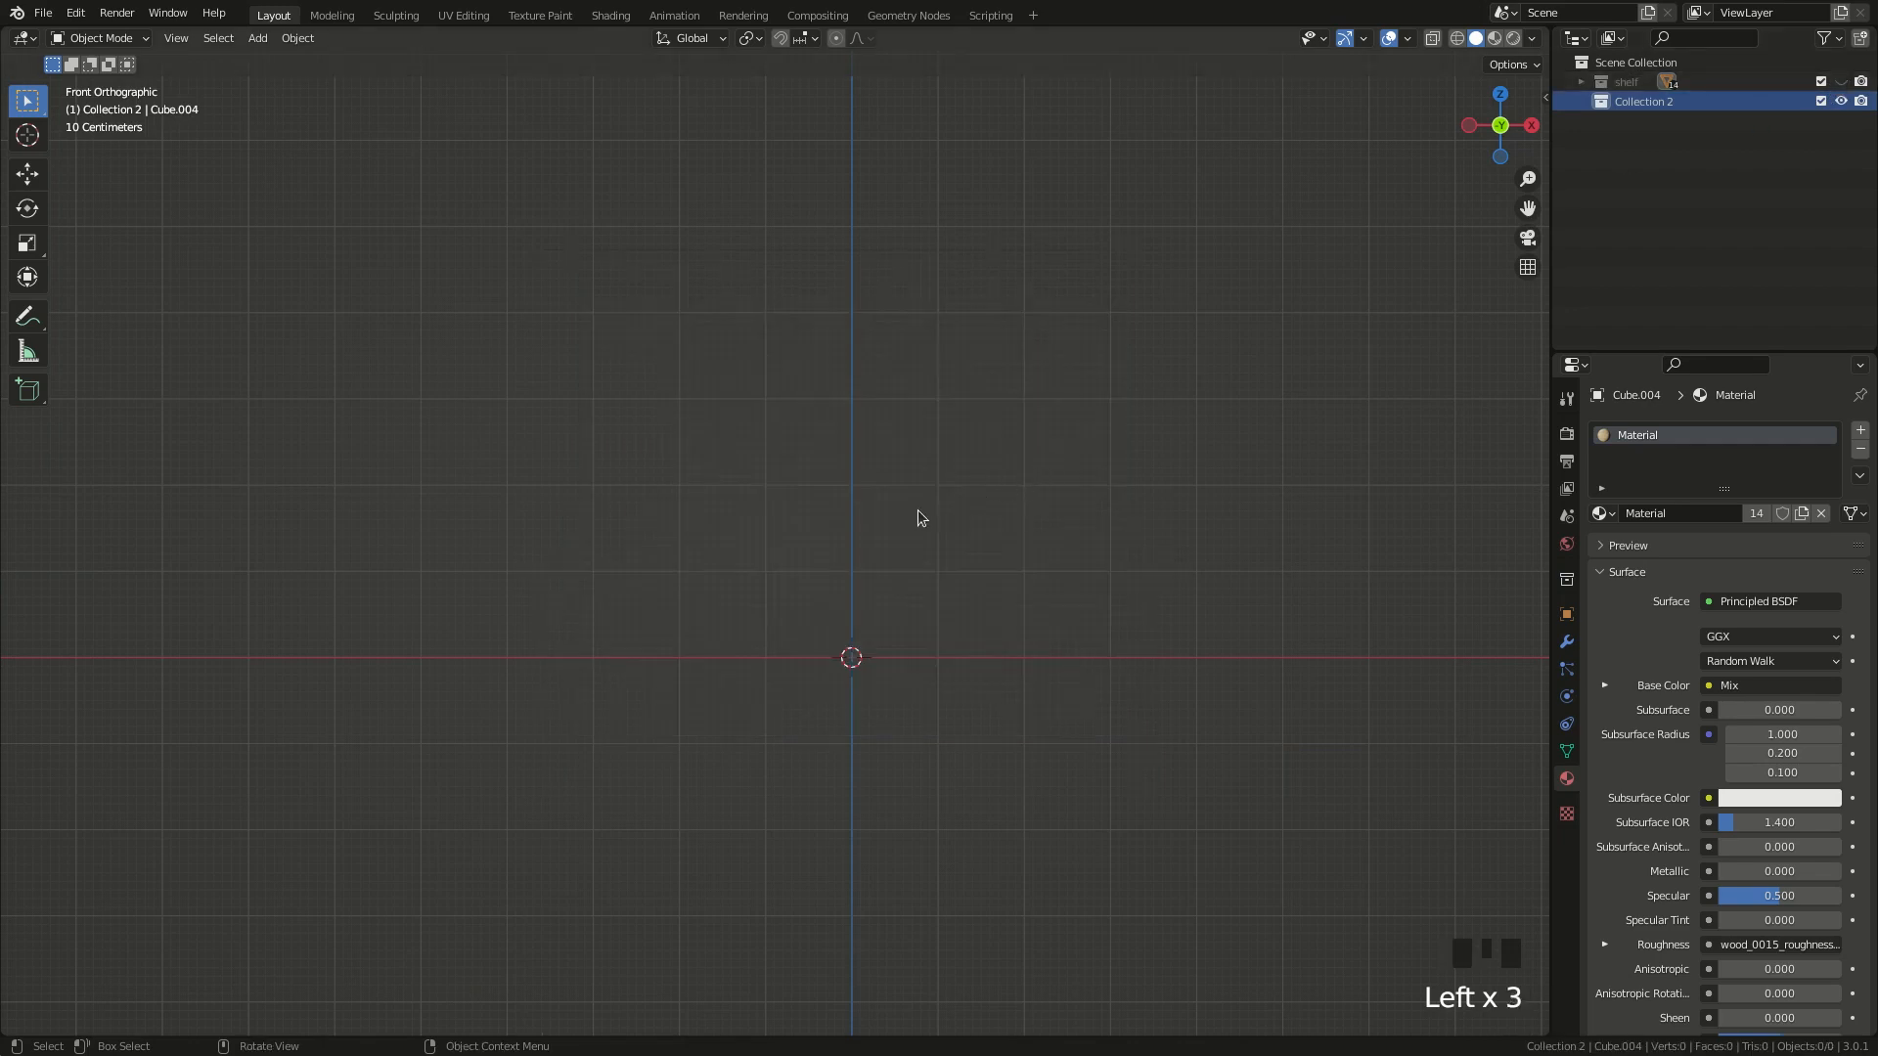
- Add a circle mesh with a 1 m radius at the origin and extrude it upward about 2.09 m
{"action": "key", "text": "shift+a"}
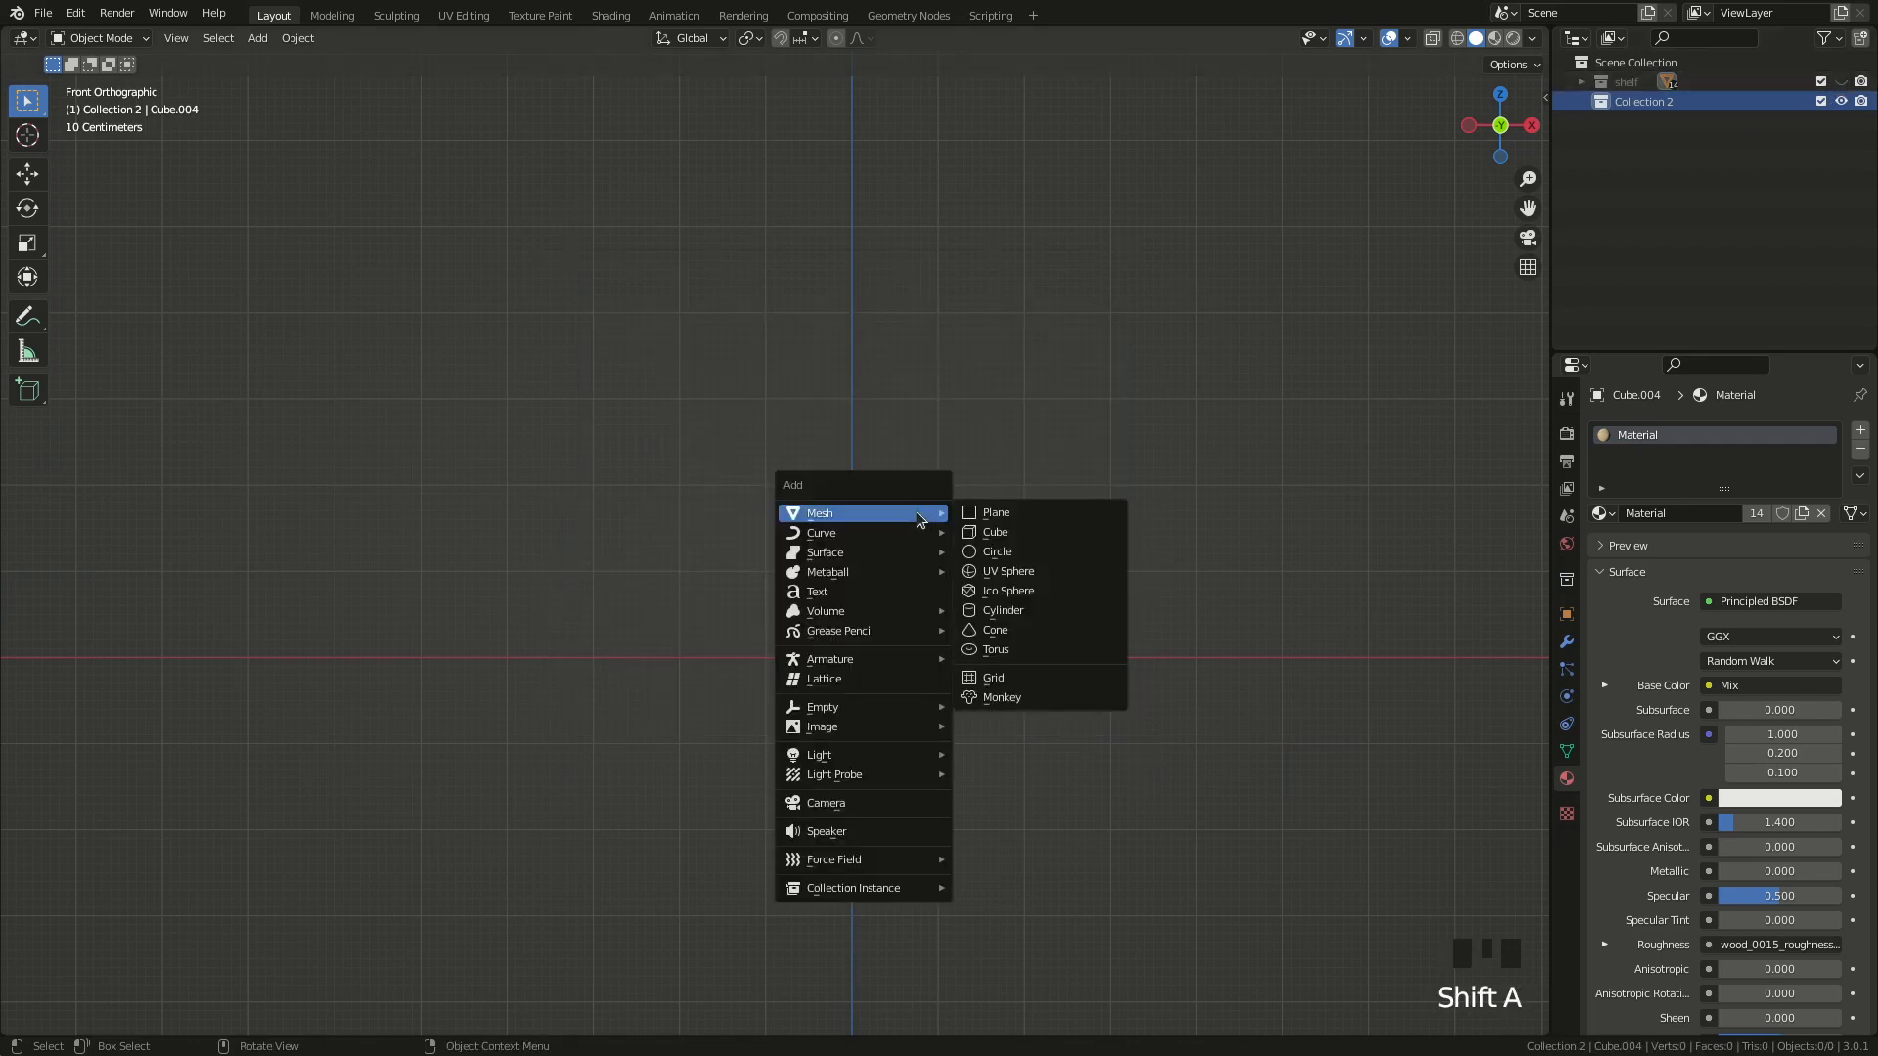
{"action": "left_click", "coordinate": [999, 553]}
{"action": "scroll", "coordinate": [1075, 548], "scroll_direction": "up", "scroll_amount": 4}
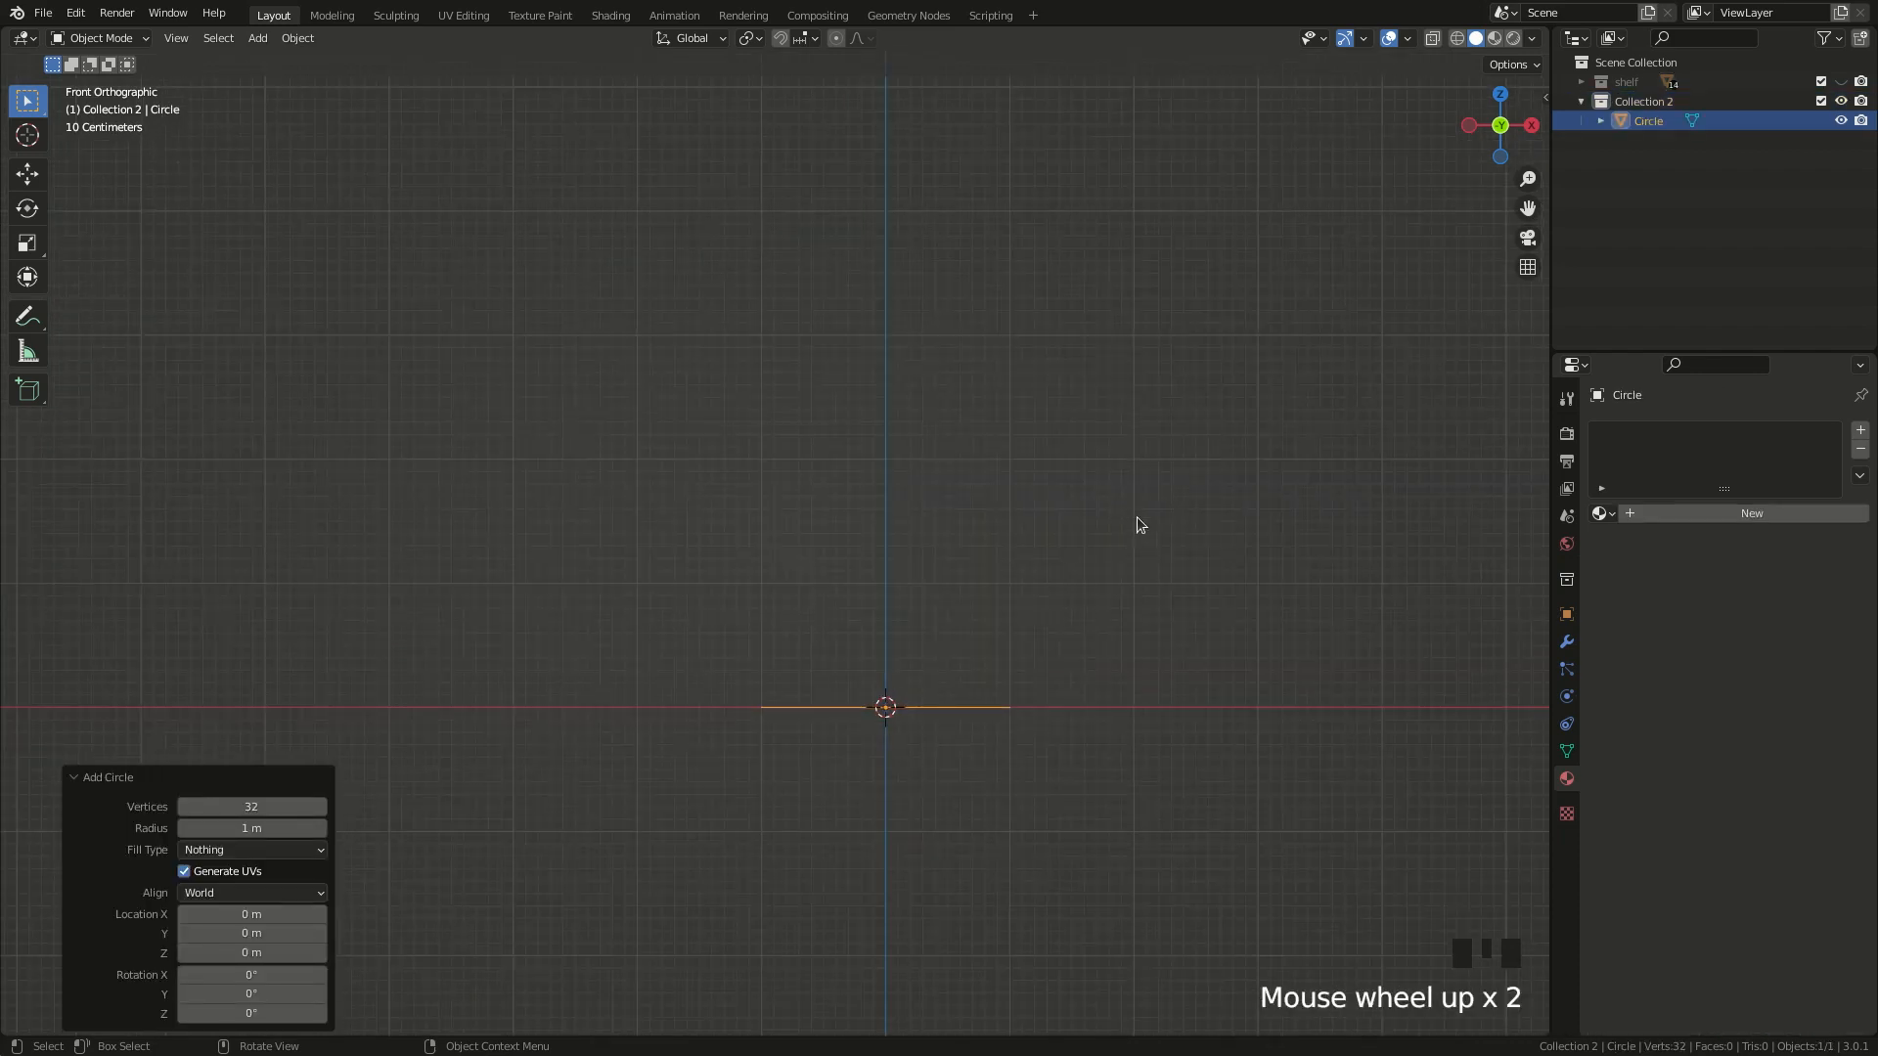
{"action": "left_click_drag", "start_coordinate": [1527, 208], "coordinate": [1447, 168]}
{"action": "key", "text": "Tab"}
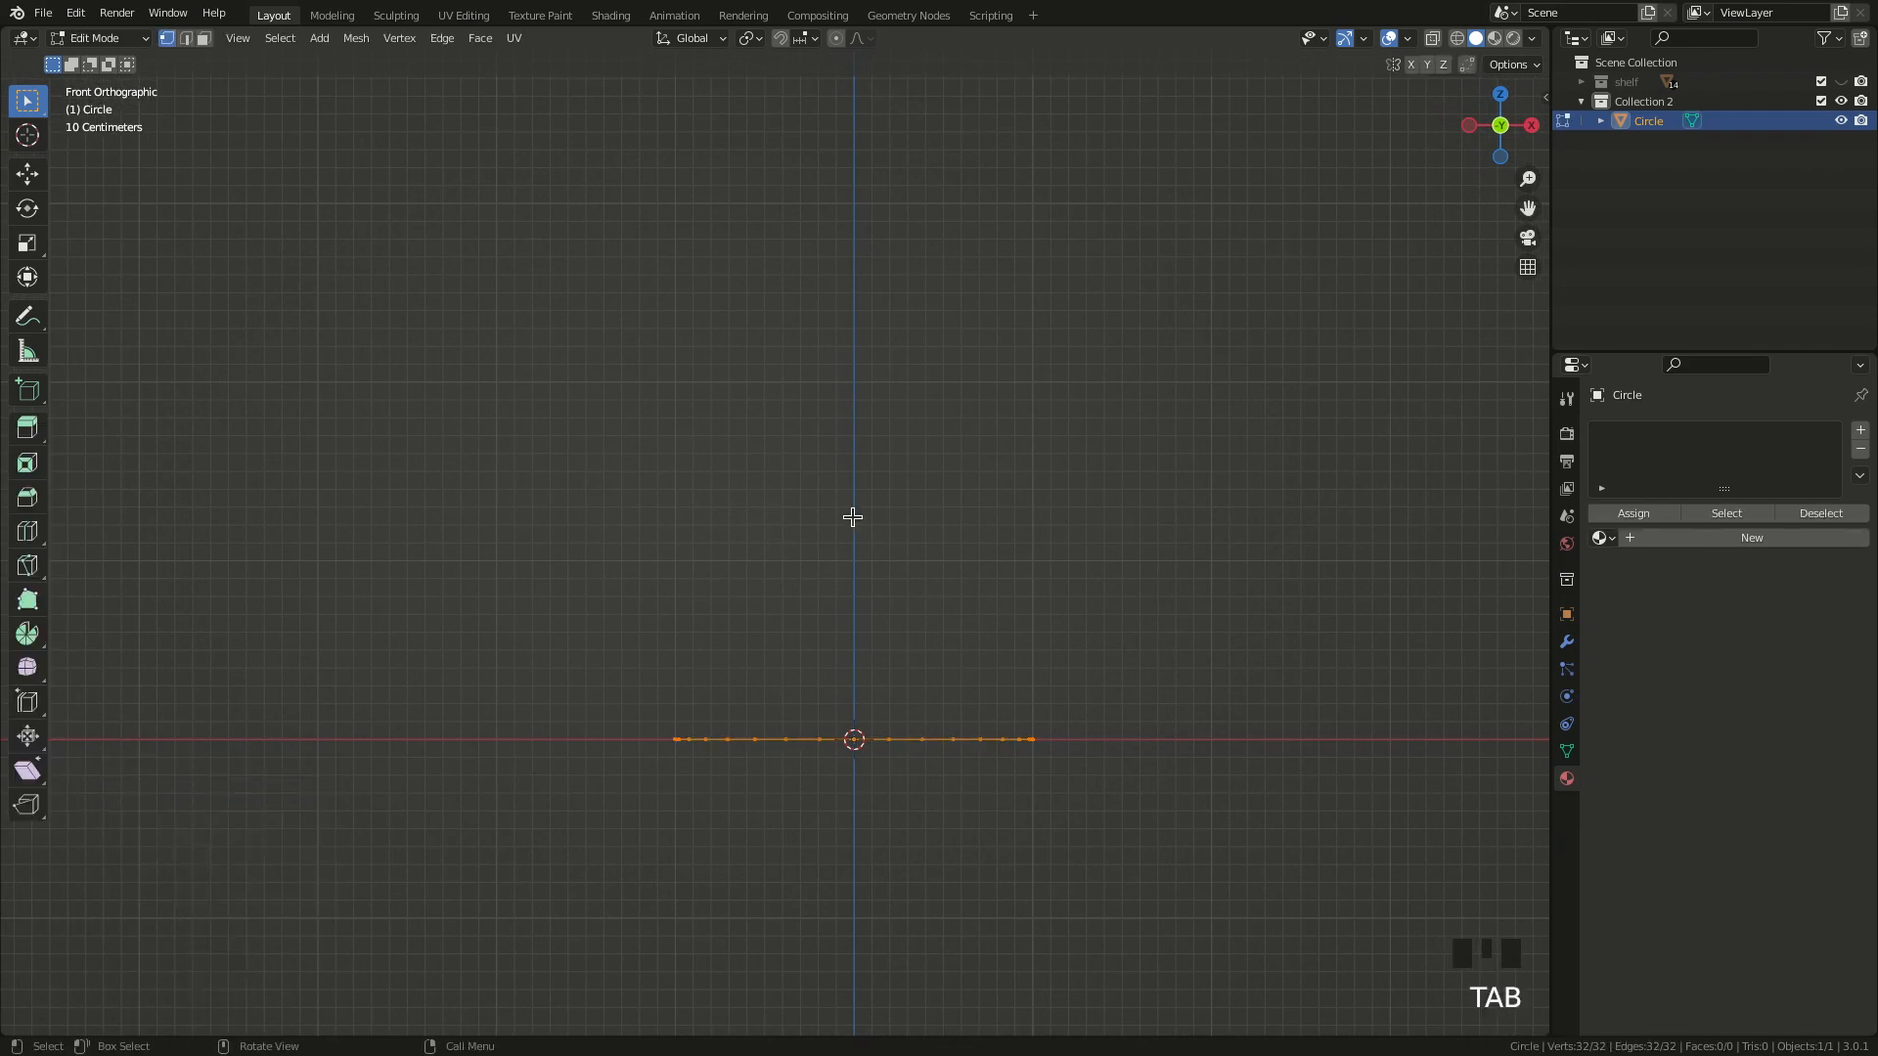
{"action": "key", "text": "e"}
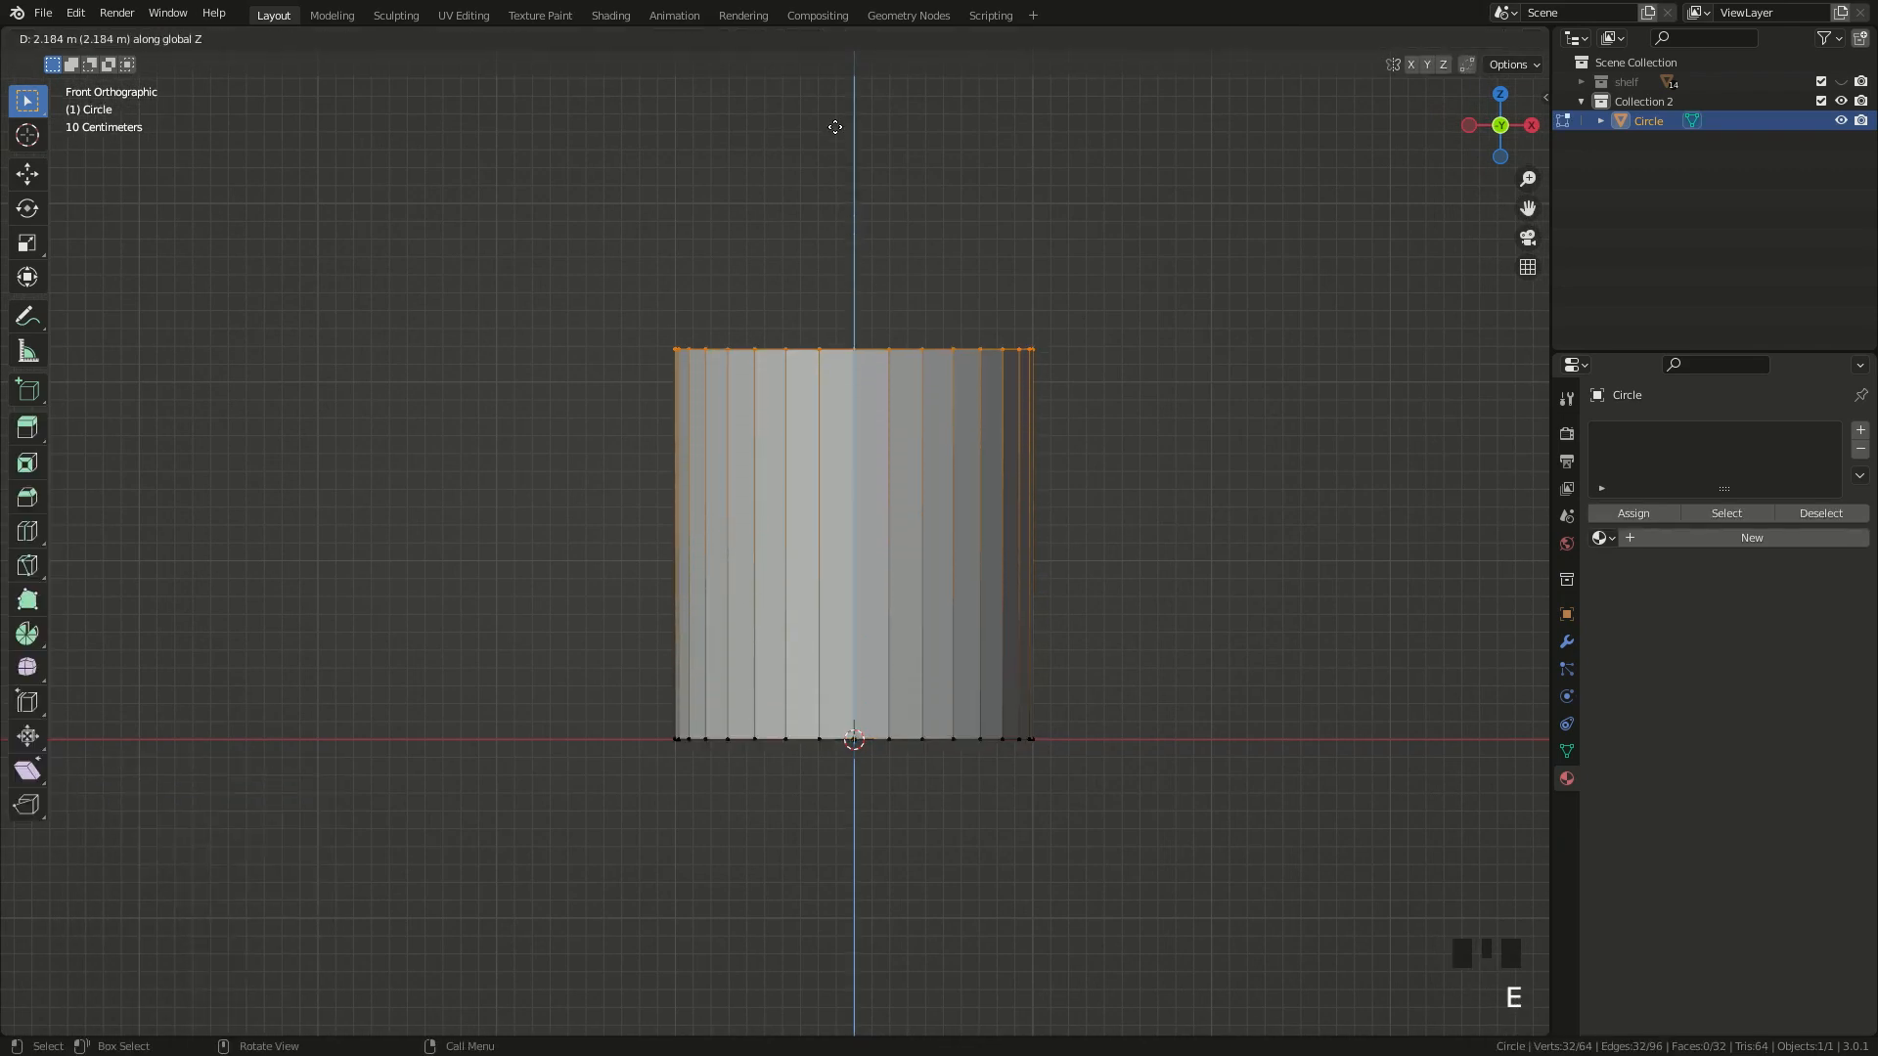
{"action": "left_click", "coordinate": [829, 143]}
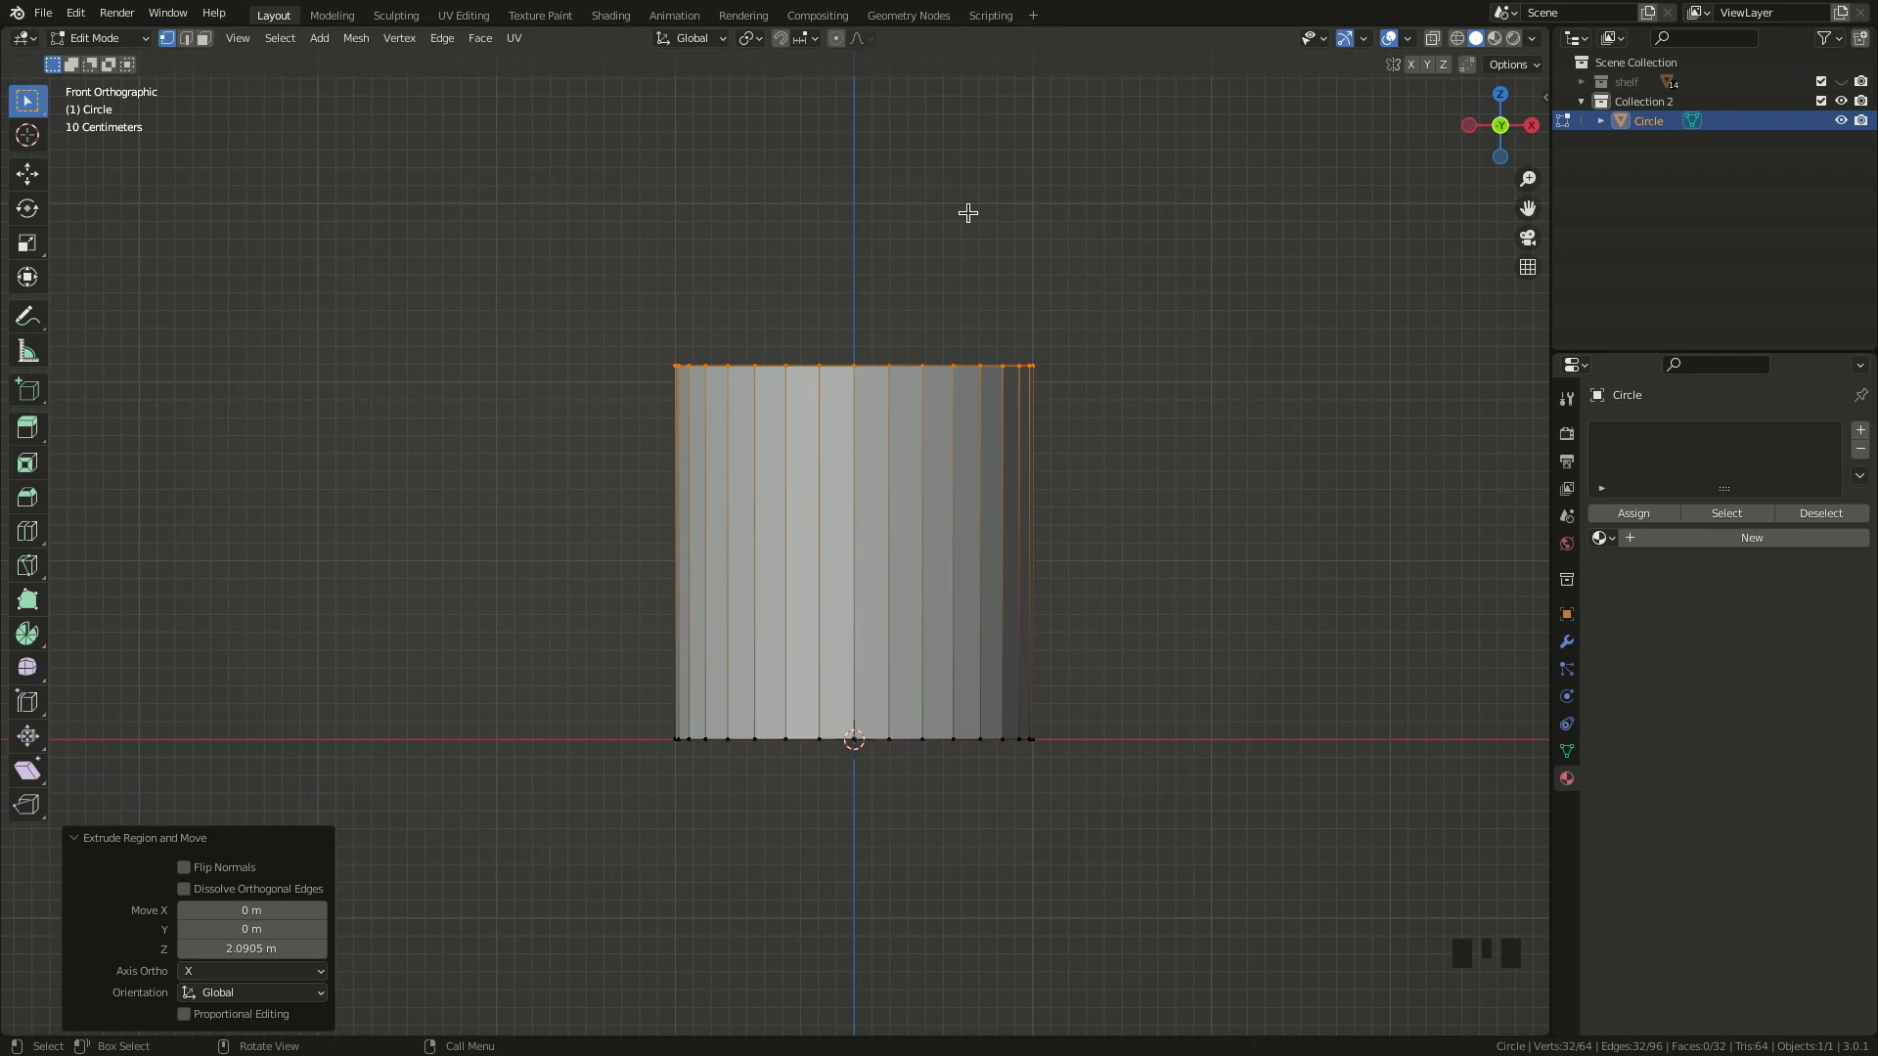
- Extrude the top loop up about 0.2 m and scale it to about 0.788, and extrude a straight neck about 0.2 m high
{"action": "key", "text": "e"}
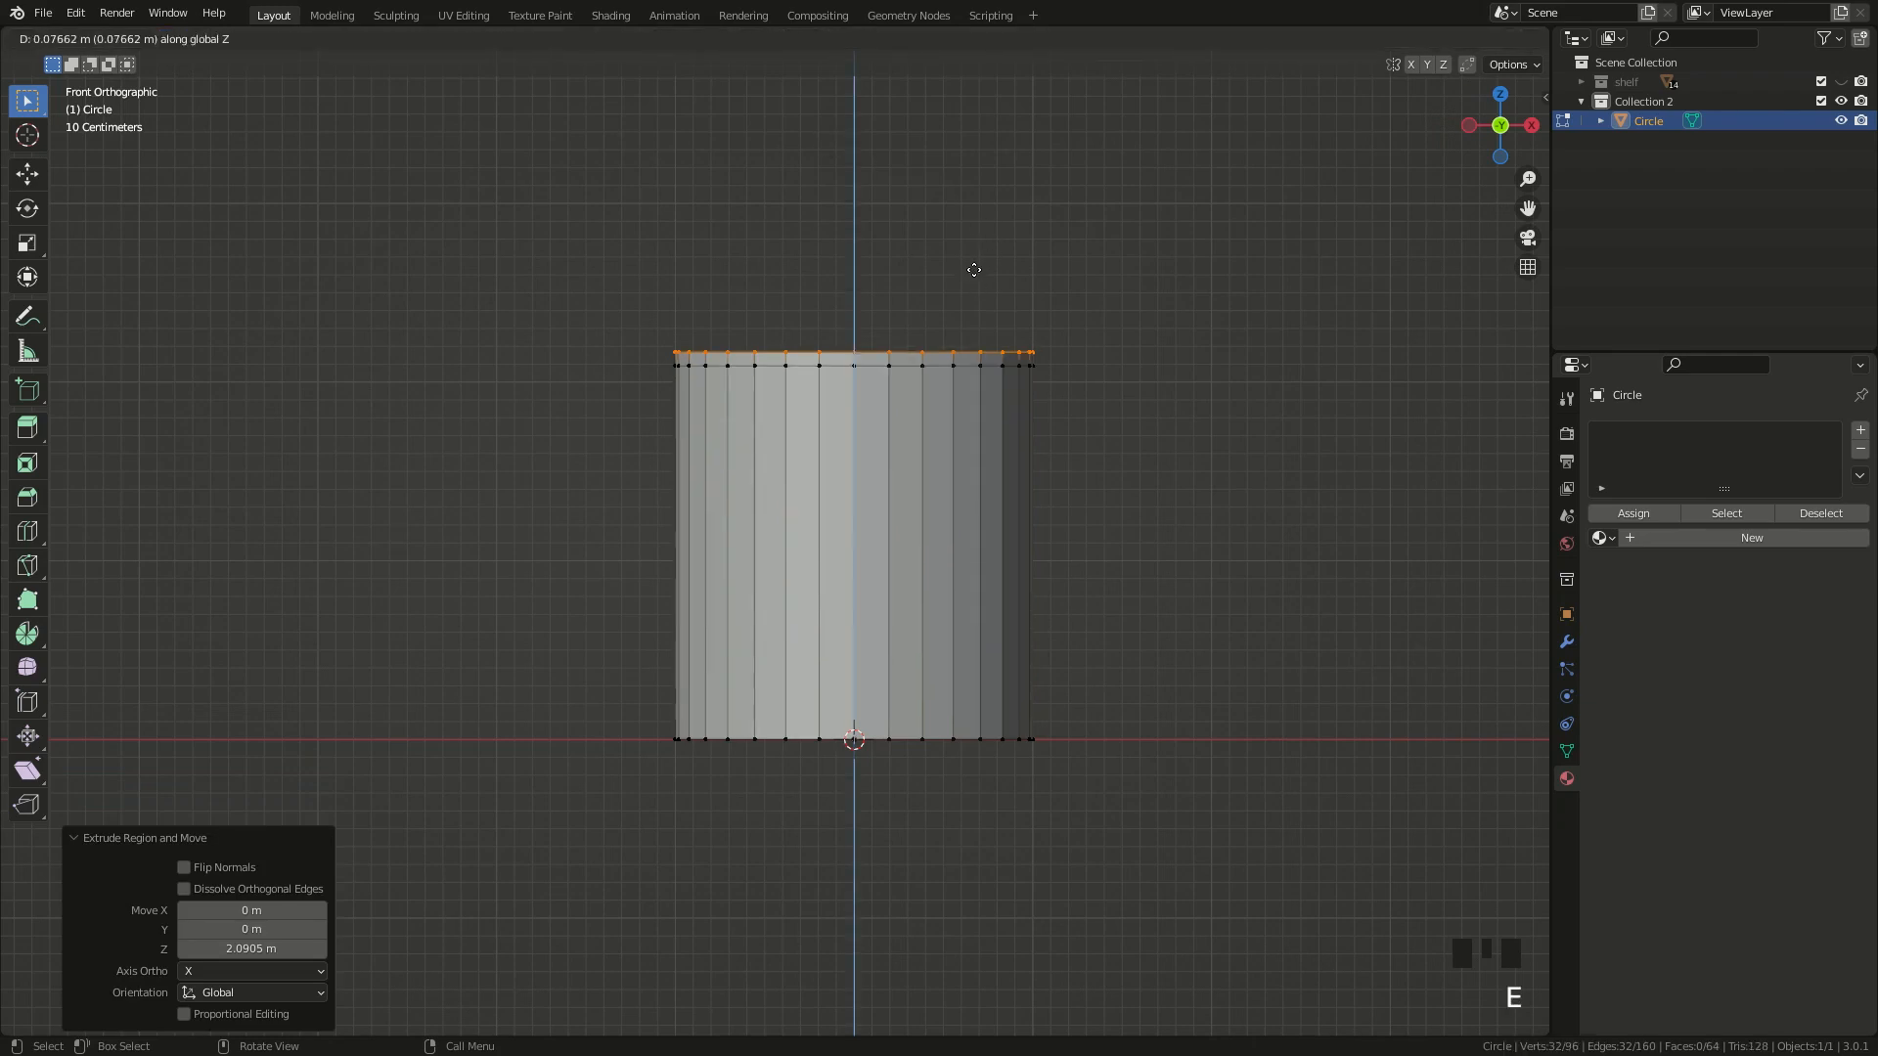
{"action": "left_click", "coordinate": [972, 250]}
{"action": "key", "text": "s"}
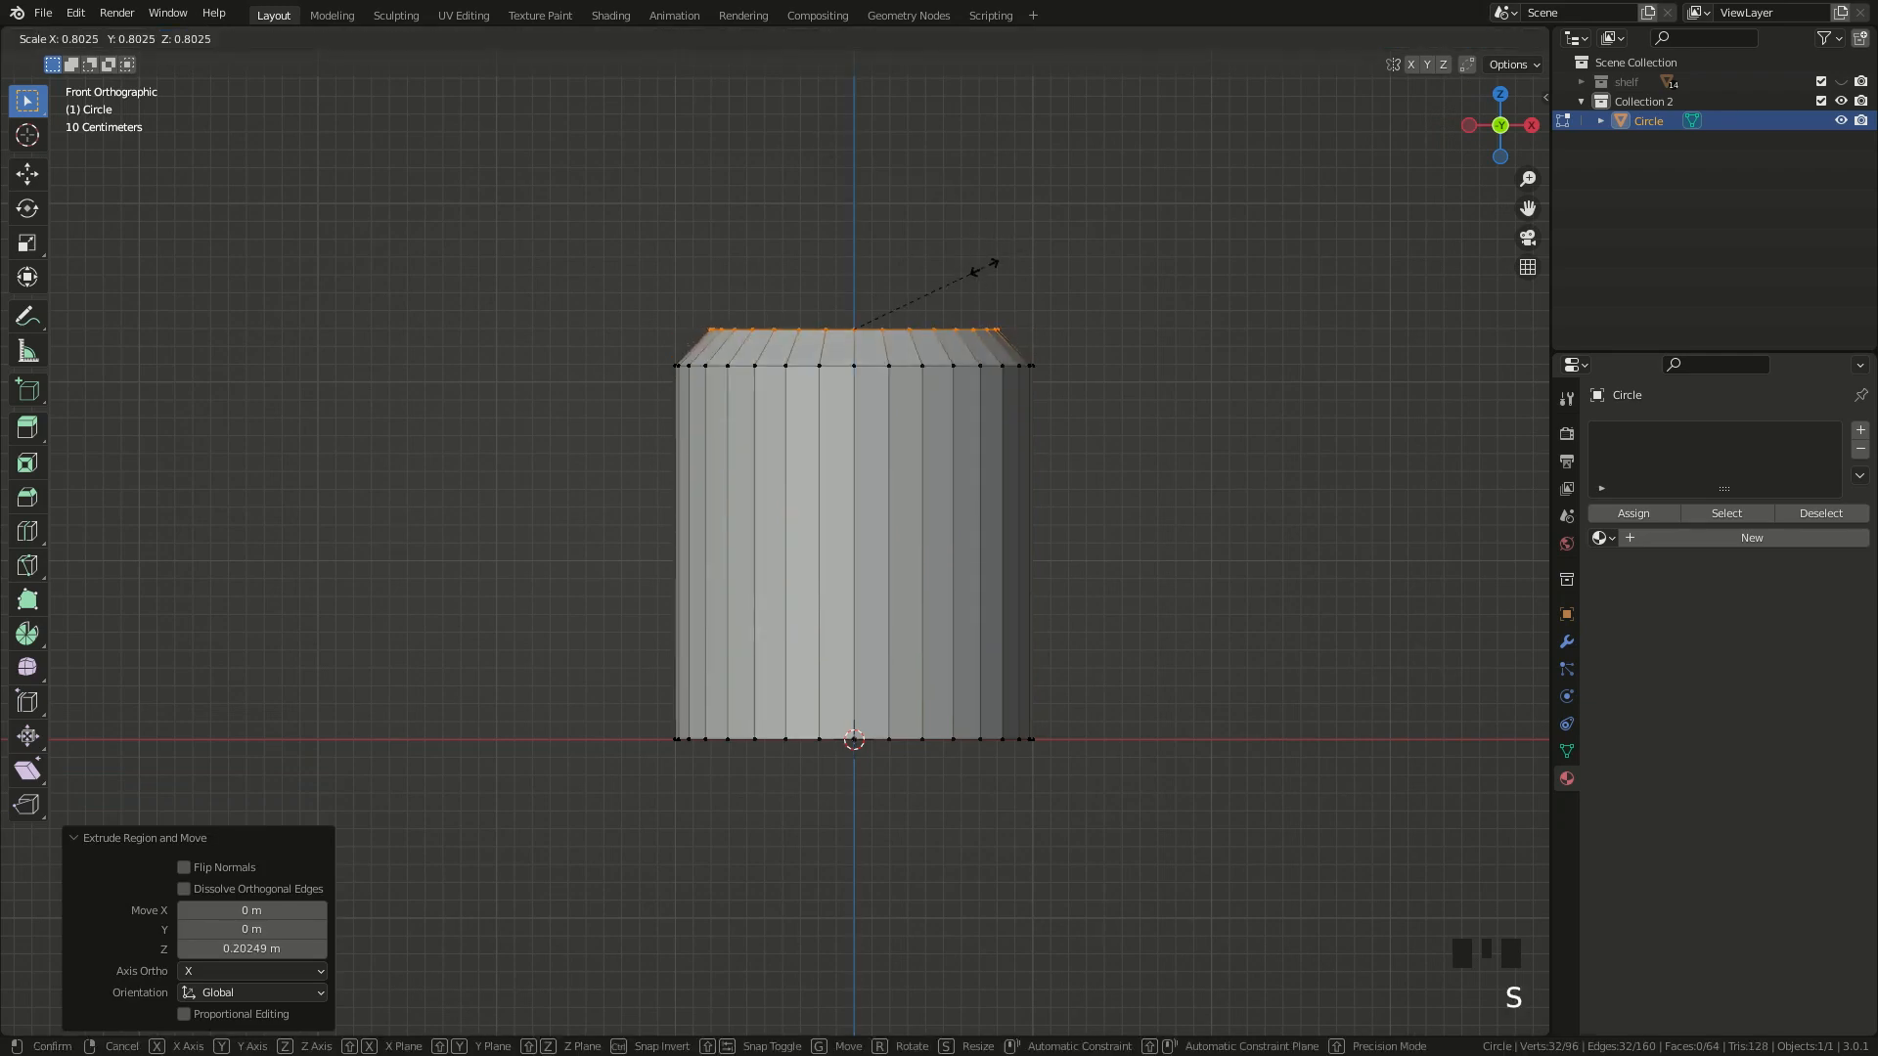
{"action": "left_click", "coordinate": [982, 270]}
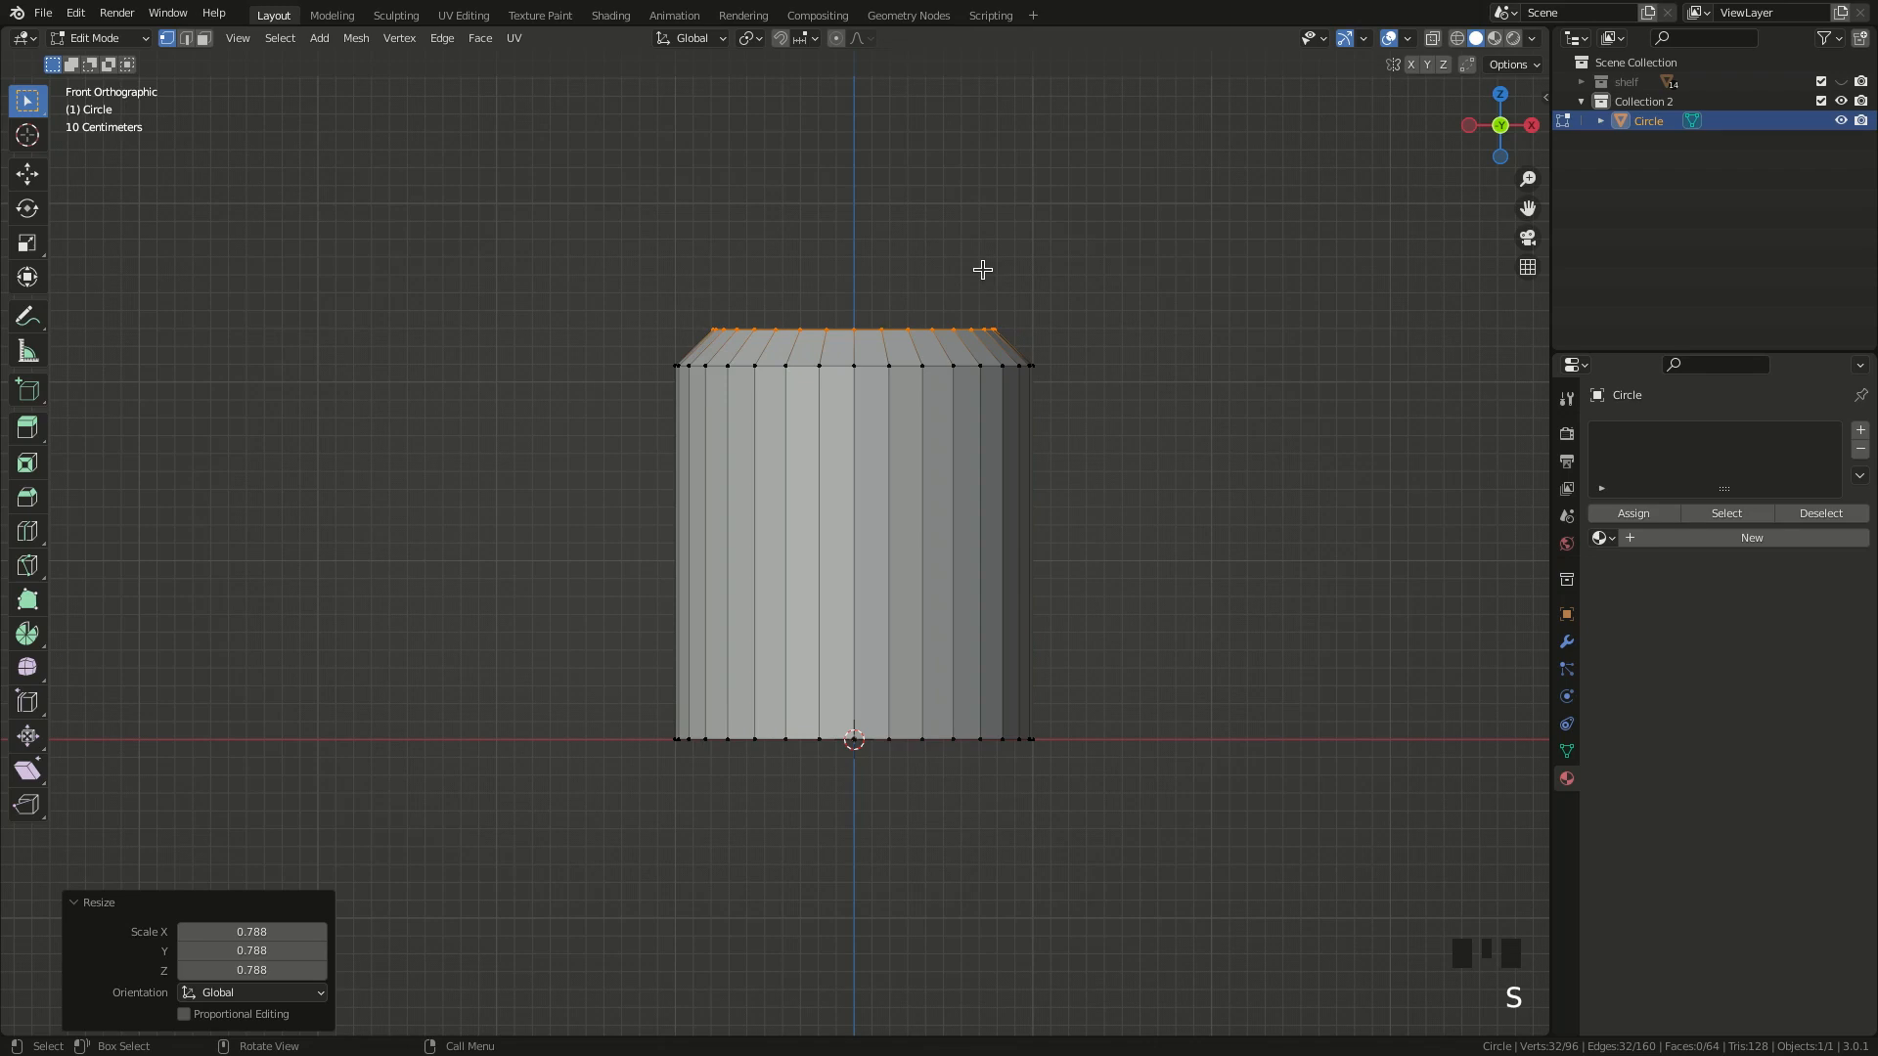
{"action": "key", "text": "e"}
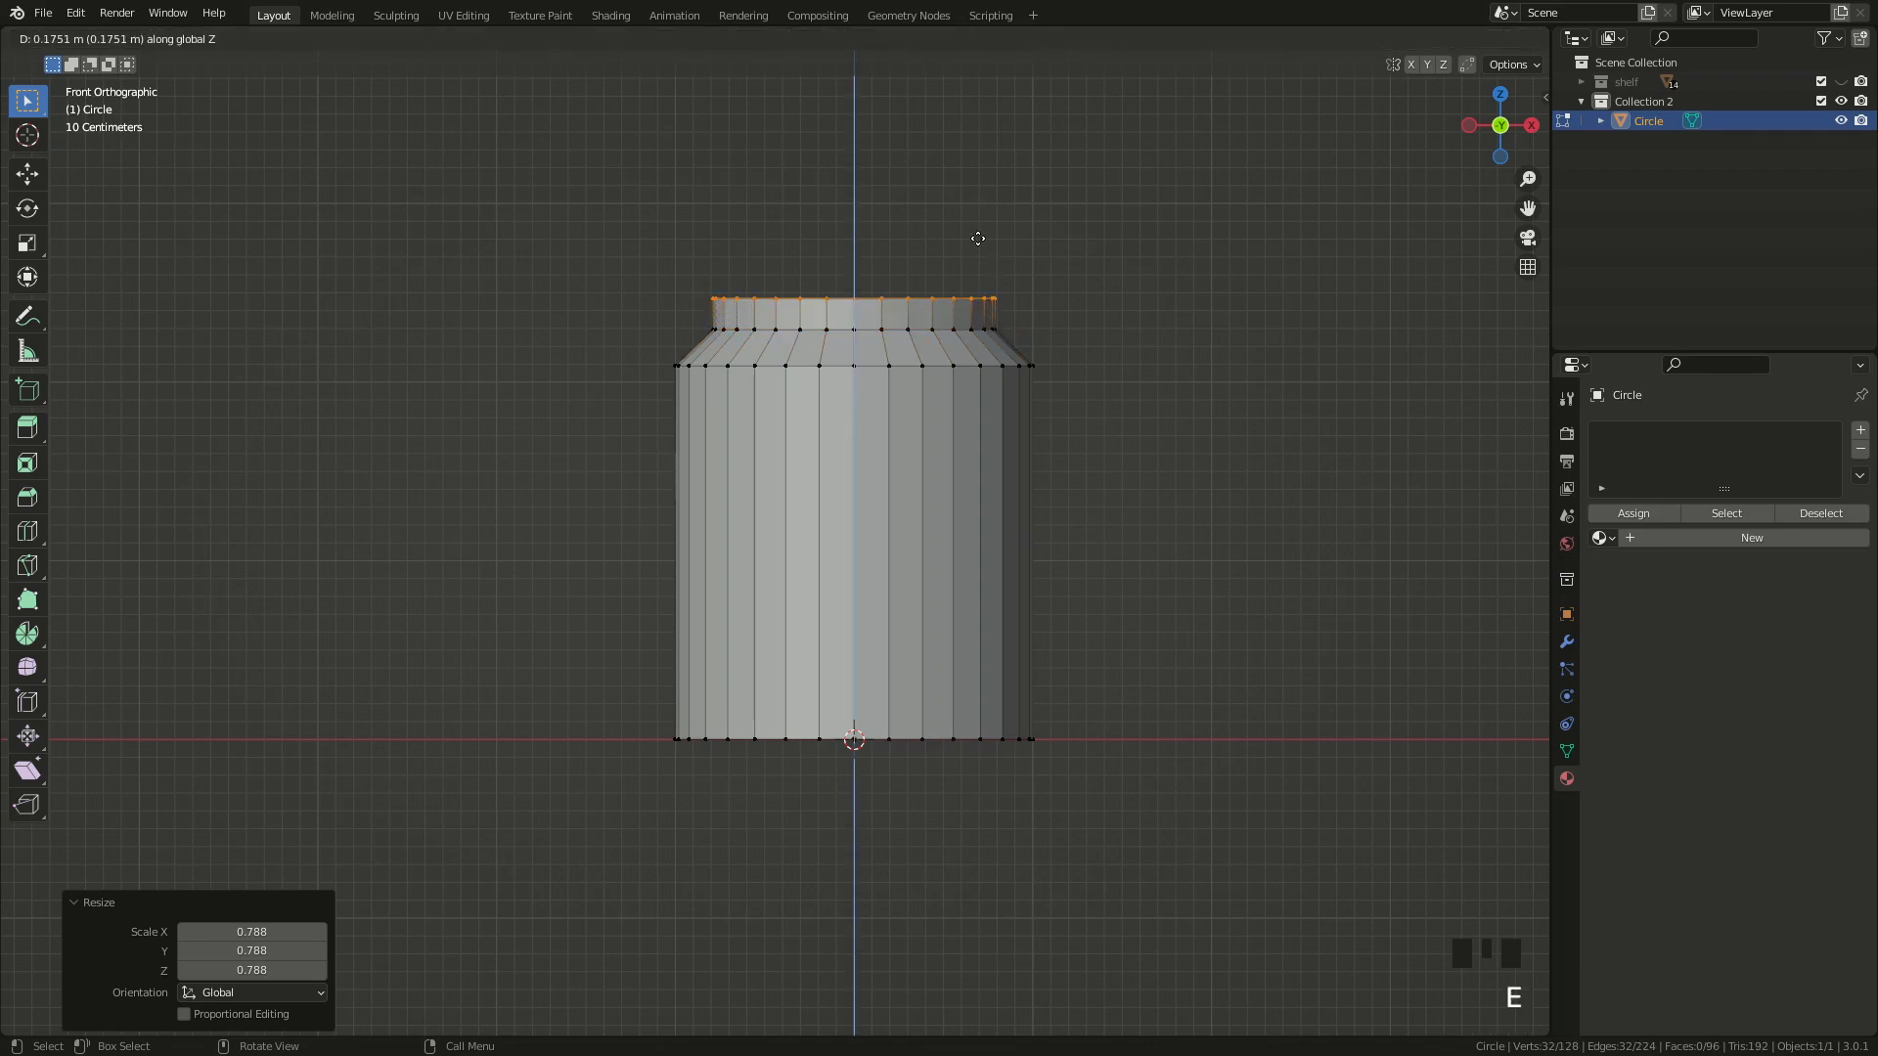
{"action": "left_click", "coordinate": [978, 233]}
- Extrude the open bottom edge loop inward, scaling the new loop to about 0.875
{"action": "left_click_drag", "start_coordinate": [1499, 125], "coordinate": [1506, 103]}
{"action": "left_click", "coordinate": [828, 575]}
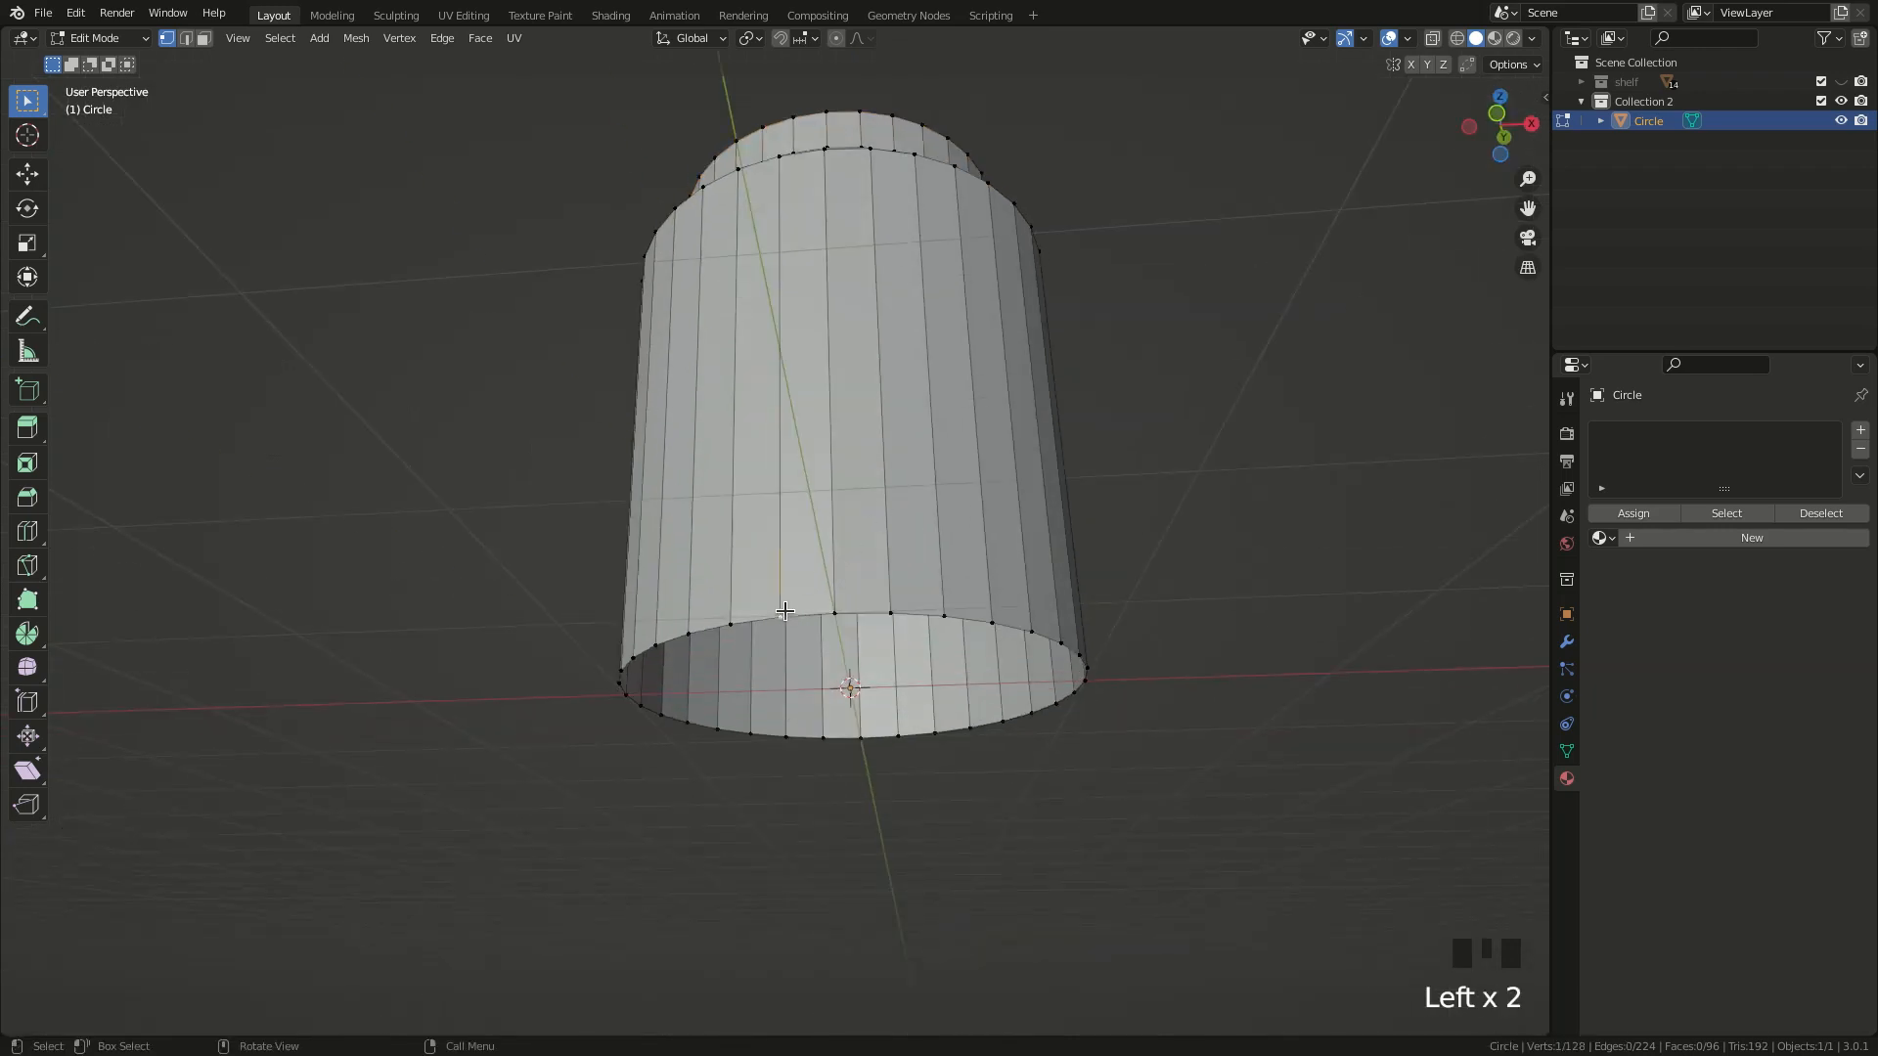
{"action": "left_click", "coordinate": [756, 611], "text": "alt+shift"}
{"action": "key", "text": "e"}
{"action": "key", "text": "s"}
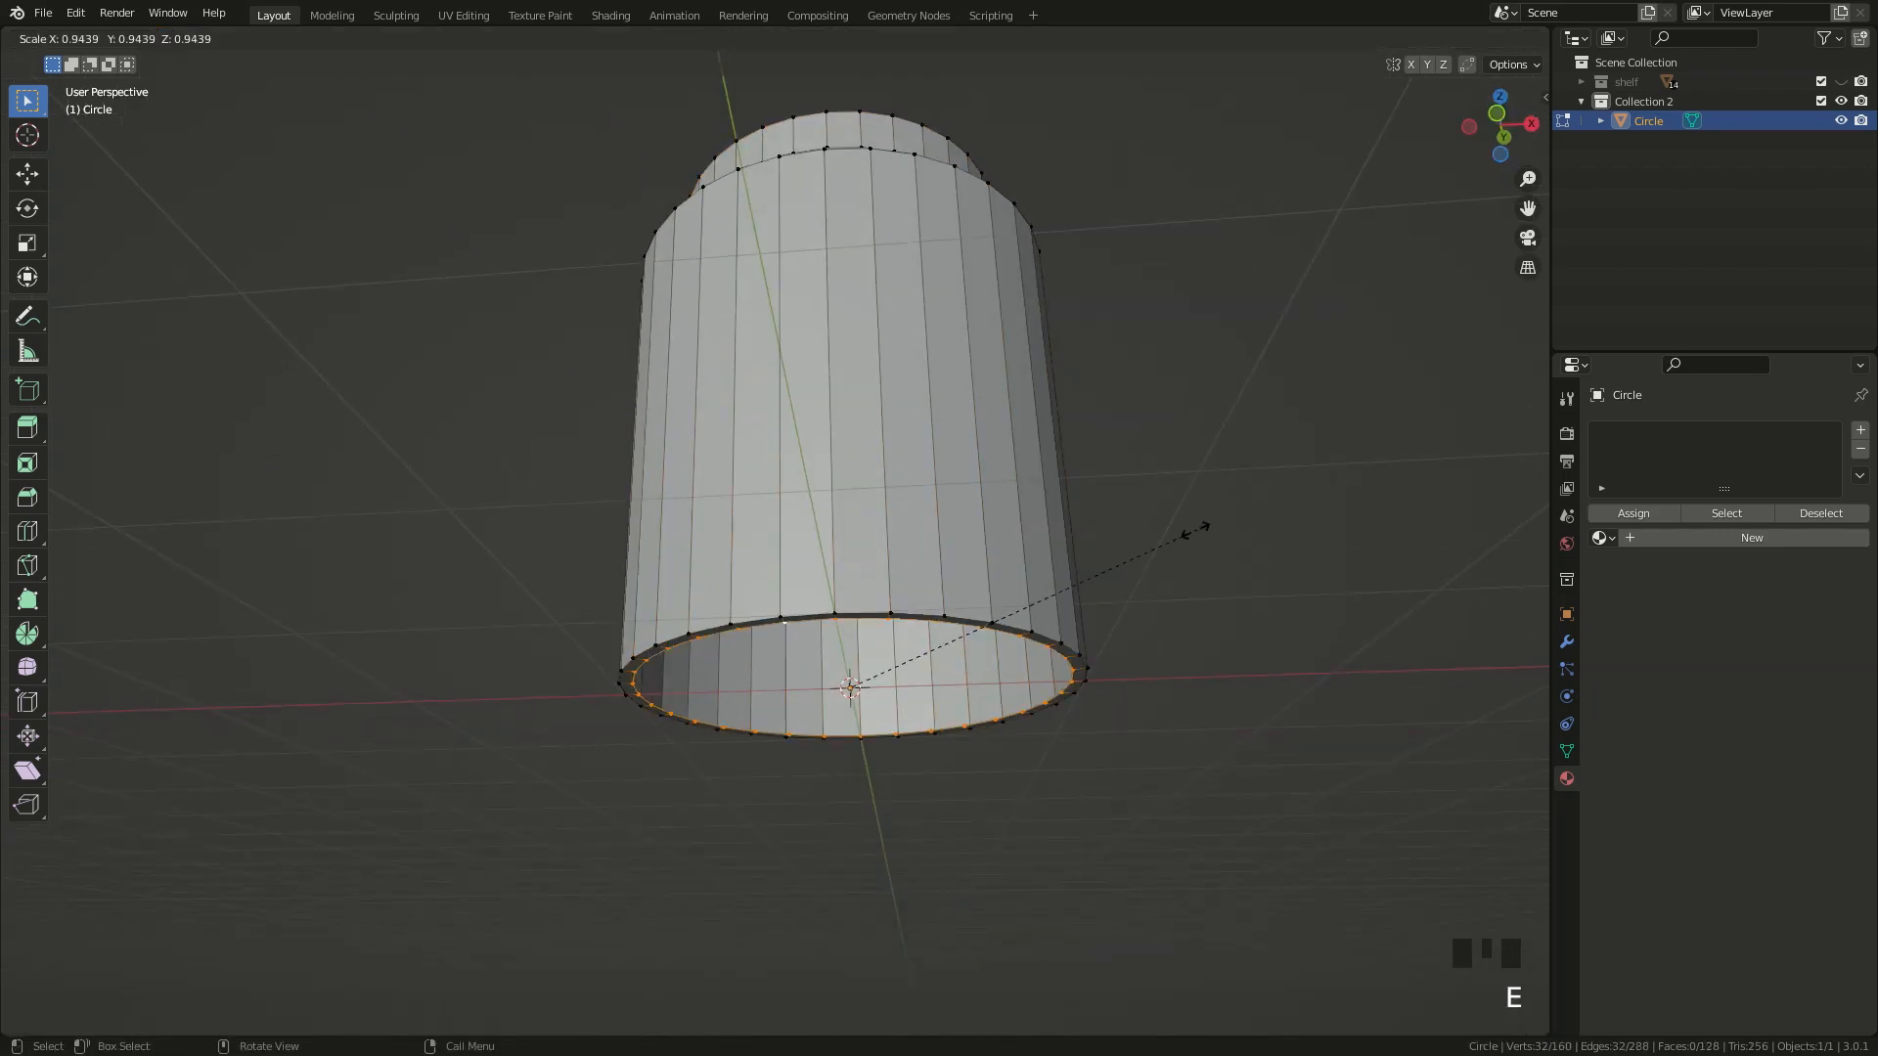
{"action": "left_click", "coordinate": [1173, 544]}
- Extrude the inner bottom loop inward to about 0.376 scale and merge its vertices at center to close the base
{"action": "key", "text": "e"}
{"action": "key", "text": "s"}
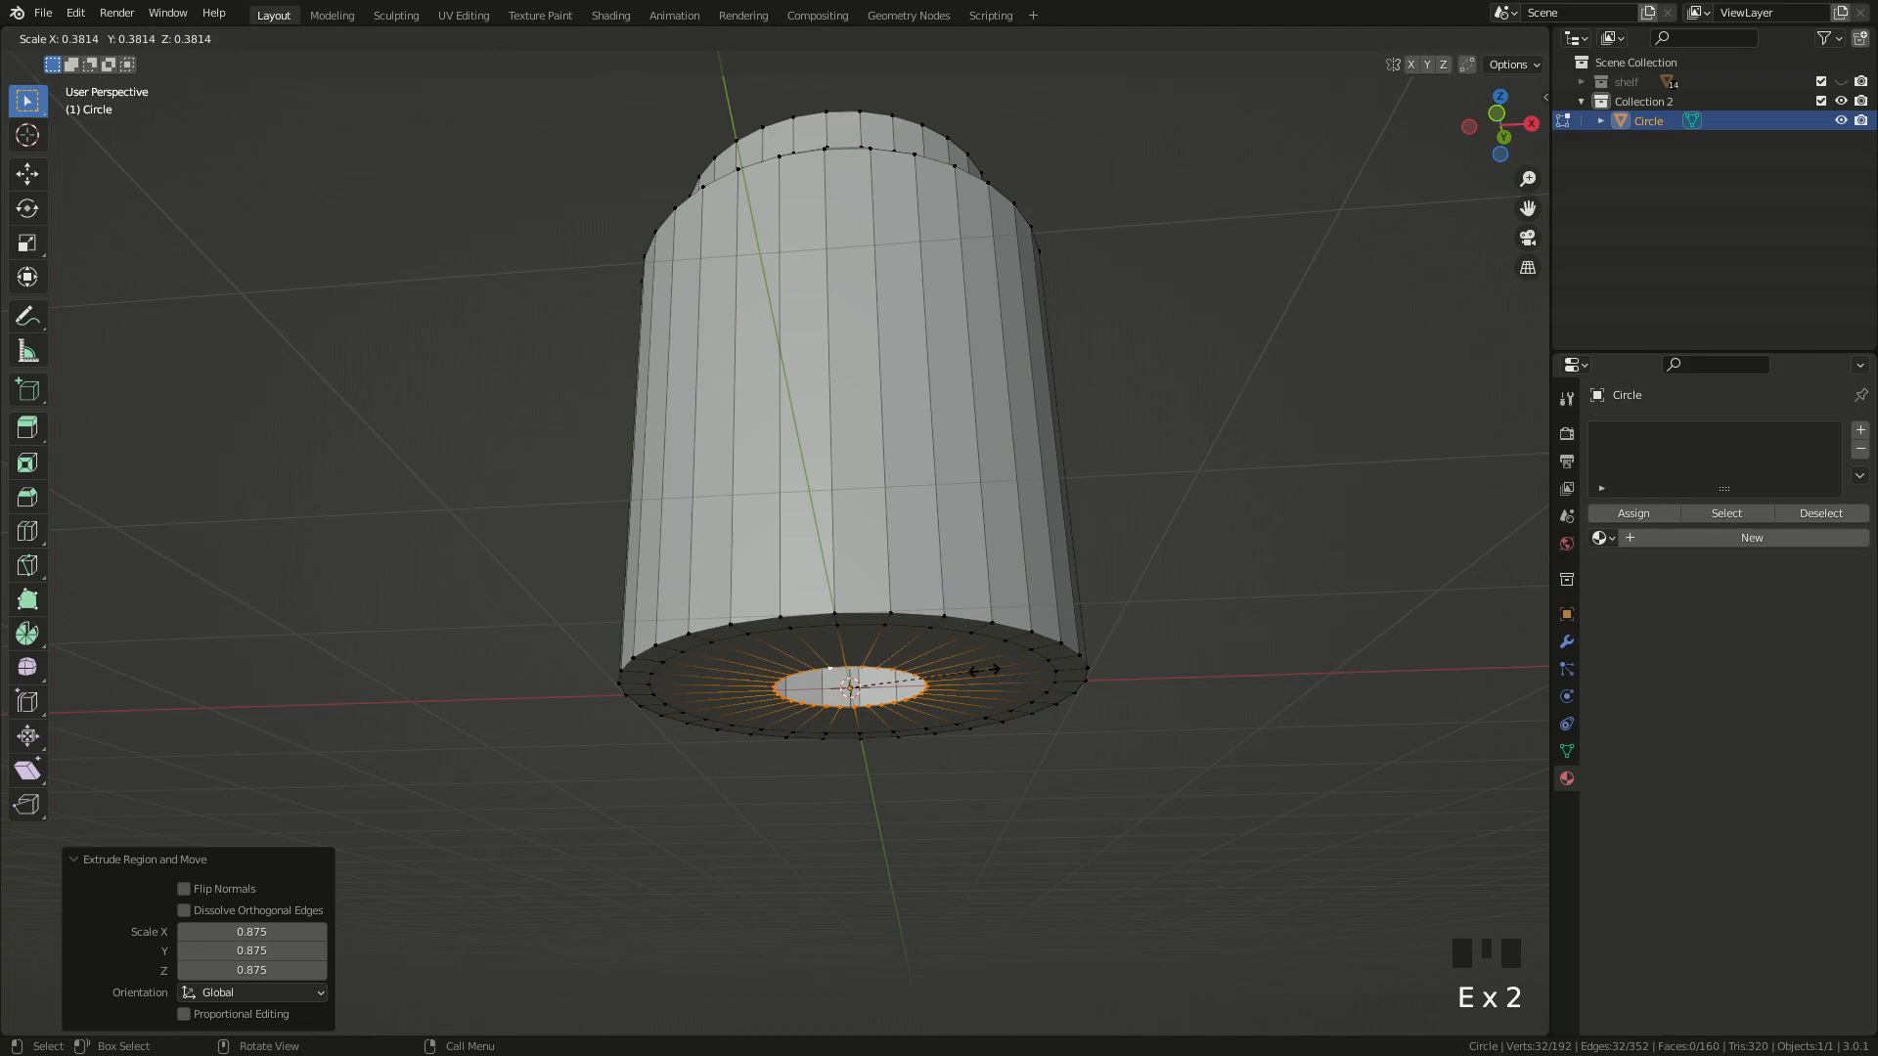
{"action": "left_click", "coordinate": [982, 670]}
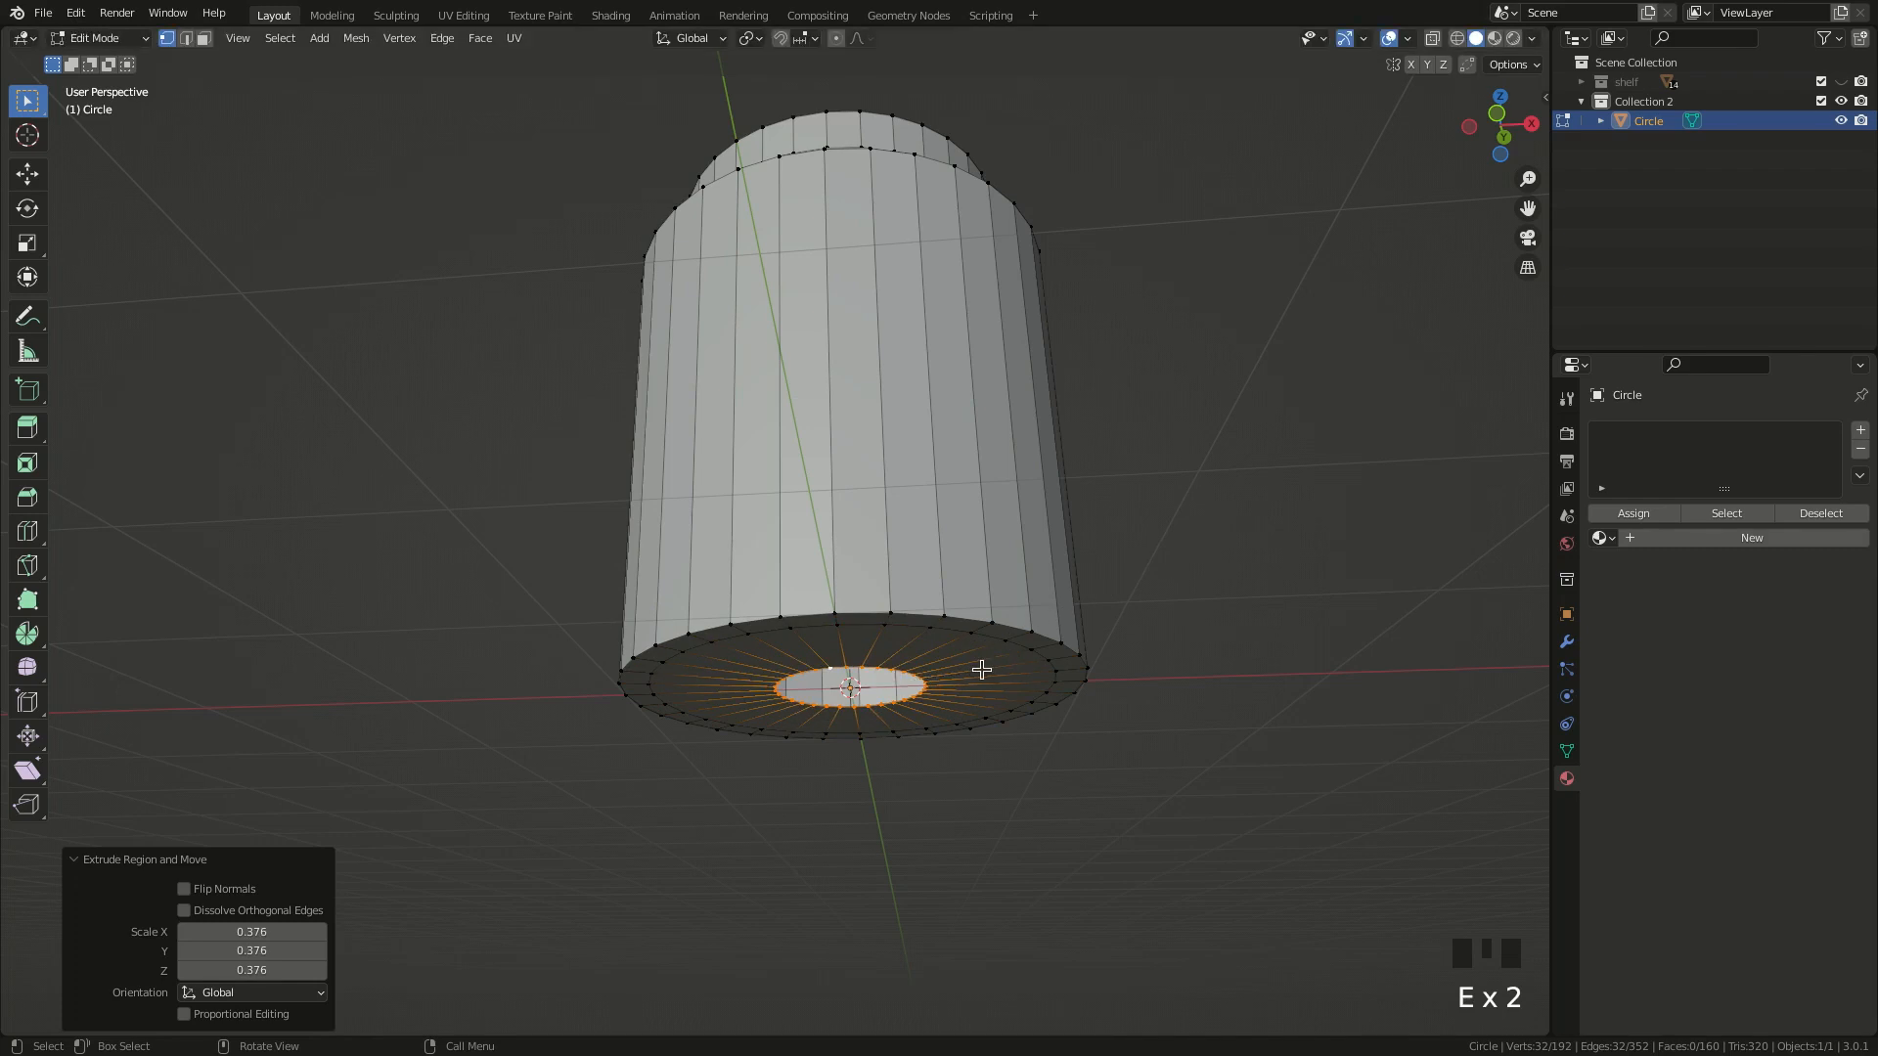
{"action": "key", "text": "m"}
{"action": "left_click", "coordinate": [982, 673]}
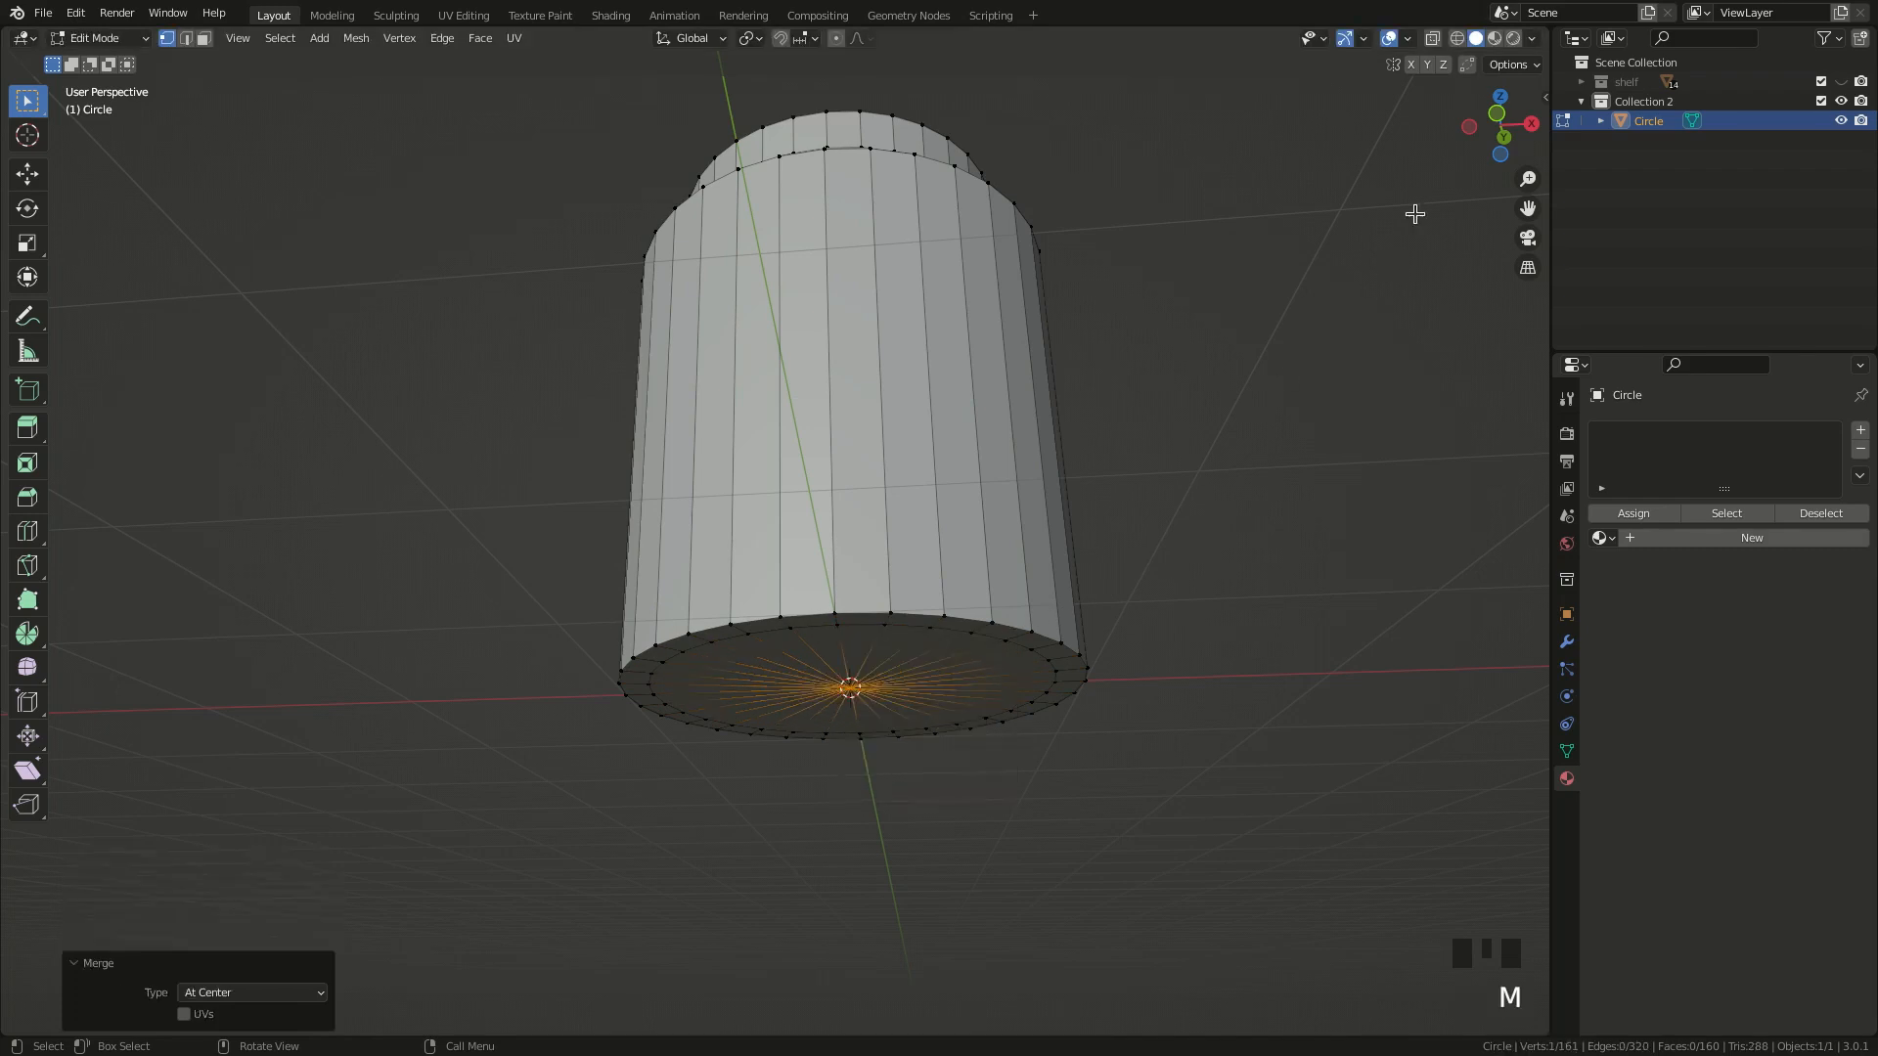
- Add a Subdivision Surface modifier to the jar and enable its on-cage display for editing
{"action": "left_click", "coordinate": [1495, 123]}
{"action": "key", "text": "Tab"}
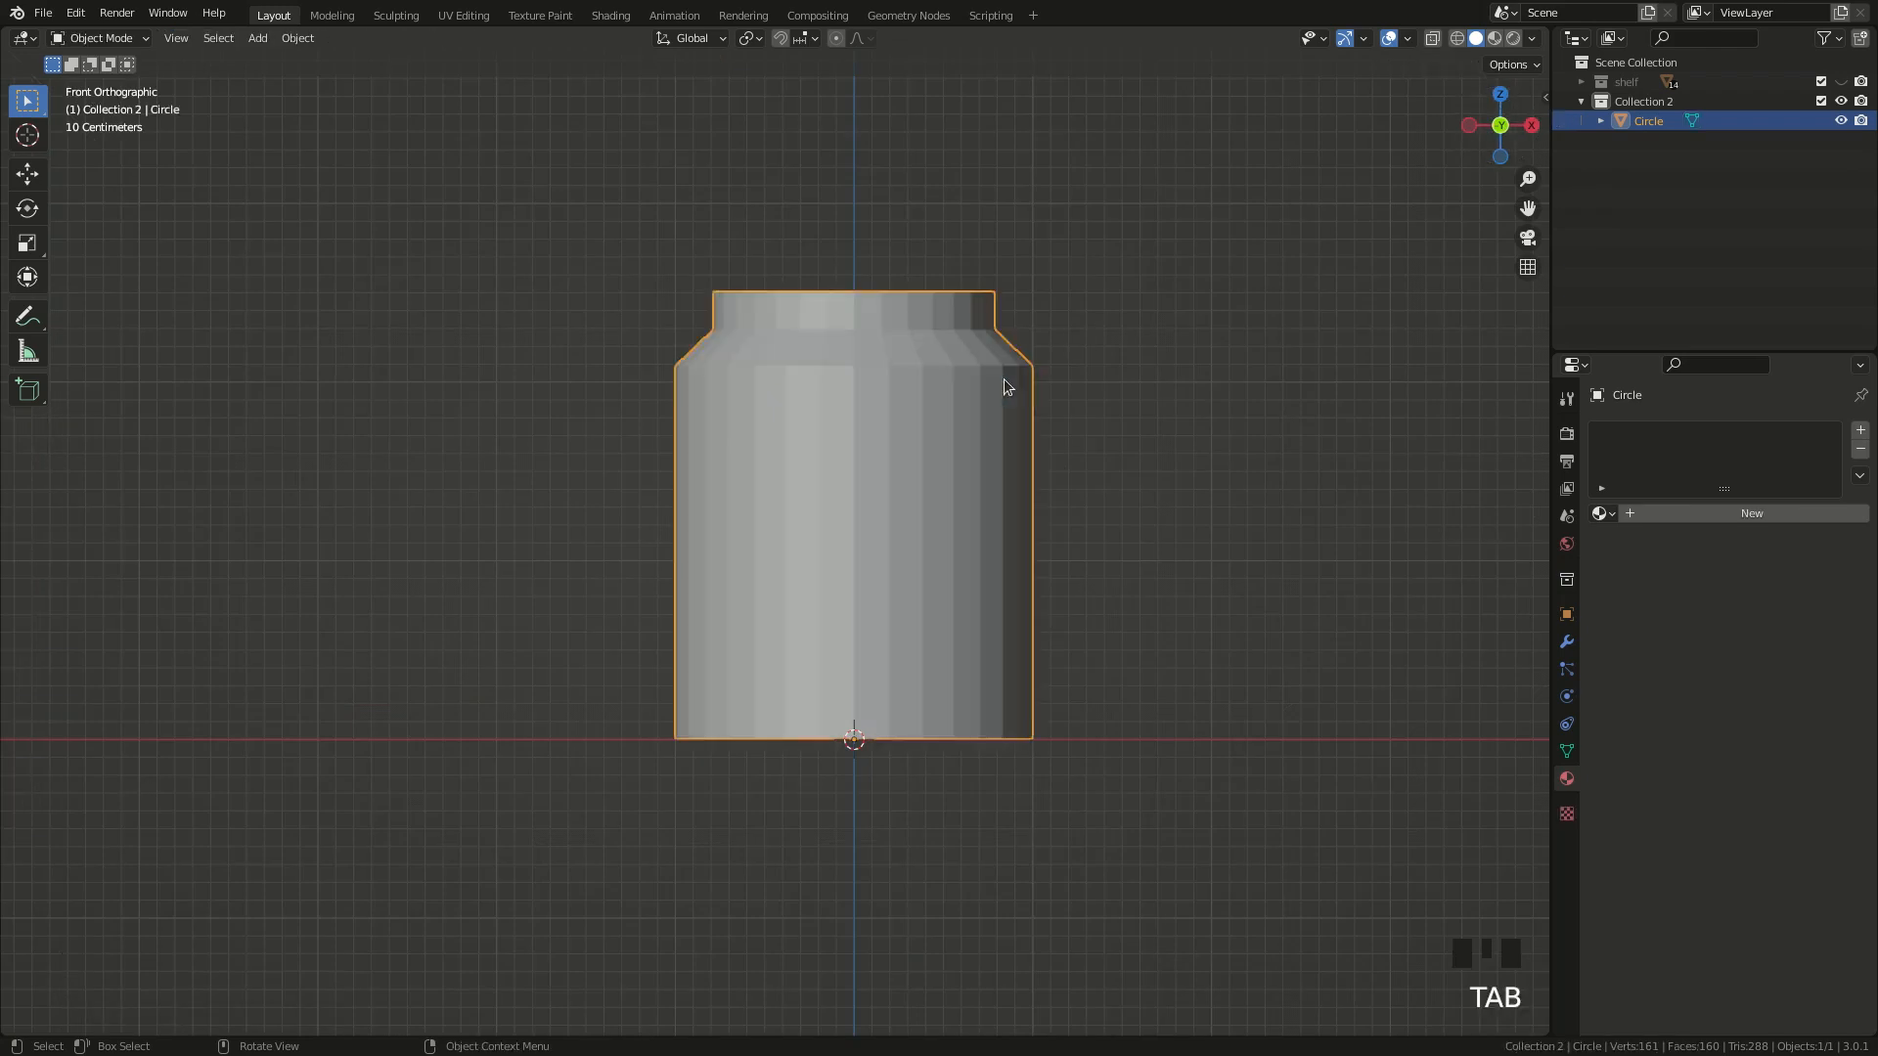
{"action": "left_click", "coordinate": [1566, 641]}
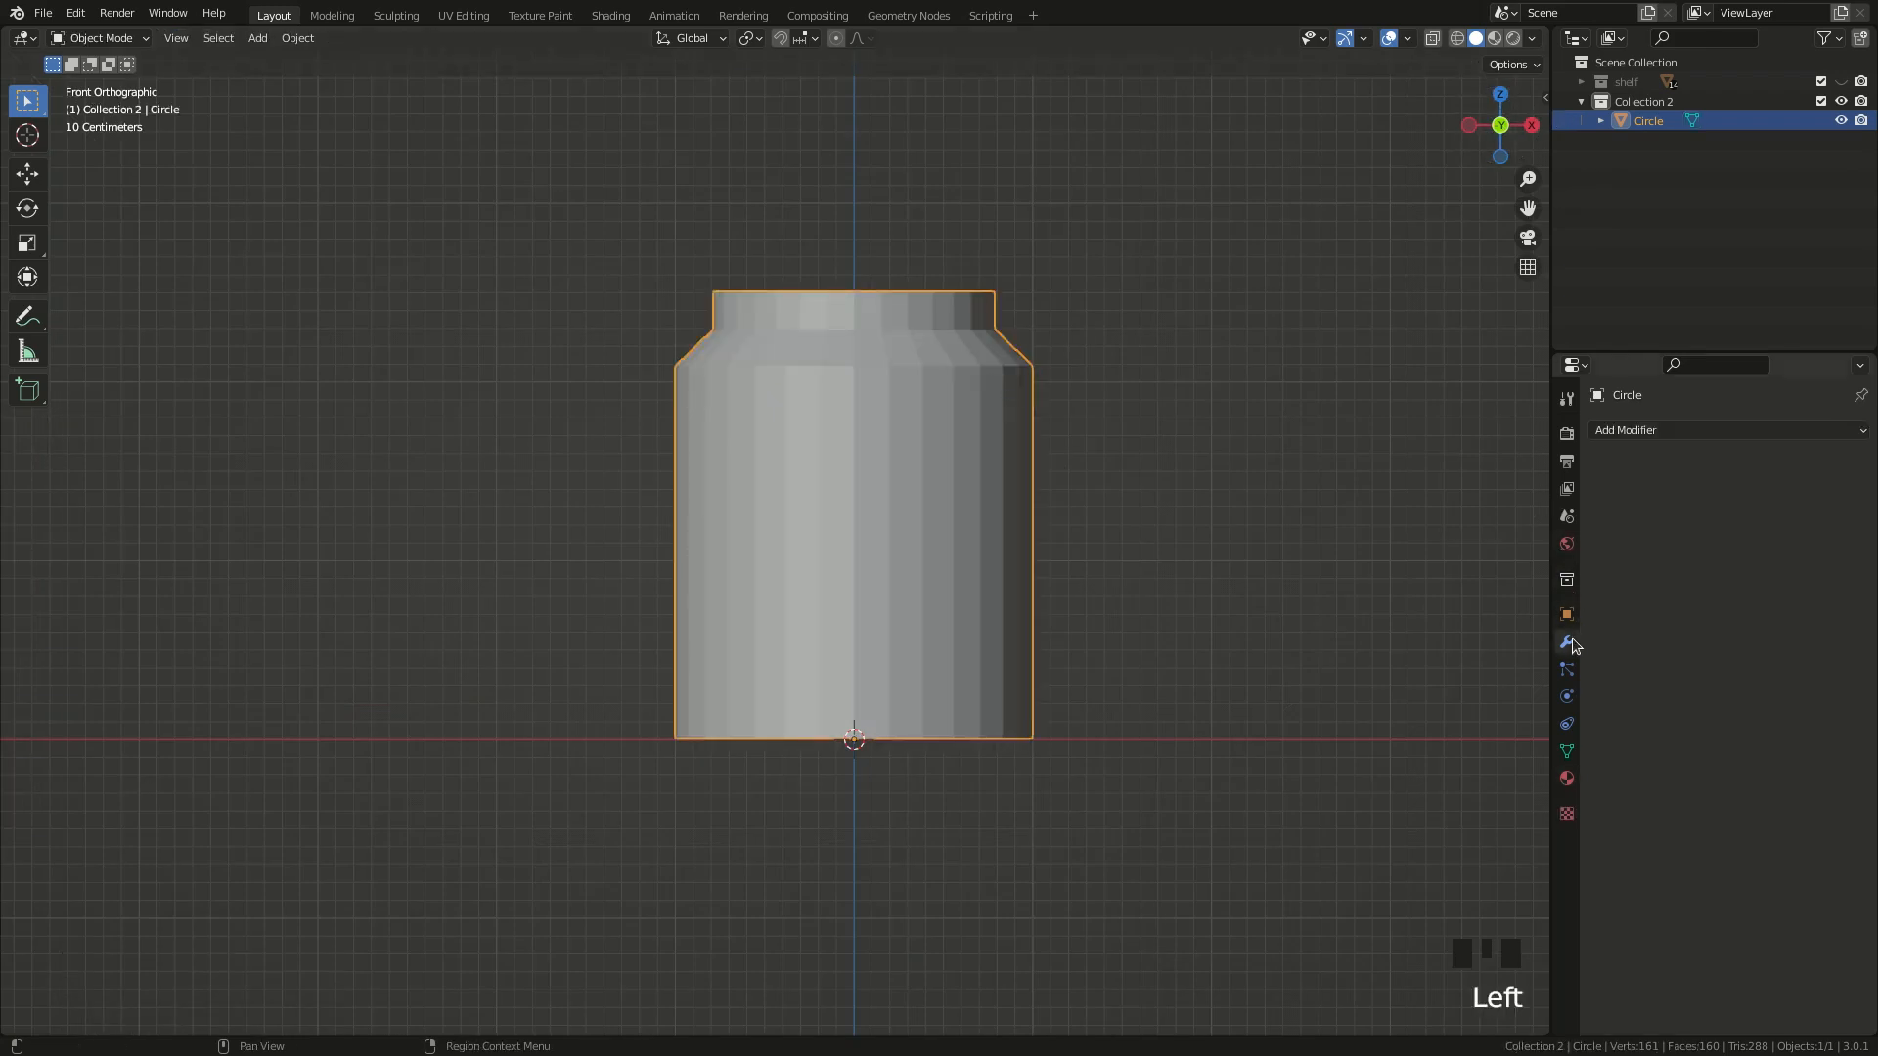
{"action": "left_click", "coordinate": [1625, 431]}
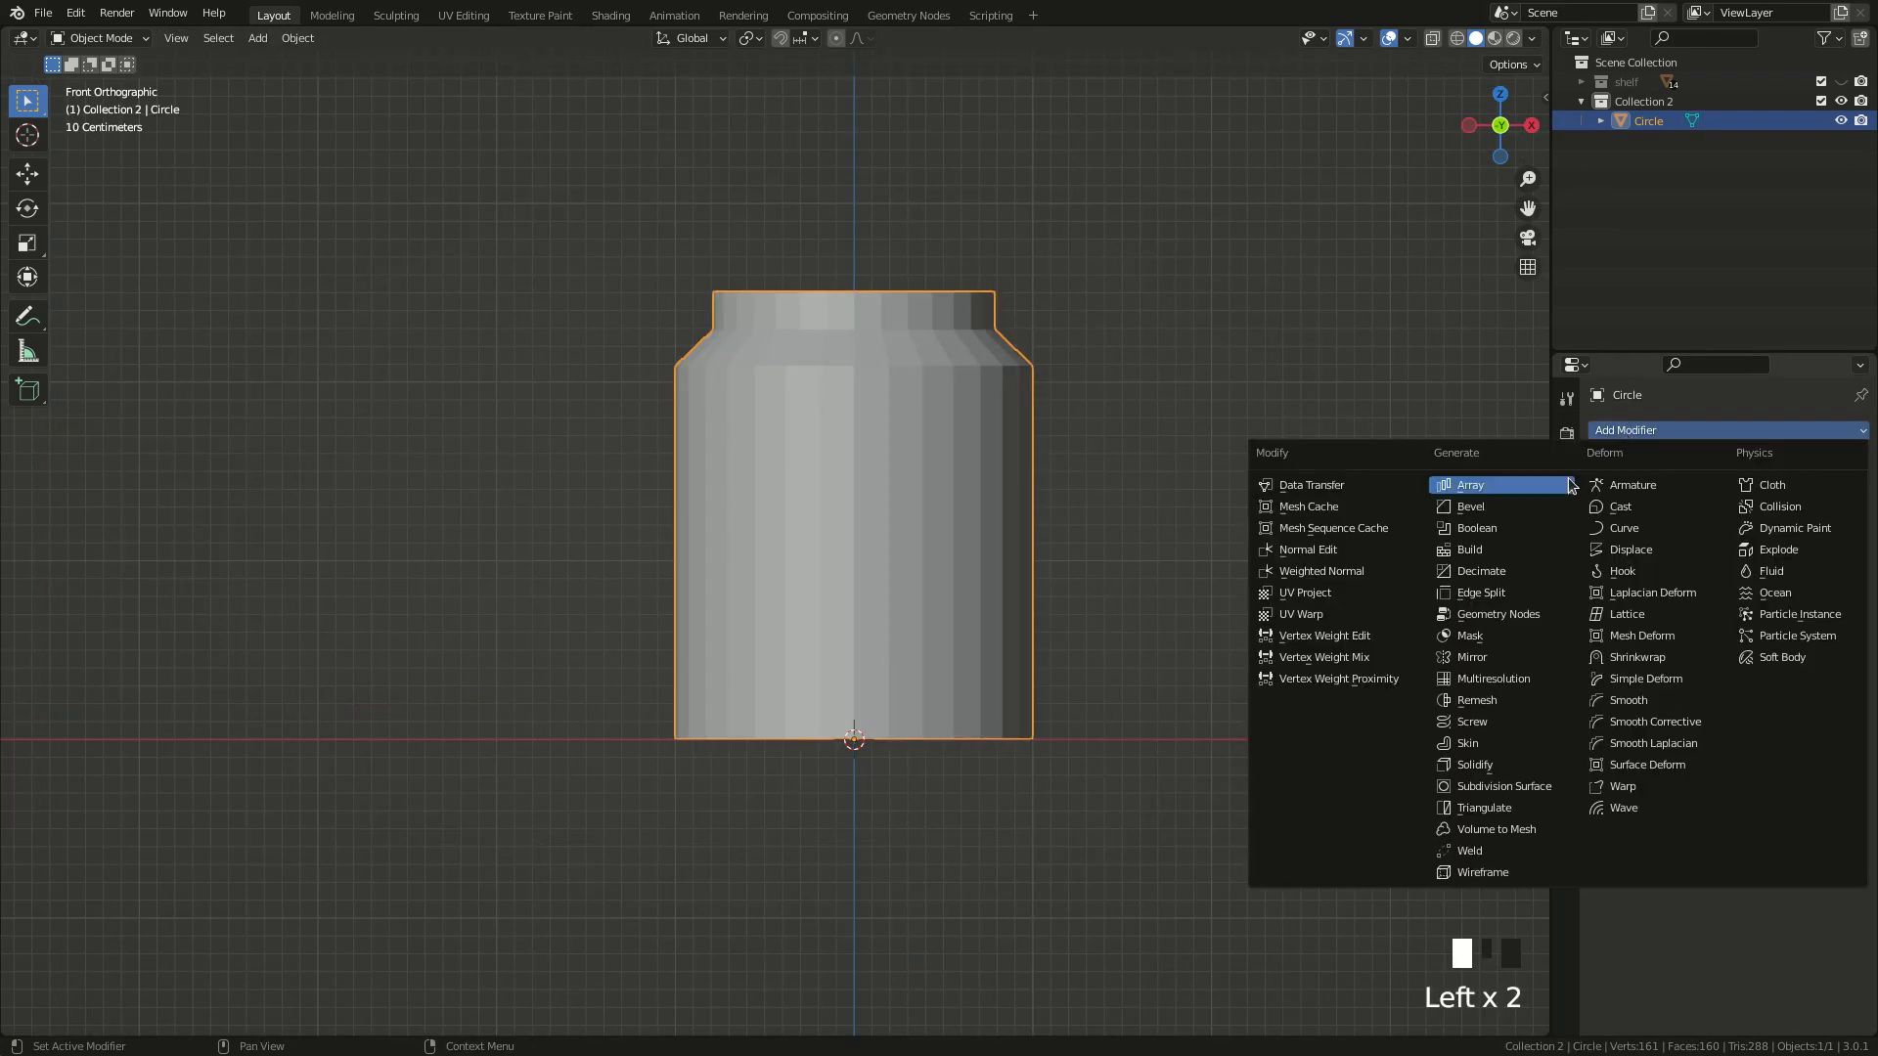
{"action": "left_click", "coordinate": [1496, 786]}
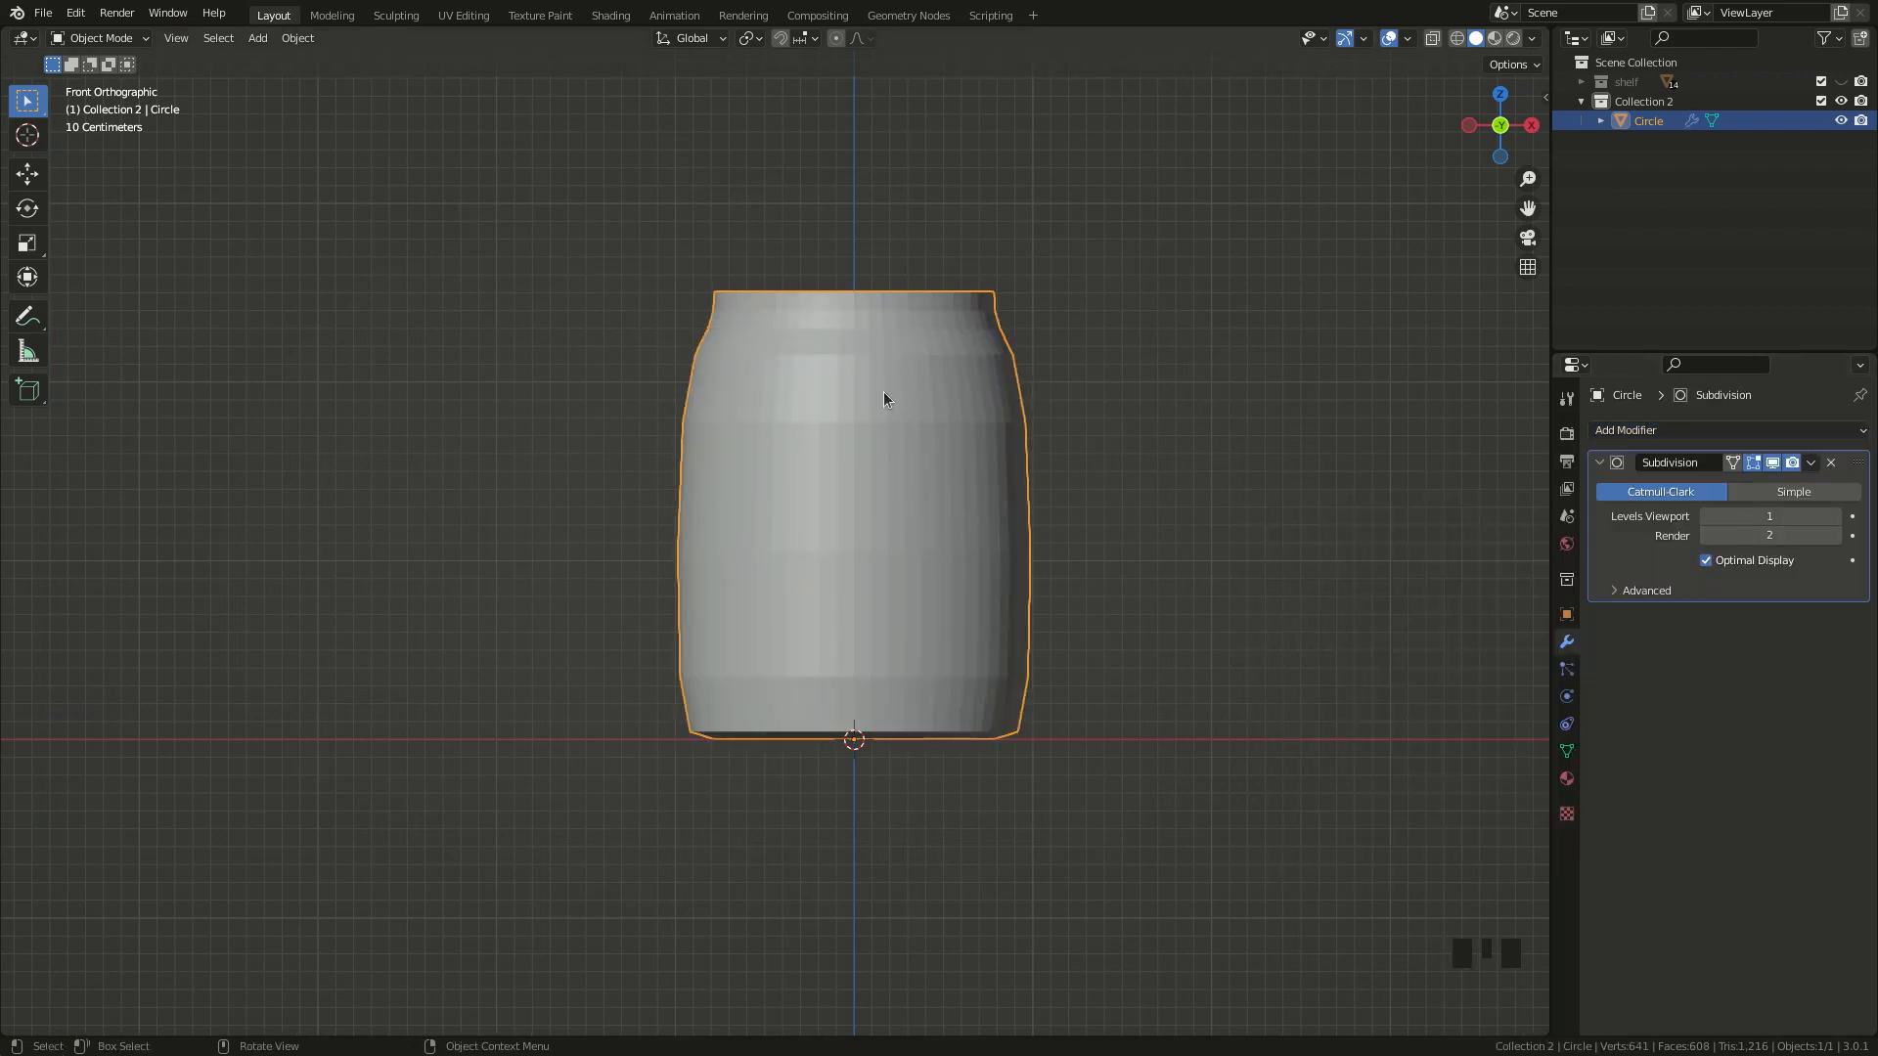
{"action": "key", "text": "Tab"}
{"action": "left_click", "coordinate": [1733, 462]}
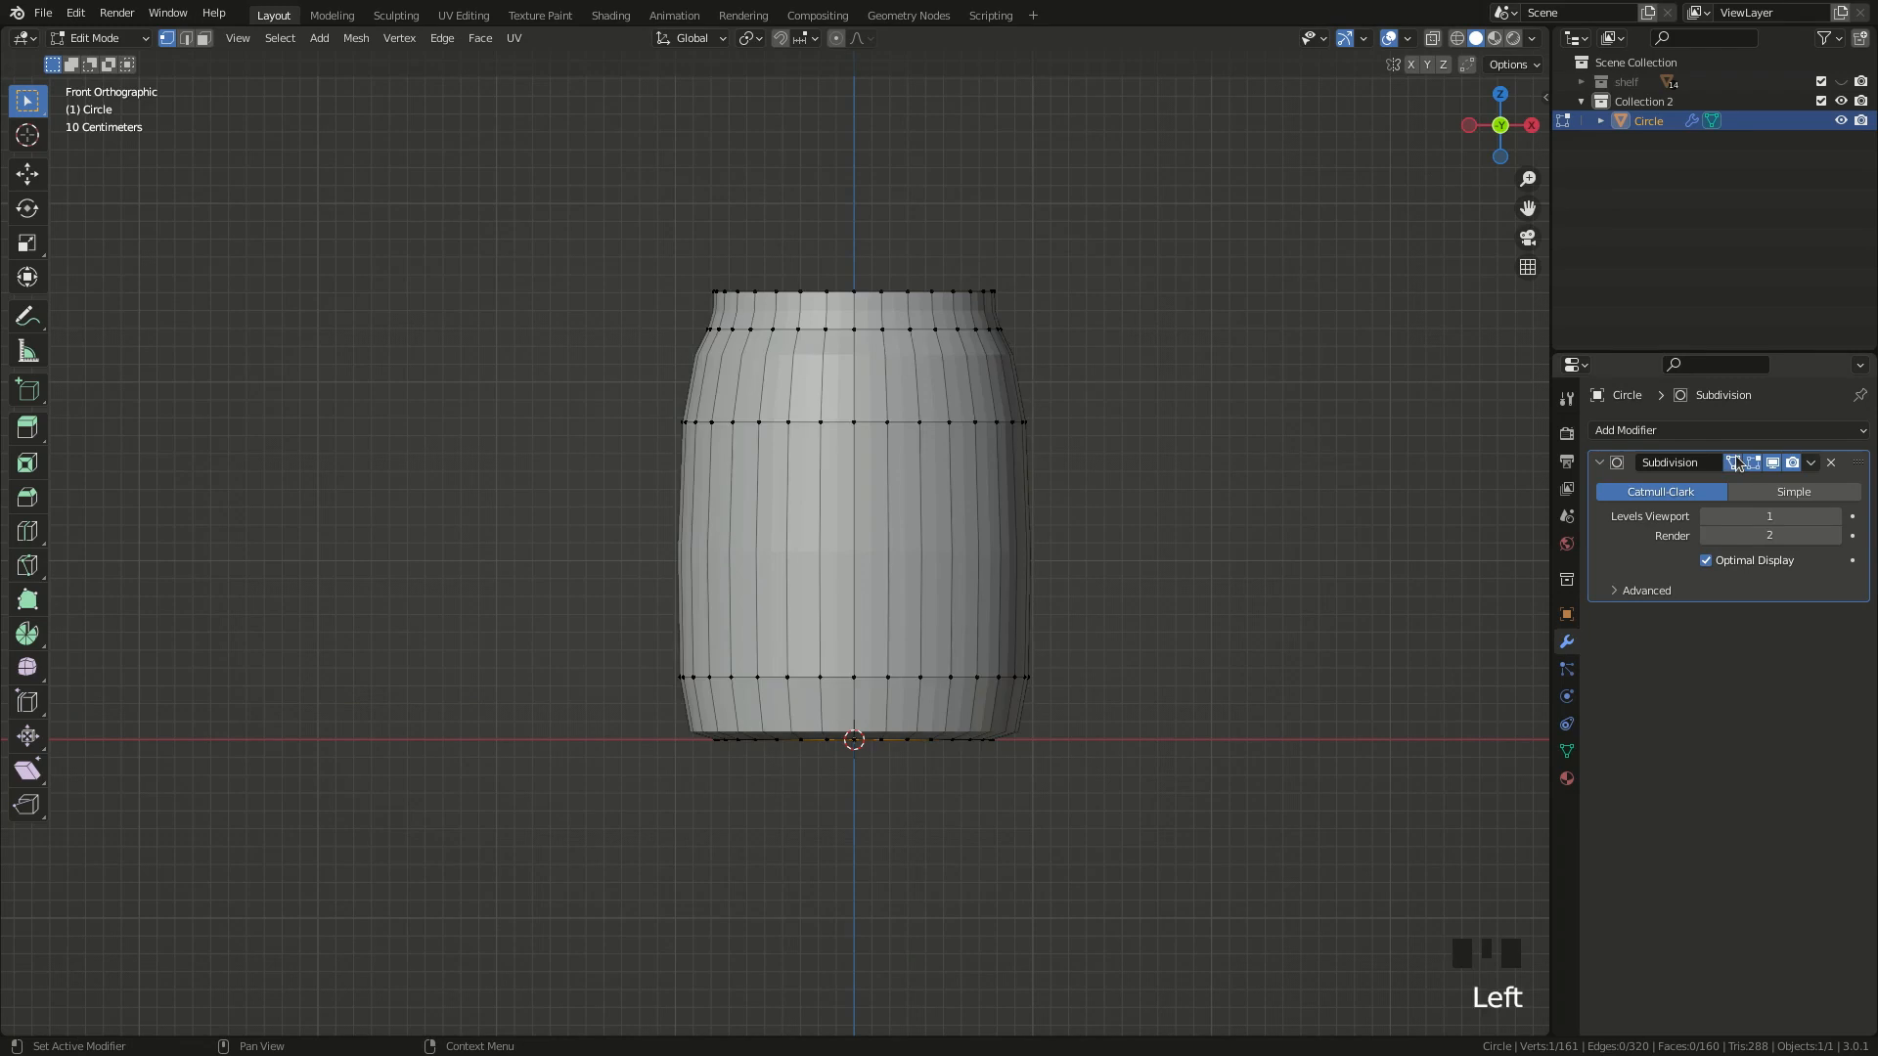
- Add a loop cut around the sloped shoulder, sliding it toward the neck with a factor of about -0.545
{"action": "scroll", "coordinate": [810, 294], "scroll_direction": "up", "scroll_amount": 1}
{"action": "key", "text": "Tab"}
{"action": "key", "text": "Tab"}
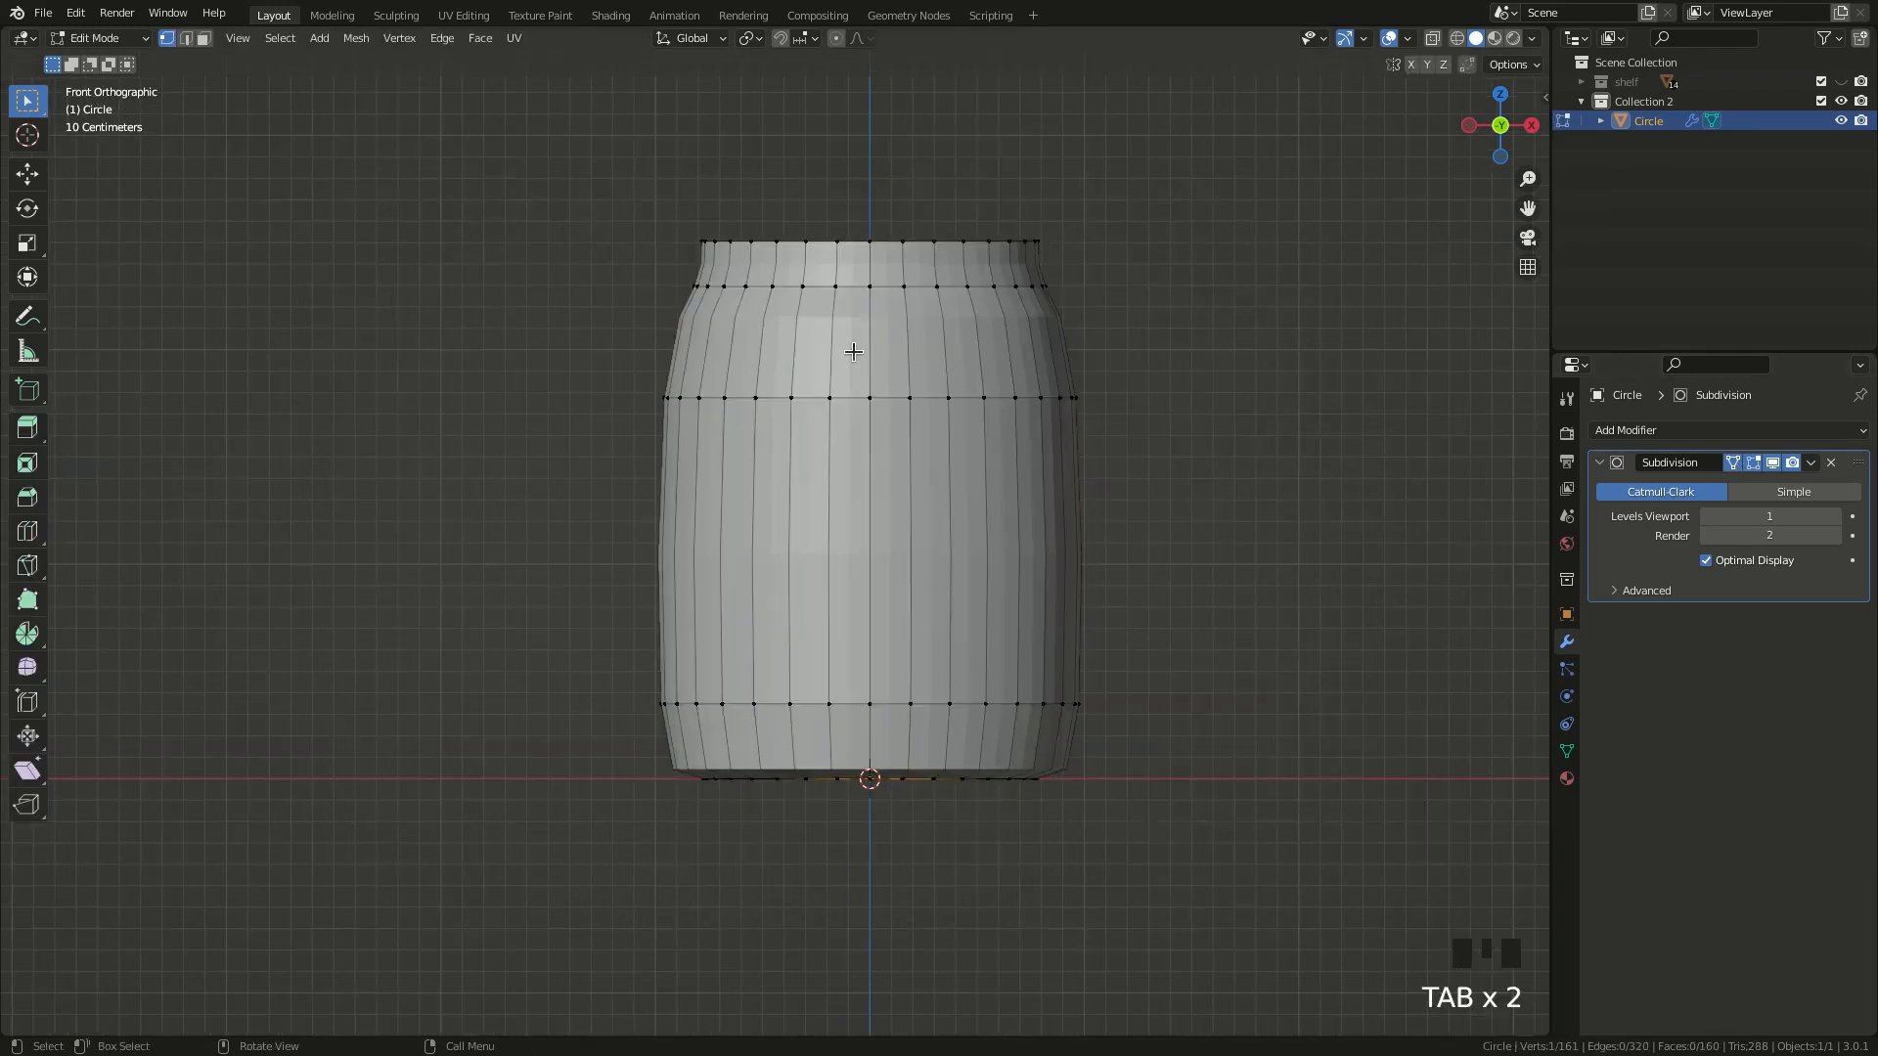
{"action": "key", "text": "ctrl+r"}
{"action": "left_click", "coordinate": [856, 346]}
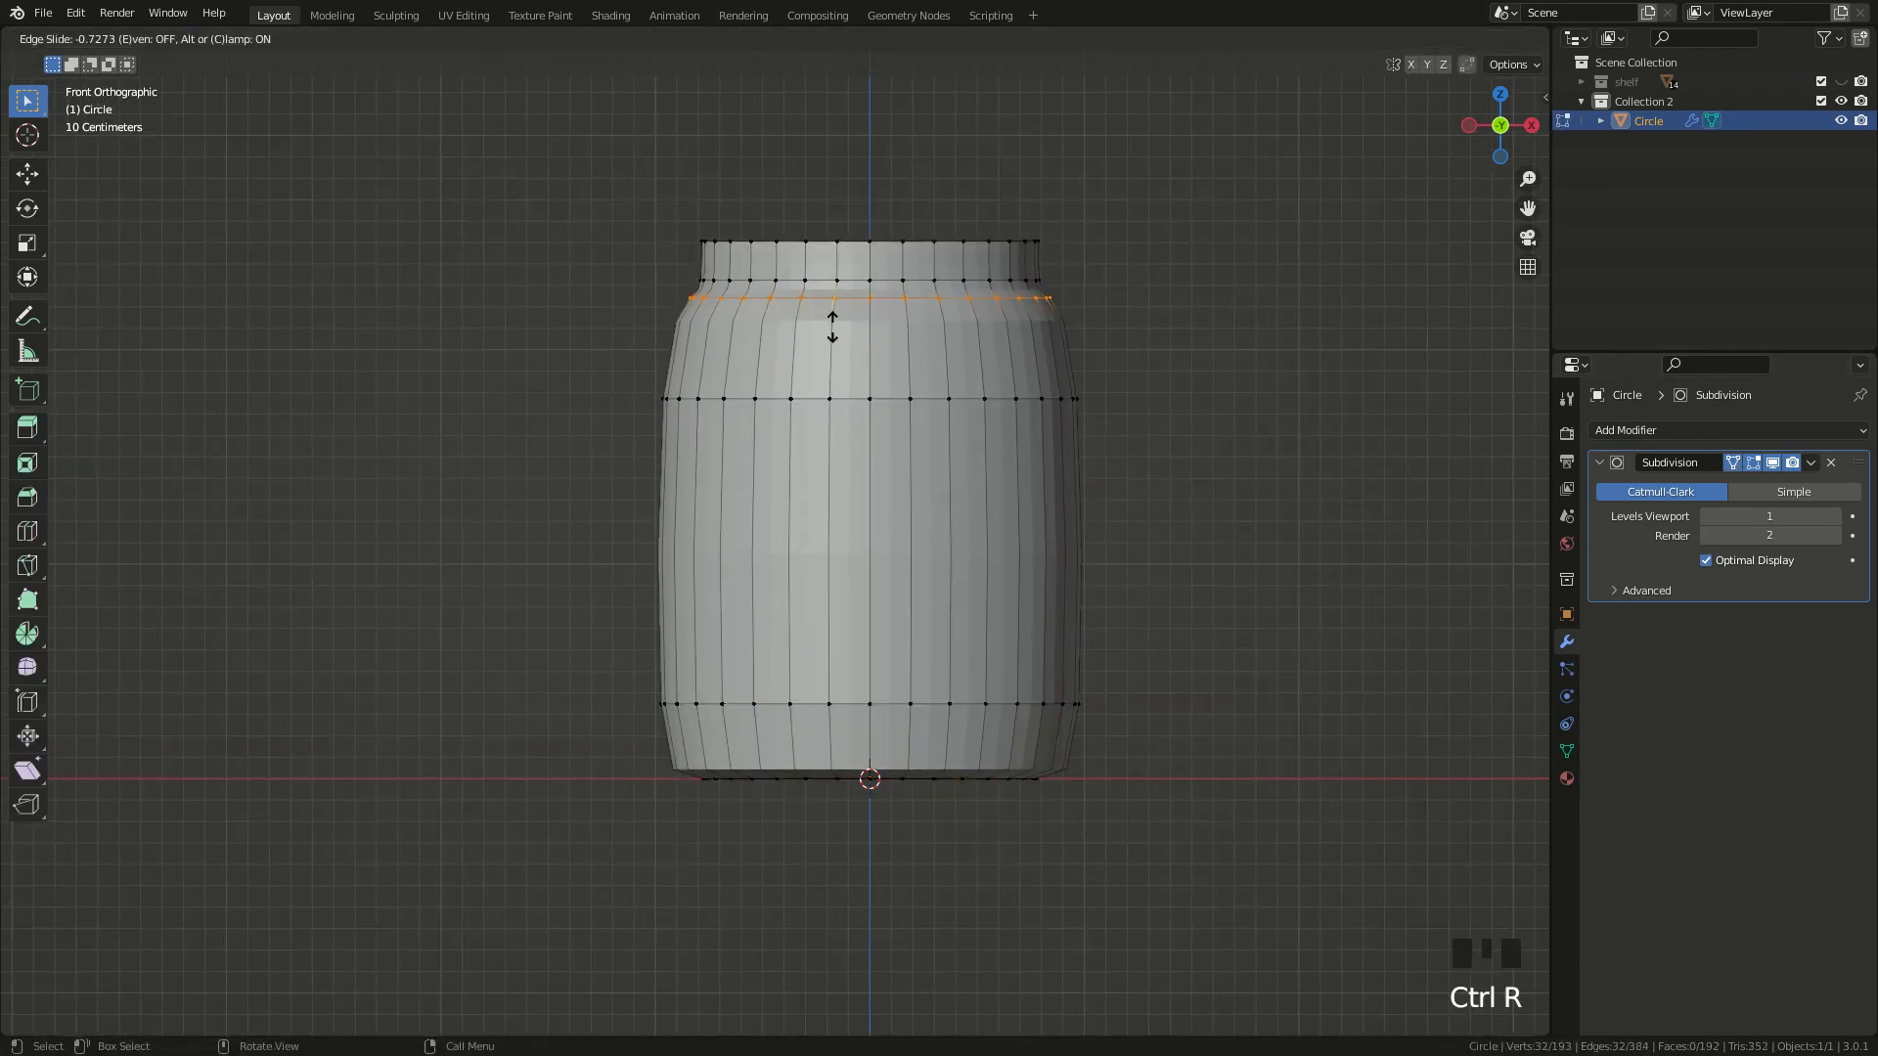
{"action": "left_click", "coordinate": [831, 330]}
- Add two loop cuts around the body, sliding one to the shoulder (factor -1) and one toward the base (factor about 0.817)
{"action": "key", "text": "ctrl+r"}
{"action": "left_click", "coordinate": [833, 499]}
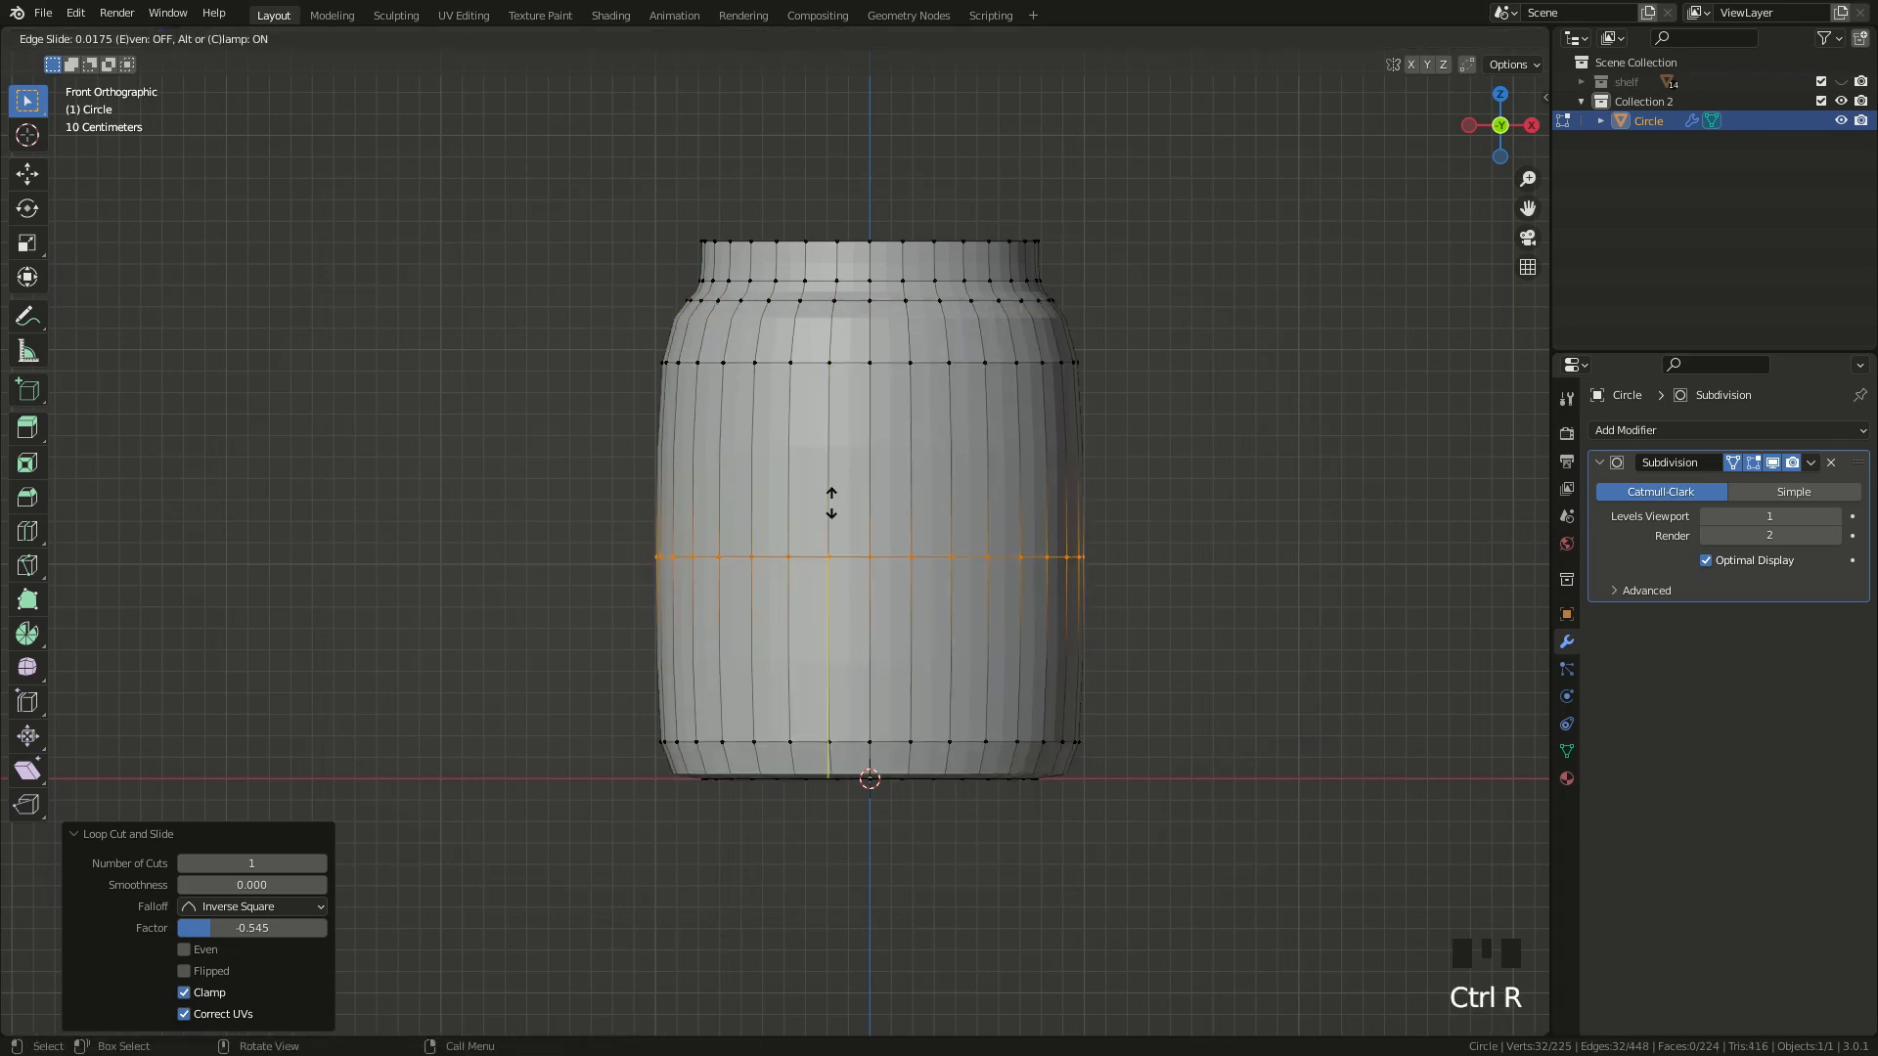
{"action": "left_click", "coordinate": [838, 264]}
{"action": "key", "text": "ctrl+r"}
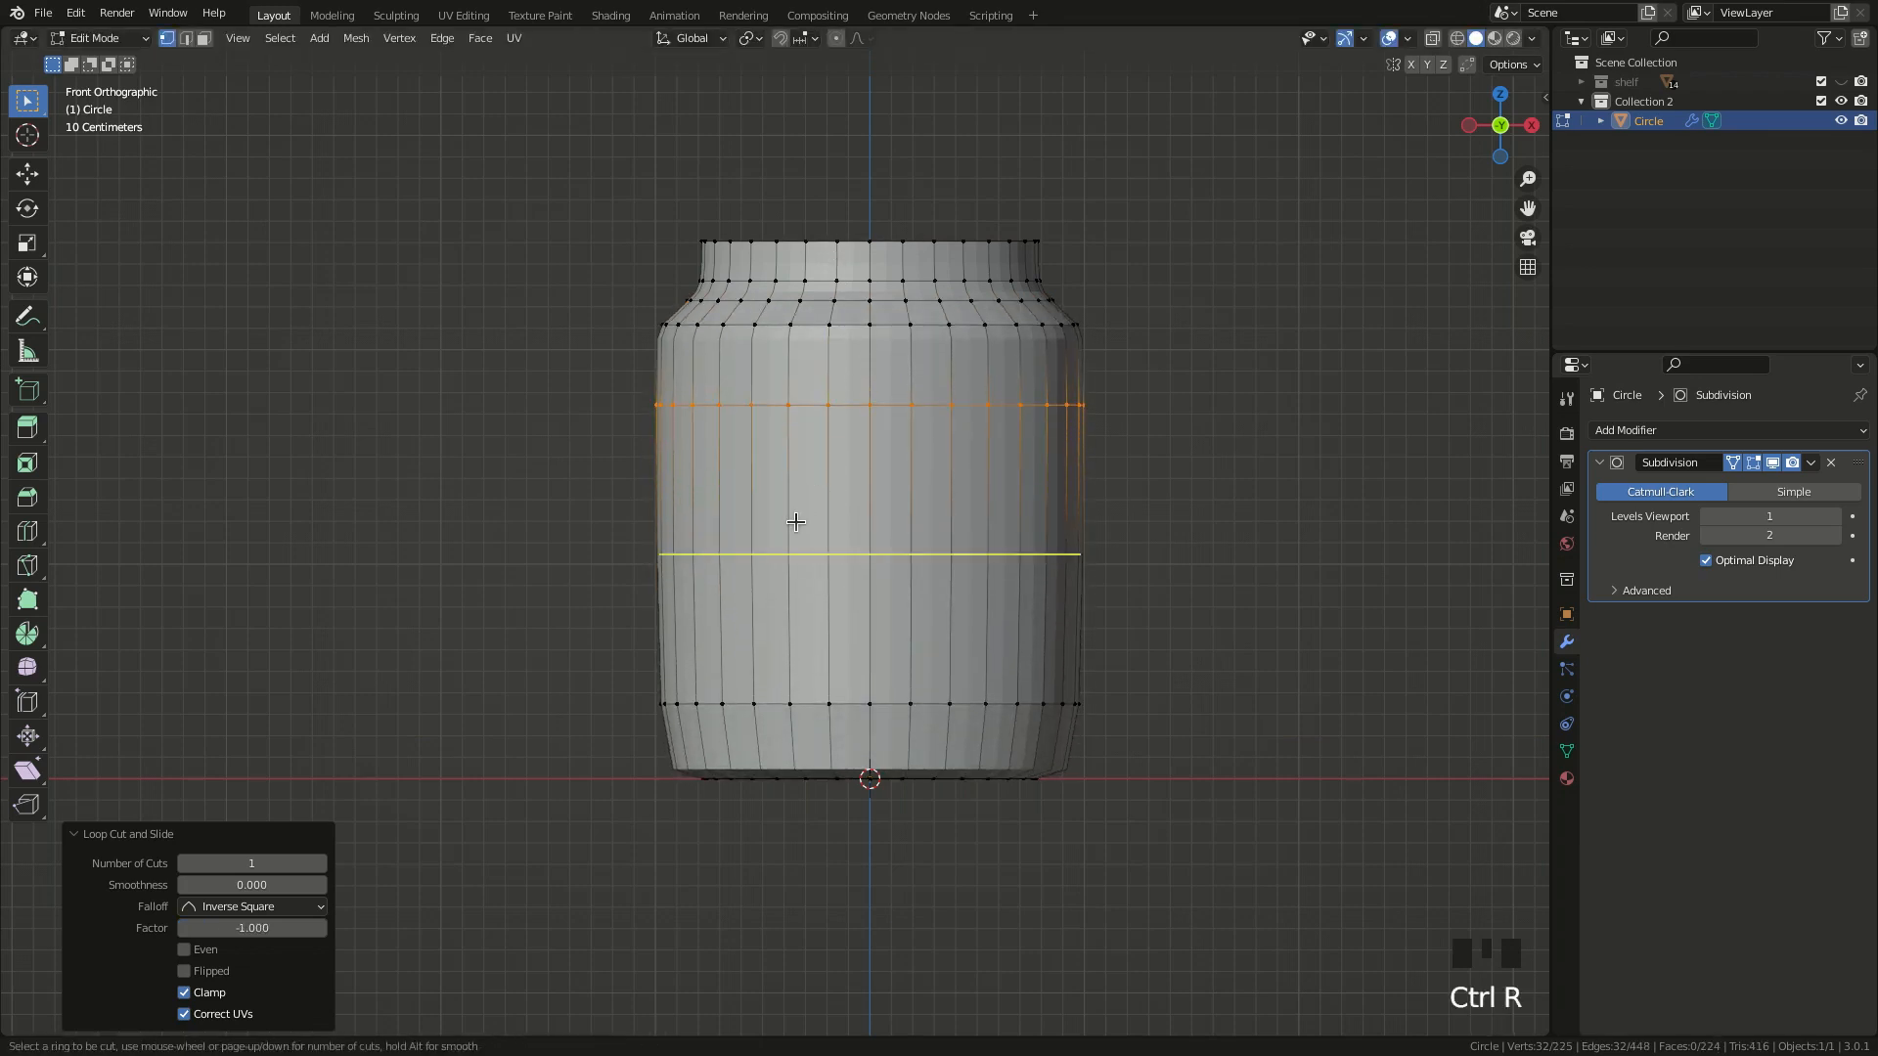
{"action": "left_click", "coordinate": [797, 523]}
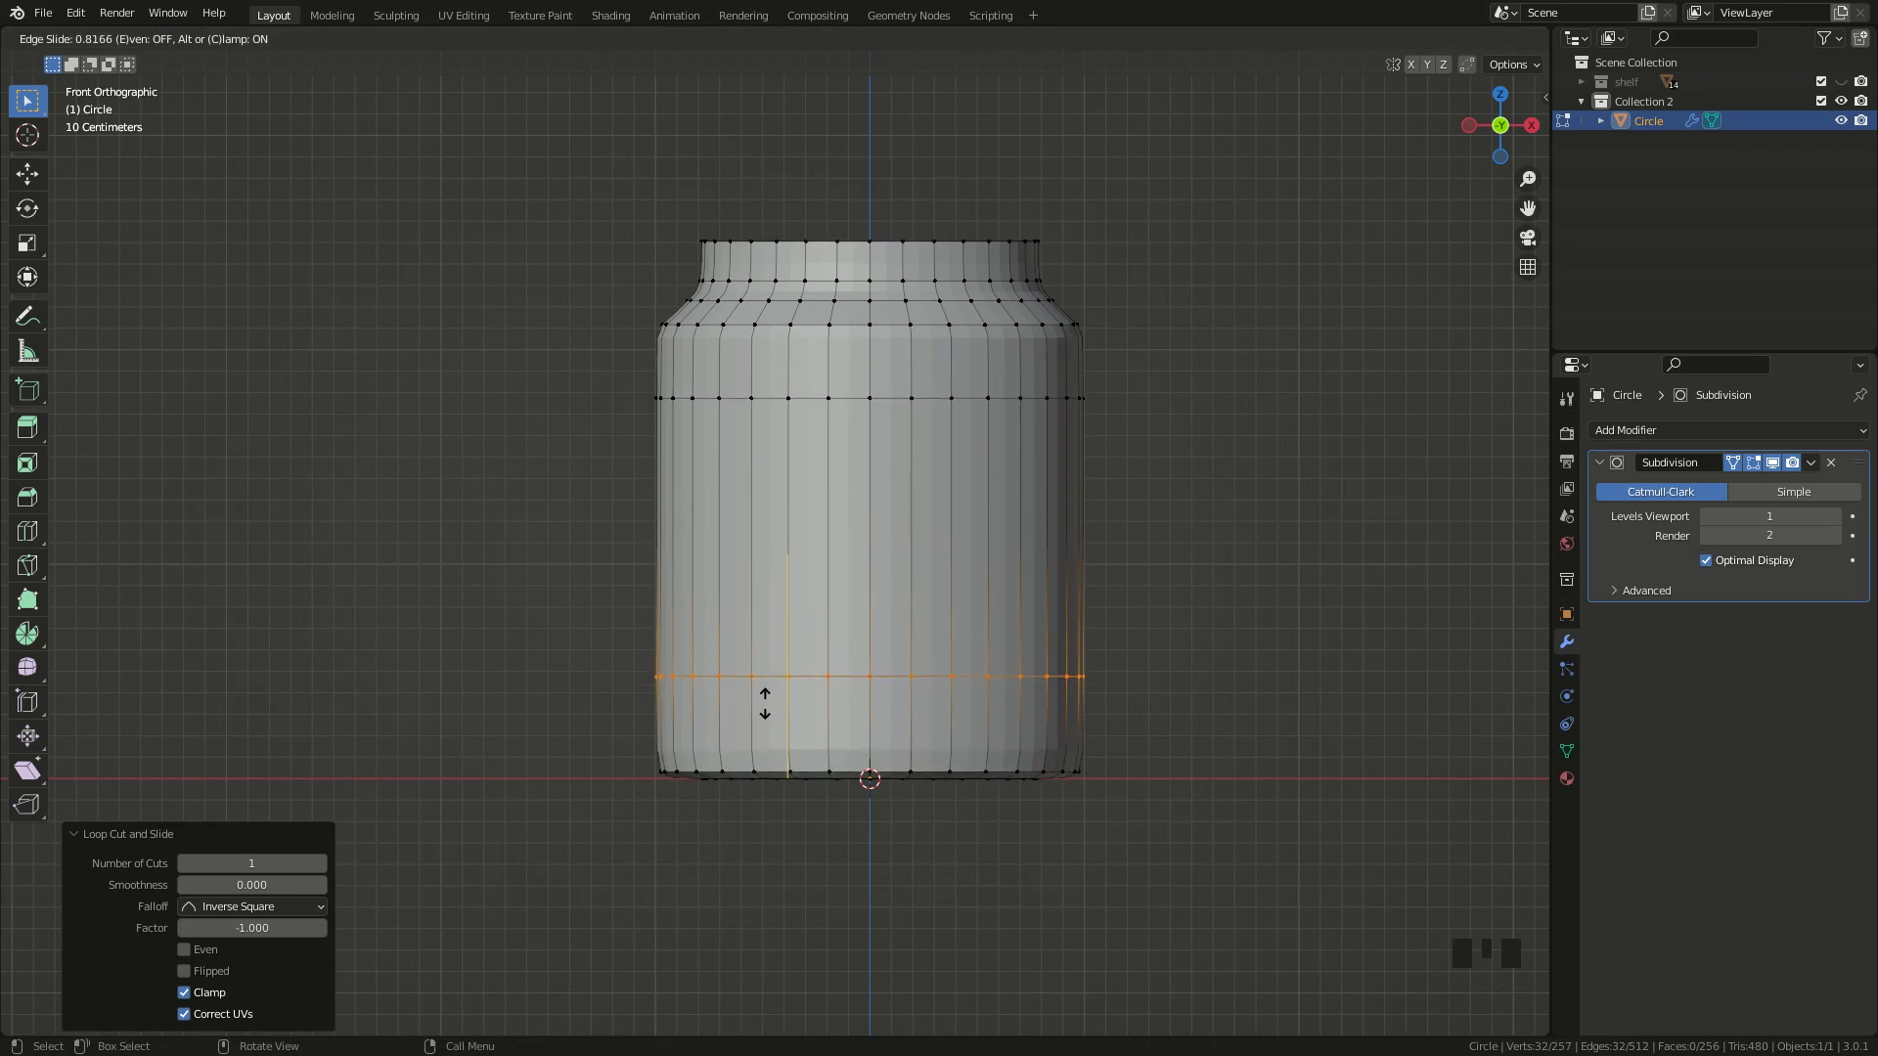
{"action": "left_click", "coordinate": [764, 703]}
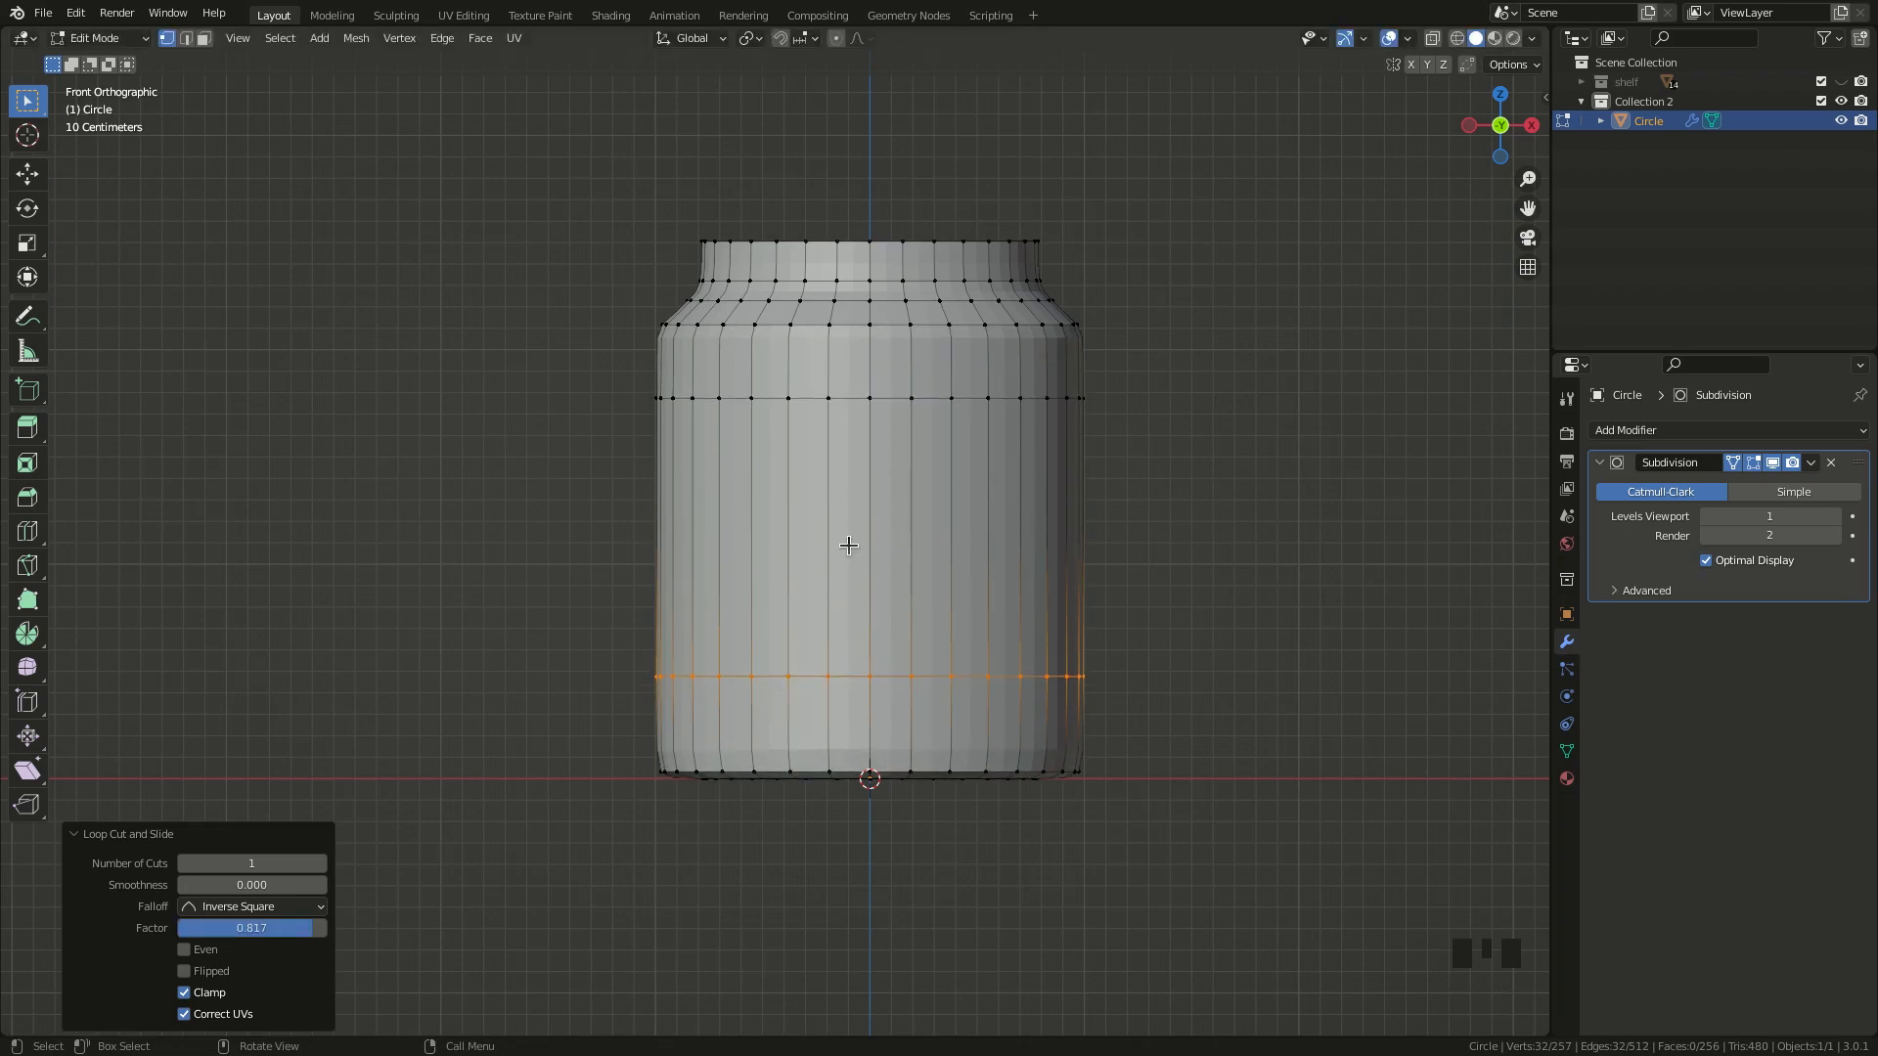
- Add a loop cut around the neck, sliding it fully down to the neck's base with factor 1
{"action": "key", "text": "ctrl+r"}
{"action": "left_click", "coordinate": [799, 279]}
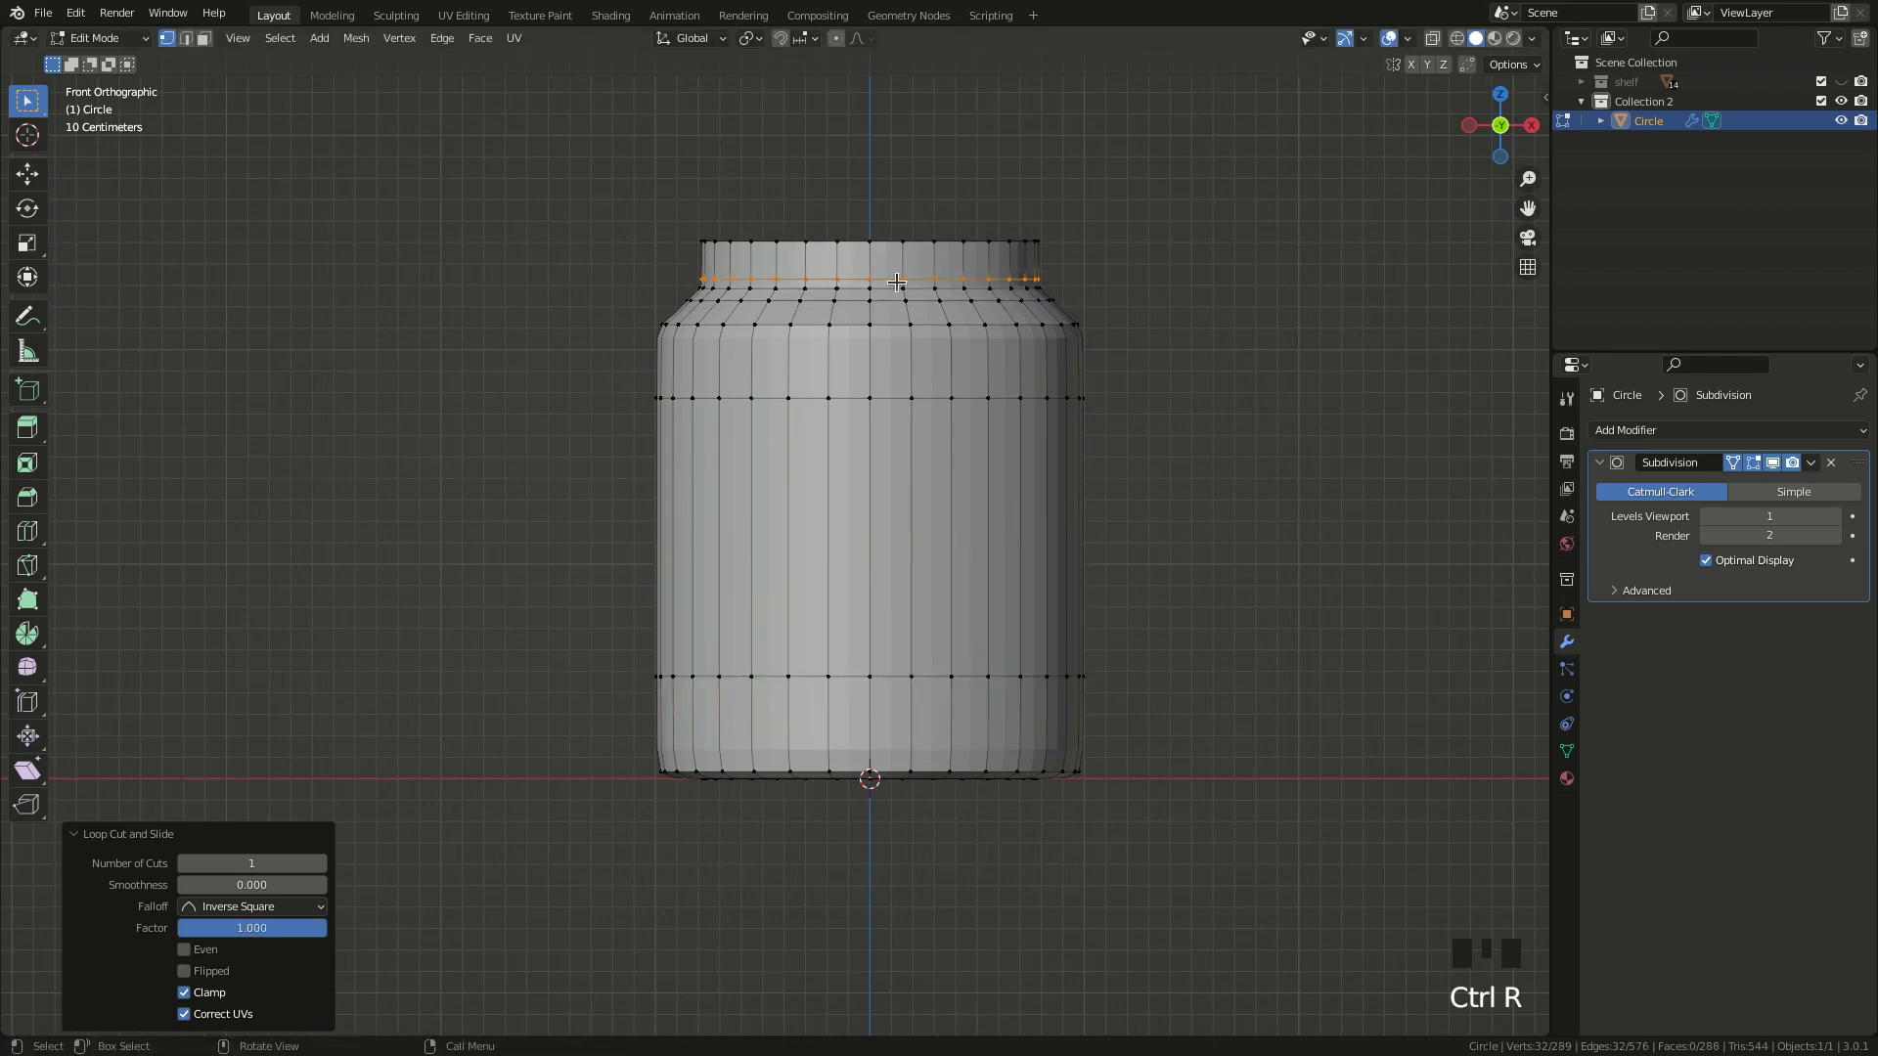
{"action": "left_click", "coordinate": [970, 266]}
- Scale the middle edge loop of the sloped shoulder outward to about 1.12 to round the shoulder
{"action": "scroll", "coordinate": [968, 266], "scroll_direction": "up", "scroll_amount": 1}
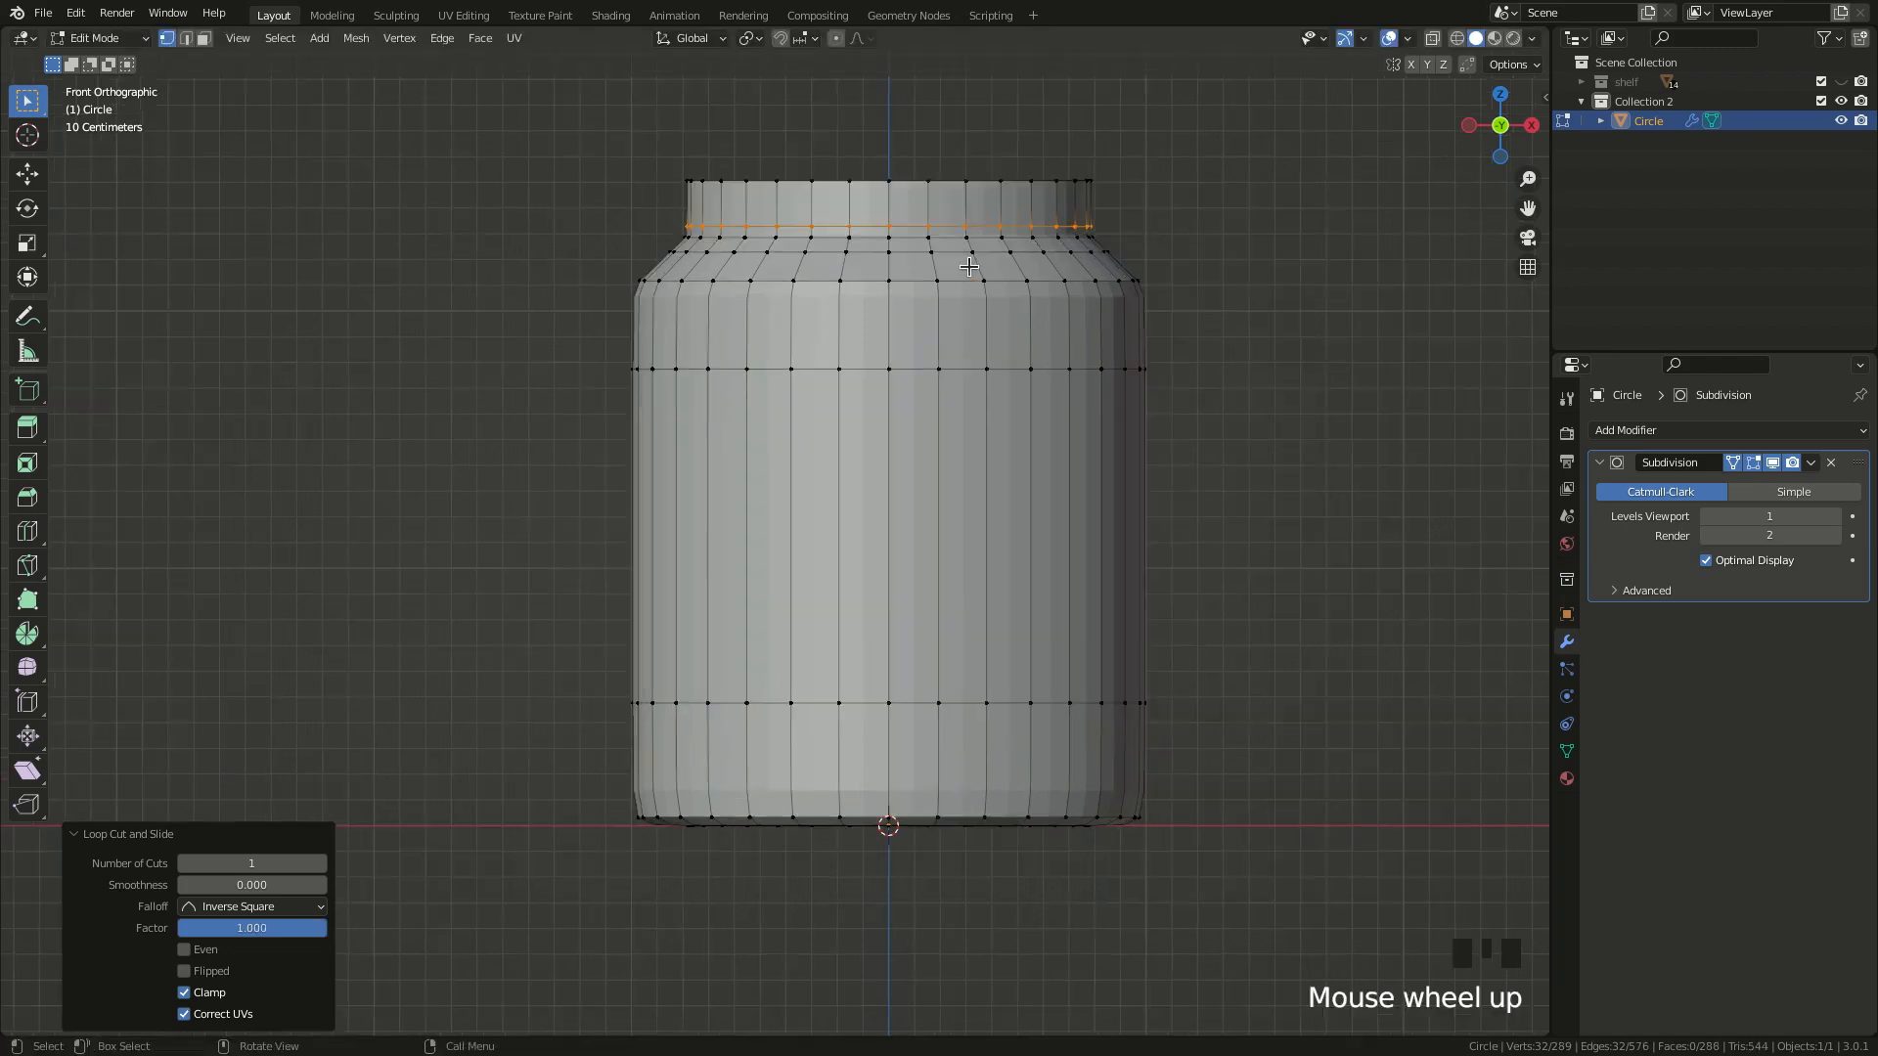
{"action": "left_click", "coordinate": [896, 267]}
{"action": "left_click", "coordinate": [901, 252], "text": "alt+shift"}
{"action": "key", "text": "s"}
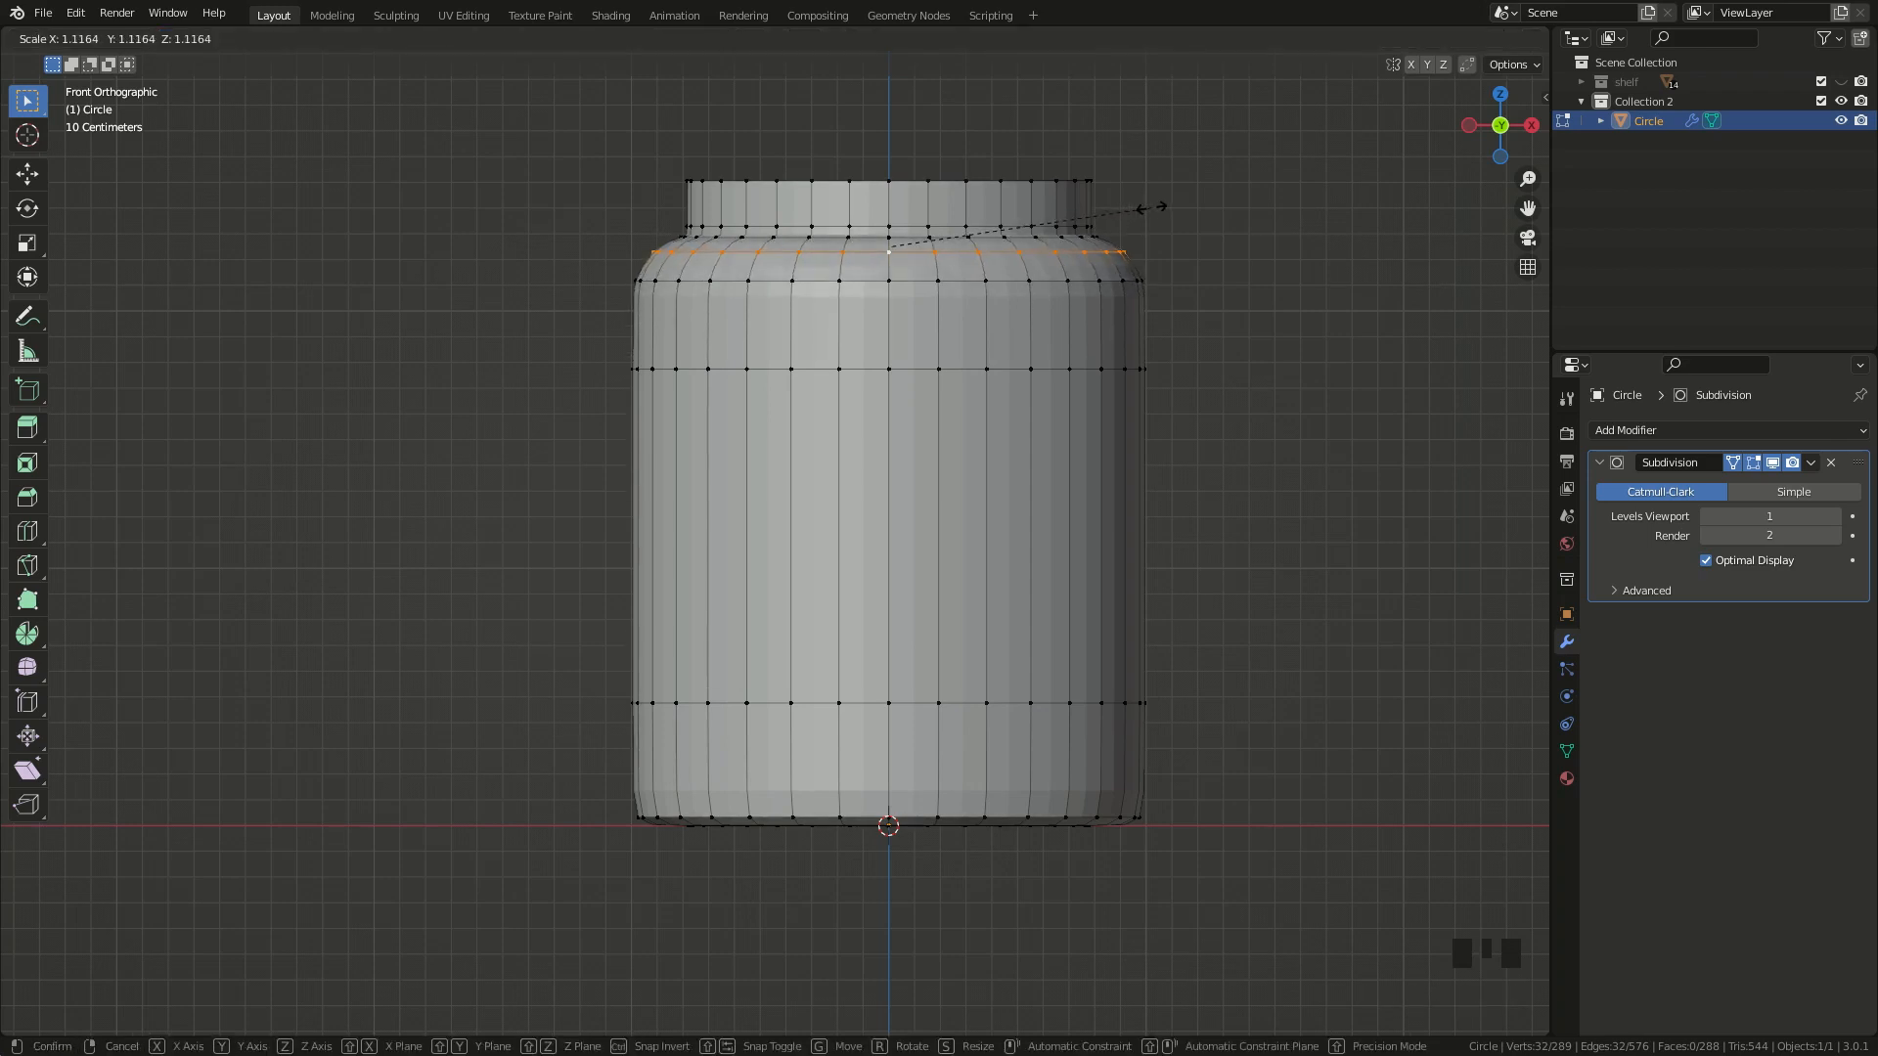
{"action": "left_click", "coordinate": [1149, 210]}
- Apply smooth shading to the whole jar in Object Mode
{"action": "key", "text": "Tab"}
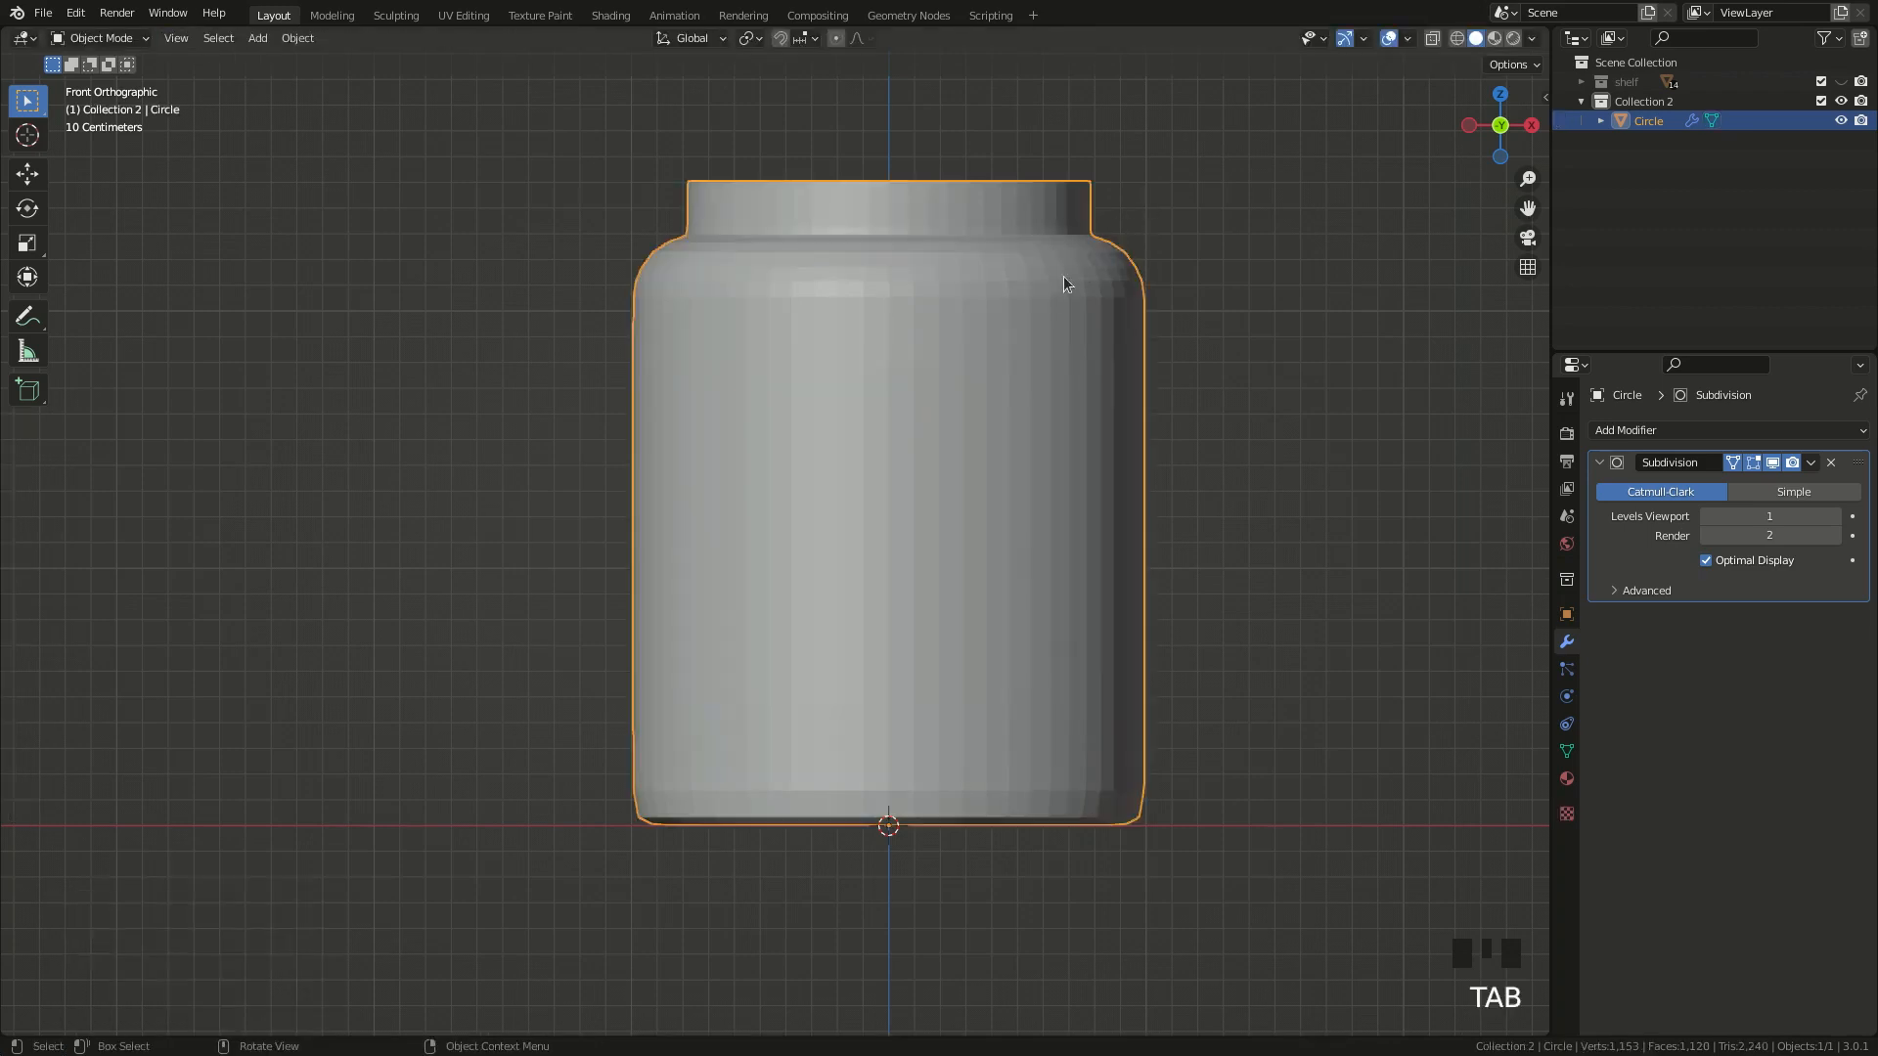
{"action": "right_click", "coordinate": [1036, 289]}
{"action": "left_click", "coordinate": [1038, 291]}
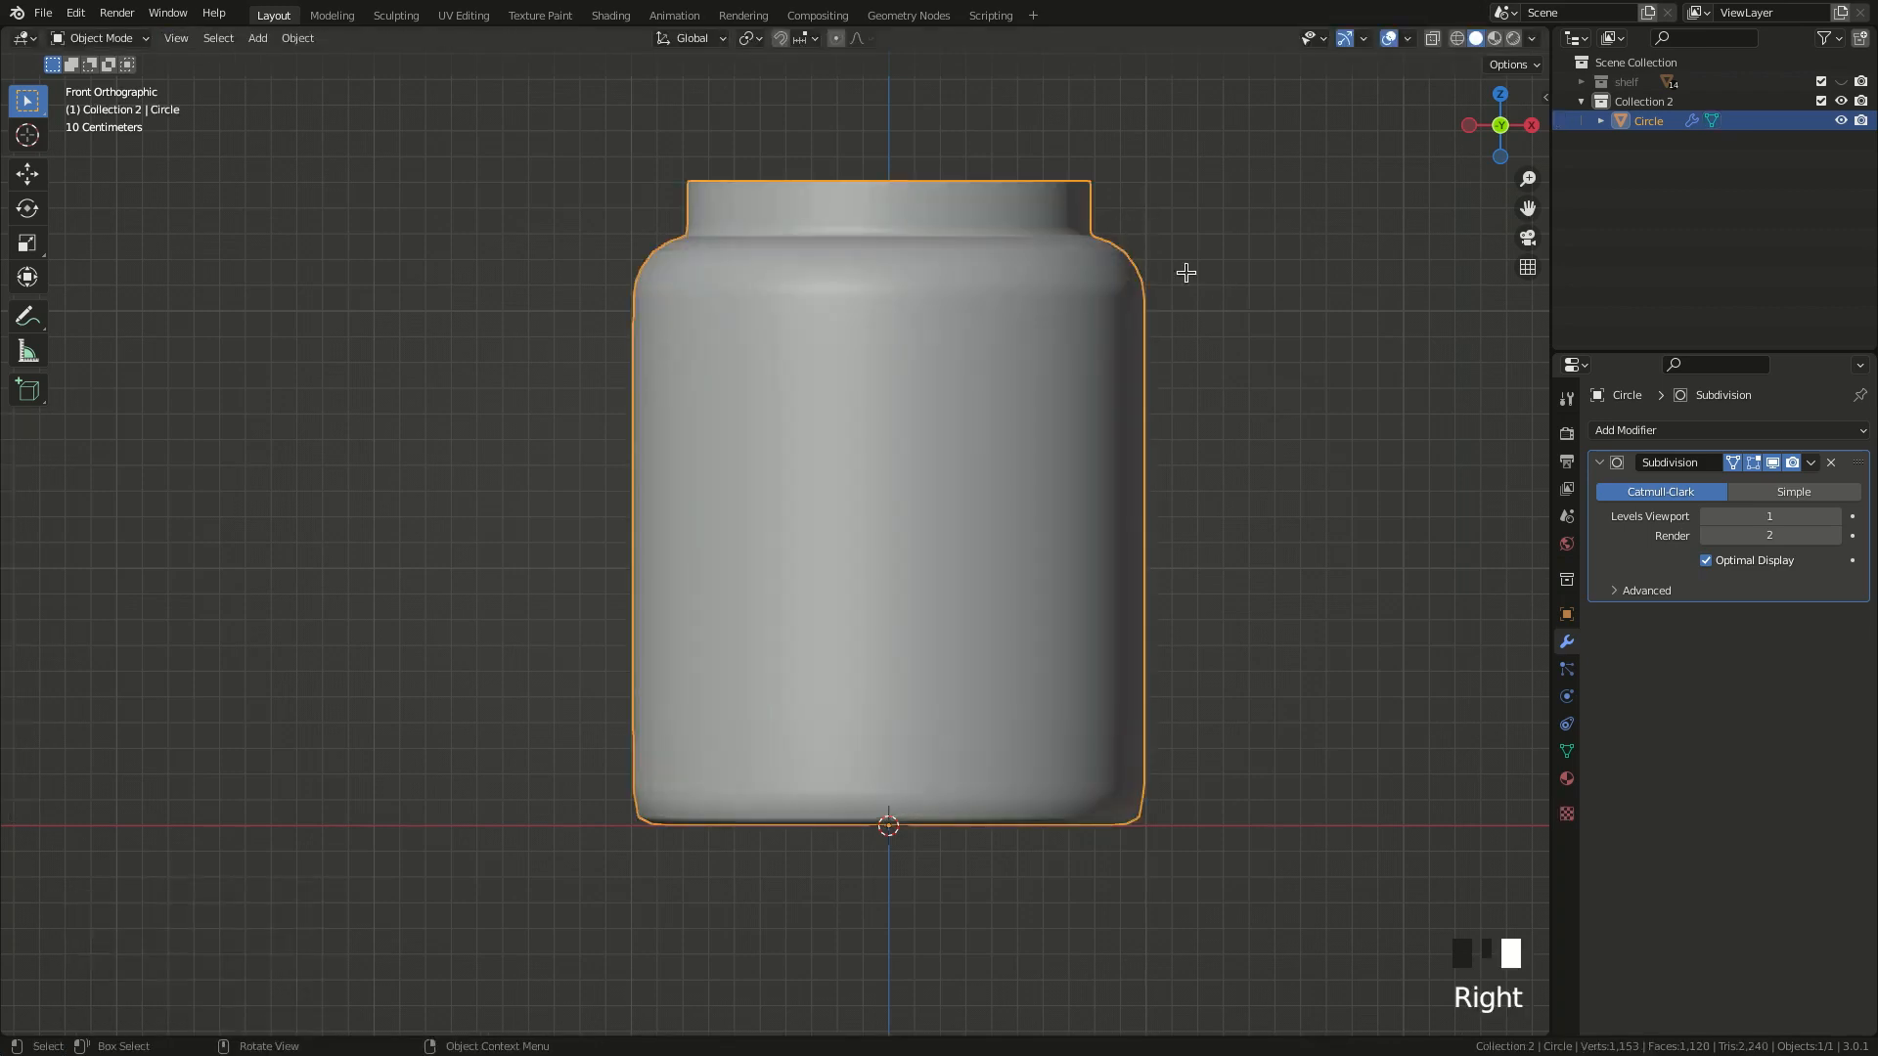
- Move the body edge loop just below the shoulder down about 0.2 m along Z
{"action": "key", "text": "Tab"}
{"action": "left_click", "coordinate": [861, 372], "text": "alt"}
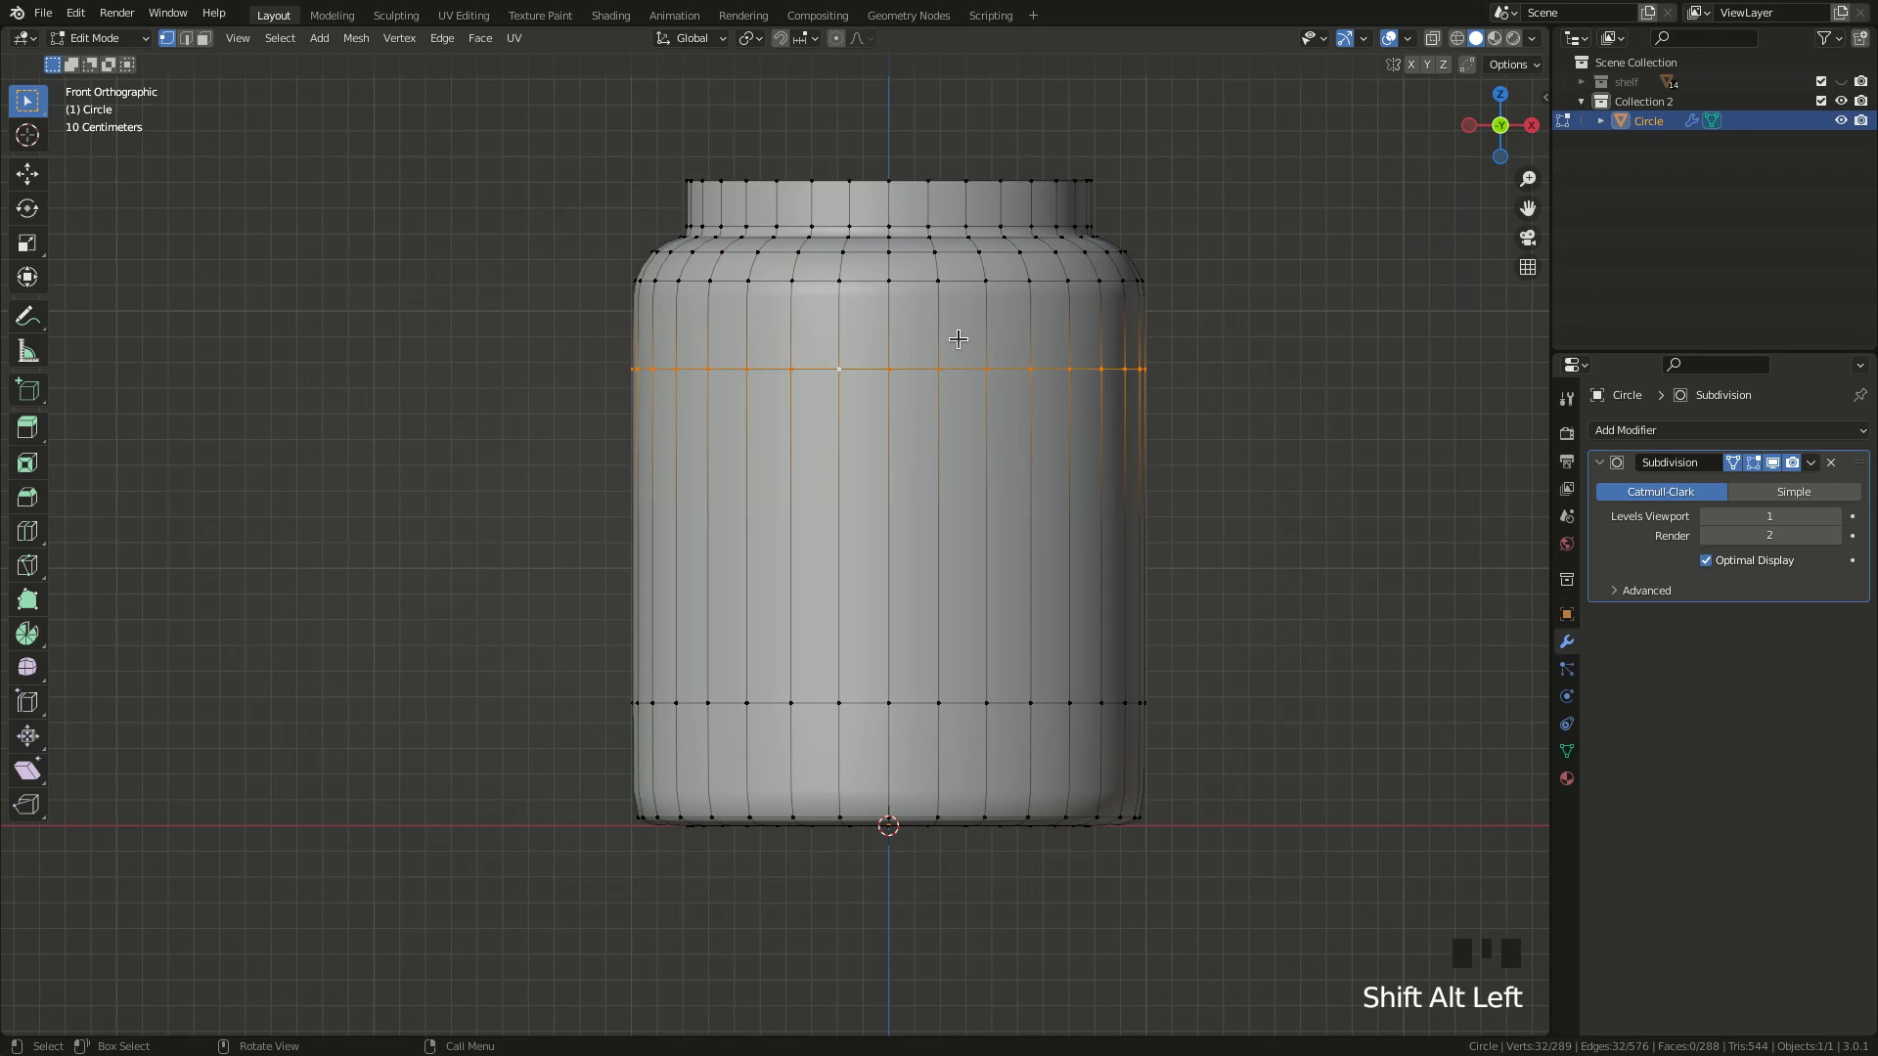
{"action": "key", "text": "g"}
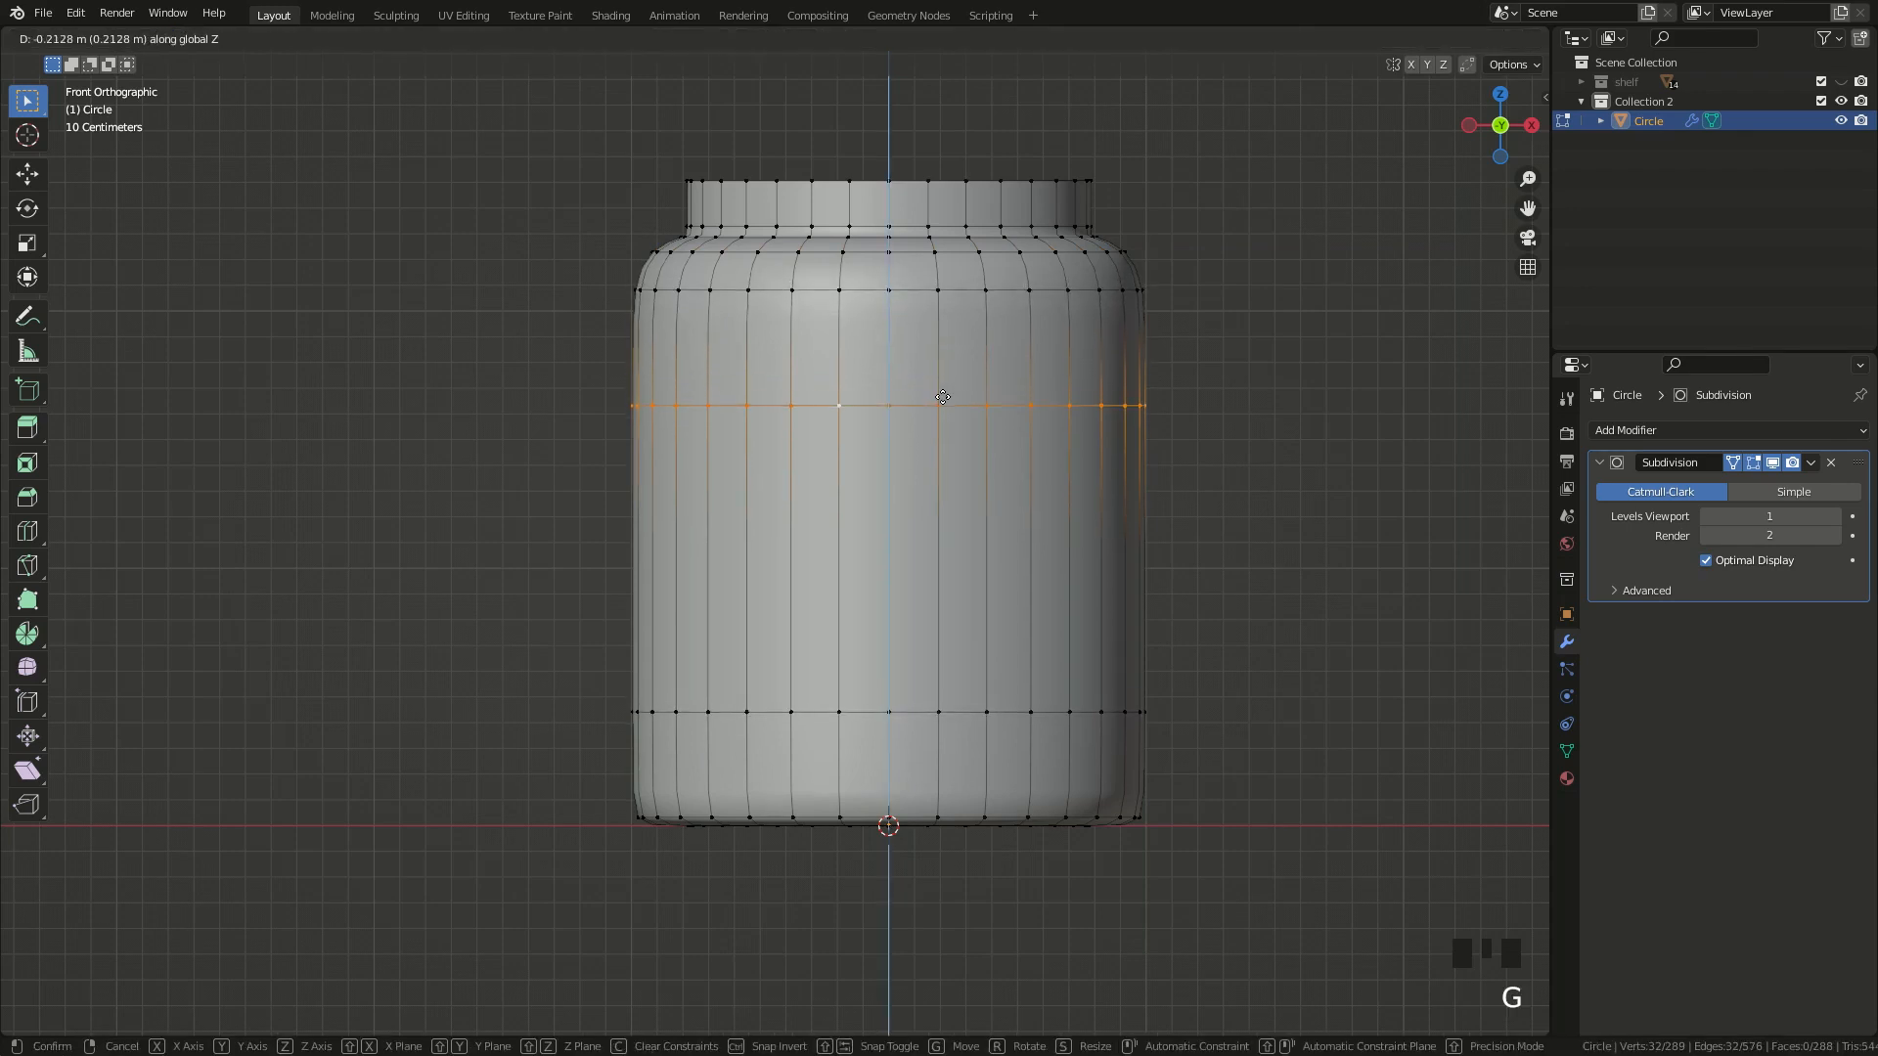
{"action": "left_click", "coordinate": [940, 387]}
{"action": "key", "text": "Tab"}
- Move the neck's top edge loop down about 0.16 m along Z to shorten the neck
{"action": "scroll", "coordinate": [1095, 387], "scroll_direction": "down", "scroll_amount": 2}
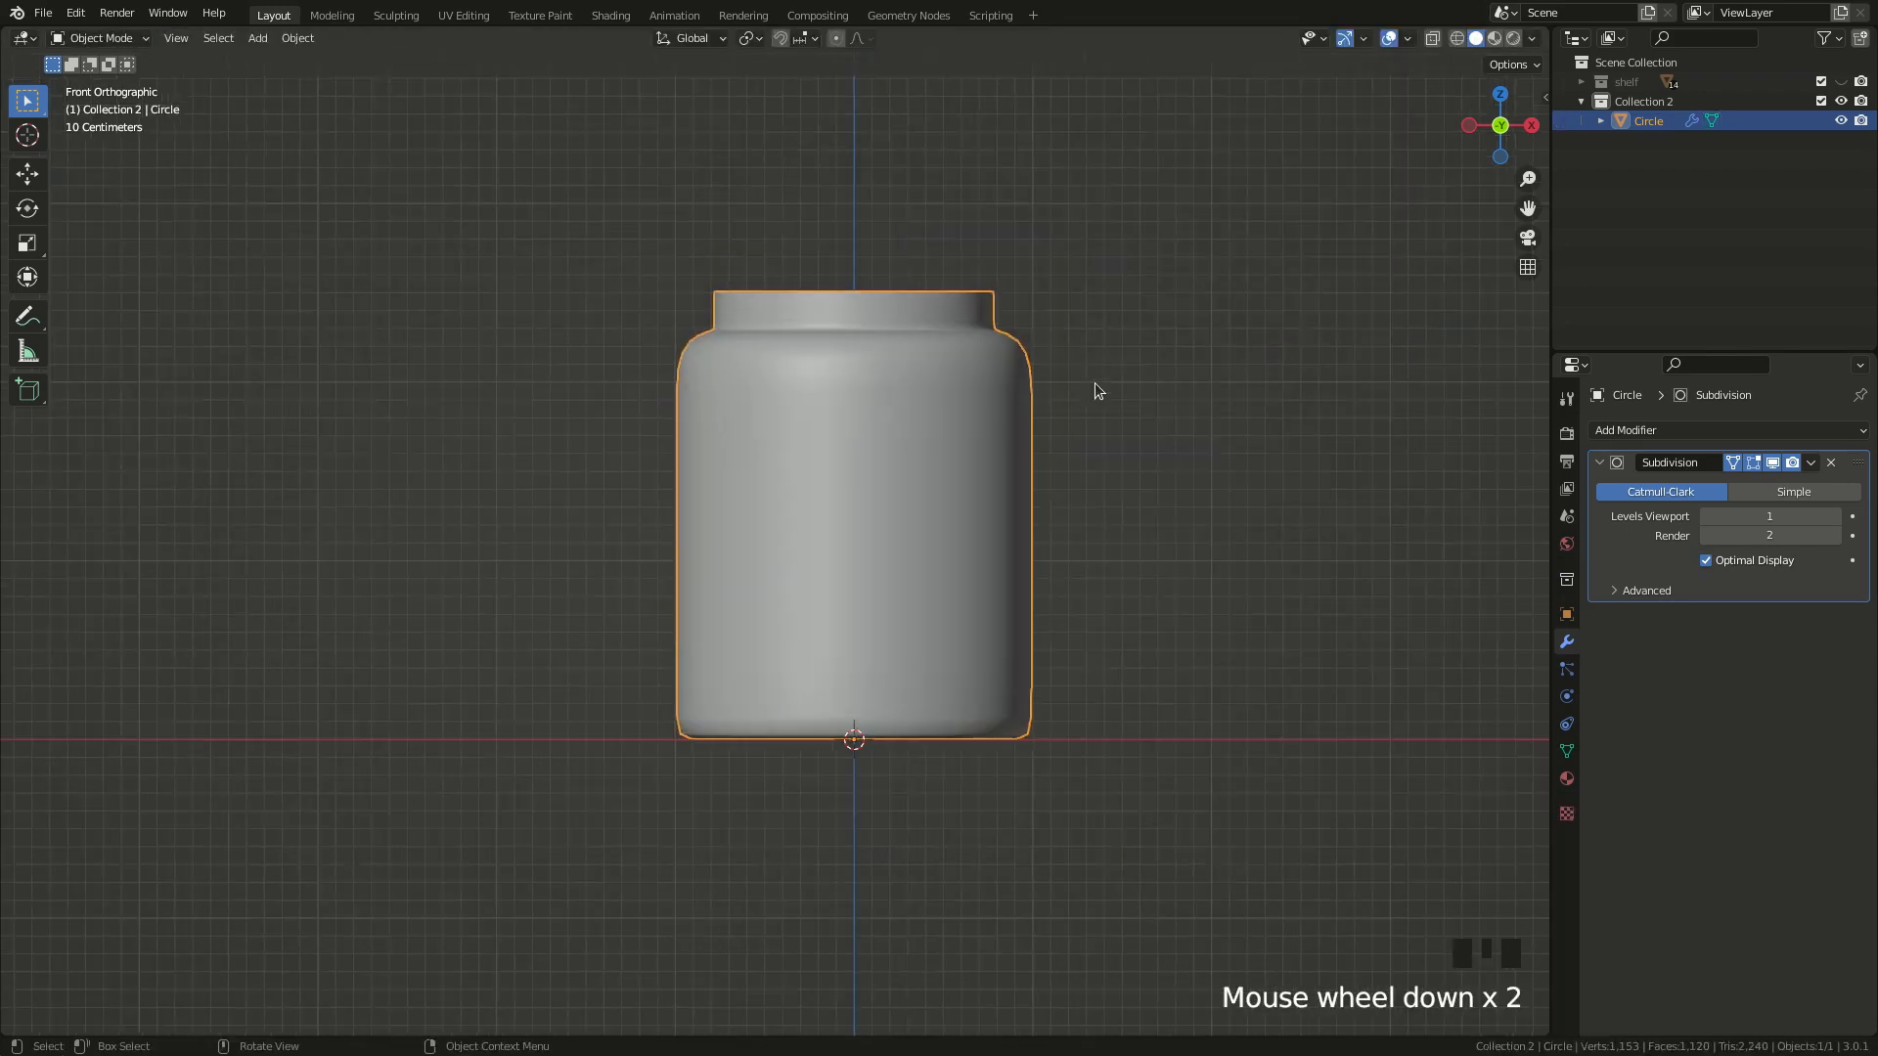
{"action": "left_click_drag", "start_coordinate": [1528, 207], "coordinate": [1530, 277]}
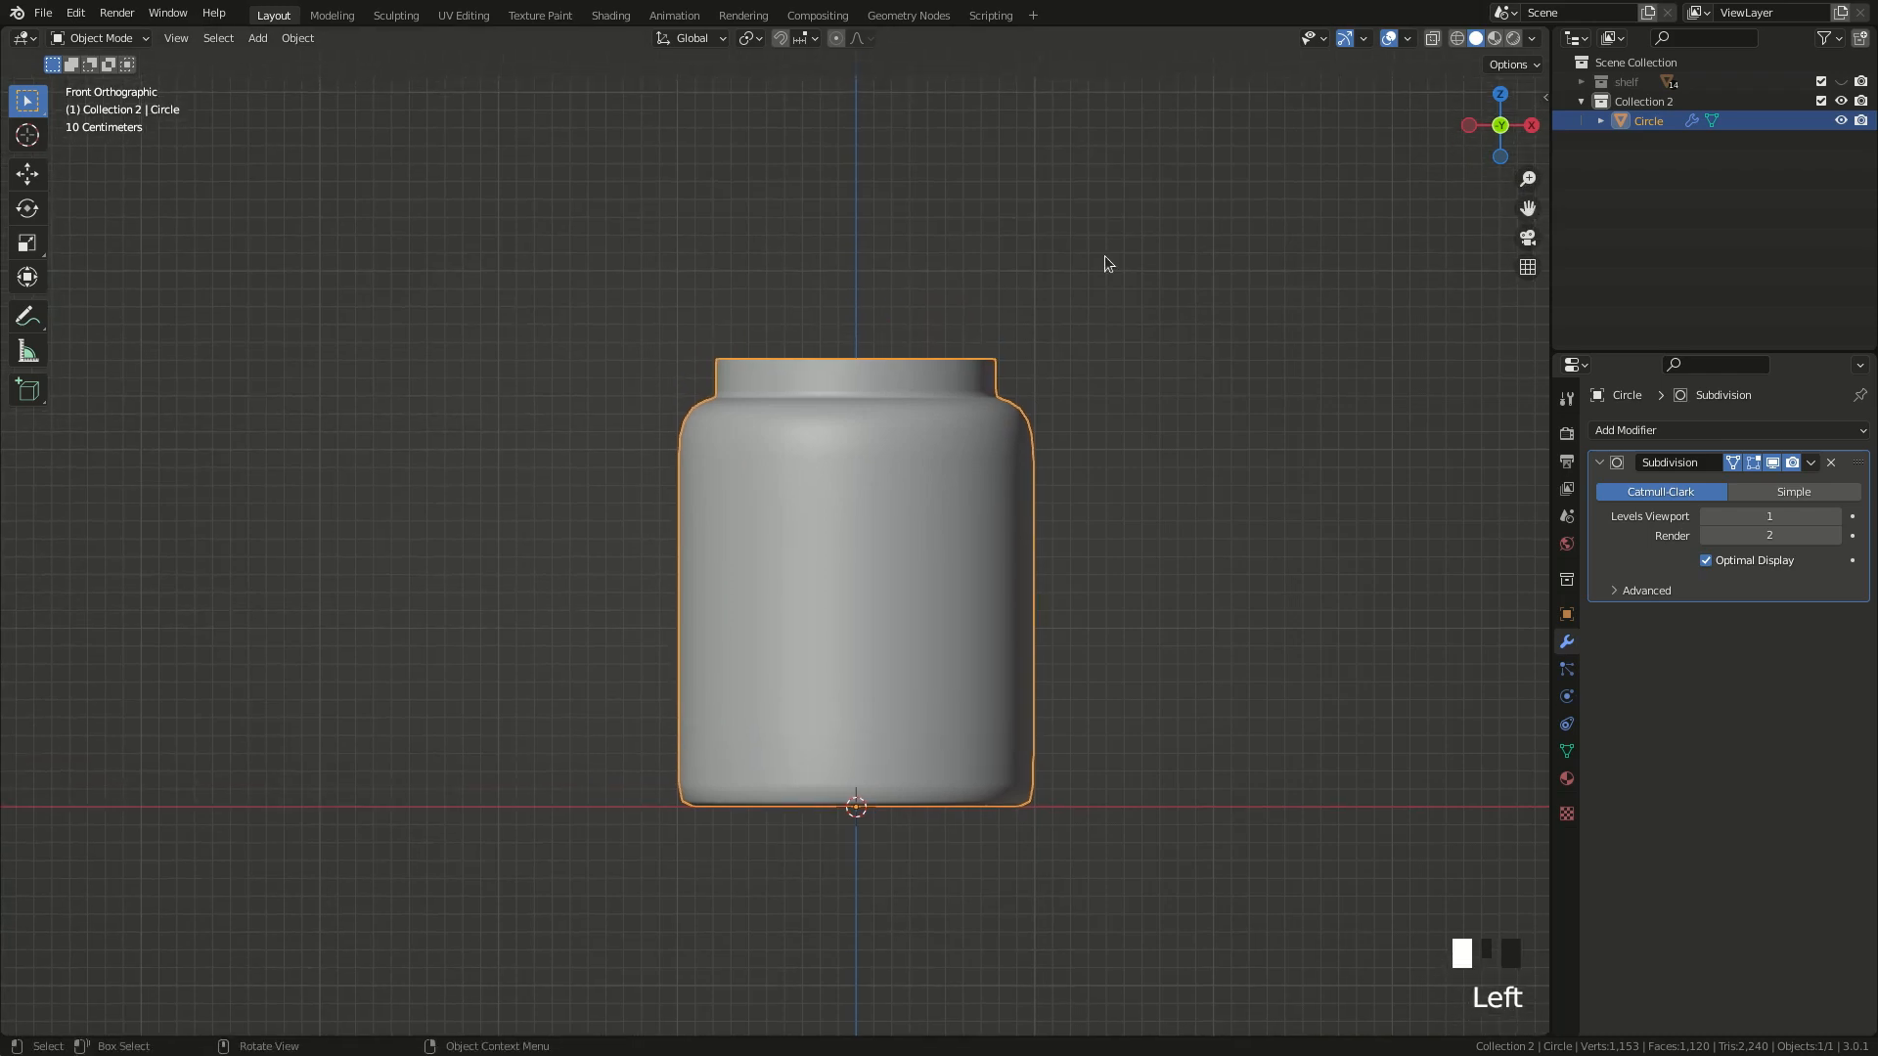
{"action": "scroll", "coordinate": [906, 290], "scroll_direction": "up", "scroll_amount": 2}
{"action": "key", "text": "Tab"}
{"action": "left_click", "coordinate": [880, 280]}
{"action": "left_click", "coordinate": [909, 278], "text": "alt+shift"}
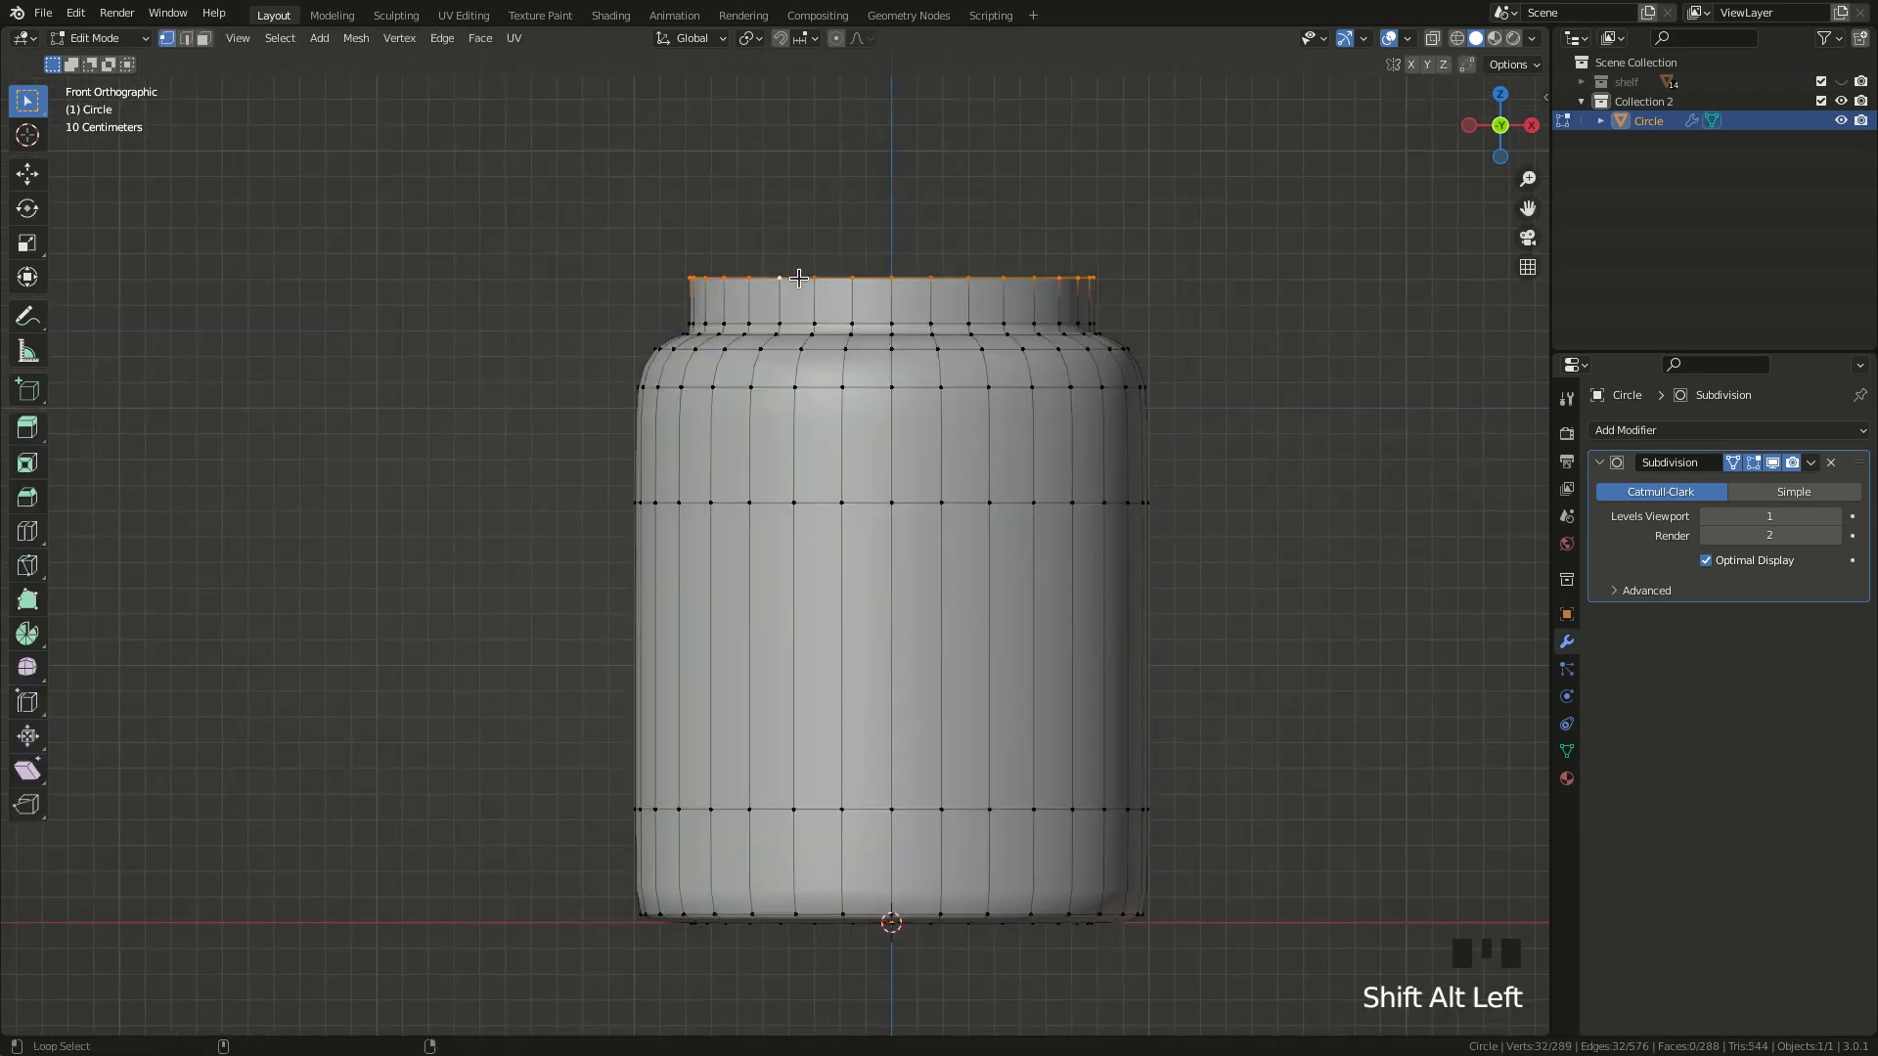
{"action": "key", "text": "g"}
{"action": "key", "text": "z"}
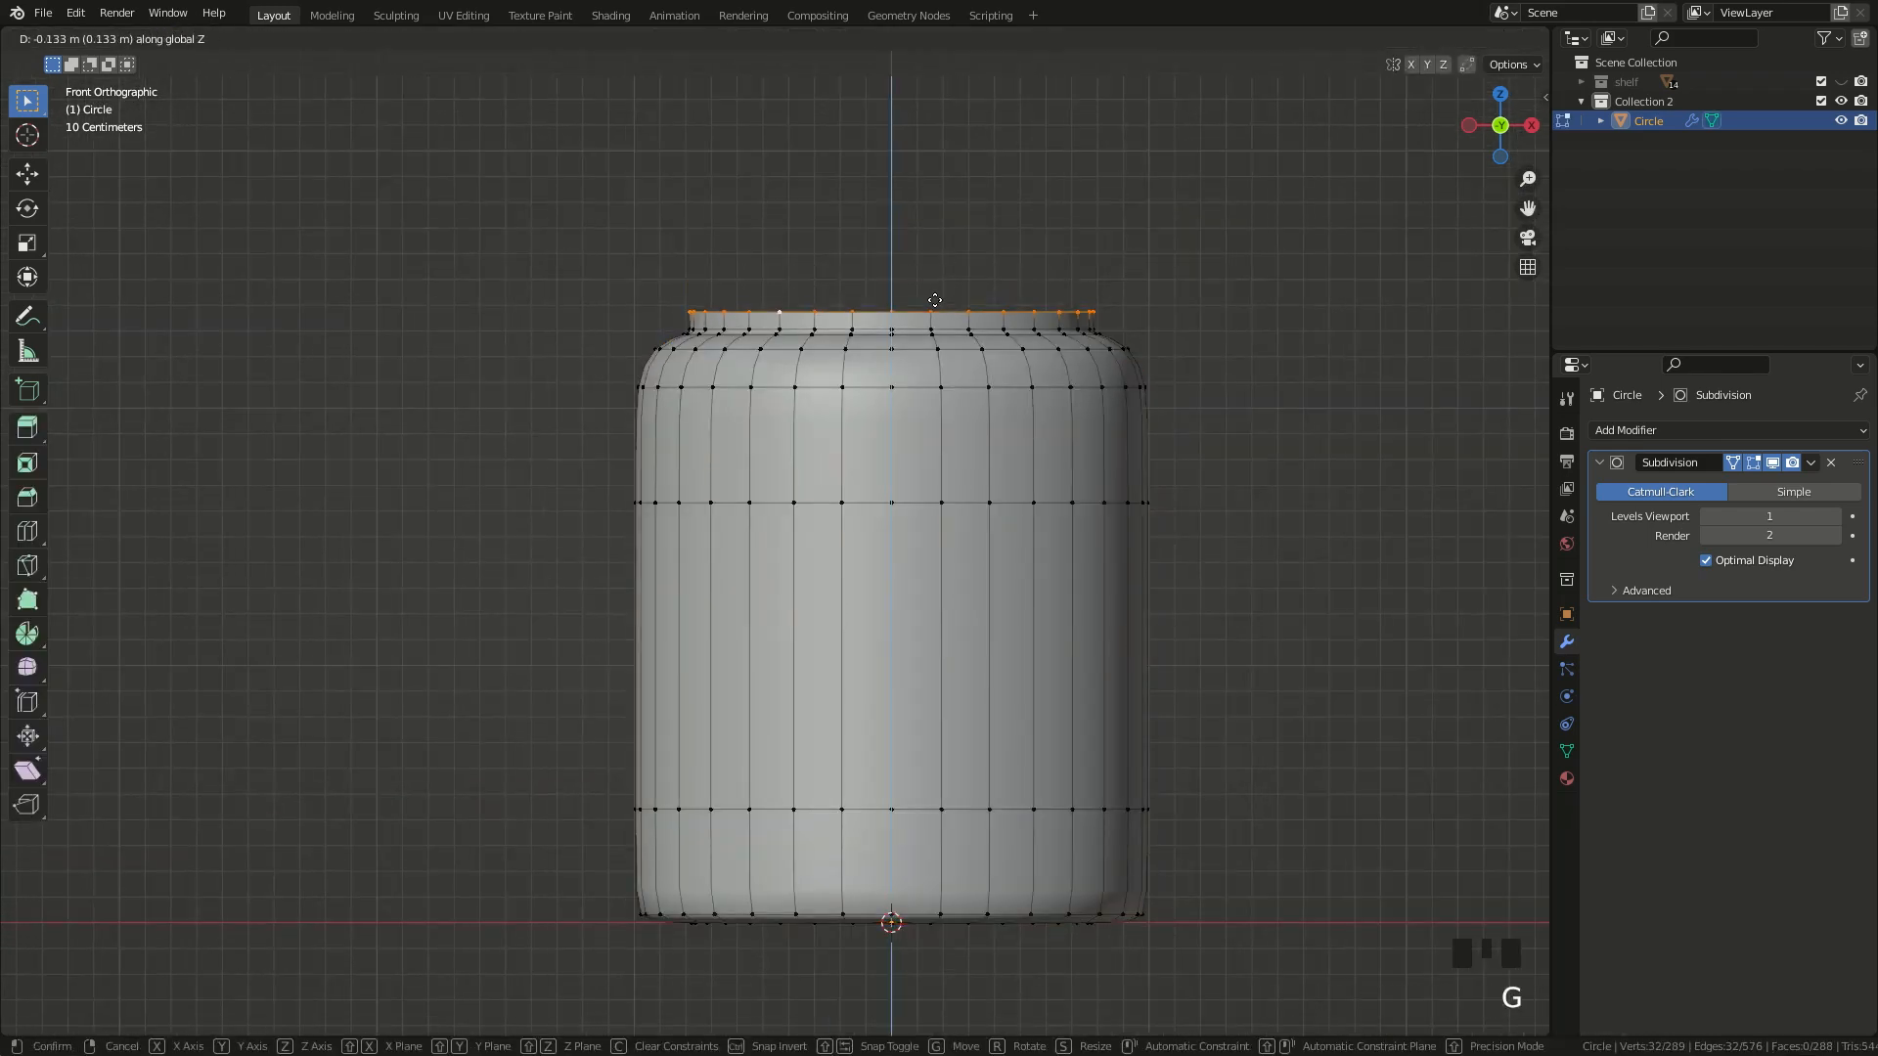
{"action": "left_click", "coordinate": [934, 306]}
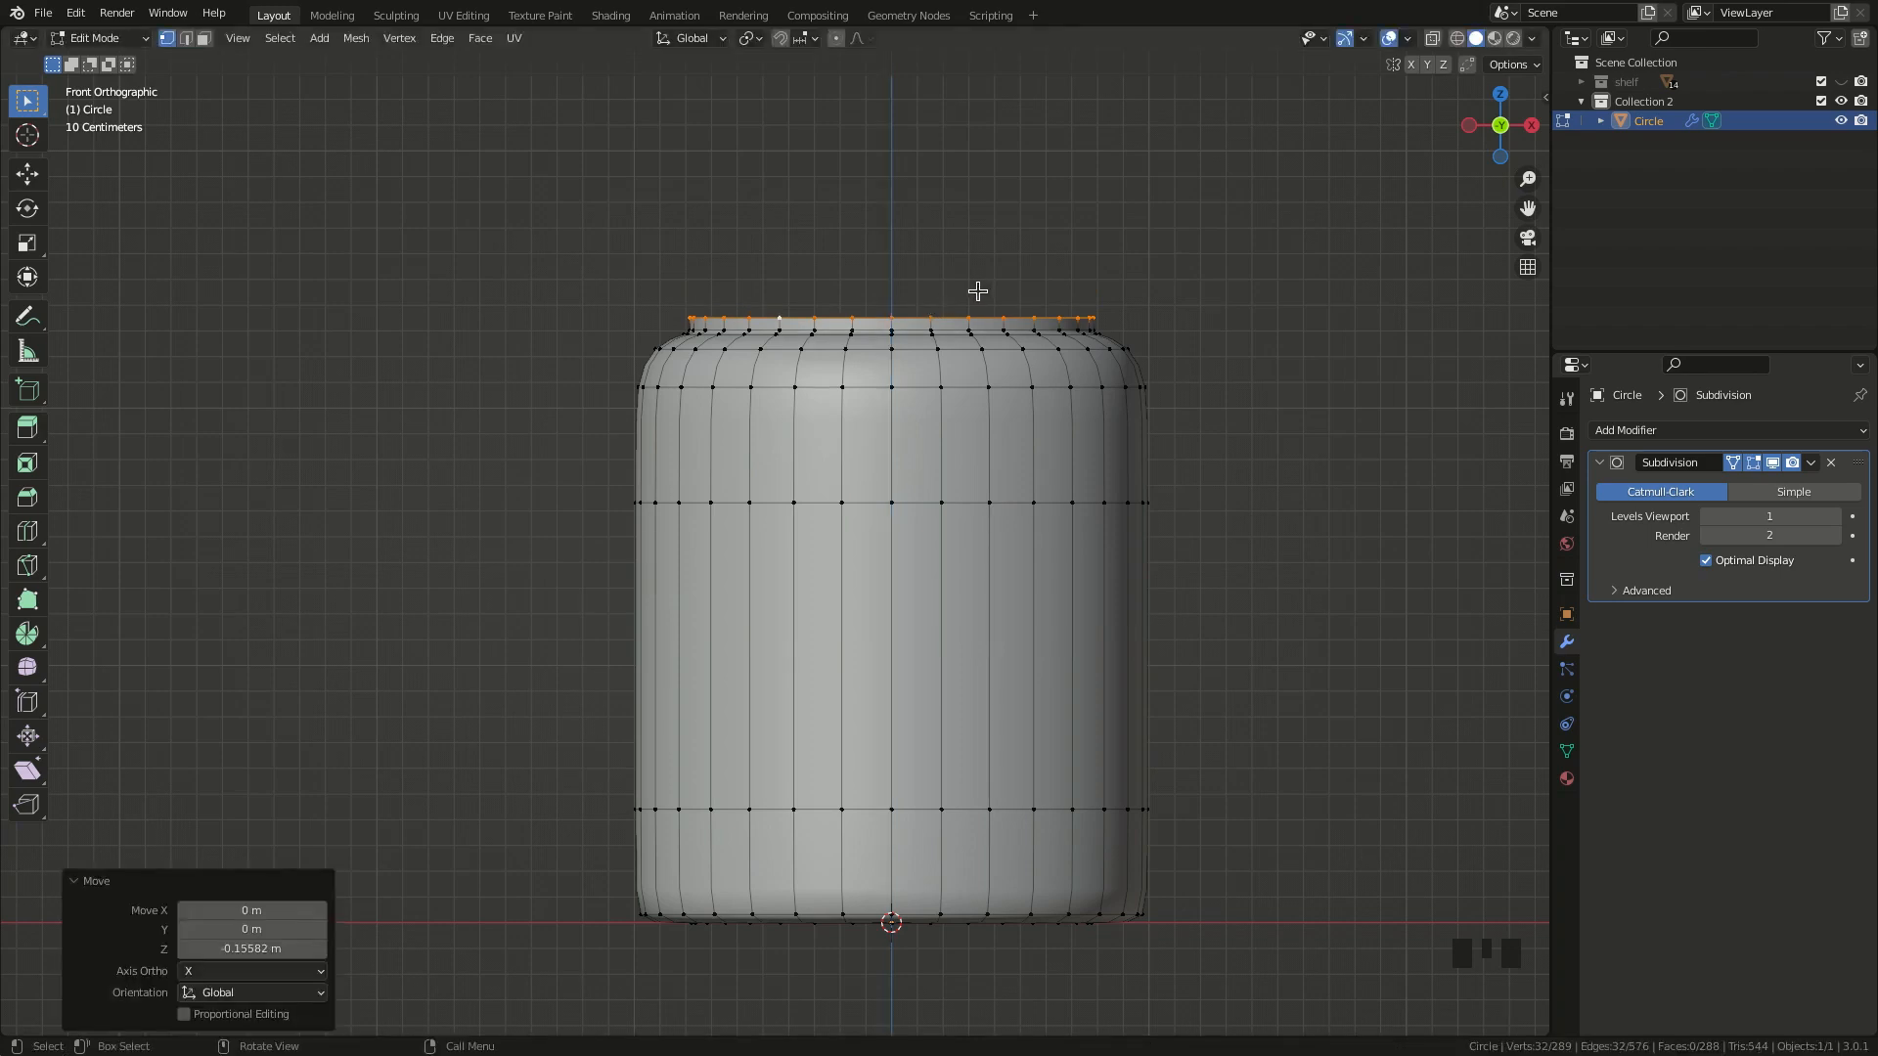
- Extrude the neck's top loop outward to a scale of about 1.09 and lower the new loop about 0.05 m along Z
{"action": "key", "text": "e"}
{"action": "key", "text": "s"}
{"action": "left_click", "coordinate": [986, 284]}
{"action": "key", "text": "g"}
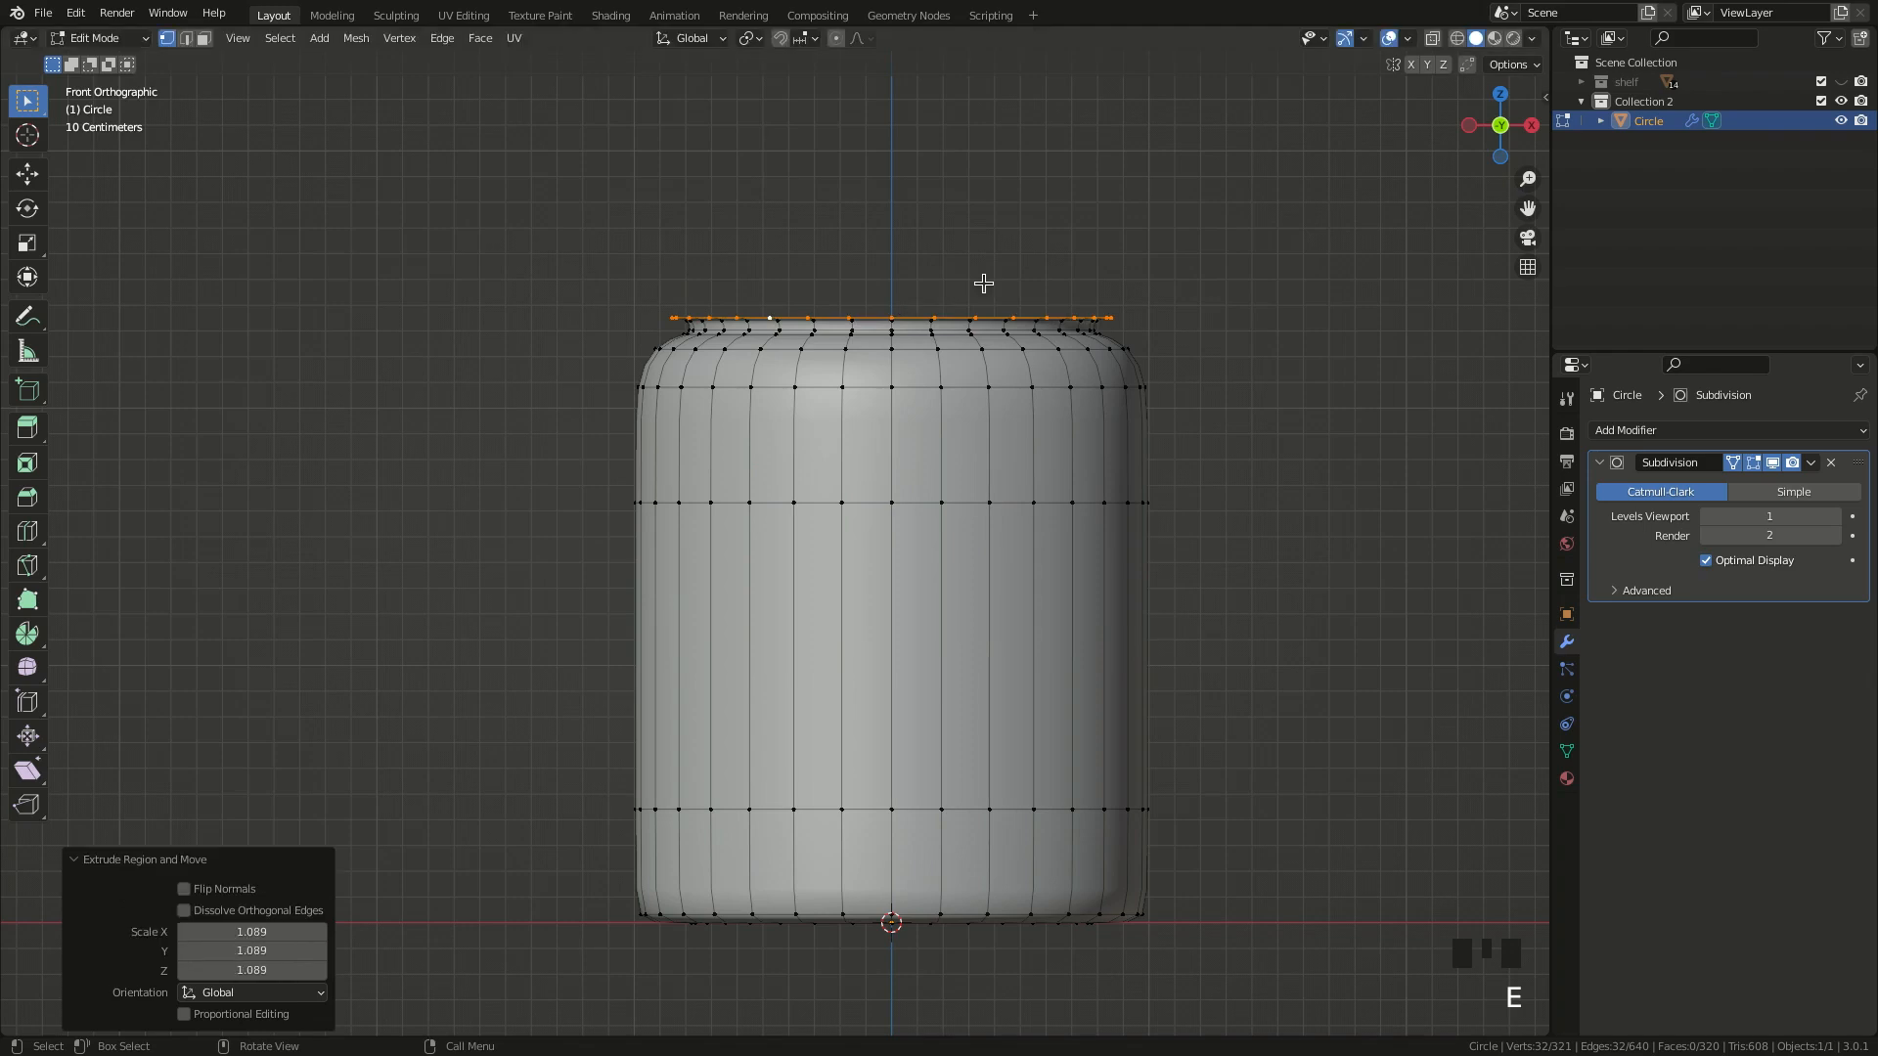
{"action": "key", "text": "z"}
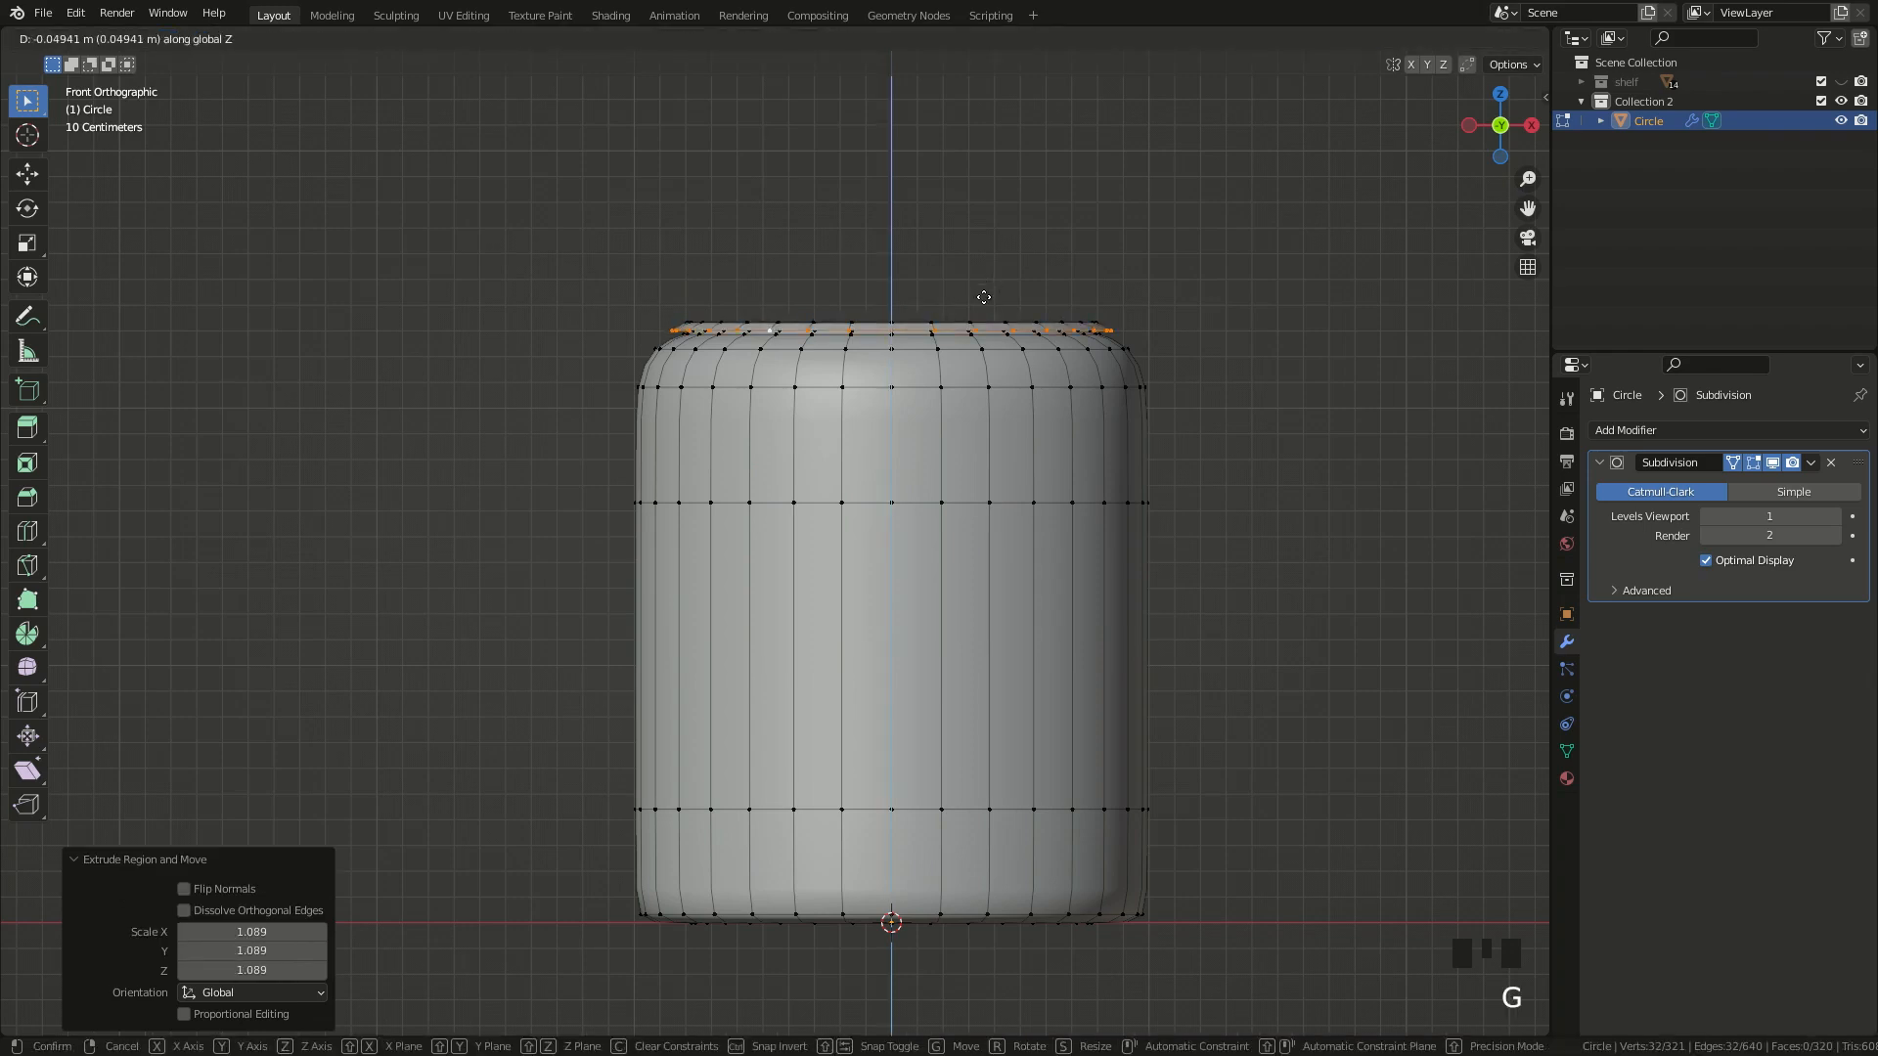
{"action": "left_click", "coordinate": [983, 296]}
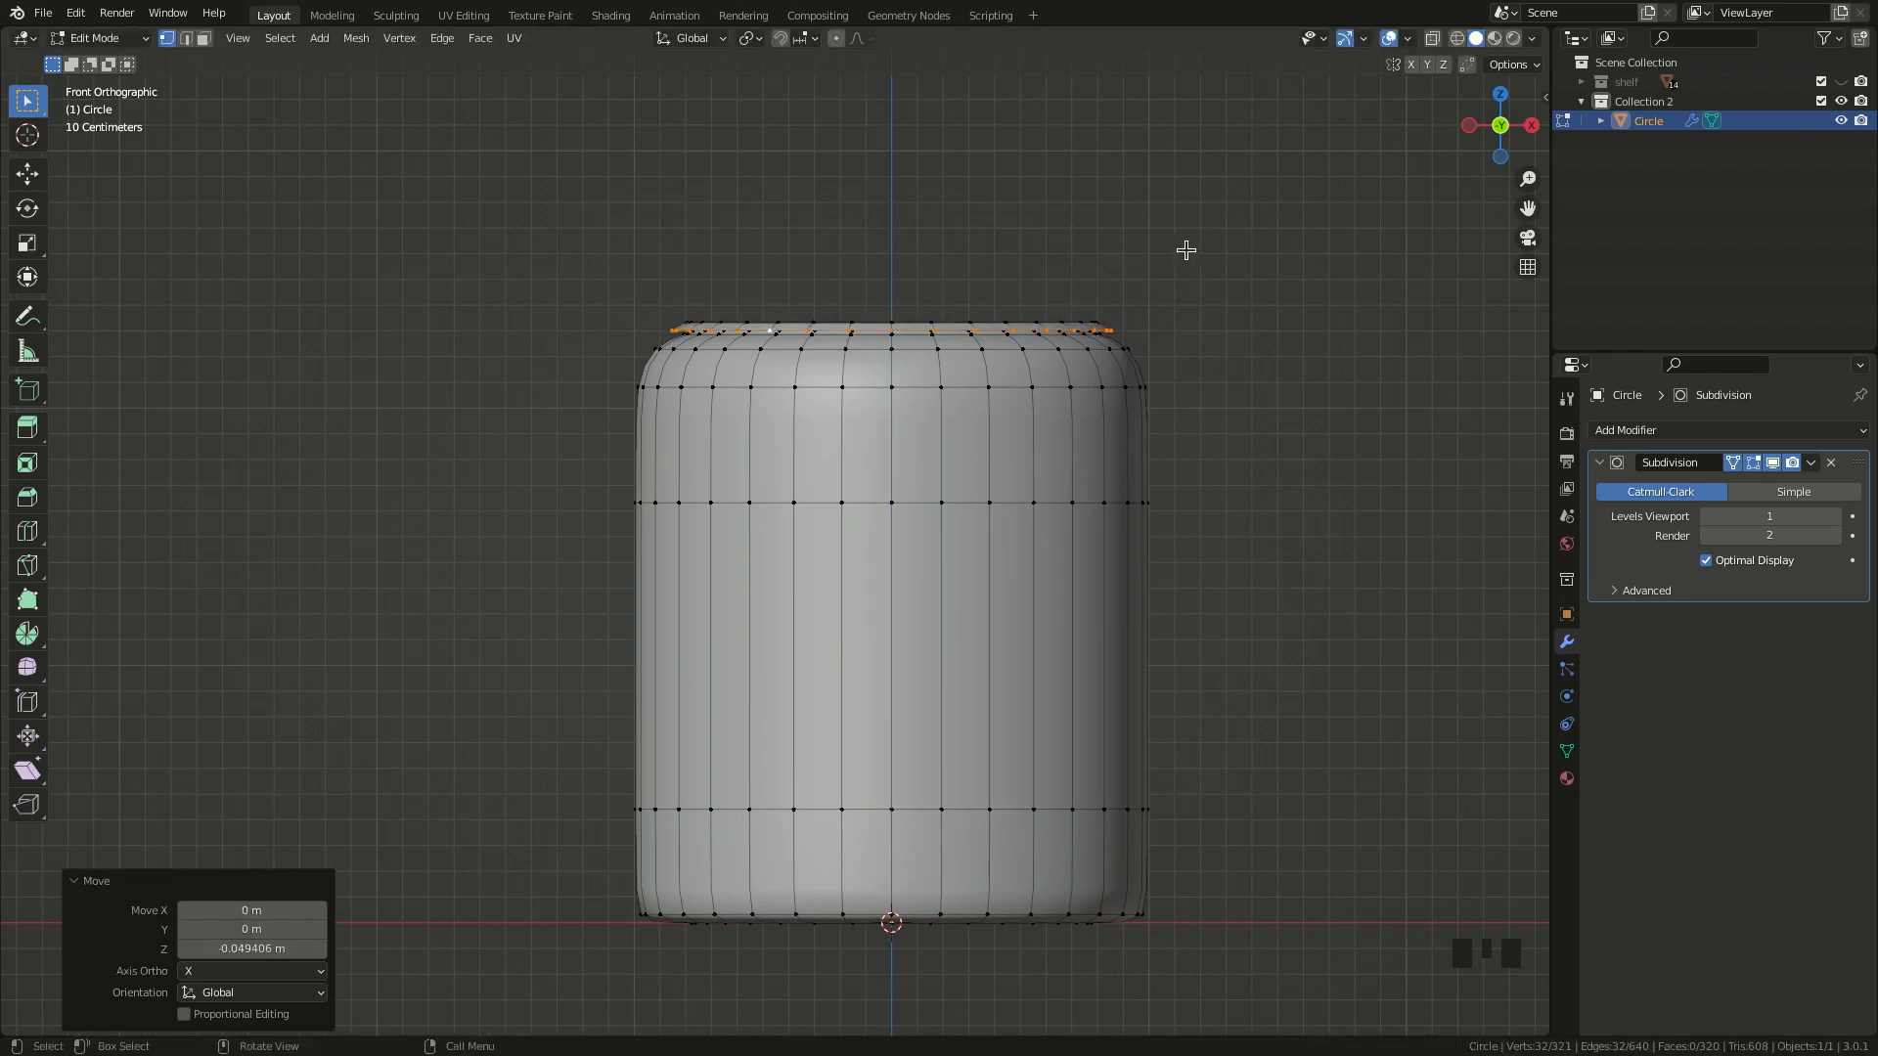
- Scale the outer loop to about 0.99 and extrude it upward by about 0.05, 0.17 and 0.04 m to form the lid's side wall
{"action": "key", "text": "s"}
{"action": "left_click", "coordinate": [1182, 249]}
{"action": "key", "text": "e"}
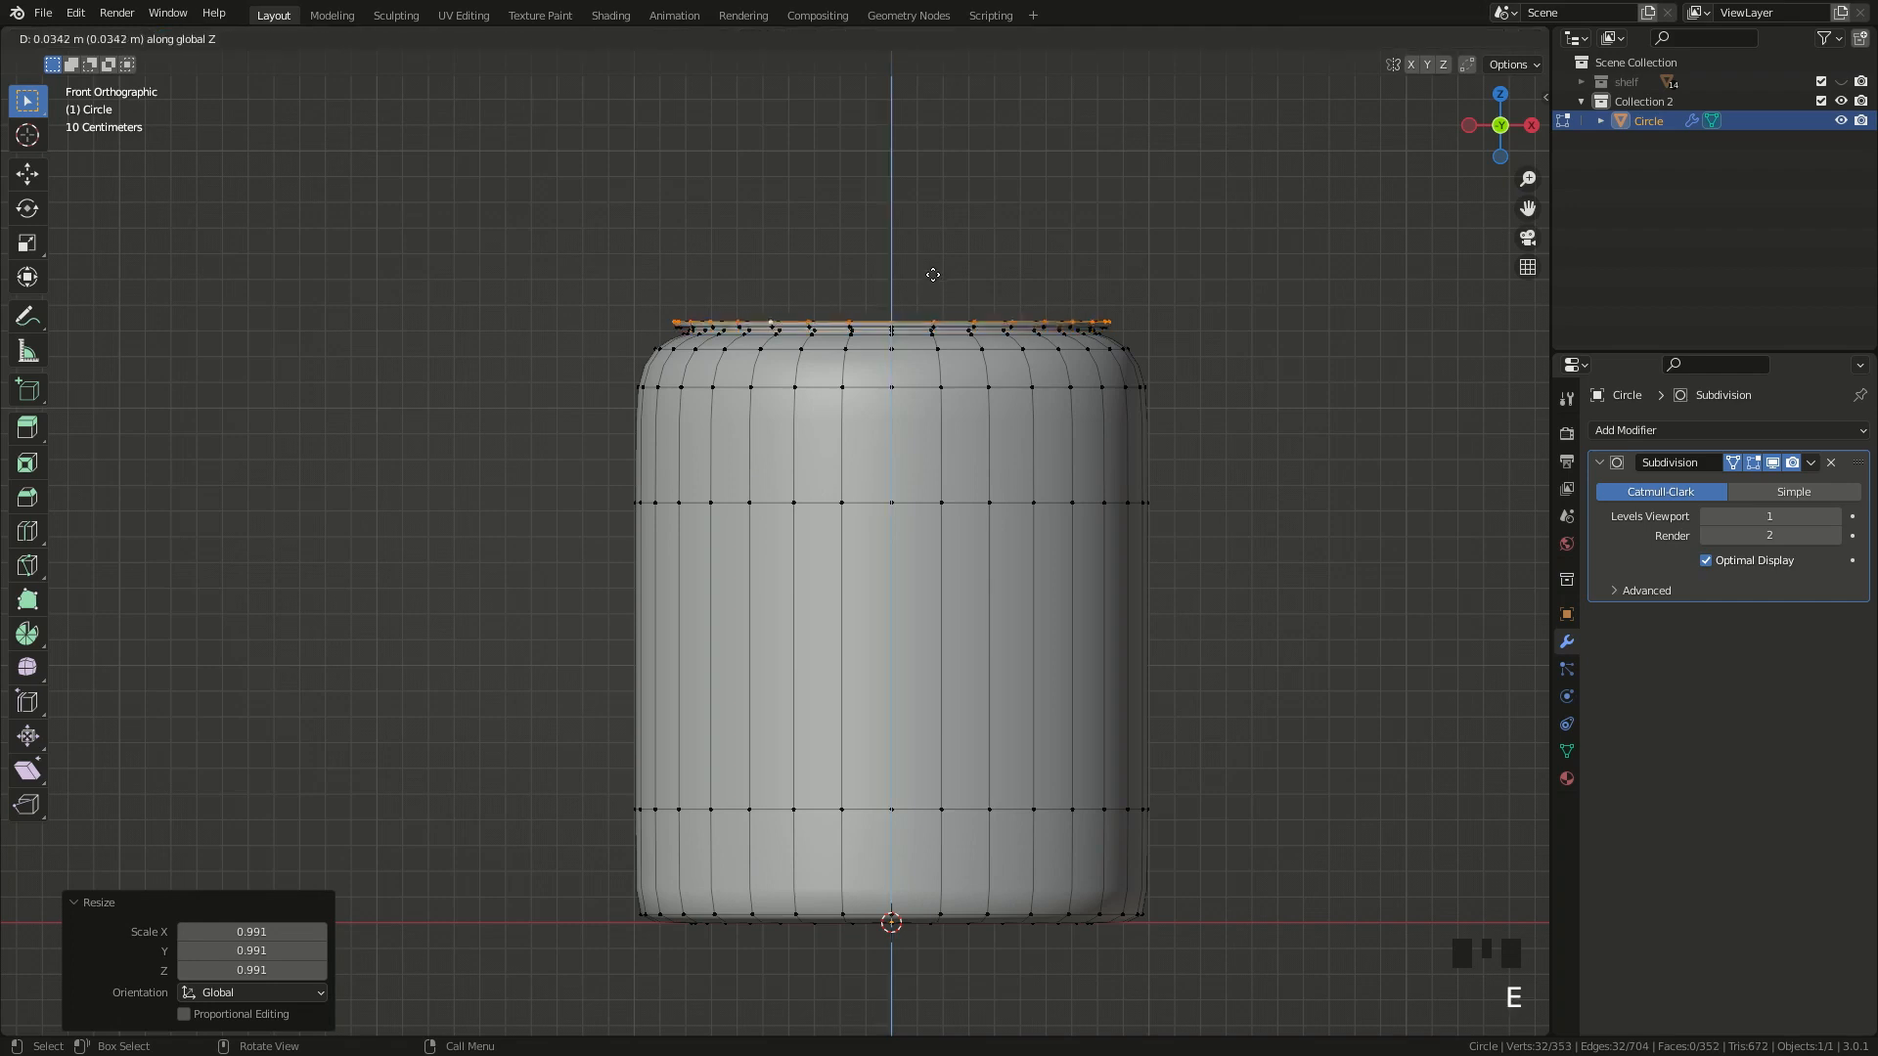
{"action": "left_click", "coordinate": [931, 270]}
{"action": "key", "text": "e"}
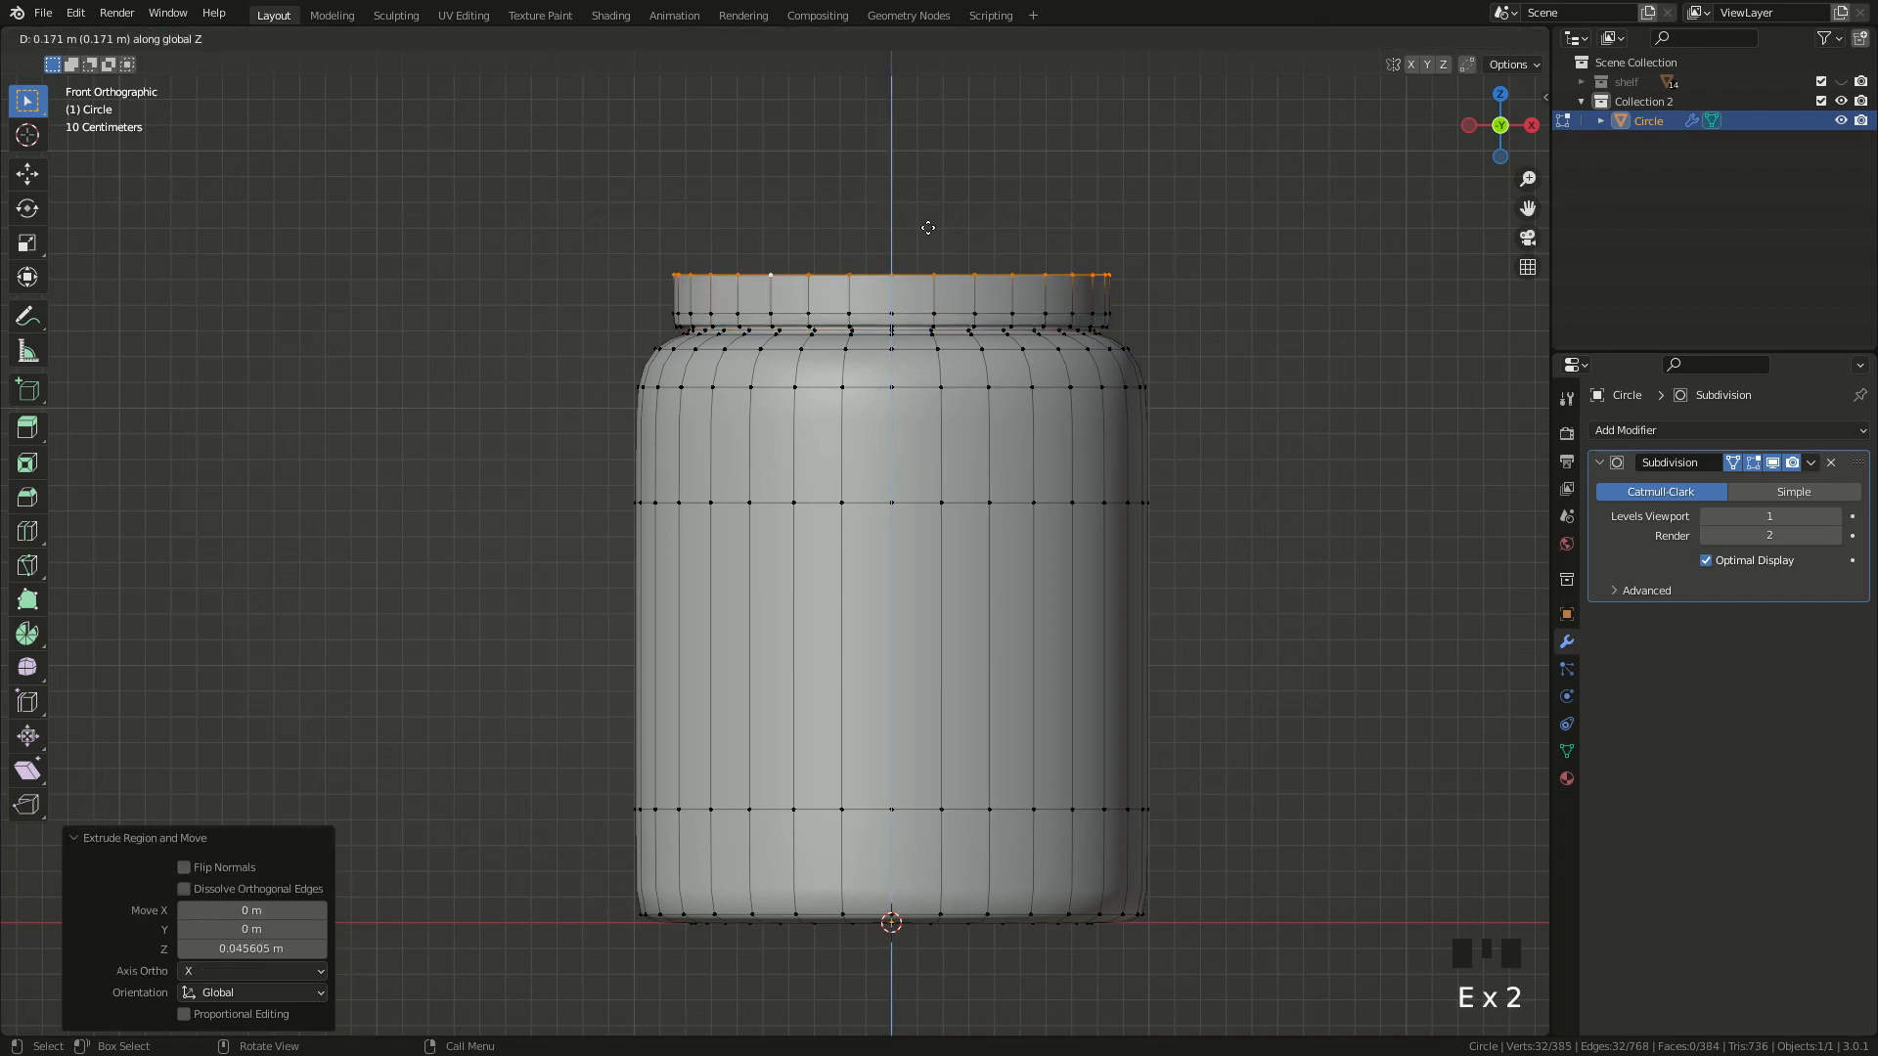
{"action": "left_click", "coordinate": [926, 227]}
{"action": "key", "text": "e"}
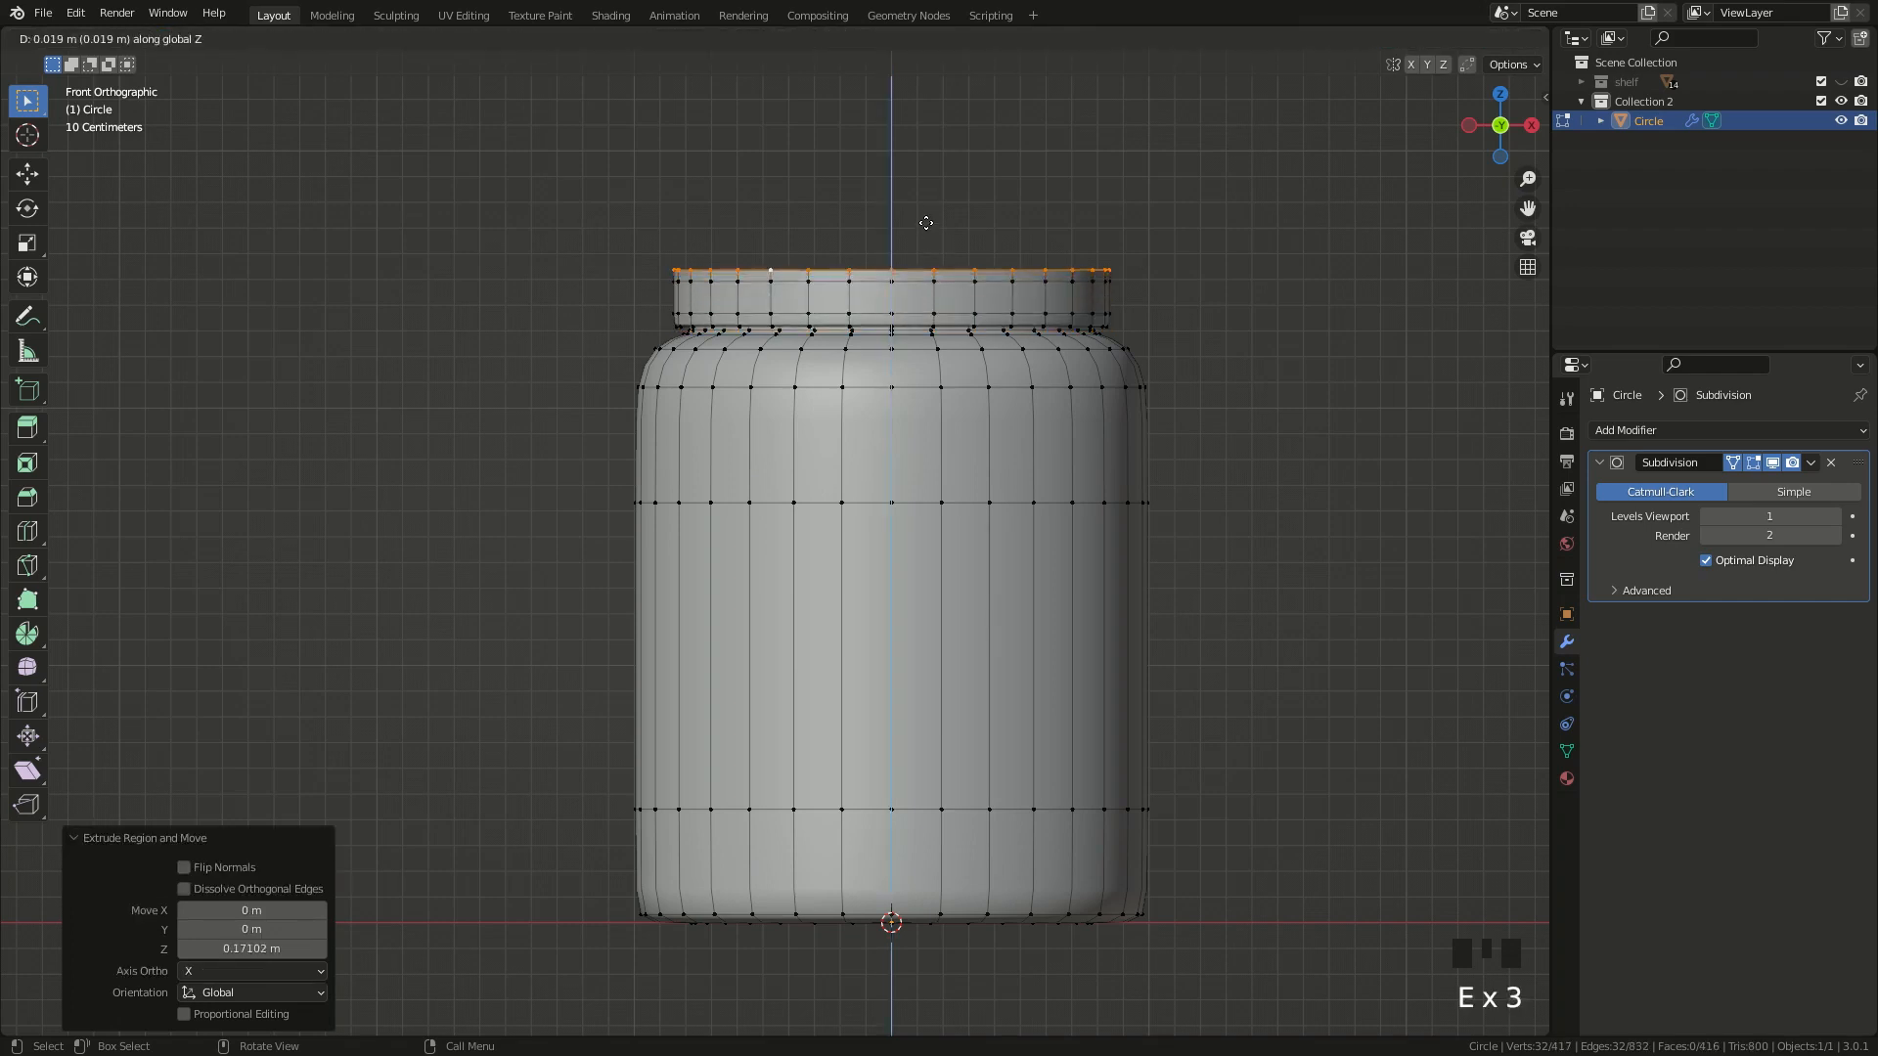
{"action": "left_click", "coordinate": [924, 215]}
- Close the lid's top by extruding its rim inward at scales of about 0.84 and 0.15, merging the innermost loop at center
{"action": "scroll", "coordinate": [990, 247], "scroll_direction": "down", "scroll_amount": 2}
{"action": "left_click_drag", "start_coordinate": [1496, 122], "coordinate": [1197, 255]}
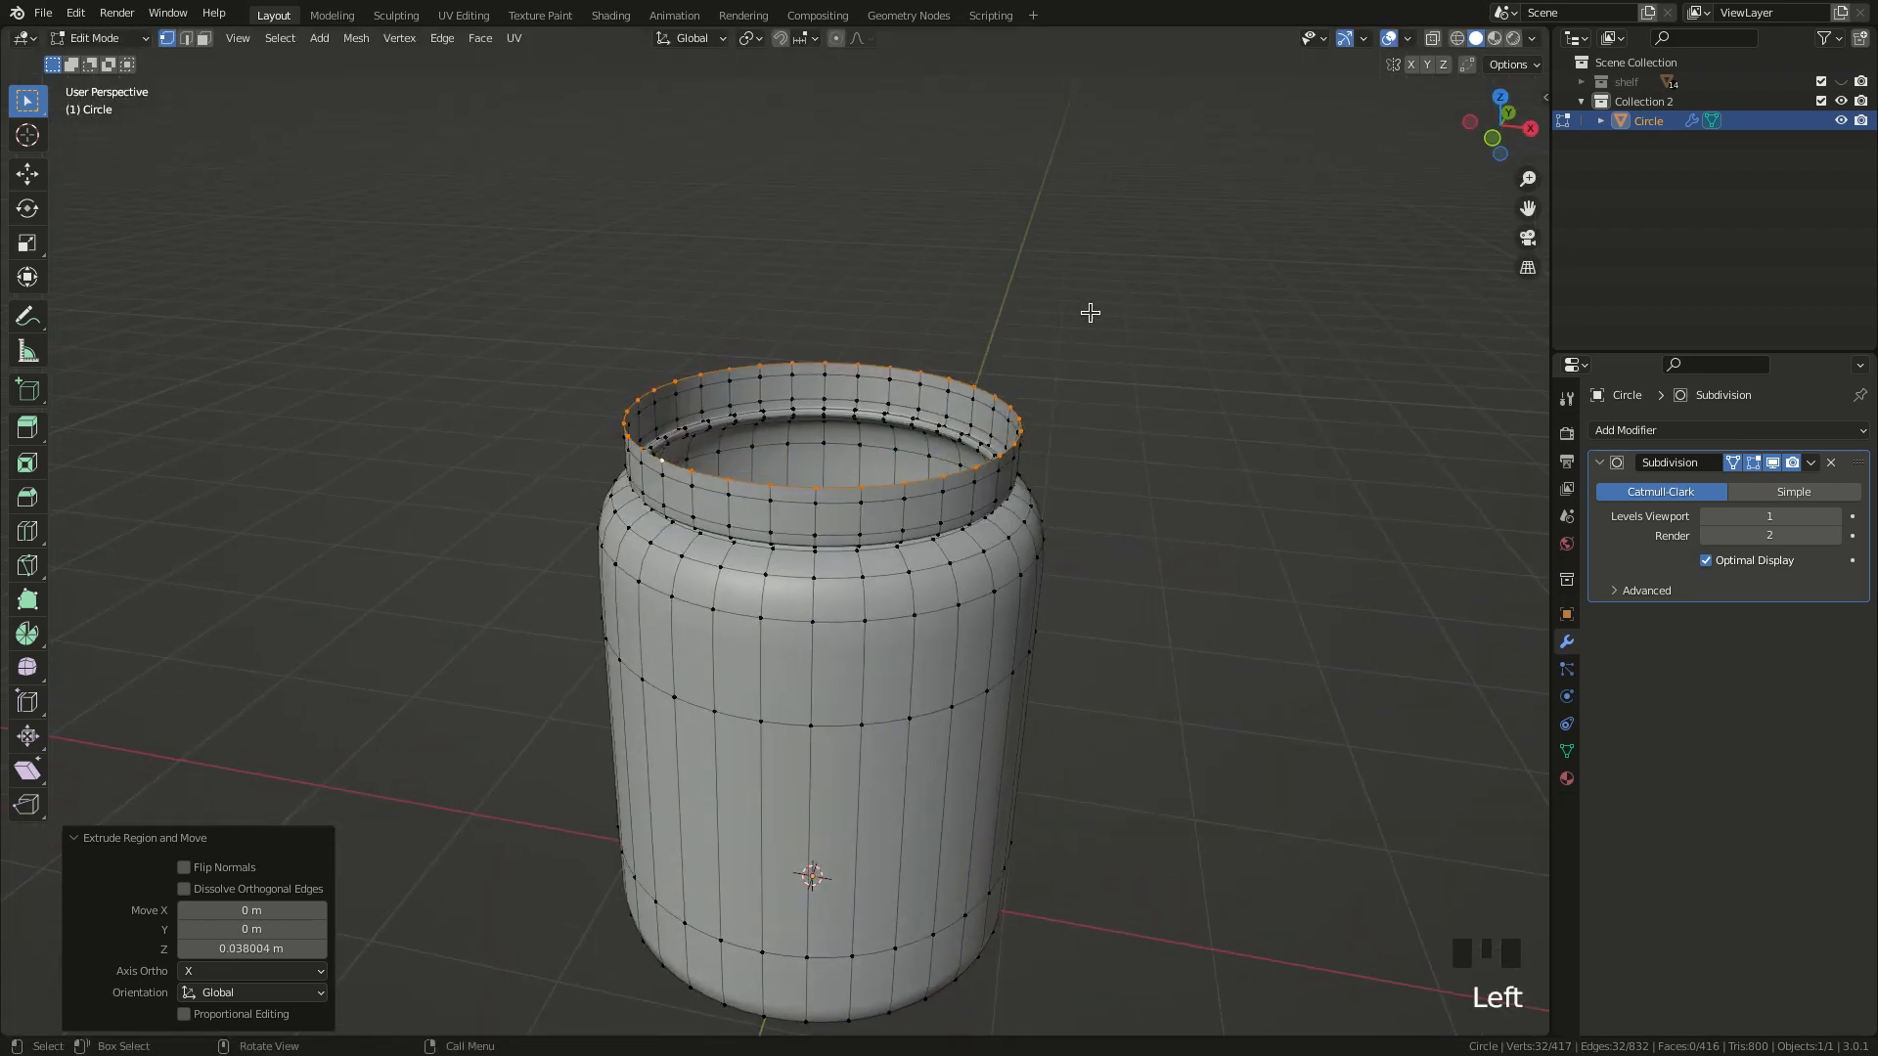
{"action": "key", "text": "e"}
{"action": "key", "text": "s"}
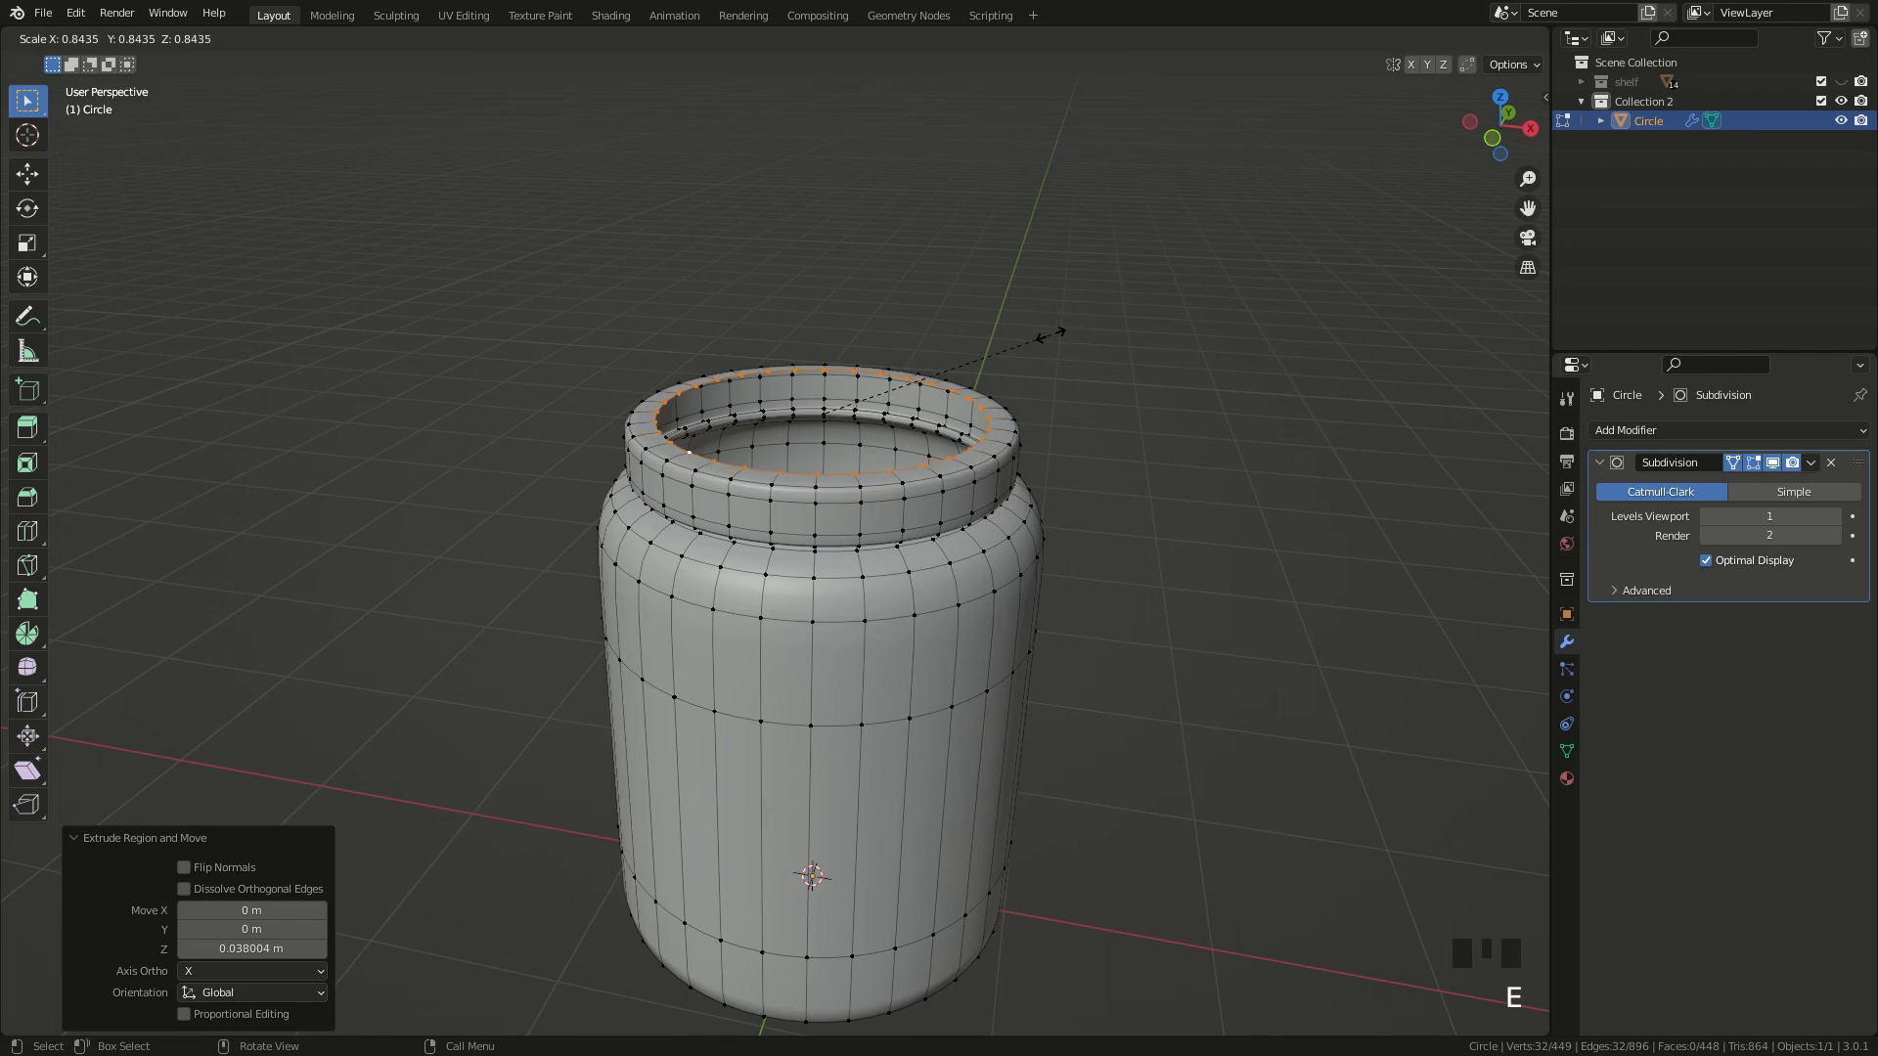
{"action": "left_click", "coordinate": [1053, 332]}
{"action": "key", "text": "e"}
{"action": "key", "text": "s"}
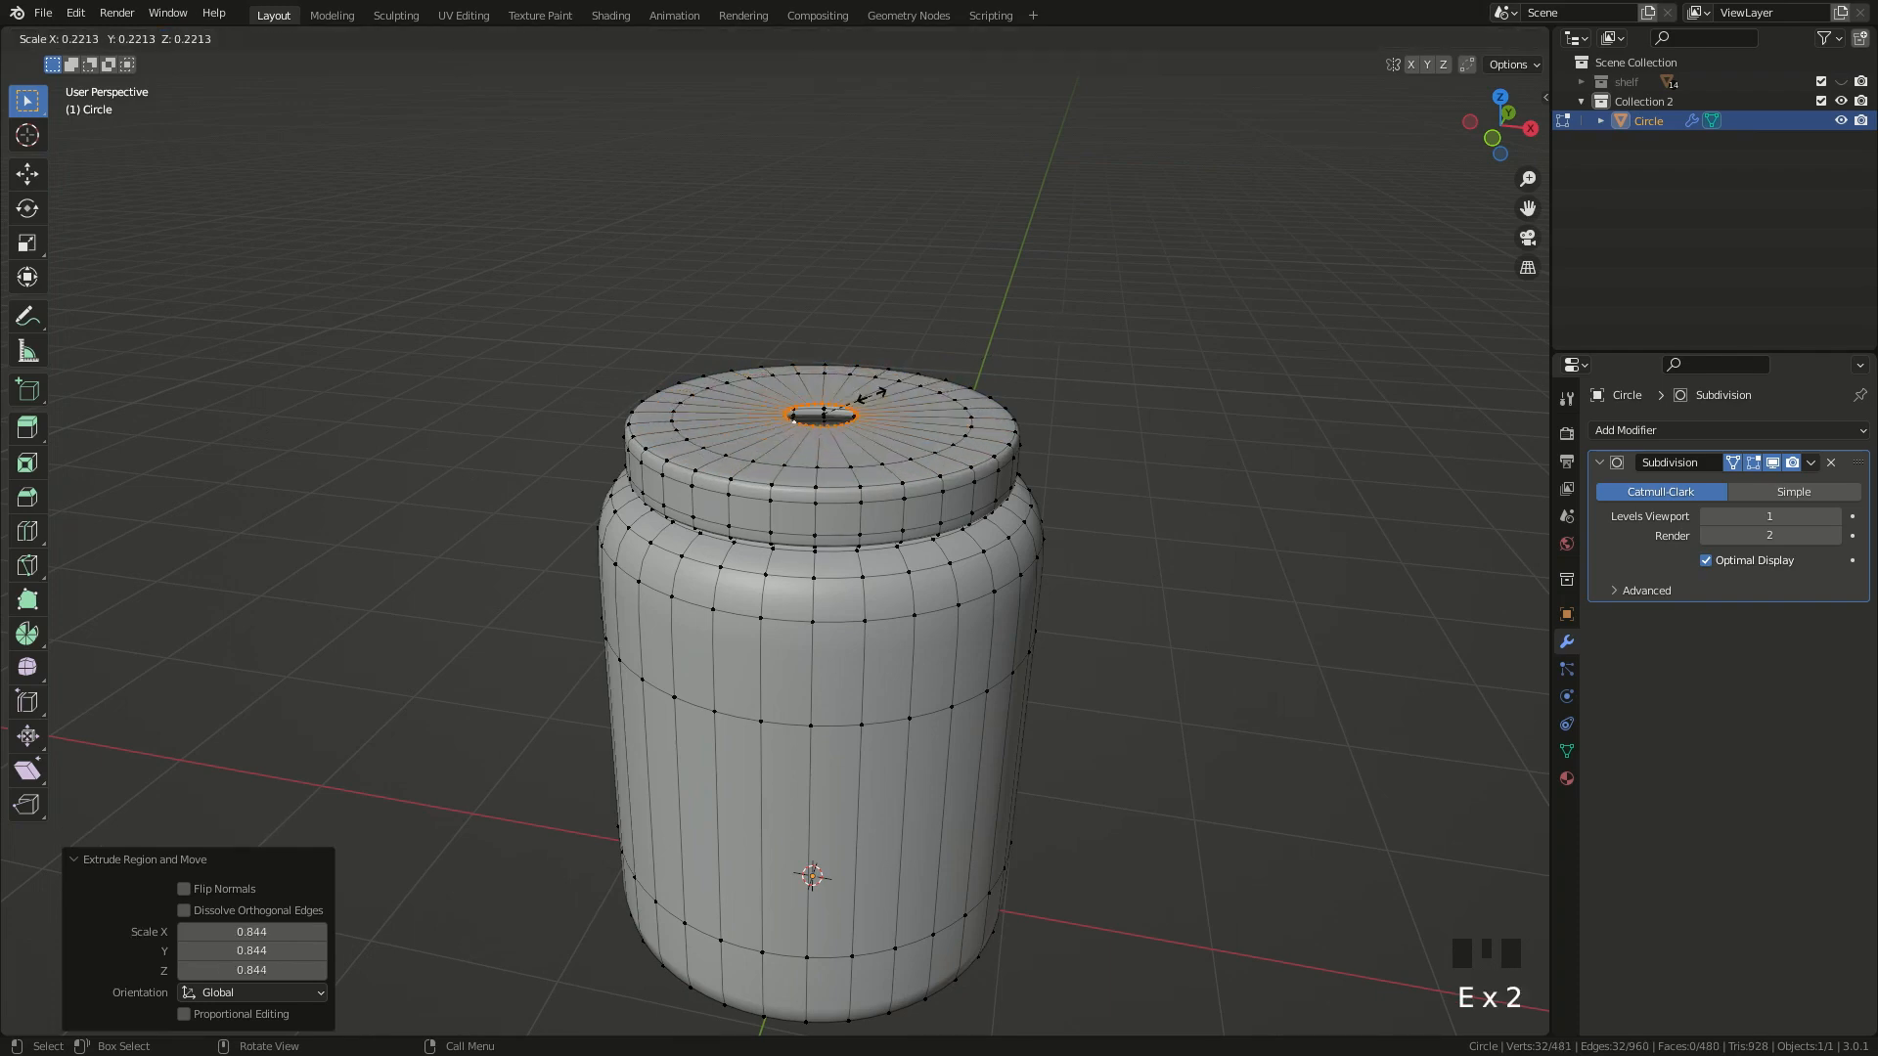
{"action": "left_click", "coordinate": [857, 405]}
{"action": "key", "text": "m"}
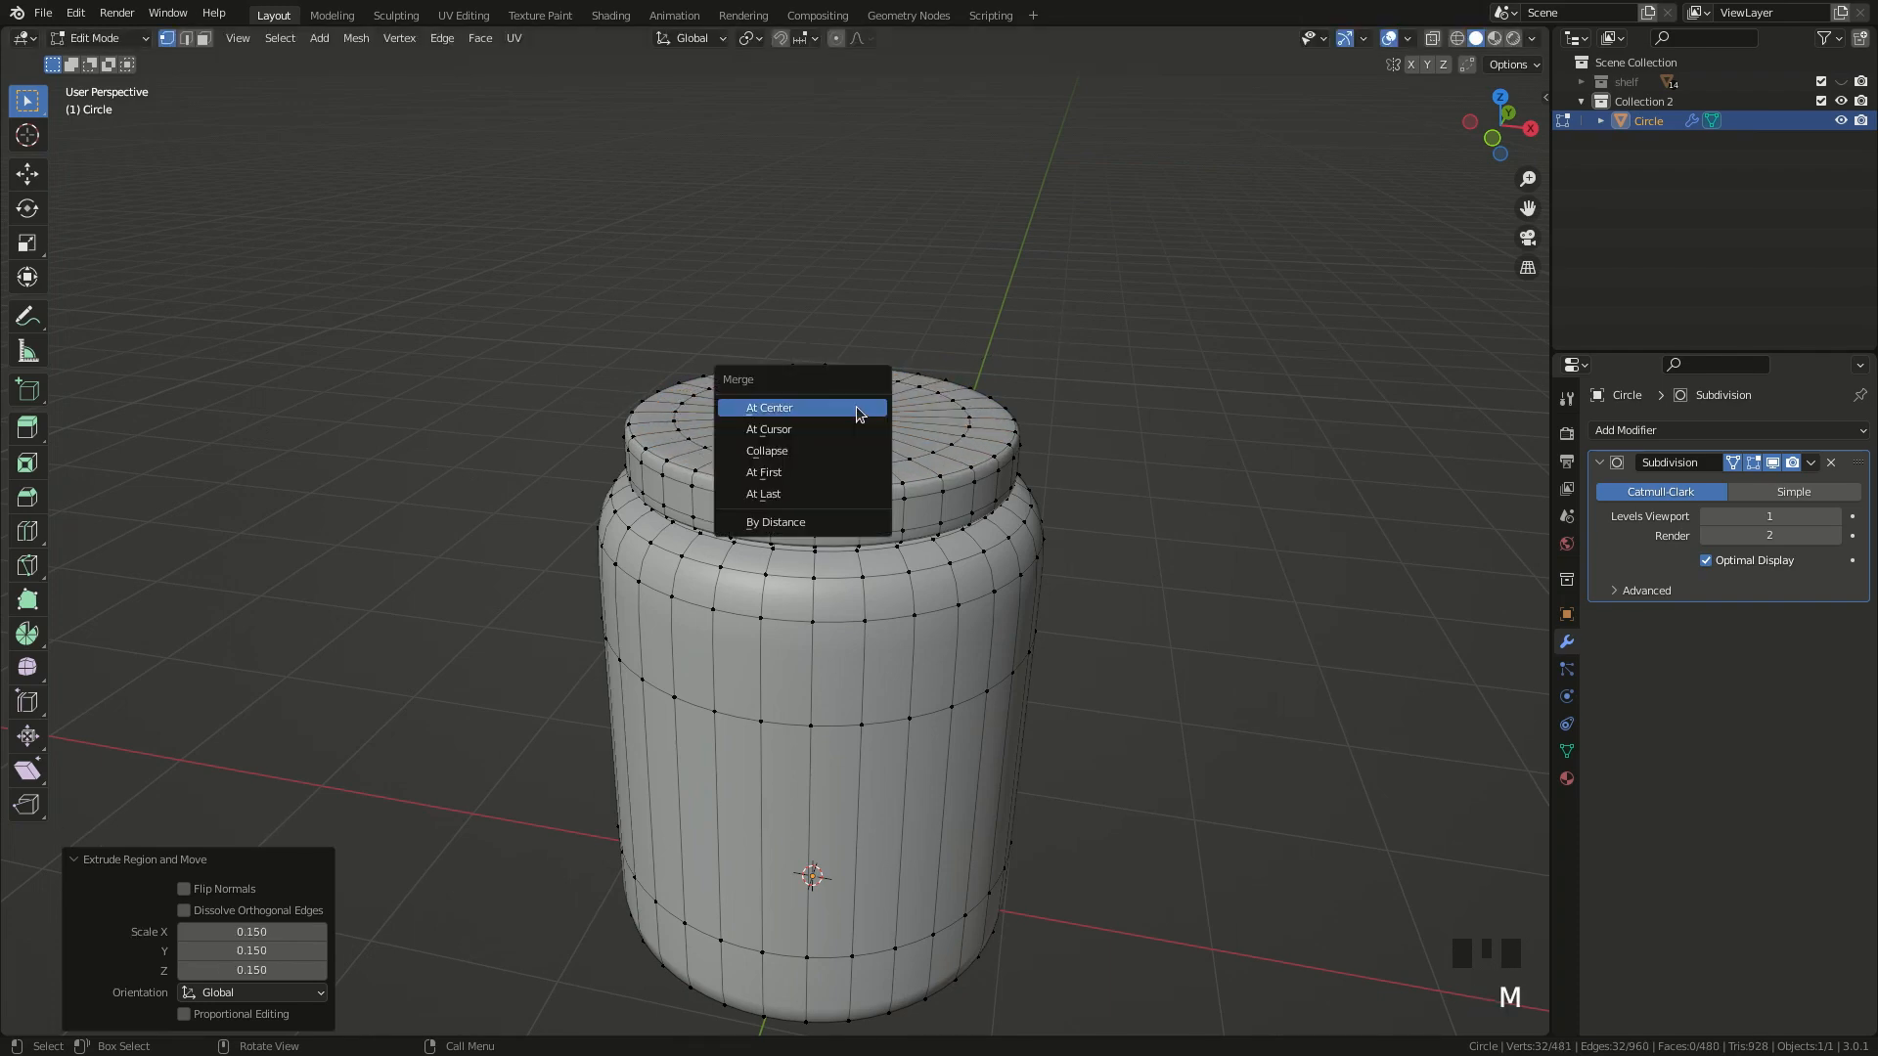
{"action": "left_click", "coordinate": [855, 406]}
- Grow the selection from the lid's center vertex to cover the whole lid and separate it into its own object
{"action": "left_click", "coordinate": [1487, 139]}
{"action": "scroll", "coordinate": [1066, 256], "scroll_direction": "up", "scroll_amount": 2}
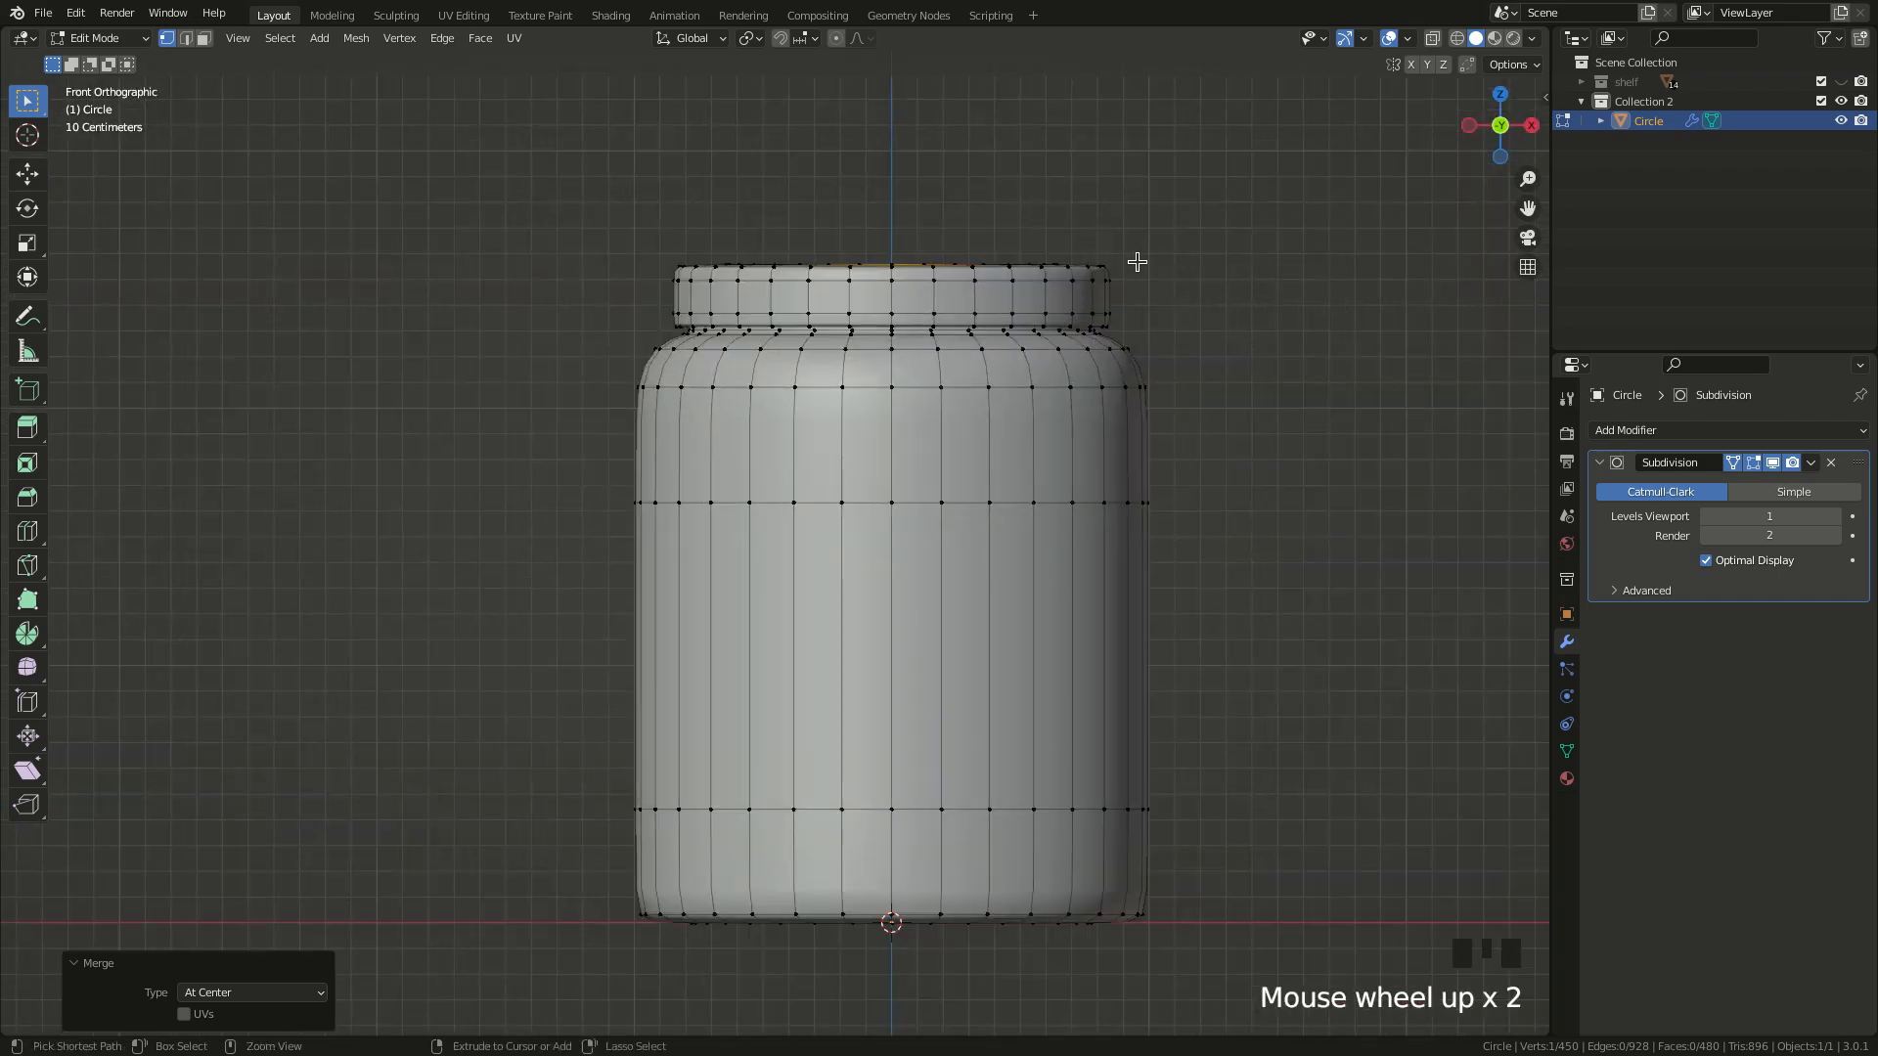
{"action": "key", "text": "ctrl+KP_Add"}
{"action": "key", "text": "ctrl+KP_Add"}
{"action": "key", "text": "ctrl+KP_Add"}
{"action": "key", "text": "ctrl+KP_Add"}
{"action": "key", "text": "ctrl+KP_Add"}
{"action": "key", "text": "ctrl+KP_Add"}
{"action": "key", "text": "ctrl+KP_Add"}
{"action": "key", "text": "ctrl+KP_Add"}
{"action": "left_click", "coordinate": [1432, 37]}
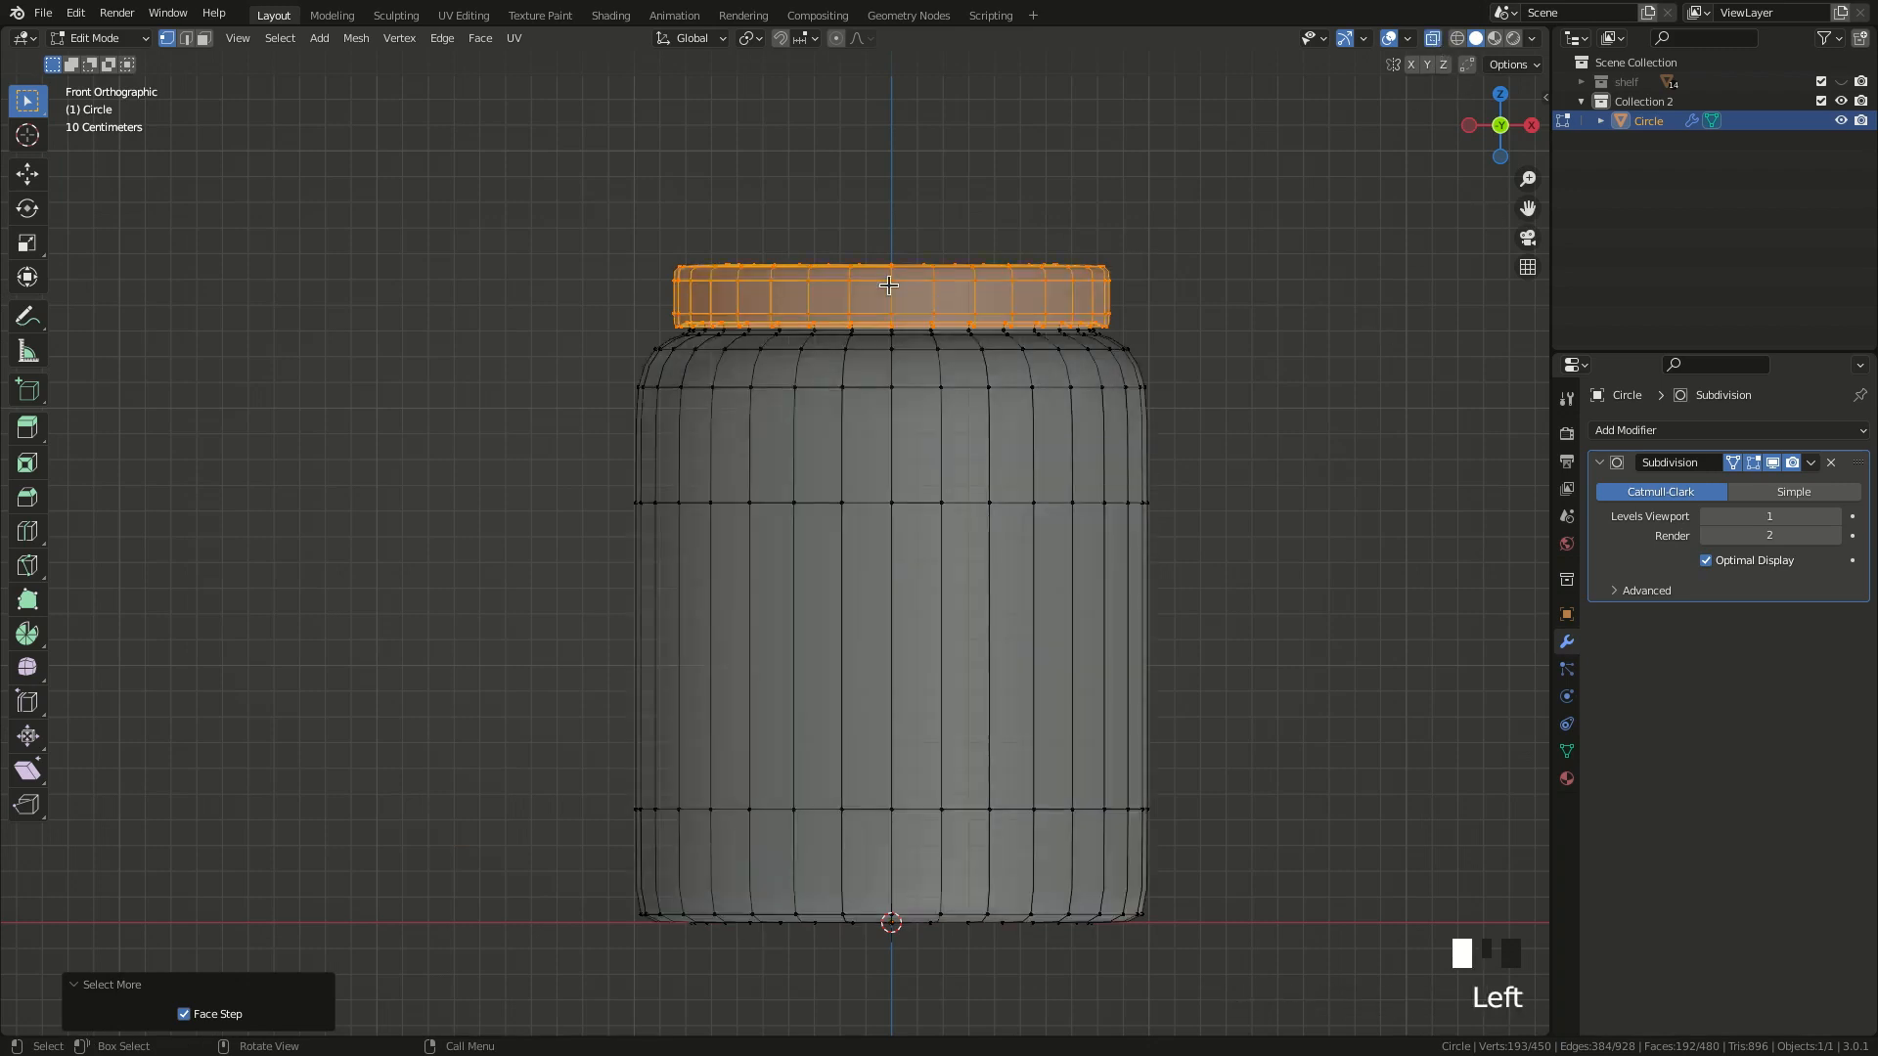
{"action": "key", "text": "p"}
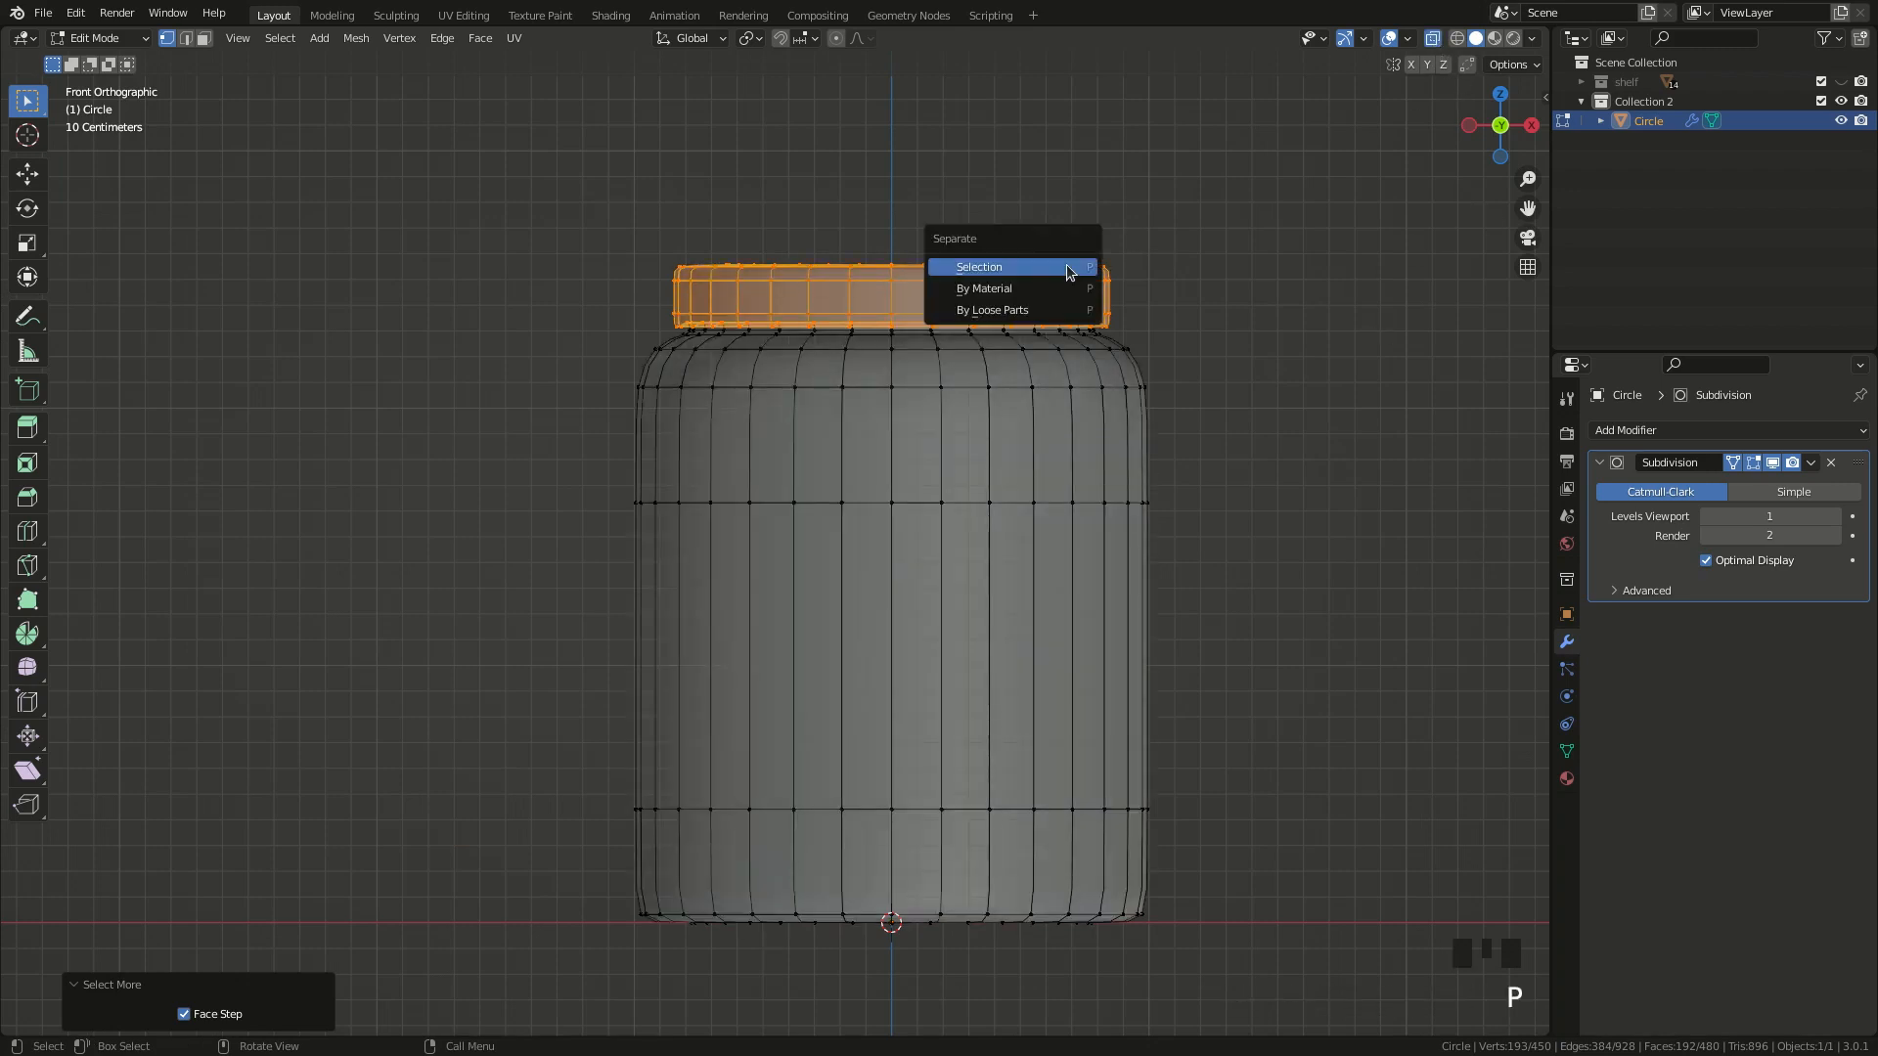
{"action": "left_click", "coordinate": [979, 267]}
{"action": "key", "text": "Tab"}
{"action": "left_click", "coordinate": [1429, 39]}
{"action": "left_click", "coordinate": [1431, 40]}
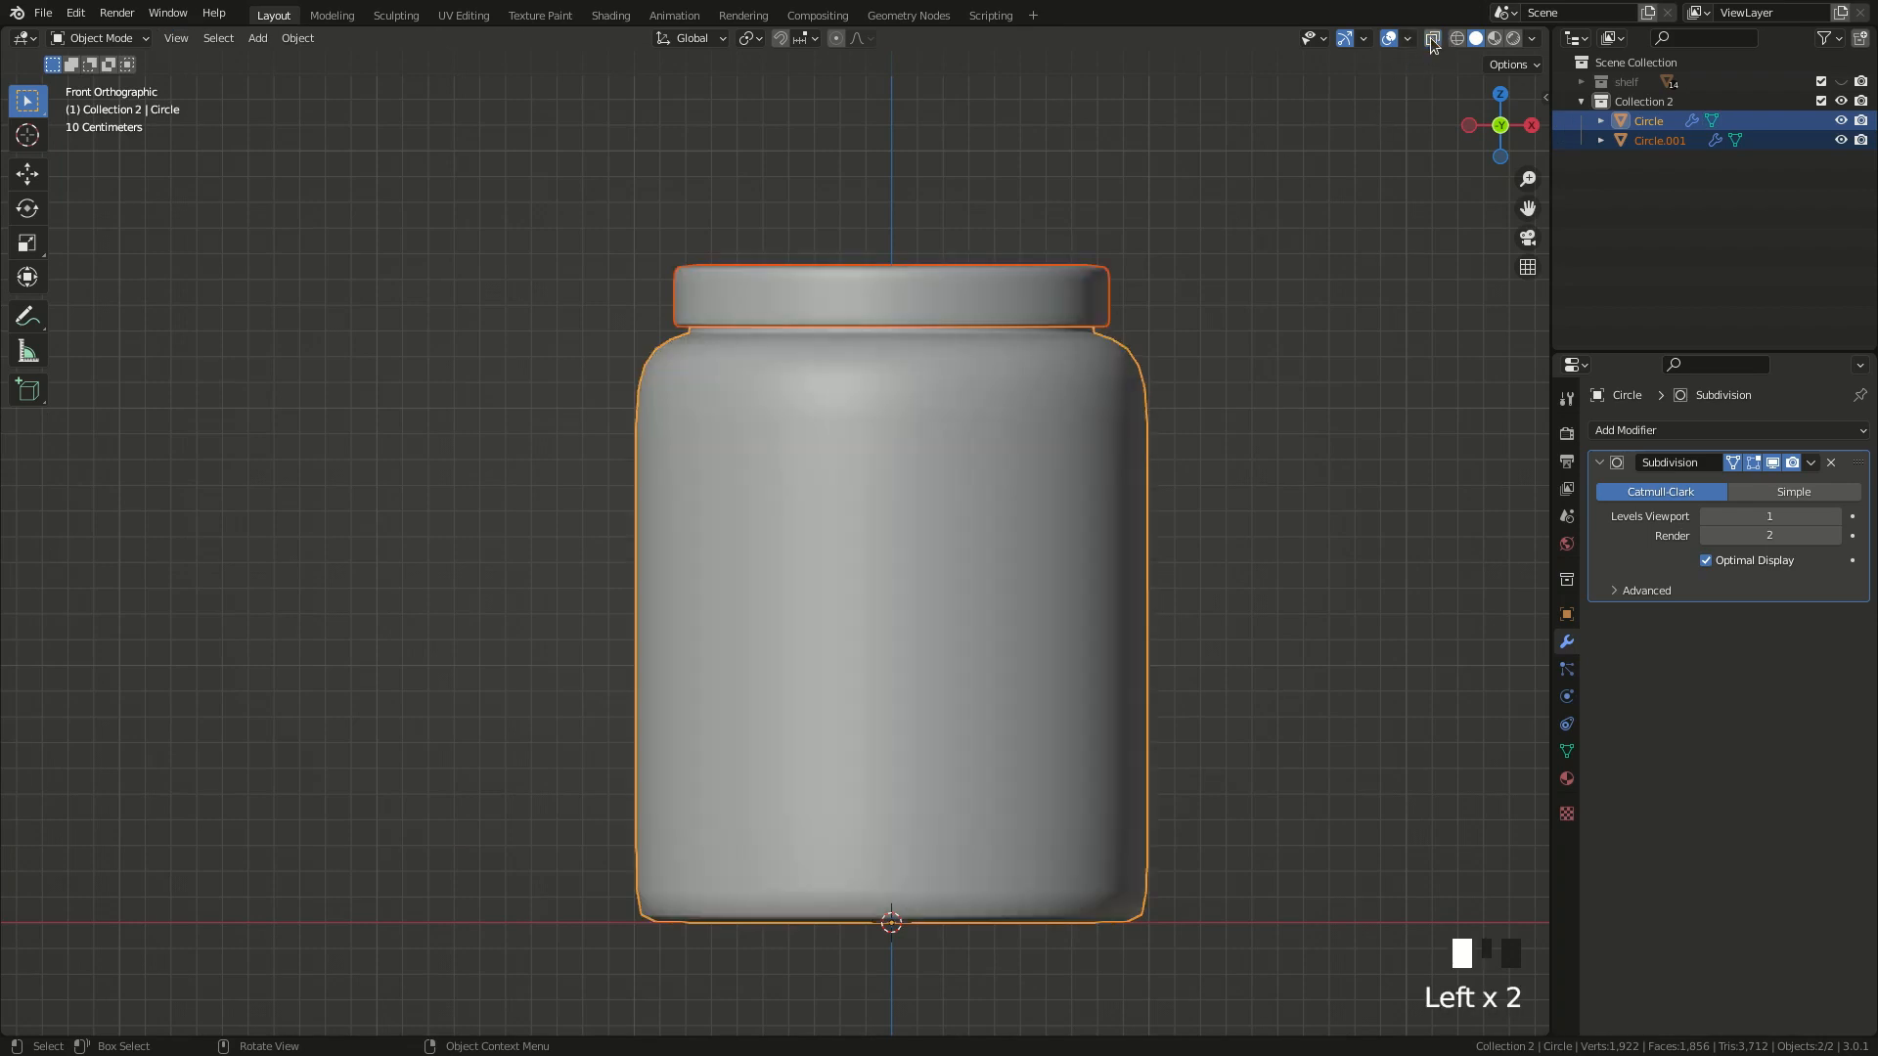
{"action": "left_click", "coordinate": [970, 289]}
{"action": "left_click", "coordinate": [1230, 276]}
{"action": "scroll", "coordinate": [1226, 278], "scroll_direction": "down", "scroll_amount": 2}
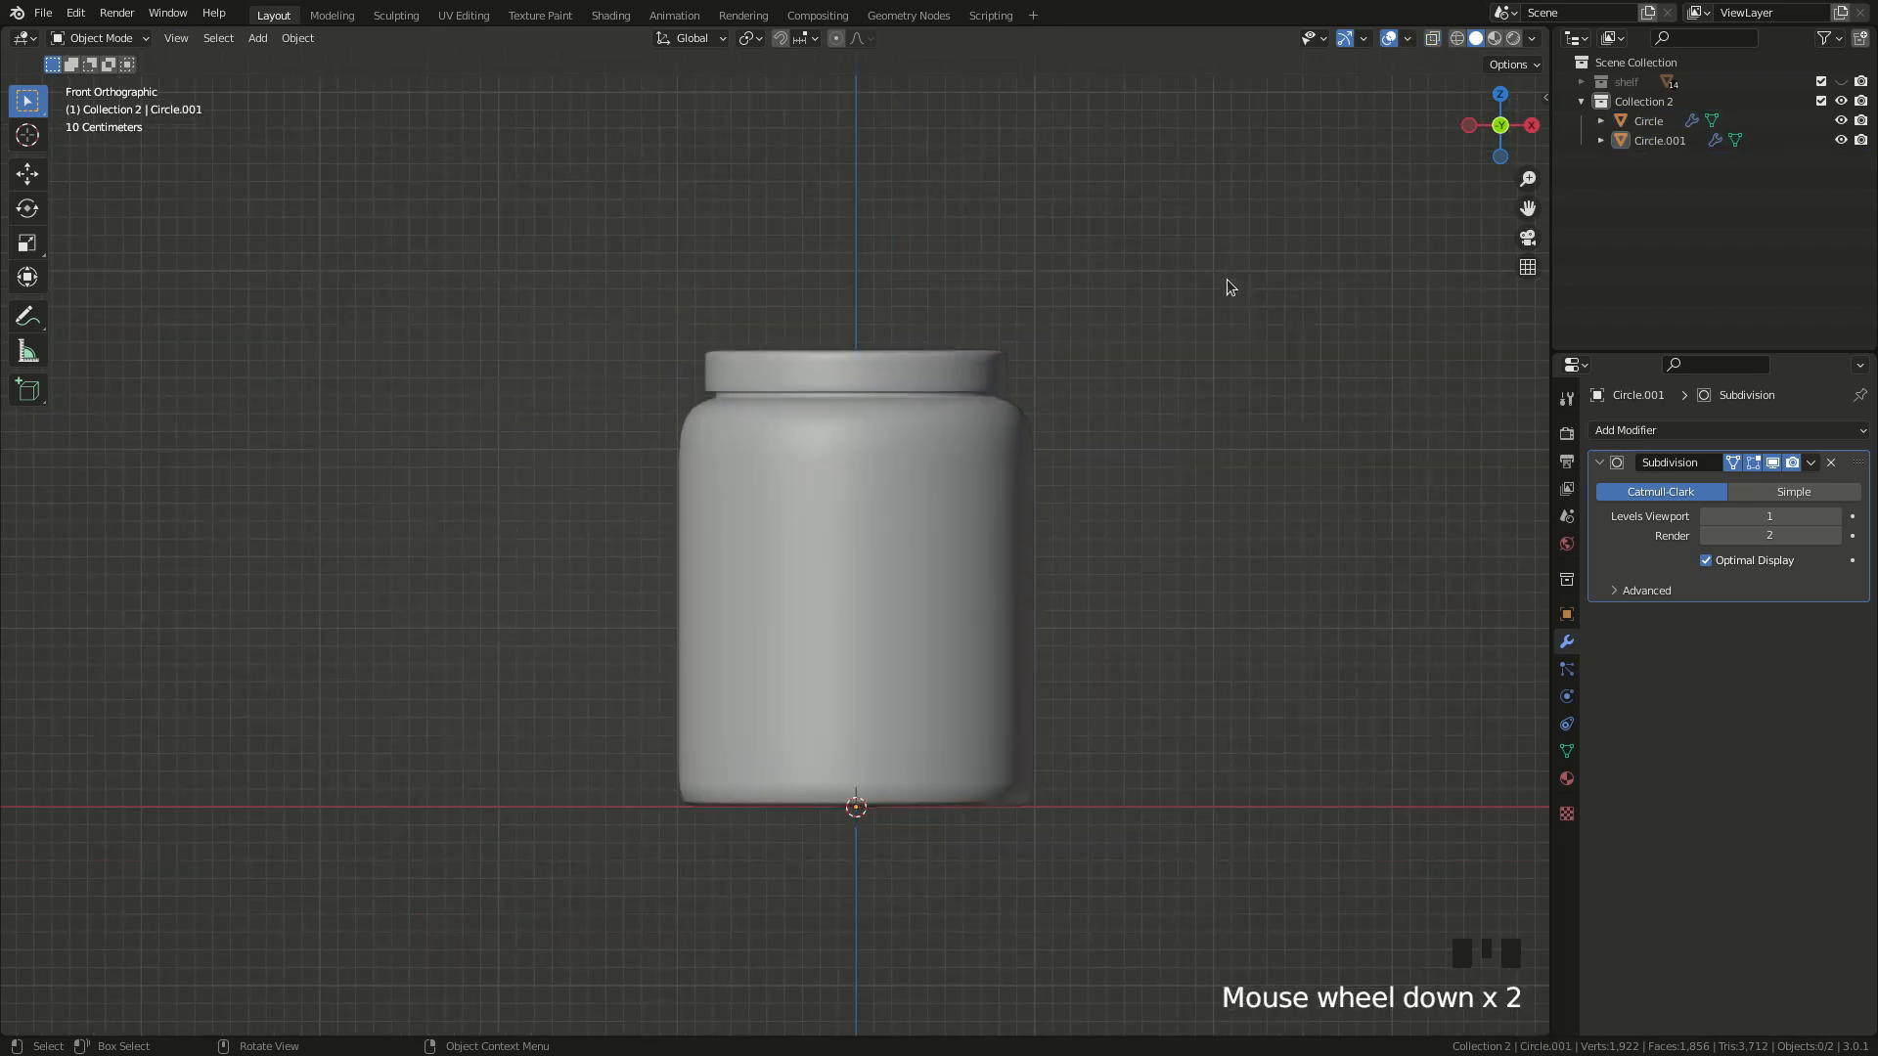
- Move the two edge loops at the jar's neck base up about 0.02 m along Z toward the lid
{"action": "scroll", "coordinate": [1117, 340], "scroll_direction": "up", "scroll_amount": 2}
{"action": "left_click", "coordinate": [1031, 362]}
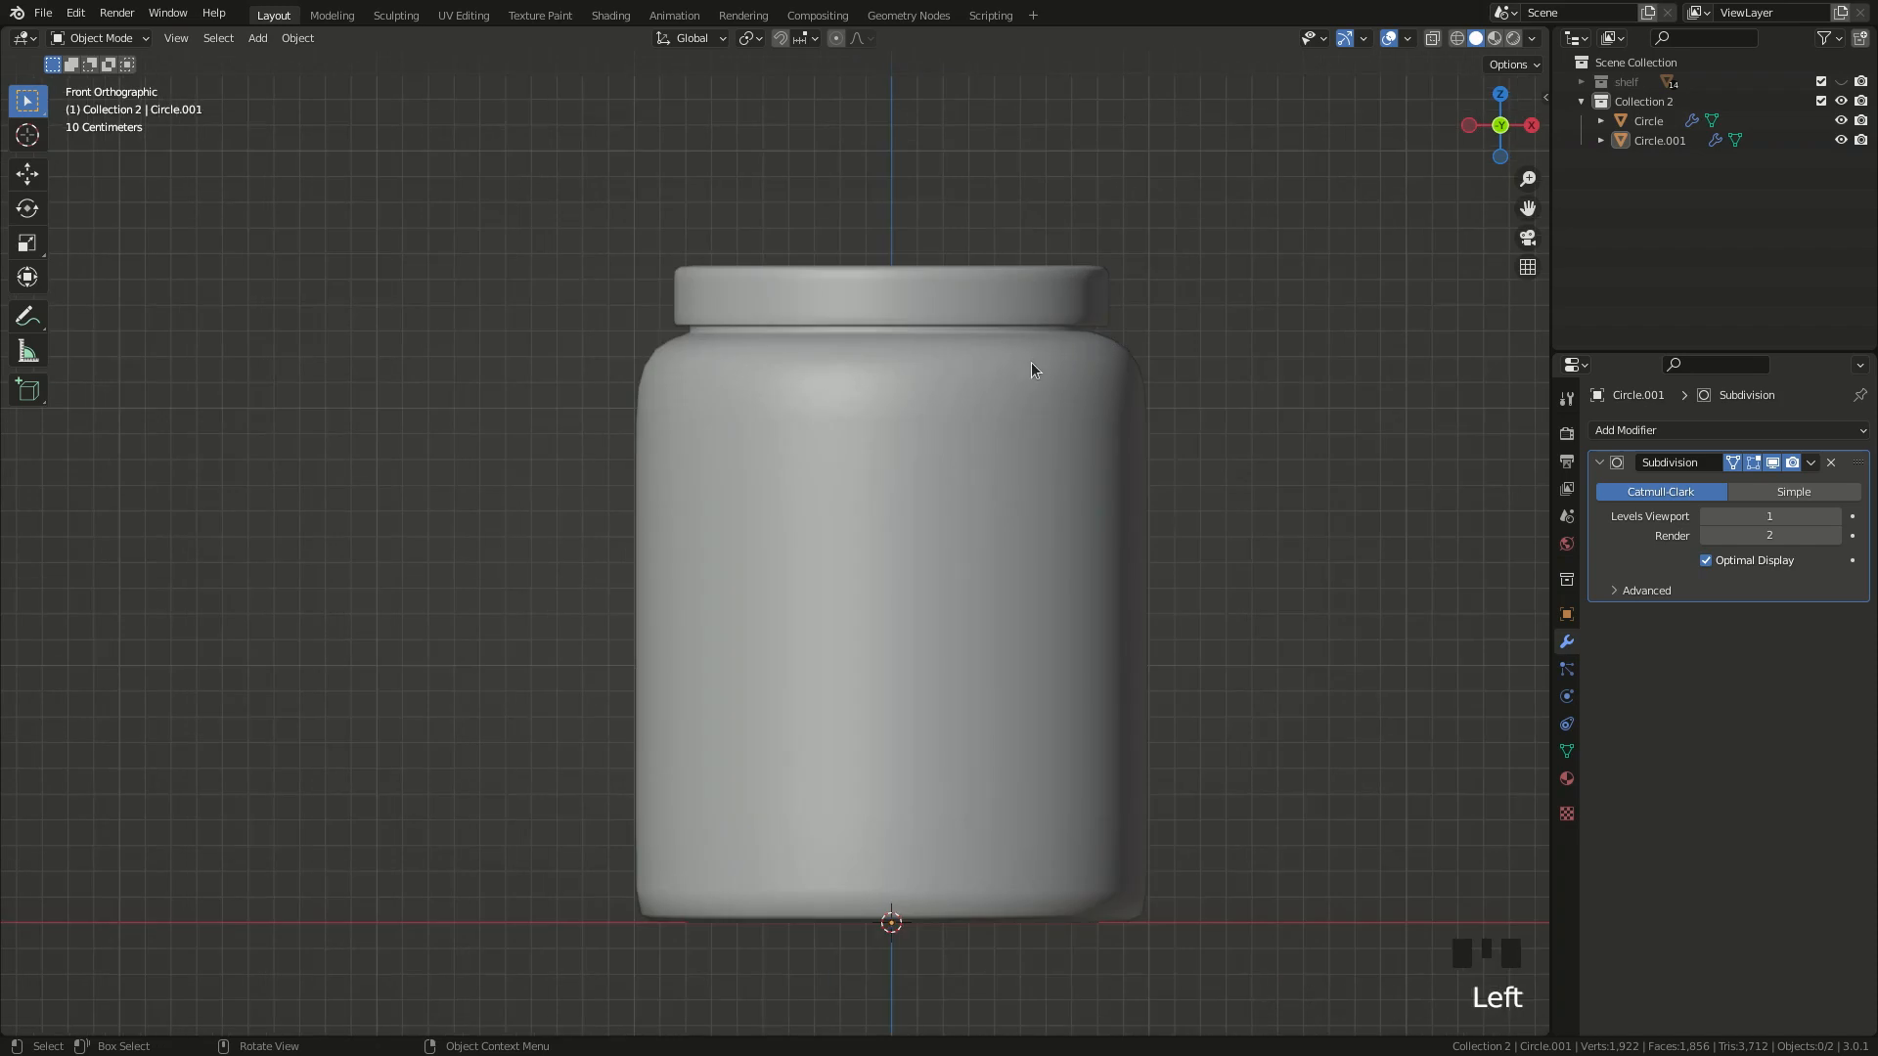
{"action": "left_click", "coordinate": [1025, 358]}
{"action": "key", "text": "Tab"}
{"action": "scroll", "coordinate": [987, 306], "scroll_direction": "up", "scroll_amount": 2}
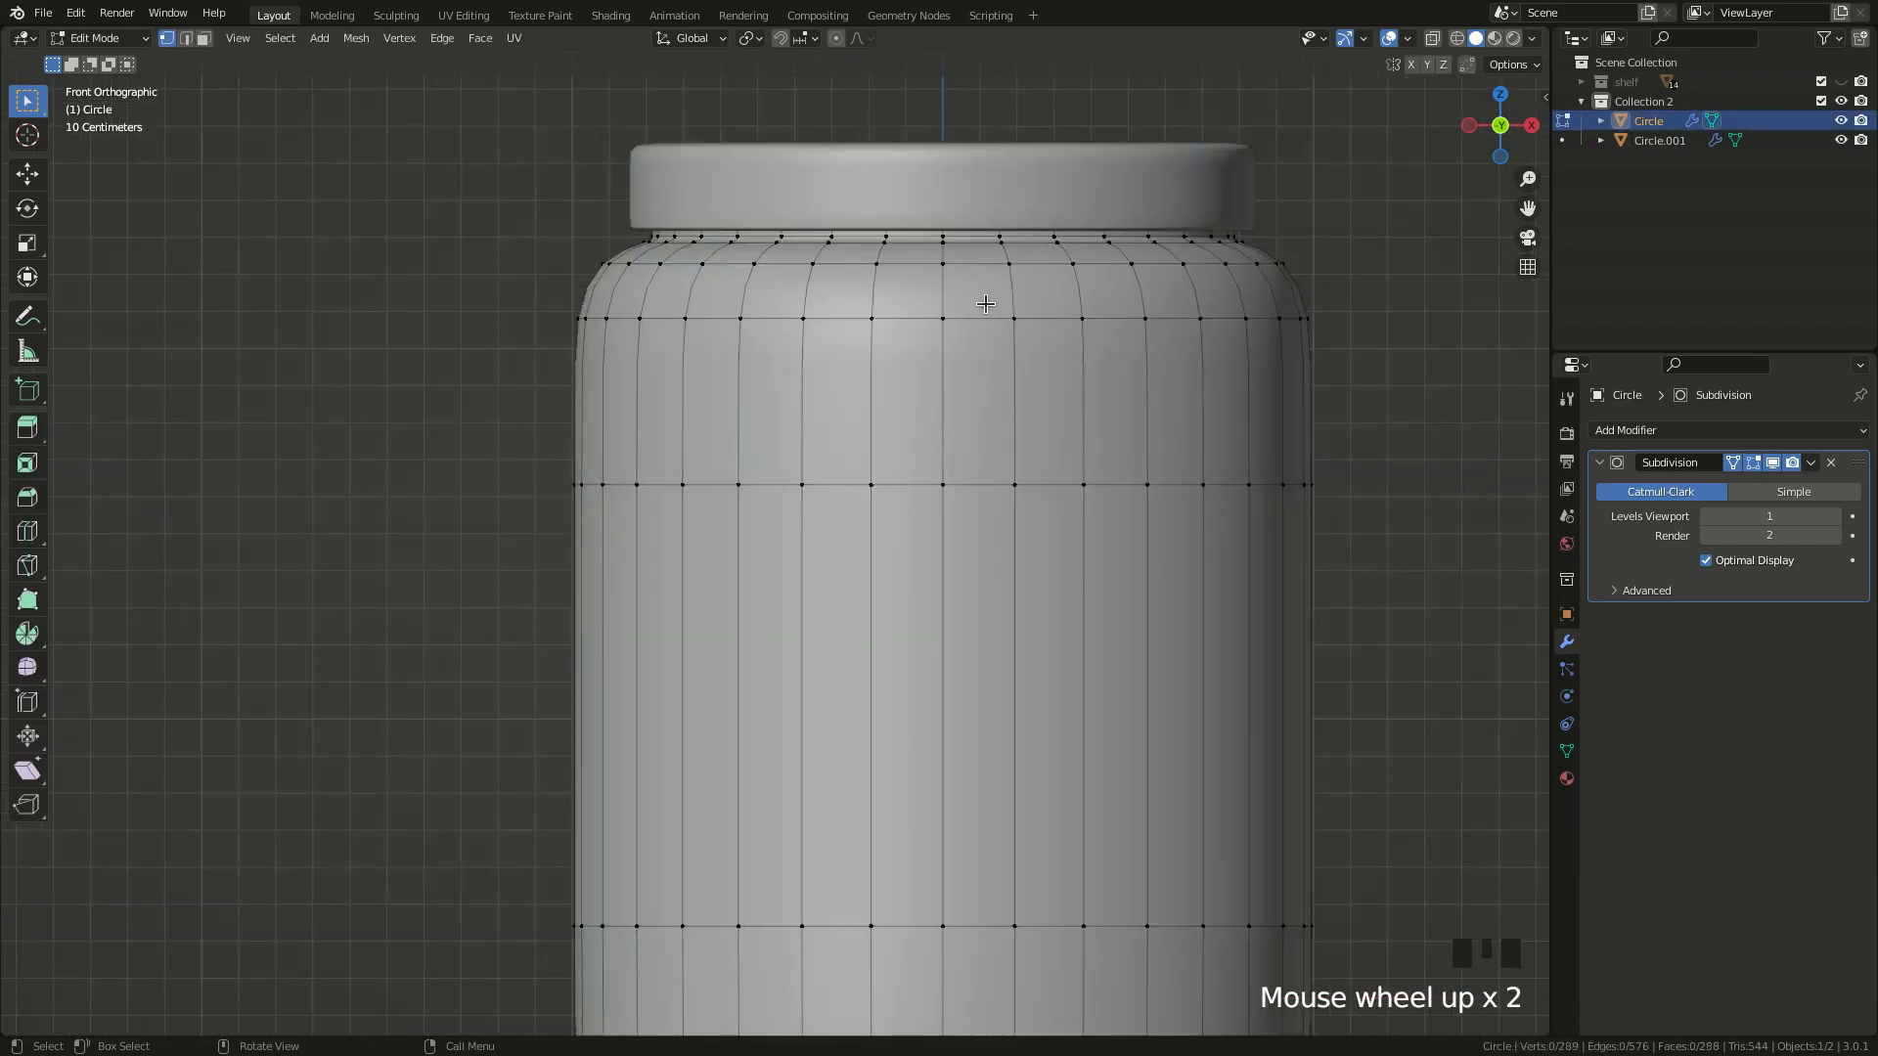
{"action": "left_click", "coordinate": [936, 237]}
{"action": "left_click", "coordinate": [914, 240], "text": "alt+shift"}
{"action": "left_click", "coordinate": [931, 228], "text": "alt+shift"}
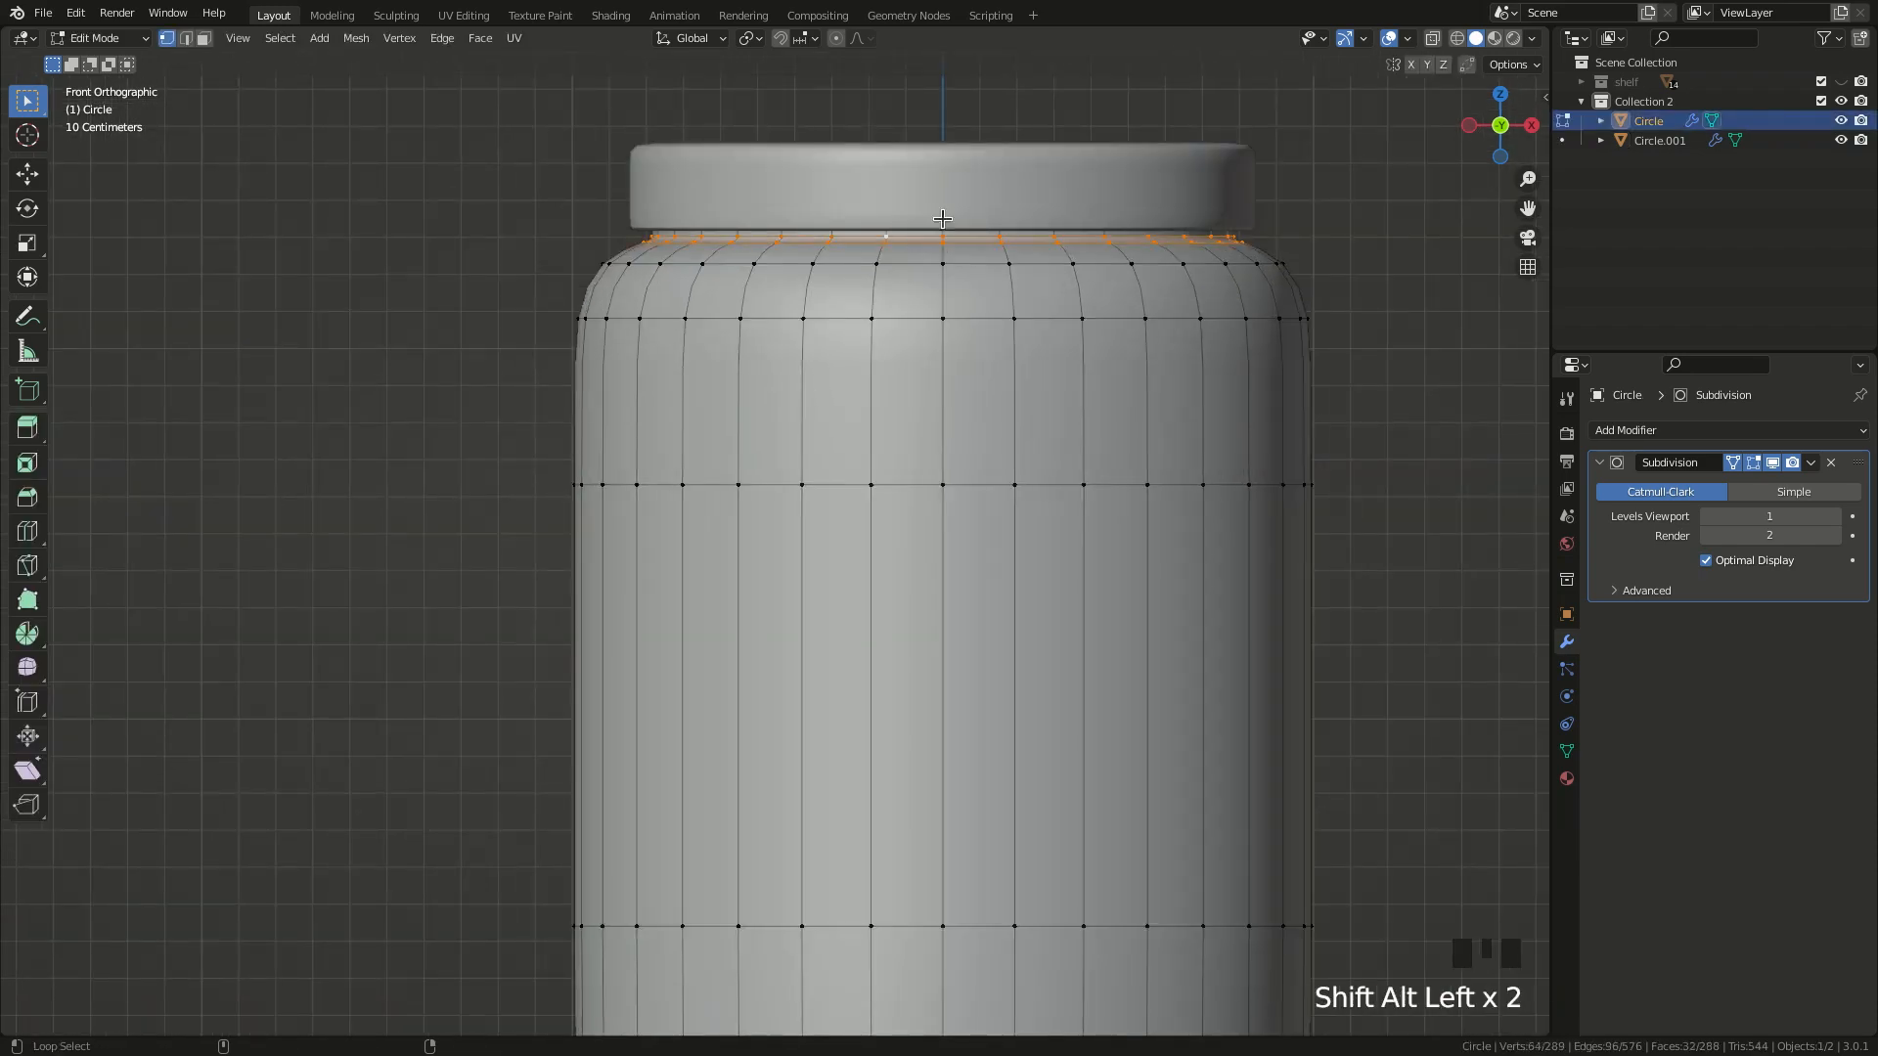
{"action": "key", "text": "g"}
{"action": "key", "text": "z"}
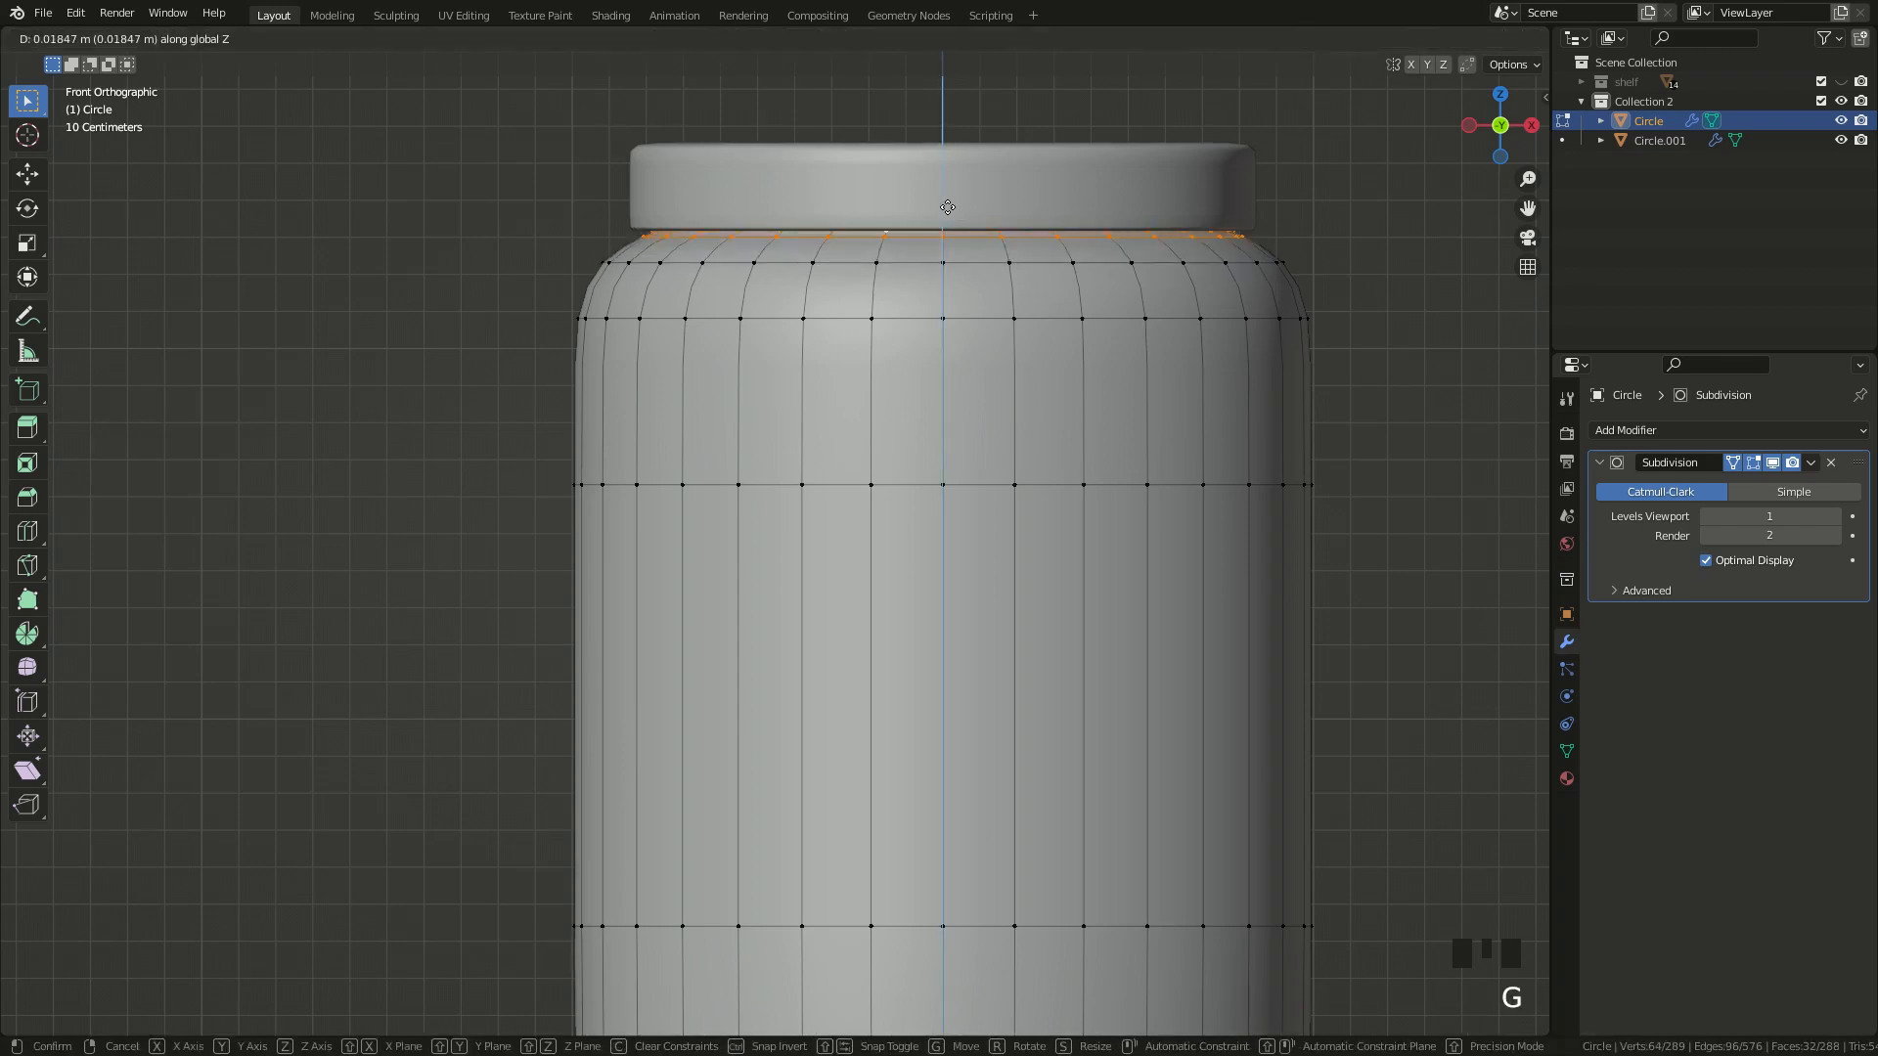
{"action": "left_click", "coordinate": [947, 207]}
{"action": "scroll", "coordinate": [1098, 273], "scroll_direction": "down", "scroll_amount": 3}
{"action": "key", "text": "Tab"}
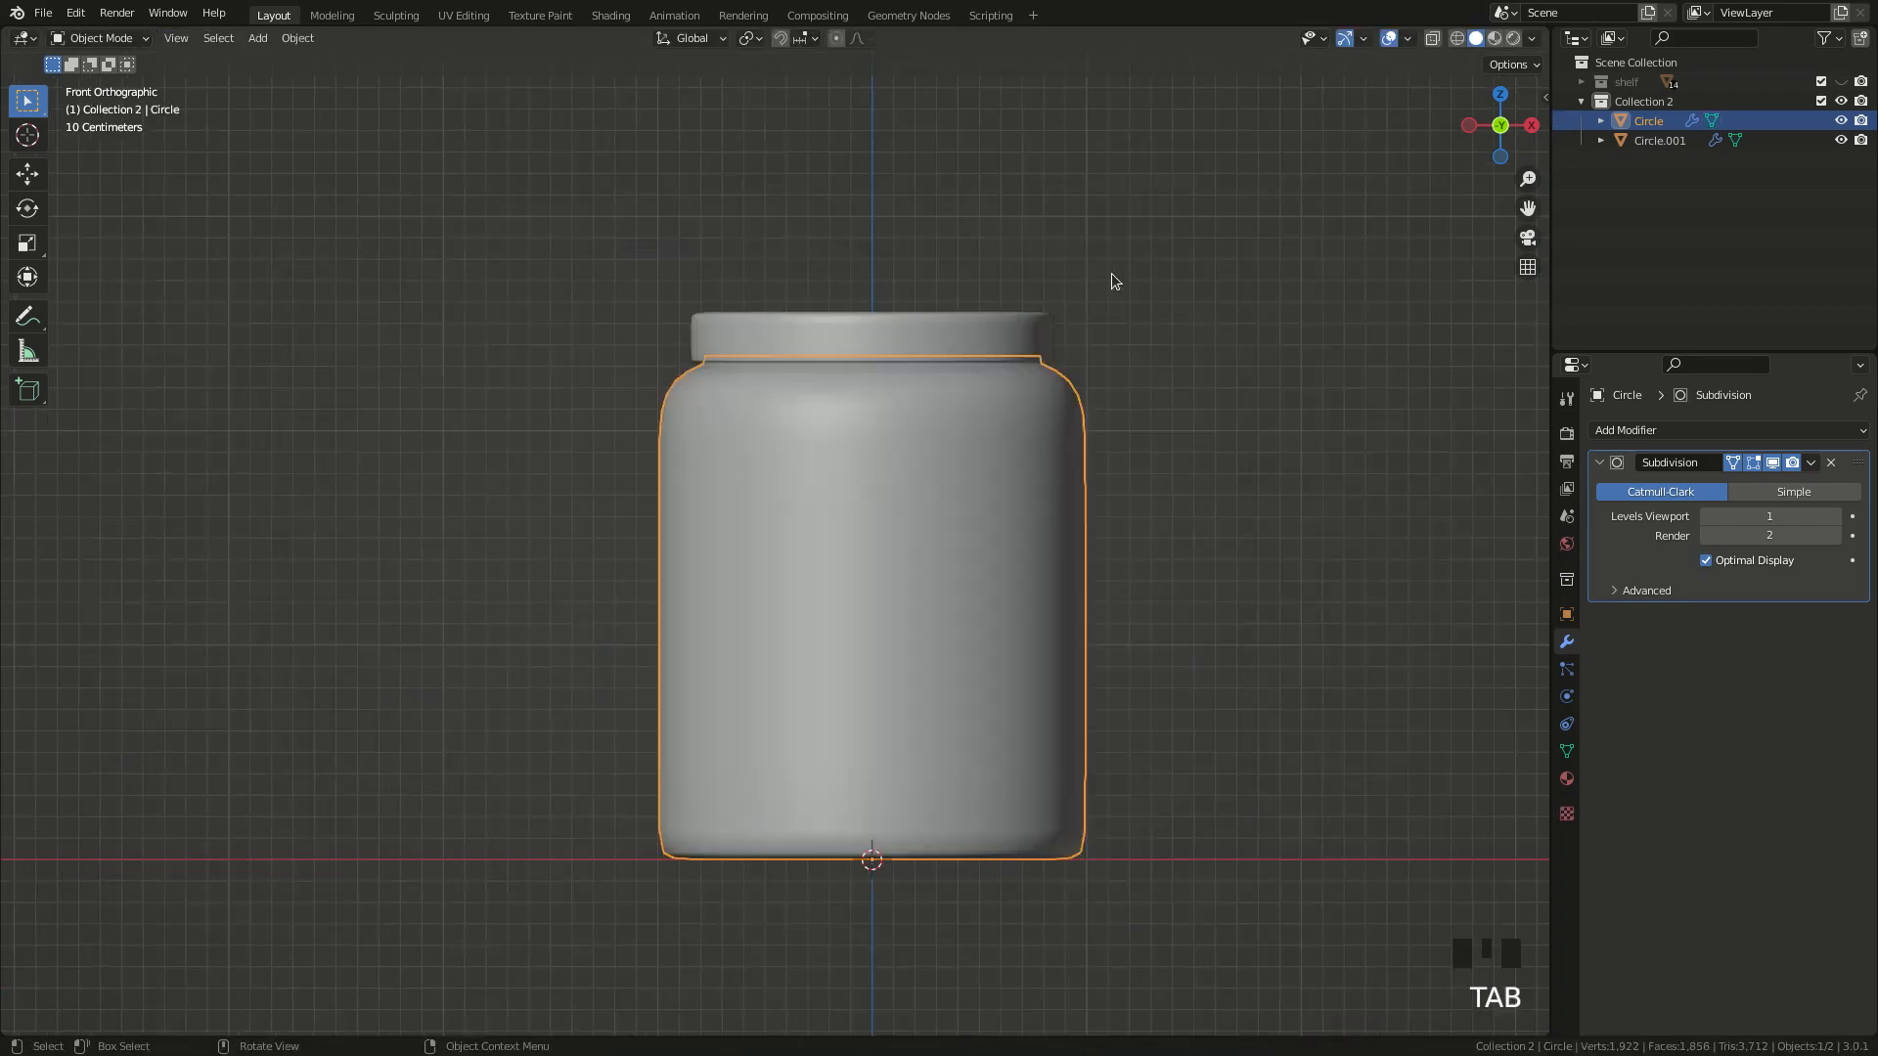
{"action": "left_click", "coordinate": [1130, 254]}
{"action": "scroll", "coordinate": [847, 643], "scroll_direction": "down", "scroll_amount": 1}
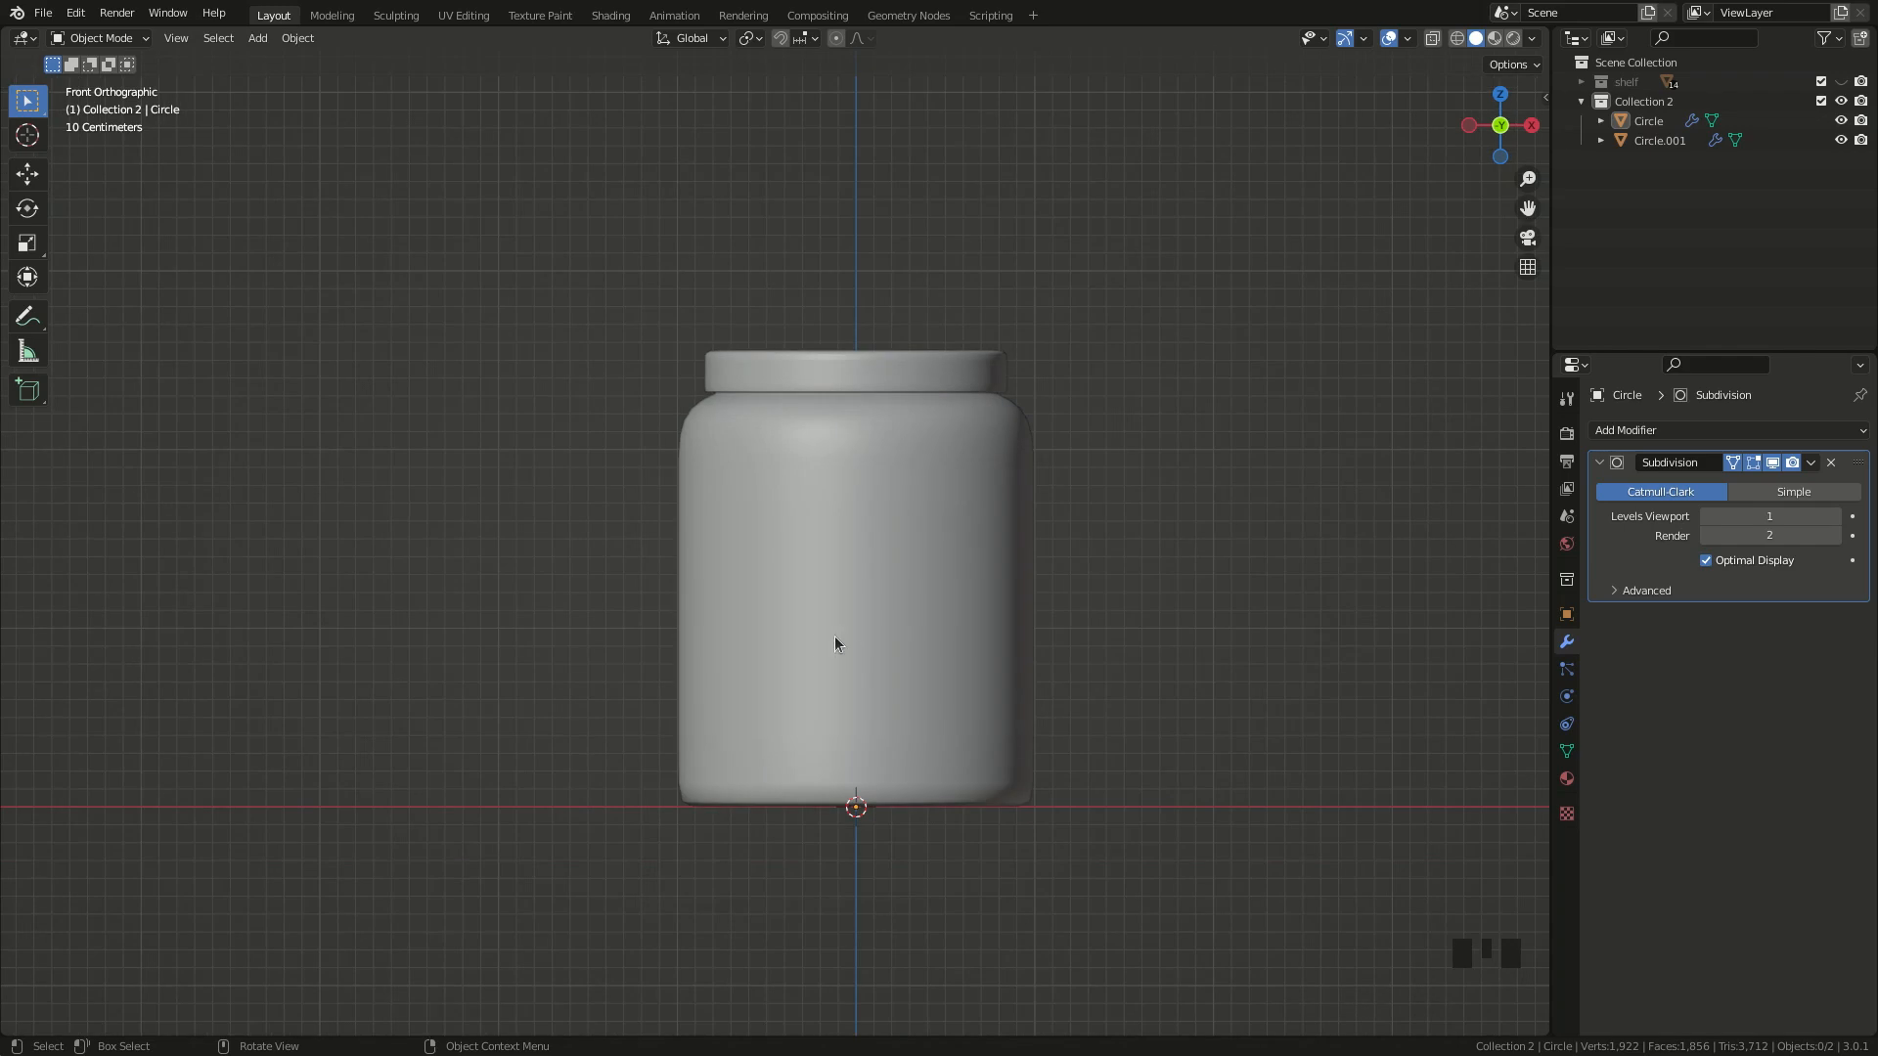
- Duplicate the ten front faces of the jar body's tall middle band in place and separate the copy as a label object
{"action": "left_click", "coordinate": [814, 639]}
{"action": "key", "text": "Tab"}
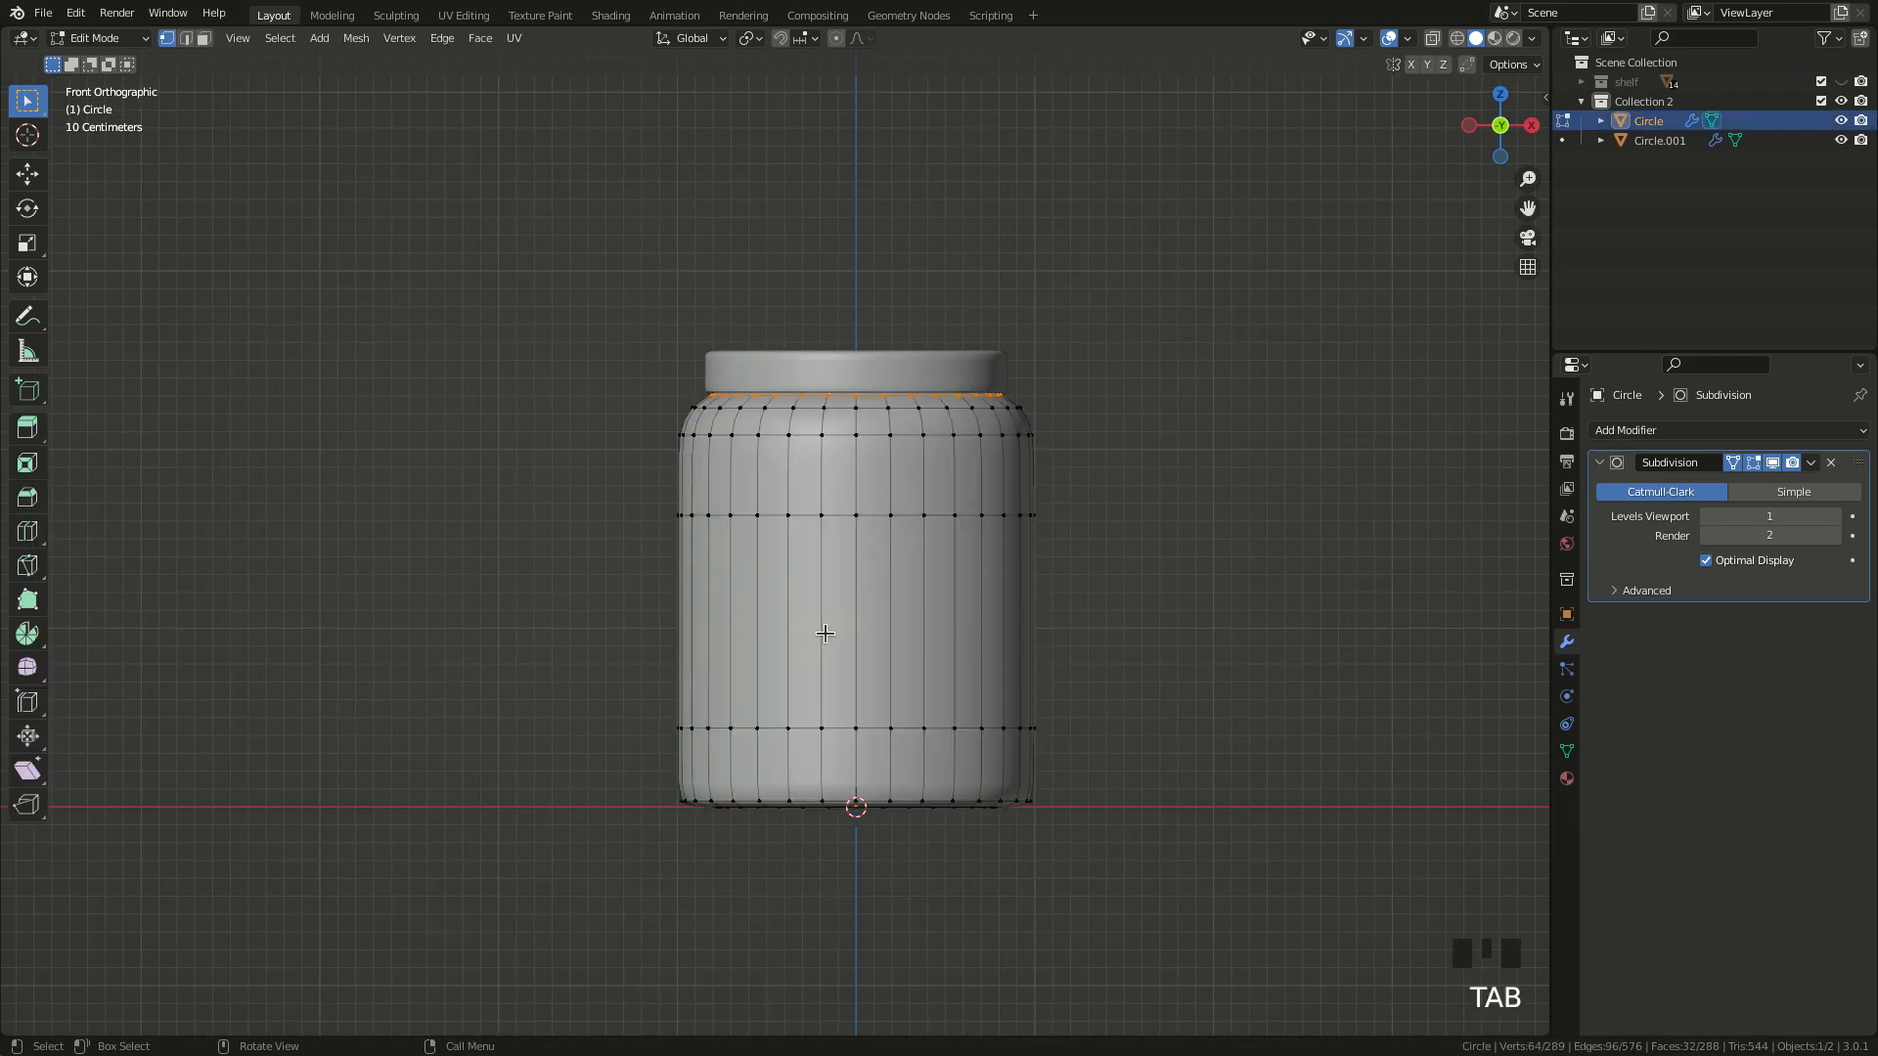
{"action": "scroll", "coordinate": [824, 634], "scroll_direction": "up", "scroll_amount": 1}
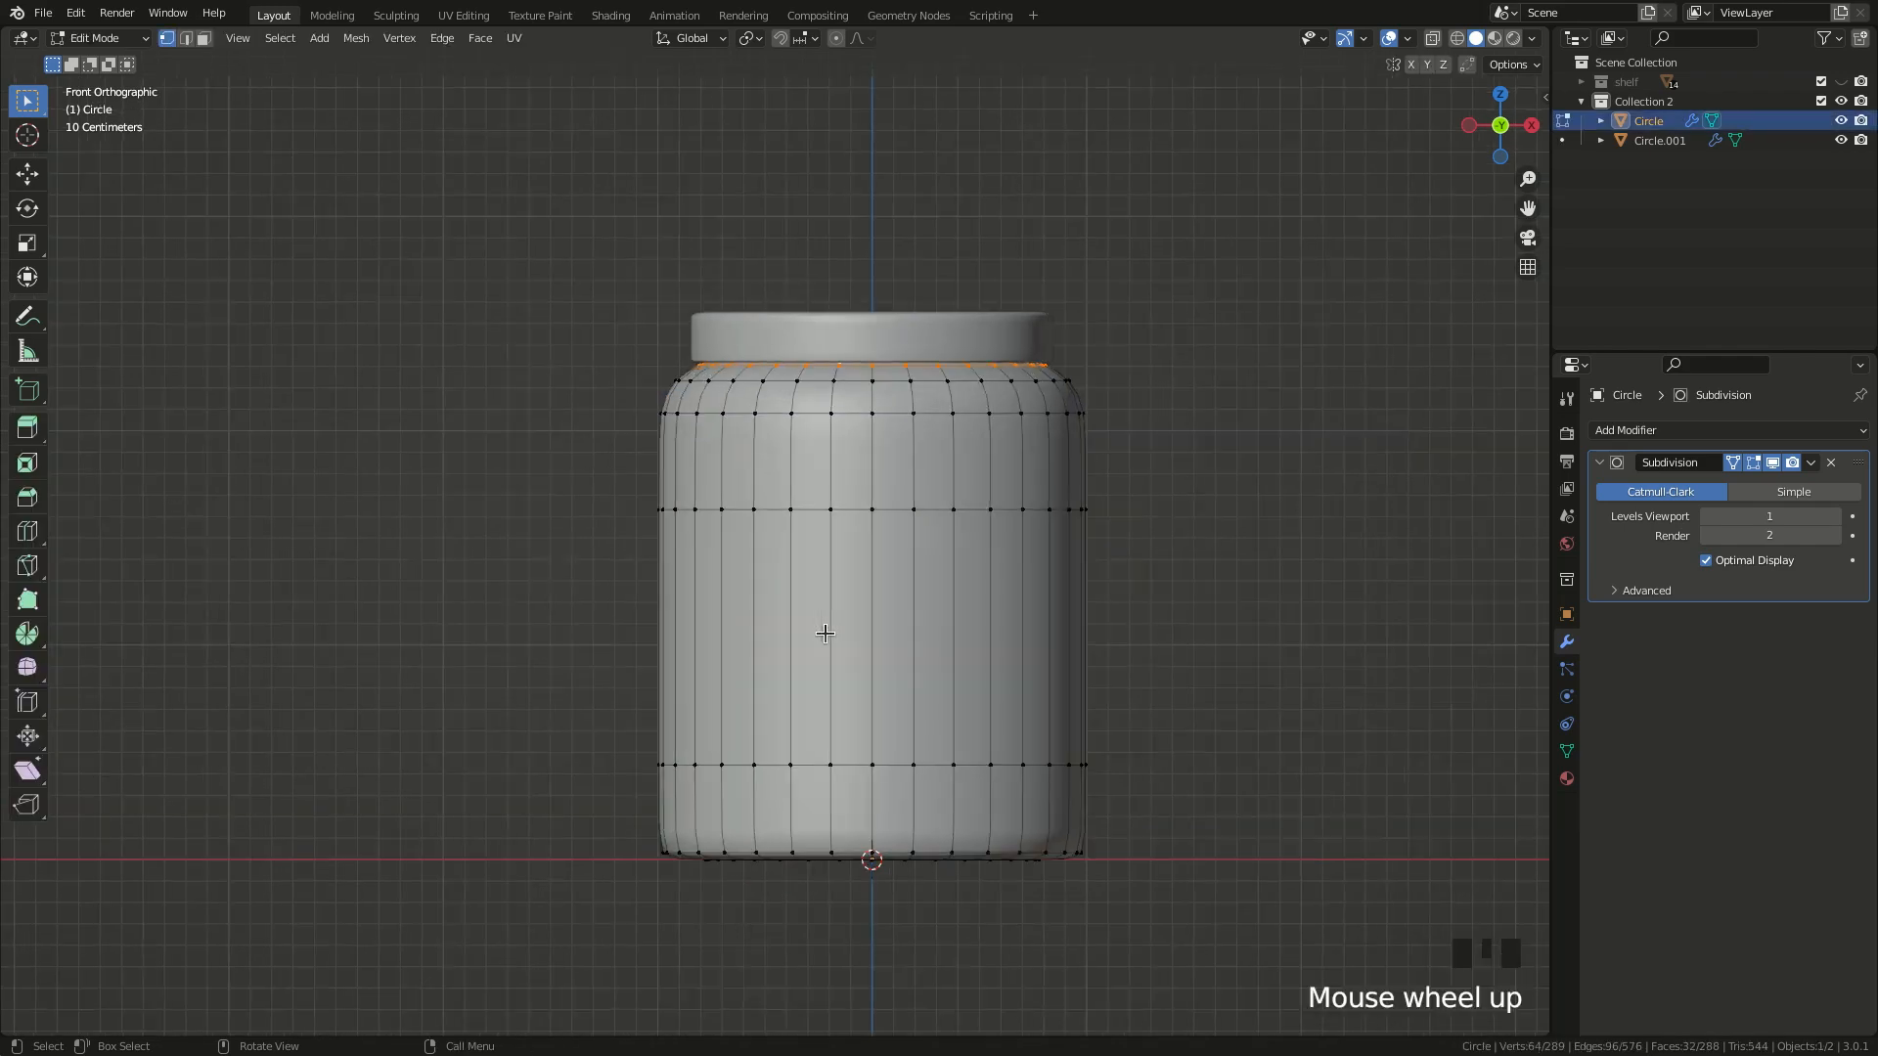
{"action": "left_click", "coordinate": [203, 38]}
{"action": "left_click", "coordinate": [725, 595]}
{"action": "left_click", "coordinate": [772, 552], "text": "shift"}
{"action": "left_click", "coordinate": [813, 533], "text": "shift"}
{"action": "left_click", "coordinate": [865, 527], "text": "shift"}
{"action": "left_click", "coordinate": [891, 528], "text": "shift"}
{"action": "left_click", "coordinate": [933, 532], "text": "shift"}
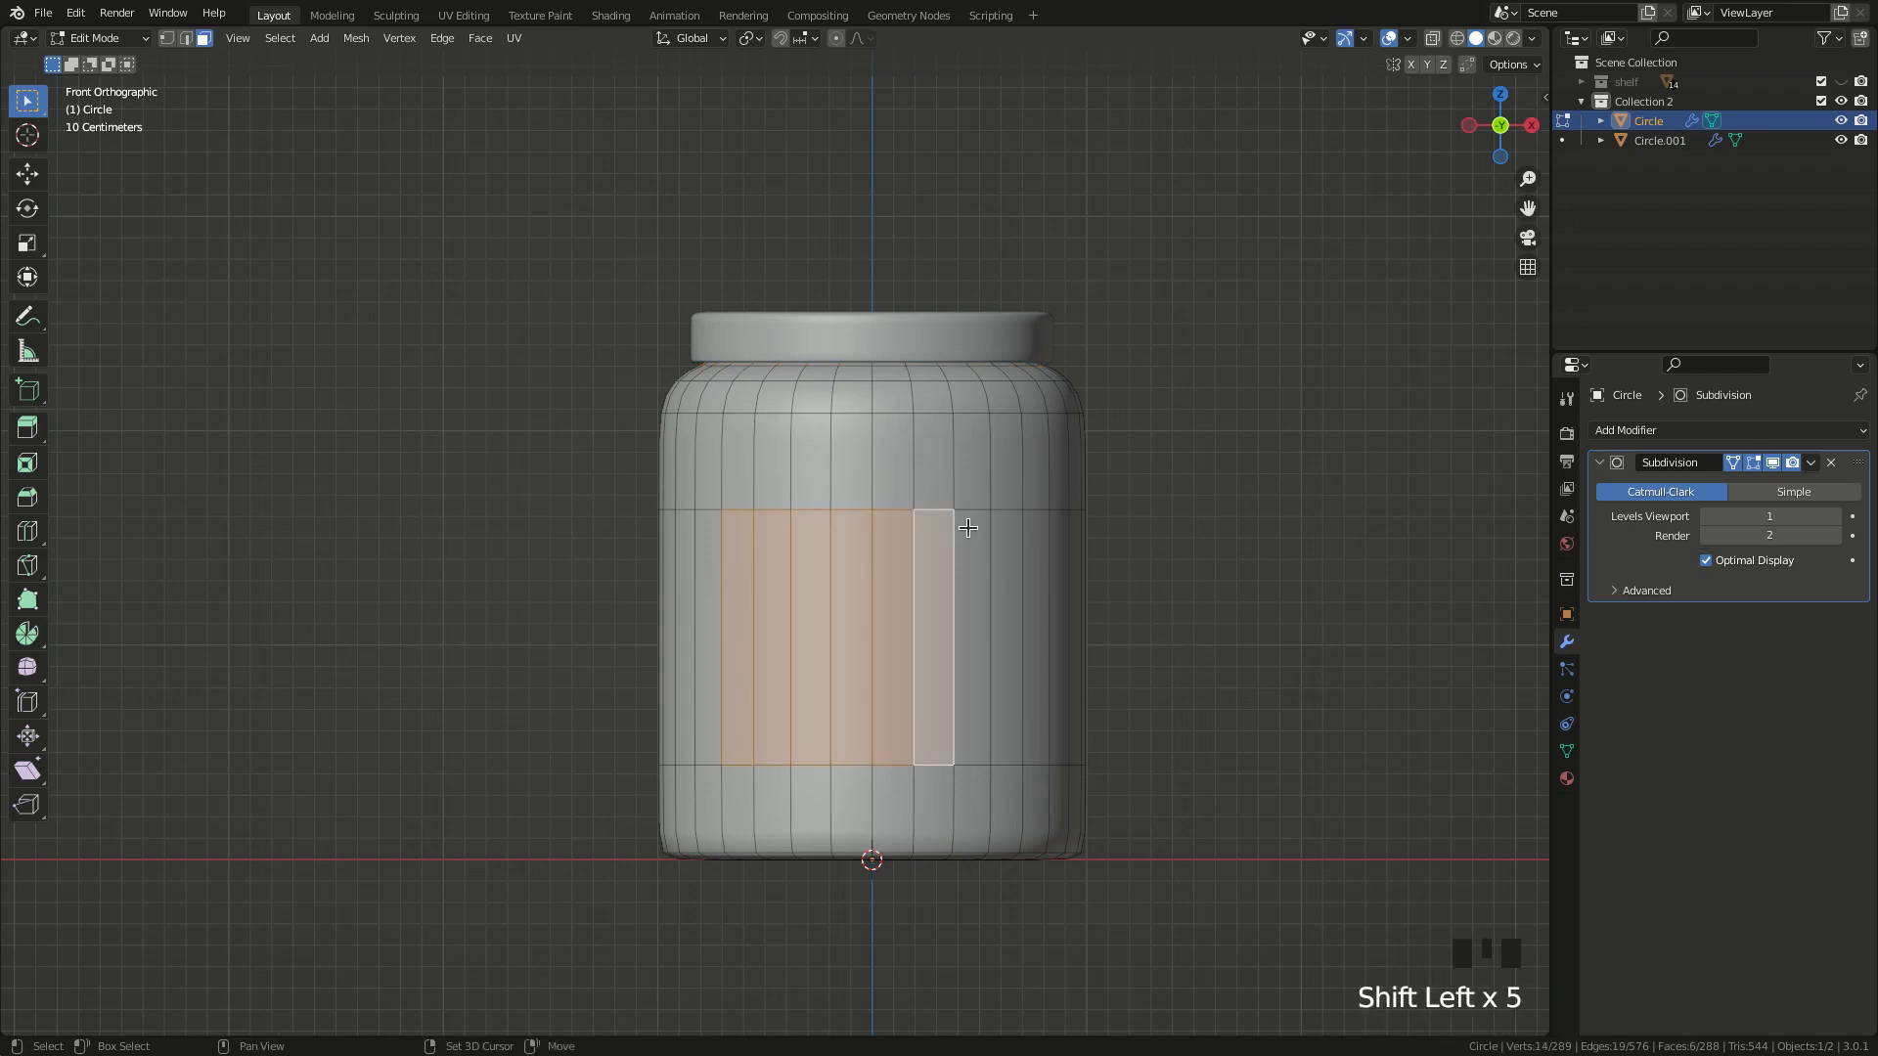
{"action": "left_click", "coordinate": [971, 536], "text": "shift"}
{"action": "left_click", "coordinate": [1007, 541], "text": "shift"}
{"action": "left_click", "coordinate": [704, 554], "text": "shift"}
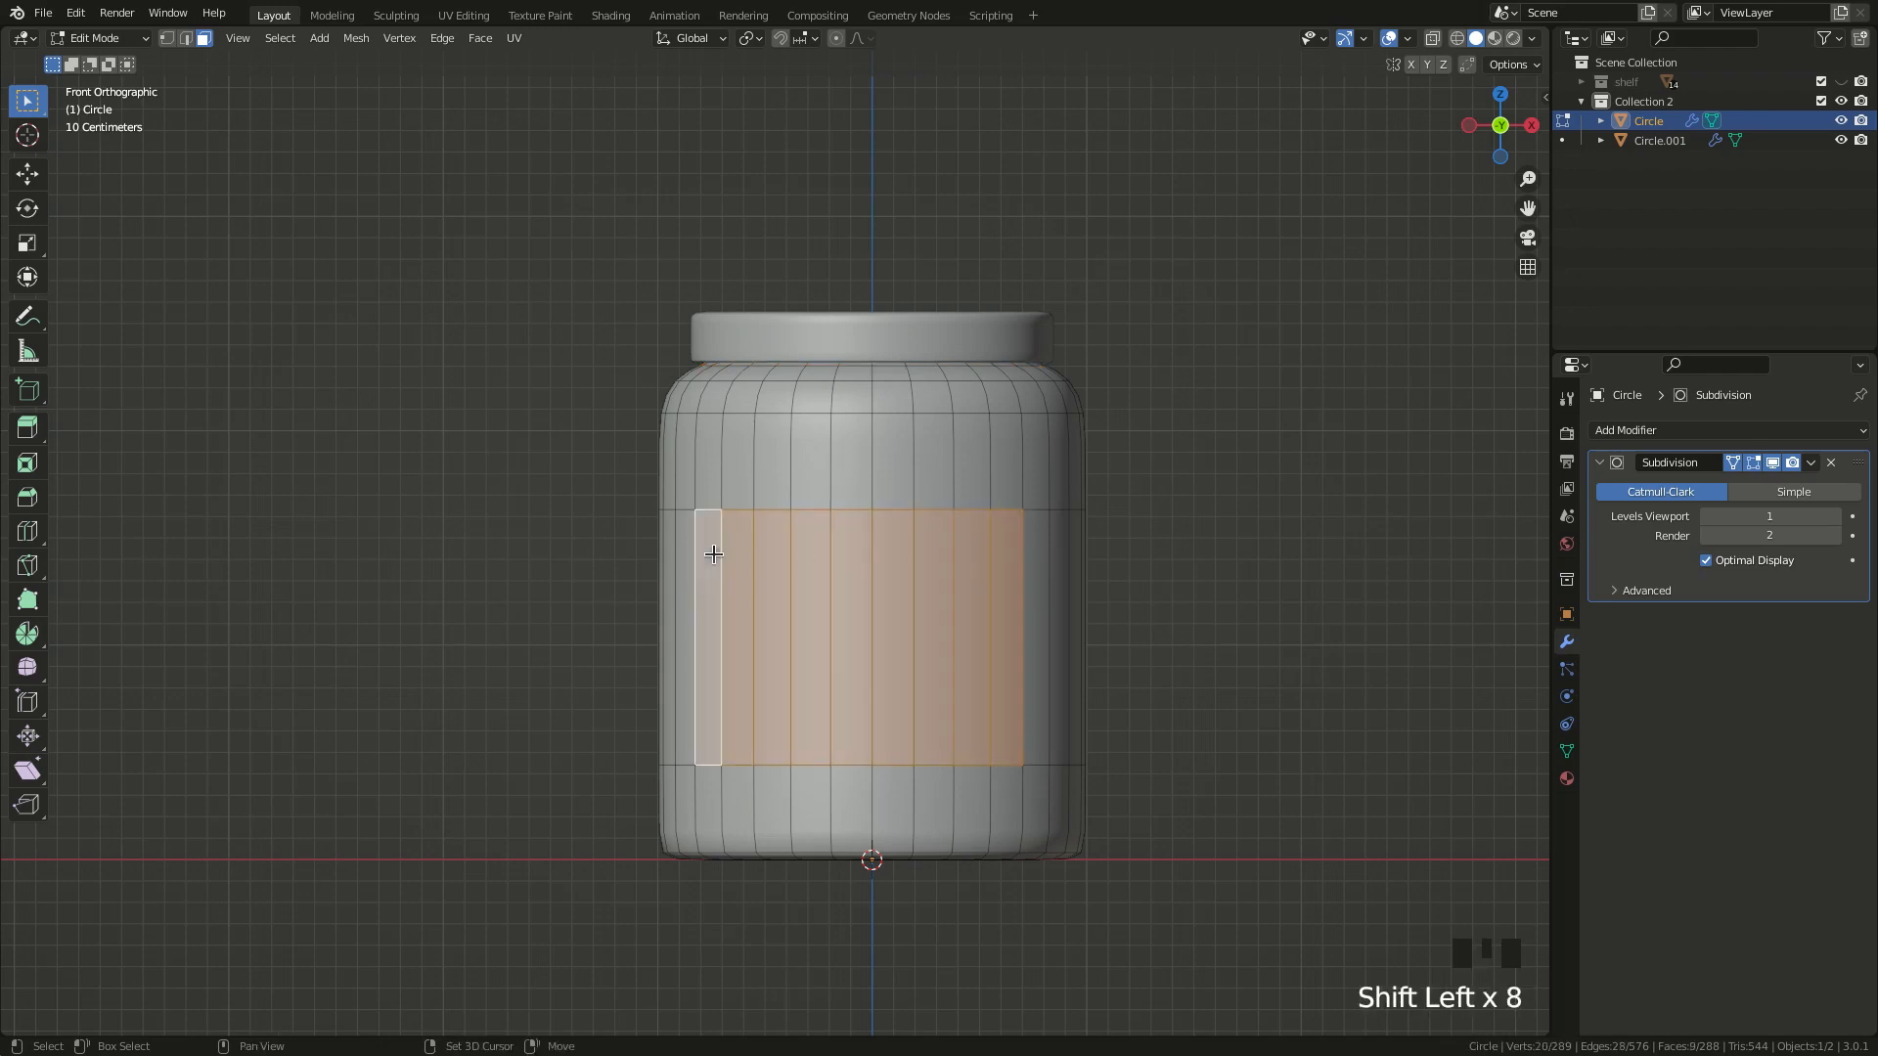
{"action": "left_click", "coordinate": [1035, 551], "text": "shift"}
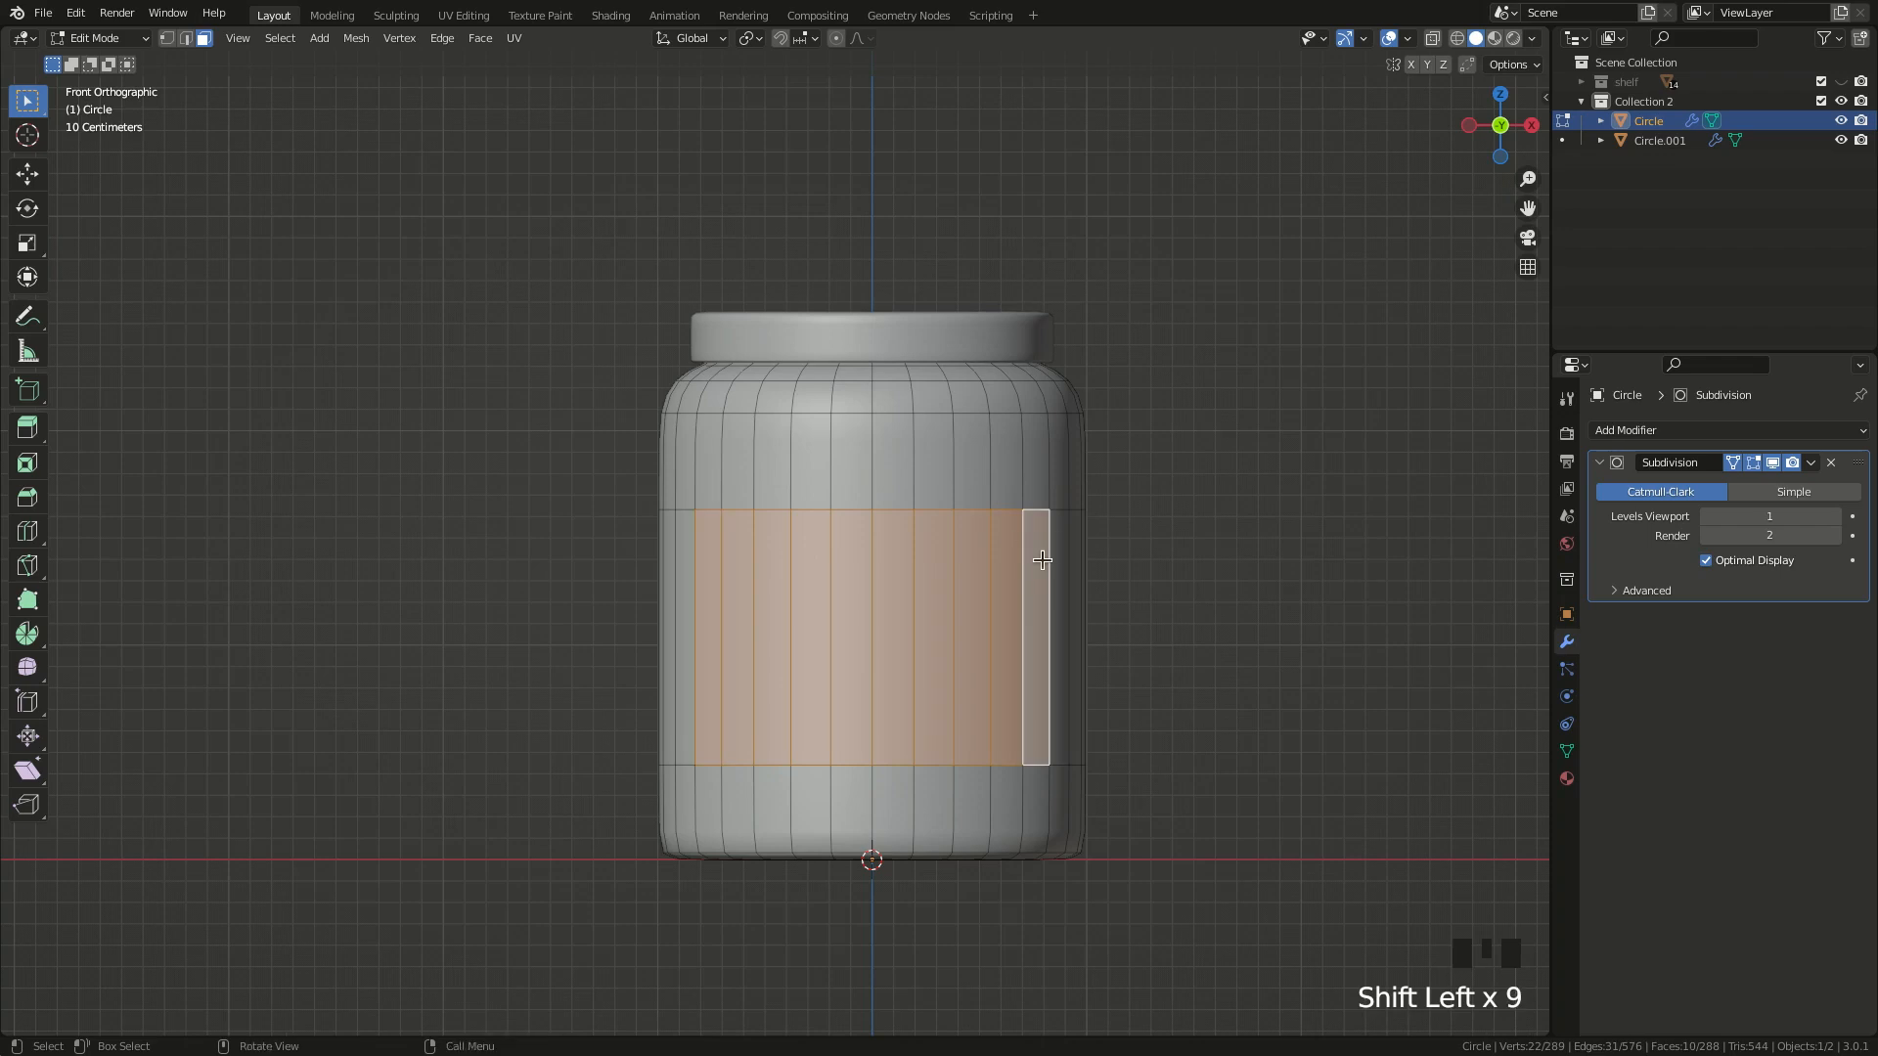
{"action": "key", "text": "shift+d"}
{"action": "right_click", "coordinate": [990, 549]}
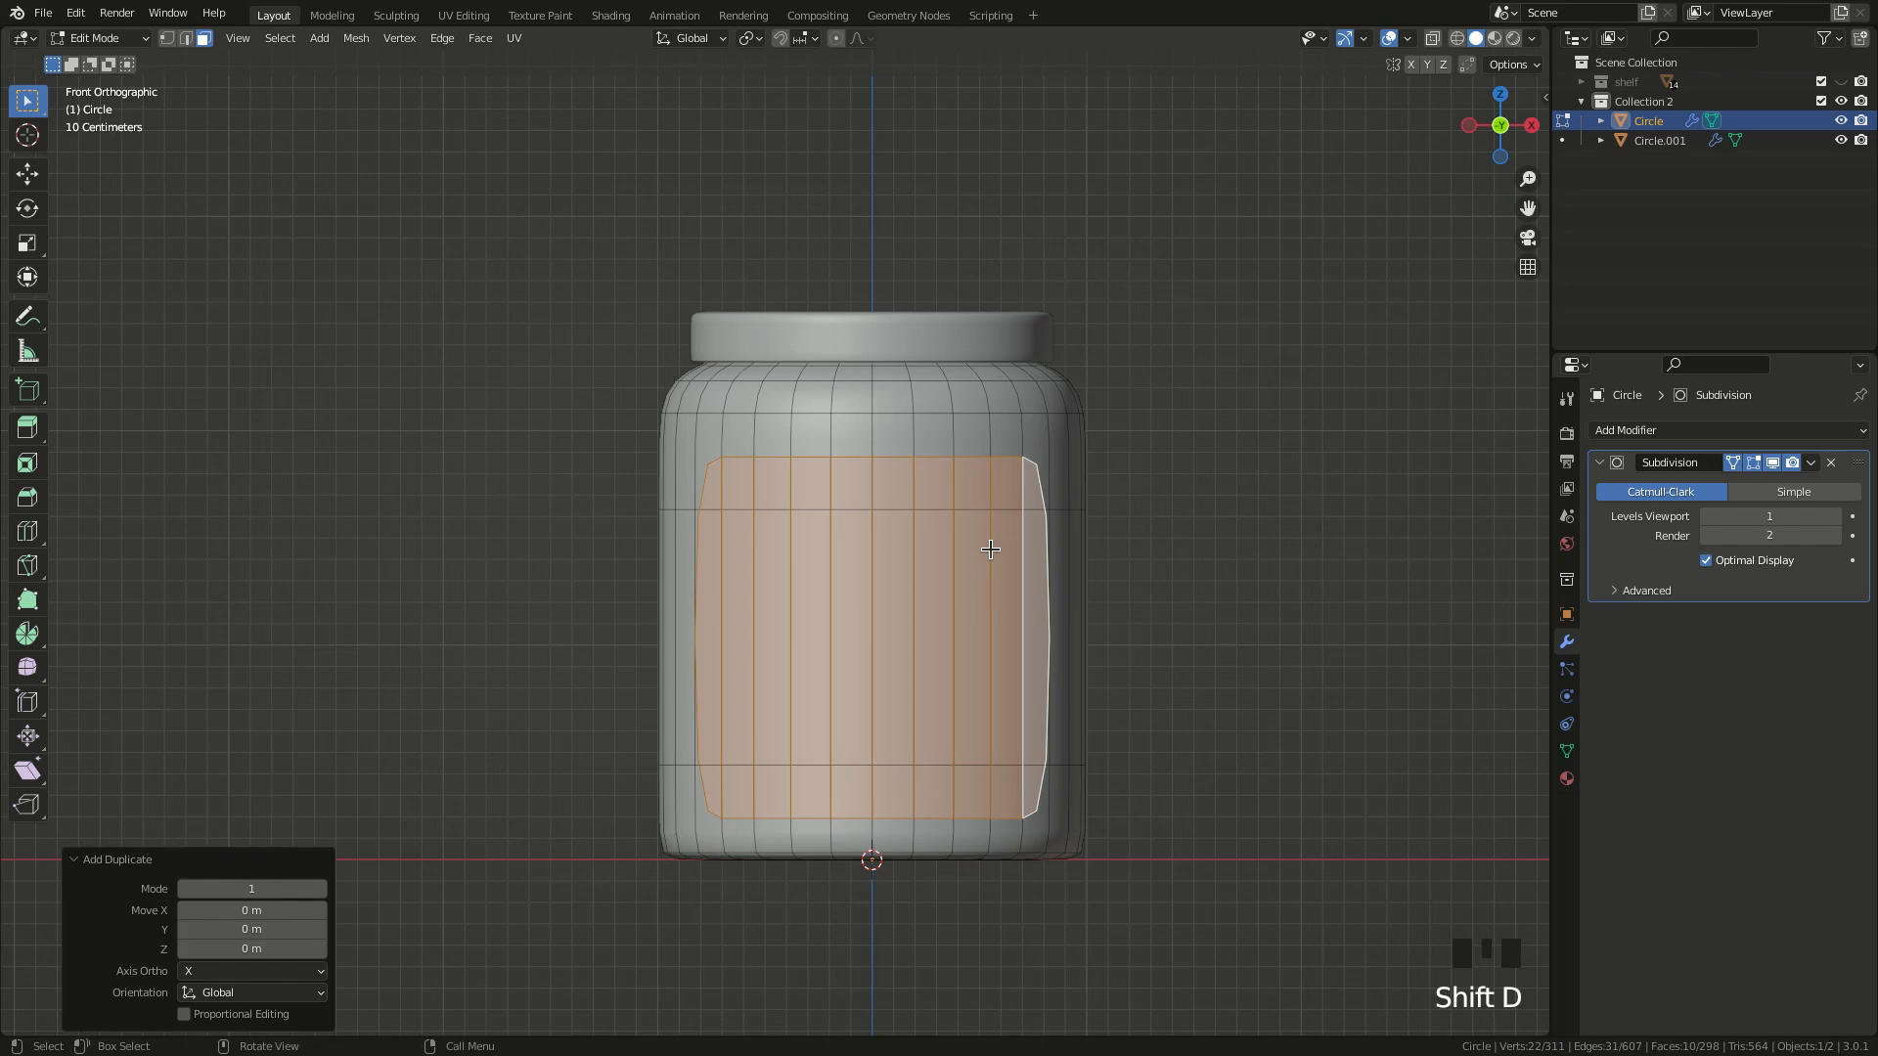
{"action": "key", "text": "p"}
{"action": "left_click", "coordinate": [990, 549]}
{"action": "key", "text": "Tab"}
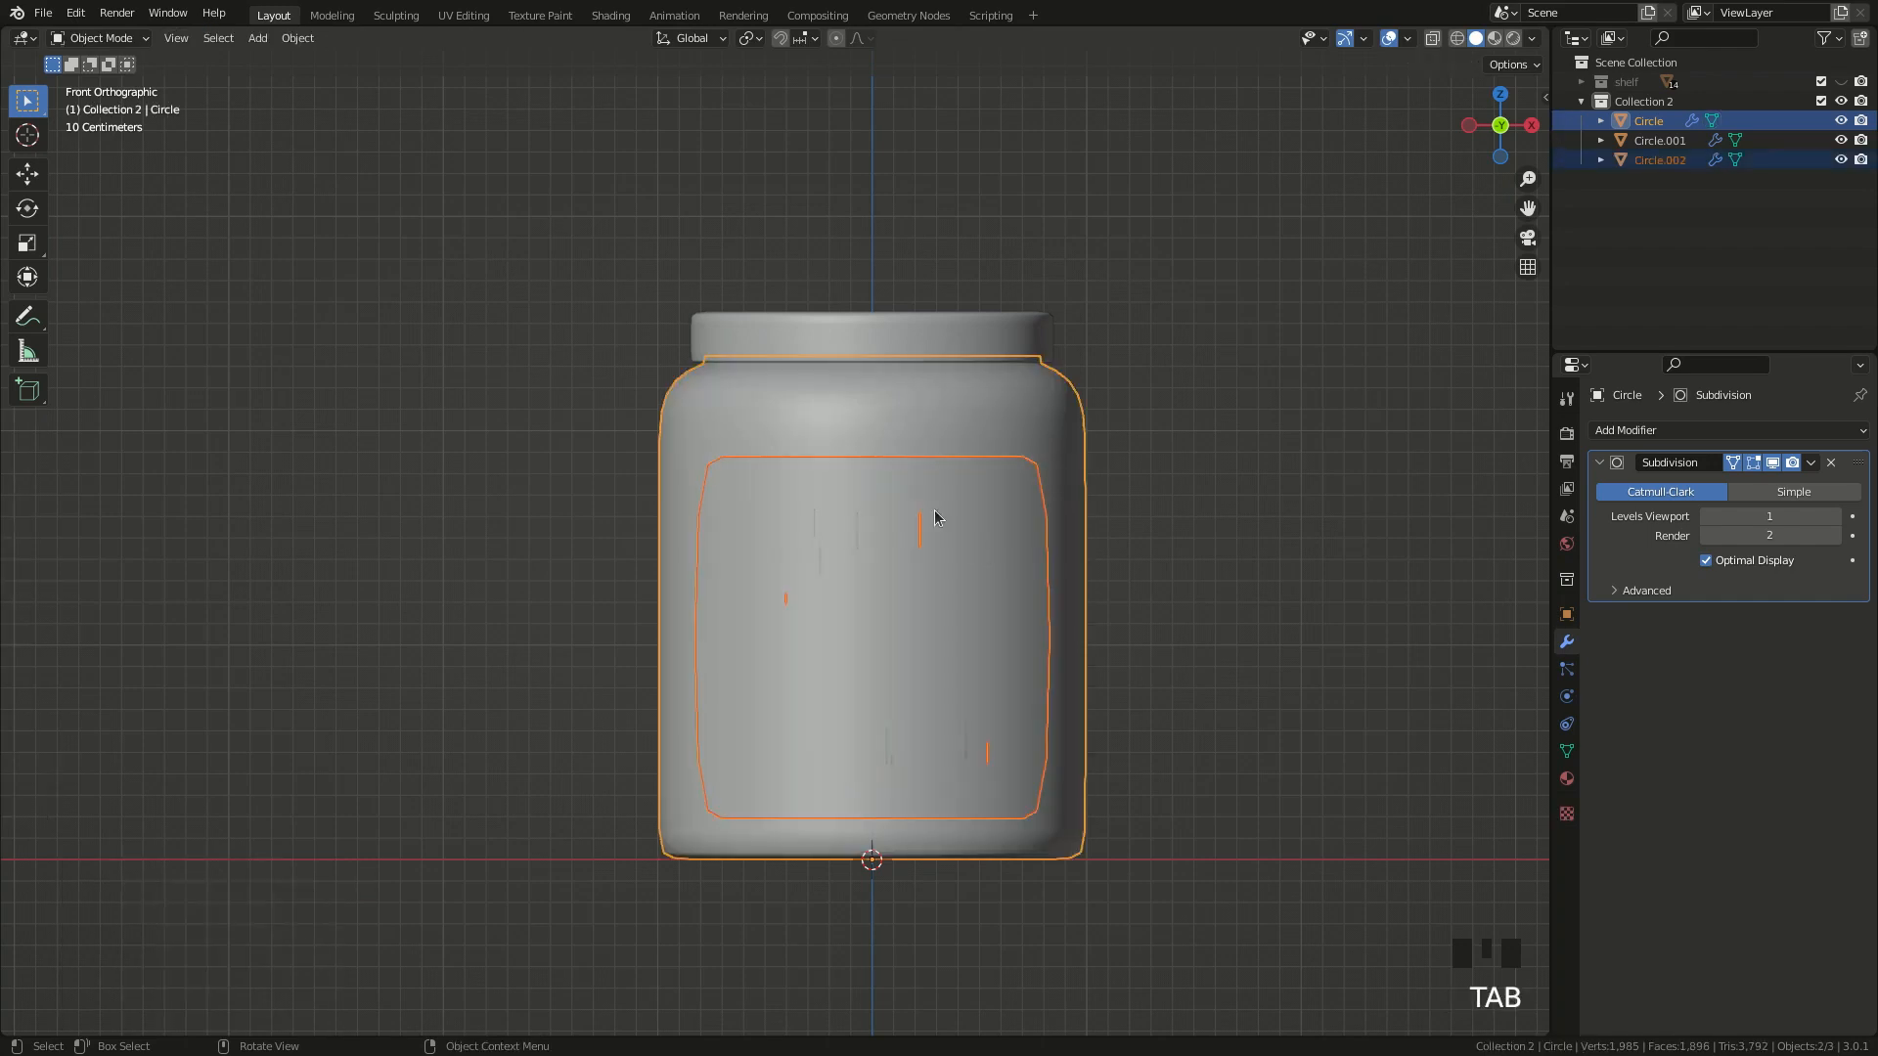
- Move the label panel about 0.009 m along negative Y, just off the jar's front surface
{"action": "left_click", "coordinate": [923, 513]}
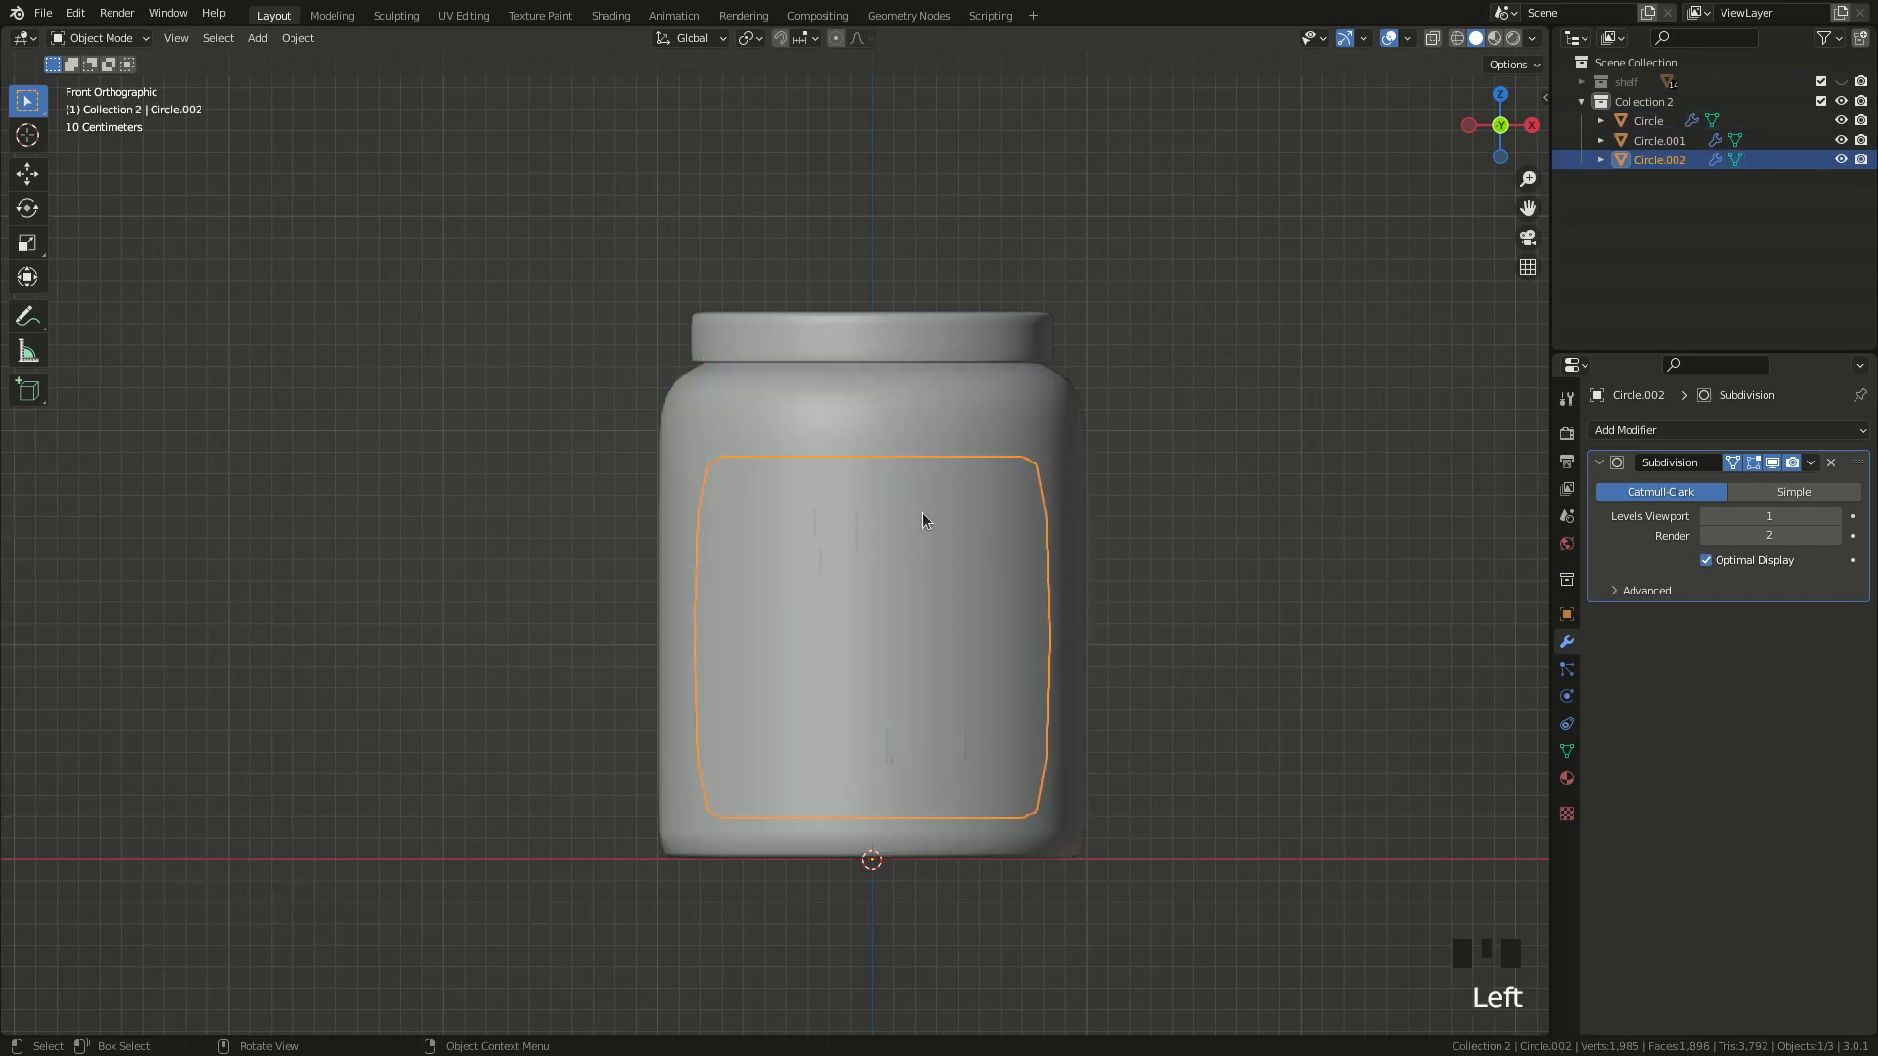
{"action": "left_click", "coordinate": [1531, 125]}
{"action": "key", "text": "g"}
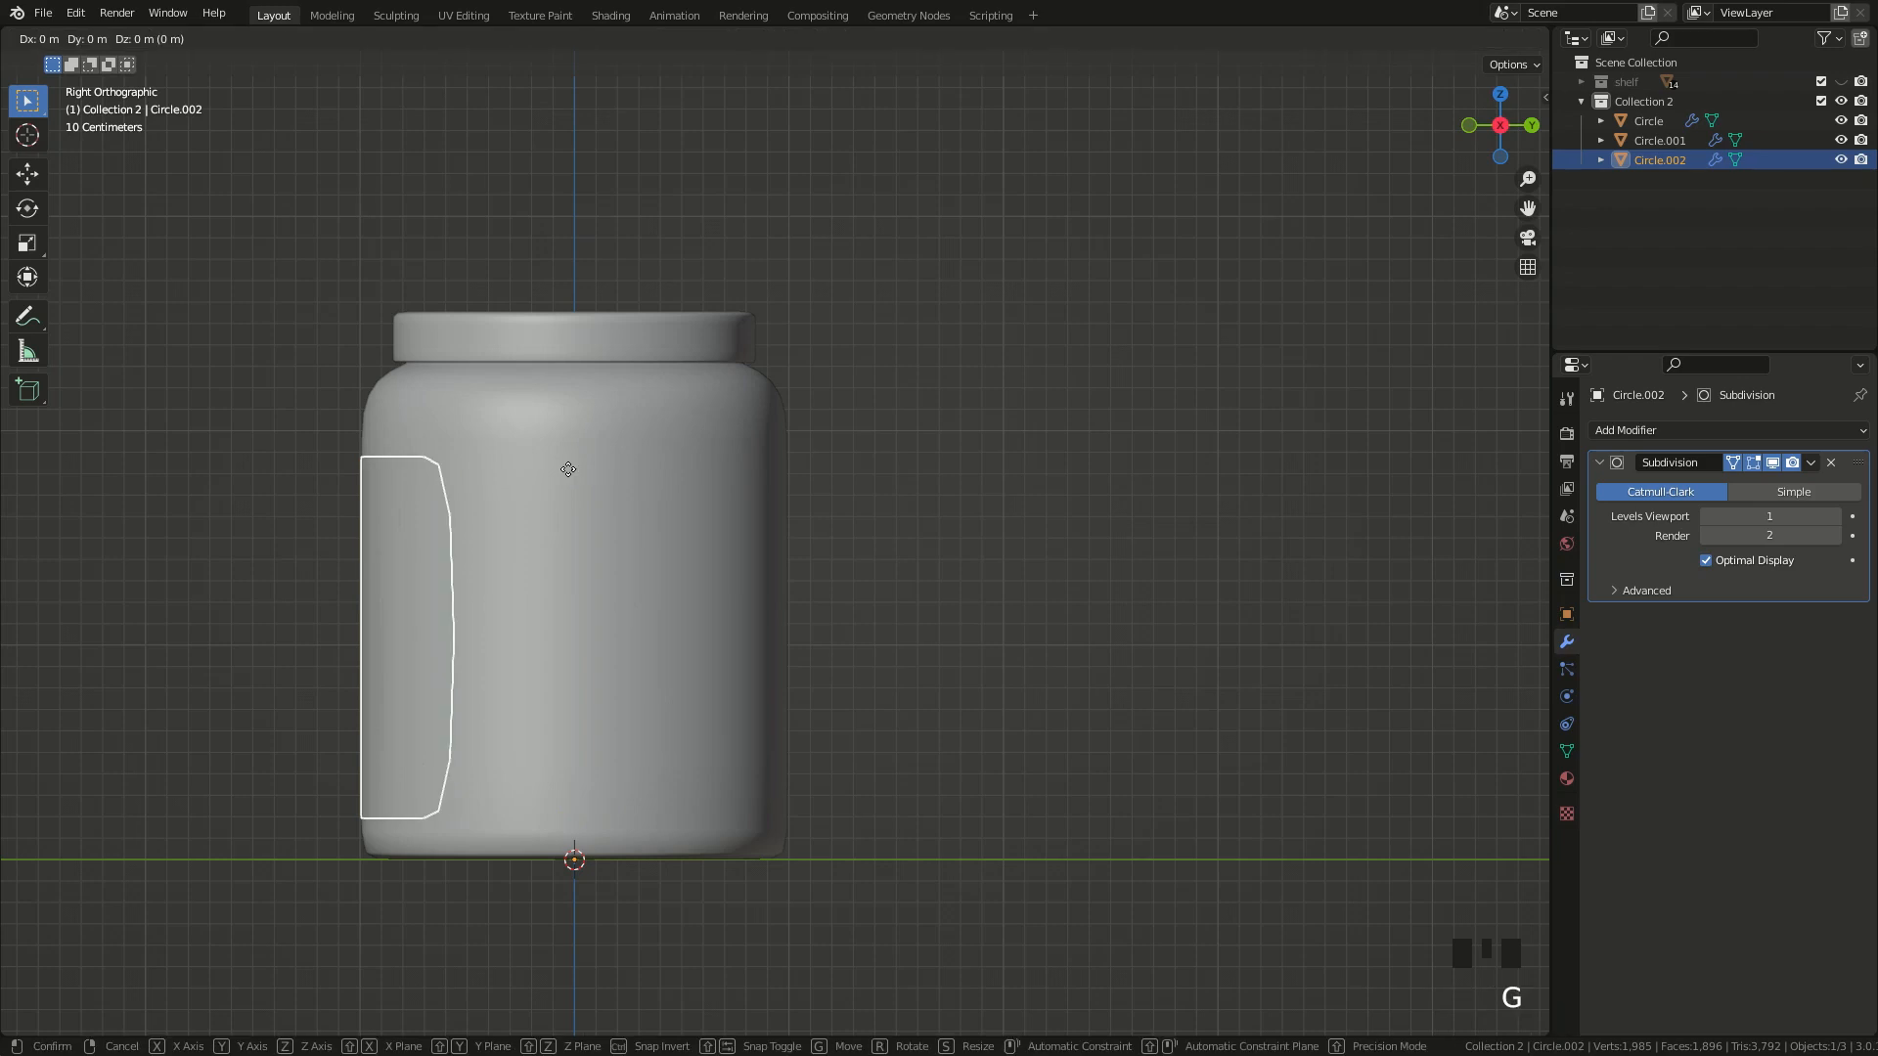
{"action": "left_click", "coordinate": [567, 470]}
- Scale the label to about 0.64 along Z and raise it about 0.49 m to the middle of the jar's front
{"action": "left_click", "coordinate": [1468, 125]}
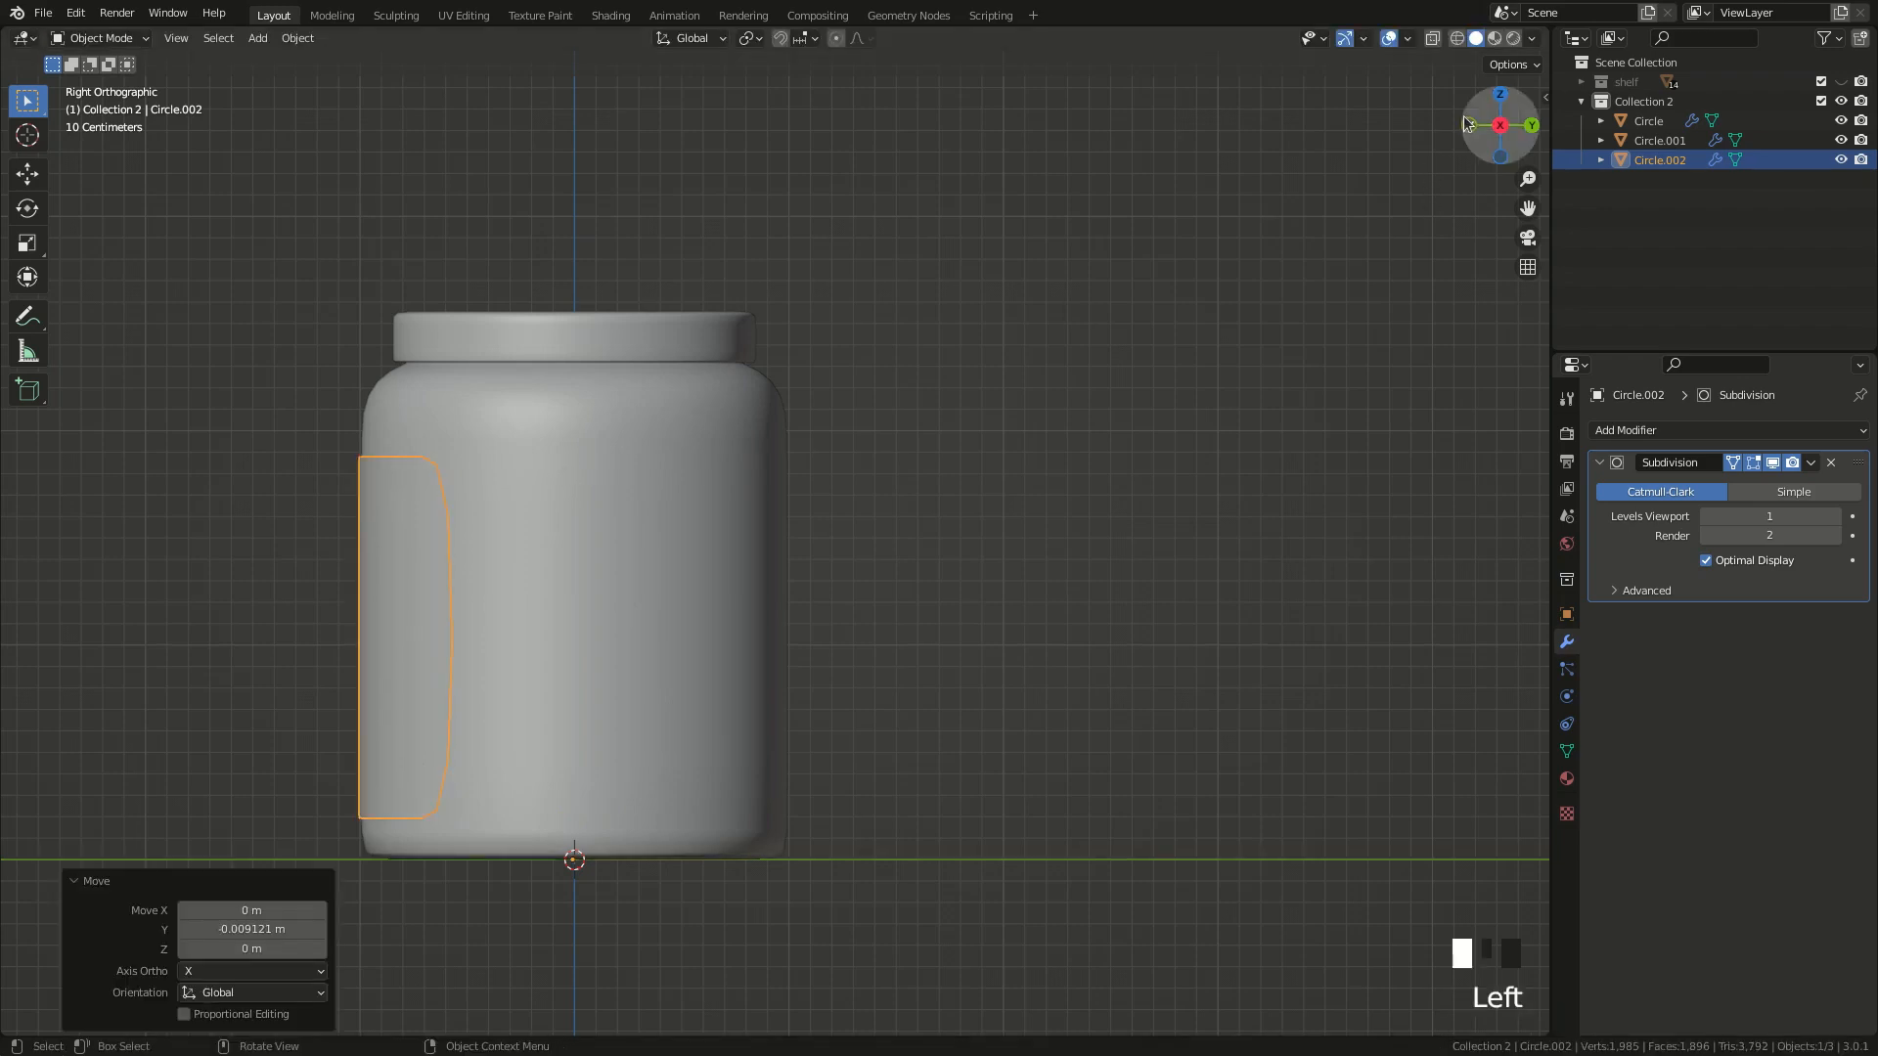
{"action": "key", "text": "s"}
{"action": "key", "text": "z"}
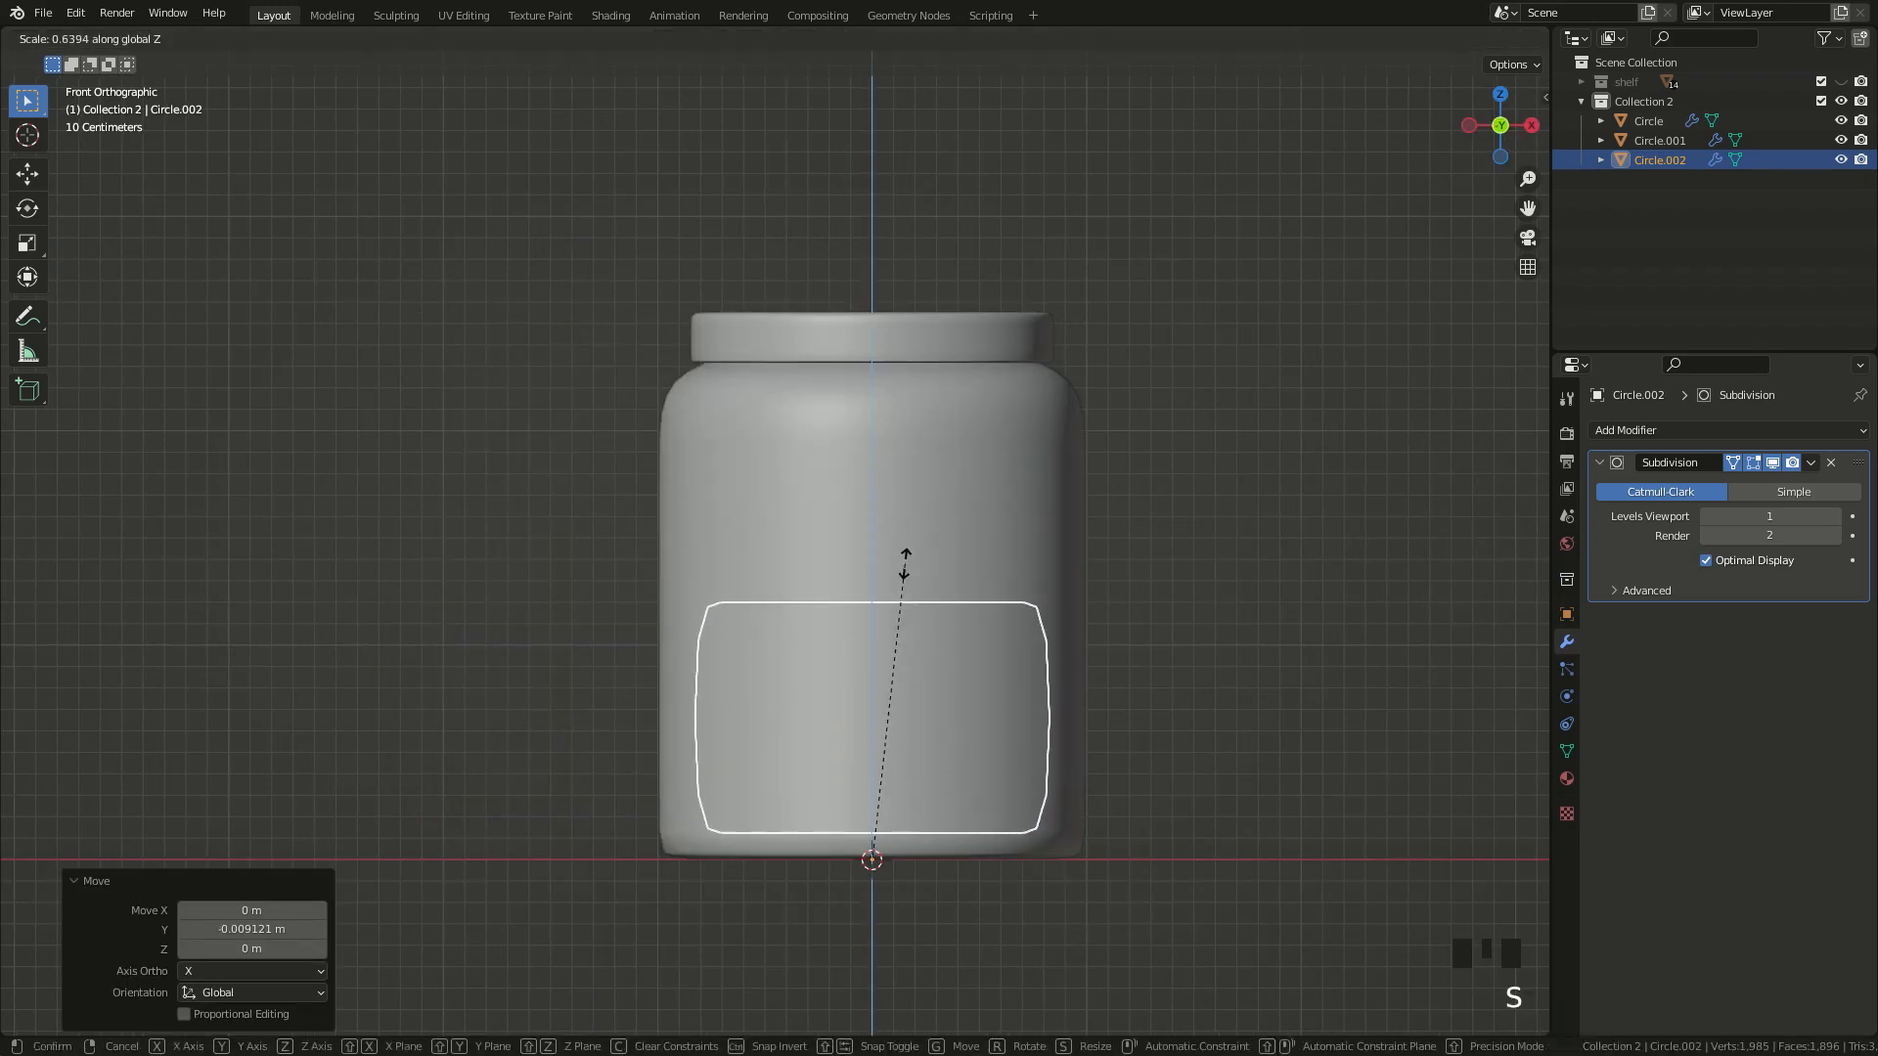
{"action": "left_click", "coordinate": [900, 552]}
{"action": "key", "text": "g"}
{"action": "key", "text": "z"}
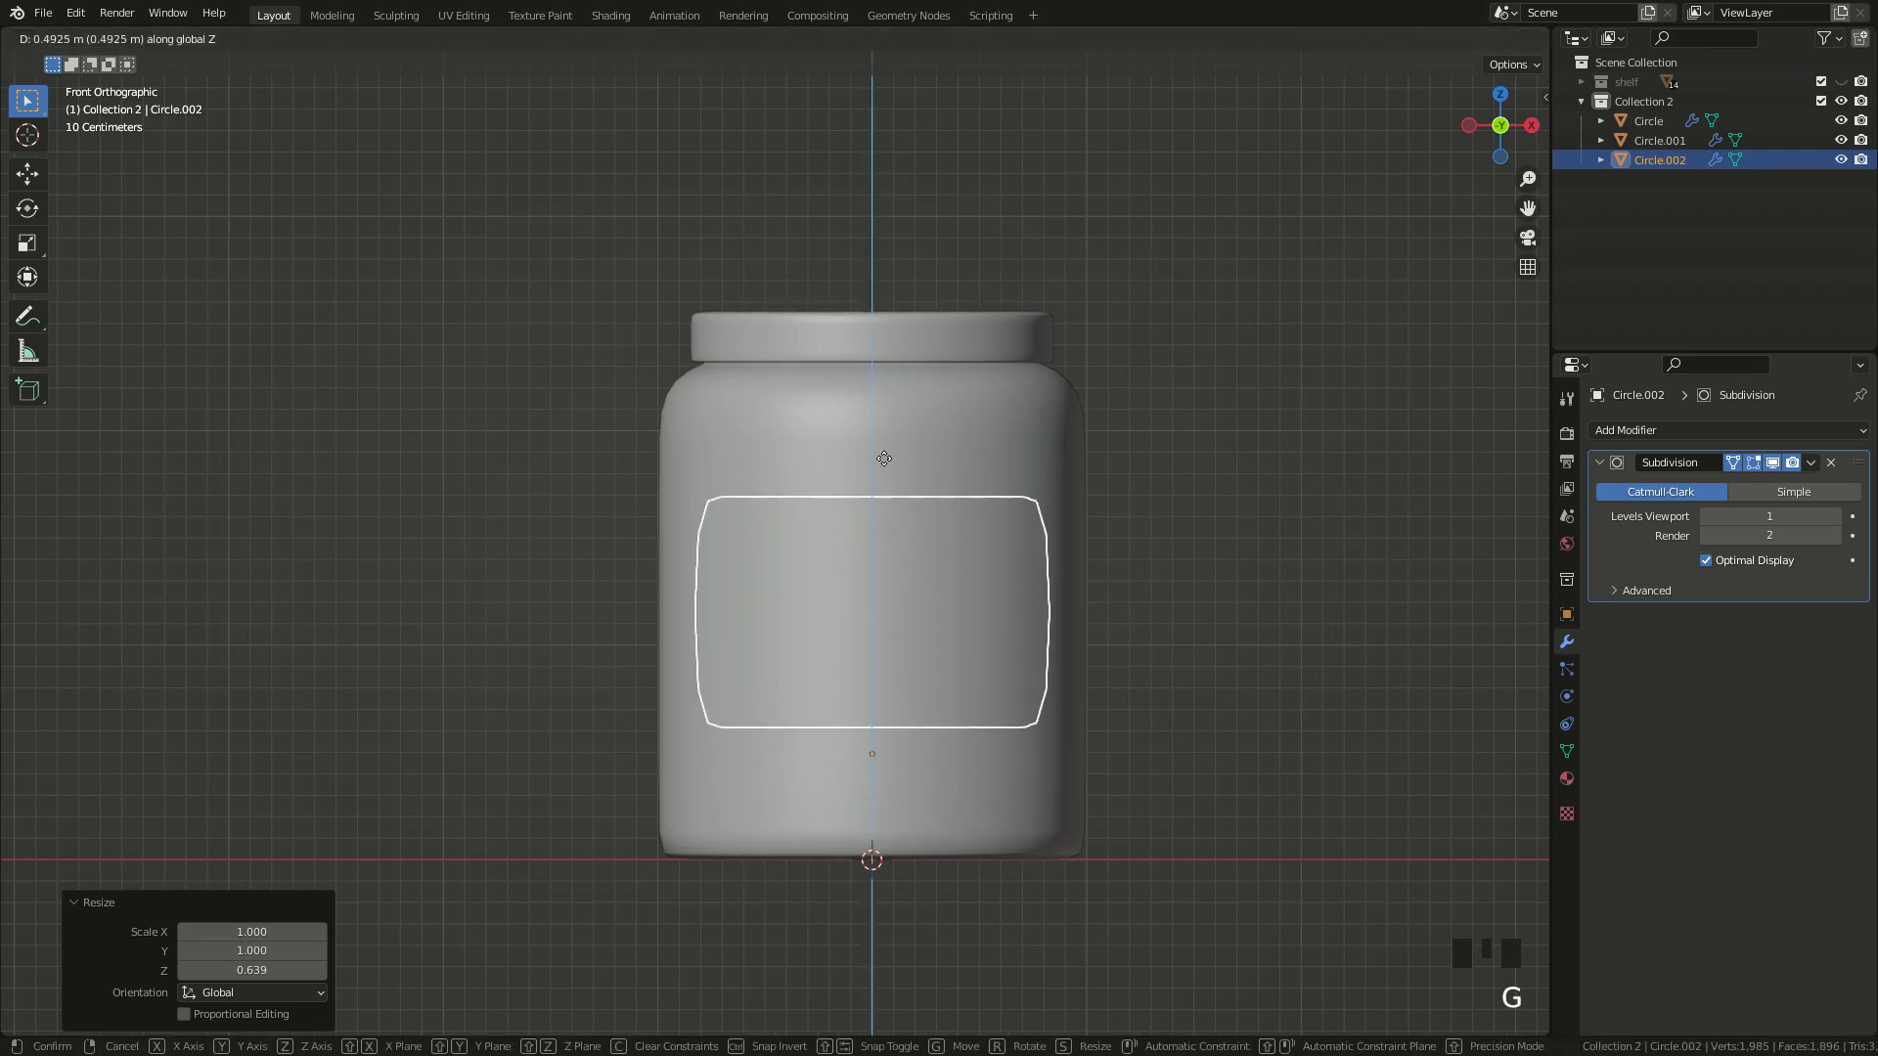
{"action": "left_click", "coordinate": [883, 457]}
{"action": "left_click", "coordinate": [1240, 381]}
{"action": "scroll", "coordinate": [1213, 357], "scroll_direction": "down", "scroll_amount": 1}
{"action": "left_click", "coordinate": [980, 422]}
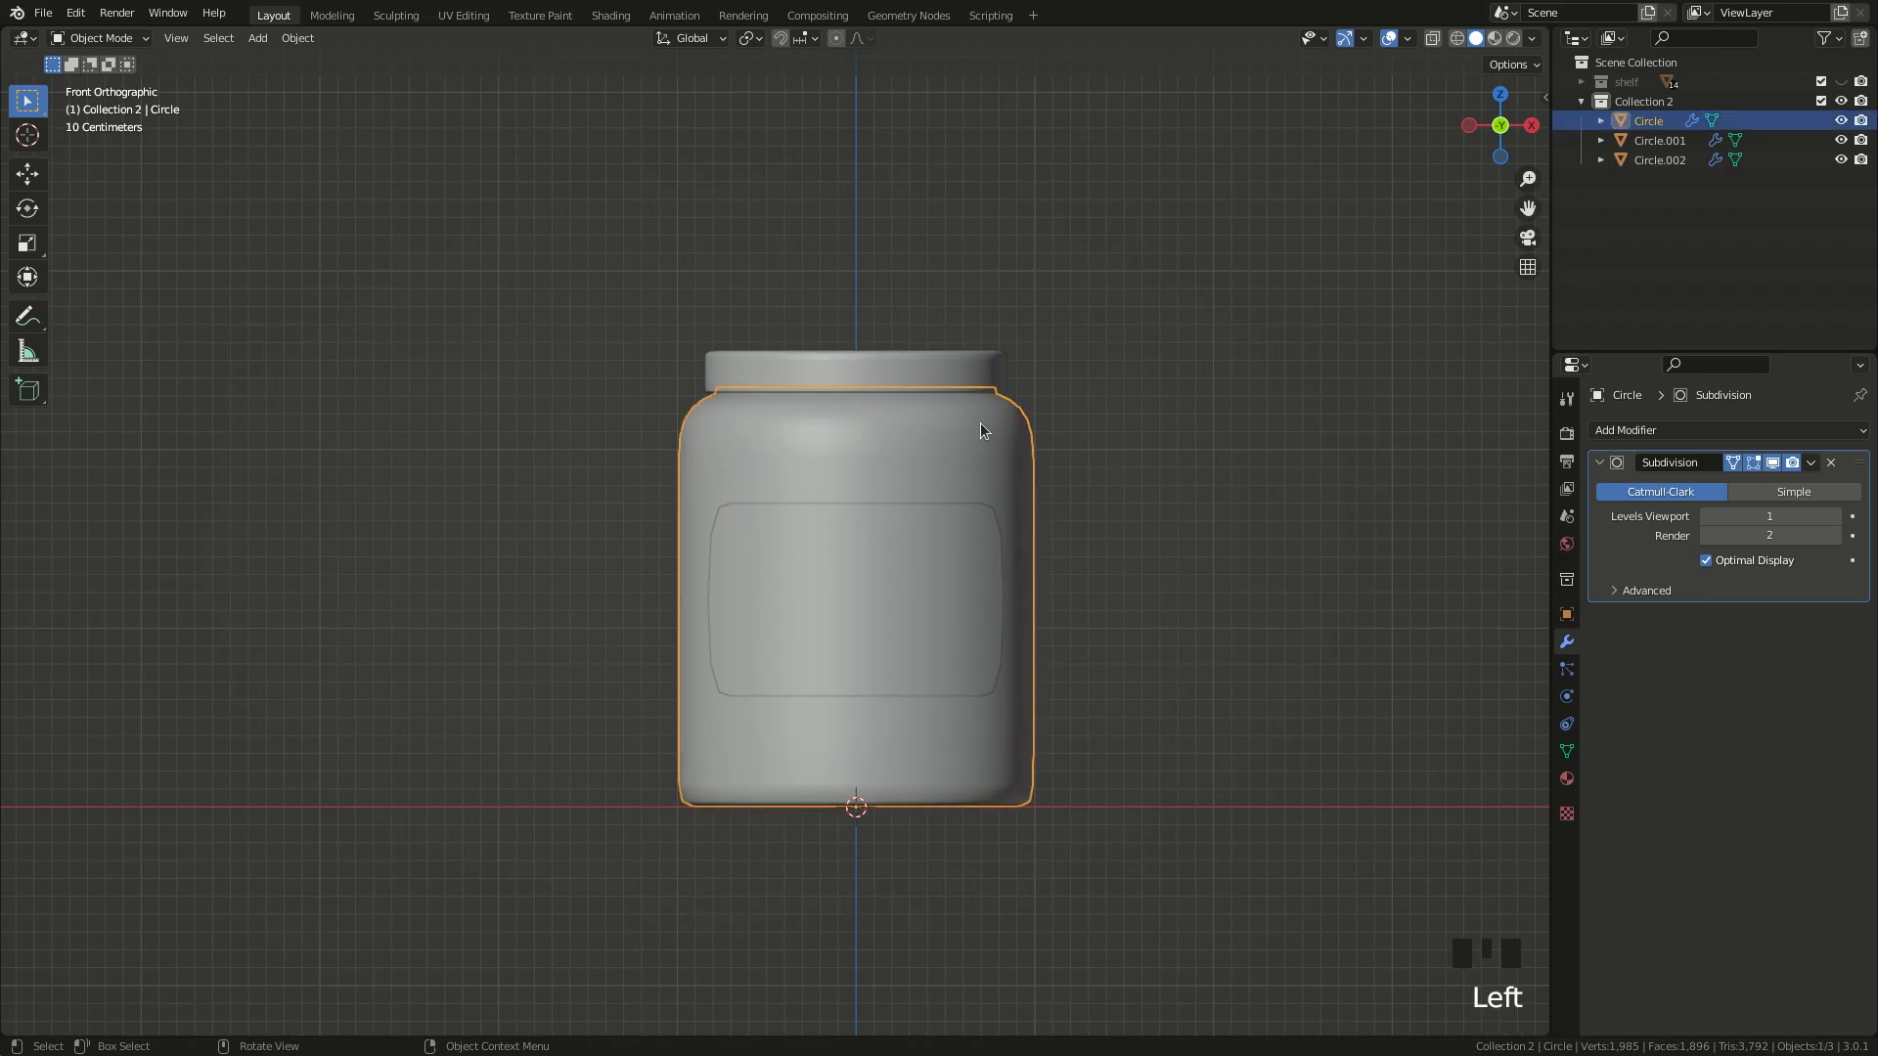
{"action": "left_click", "coordinate": [1214, 463]}
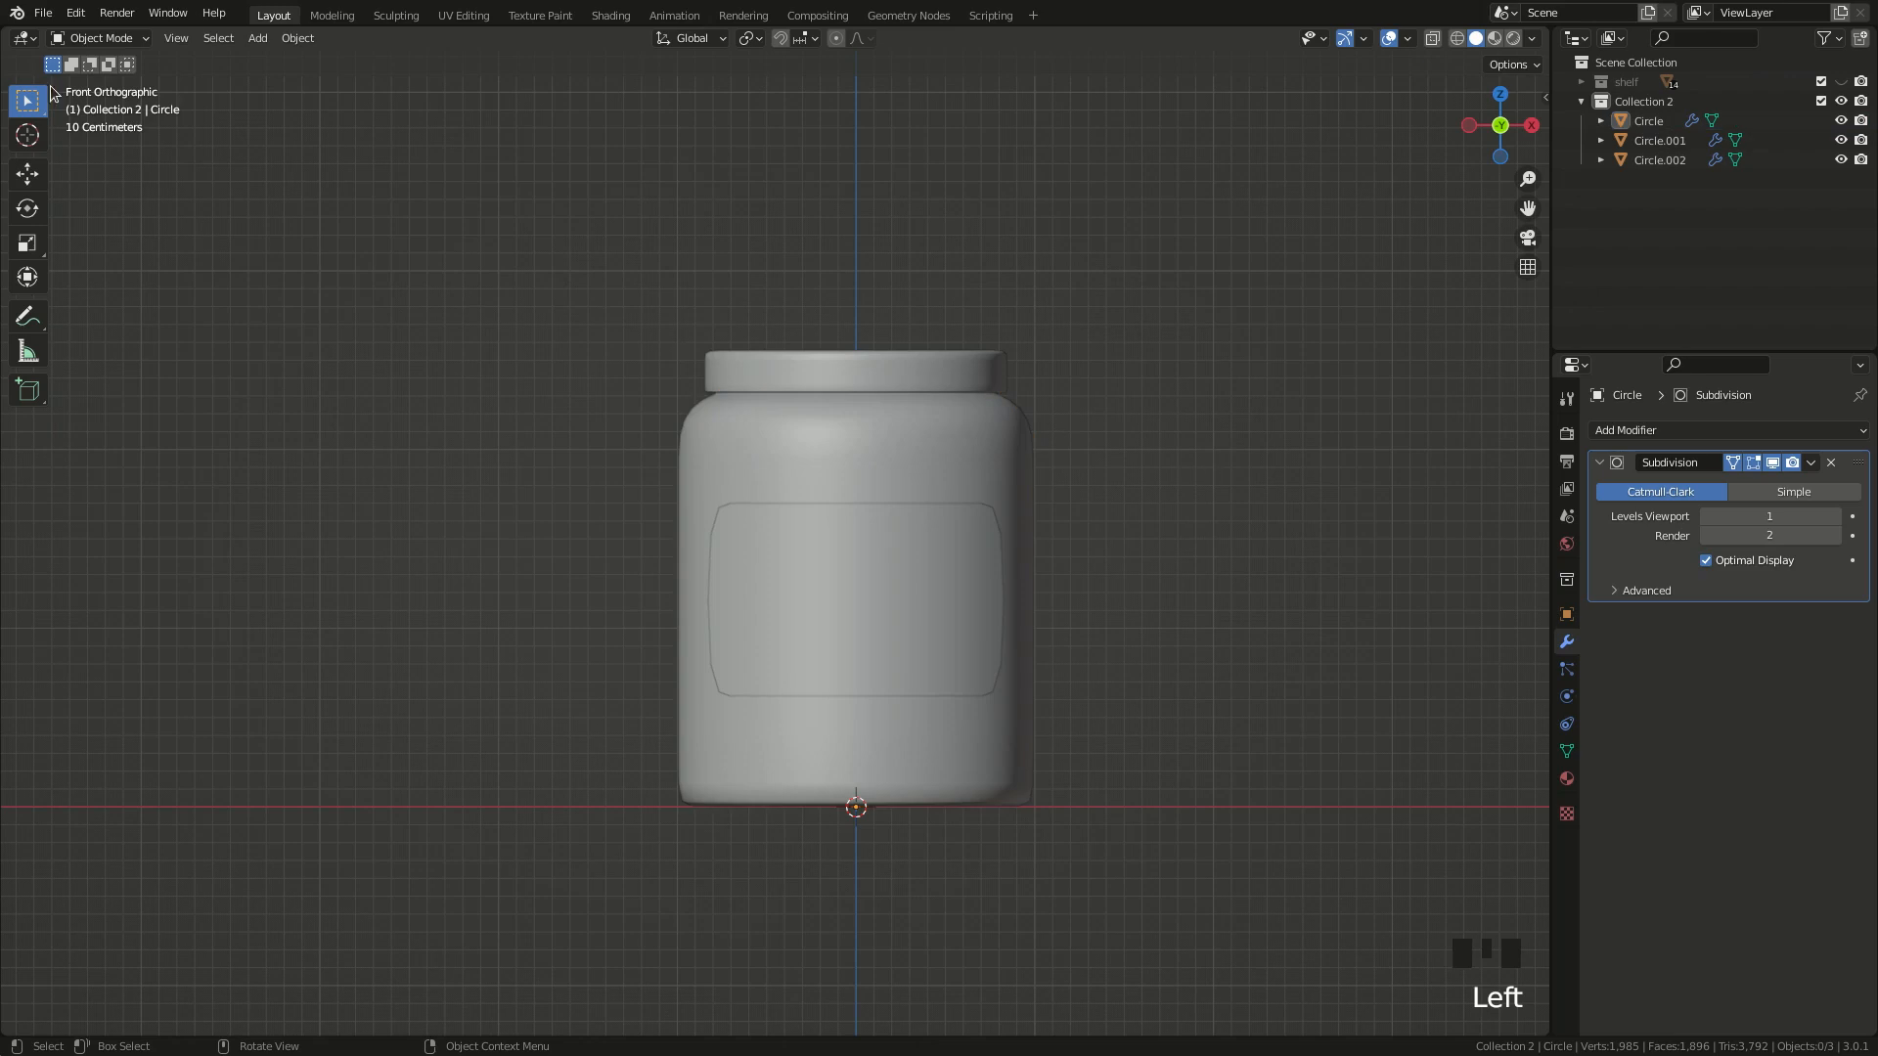
- Split the 3D viewport in two and turn the new area into a Shader Editor with its sidebar hidden
{"action": "left_click_drag", "start_coordinate": [8, 32], "coordinate": [760, 291]}
{"action": "scroll", "coordinate": [1340, 403], "scroll_direction": "up", "scroll_amount": 2}
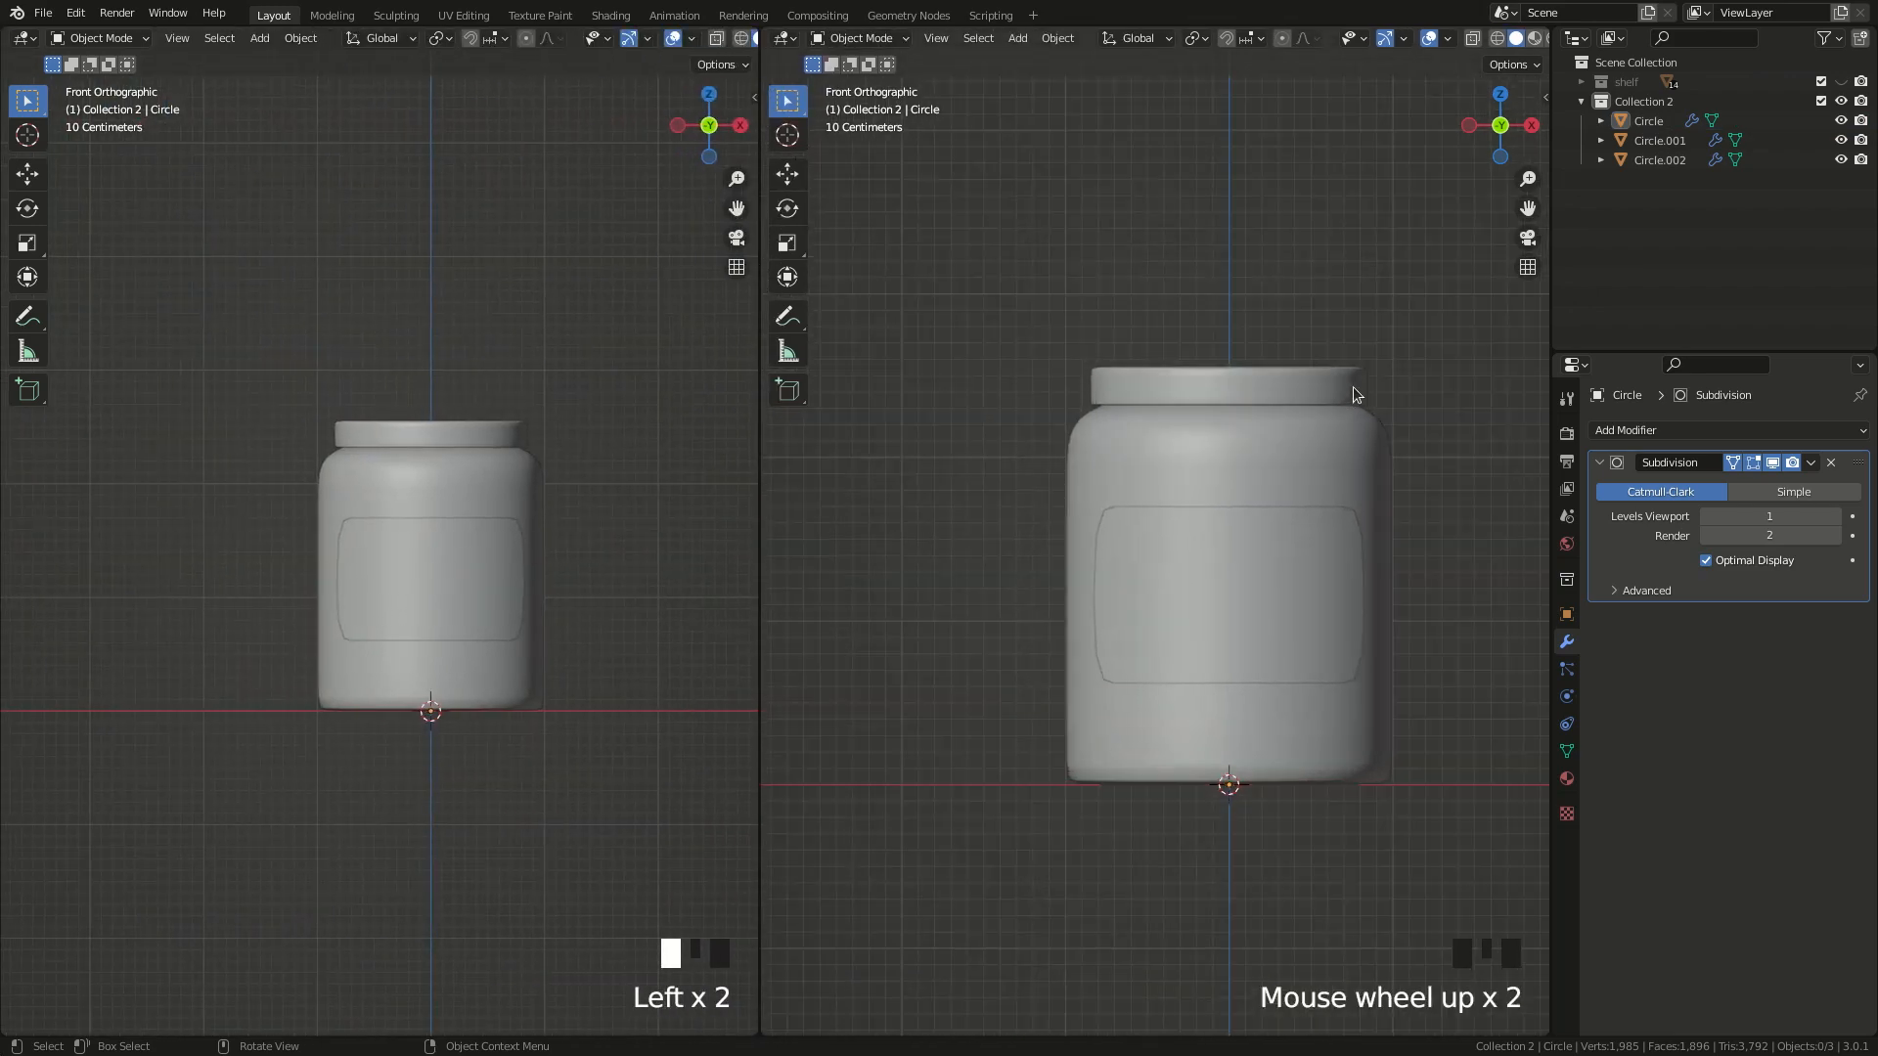
{"action": "left_click", "coordinate": [1509, 199]}
{"action": "left_click_drag", "start_coordinate": [1521, 208], "coordinate": [1467, 200]}
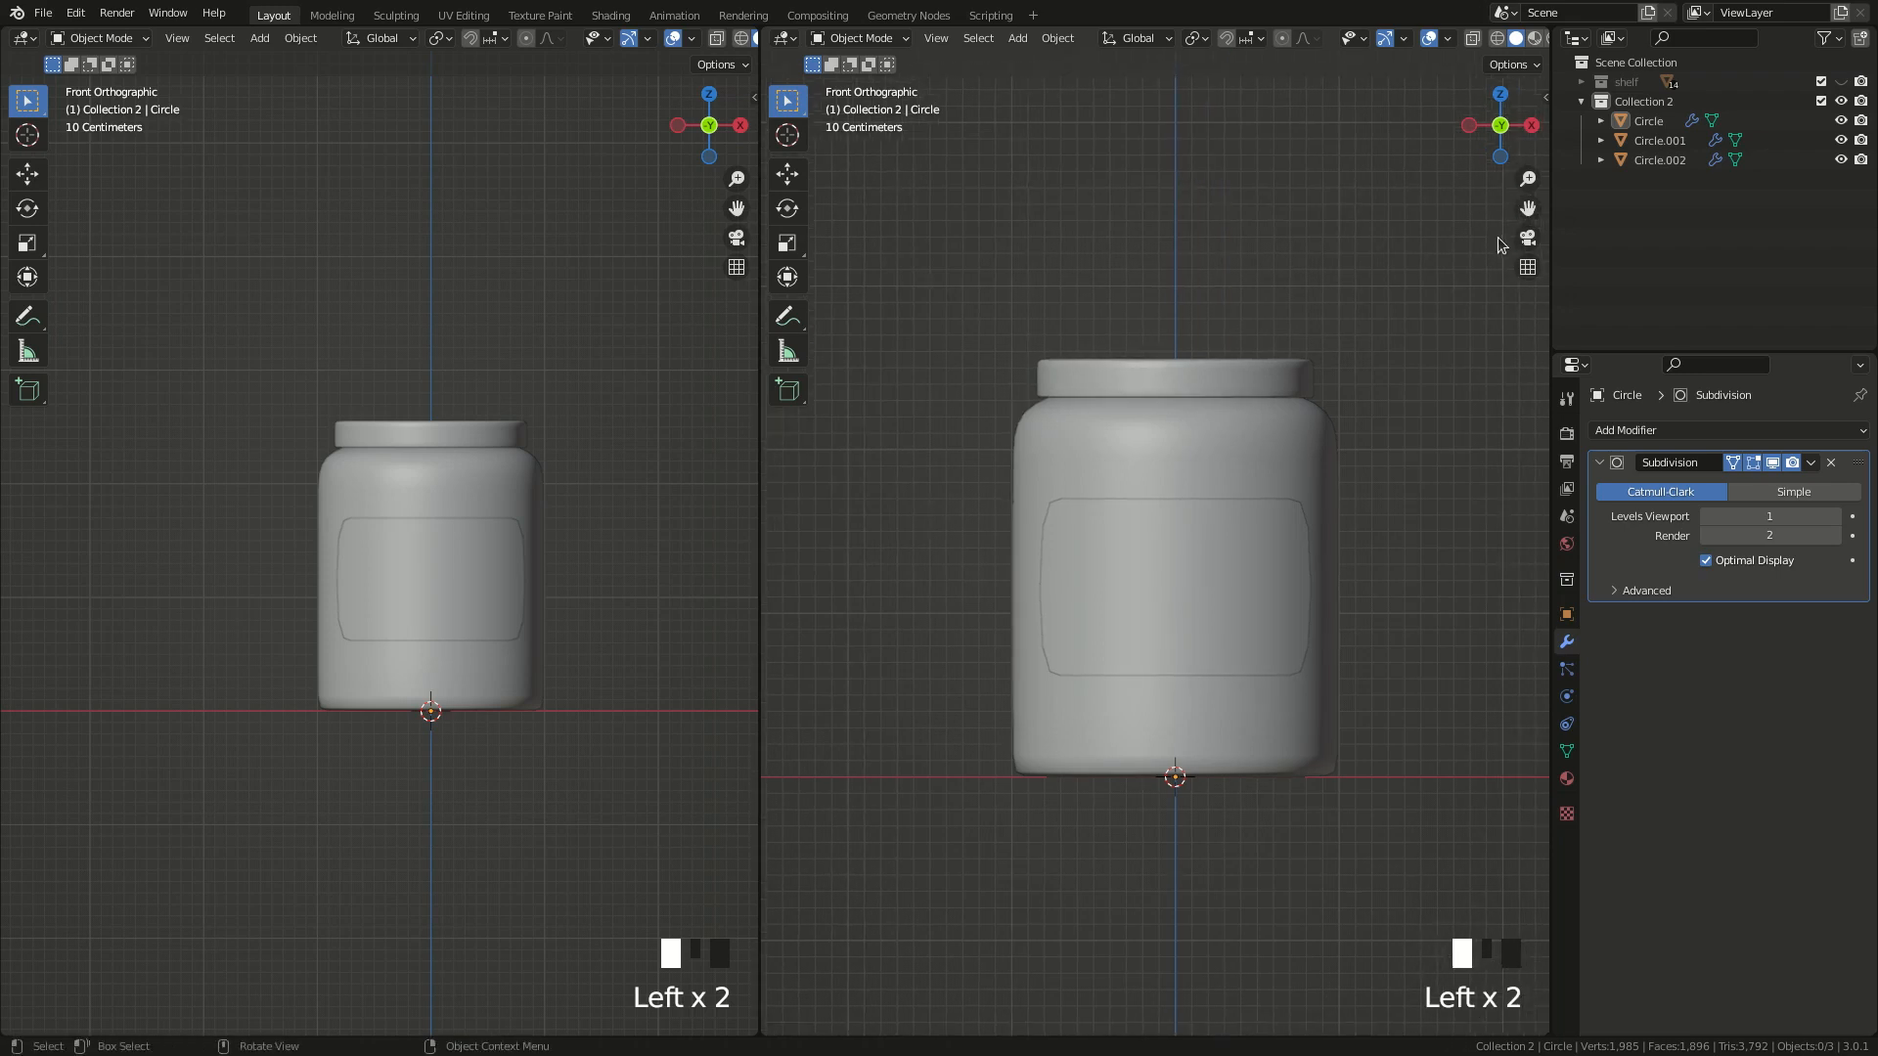
{"action": "scroll", "coordinate": [1491, 248], "scroll_direction": "up", "scroll_amount": 1}
{"action": "left_click", "coordinate": [26, 42]}
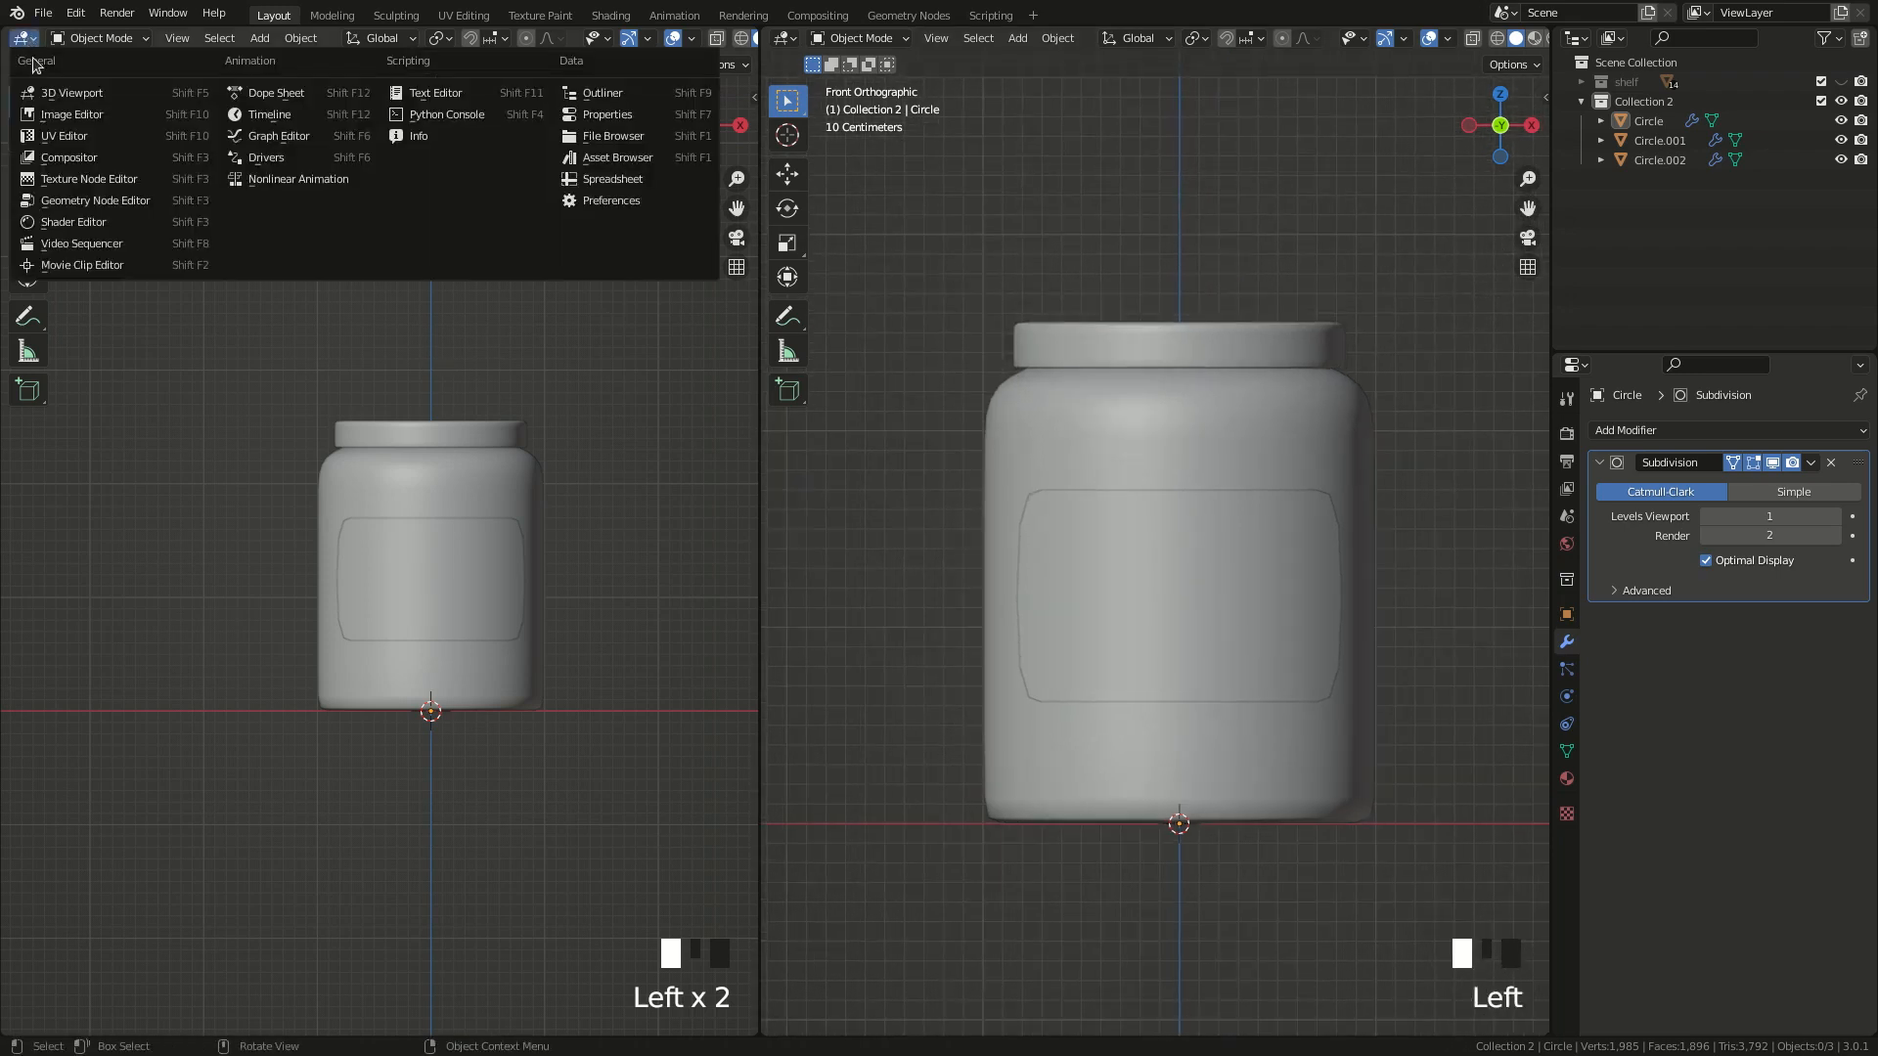
{"action": "left_click", "coordinate": [64, 223]}
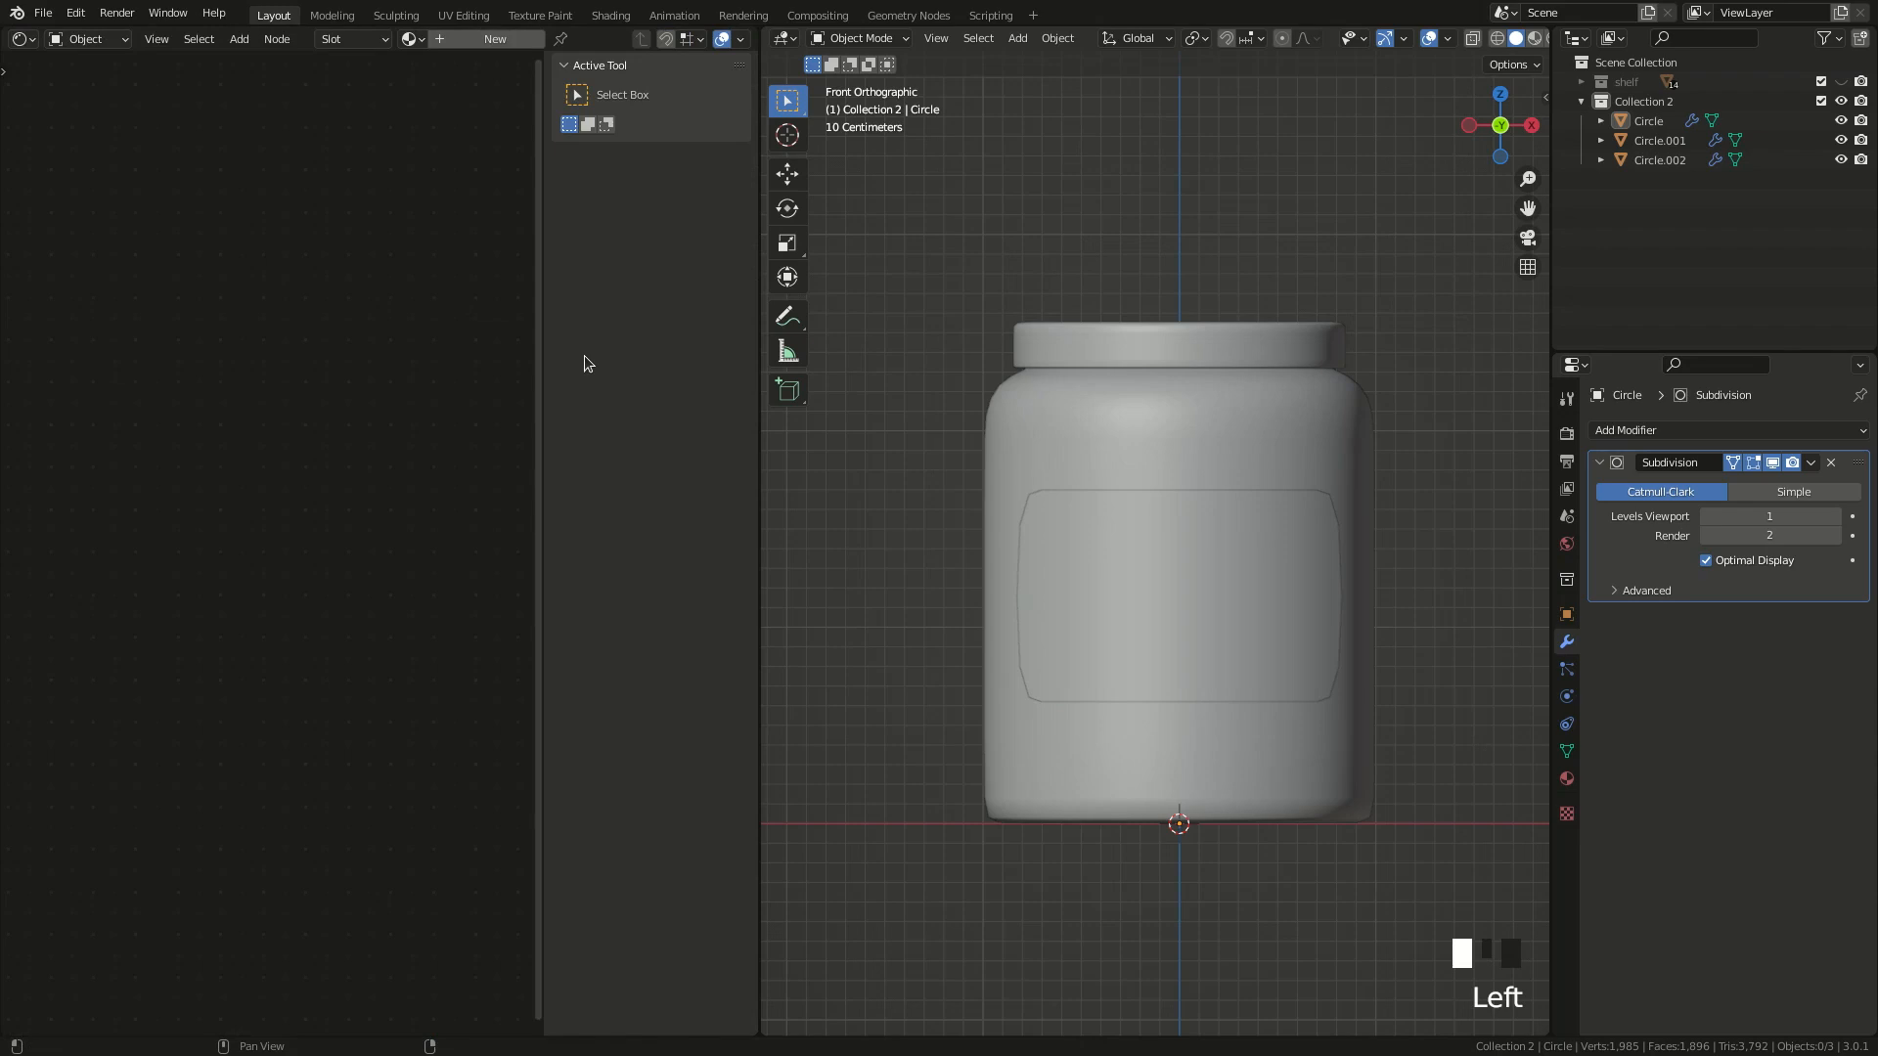
{"action": "key", "text": "n"}
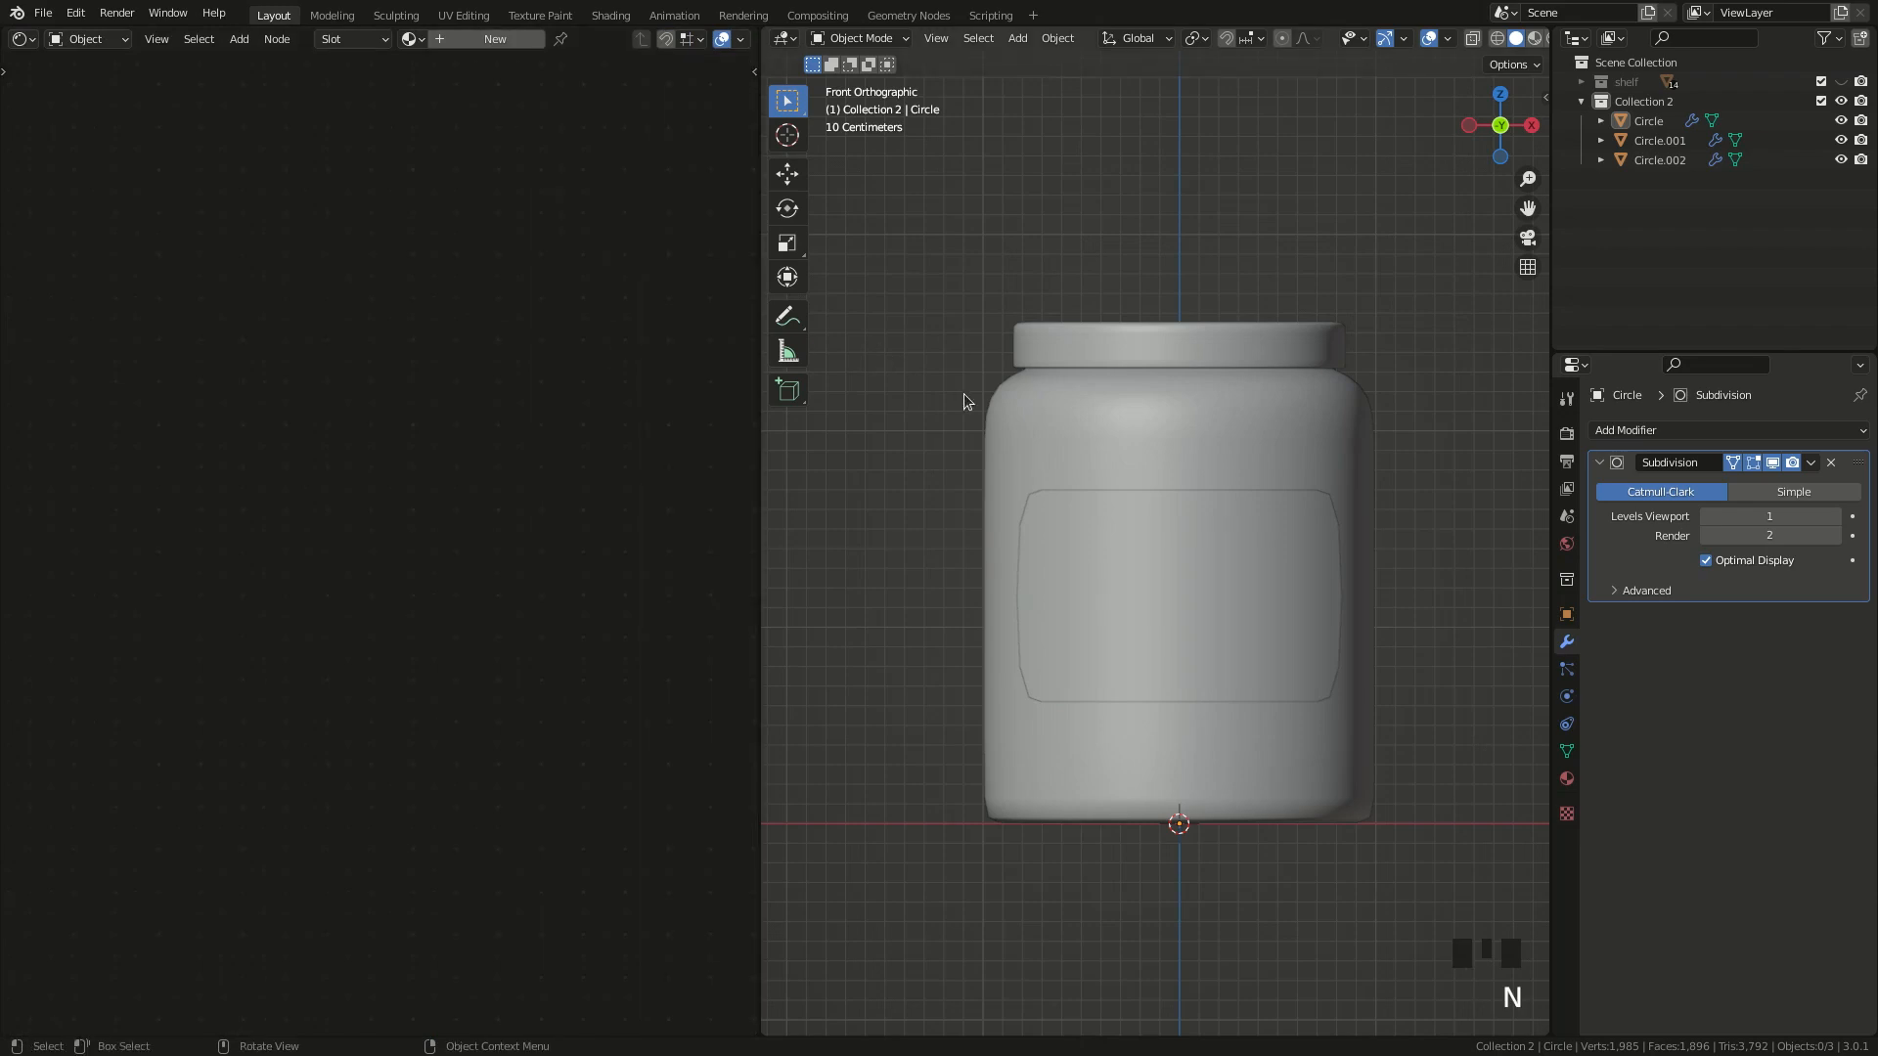
- Give the jar body a new material and replace its Principled BSDF with a Glass BSDF node
{"action": "left_click", "coordinate": [999, 409]}
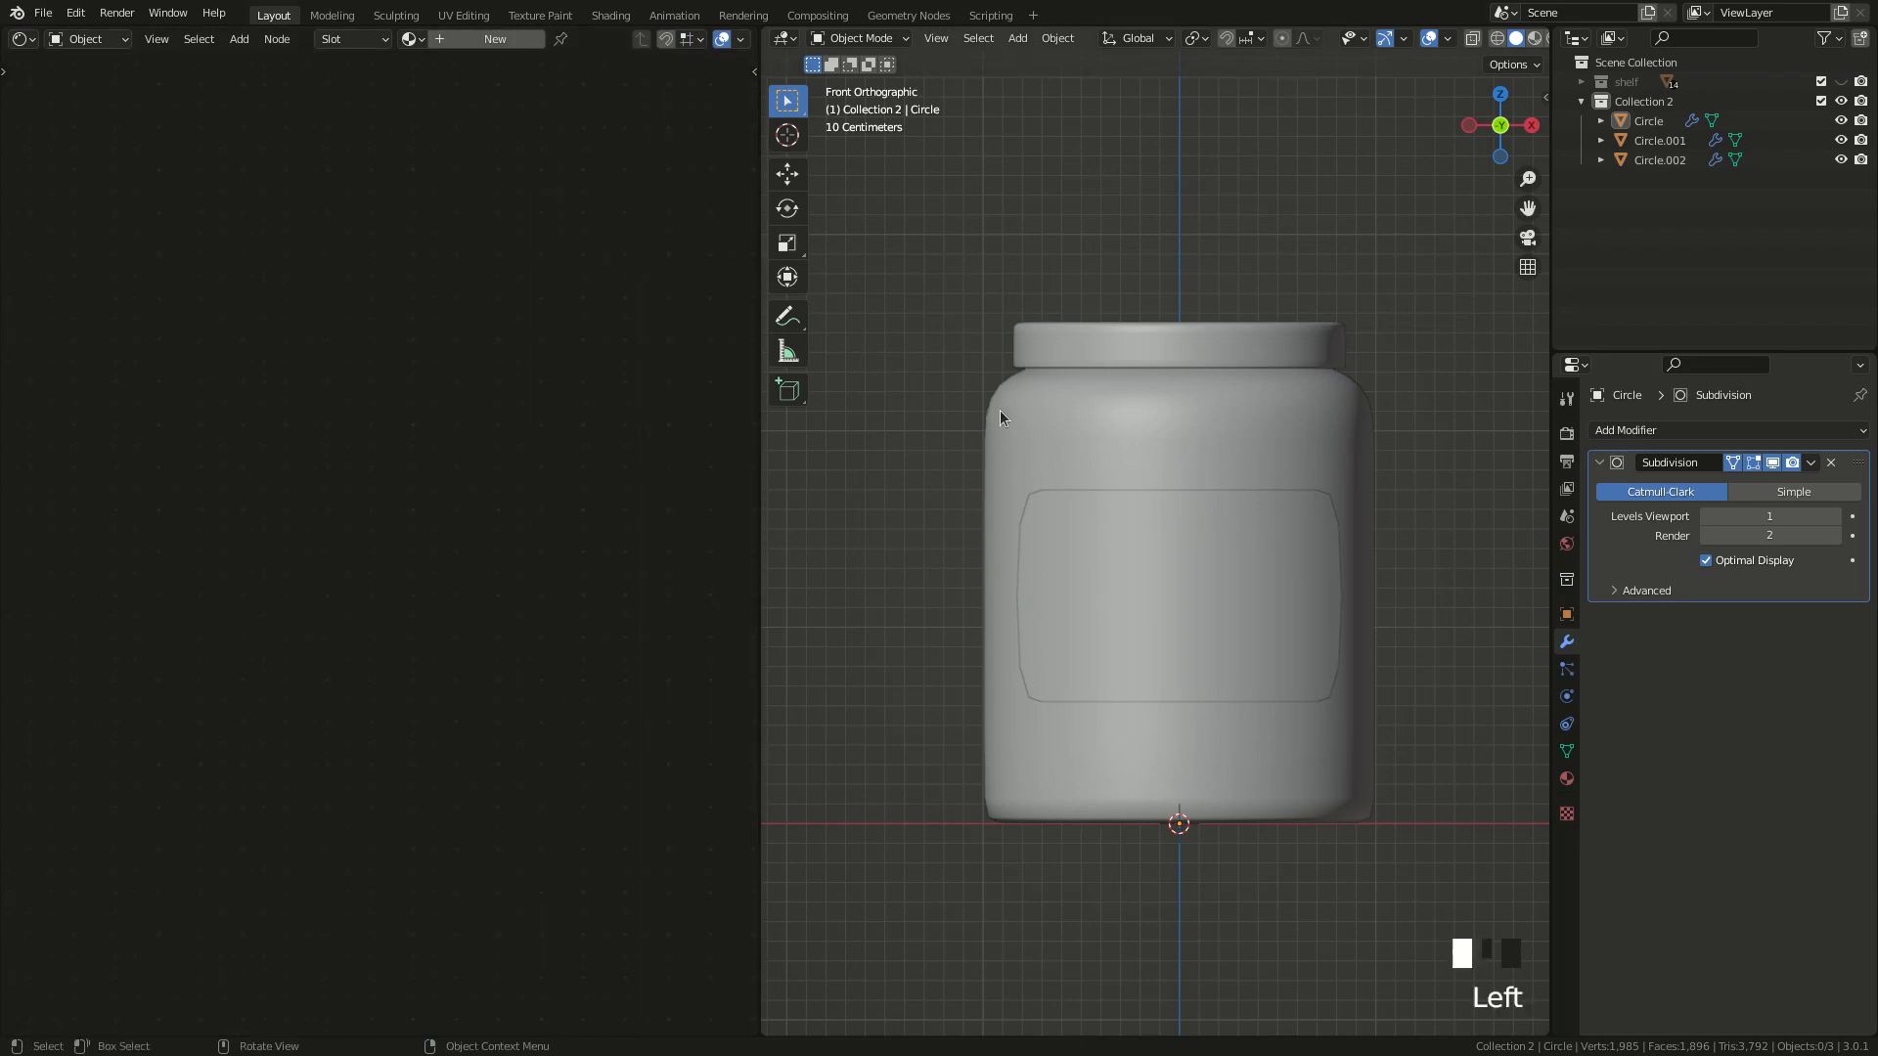
{"action": "left_click", "coordinate": [492, 40]}
{"action": "left_click", "coordinate": [304, 529]}
{"action": "left_click", "coordinate": [268, 532]}
{"action": "key", "text": "shift+a"}
{"action": "mouse_move", "coordinate": [269, 532]}
{"action": "type", "text": "g"}
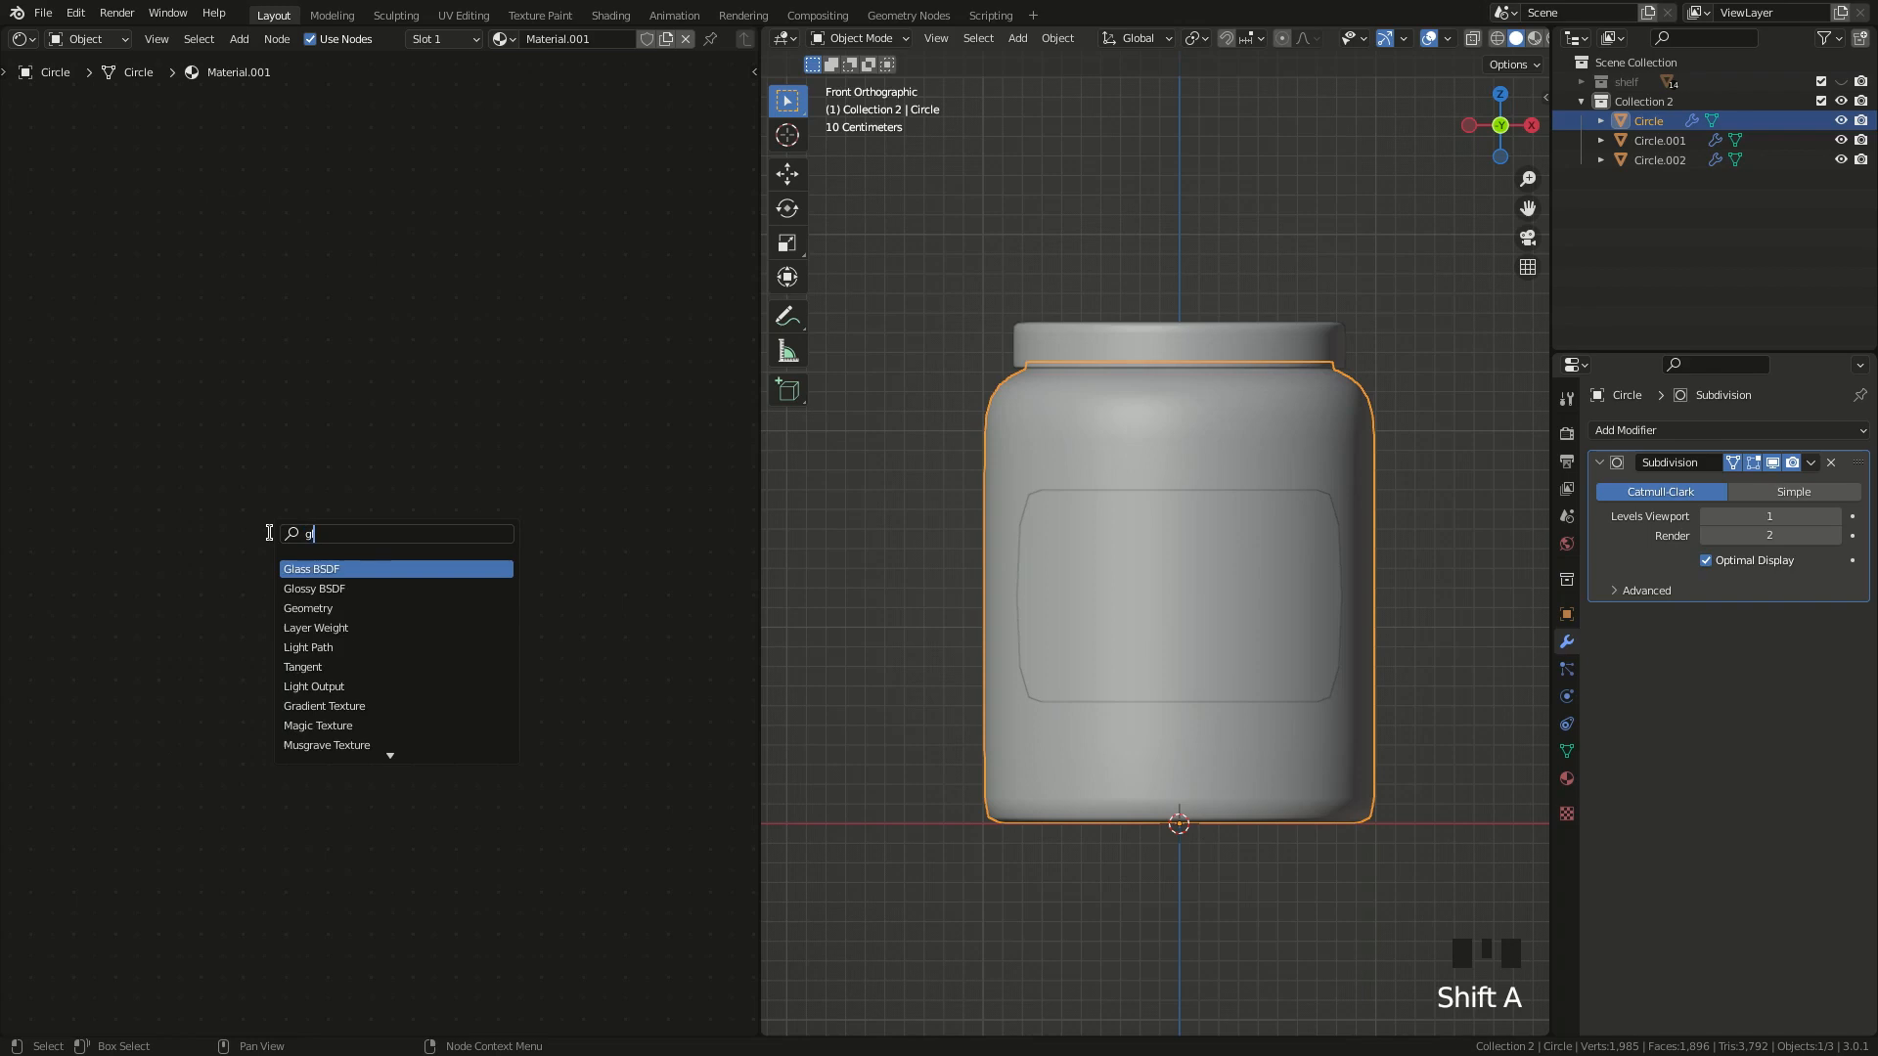
{"action": "left_click", "coordinate": [310, 568]}
{"action": "left_click", "coordinate": [349, 652]}
- Add a Transparent BSDF node below the Glass BSDF in the jar's material
{"action": "left_click", "coordinate": [337, 667]}
{"action": "key", "text": "shift+a"}
{"action": "mouse_move", "coordinate": [331, 665]}
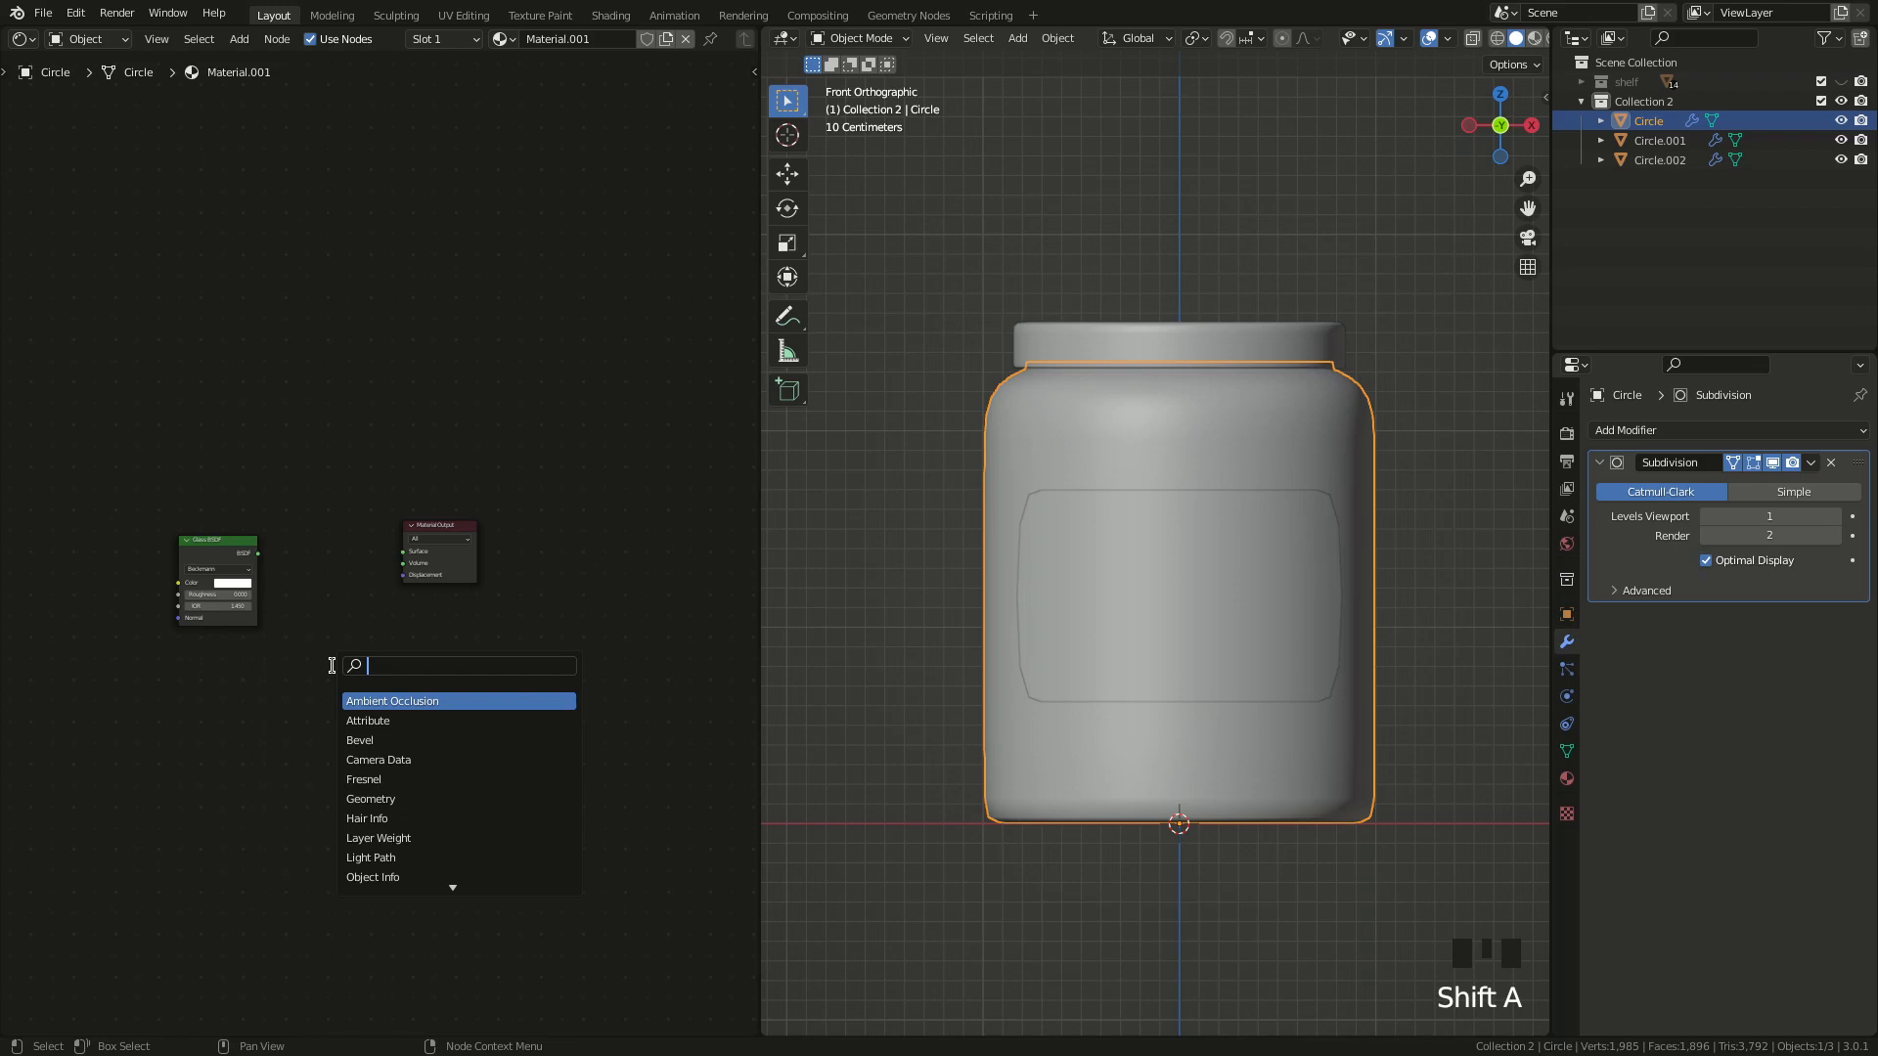
{"action": "type", "text": "tra"}
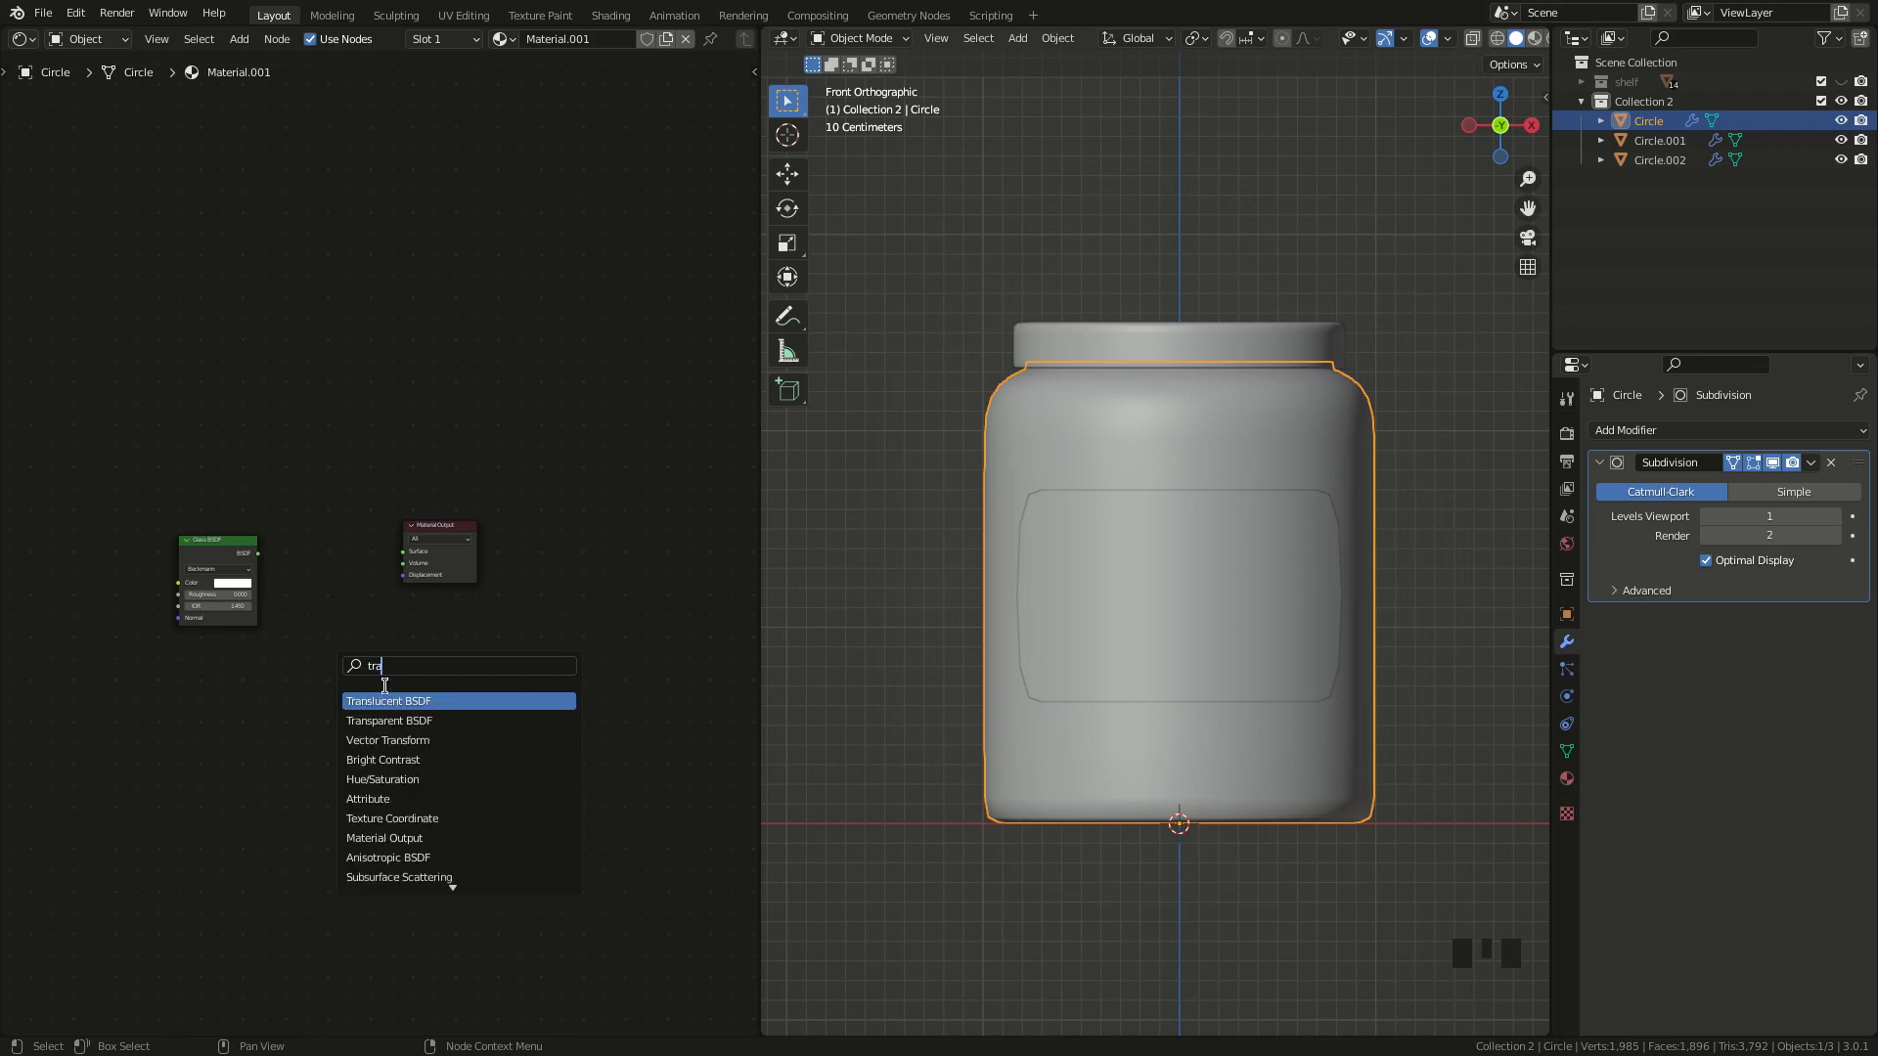
{"action": "left_click", "coordinate": [390, 720]}
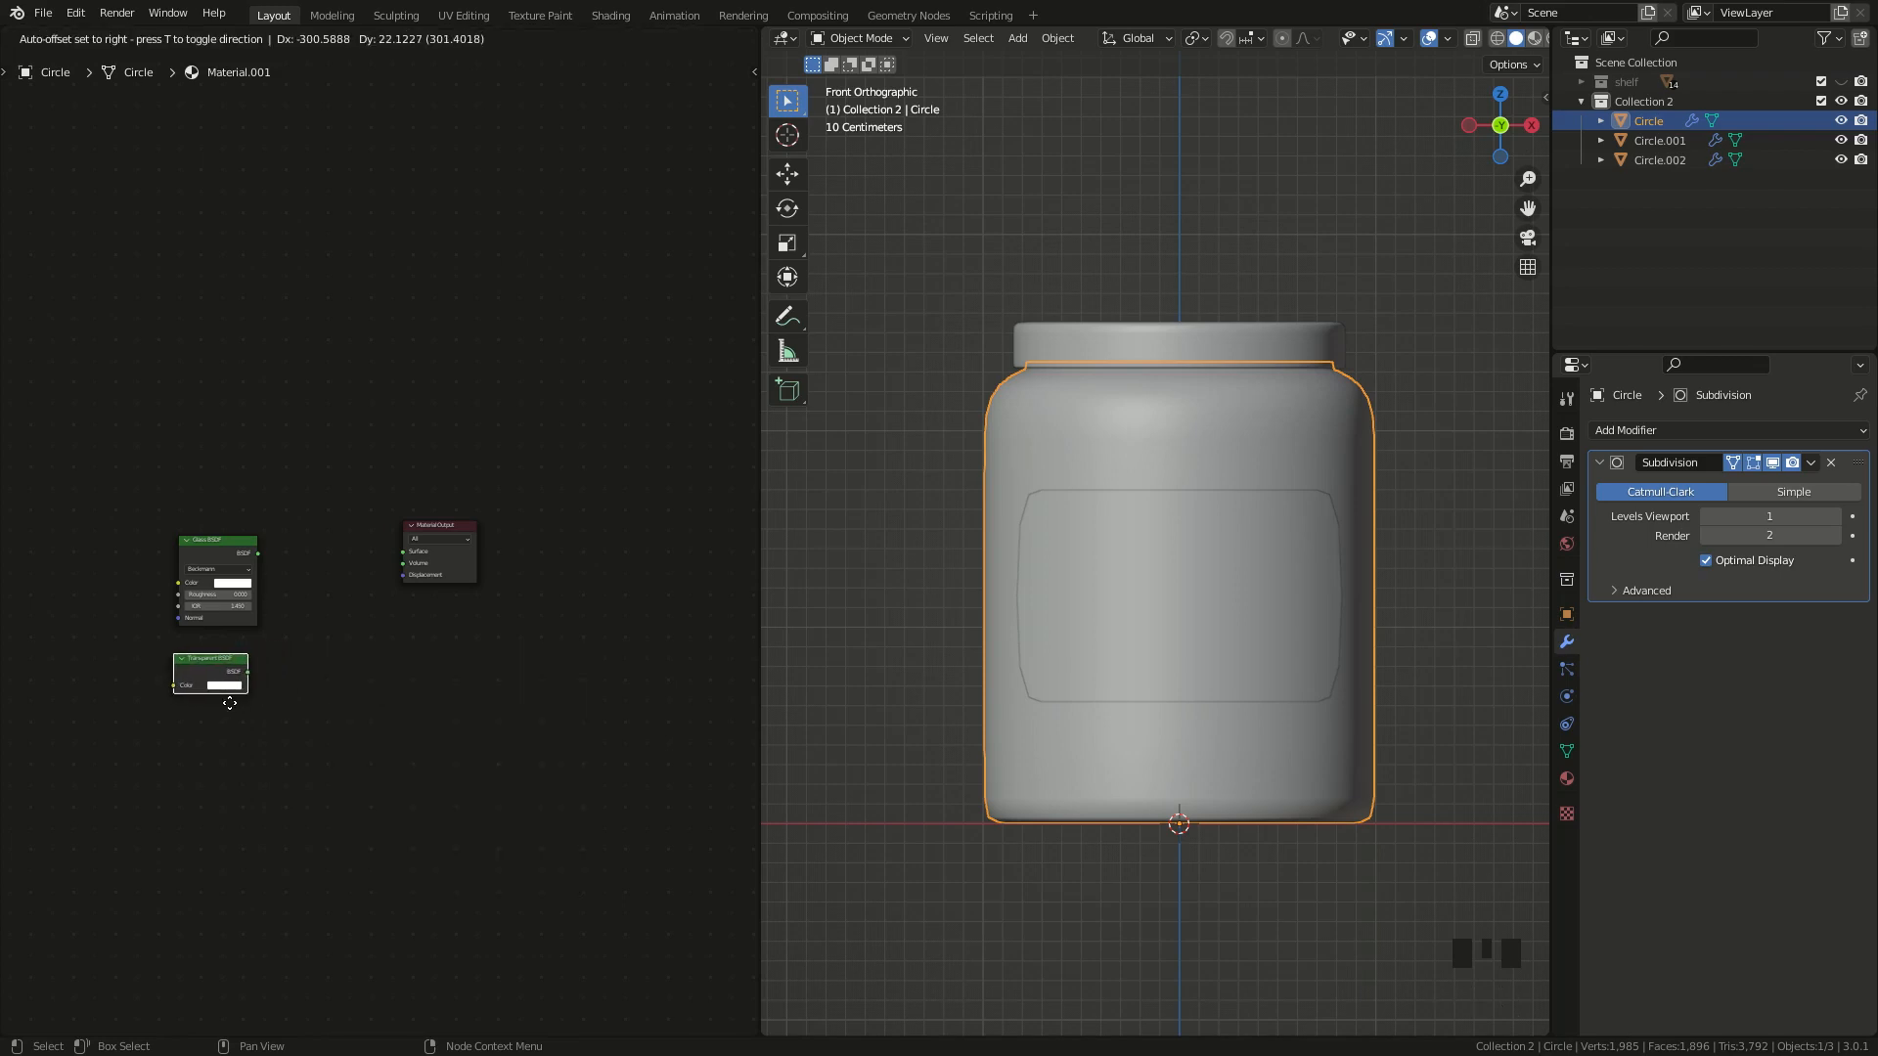
{"action": "left_click", "coordinate": [230, 702]}
- Add a Mix Shader node between the two BSDF nodes and the Material Output
{"action": "left_click", "coordinate": [341, 637]}
{"action": "key", "text": "shift+a"}
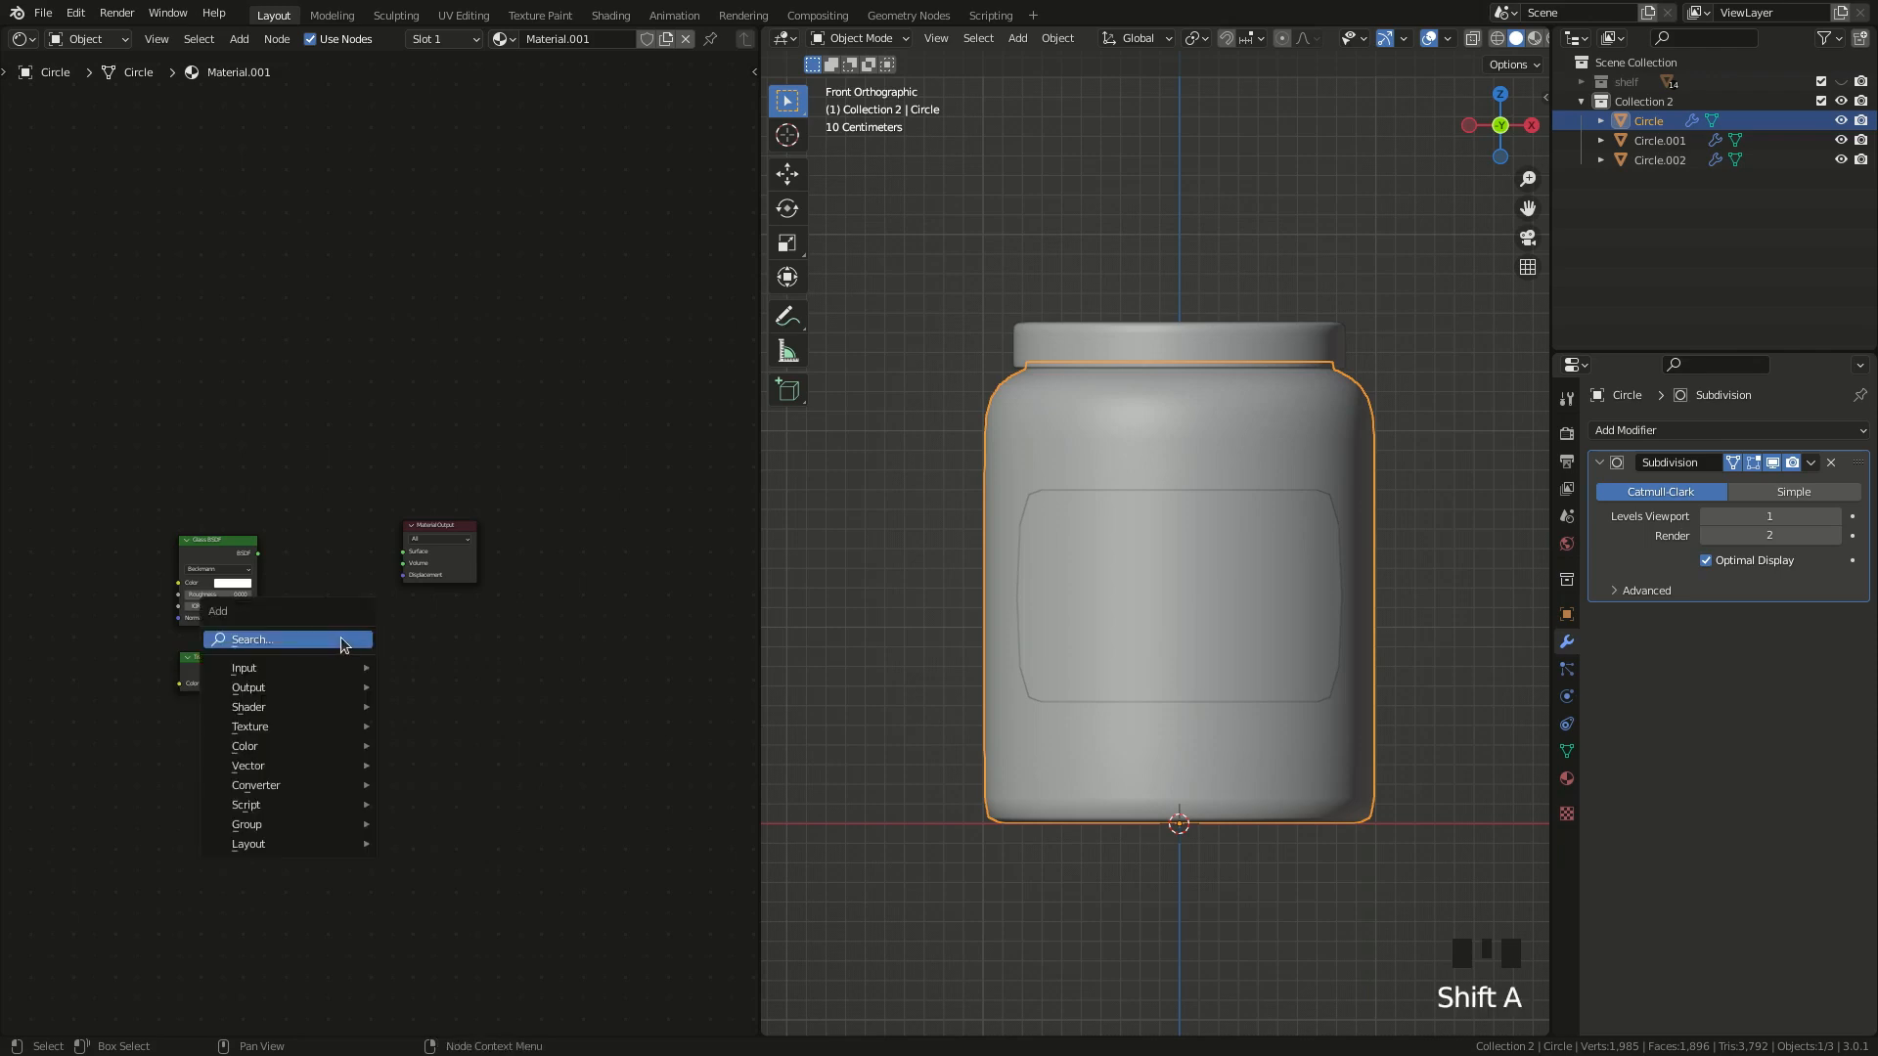
{"action": "left_click", "coordinate": [342, 642]}
{"action": "type", "text": "n"}
{"action": "key", "text": "BackSpace"}
{"action": "type", "text": "mi"}
{"action": "left_click", "coordinate": [384, 691]}
{"action": "left_click", "coordinate": [341, 613]}
- Connect the Glass and Transparent BSDFs to the Mix Shader's two shader inputs, and its output to the Material Output's Surface
{"action": "scroll", "coordinate": [241, 555], "scroll_direction": "up", "scroll_amount": 4}
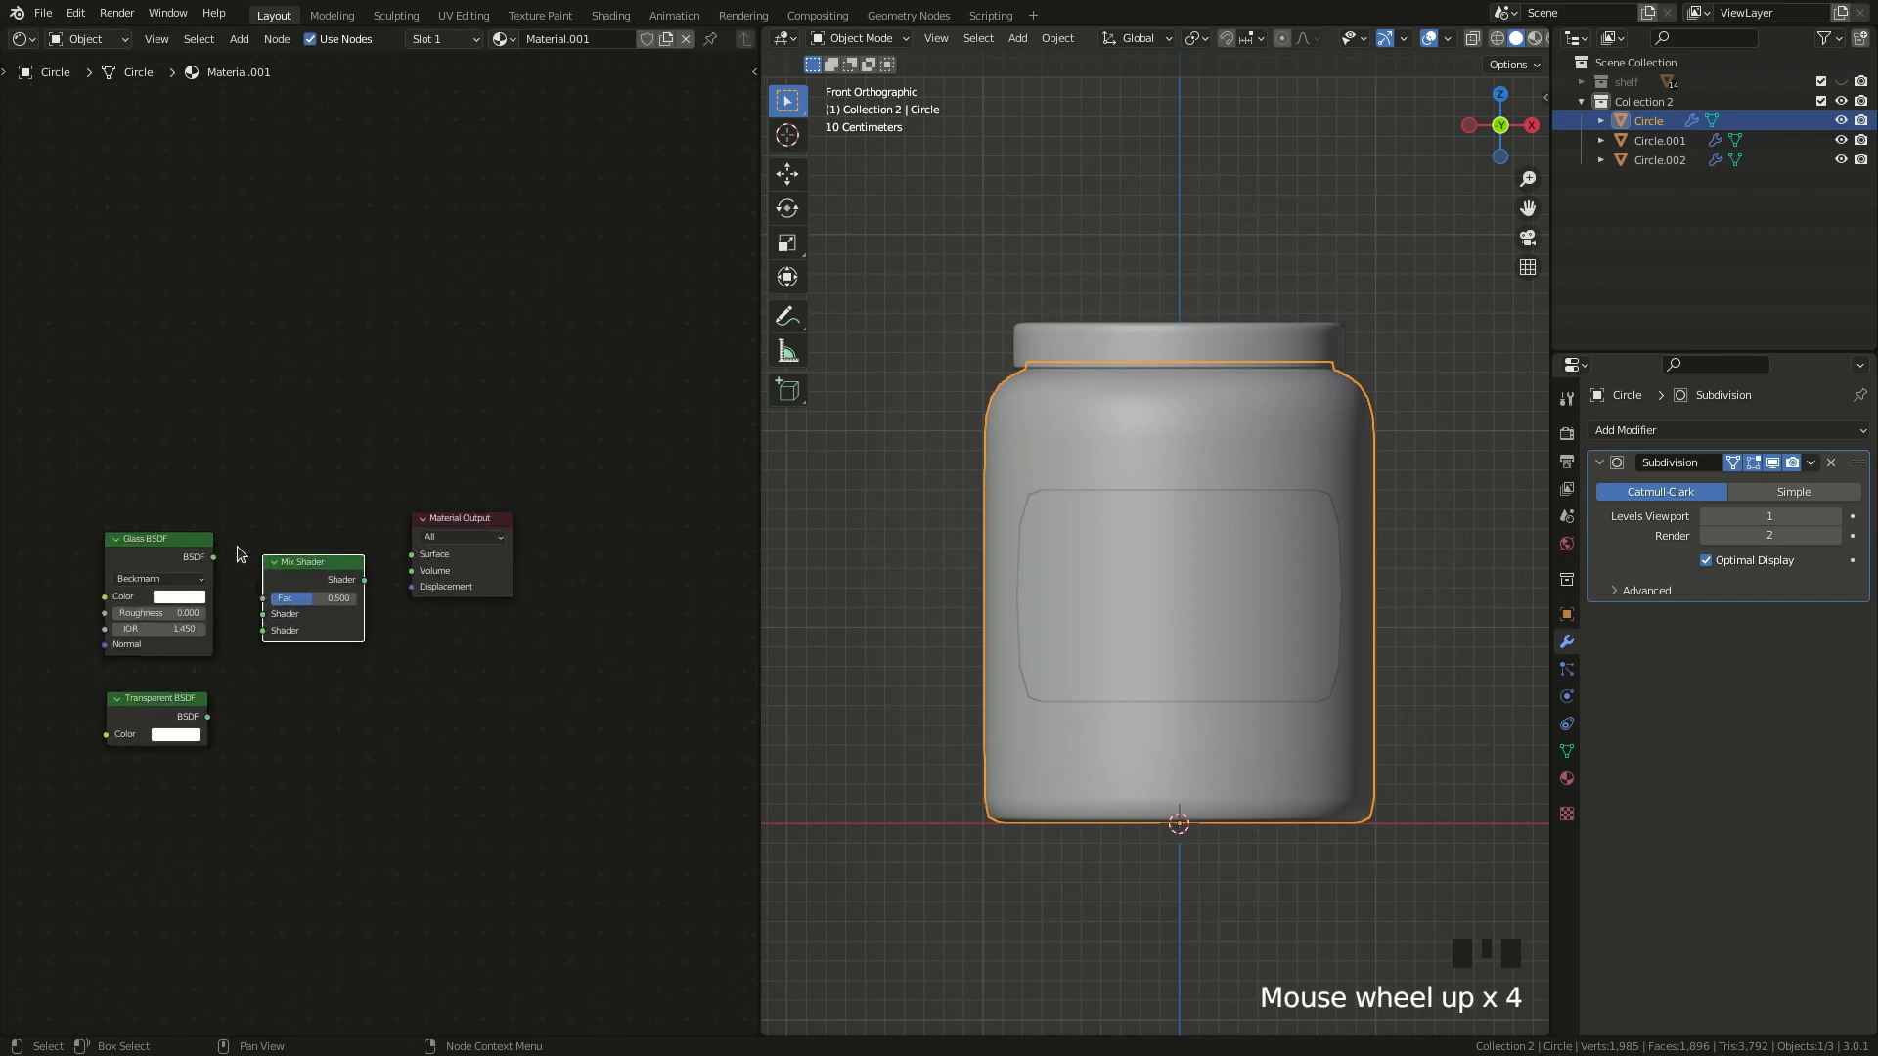
{"action": "left_click_drag", "start_coordinate": [213, 556], "coordinate": [264, 616]}
{"action": "left_click_drag", "start_coordinate": [209, 717], "coordinate": [265, 630]}
{"action": "left_click_drag", "start_coordinate": [362, 581], "coordinate": [412, 555]}
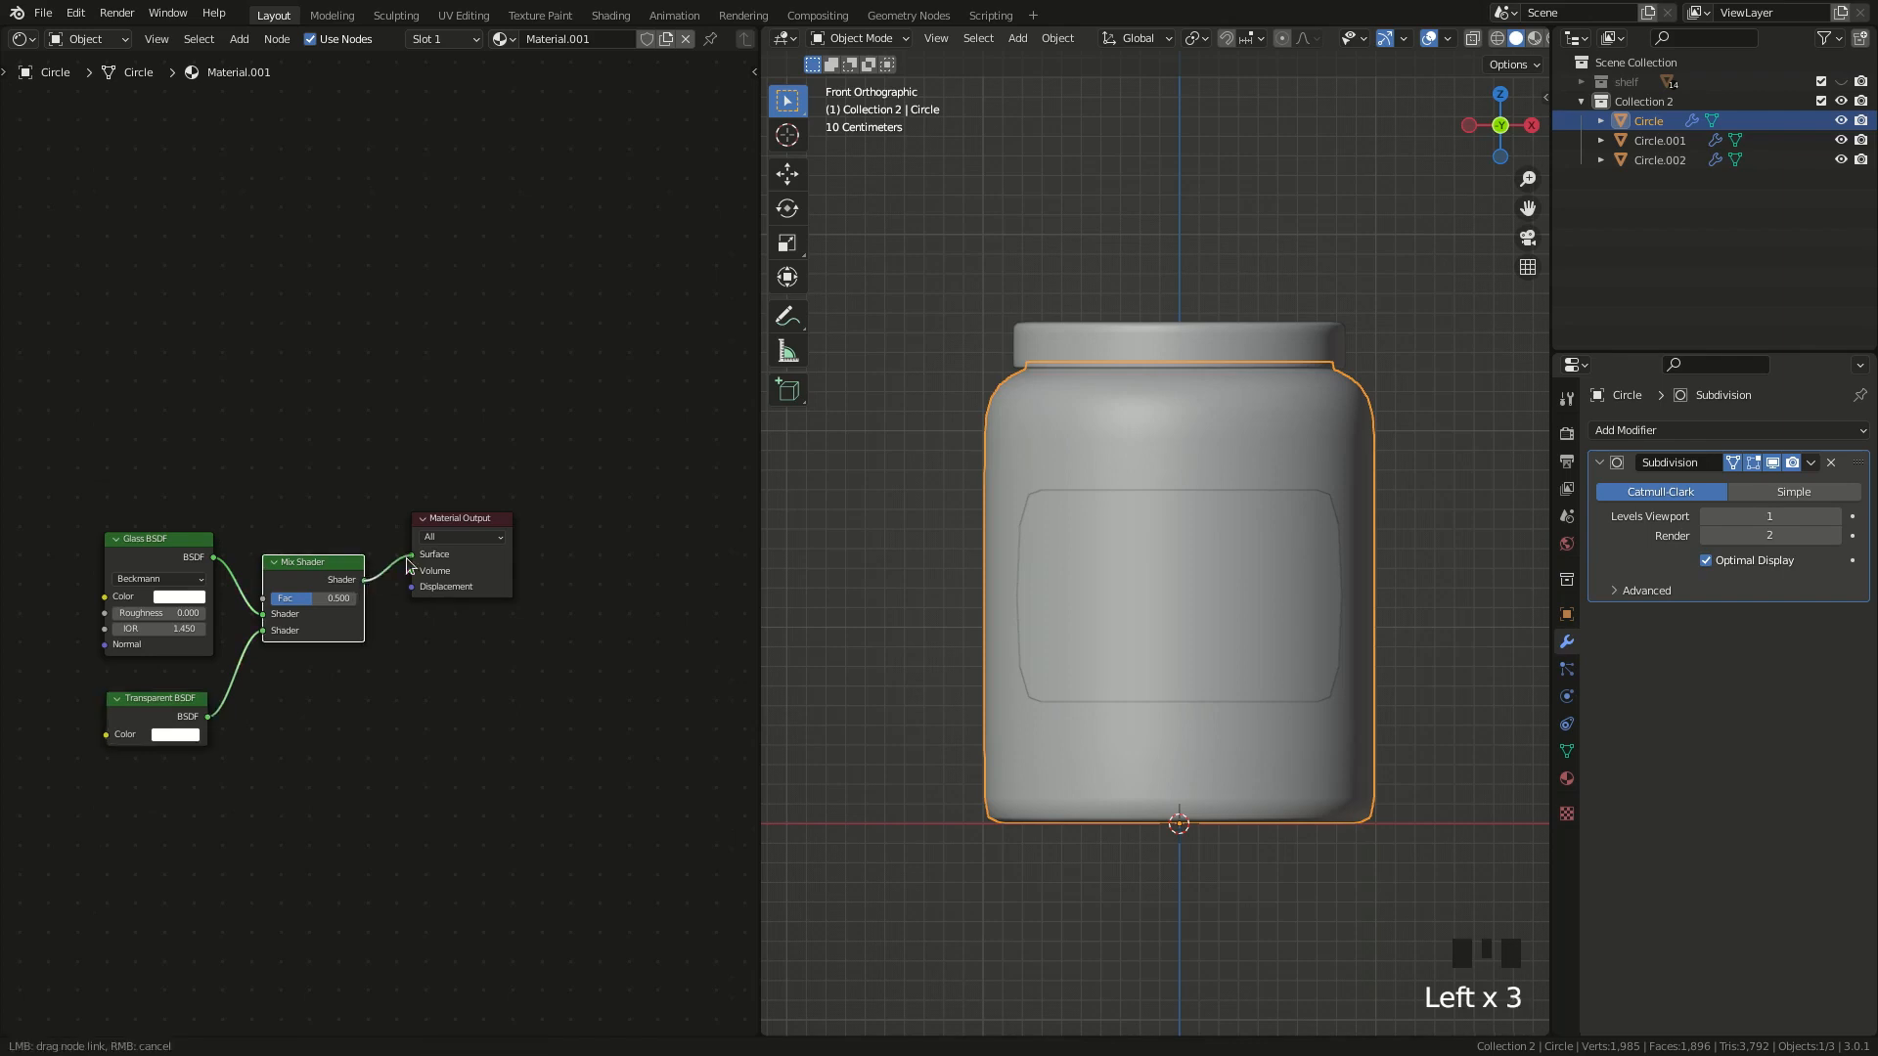
- Widen the 3D viewport, check the glass jar in rendered shading, and return to solid shading
{"action": "mouse_move", "coordinate": [758, 260]}
{"action": "left_mouse_down"}
{"action": "mouse_move", "coordinate": [747, 284]}
{"action": "mouse_move", "coordinate": [646, 304]}
{"action": "left_mouse_up"}
{"action": "left_click", "coordinate": [1512, 39]}
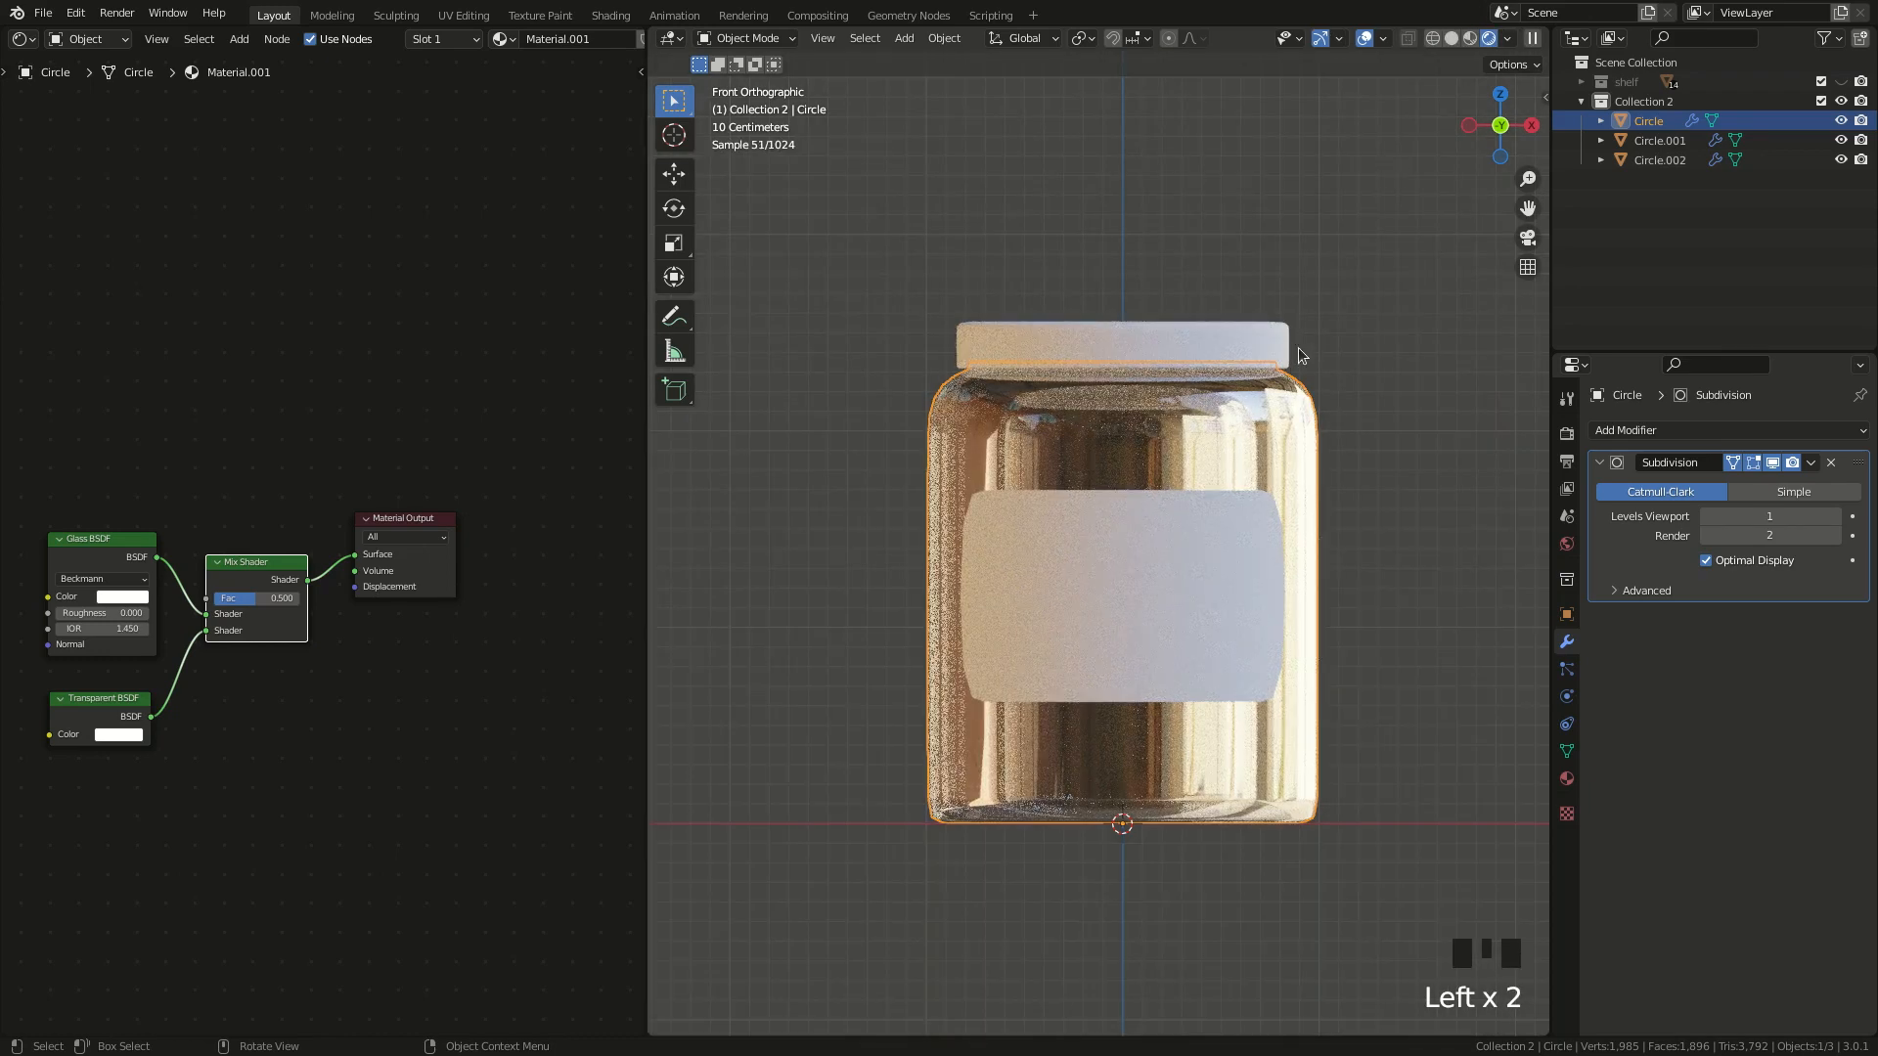
{"action": "left_click", "coordinate": [1452, 33]}
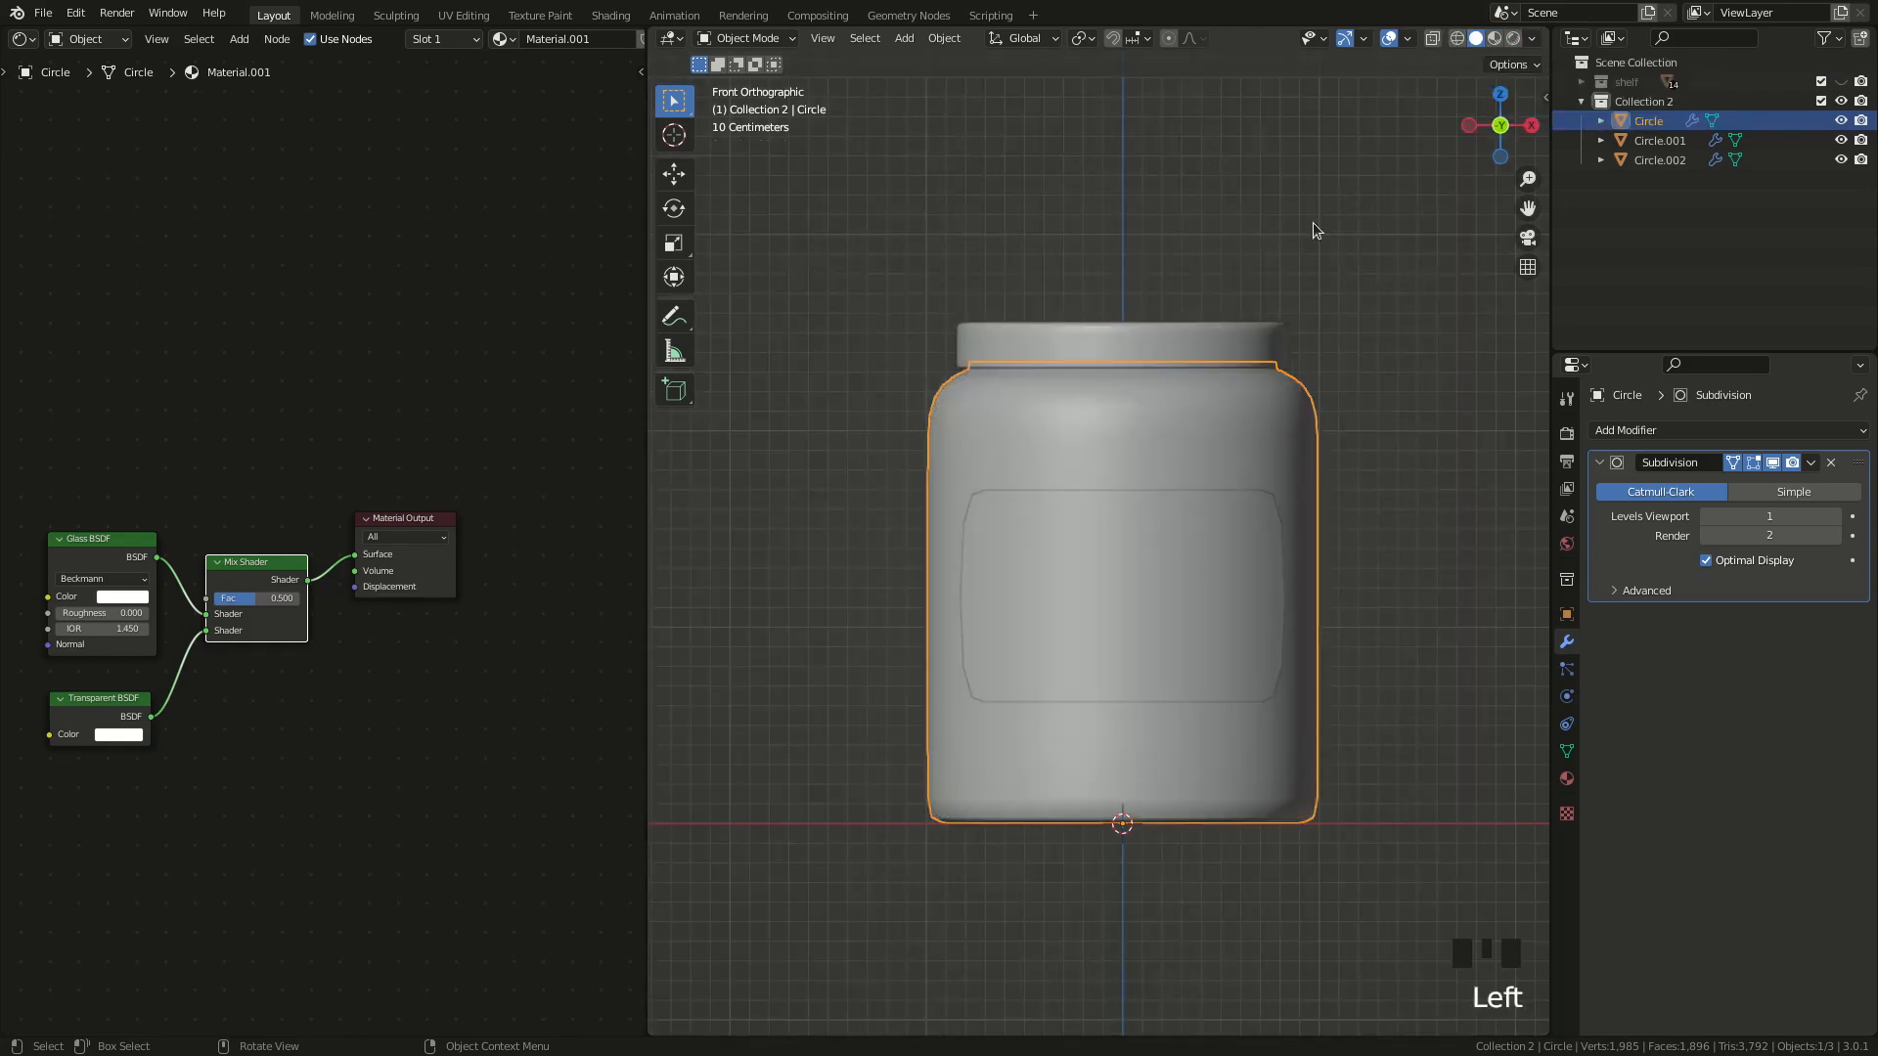
- Give the lid a new material and show the viewport in material preview shading
{"action": "left_click", "coordinate": [1105, 345]}
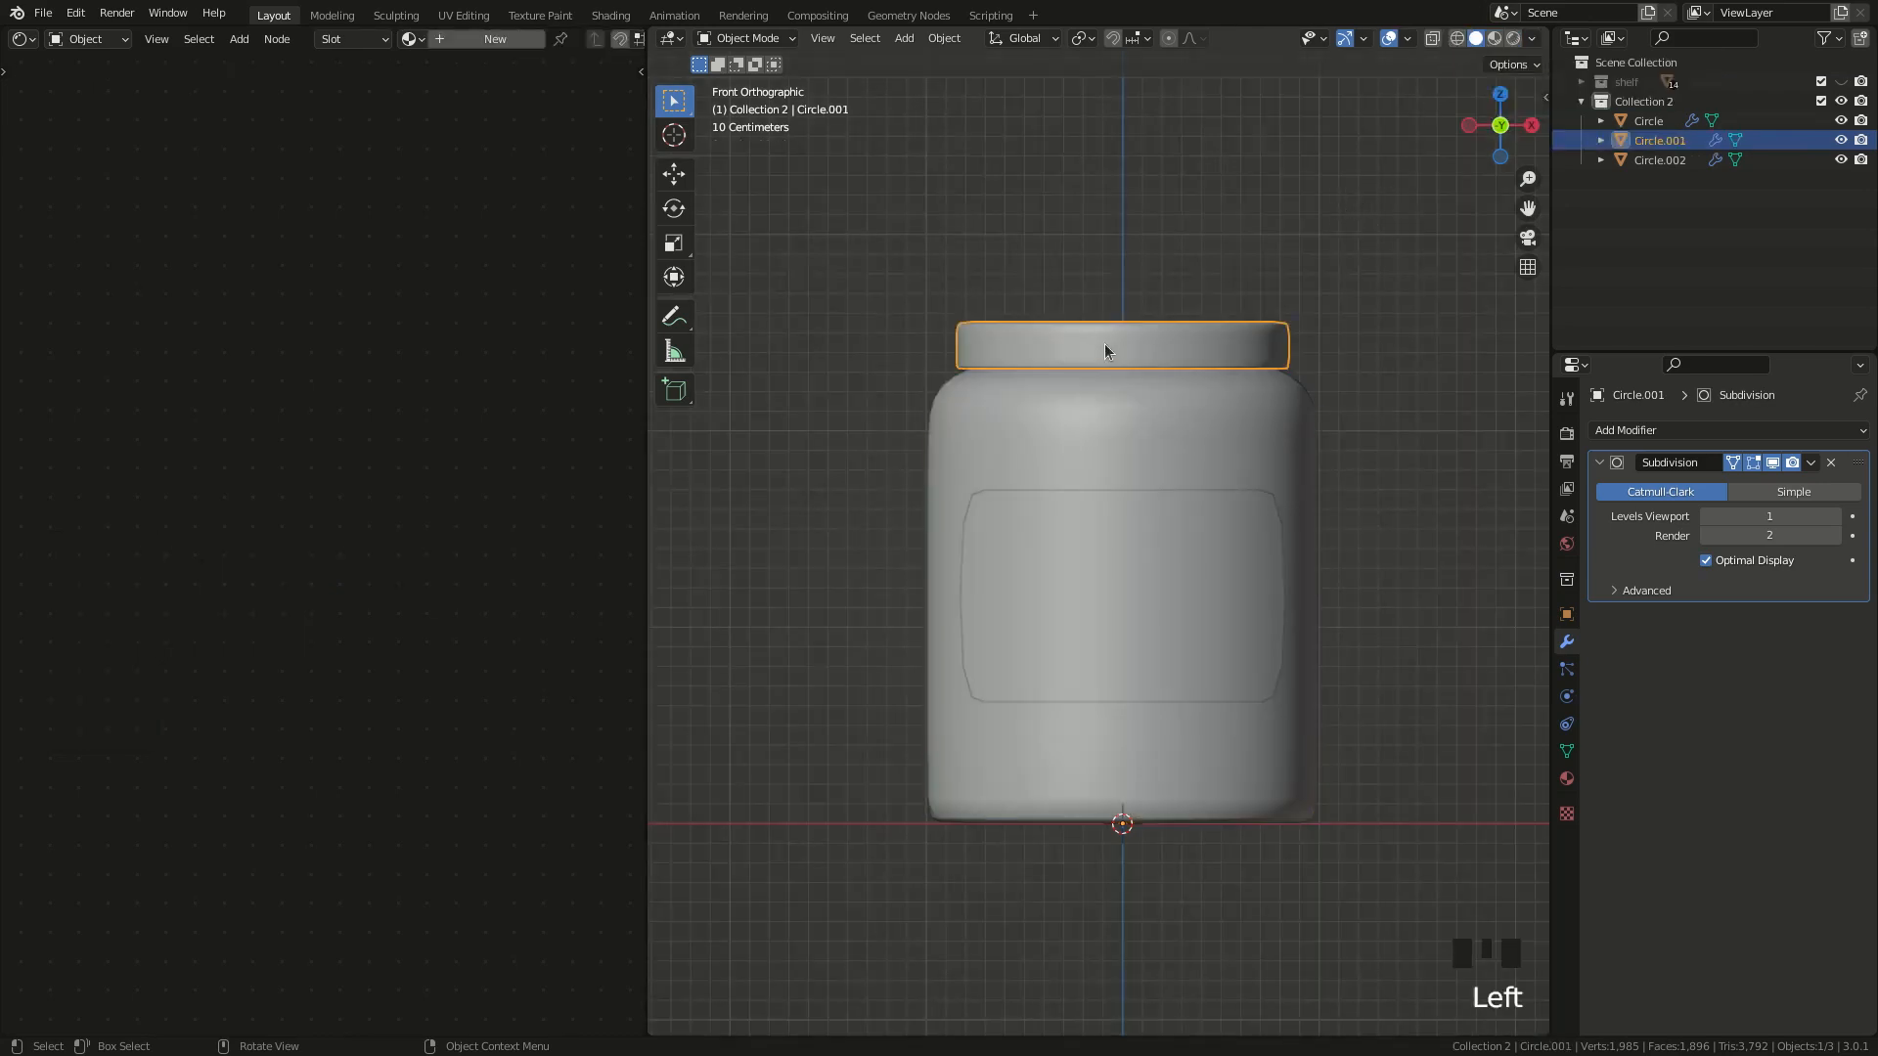
{"action": "left_click", "coordinate": [495, 40]}
{"action": "left_click", "coordinate": [370, 368]}
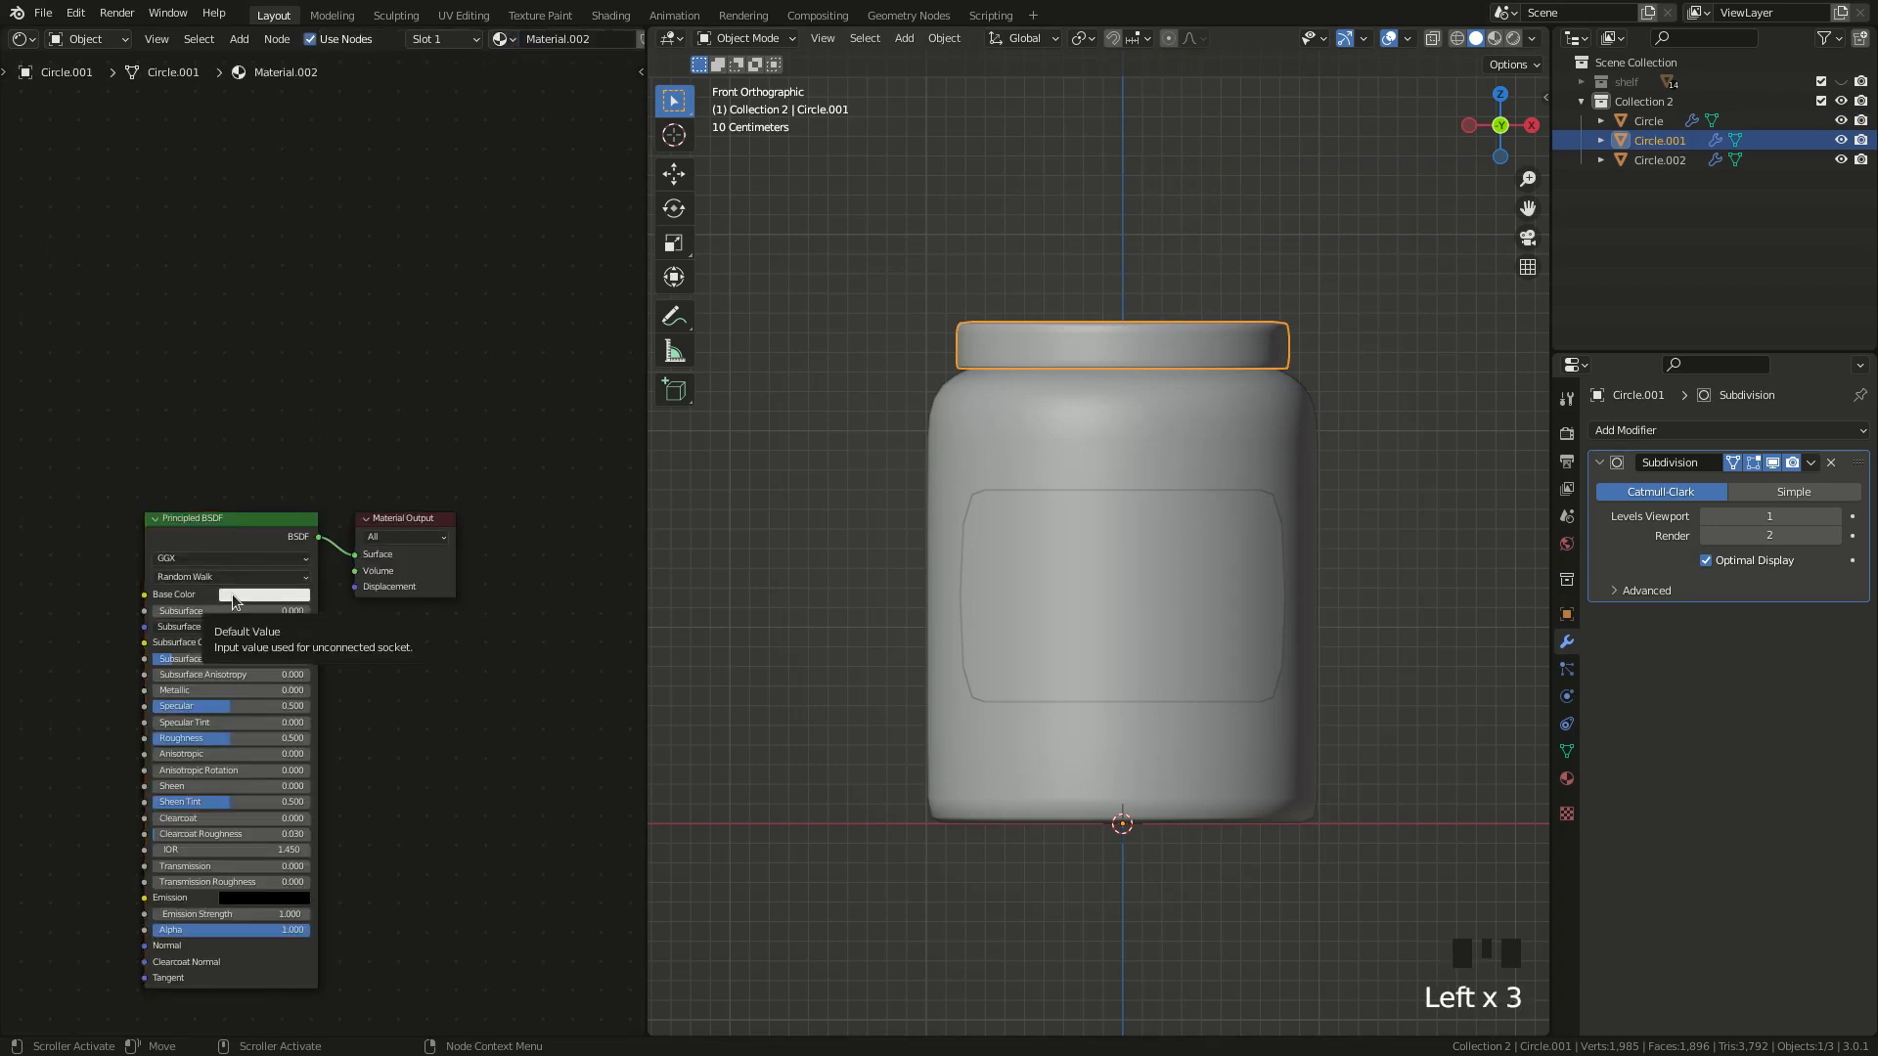
{"action": "left_click", "coordinate": [1497, 38]}
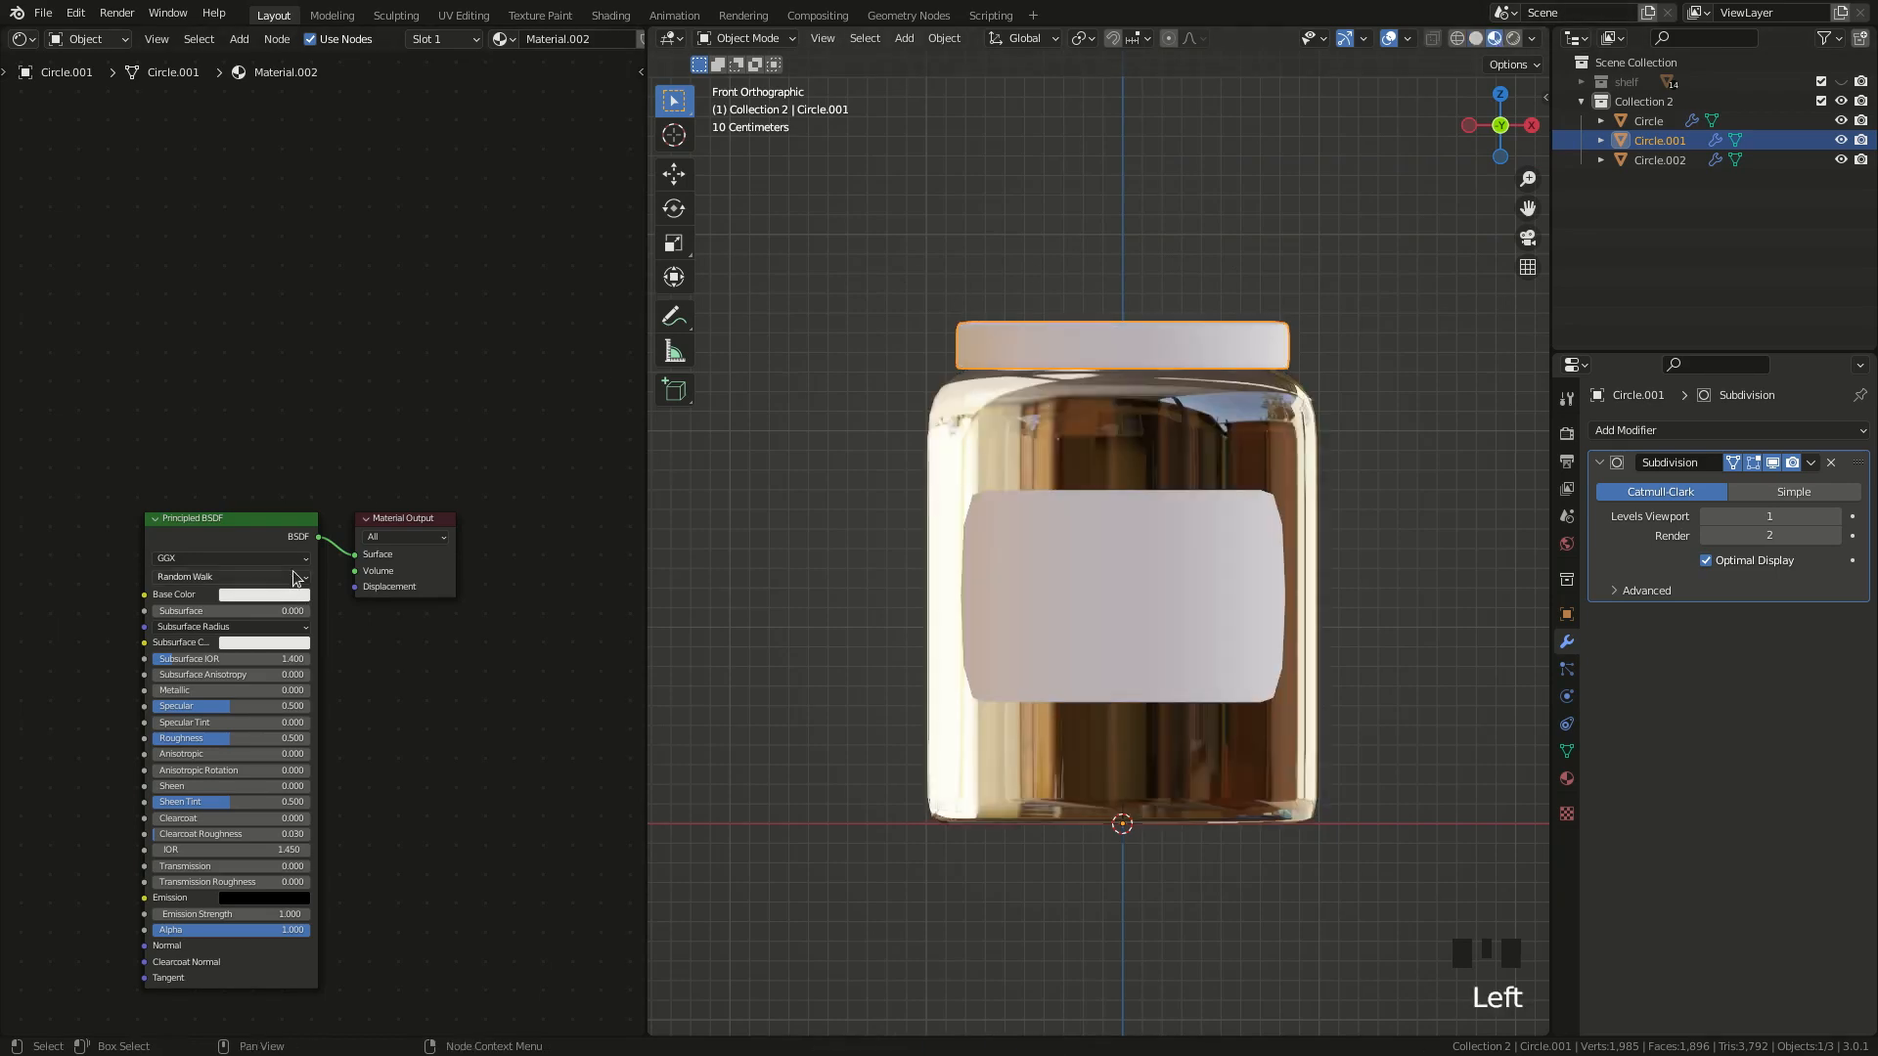
- Make the lid a slightly desaturated gold with hue 0.092 and value 0.363, and set its Metallic to 1.000
{"action": "left_click", "coordinate": [255, 594]}
{"action": "left_click_drag", "start_coordinate": [260, 473], "coordinate": [255, 469]}
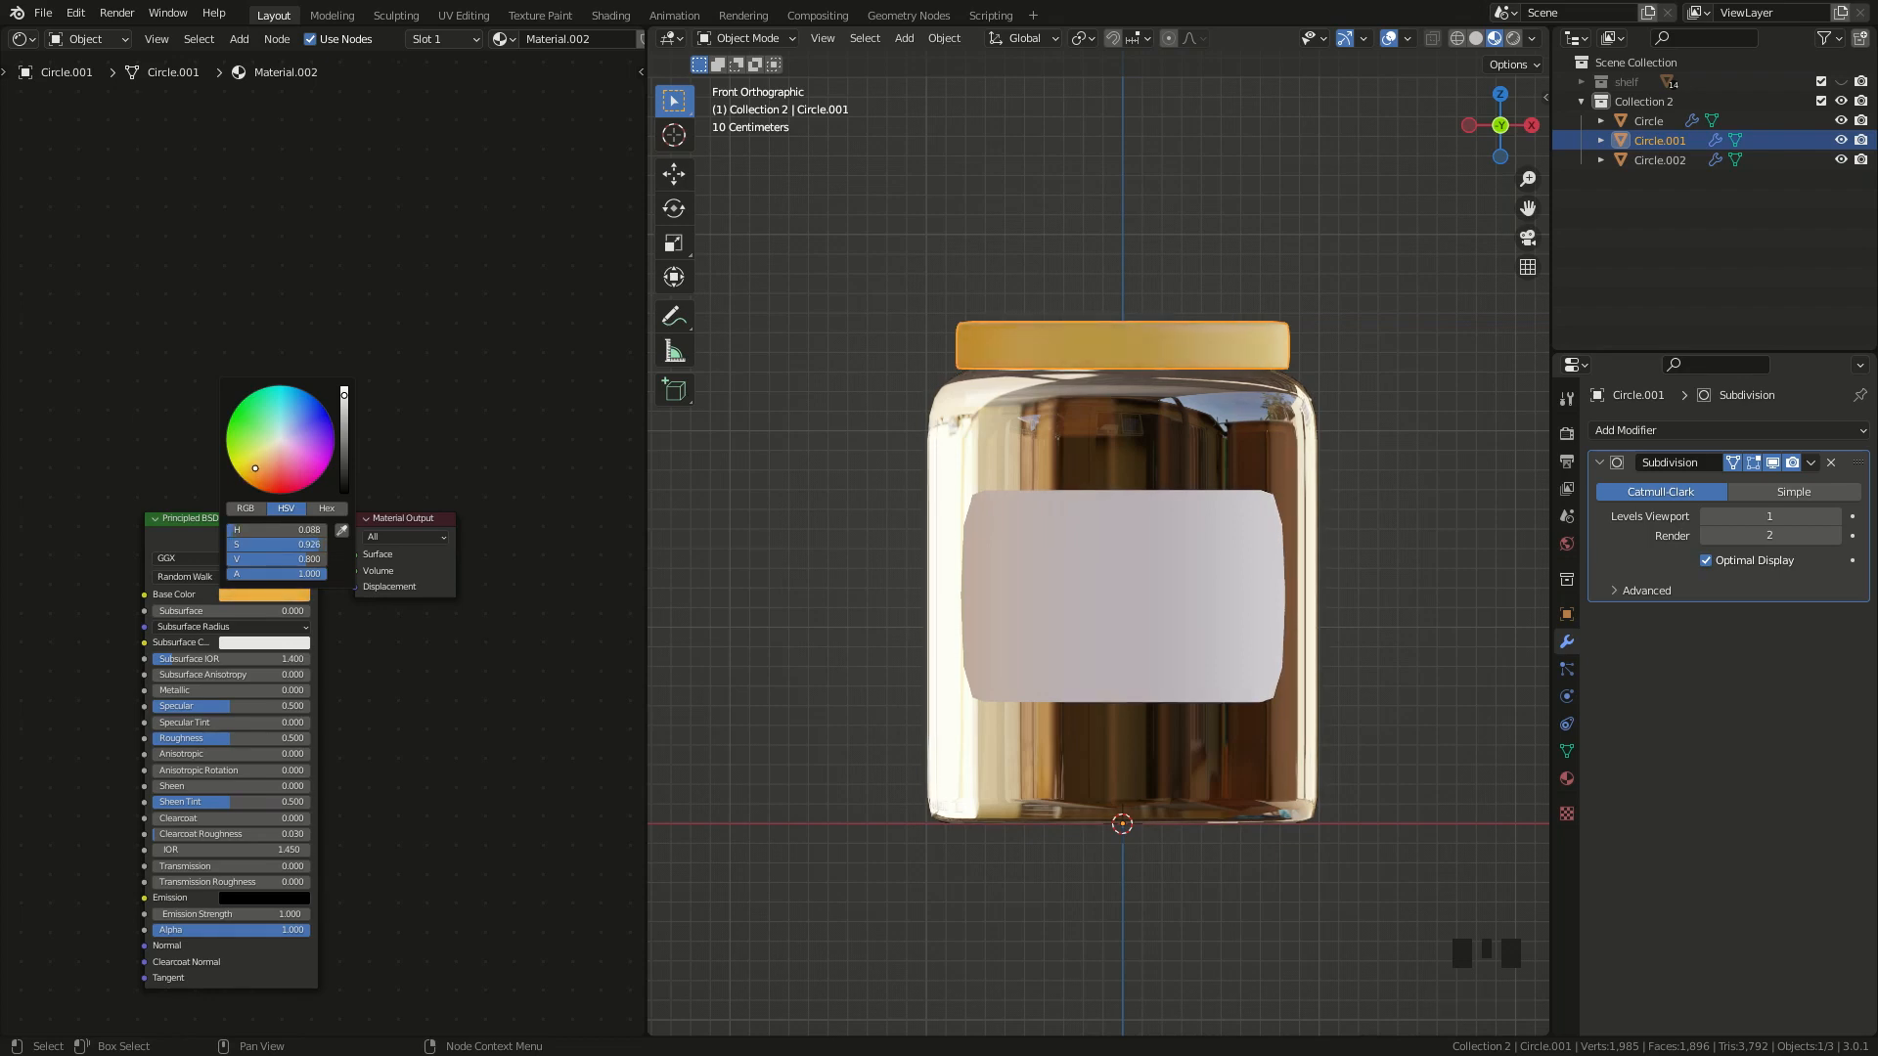
{"action": "left_click", "coordinate": [348, 419]}
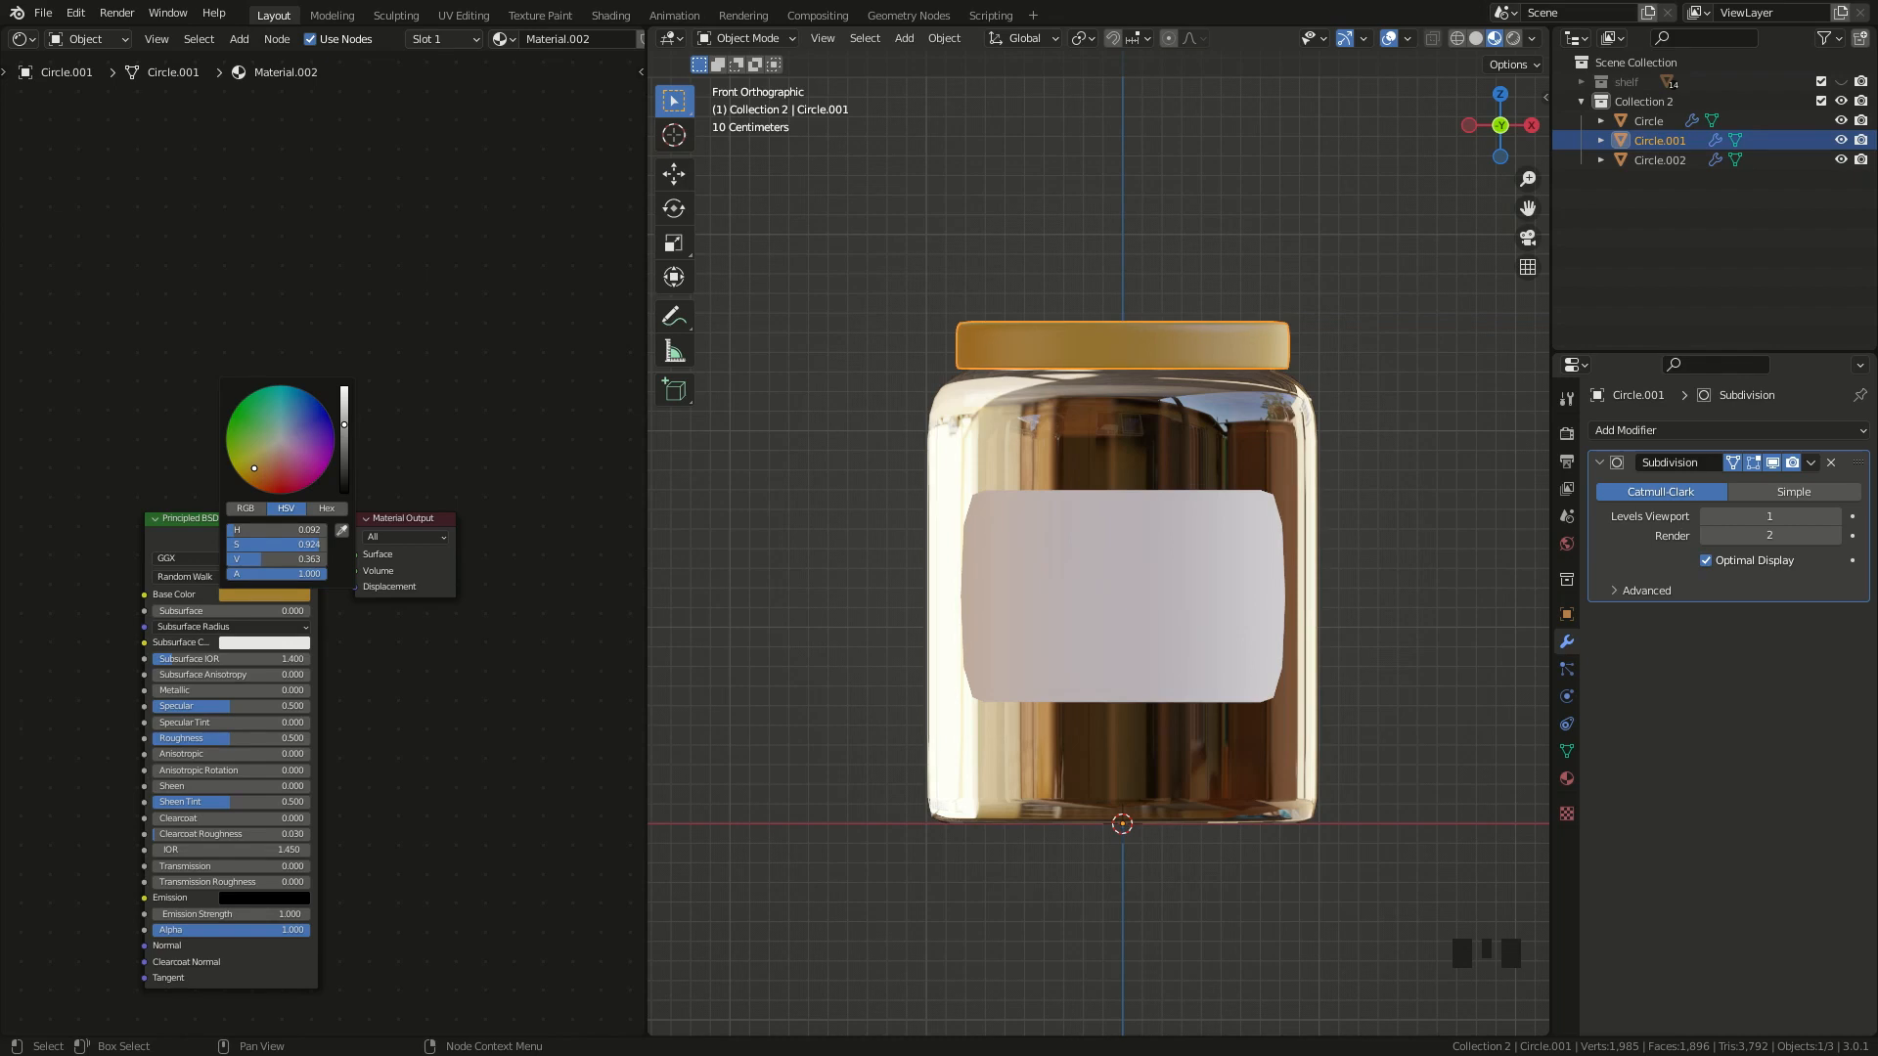
{"action": "left_click_drag", "start_coordinate": [196, 690], "coordinate": [305, 689]}
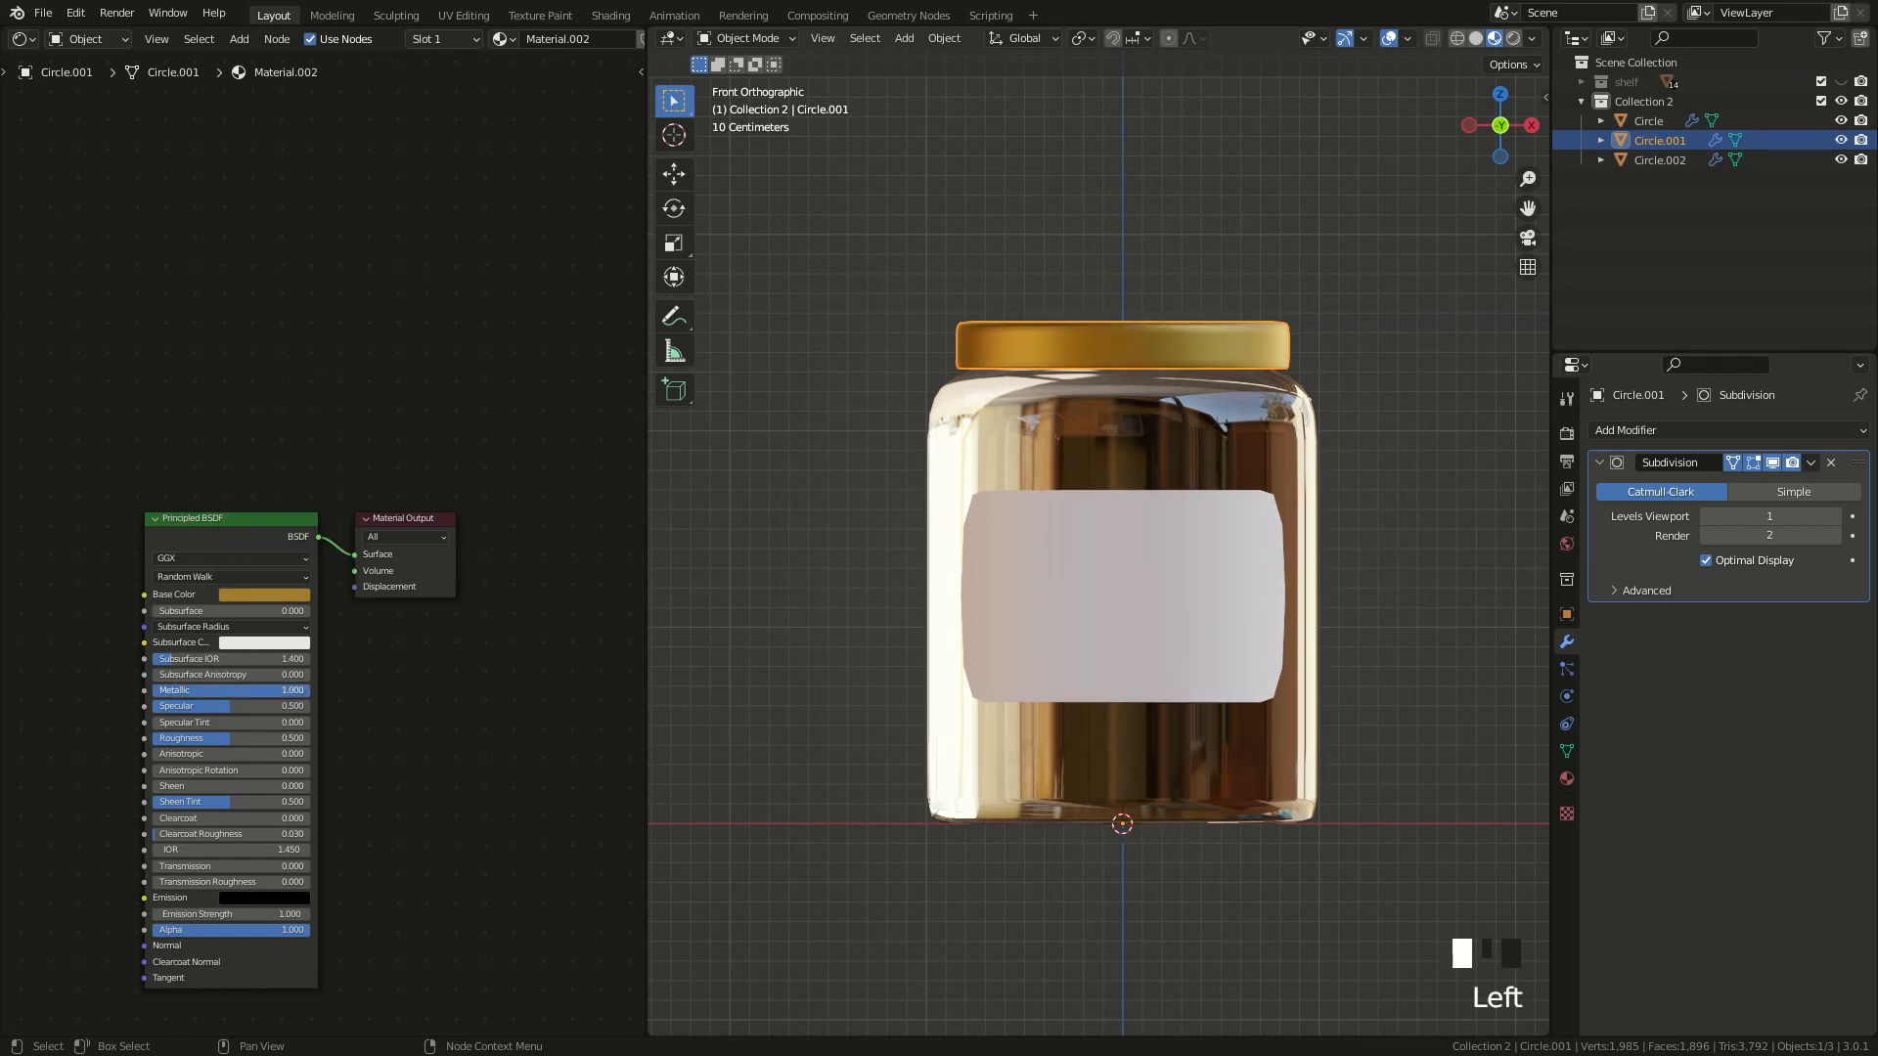
{"action": "left_click", "coordinate": [281, 595]}
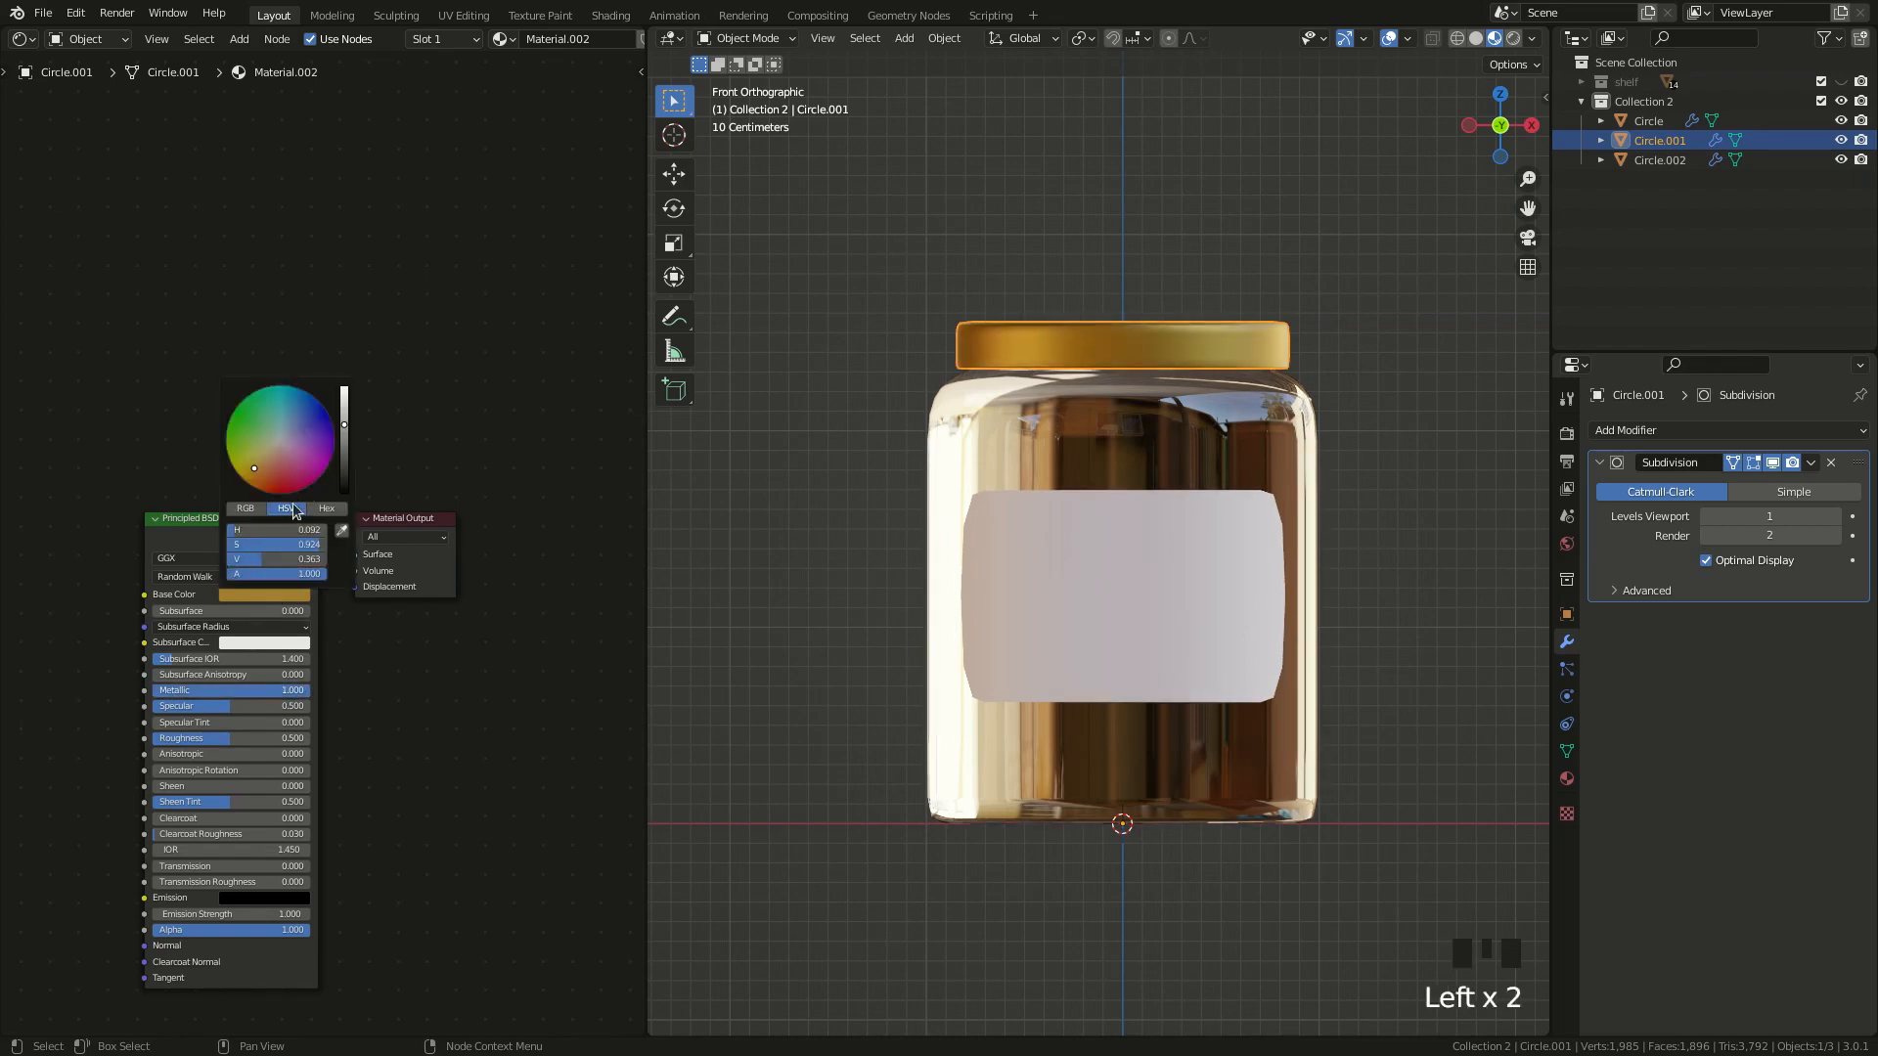
{"action": "left_click_drag", "start_coordinate": [307, 546], "coordinate": [296, 546]}
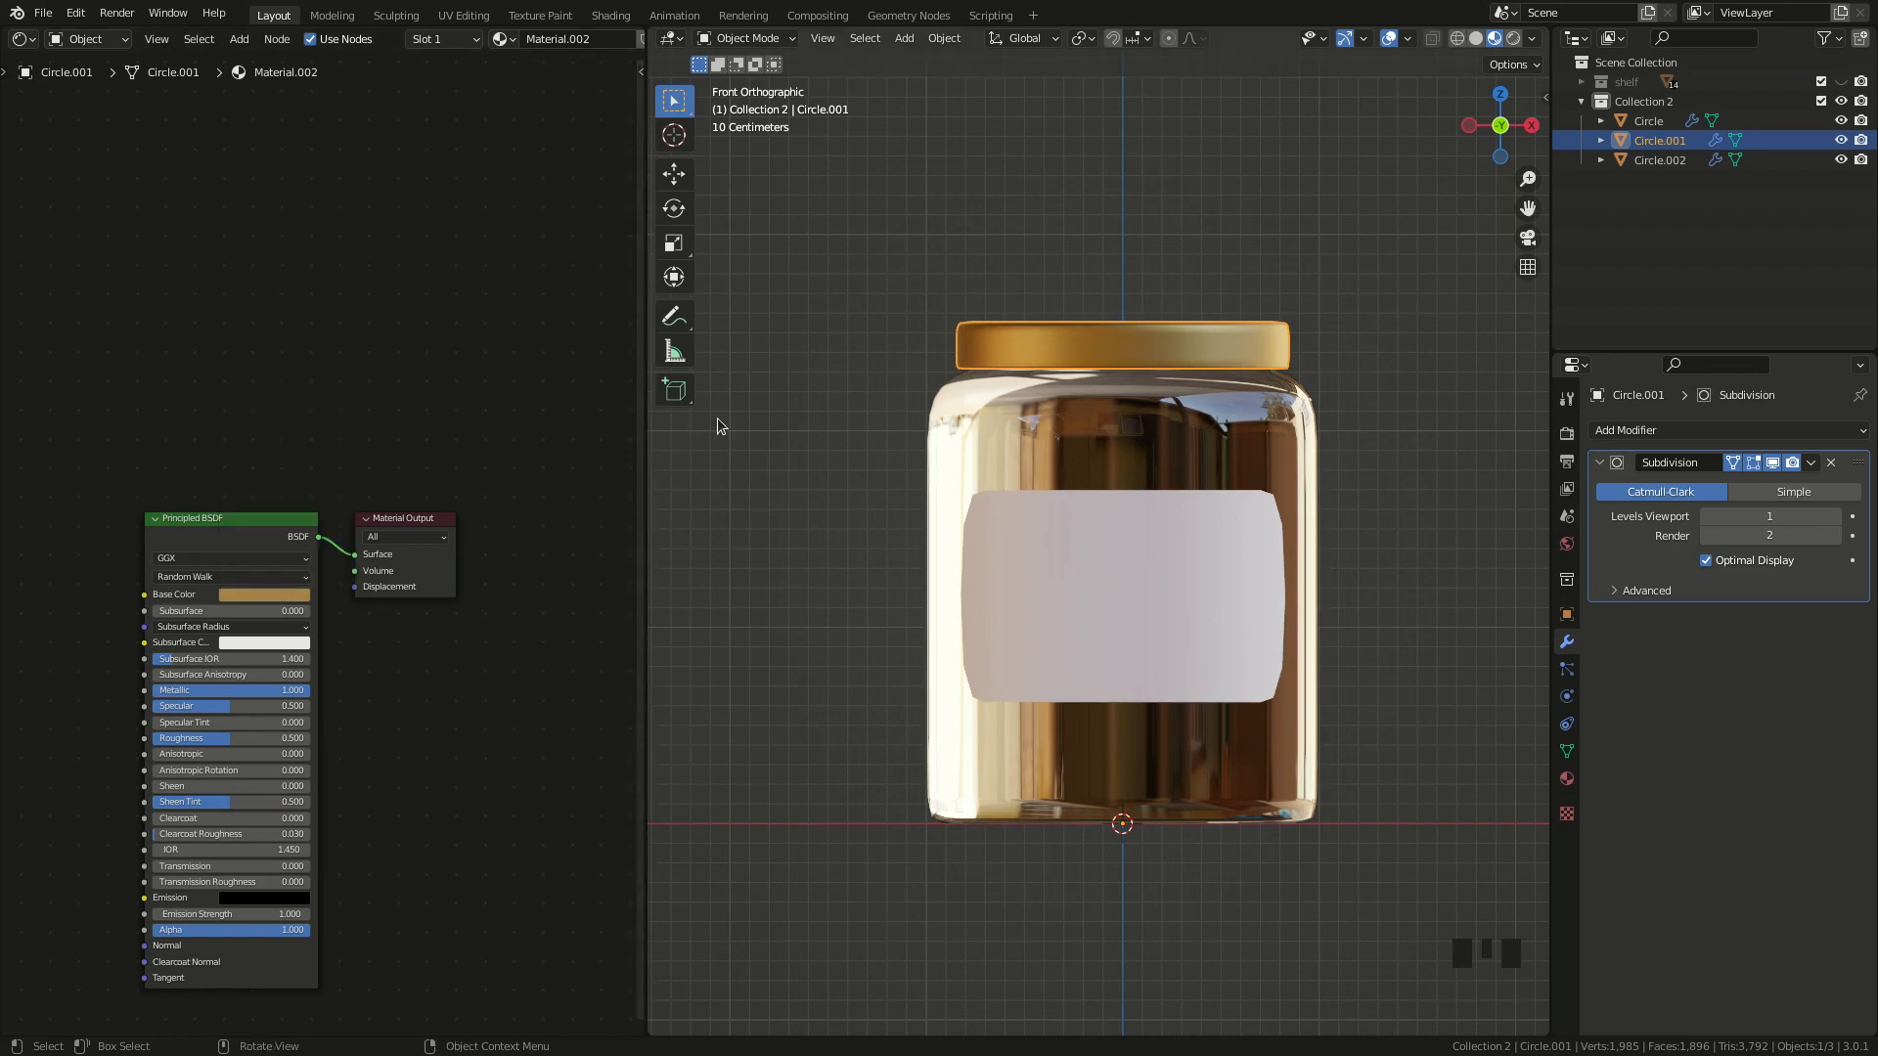
- Give the label panel on the jar's front a new material
{"action": "left_click", "coordinate": [986, 521]}
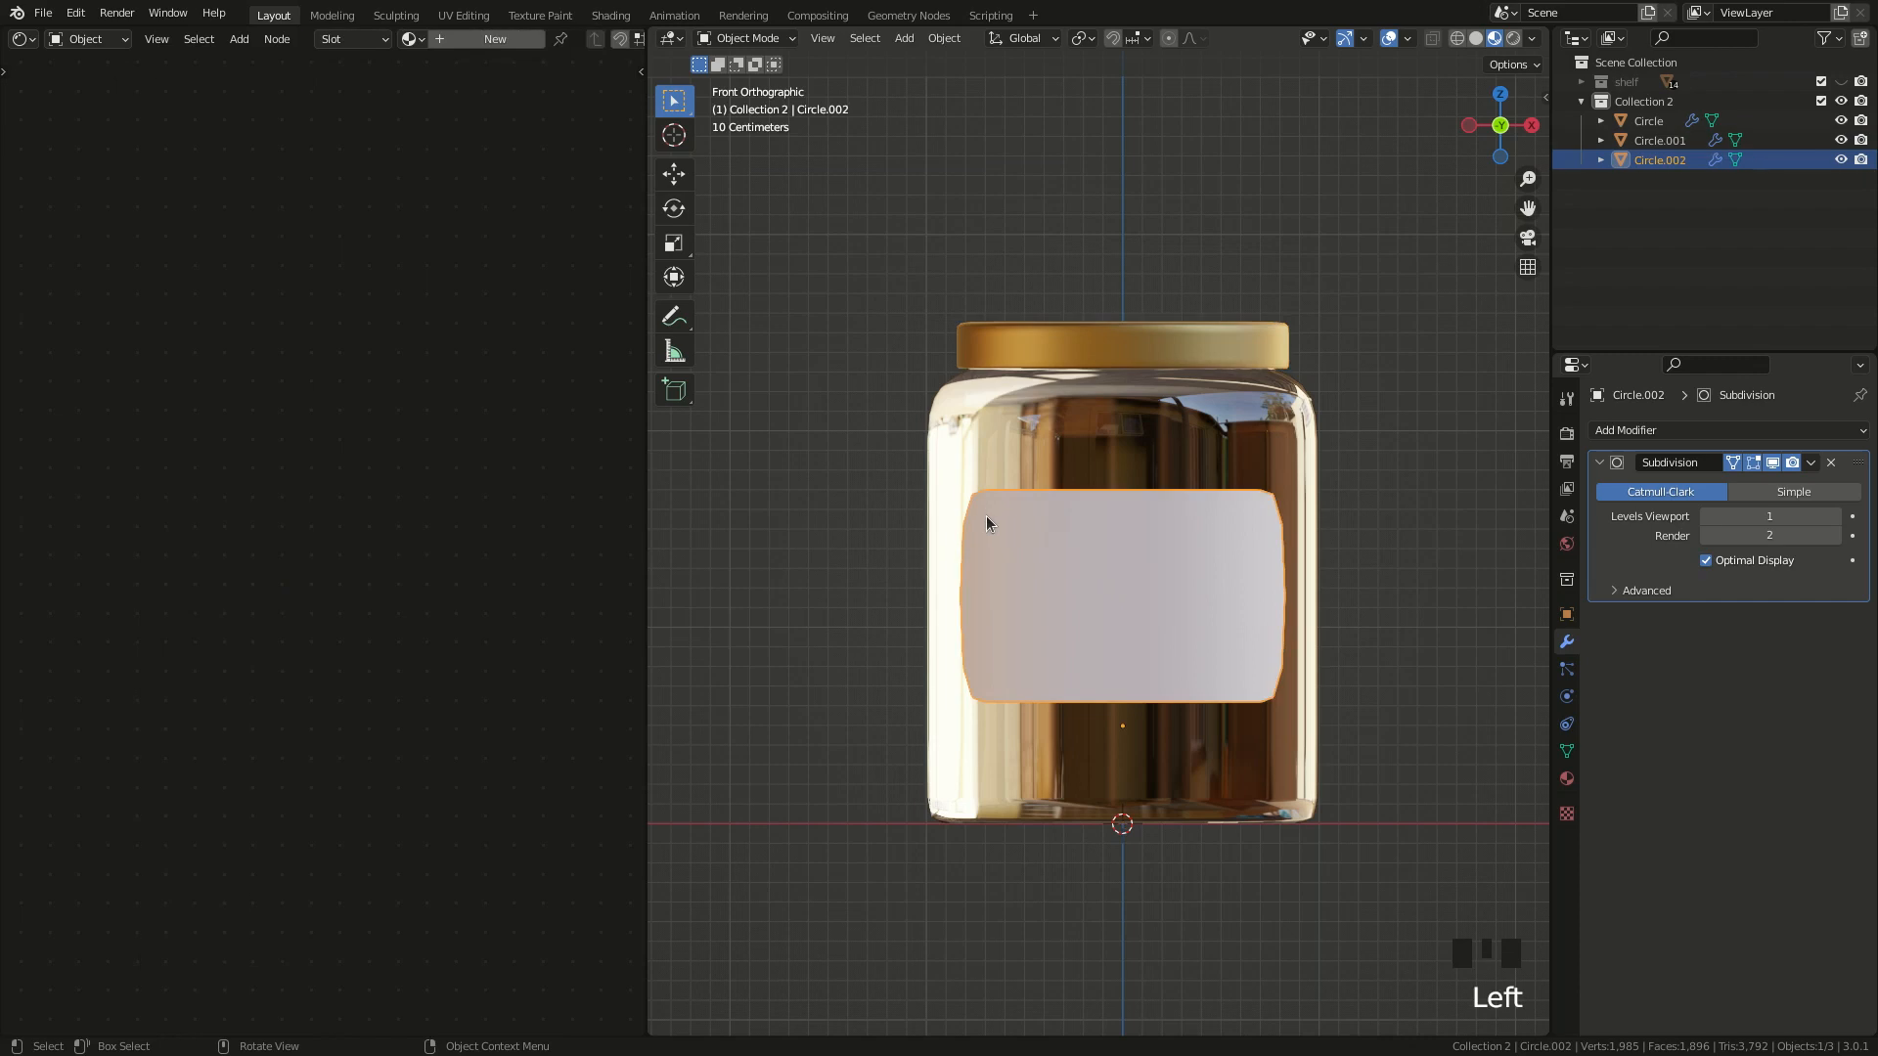
{"action": "left_click", "coordinate": [491, 39]}
{"action": "left_click", "coordinate": [305, 406]}
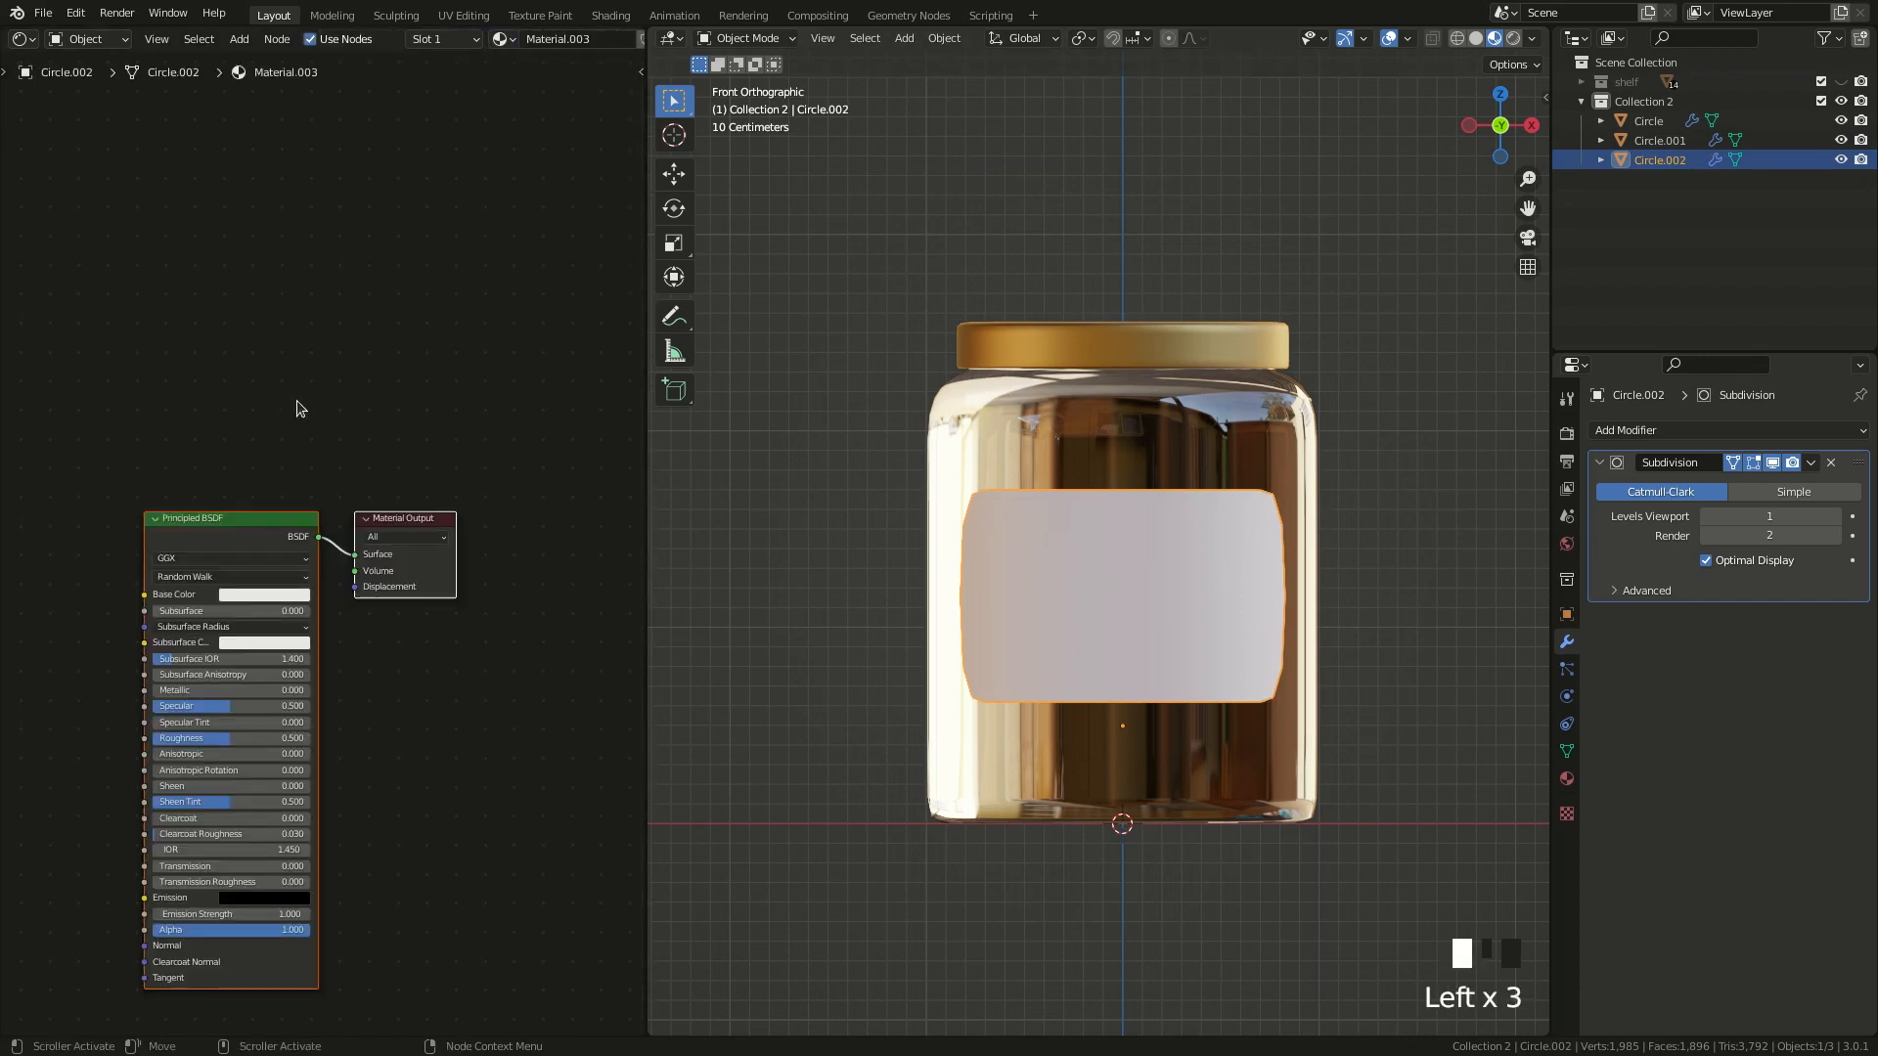
- Add an Image Texture node beside the label's Principled BSDF and load raspberry_jam.png into it
{"action": "scroll", "coordinate": [225, 420], "scroll_direction": "down", "scroll_amount": 1}
{"action": "middle_click_drag", "start_coordinate": [188, 419], "coordinate": [335, 356]}
{"action": "left_click", "coordinate": [160, 519]}
{"action": "key", "text": "shift+a"}
{"action": "left_click", "coordinate": [162, 513]}
{"action": "type", "text": "image"}
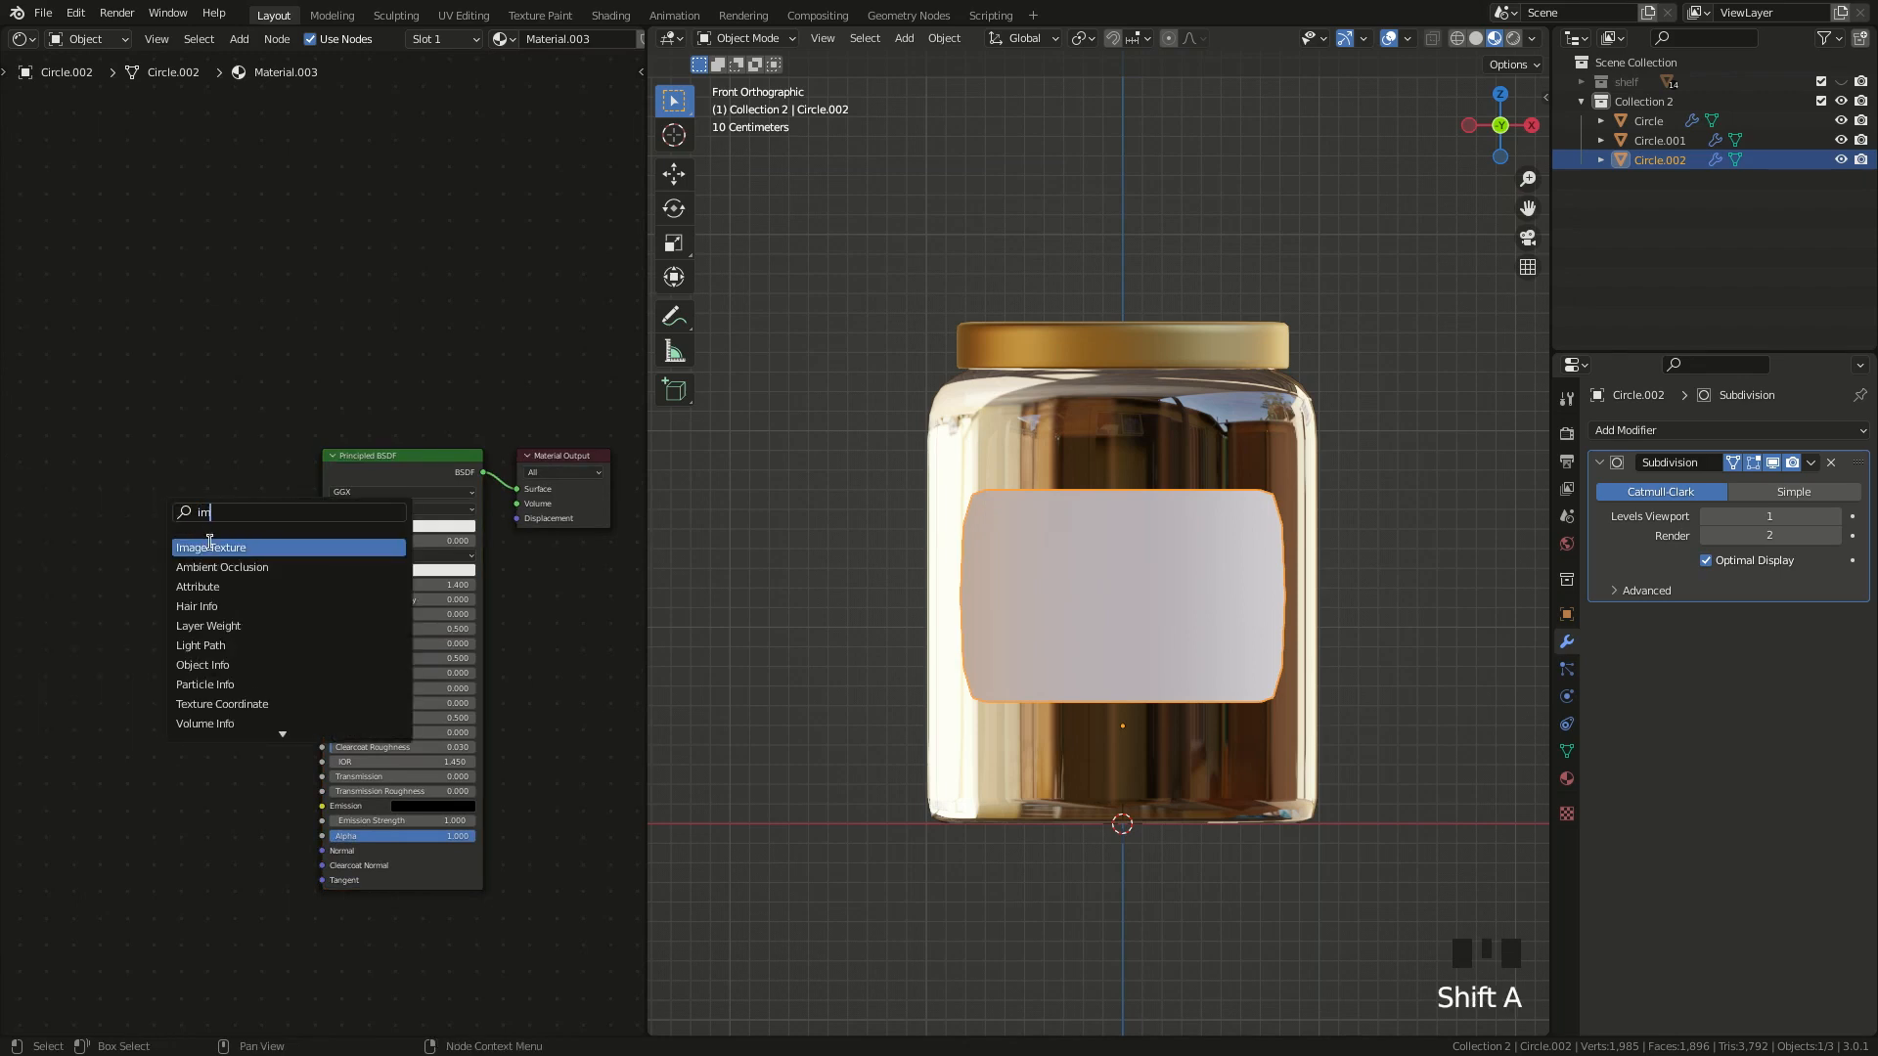
{"action": "key", "text": "Return"}
{"action": "left_click", "coordinate": [149, 543]}
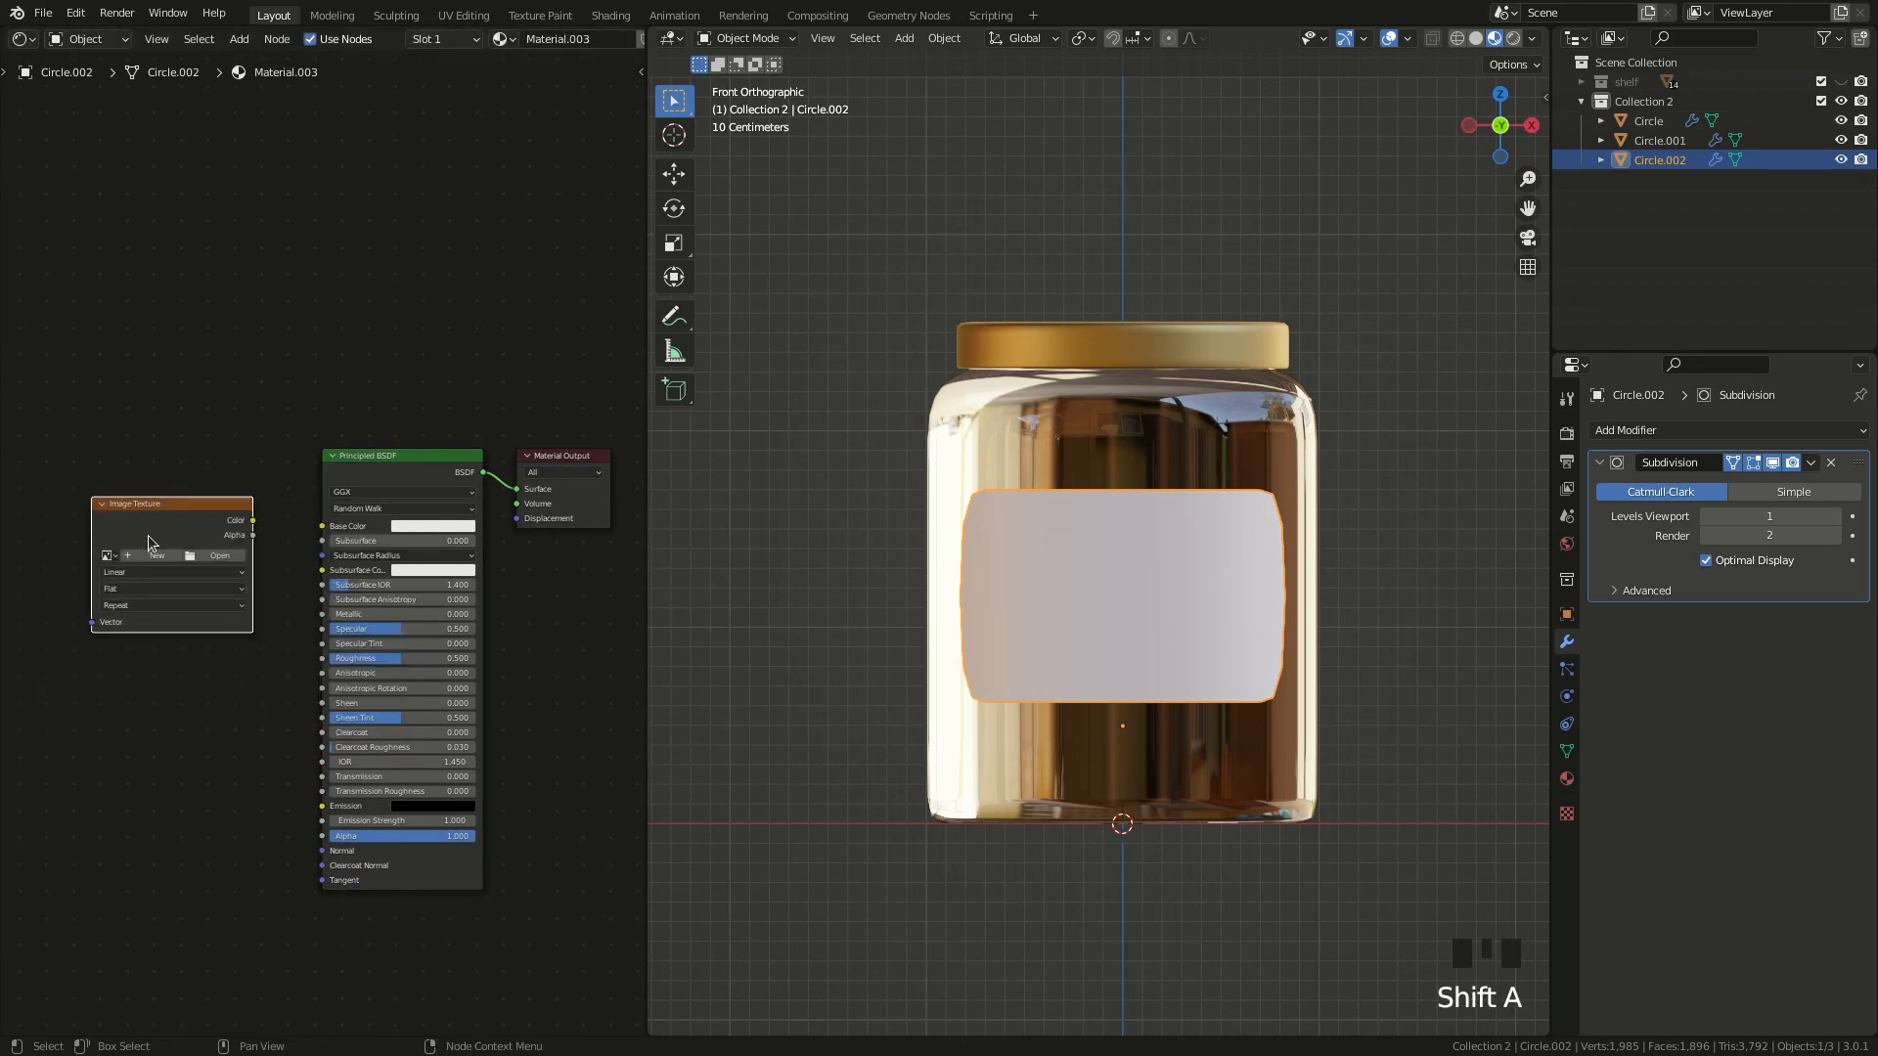
{"action": "left_click", "coordinate": [223, 558]}
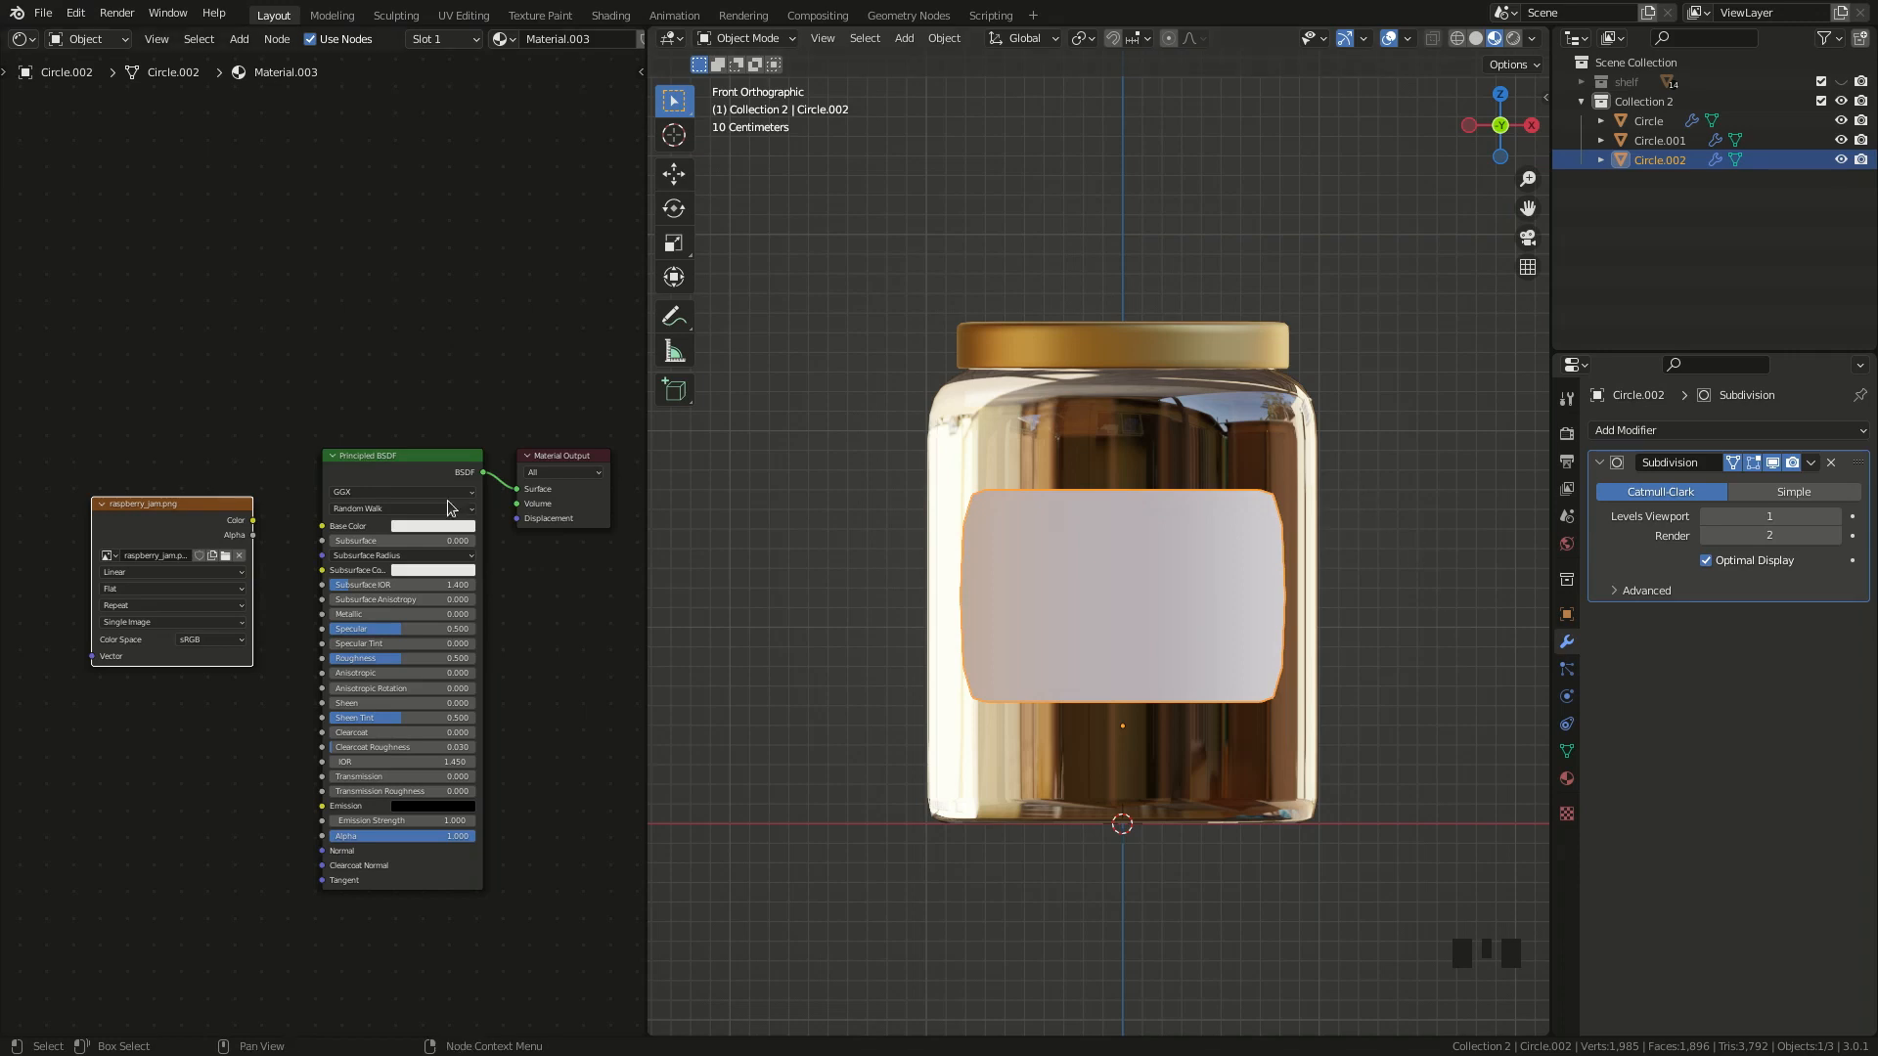
- Link the image's Color and Alpha outputs to the label shader's Base Color and Alpha, and split off a UV Editor above the nodes
{"action": "left_click_drag", "start_coordinate": [253, 520], "coordinate": [326, 837]}
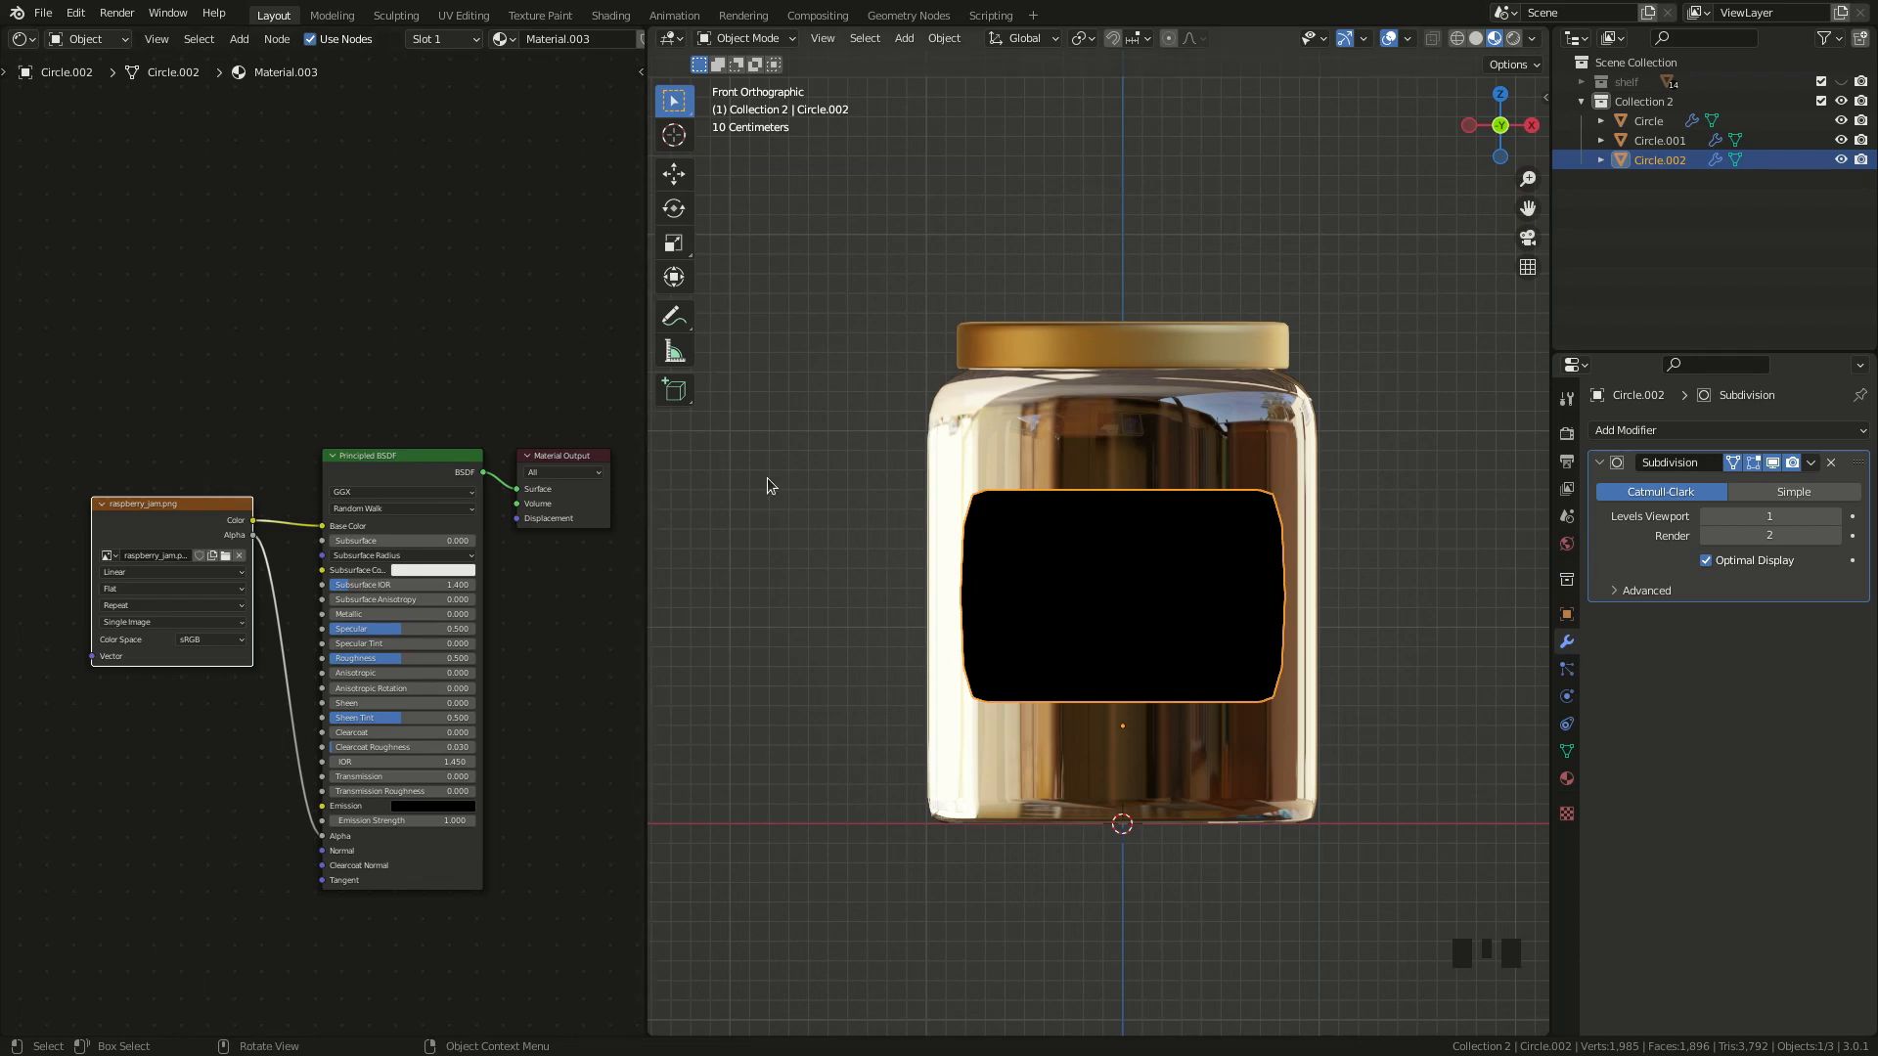
{"action": "left_click_drag", "start_coordinate": [5, 27], "coordinate": [44, 587]}
{"action": "left_click", "coordinate": [24, 39]}
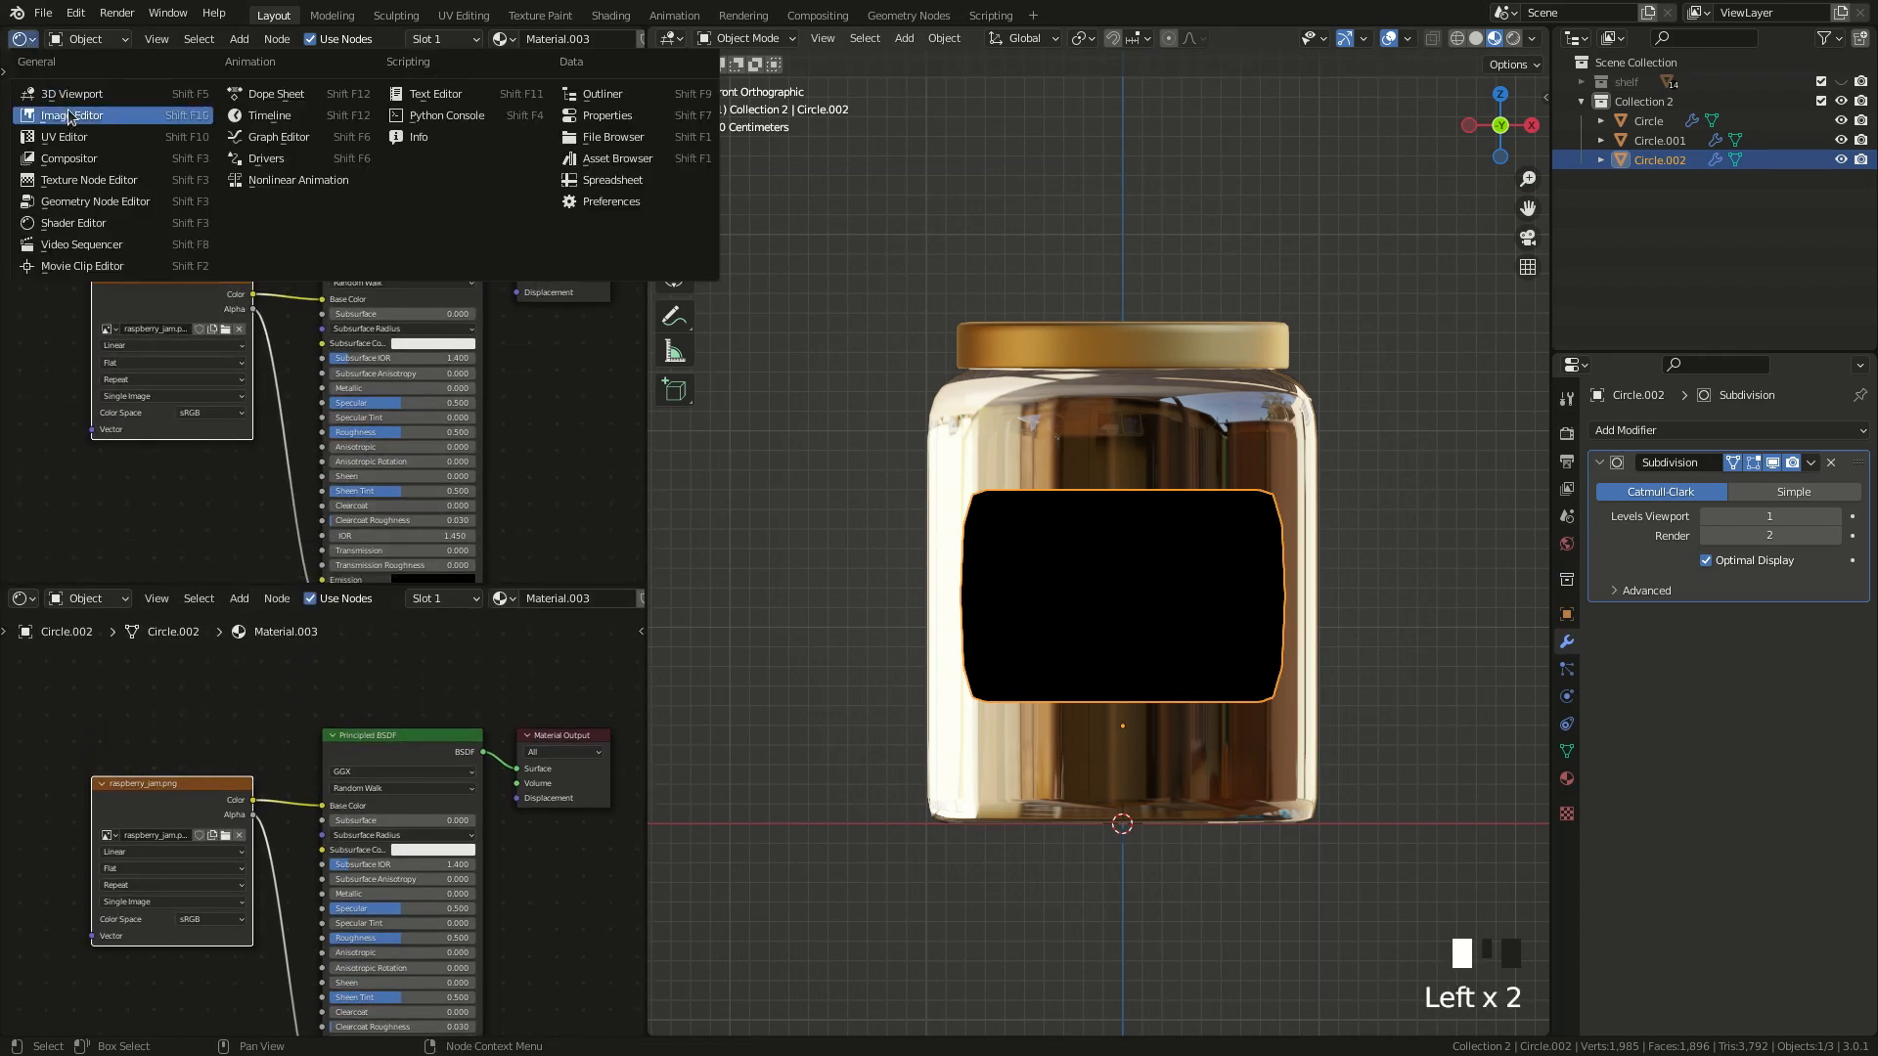
{"action": "left_click", "coordinate": [93, 143]}
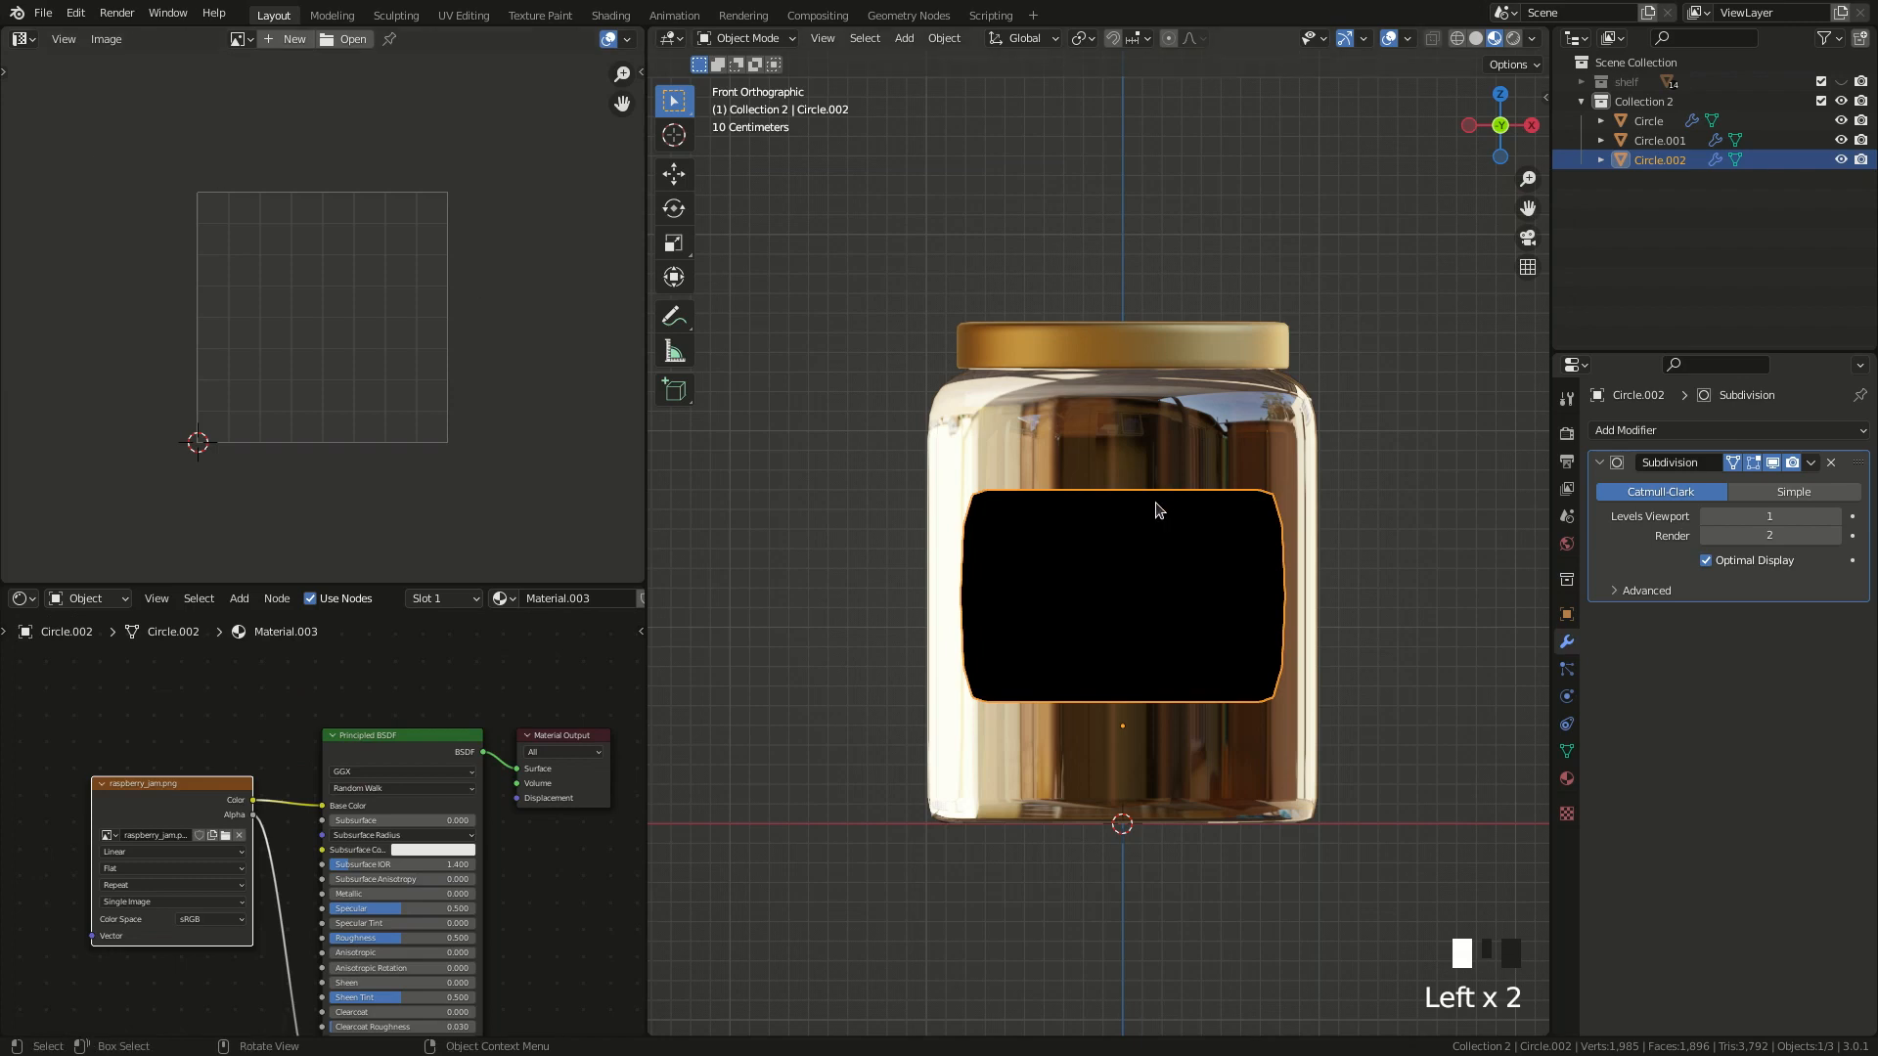
- Unwrap all faces of the label panel with Project from View in the front view
{"action": "key", "text": "Tab"}
{"action": "key", "text": "a"}
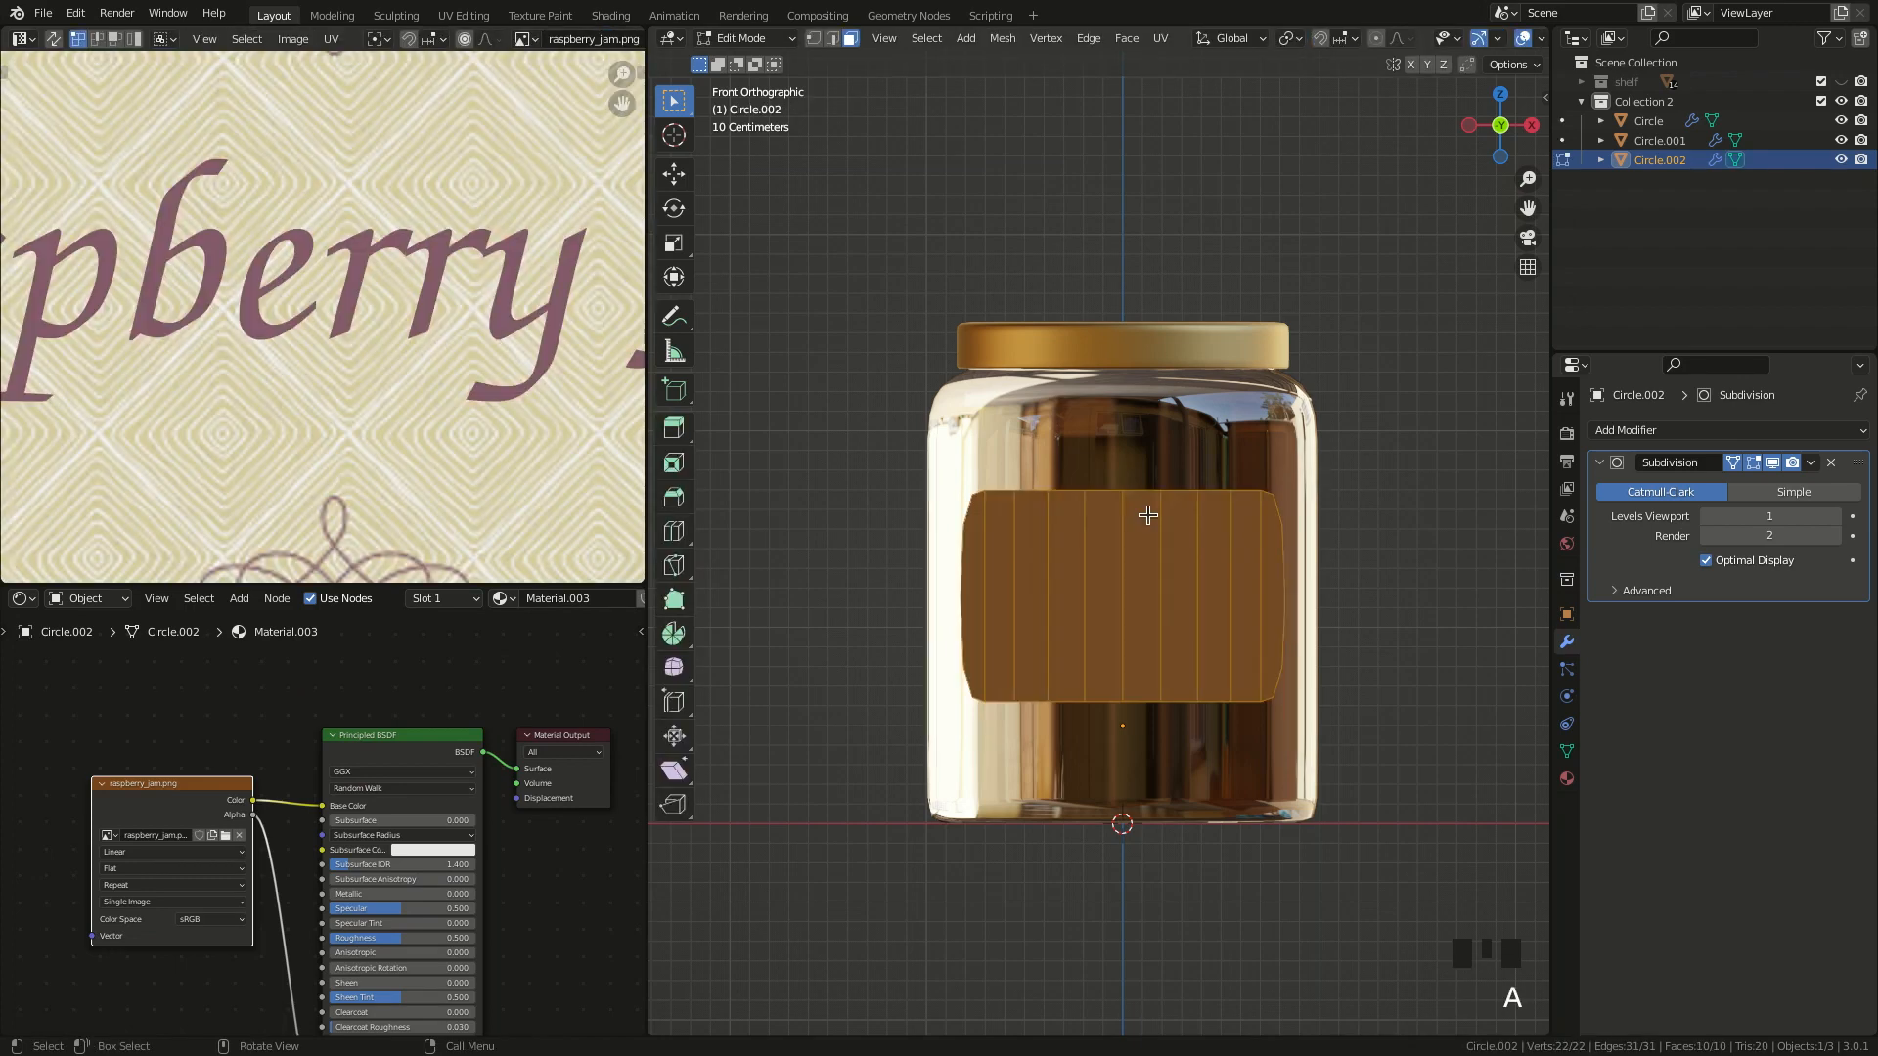
{"action": "scroll", "coordinate": [323, 313], "scroll_direction": "down", "scroll_amount": 7}
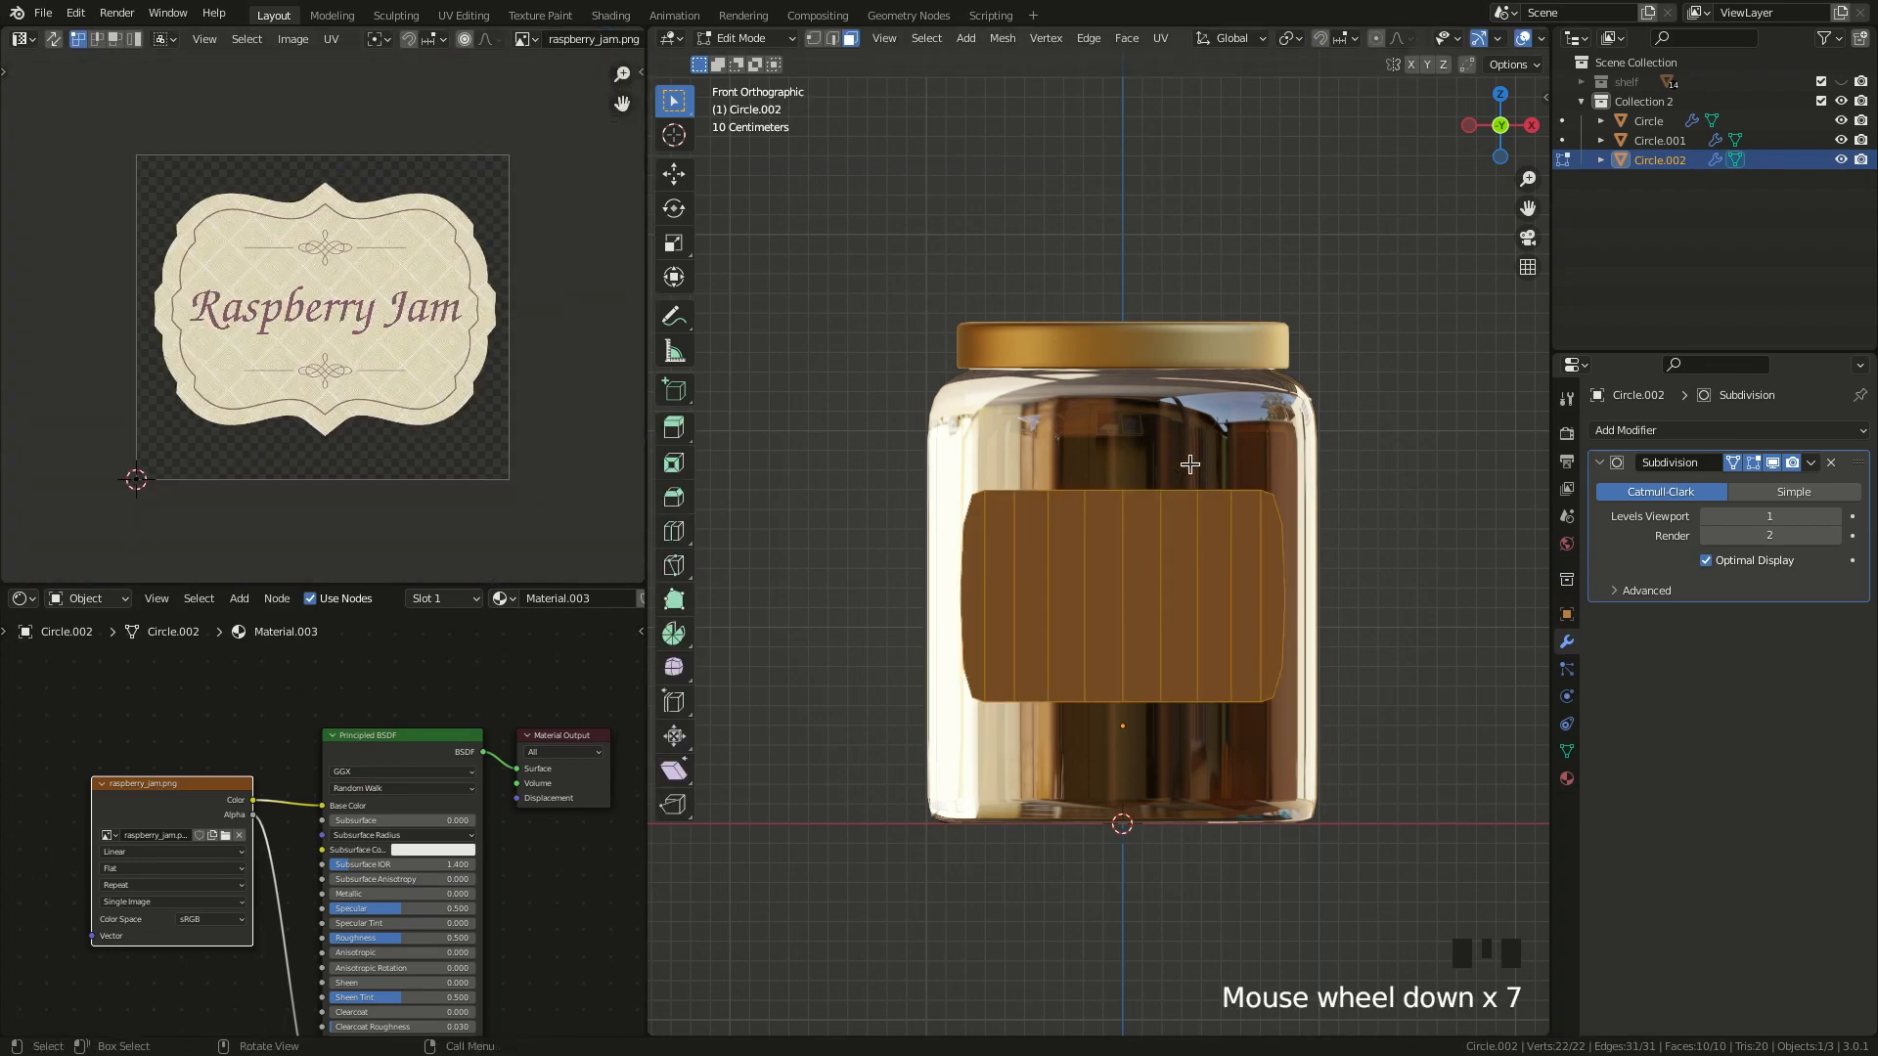
{"action": "scroll", "coordinate": [1230, 482], "scroll_direction": "up", "scroll_amount": 1}
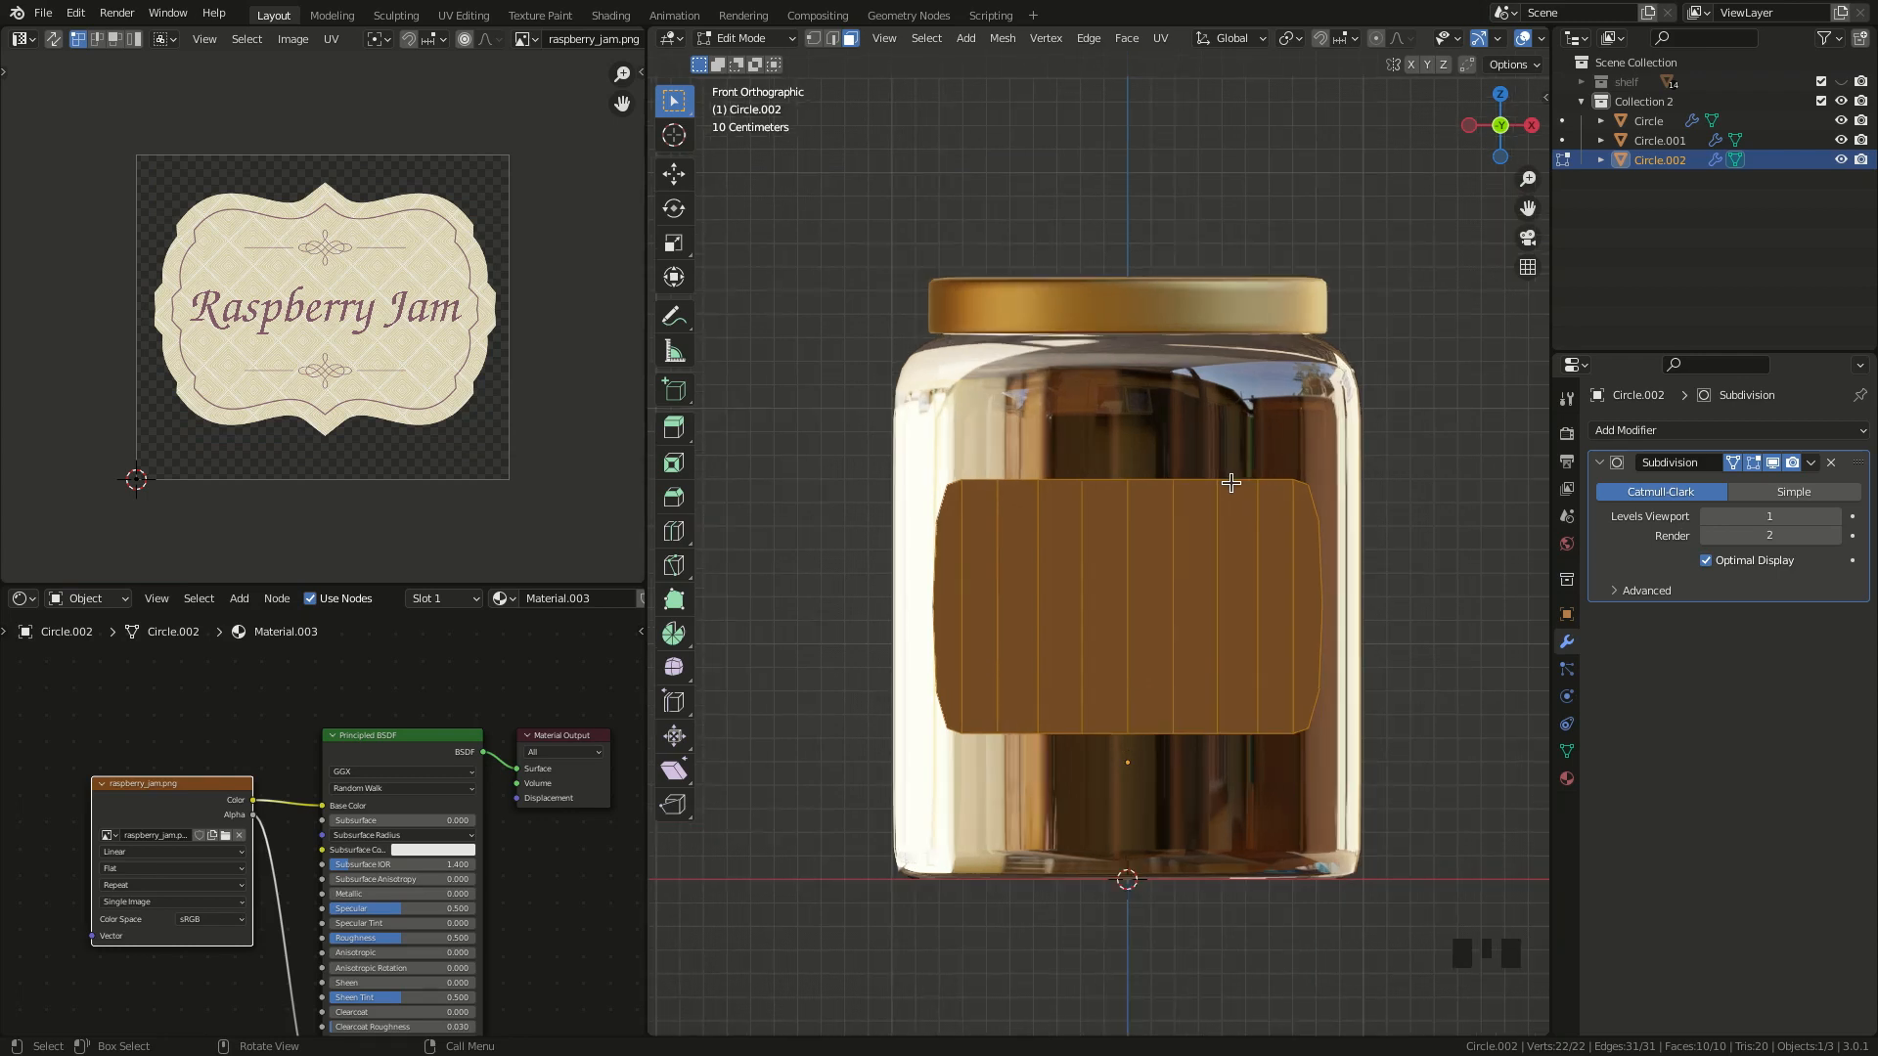
{"action": "key", "text": "u"}
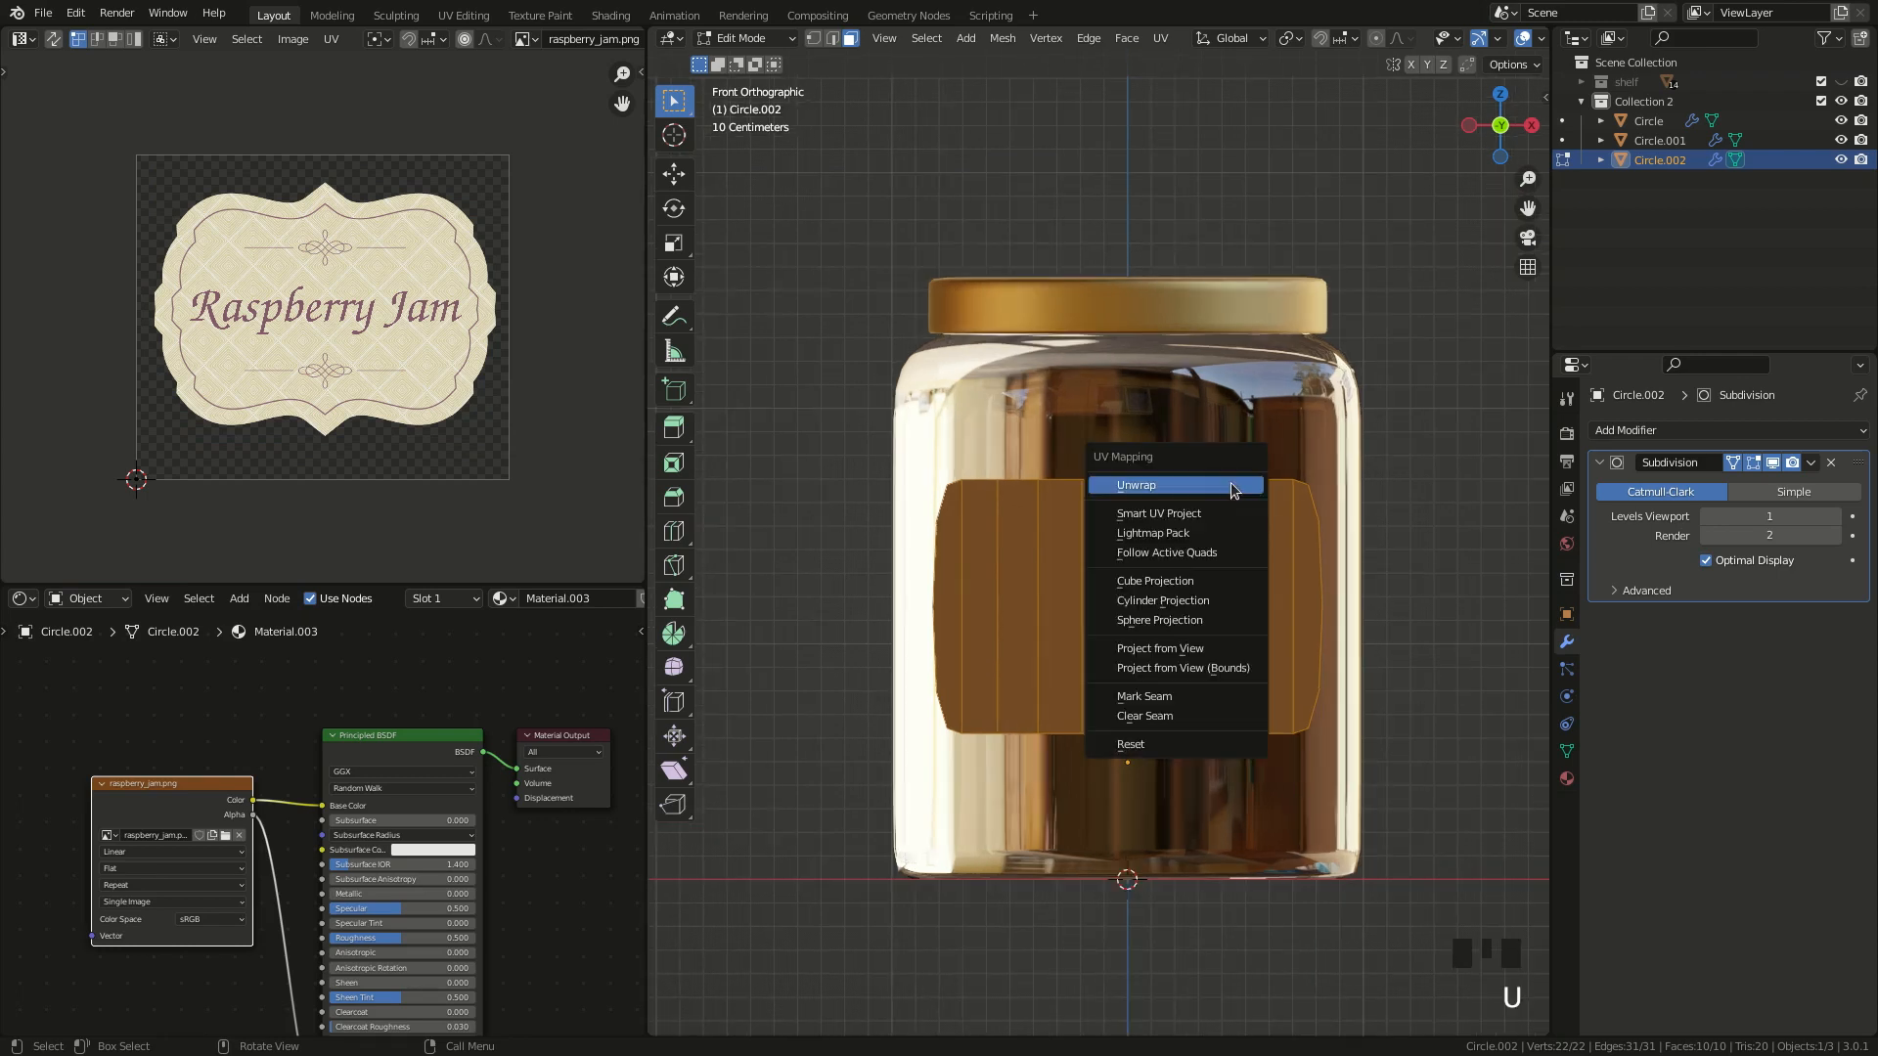
{"action": "left_click", "coordinate": [1186, 648]}
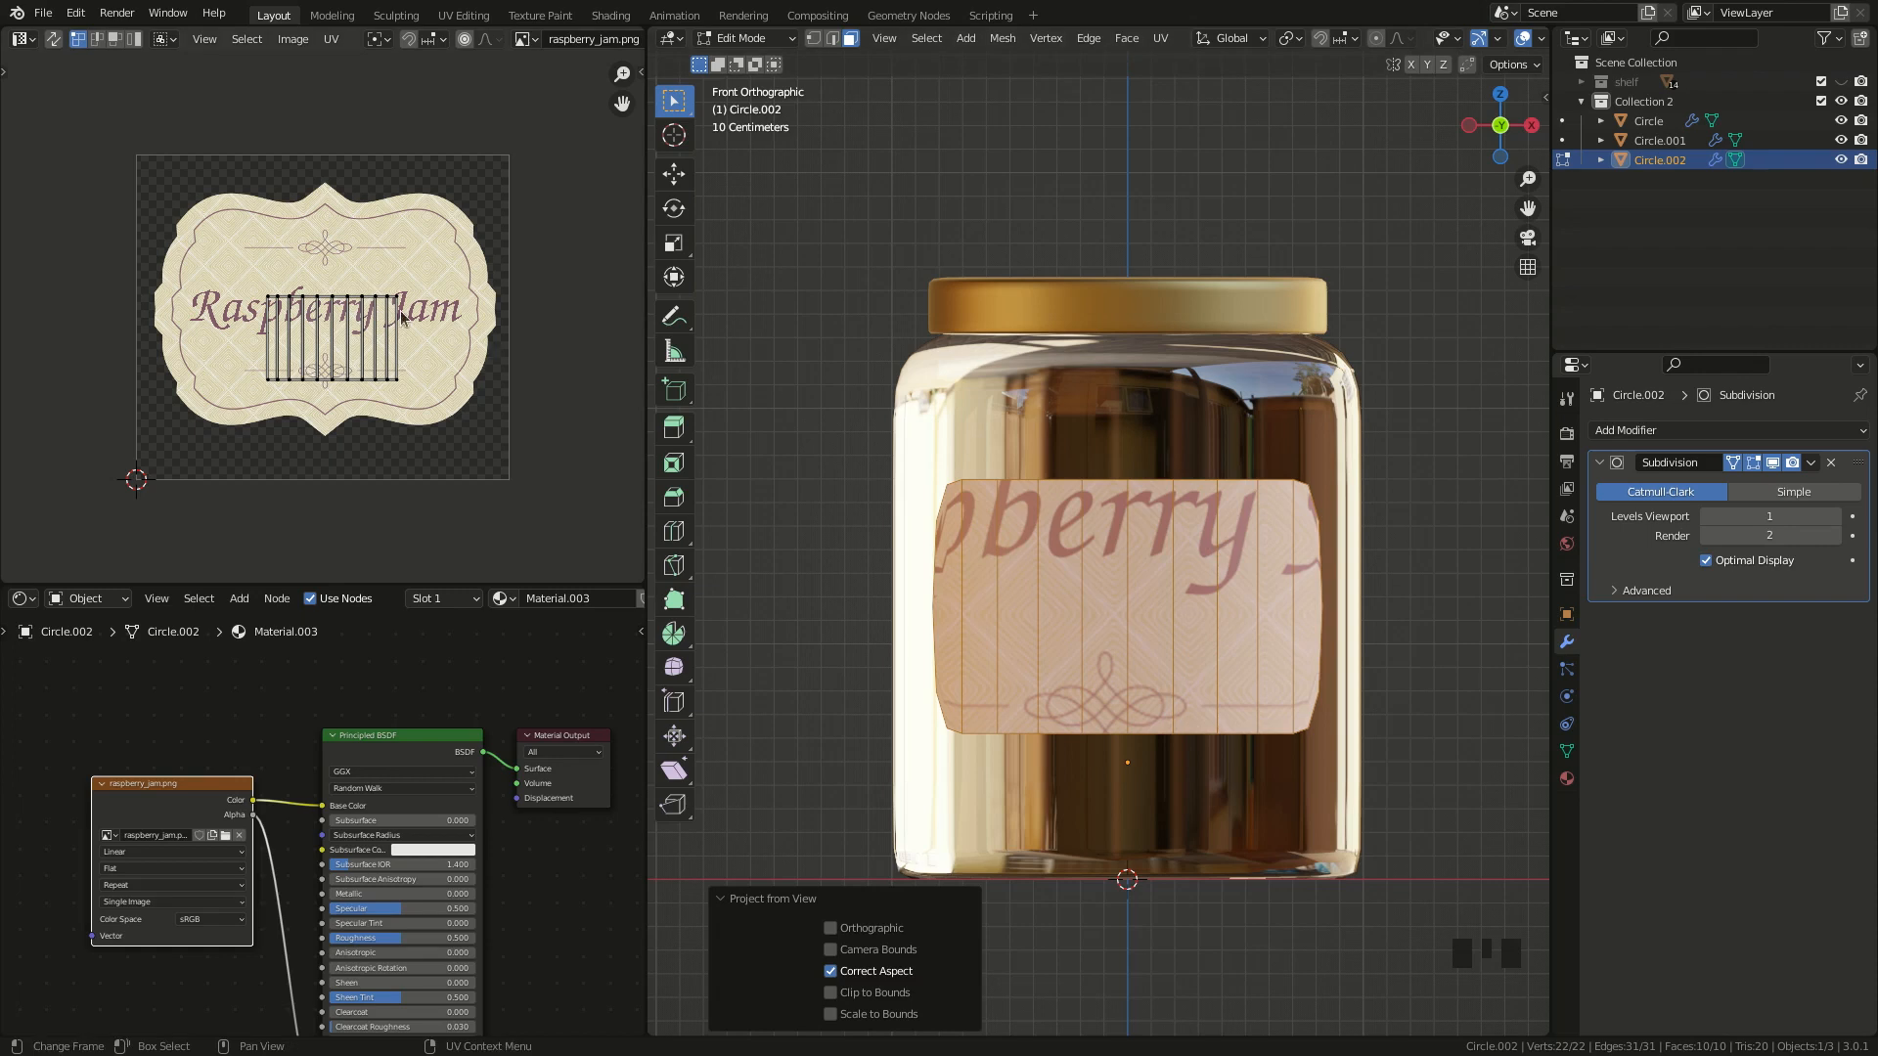
- Enlarge the label's UVs over the Raspberry Jam artwork, narrowing them along X to about 0.83 and rescaling them uniformly to about 1.16
{"action": "key", "text": "a"}
{"action": "key", "text": "s"}
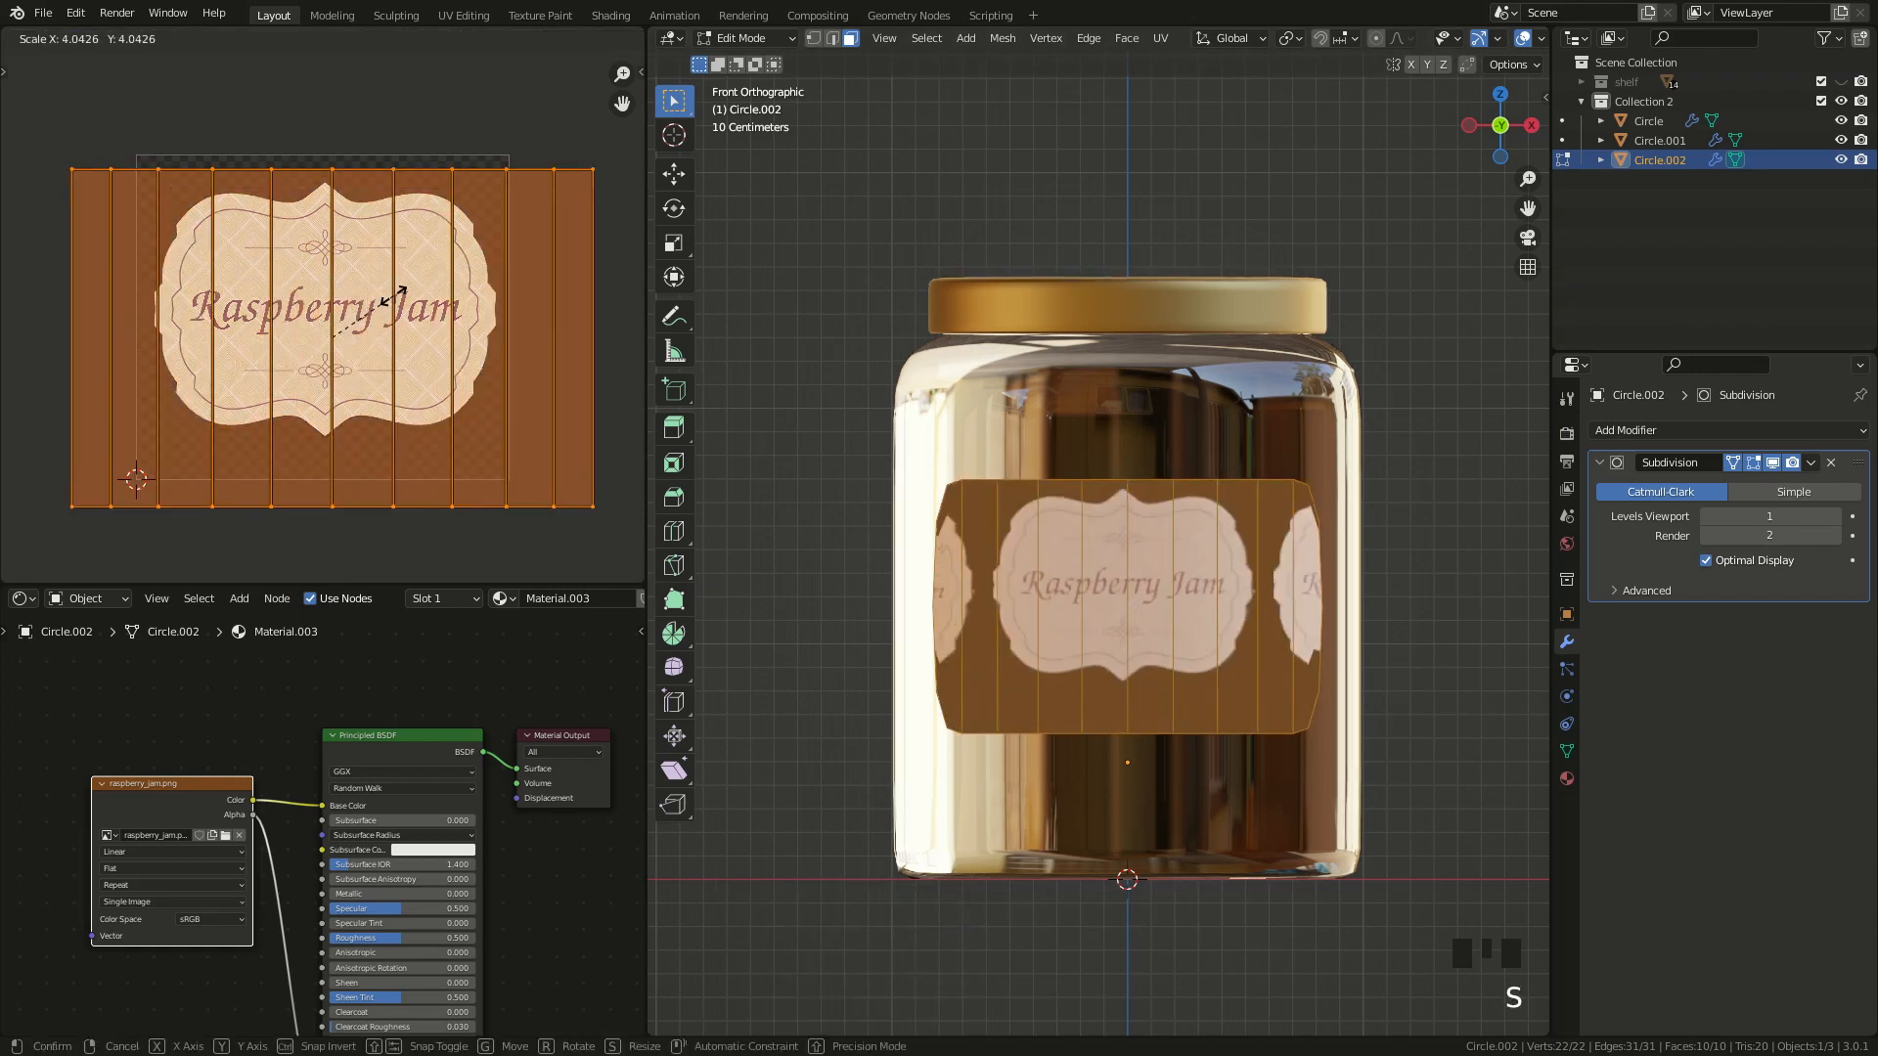
{"action": "left_click", "coordinate": [380, 301]}
{"action": "key", "text": "s"}
{"action": "key", "text": "x"}
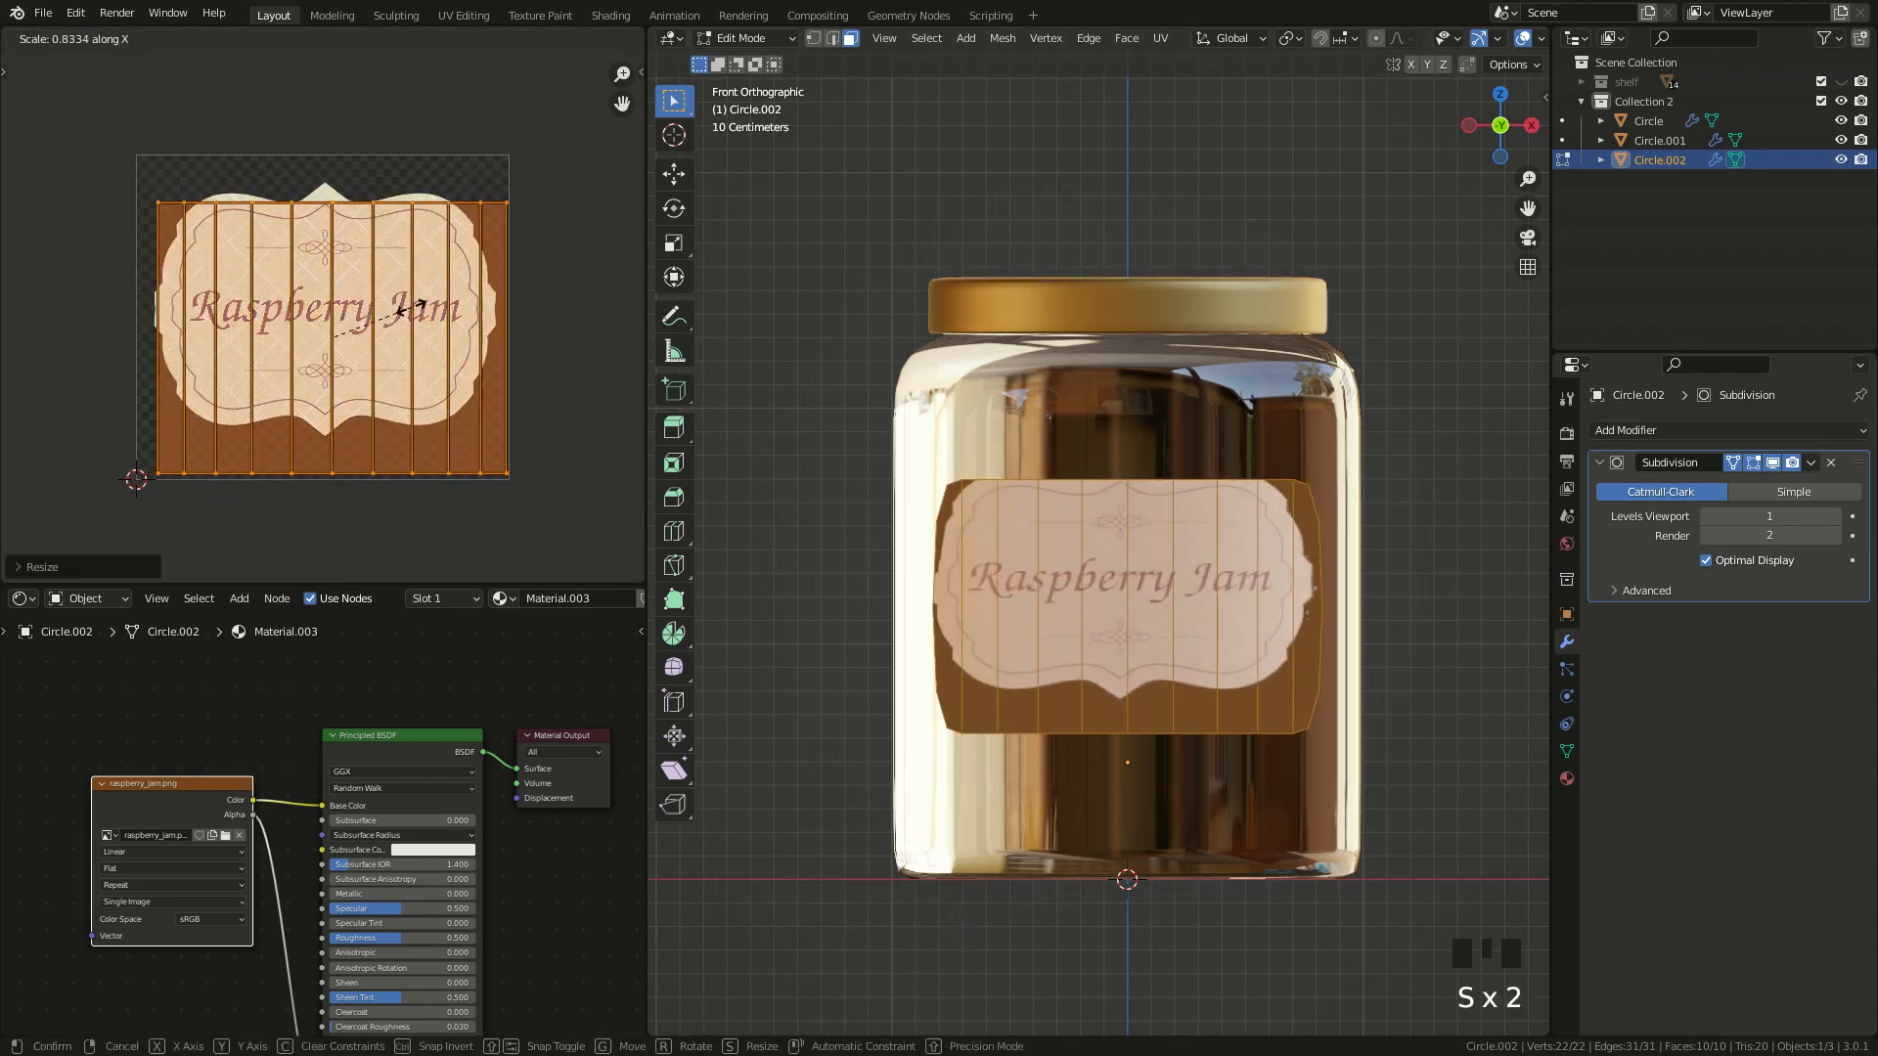
{"action": "left_click", "coordinate": [421, 305]}
{"action": "key", "text": "s"}
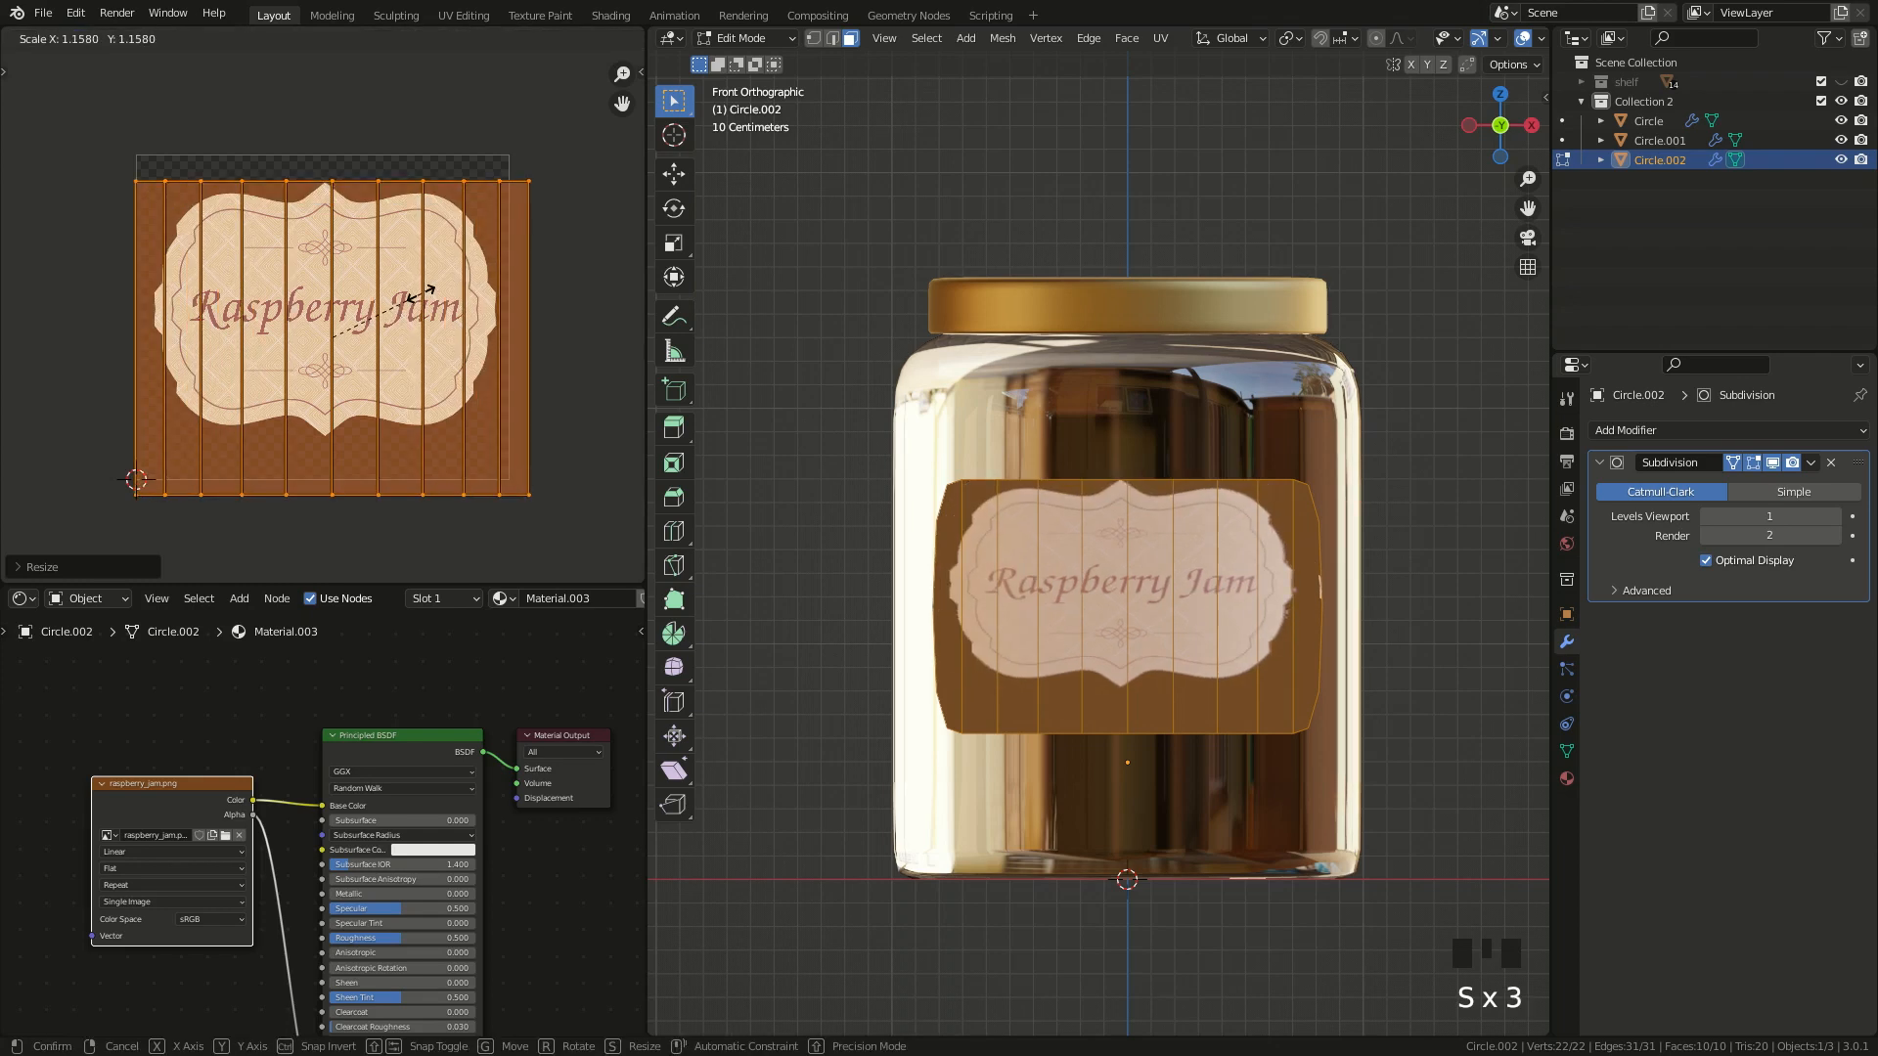
{"action": "left_click", "coordinate": [421, 301]}
- Centre the label's UVs on the artwork, scale them to about 0.92 to fit the image, and return to Object Mode
{"action": "key", "text": "g"}
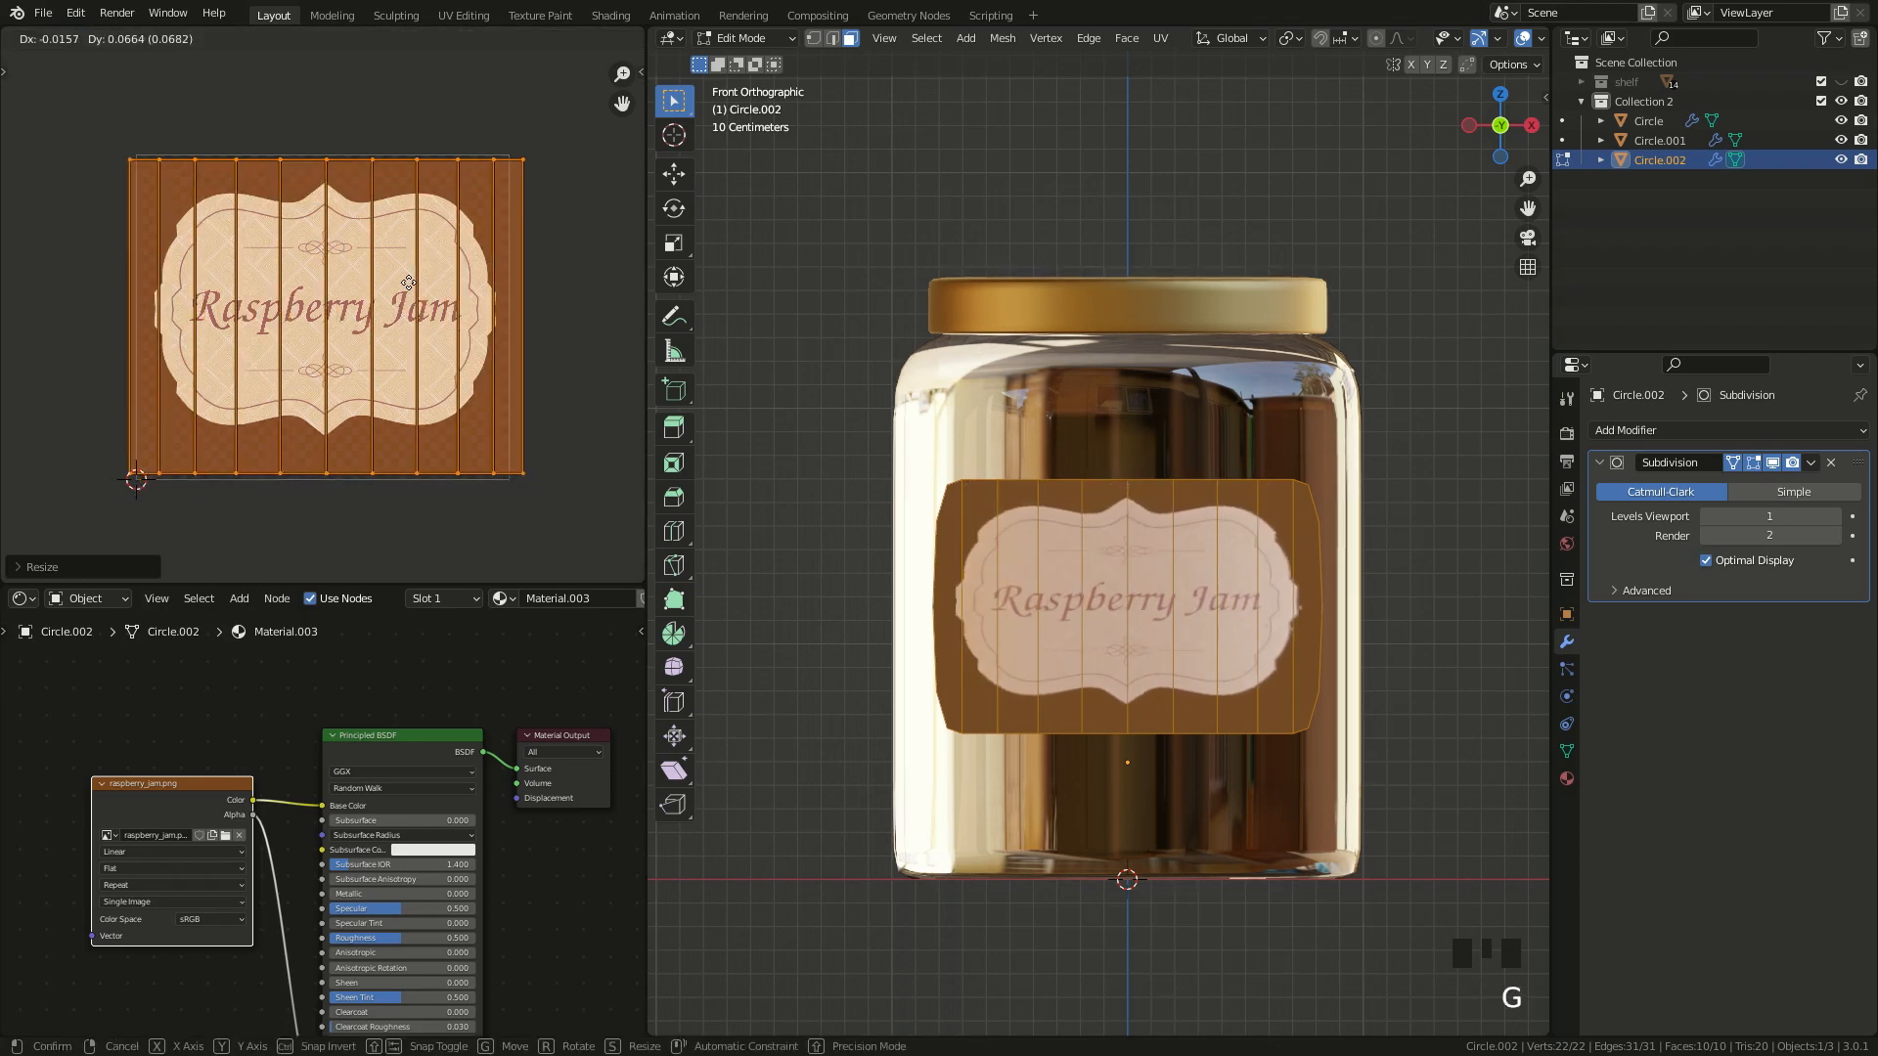
{"action": "left_click", "coordinate": [407, 283]}
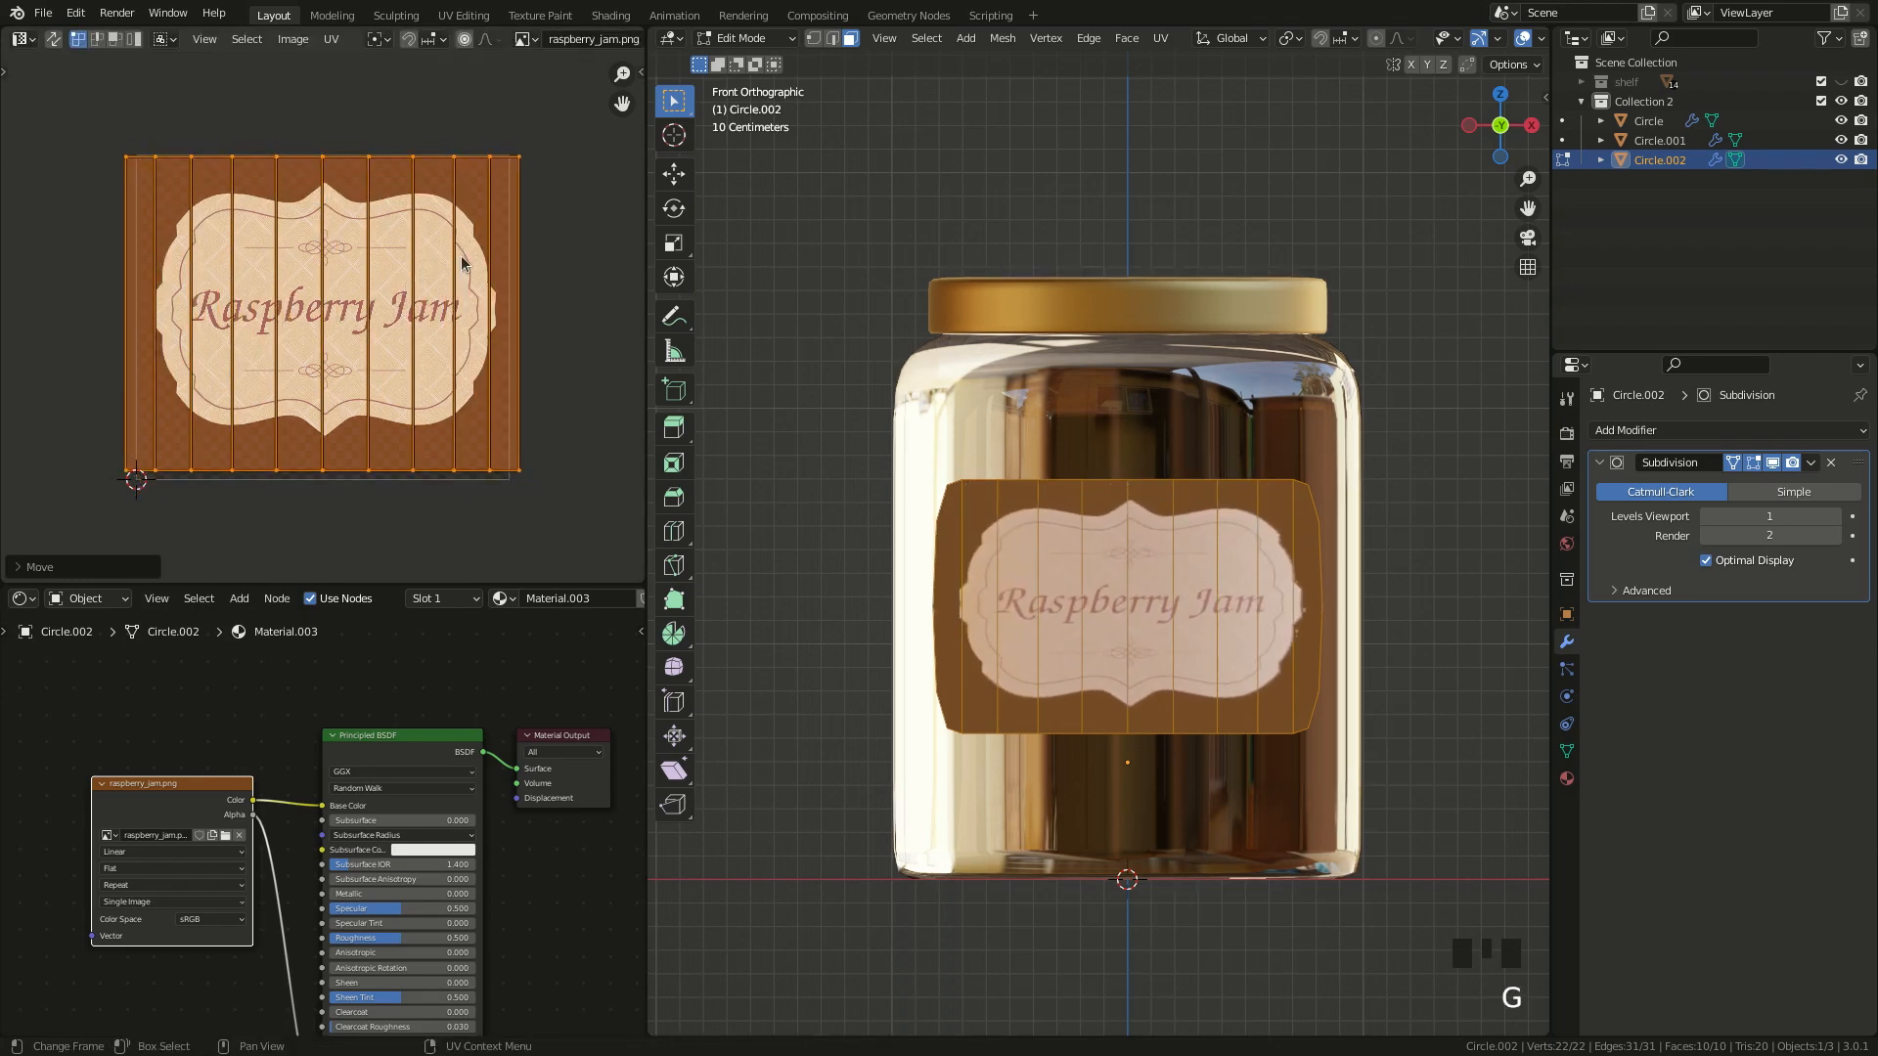
{"action": "key", "text": "s"}
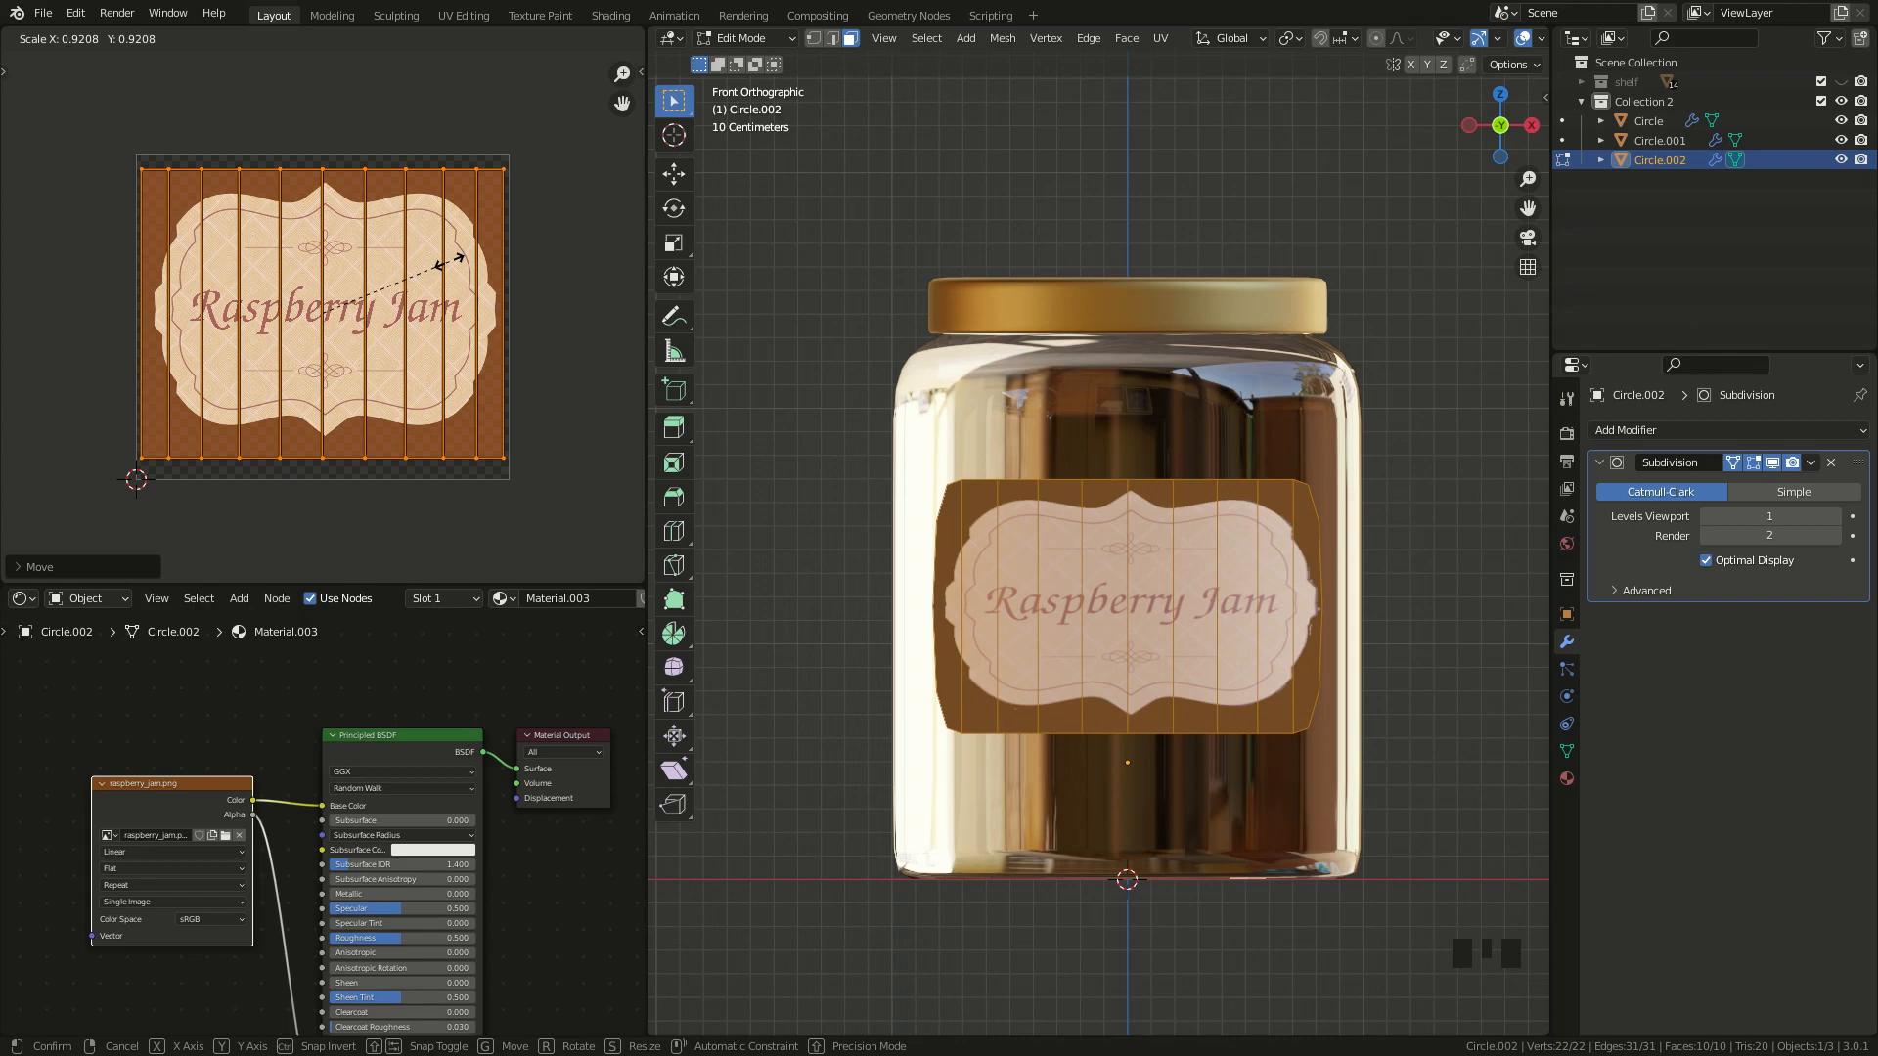
{"action": "left_click", "coordinate": [447, 270]}
{"action": "key", "text": "g"}
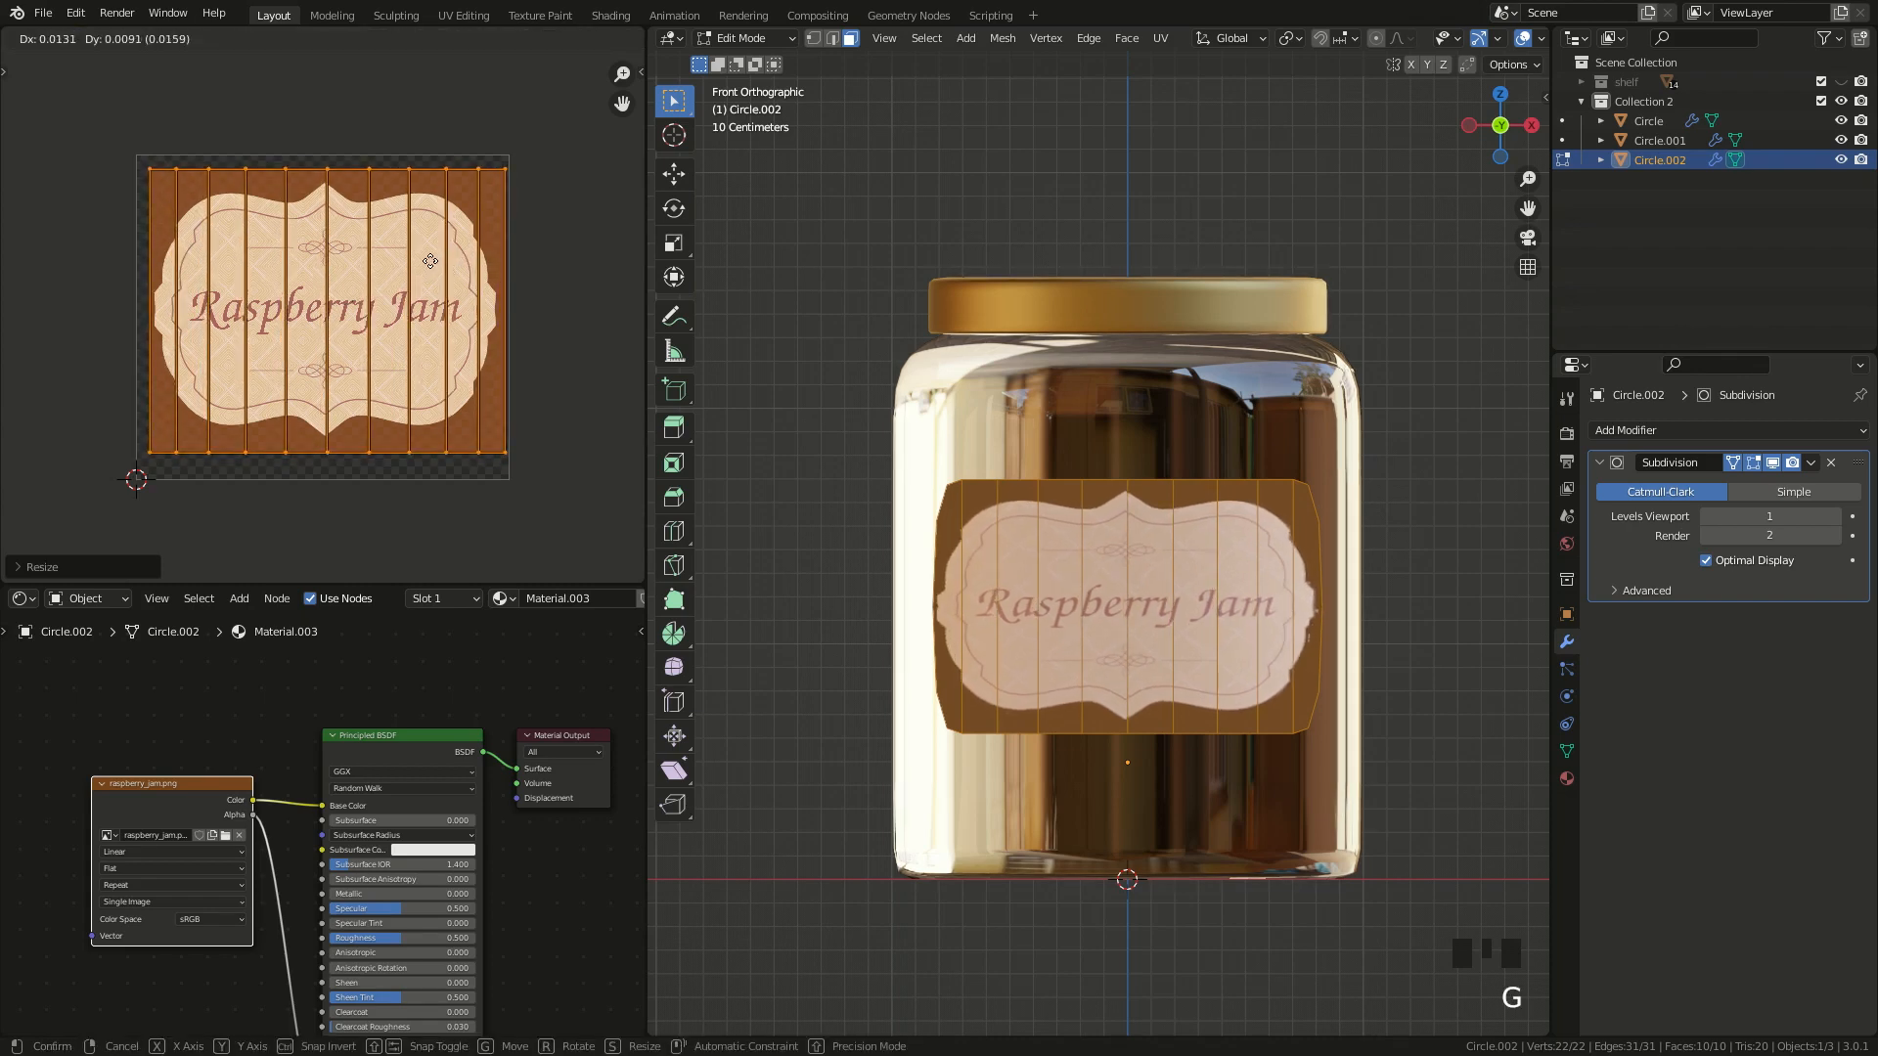
{"action": "left_click", "coordinate": [431, 261]}
{"action": "key", "text": "Tab"}
{"action": "scroll", "coordinate": [1339, 370], "scroll_direction": "down", "scroll_amount": 2}
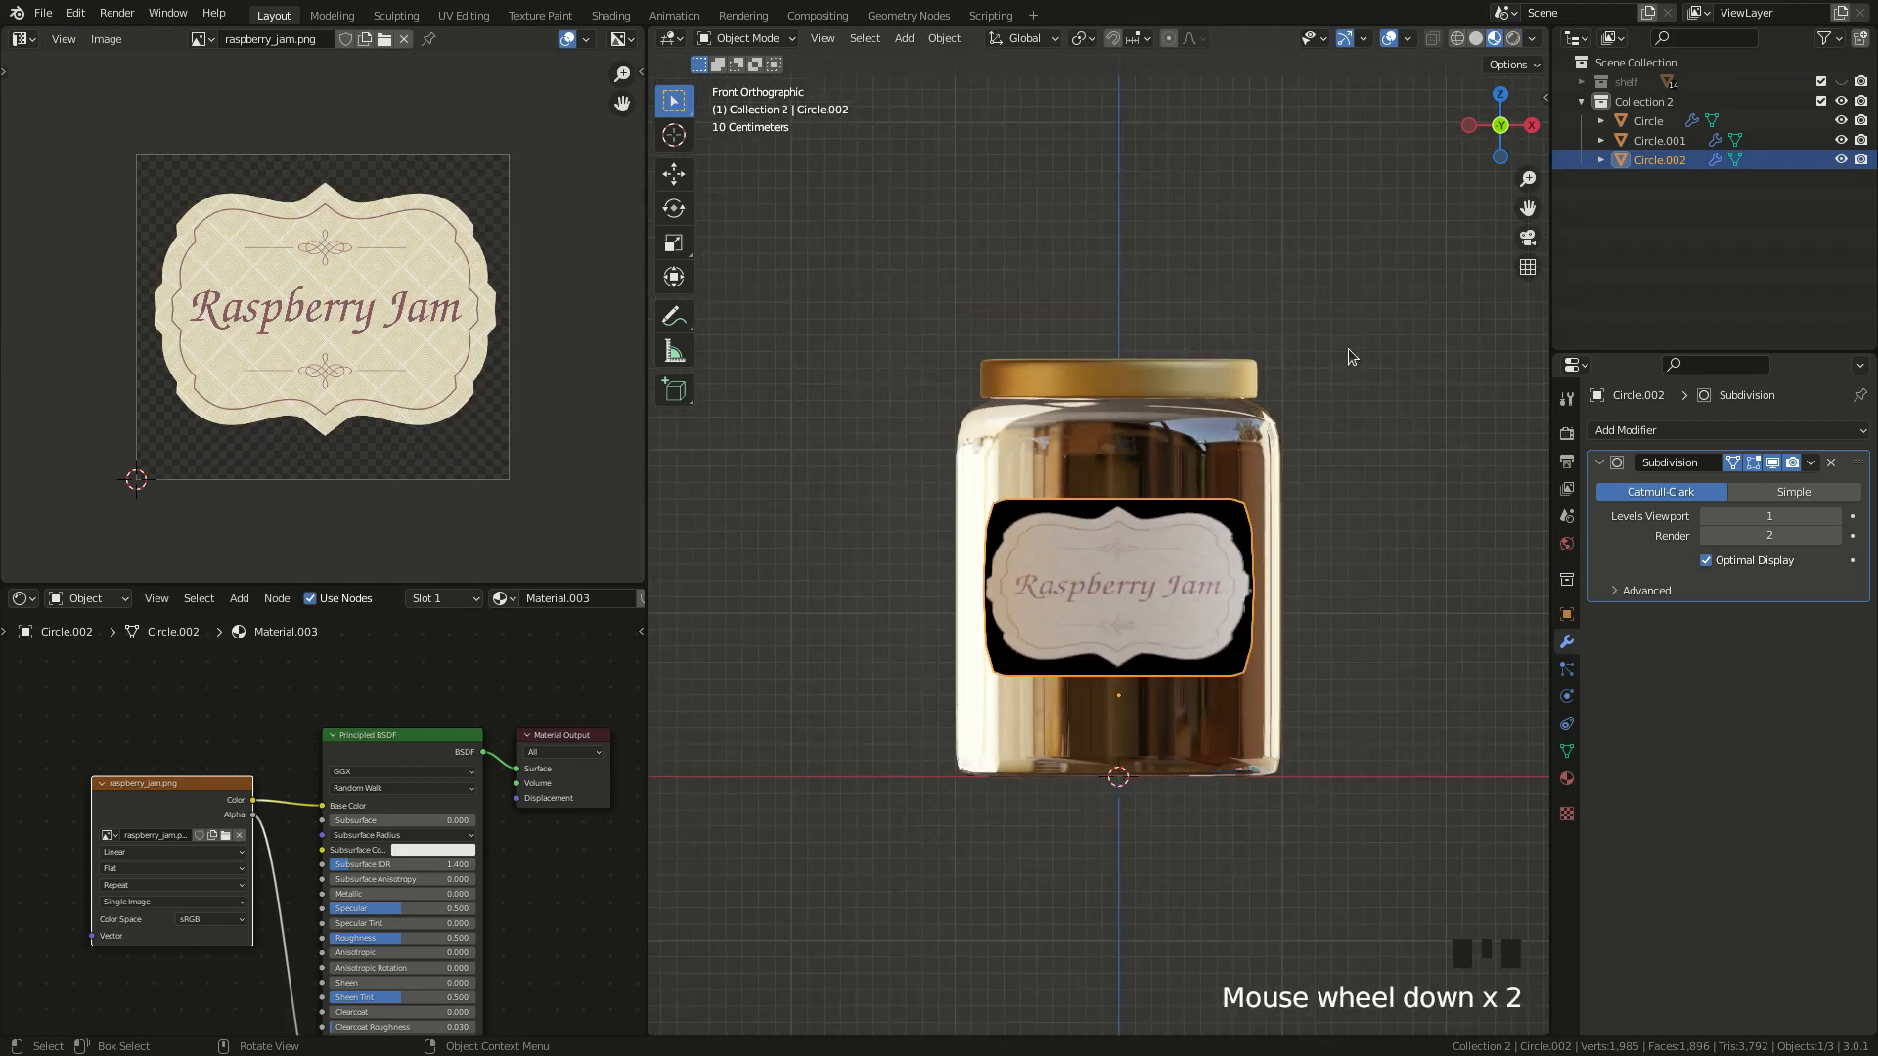
- Deselect the label and inspect the jar from the front in rendered viewport shading
{"action": "left_click", "coordinate": [1406, 208]}
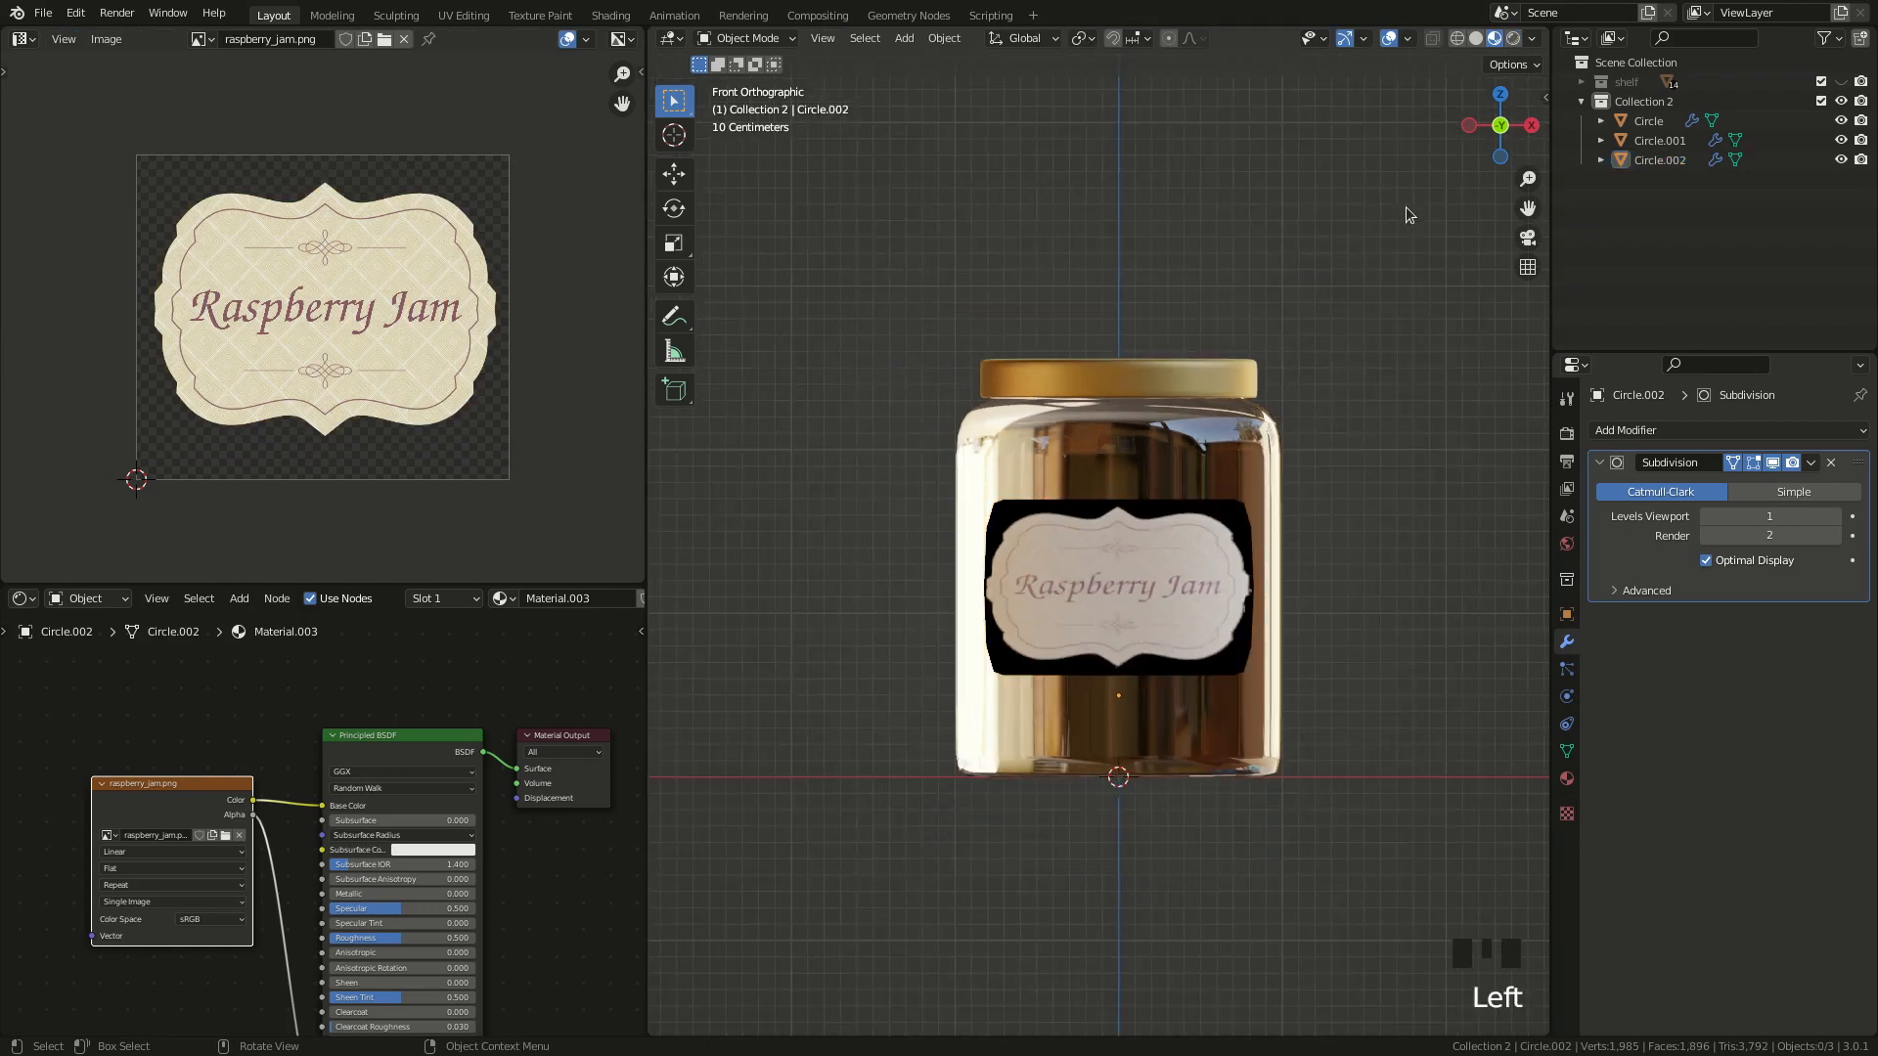
{"action": "left_click", "coordinate": [1515, 39]}
{"action": "left_click", "coordinate": [1384, 261]}
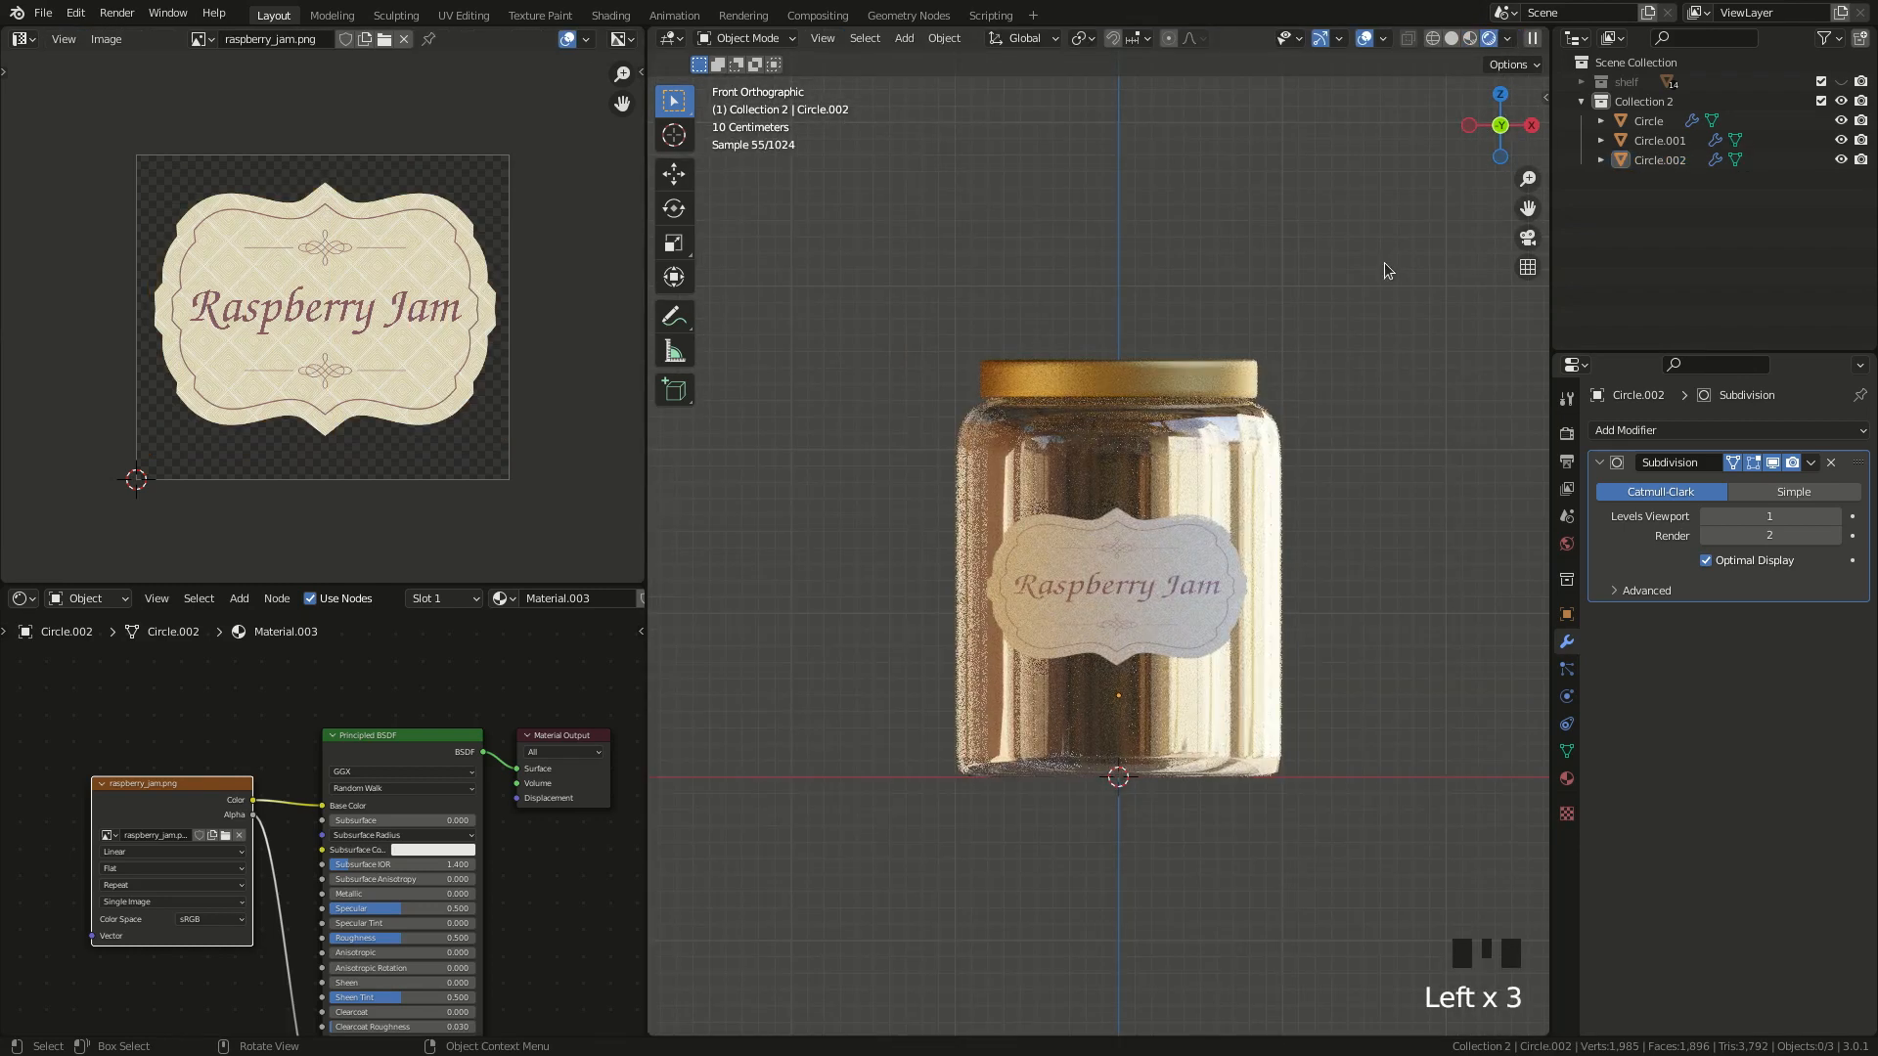
{"action": "scroll", "coordinate": [1384, 264], "scroll_direction": "down", "scroll_amount": 2}
{"action": "mouse_move", "coordinate": [1496, 125]}
{"action": "left_mouse_down"}
{"action": "mouse_move", "coordinate": [1462, 108]}
{"action": "mouse_move", "coordinate": [1443, 157]}
{"action": "mouse_move", "coordinate": [1565, 145]}
{"action": "mouse_move", "coordinate": [1502, 135]}
{"action": "left_mouse_up"}
{"action": "left_click", "coordinate": [1503, 127]}
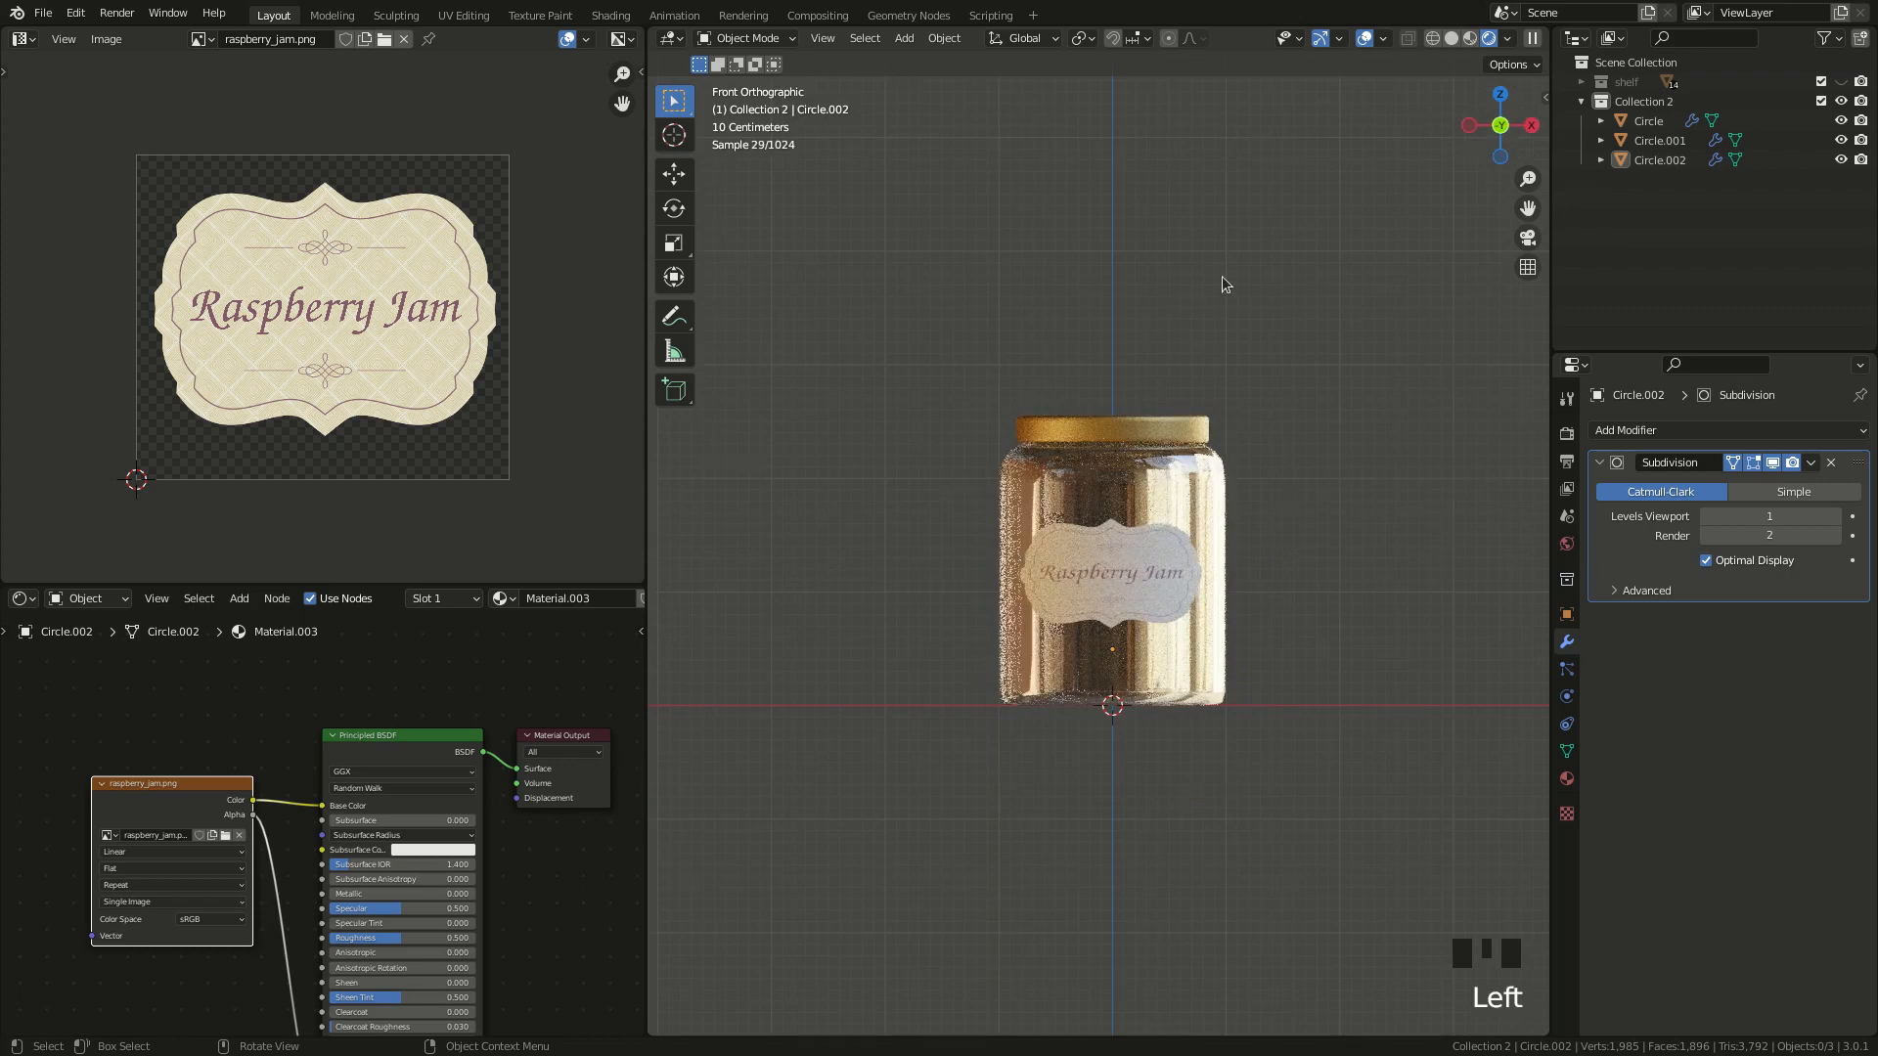
{"action": "scroll", "coordinate": [1188, 406], "scroll_direction": "up", "scroll_amount": 2}
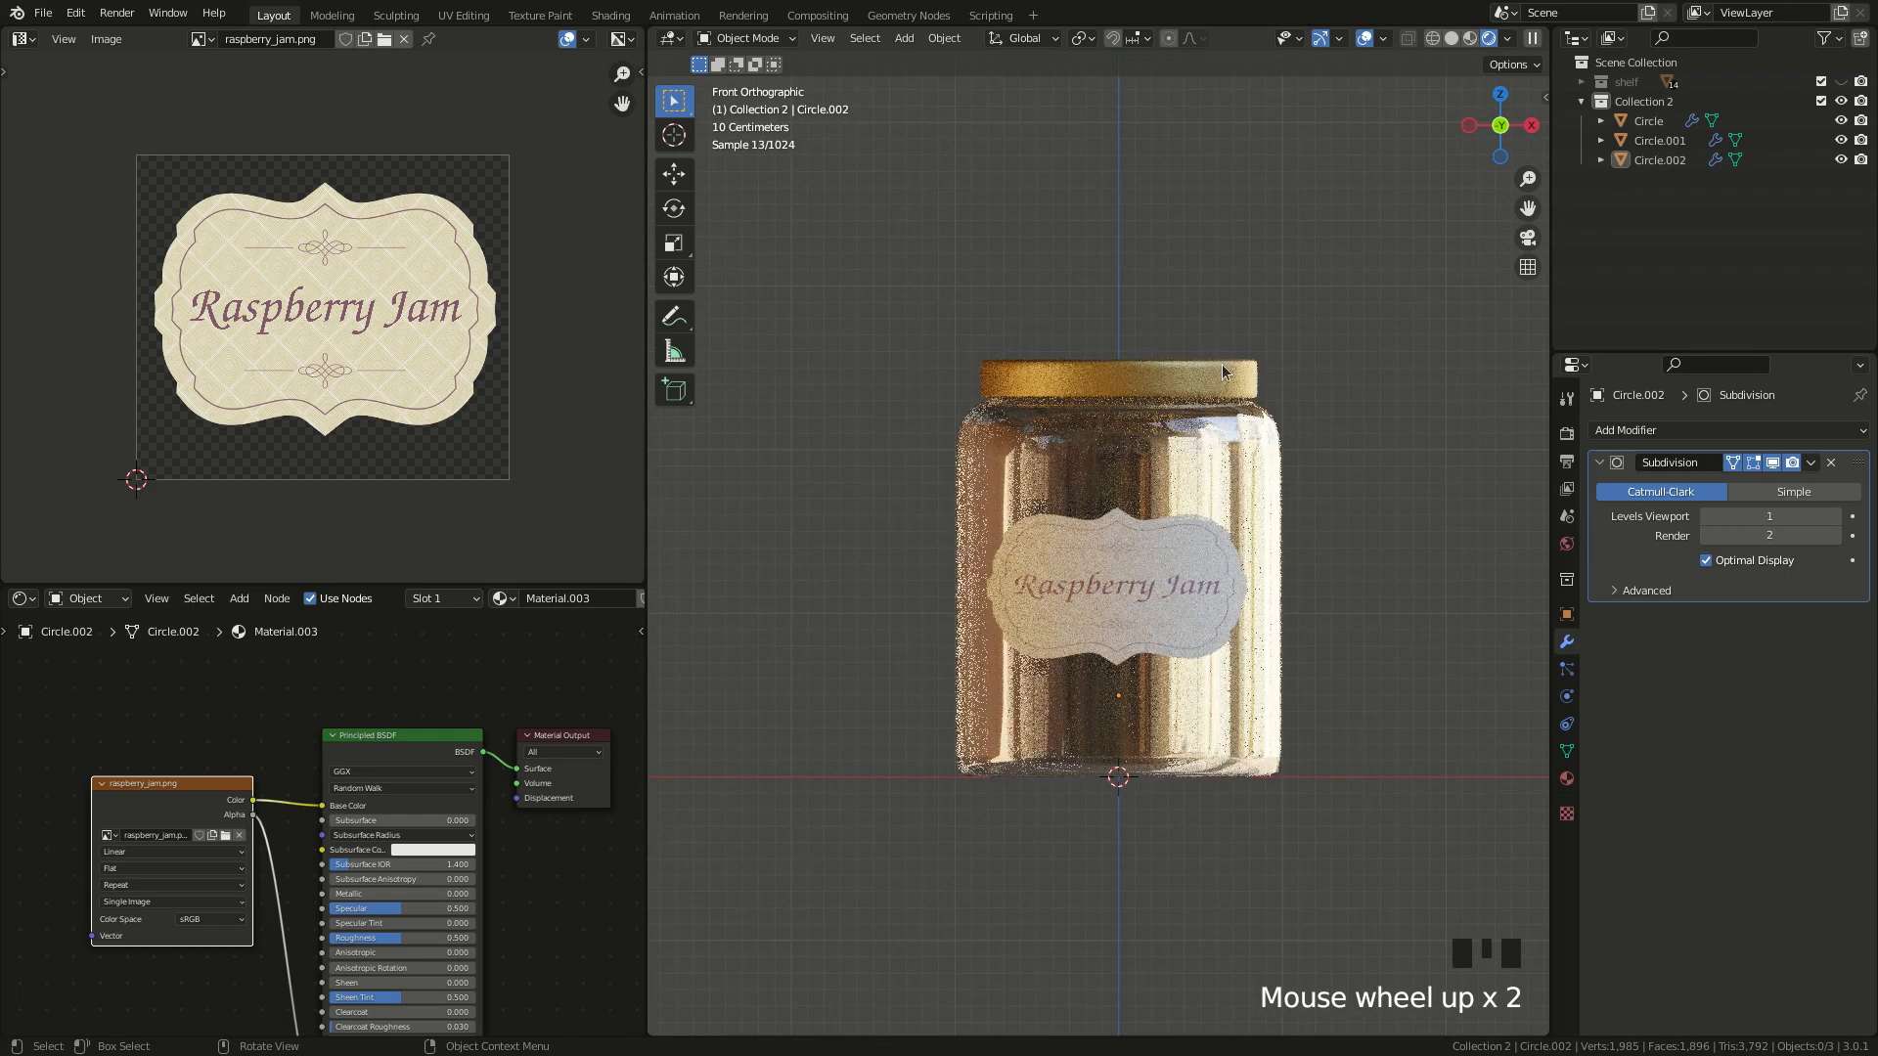
- In solid shading with X-ray on, duplicate the jar body in place and scale the copy to about 0.95
{"action": "left_click", "coordinate": [1457, 40]}
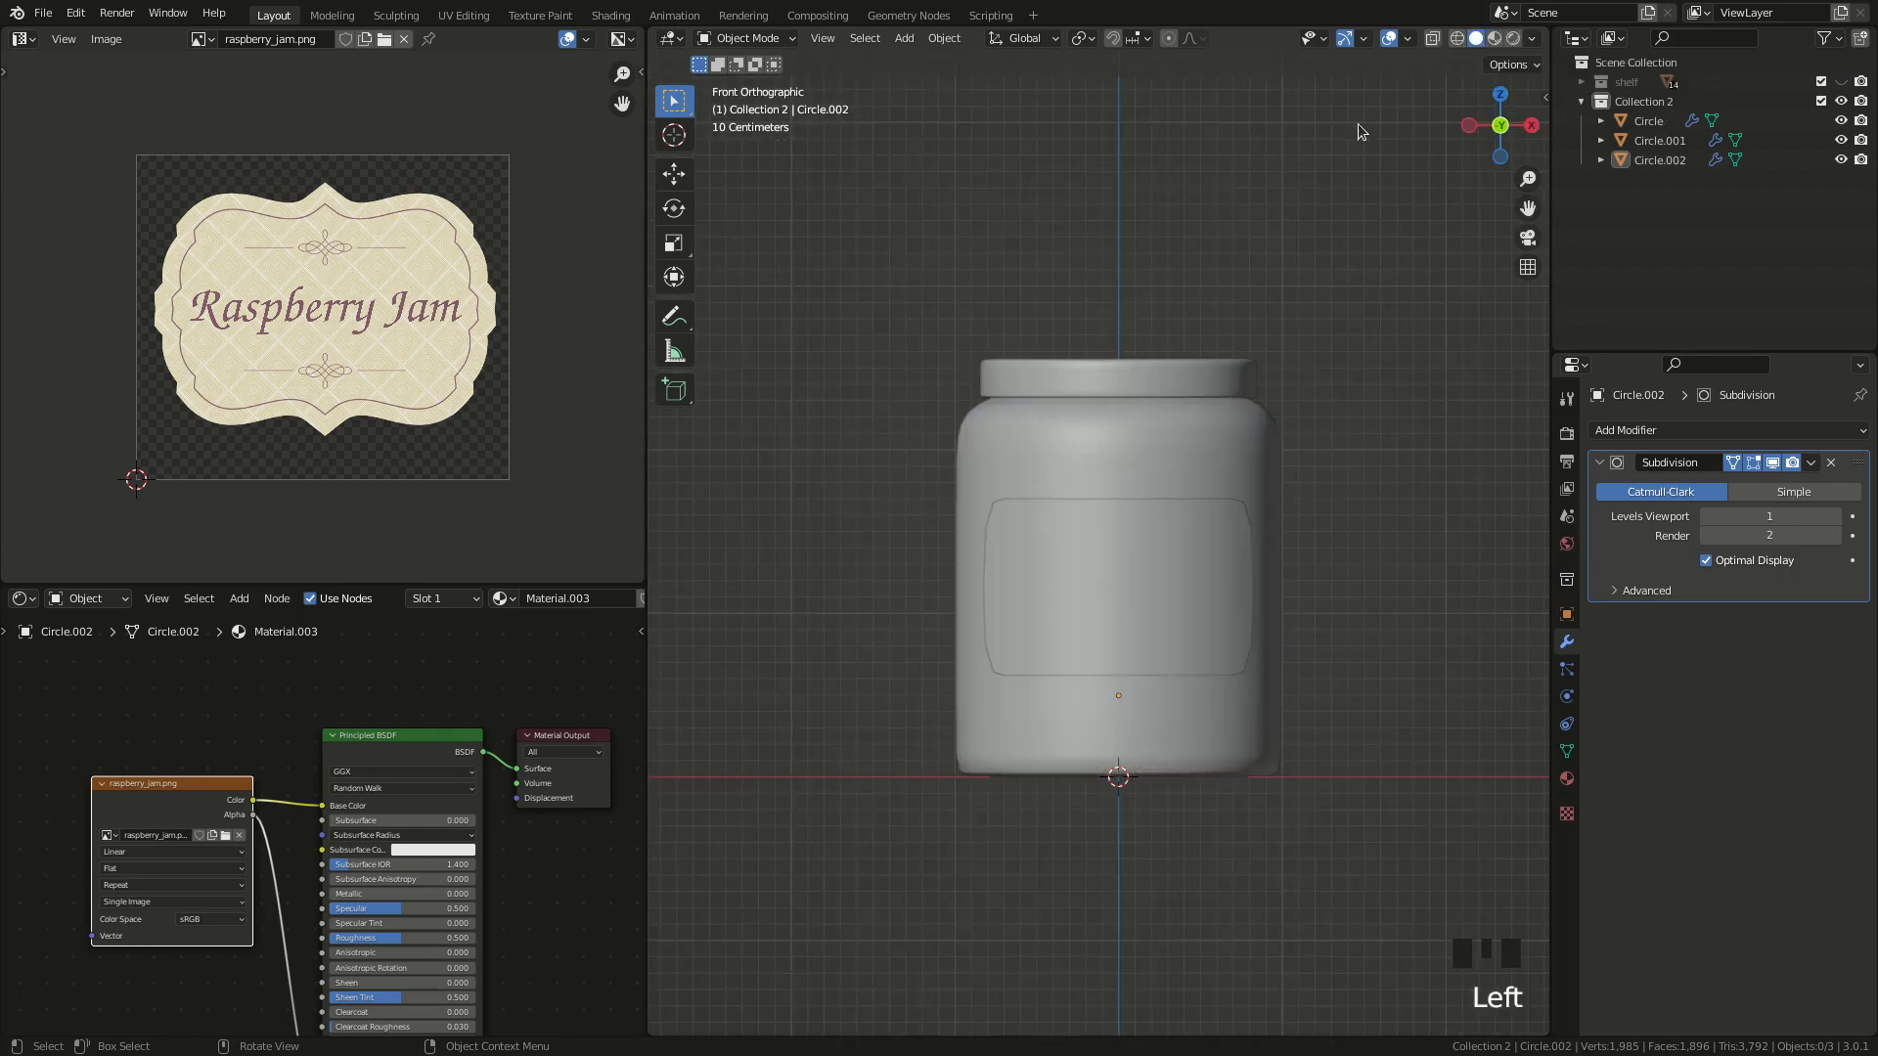
{"action": "left_click", "coordinate": [1431, 38]}
{"action": "left_click", "coordinate": [1181, 392]}
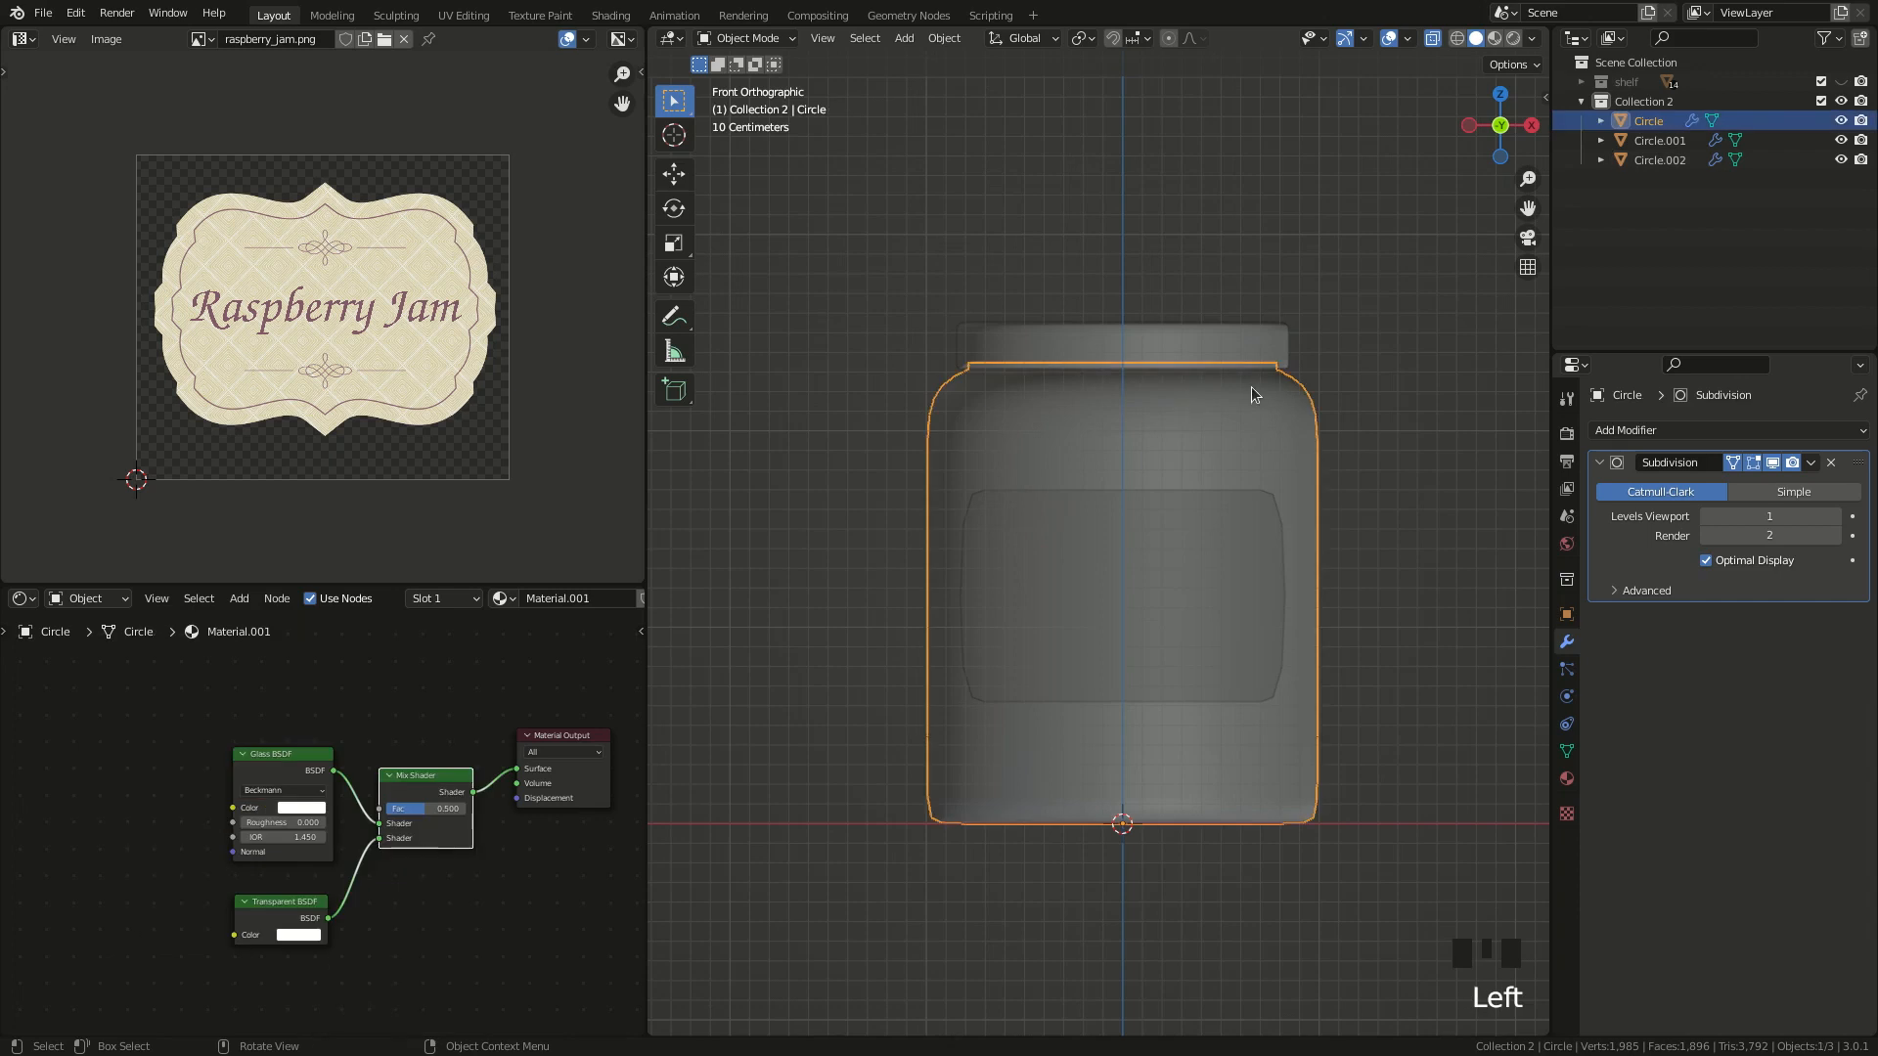
{"action": "scroll", "coordinate": [1258, 395], "scroll_direction": "up", "scroll_amount": 1}
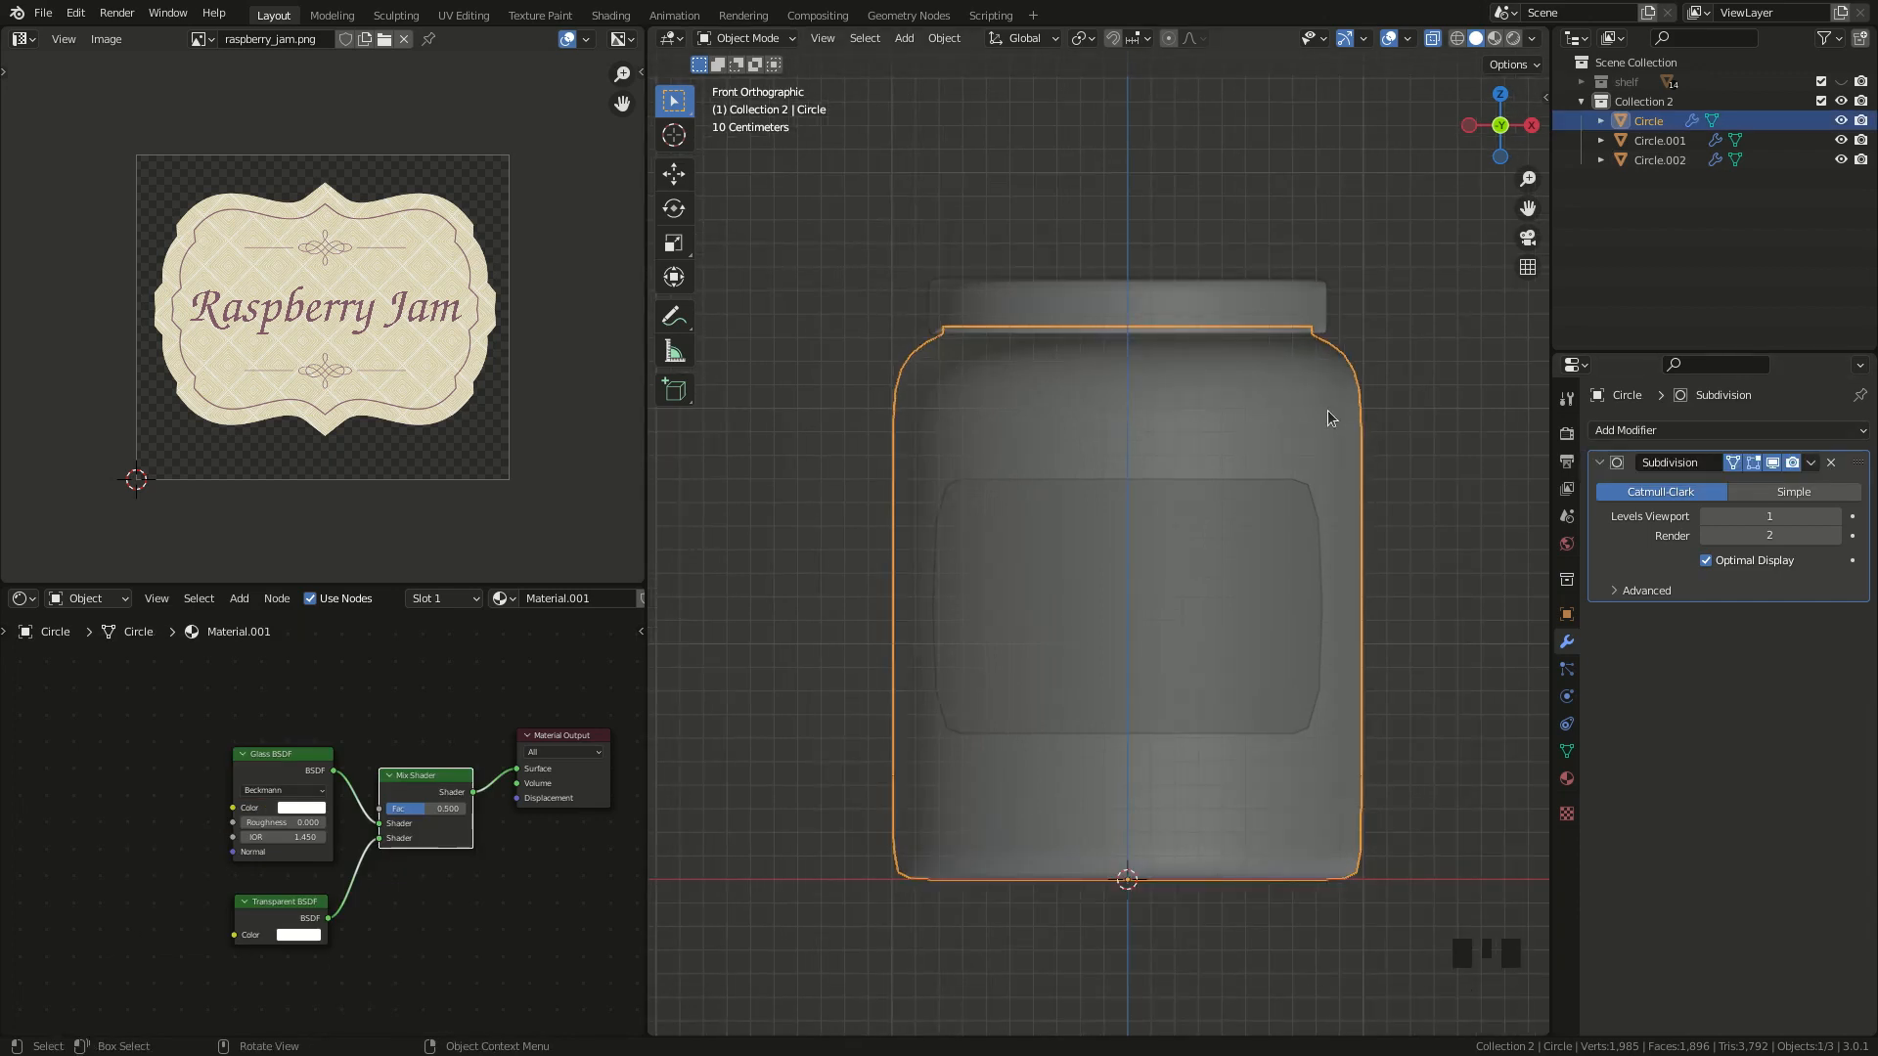
{"action": "key", "text": "shift+d"}
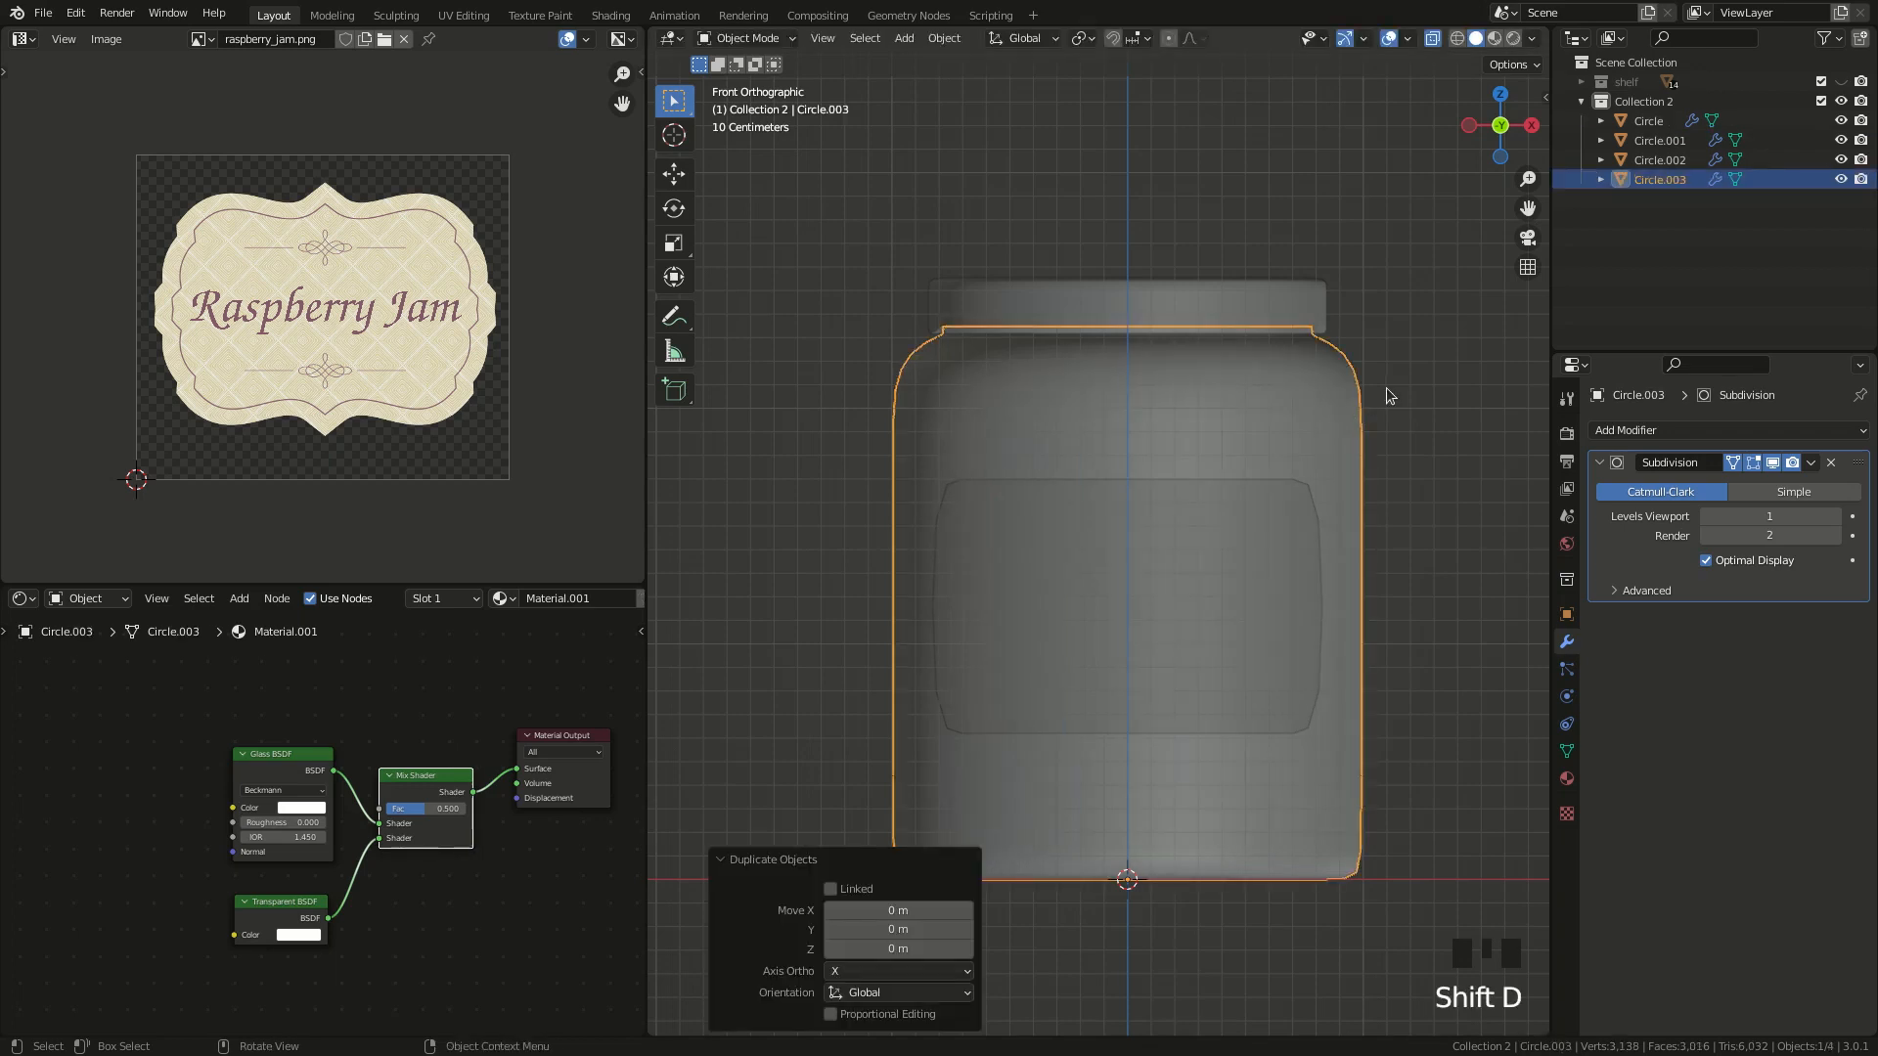
{"action": "key", "text": "s"}
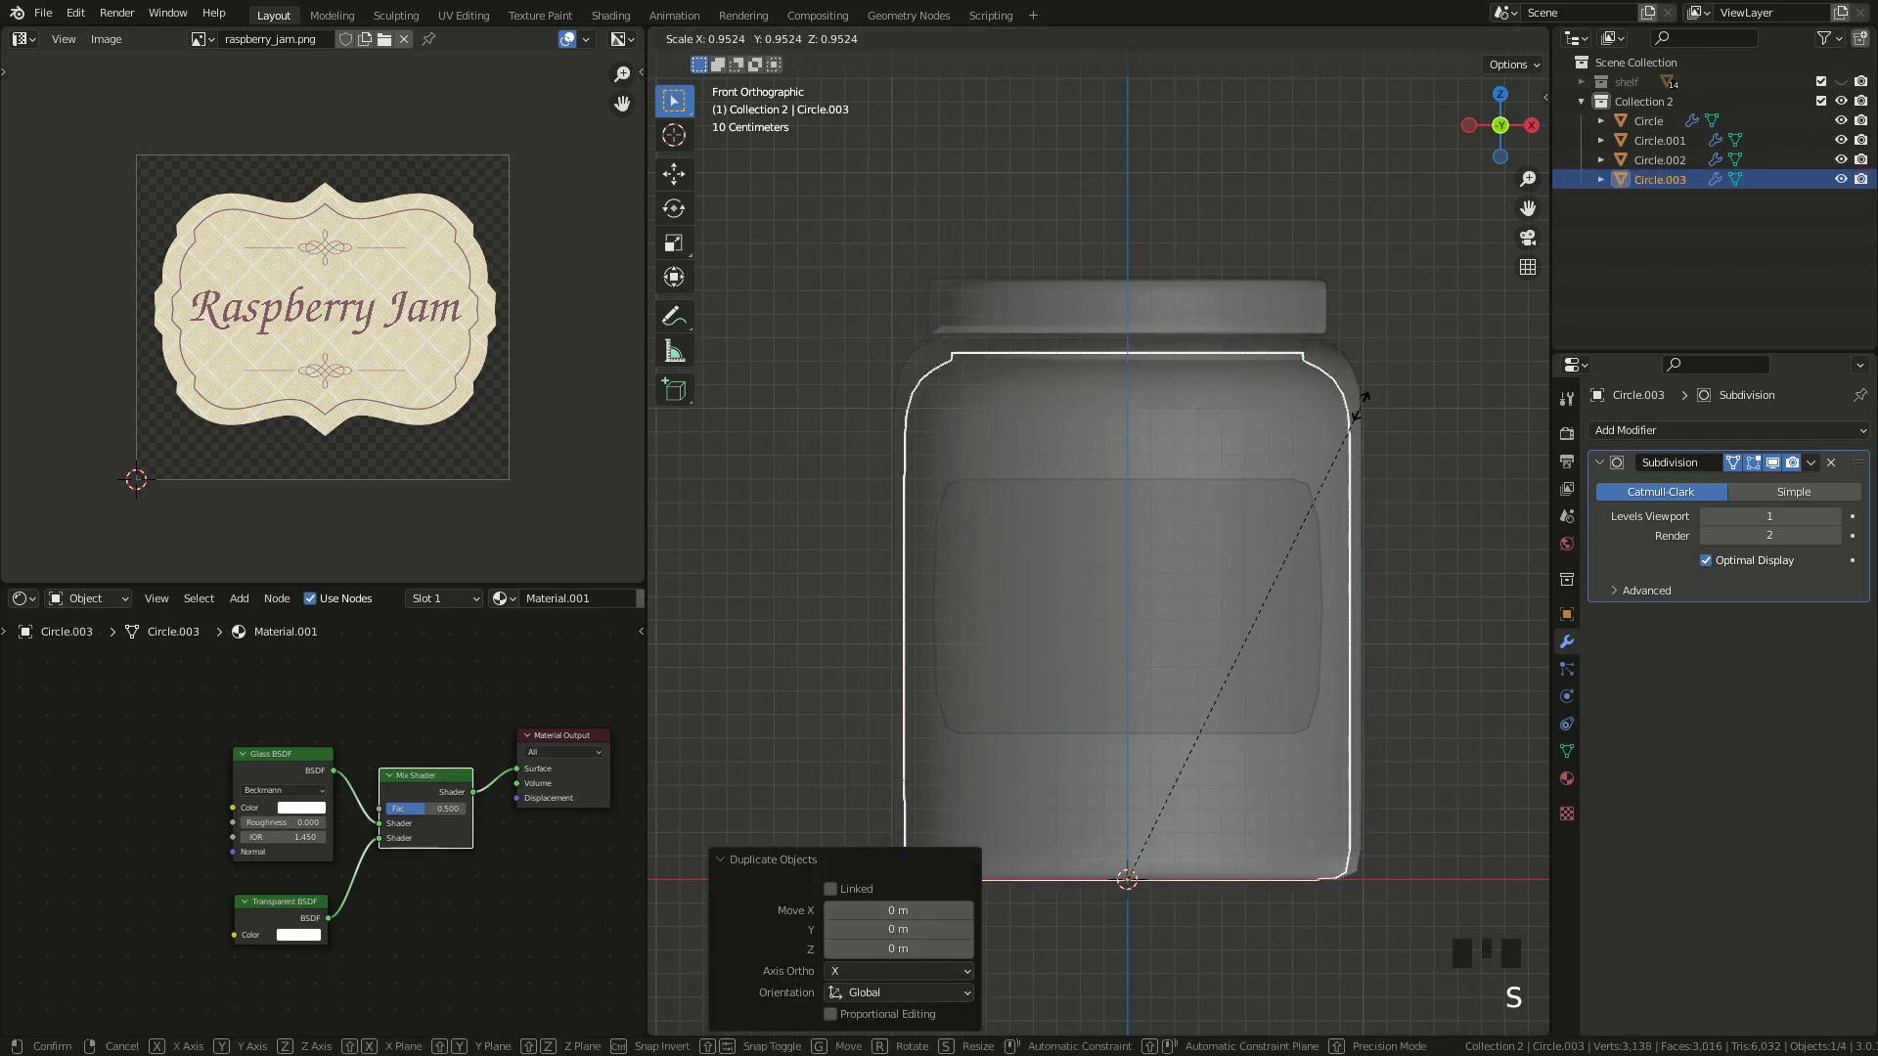
{"action": "left_click", "coordinate": [1360, 406]}
- Delete the faces of the inner copy's shoulder and neck, leaving its lower body open at the top
{"action": "key", "text": "Tab"}
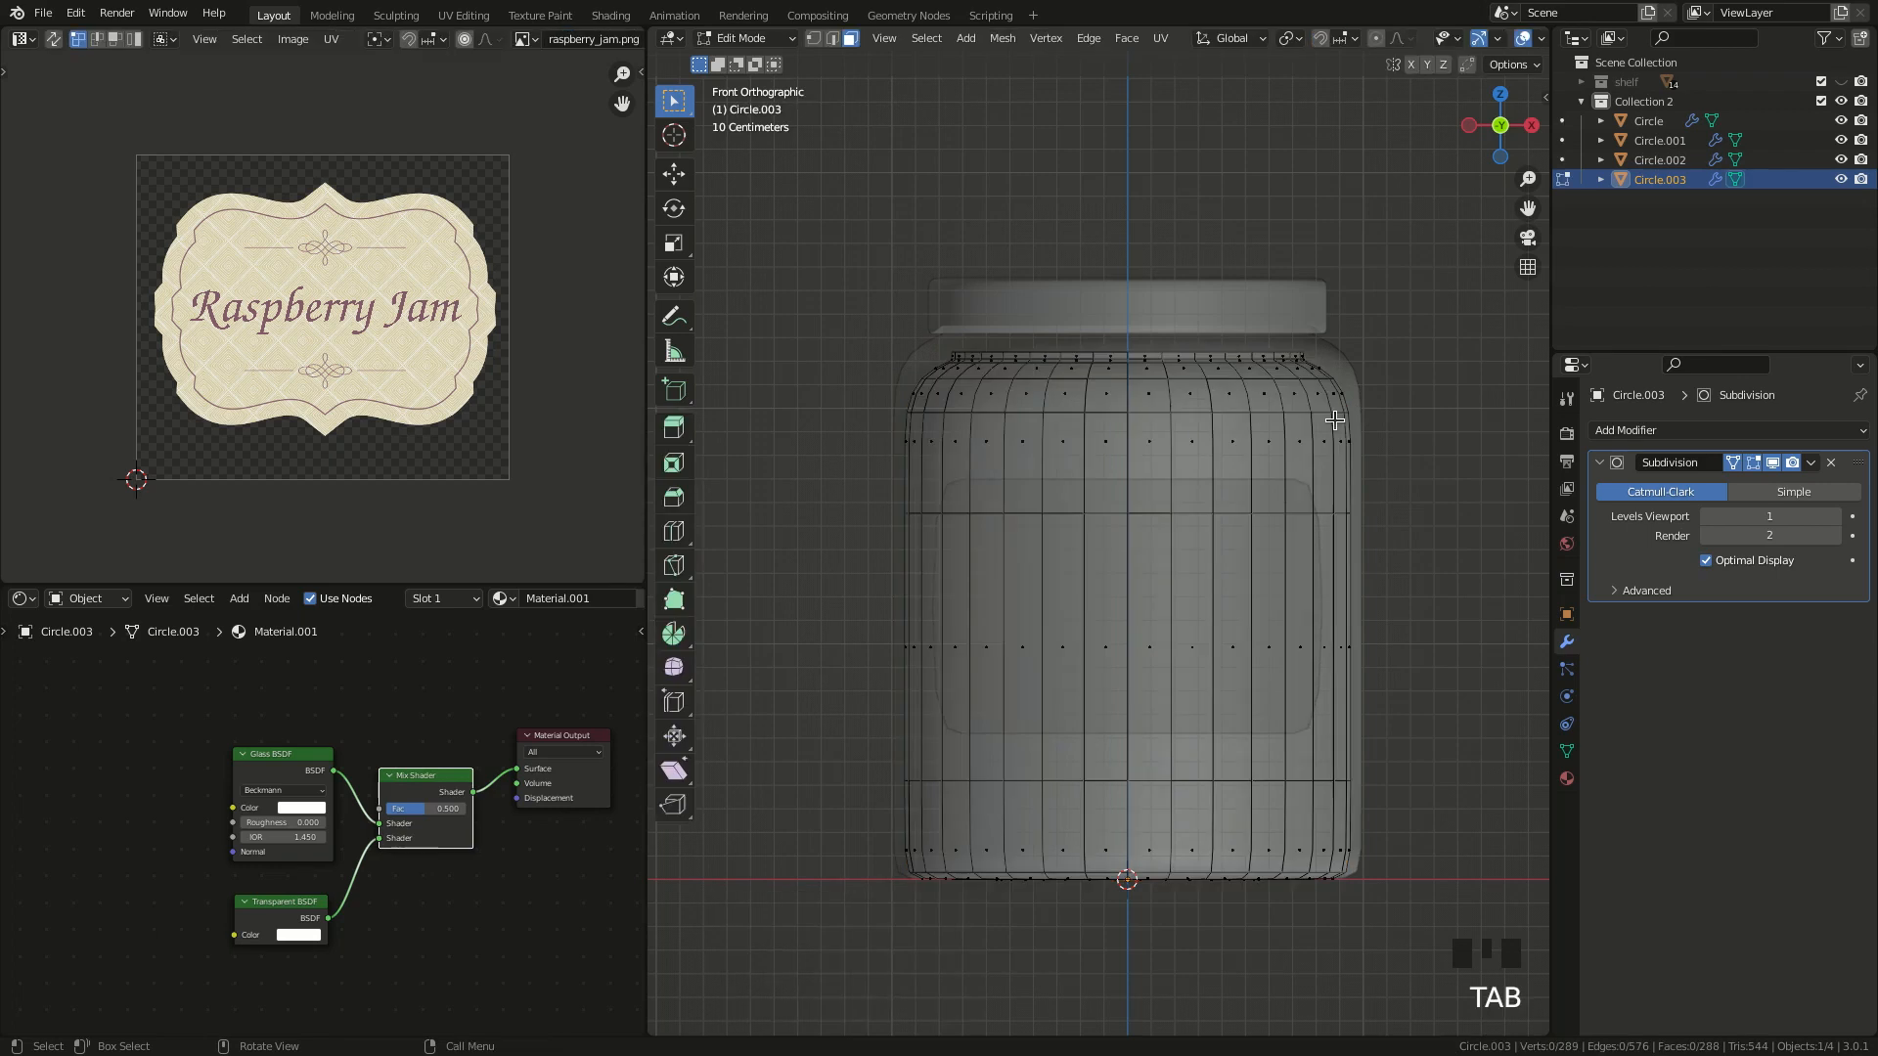
{"action": "left_click_drag", "start_coordinate": [784, 252], "coordinate": [1423, 513]}
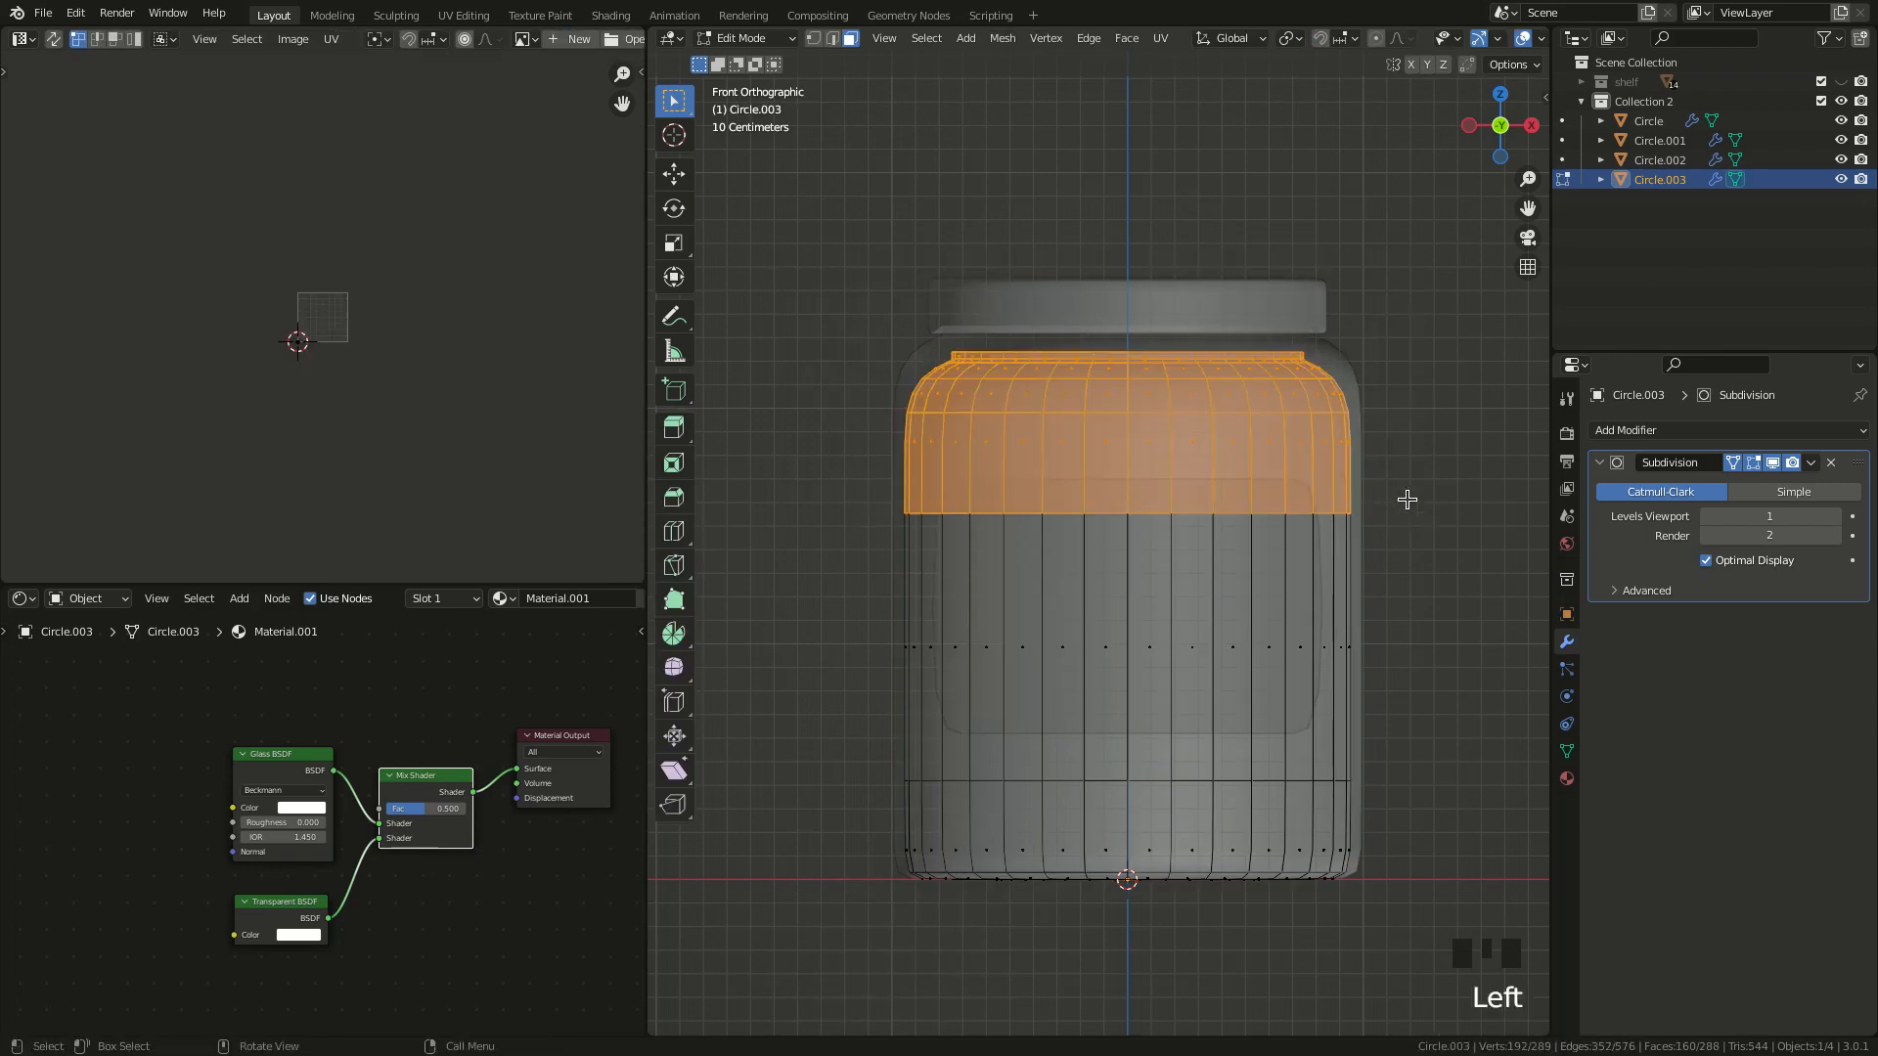
{"action": "key", "text": "Delete"}
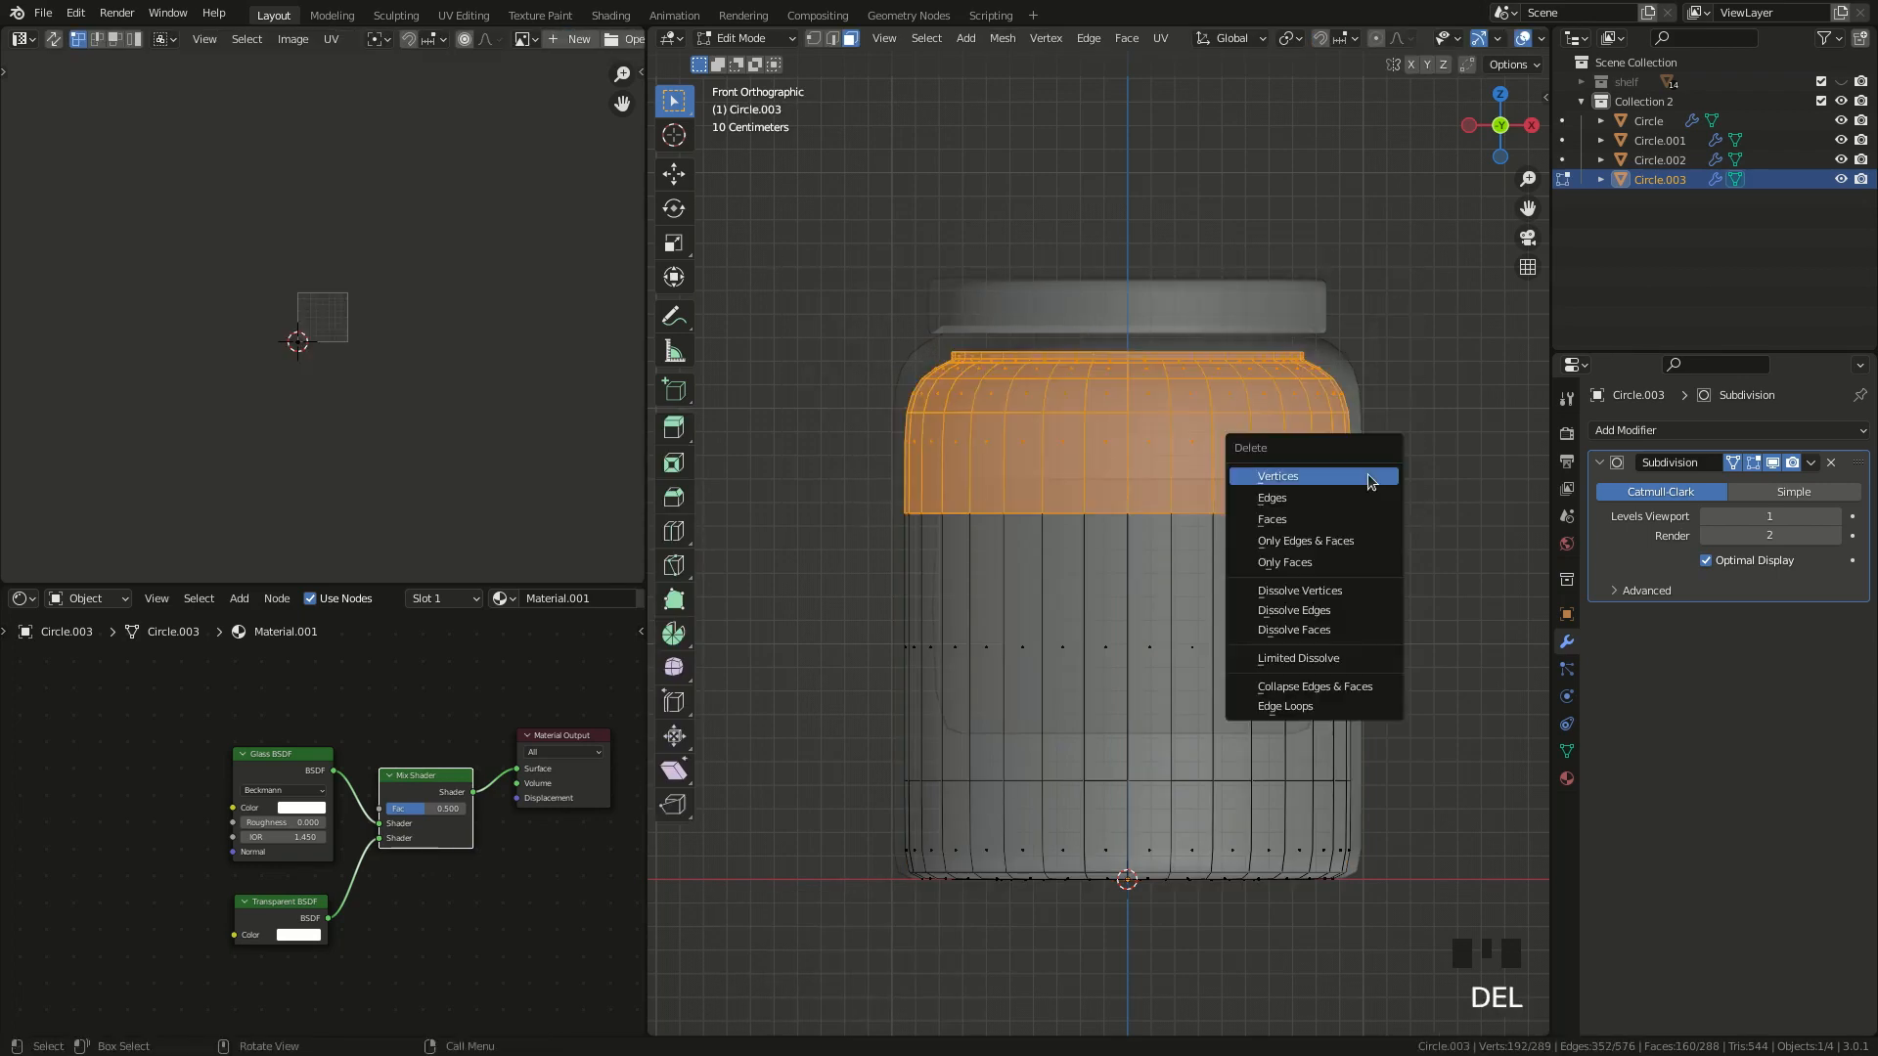
{"action": "left_click", "coordinate": [1314, 521]}
- Close the inner copy's open top by extruding its rim loop inward in three rings and merging the last ring at its center
{"action": "left_click", "coordinate": [813, 38]}
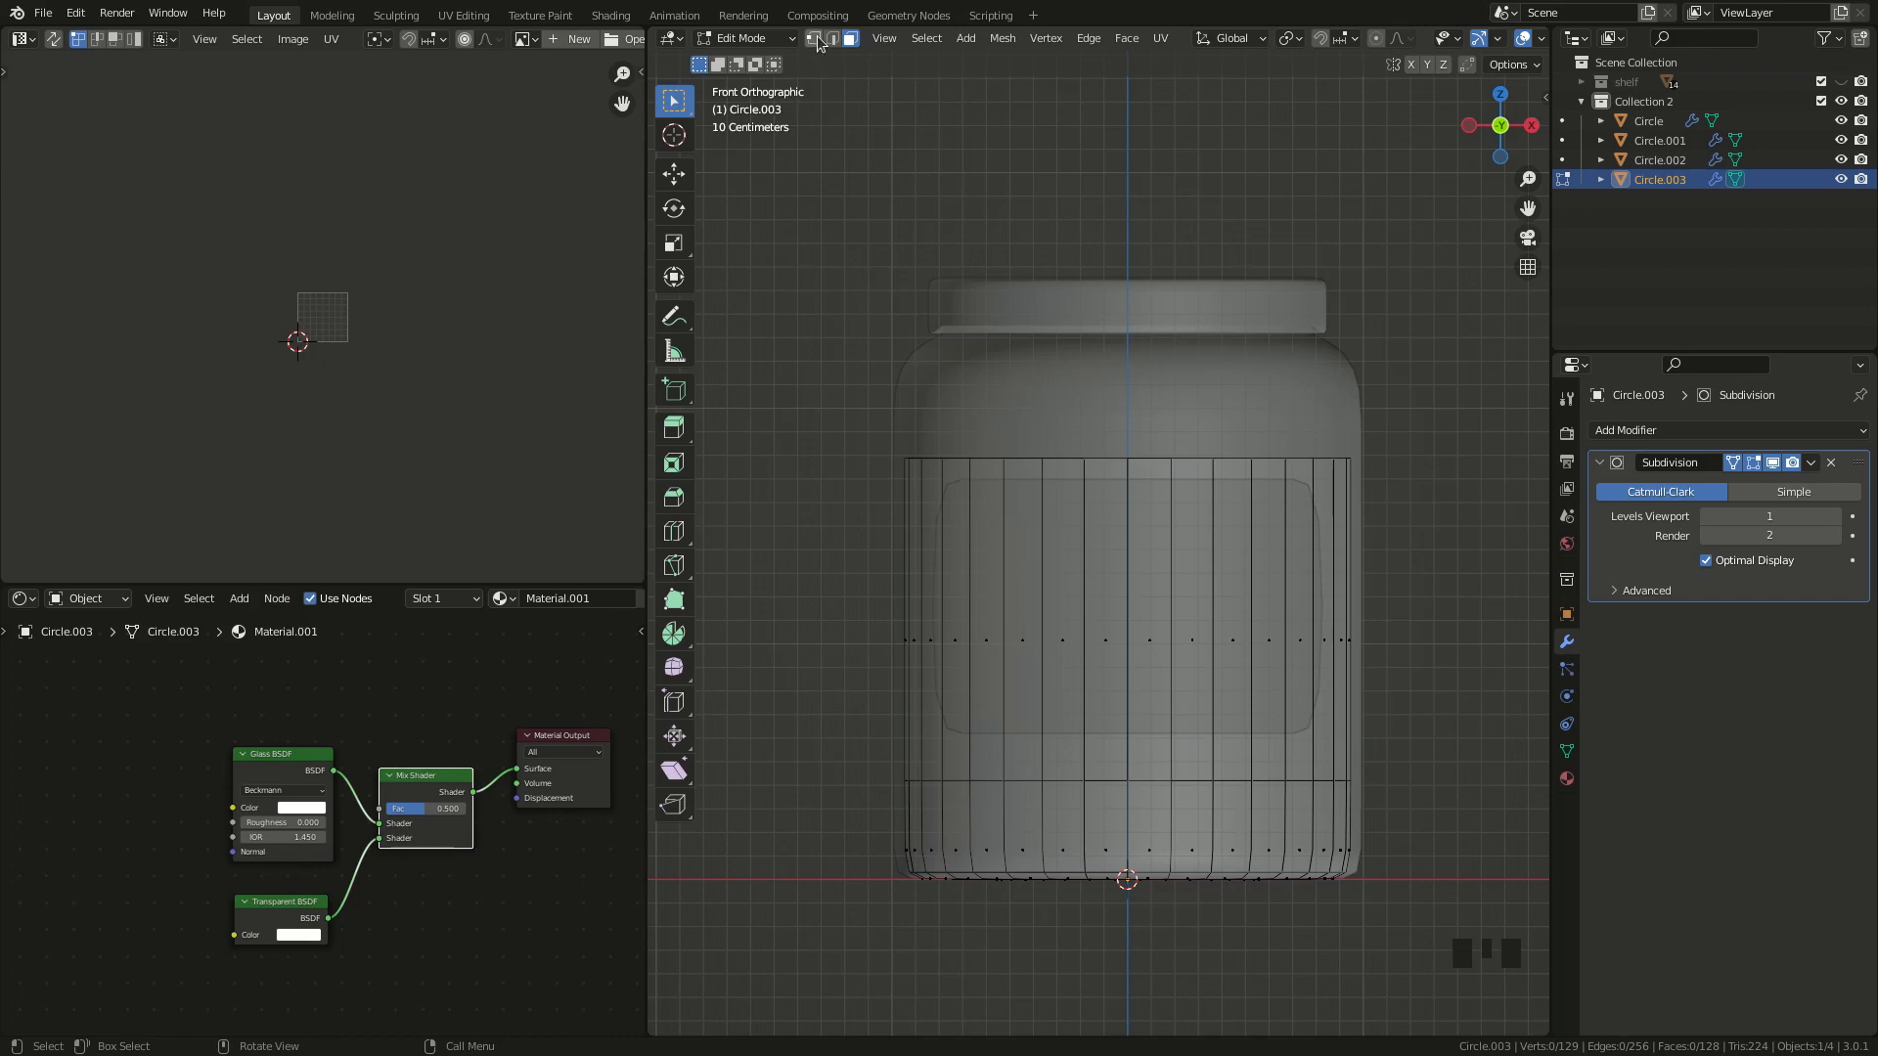
{"action": "left_click", "coordinate": [1134, 440]}
{"action": "left_click", "coordinate": [1115, 450], "text": "alt+shift"}
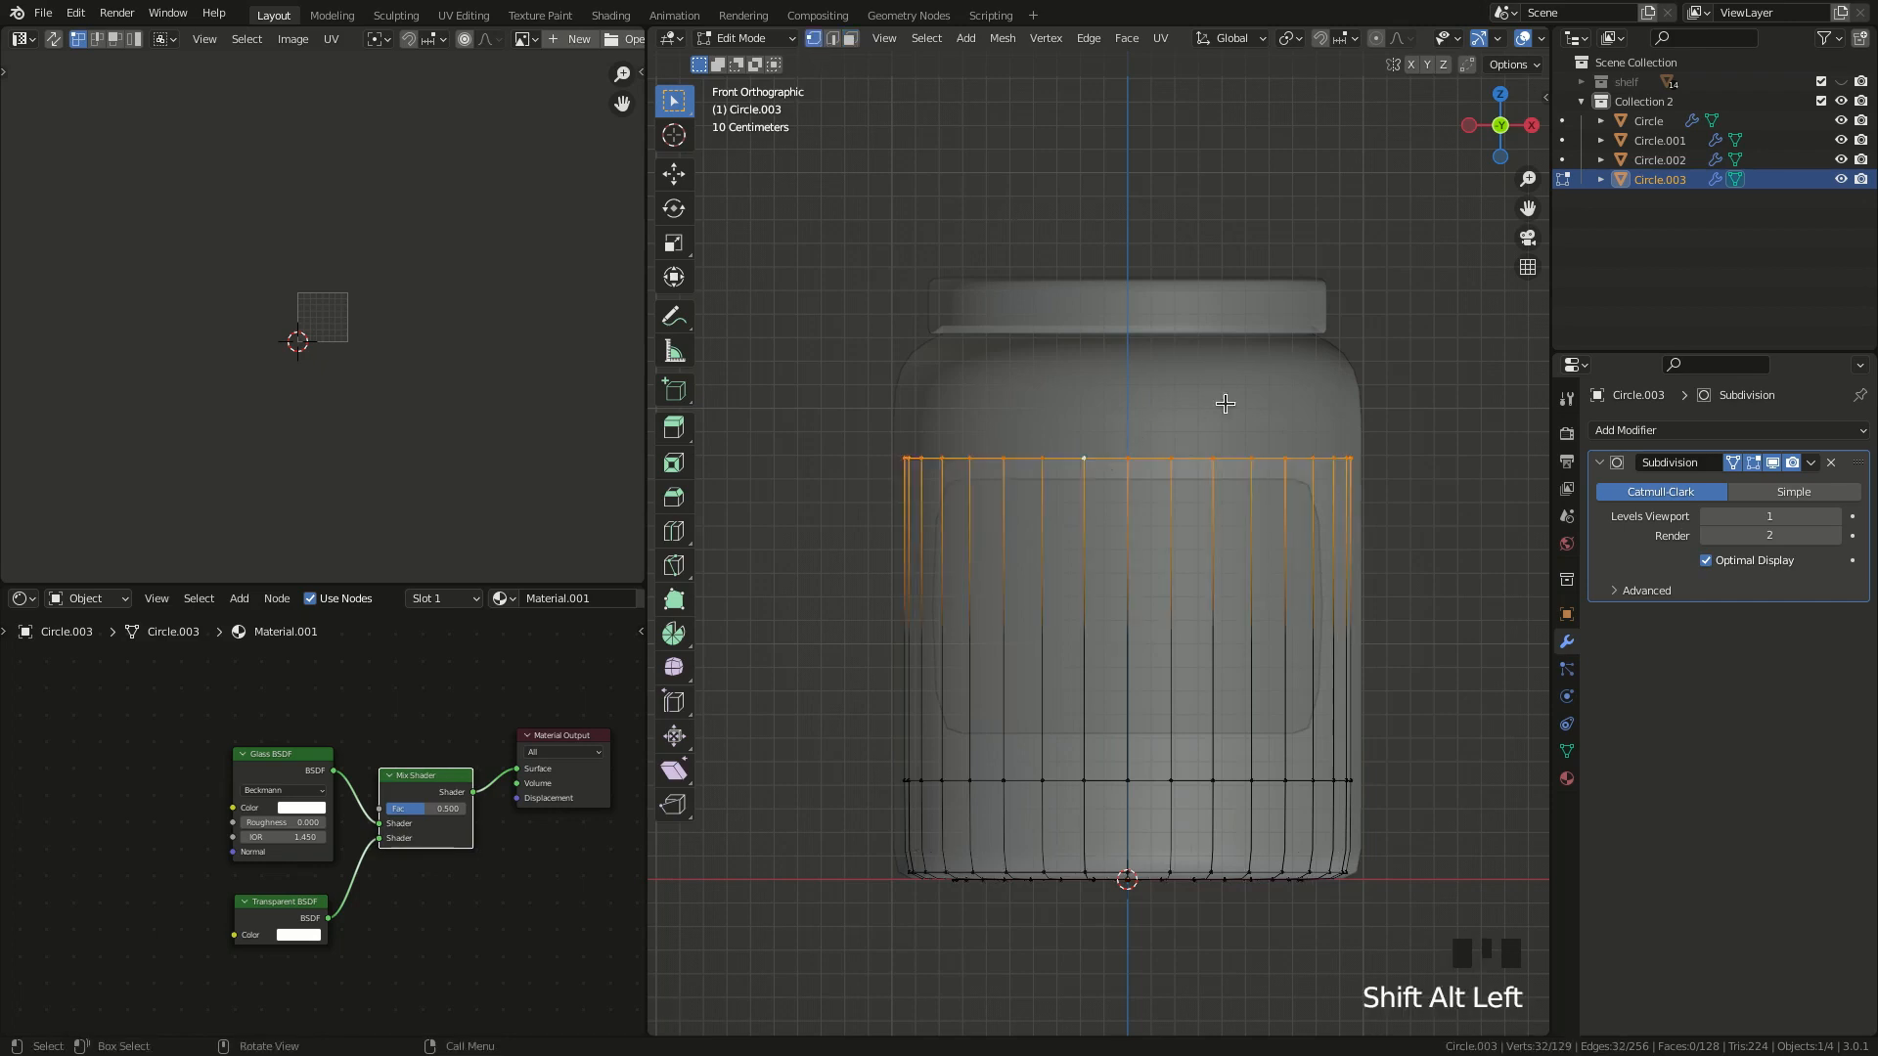
{"action": "left_click_drag", "start_coordinate": [1479, 142], "coordinate": [1457, 156]}
{"action": "scroll", "coordinate": [1295, 428], "scroll_direction": "down", "scroll_amount": 2}
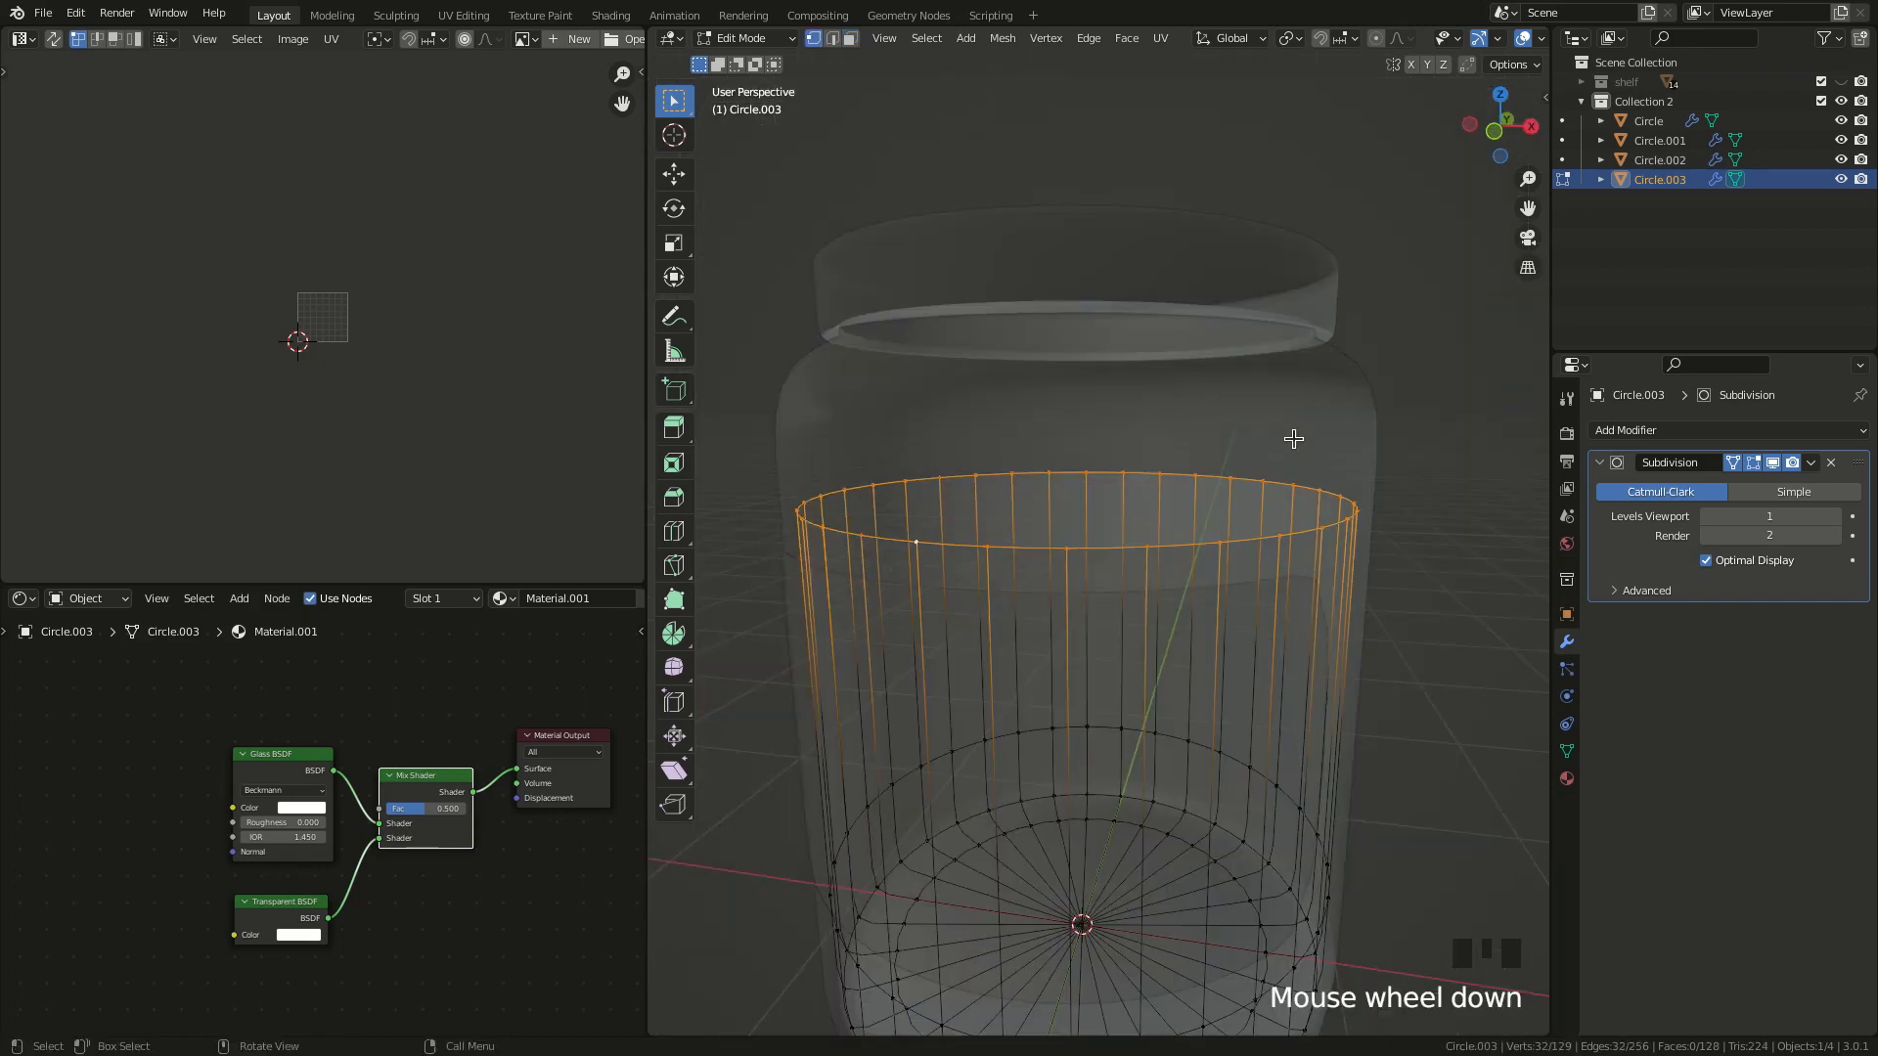
{"action": "key", "text": "e"}
{"action": "left_click", "coordinate": [1301, 461]}
{"action": "key", "text": "e"}
{"action": "left_click", "coordinate": [1236, 479]}
{"action": "key", "text": "e"}
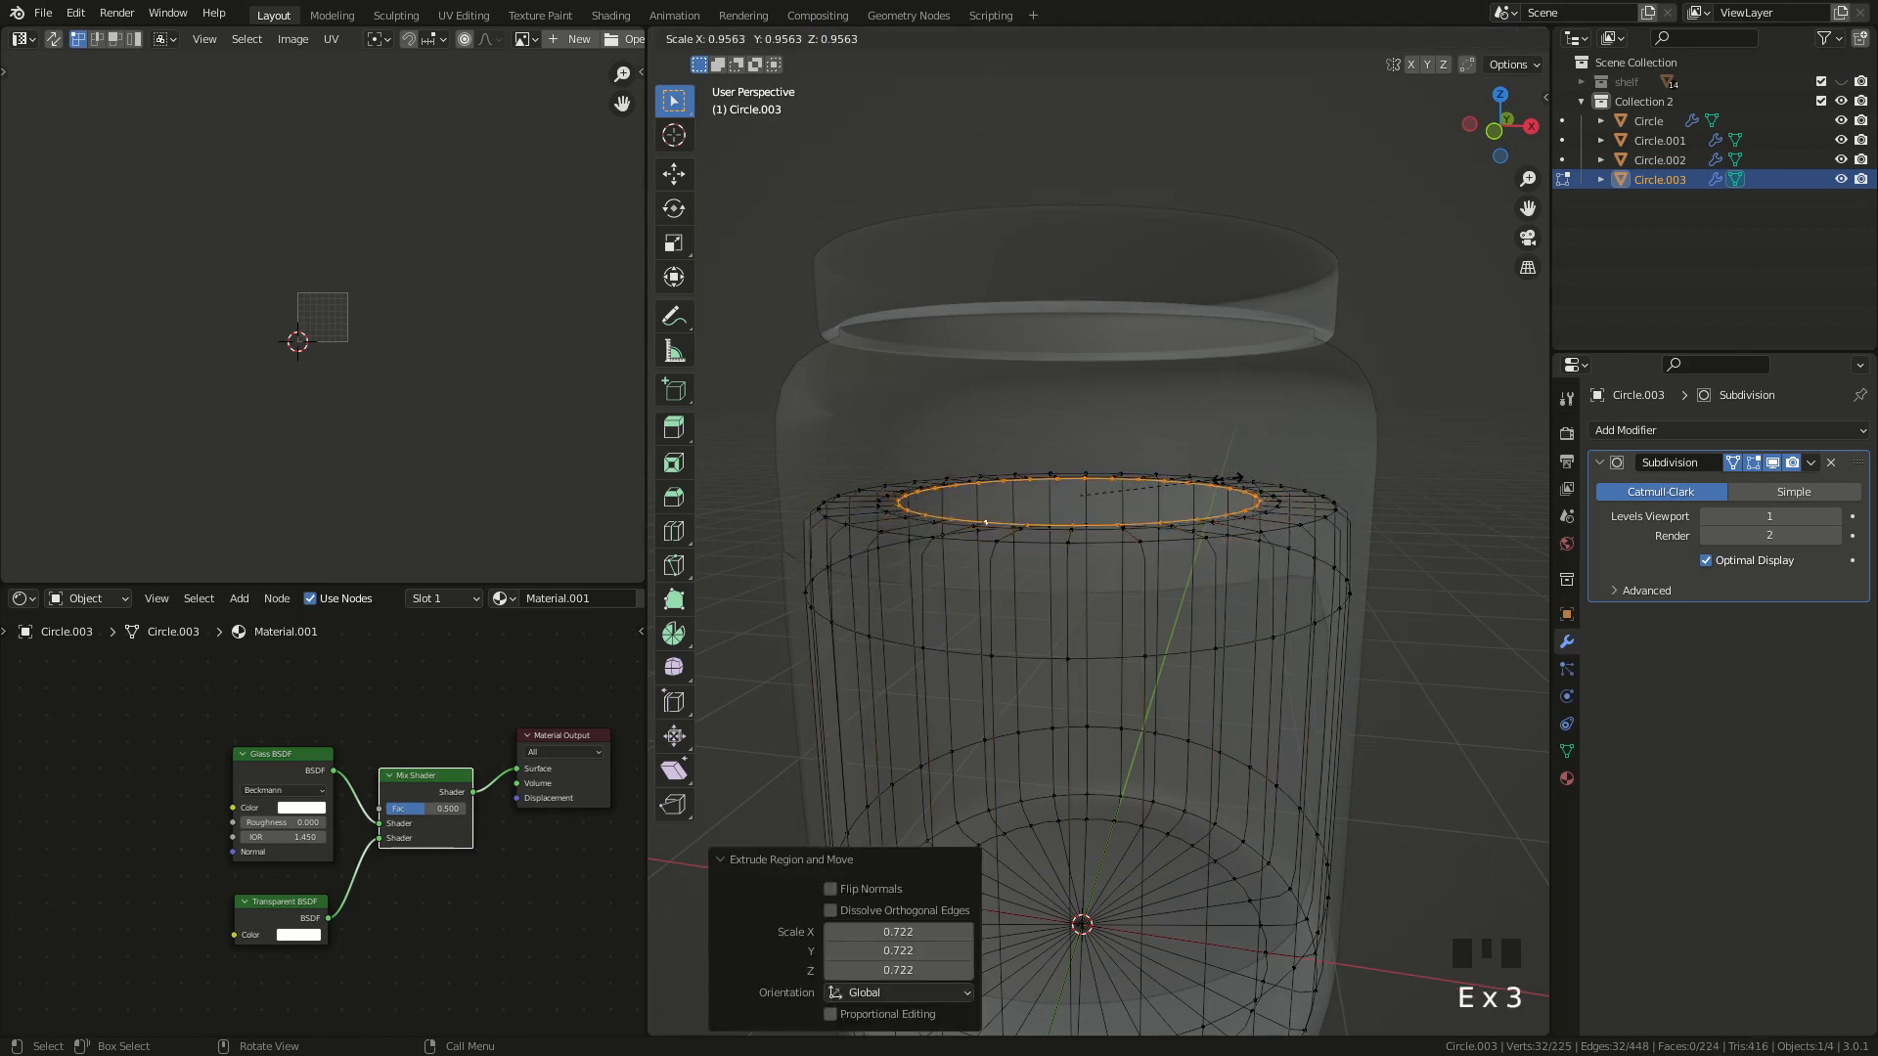
{"action": "left_click", "coordinate": [1130, 498]}
{"action": "key", "text": "m"}
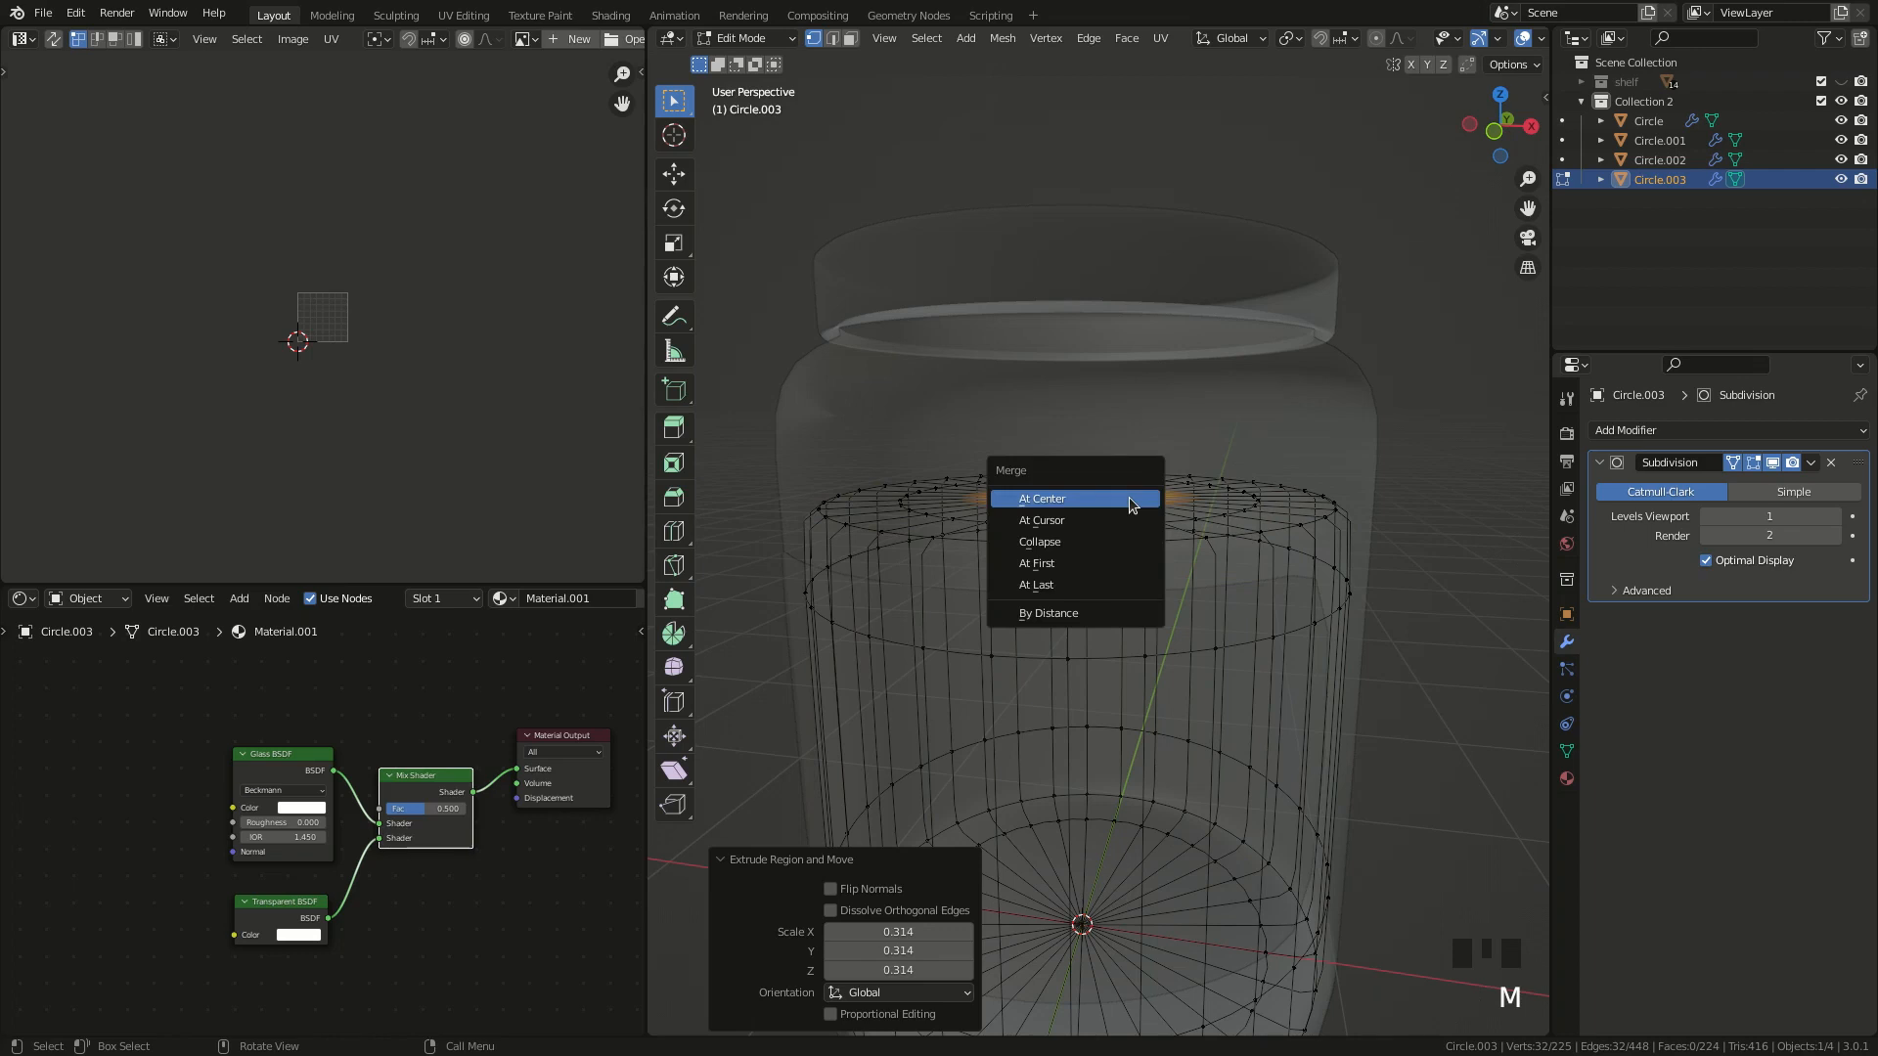
{"action": "left_click", "coordinate": [1130, 498]}
- From the front, add an edge loop just below the jam filling's top edge and lower it about 0.024 m
{"action": "left_click", "coordinate": [1496, 145]}
{"action": "scroll", "coordinate": [1221, 403], "scroll_direction": "up", "scroll_amount": 2}
{"action": "triple_click", "coordinate": [1142, 479]}
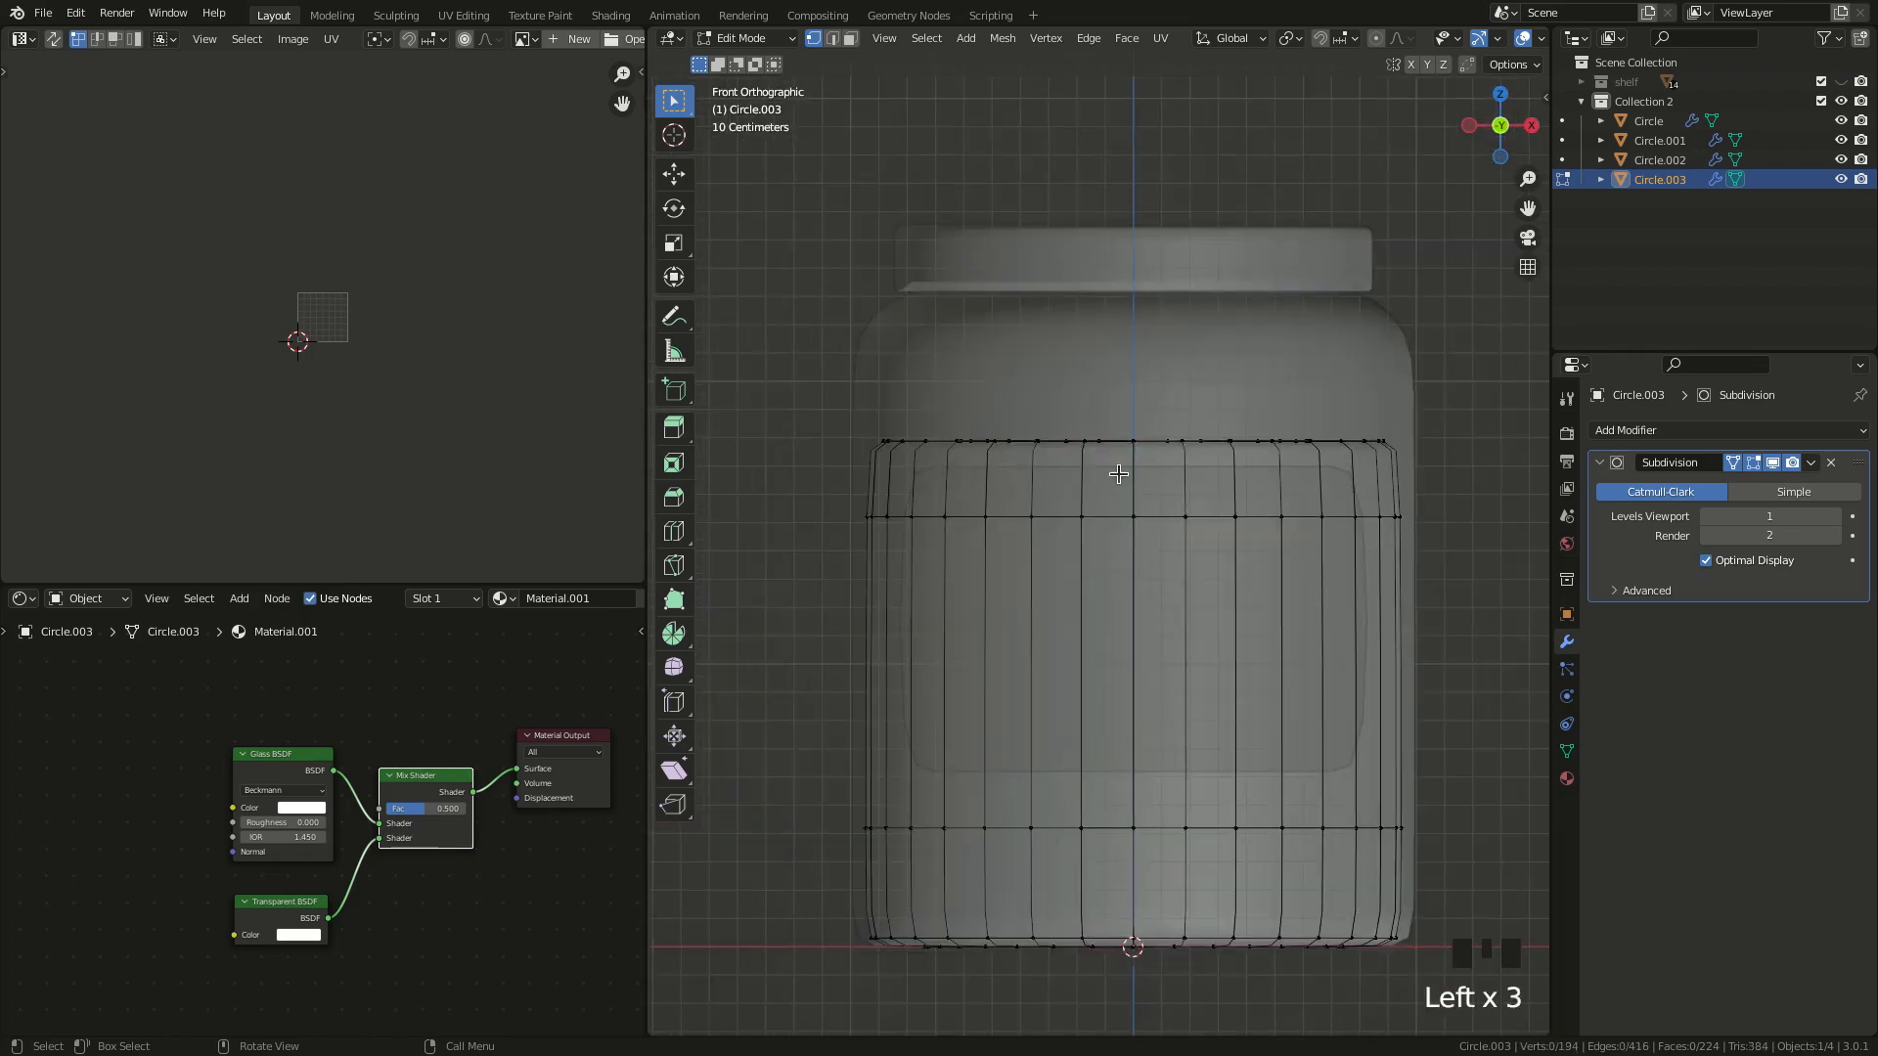
{"action": "key", "text": "ctrl+r"}
{"action": "left_click", "coordinate": [1062, 474]}
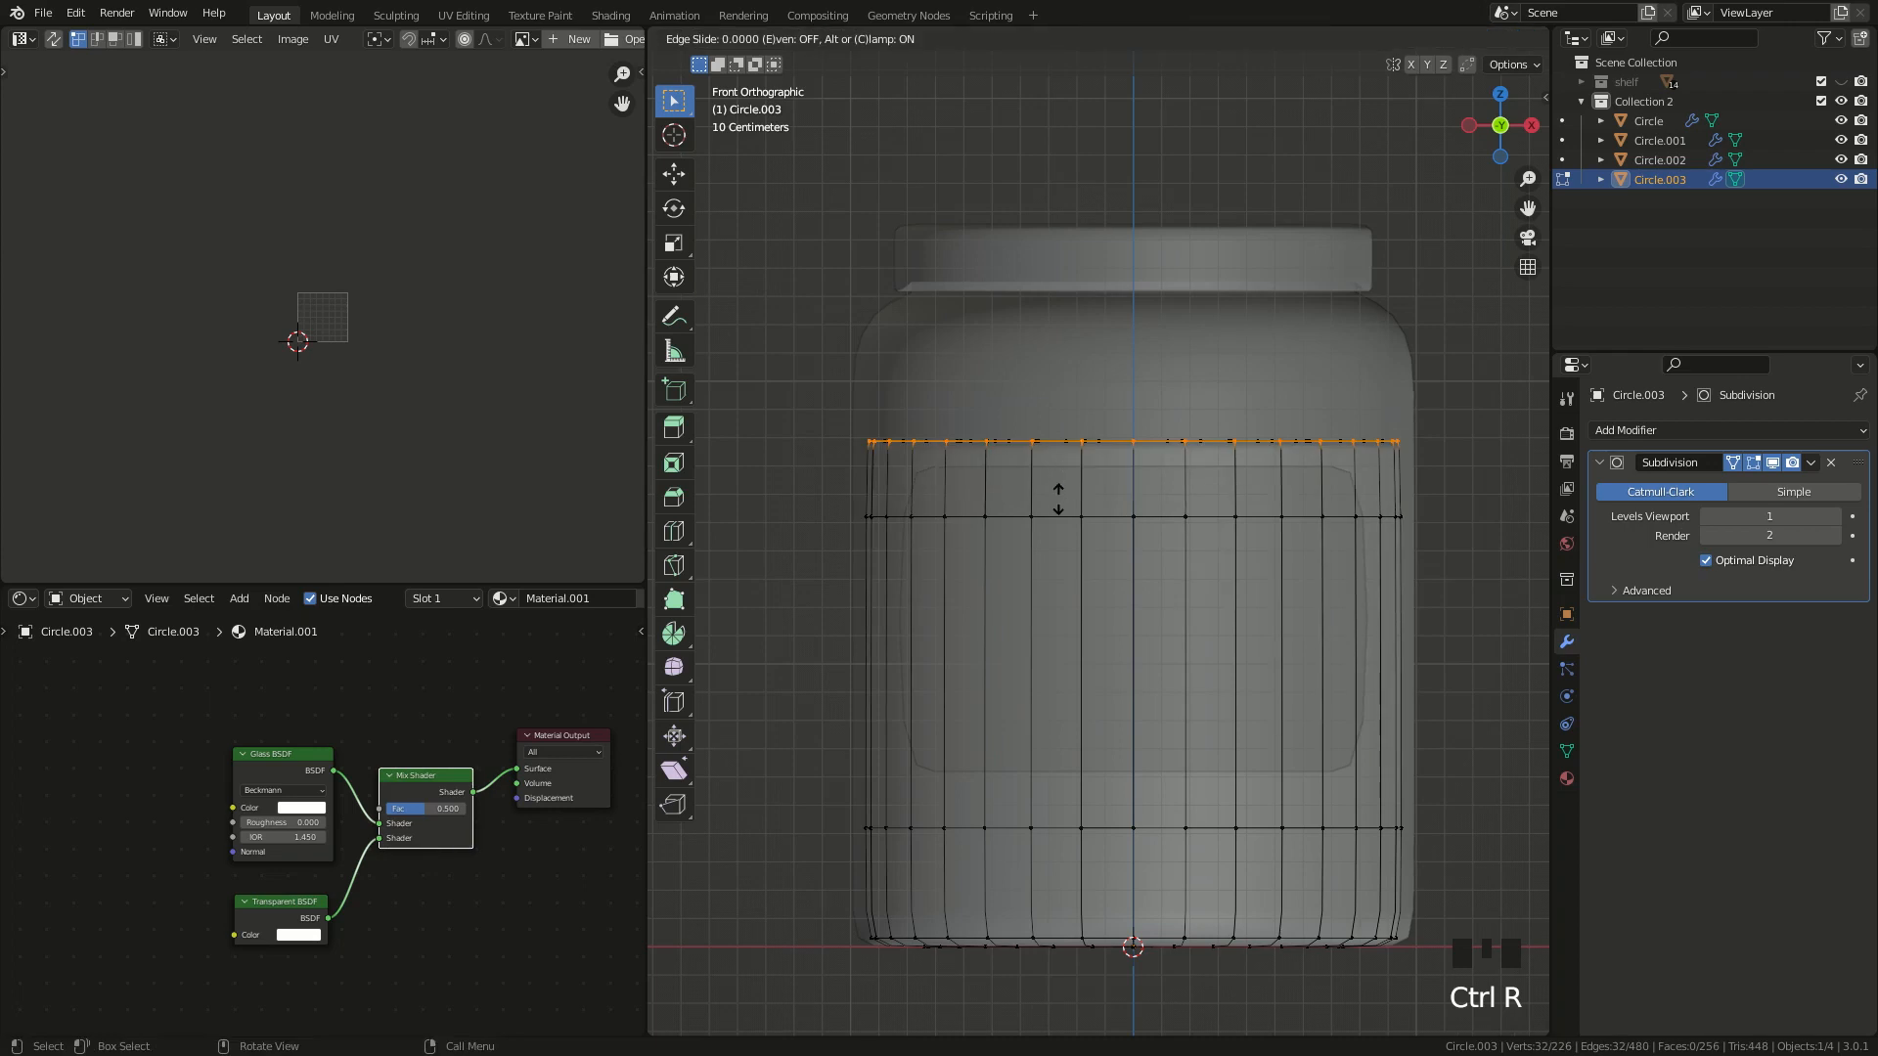
{"action": "right_click", "coordinate": [1058, 498]}
{"action": "key", "text": "g"}
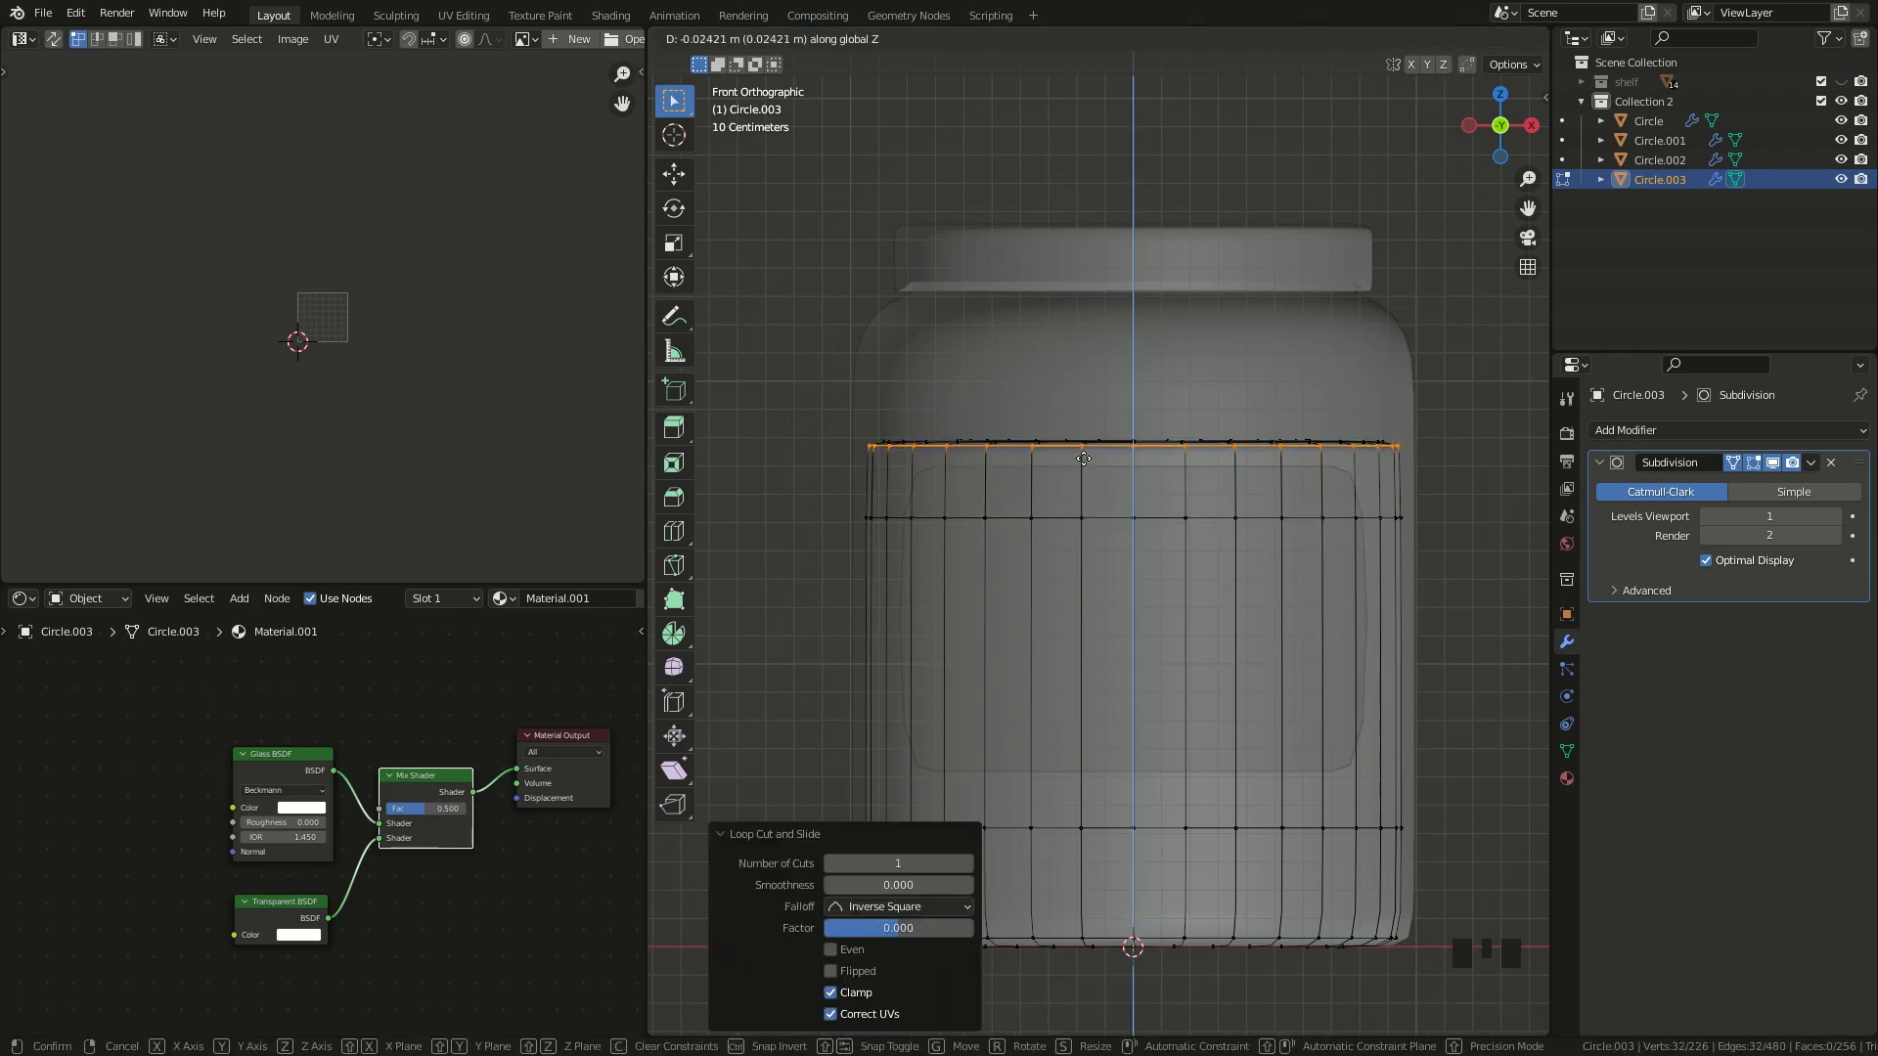
{"action": "left_click", "coordinate": [1092, 461]}
{"action": "scroll", "coordinate": [1182, 441], "scroll_direction": "down", "scroll_amount": 2}
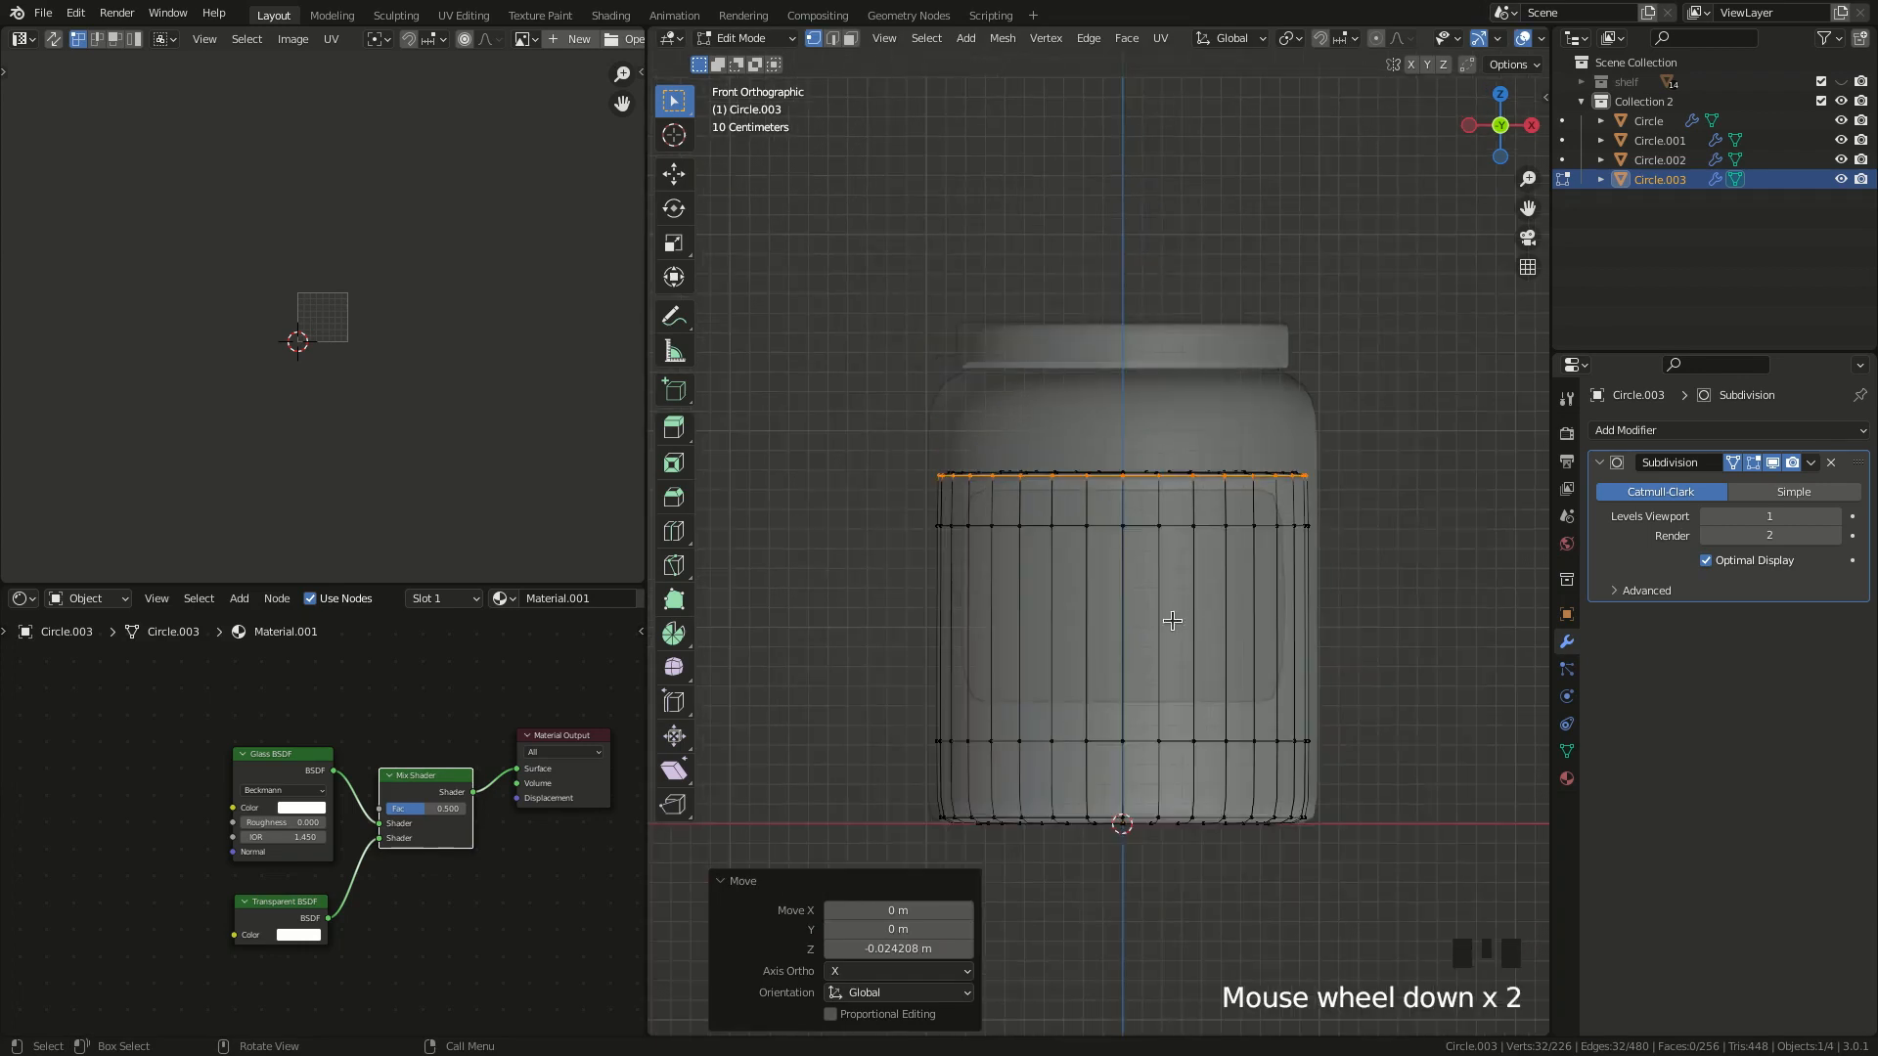
- Raise the filling's bottom vertices about 0.055 m along Z, clear of the jar's base
{"action": "left_click_drag", "start_coordinate": [915, 783], "coordinate": [1394, 882]}
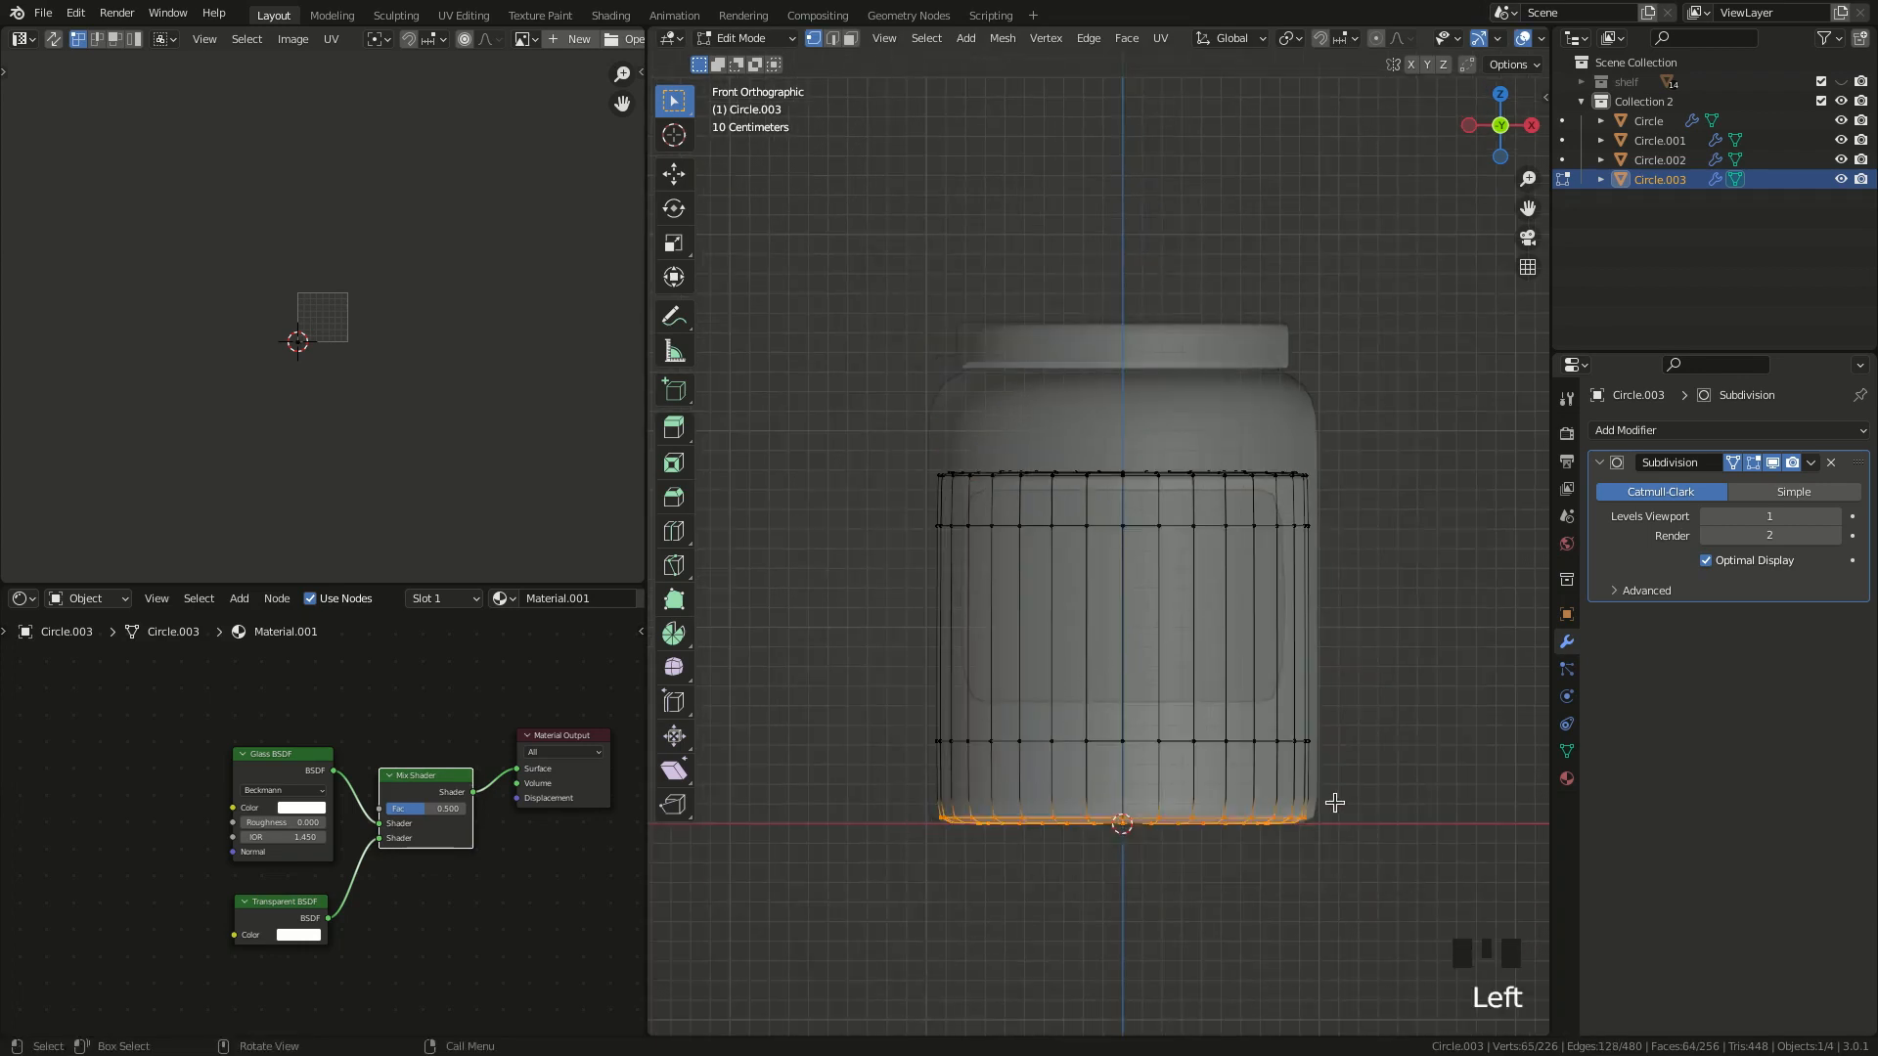
{"action": "key", "text": "g"}
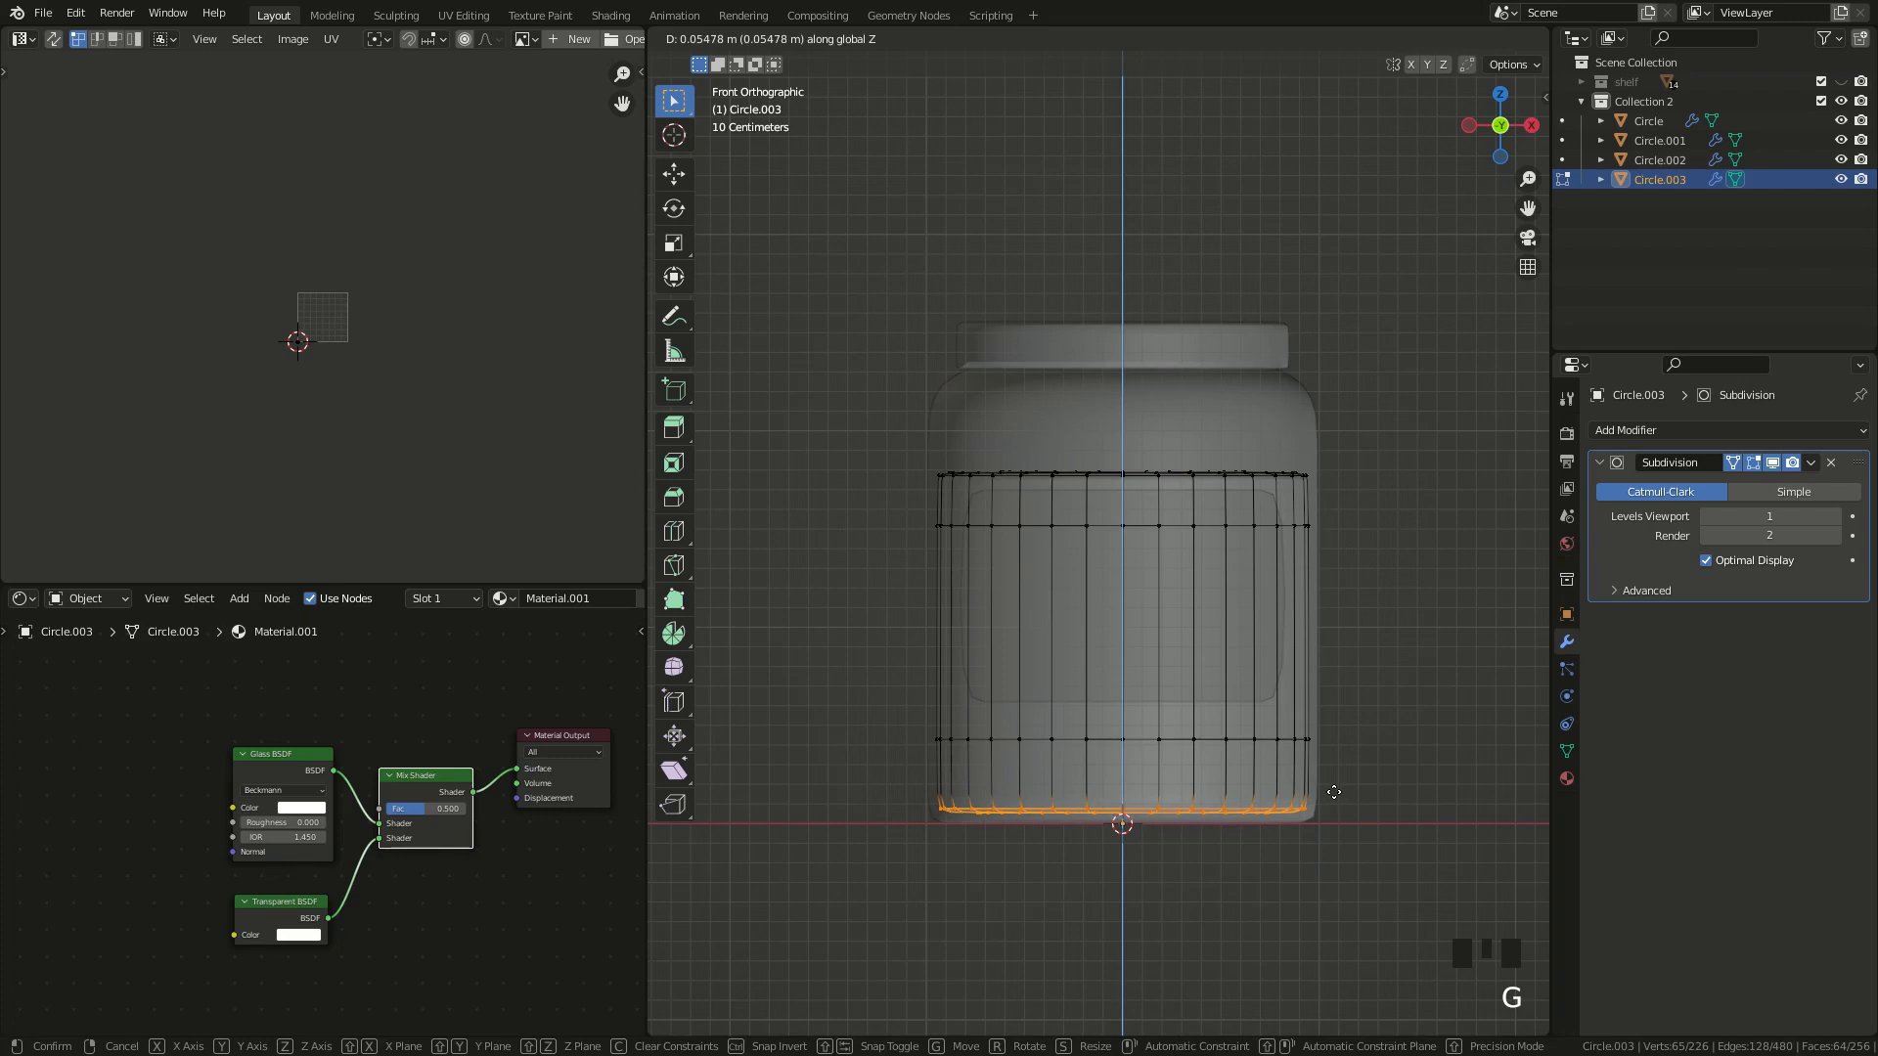
{"action": "left_click", "coordinate": [1333, 791]}
- Scale the whole filling mesh to about 0.944, stretch it slightly along Z and raise it about 0.033 m
{"action": "key", "text": "a"}
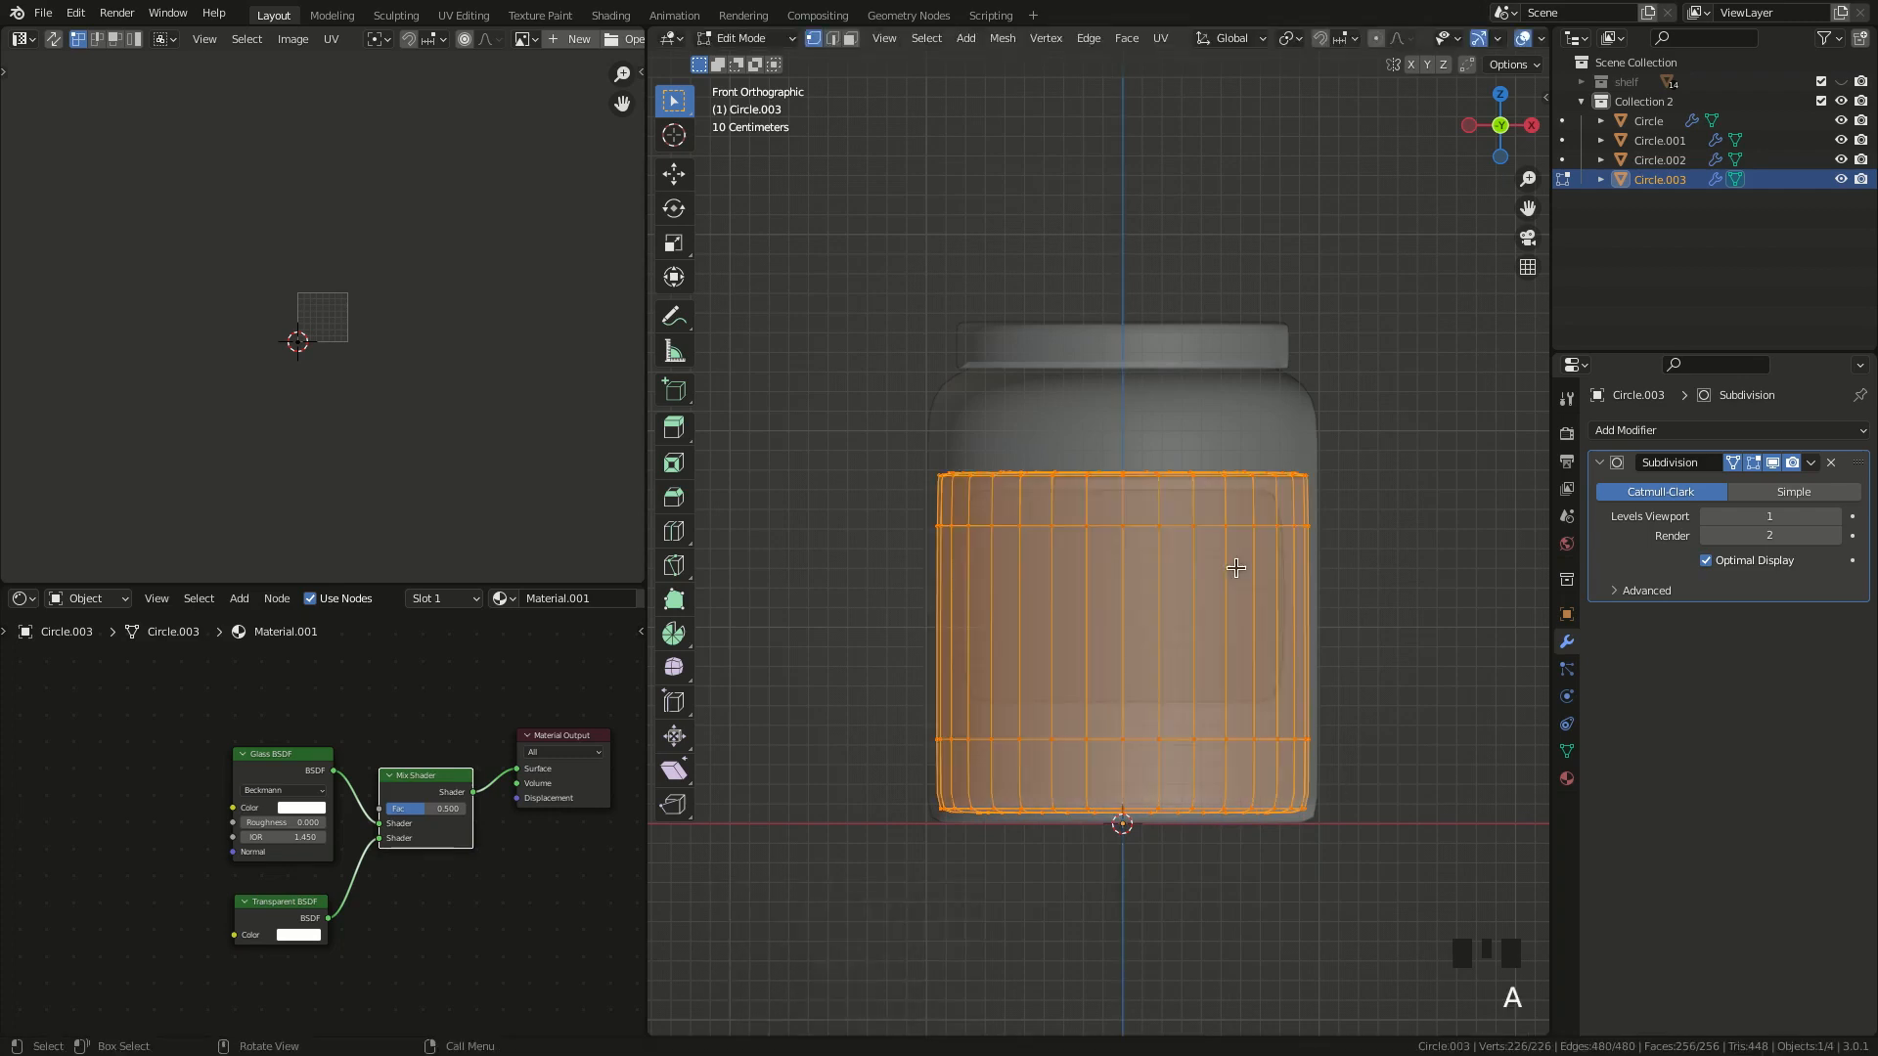
{"action": "scroll", "coordinate": [1379, 488], "scroll_direction": "up", "scroll_amount": 1}
{"action": "key", "text": "s"}
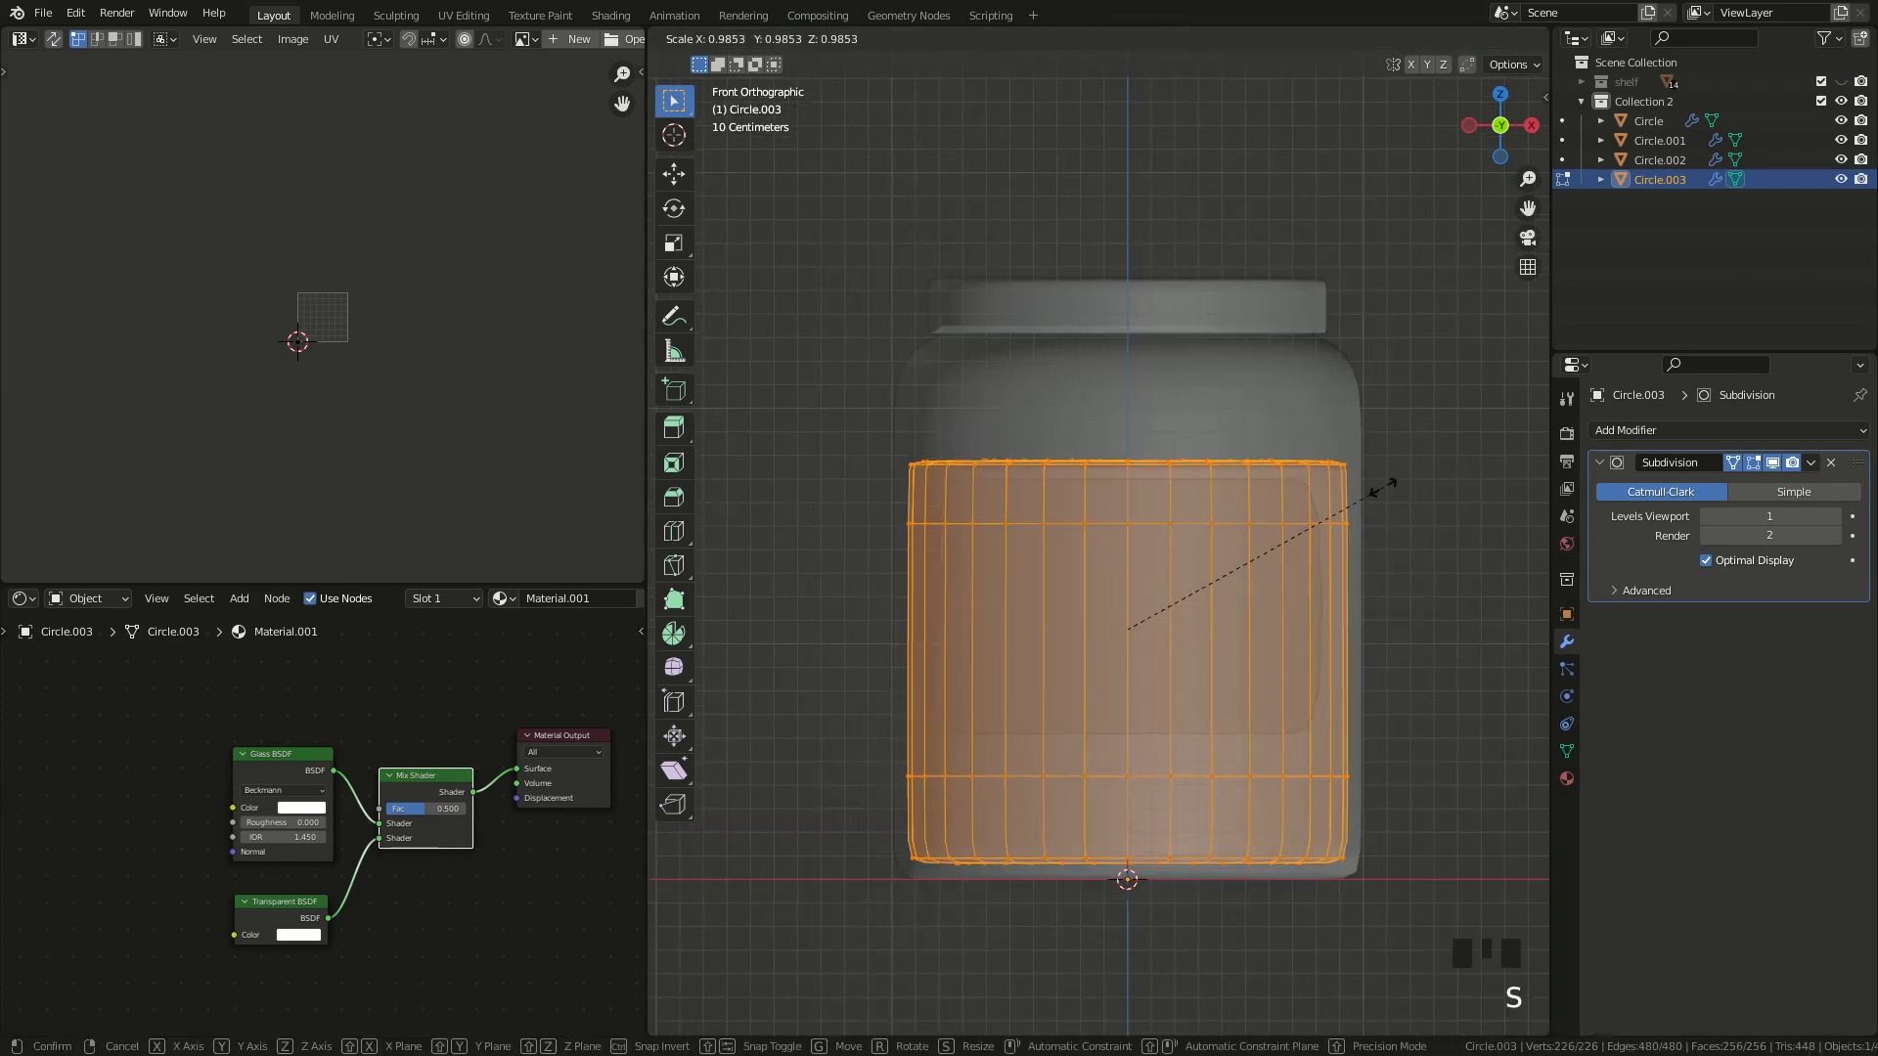
{"action": "left_click", "coordinate": [1373, 494]}
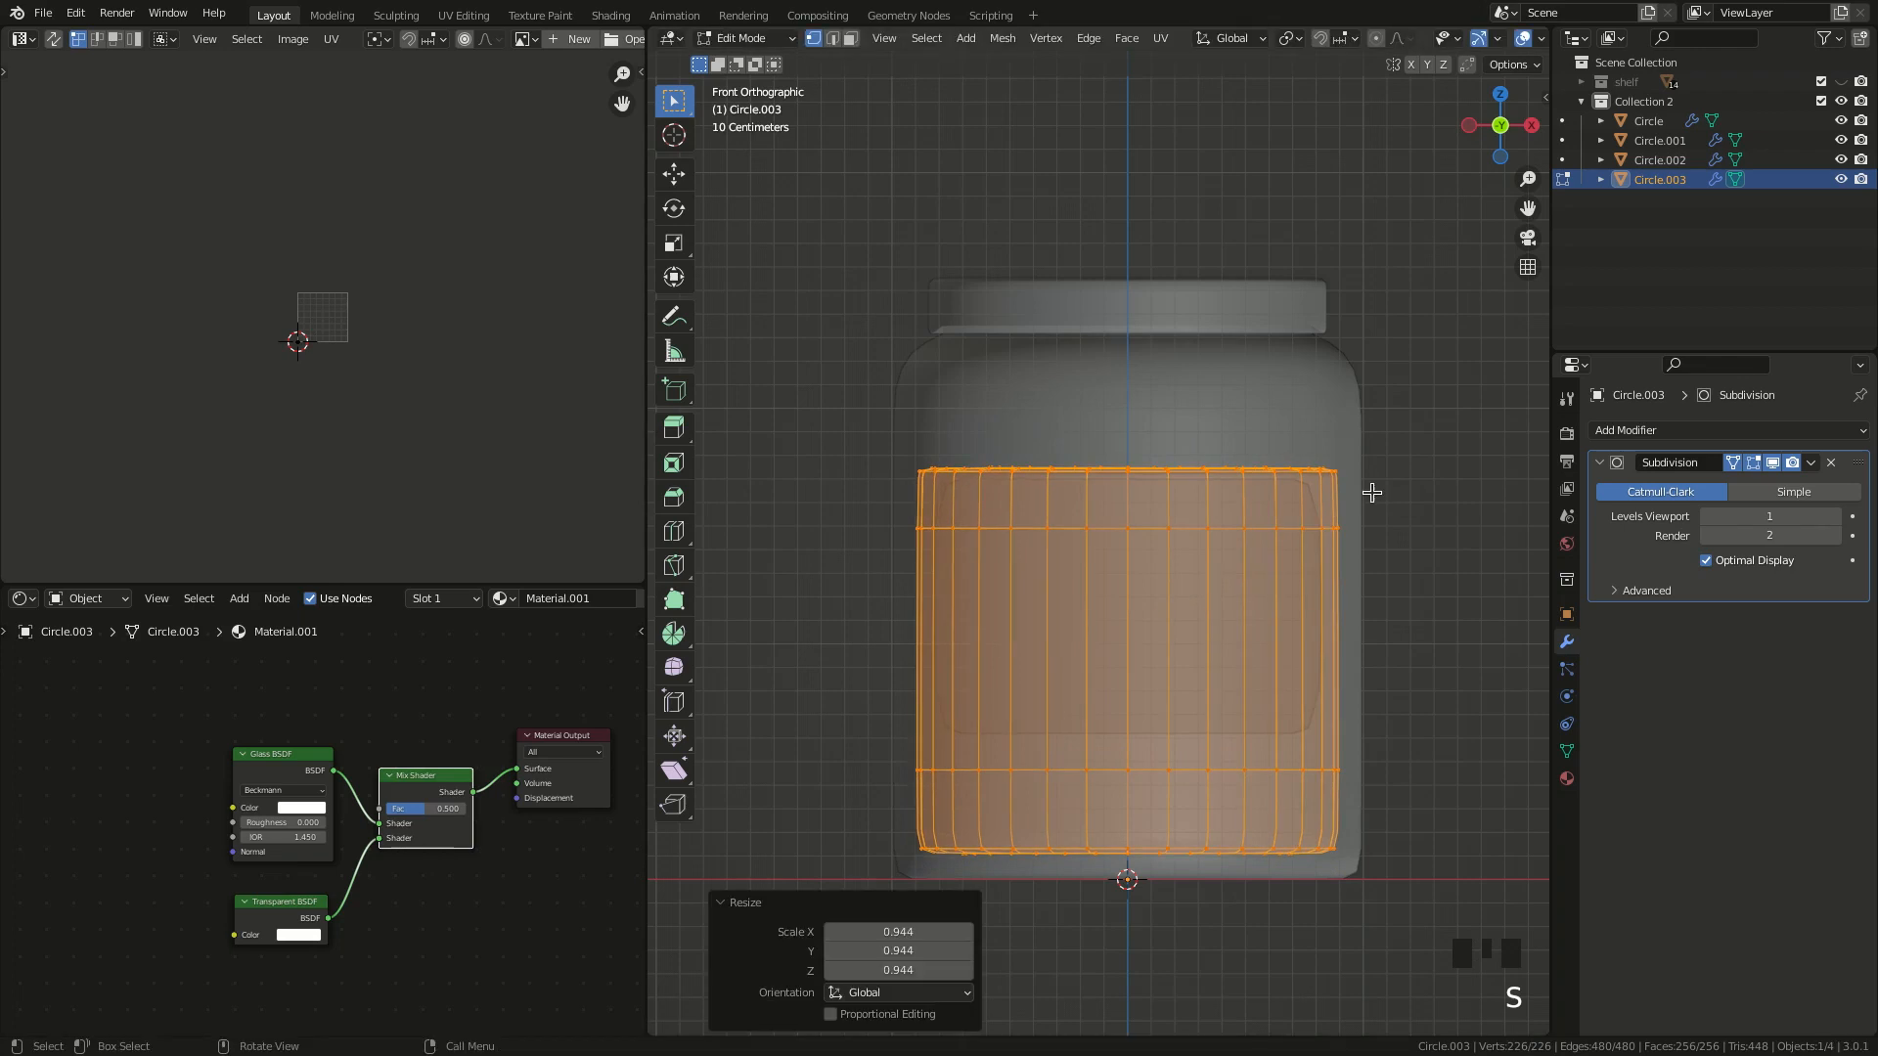
{"action": "key", "text": "s"}
{"action": "key", "text": "z"}
{"action": "left_click", "coordinate": [1129, 422]}
{"action": "key", "text": "g"}
{"action": "key", "text": "z"}
{"action": "left_click", "coordinate": [1128, 418]}
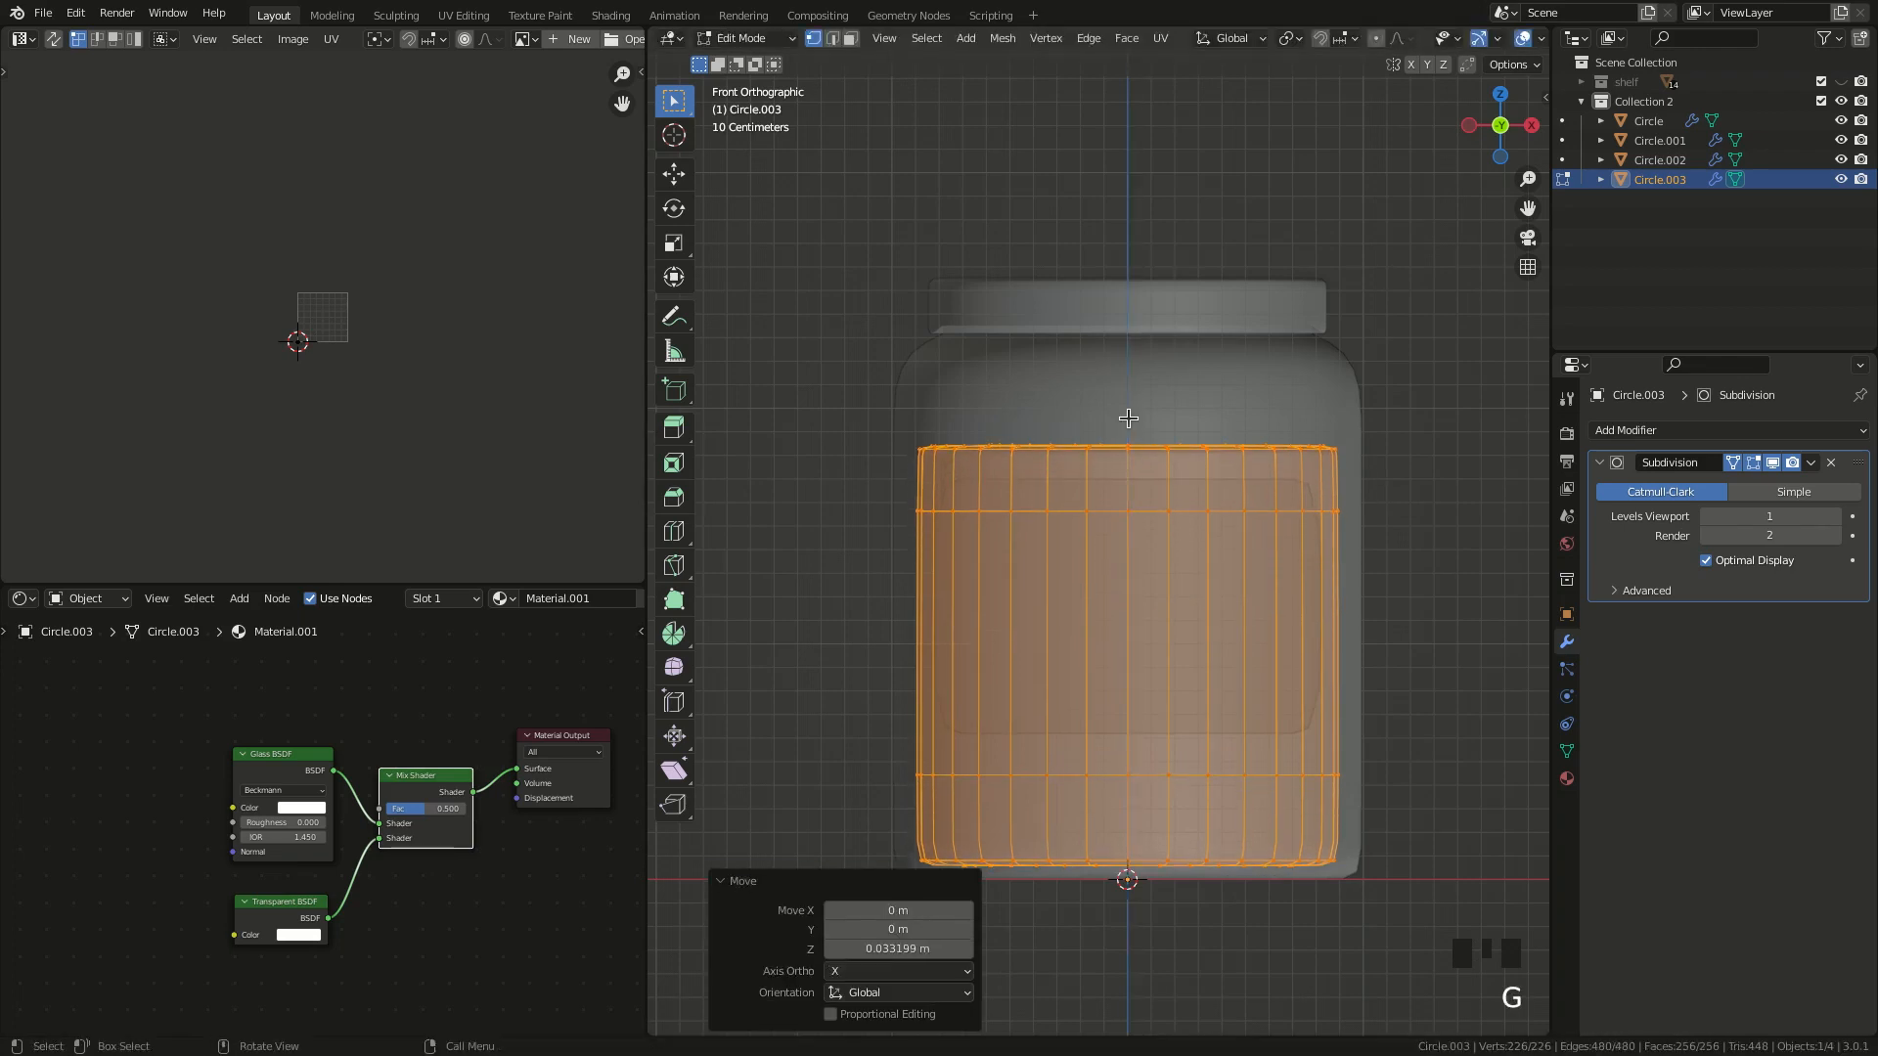
- Raise the filling's upper vertices about 0.249 m along Z toward the jar's shoulder and leave mesh editing
{"action": "left_click_drag", "start_coordinate": [793, 370], "coordinate": [1401, 543]}
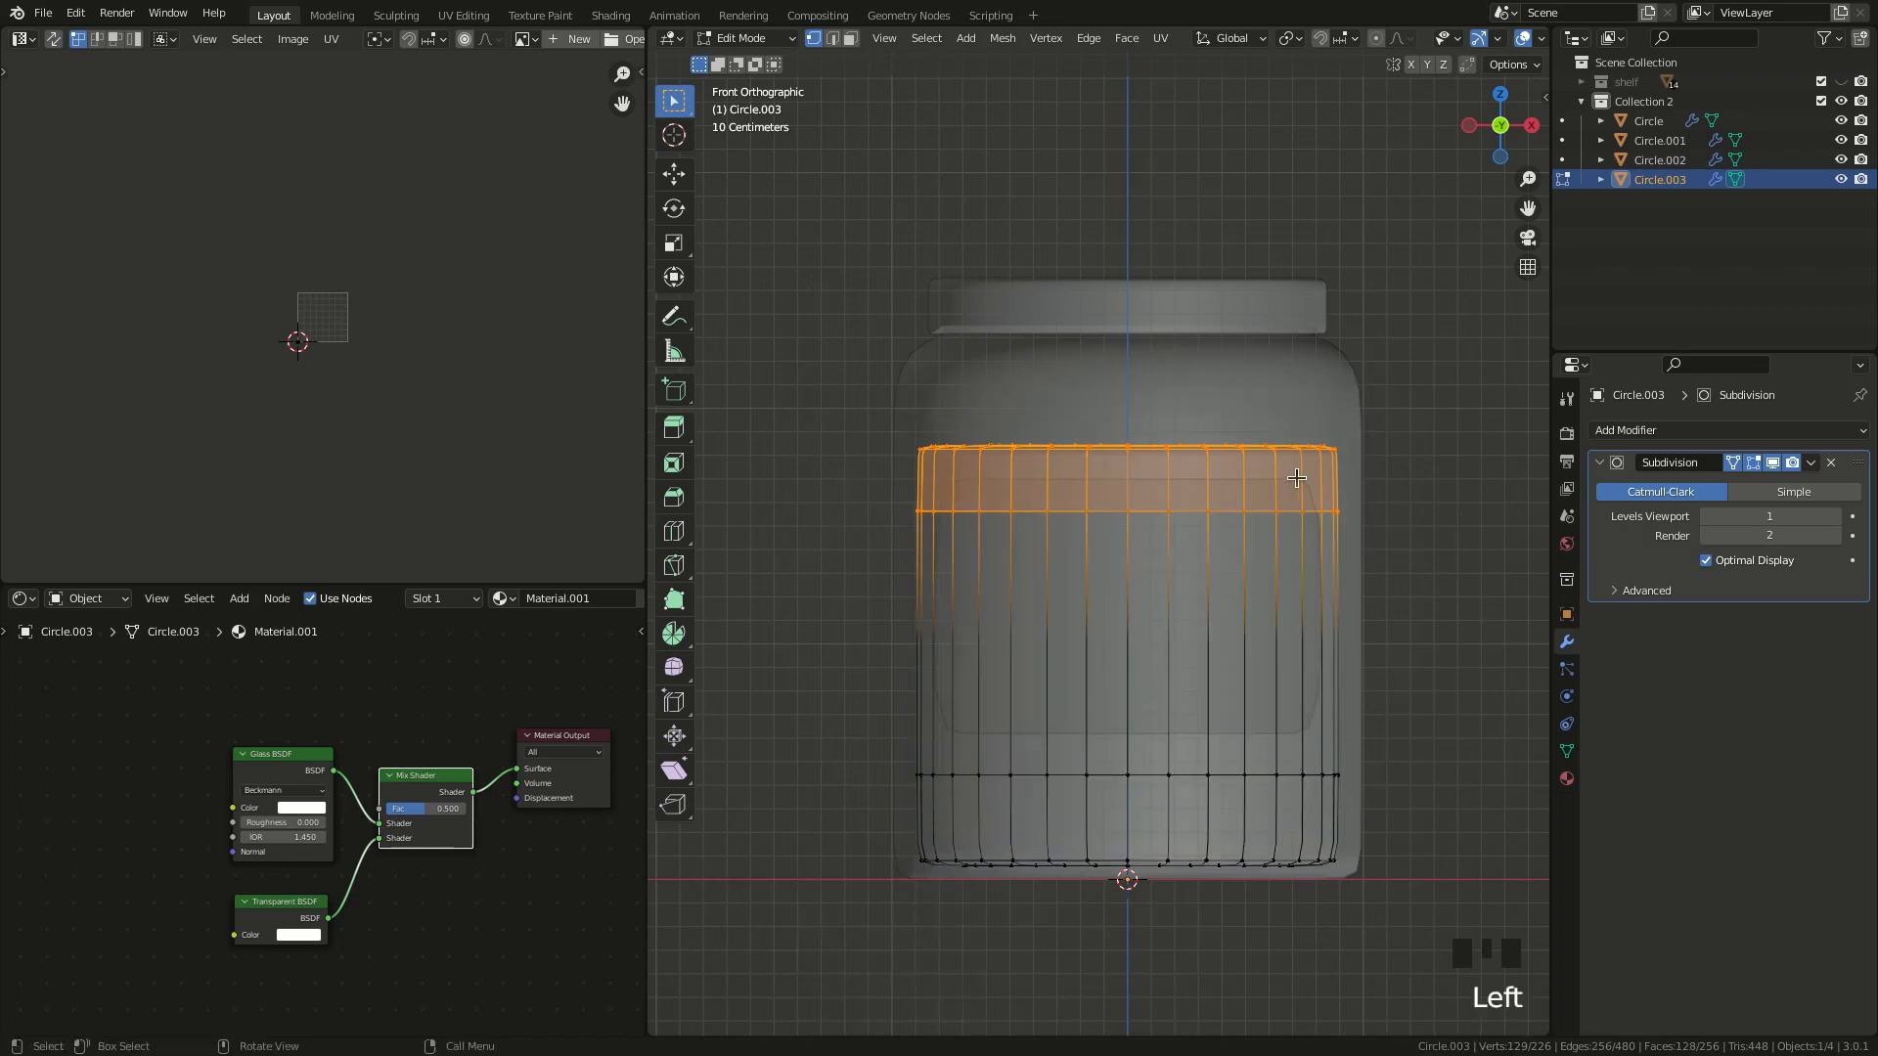
{"action": "key", "text": "g"}
{"action": "key", "text": "z"}
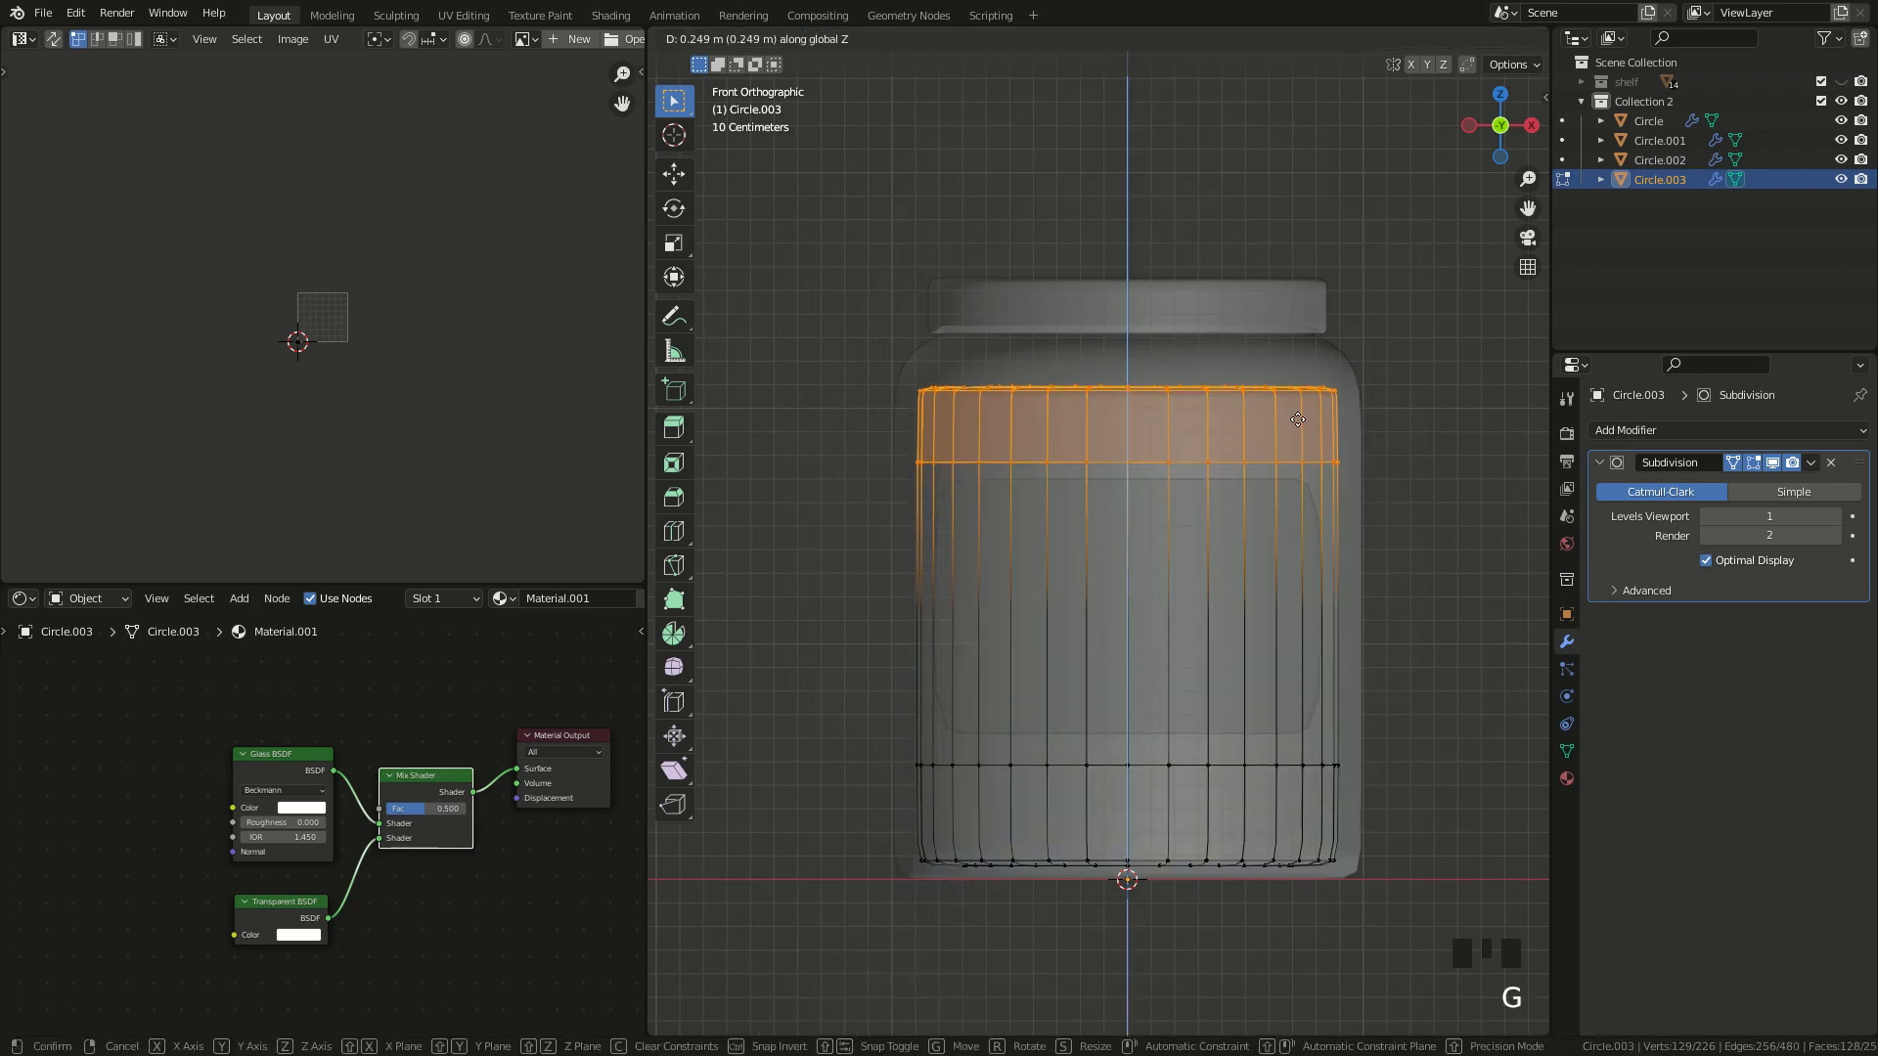
{"action": "left_click", "coordinate": [1297, 418]}
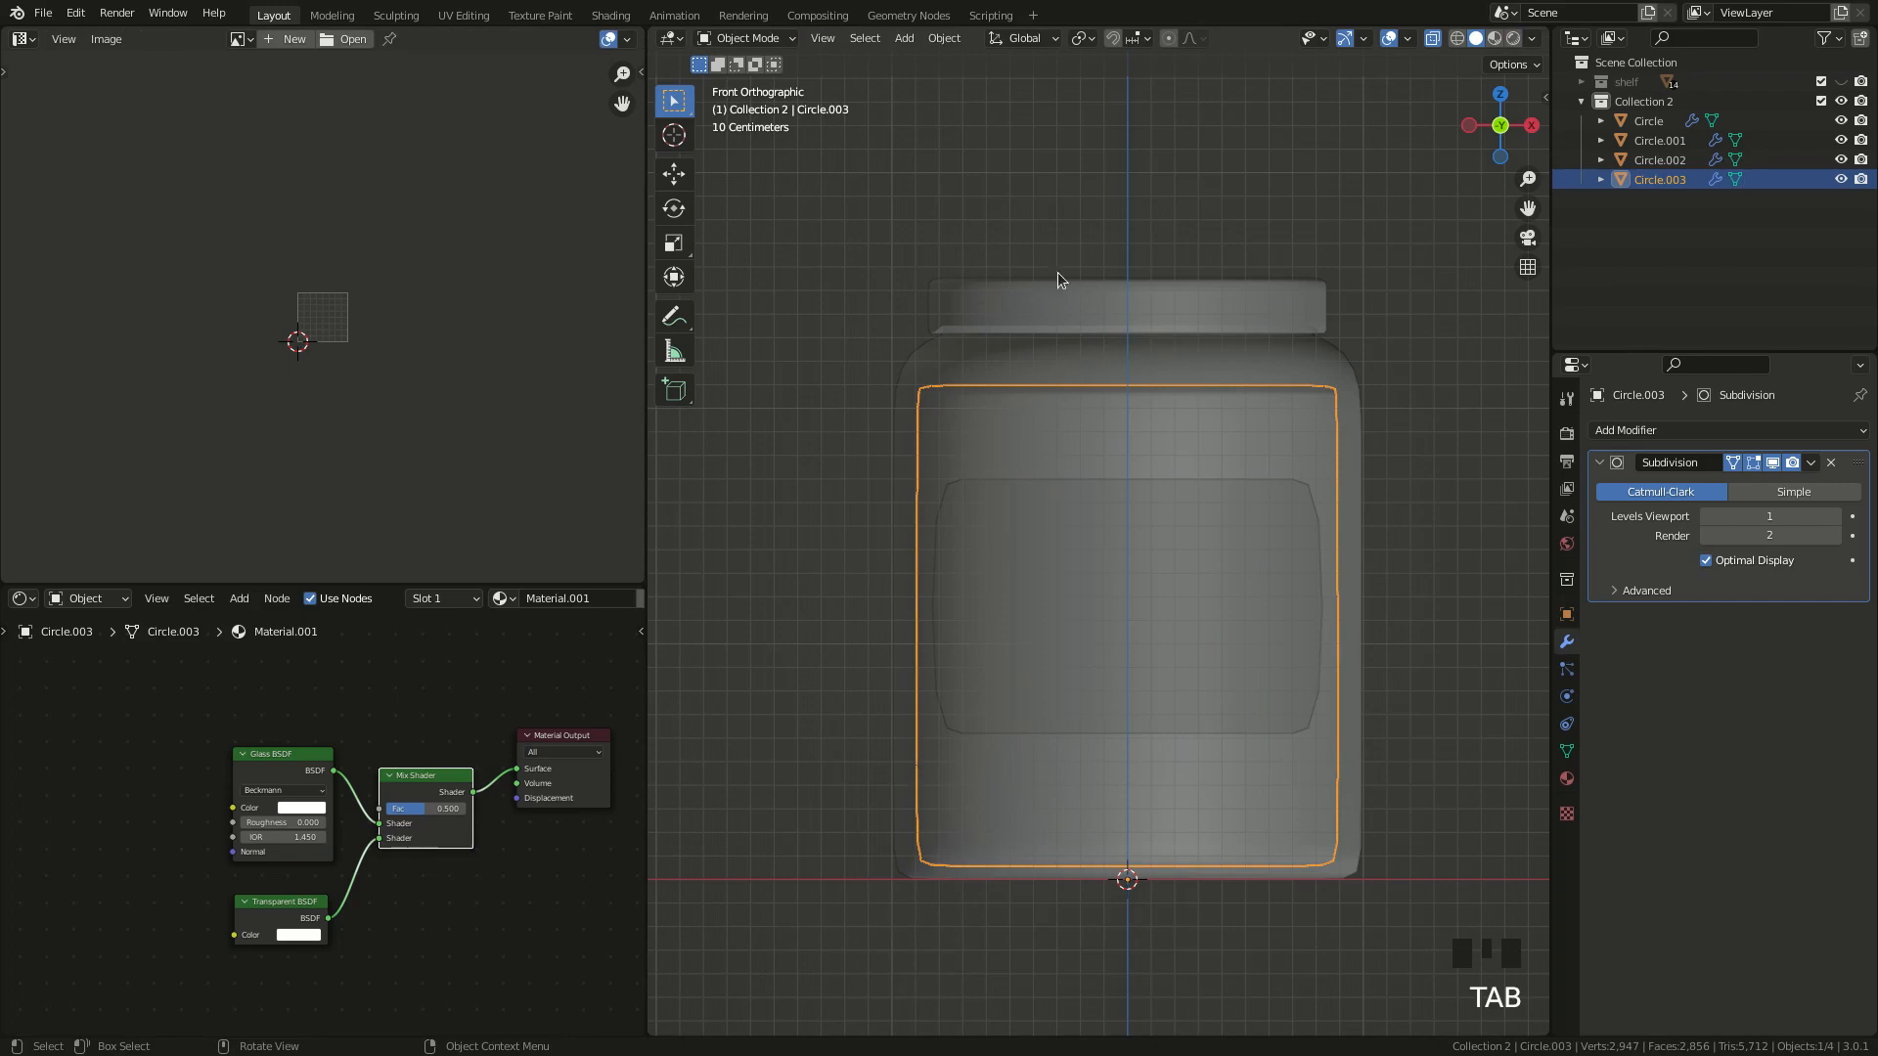
- Replace the filling's glass material with a new default Principled BSDF material and preview the jar in rendered shading
{"action": "left_click", "coordinate": [1566, 779]}
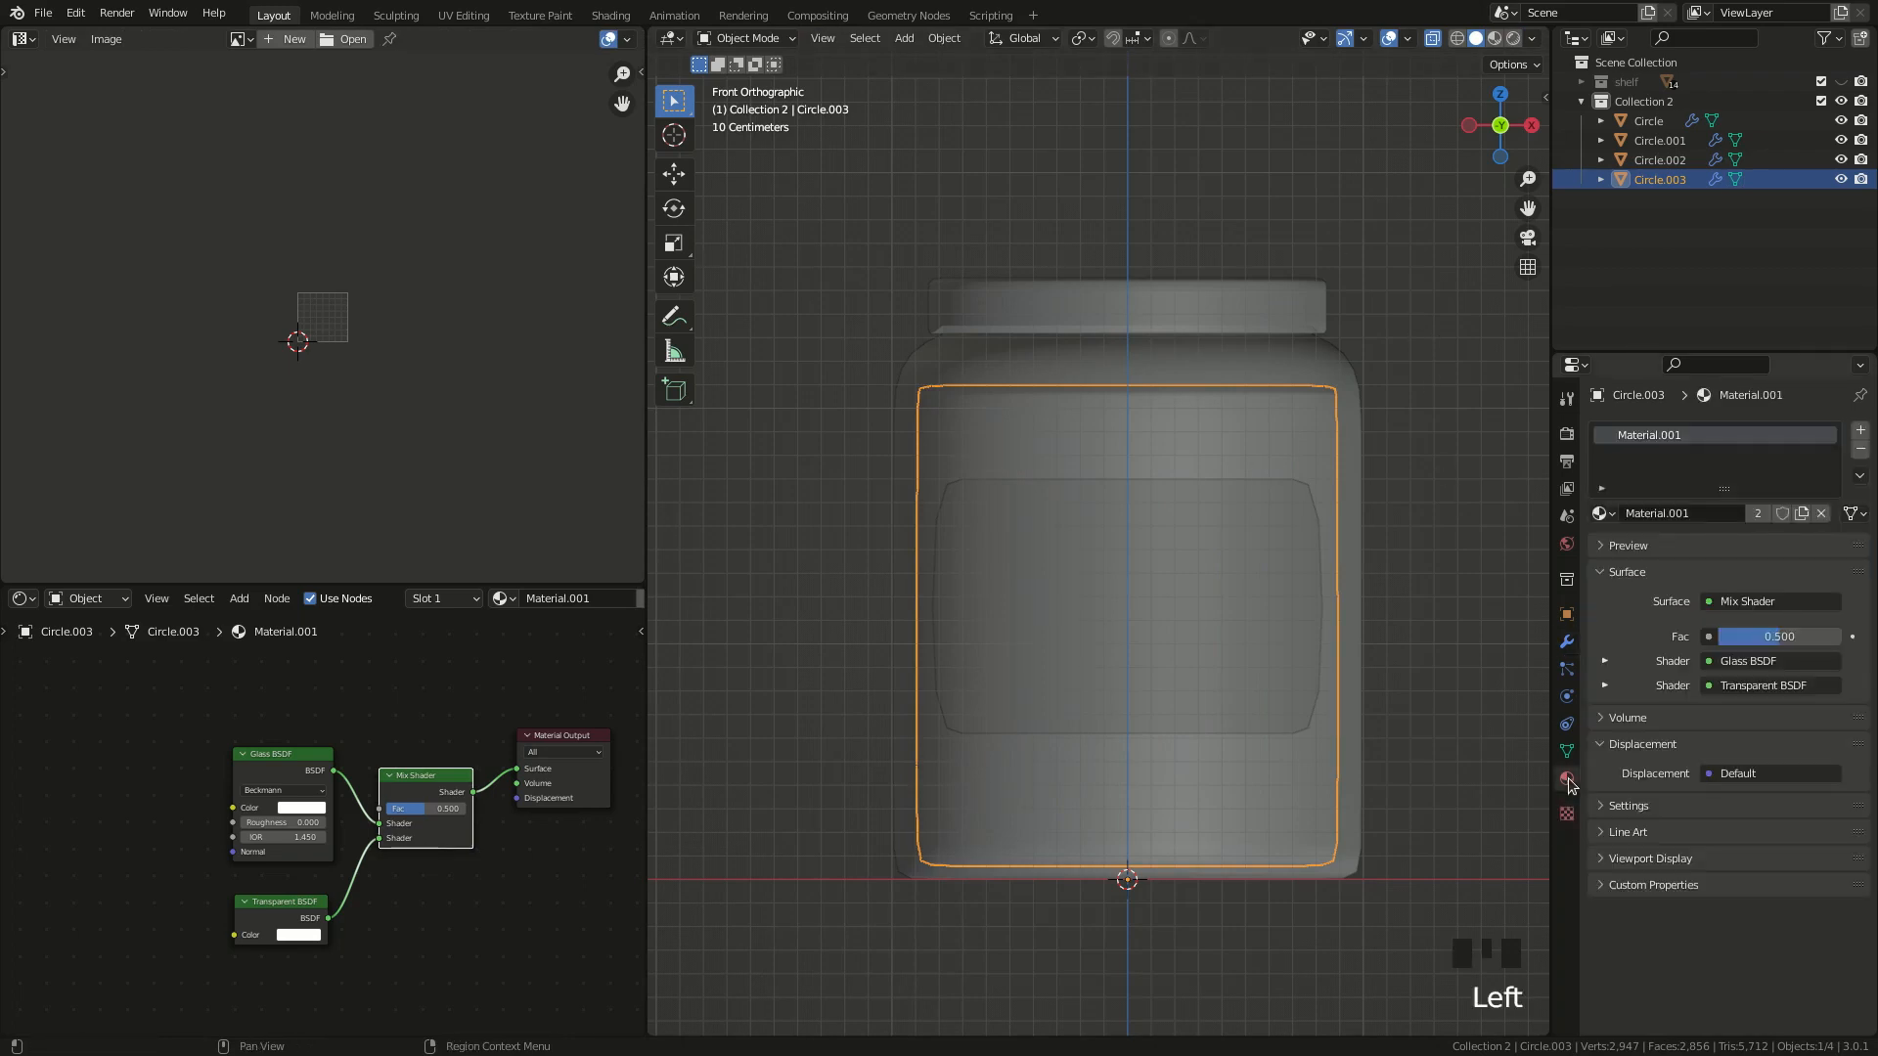
{"action": "left_click", "coordinate": [1860, 449]}
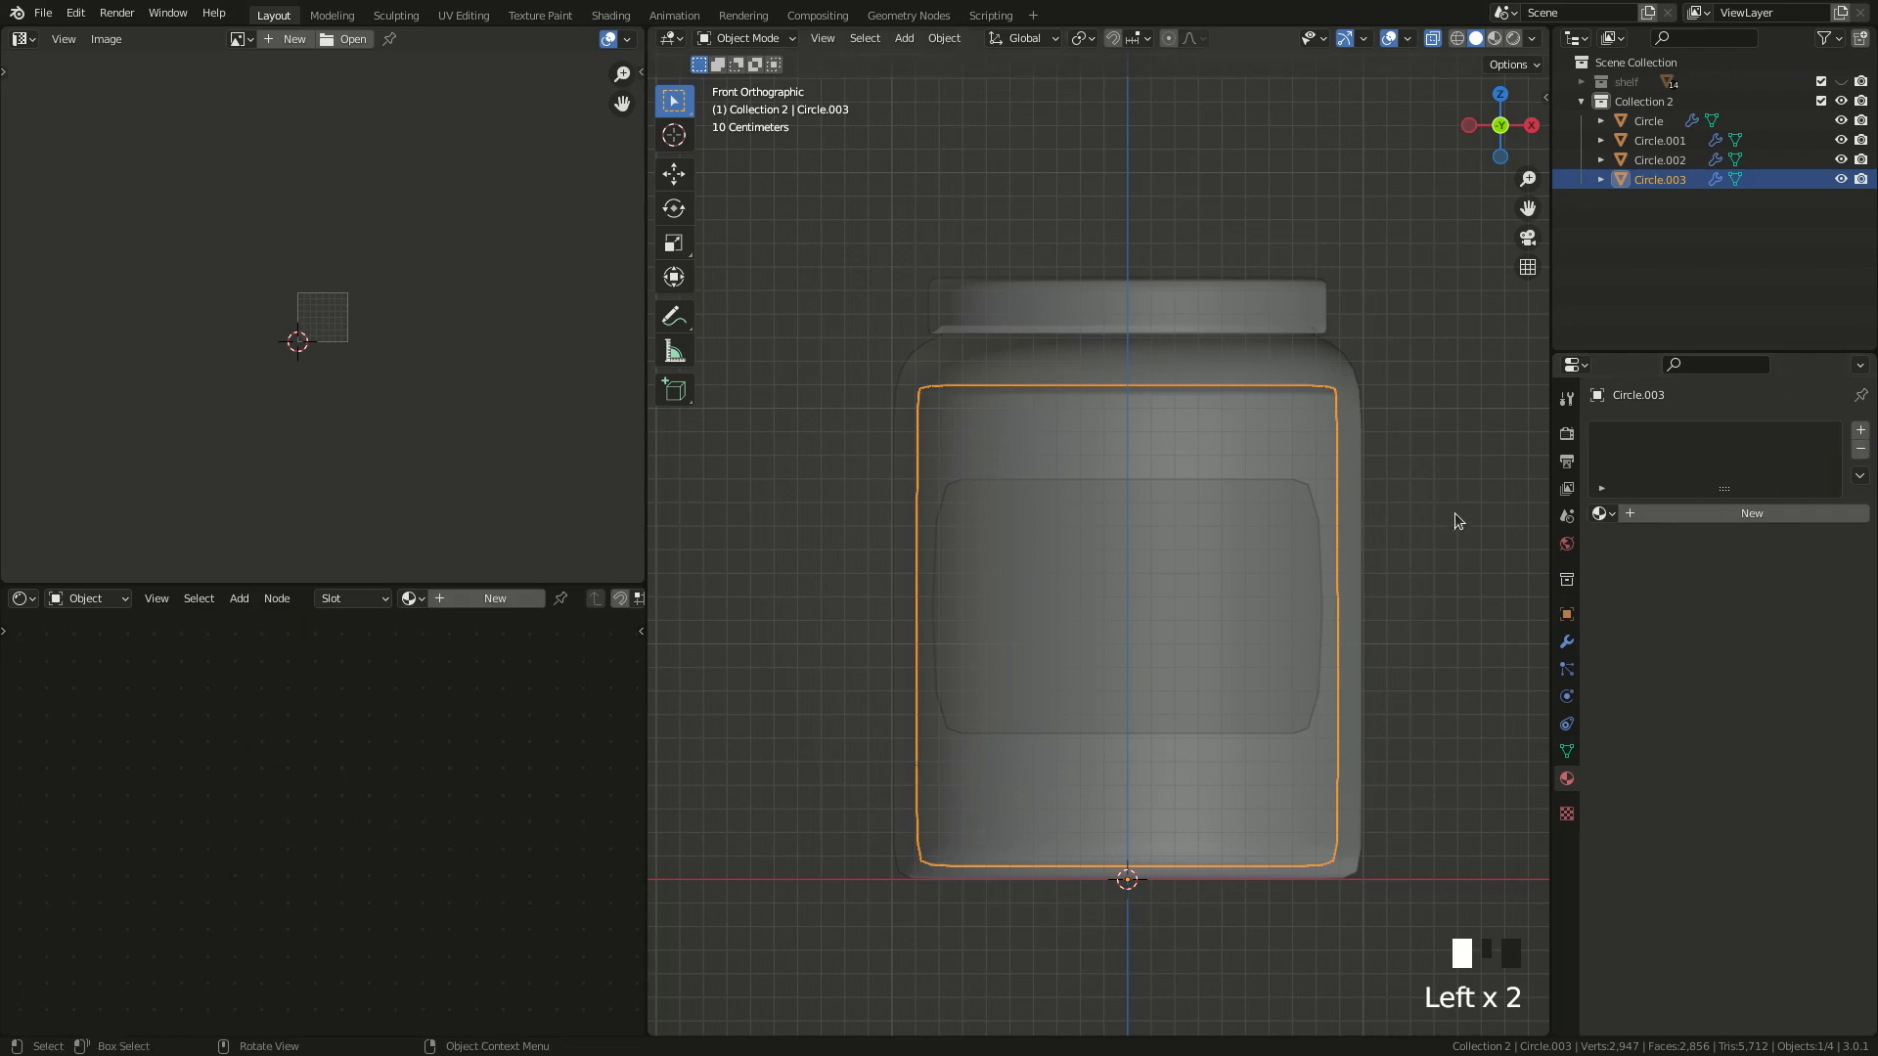
{"action": "left_click", "coordinate": [514, 600]}
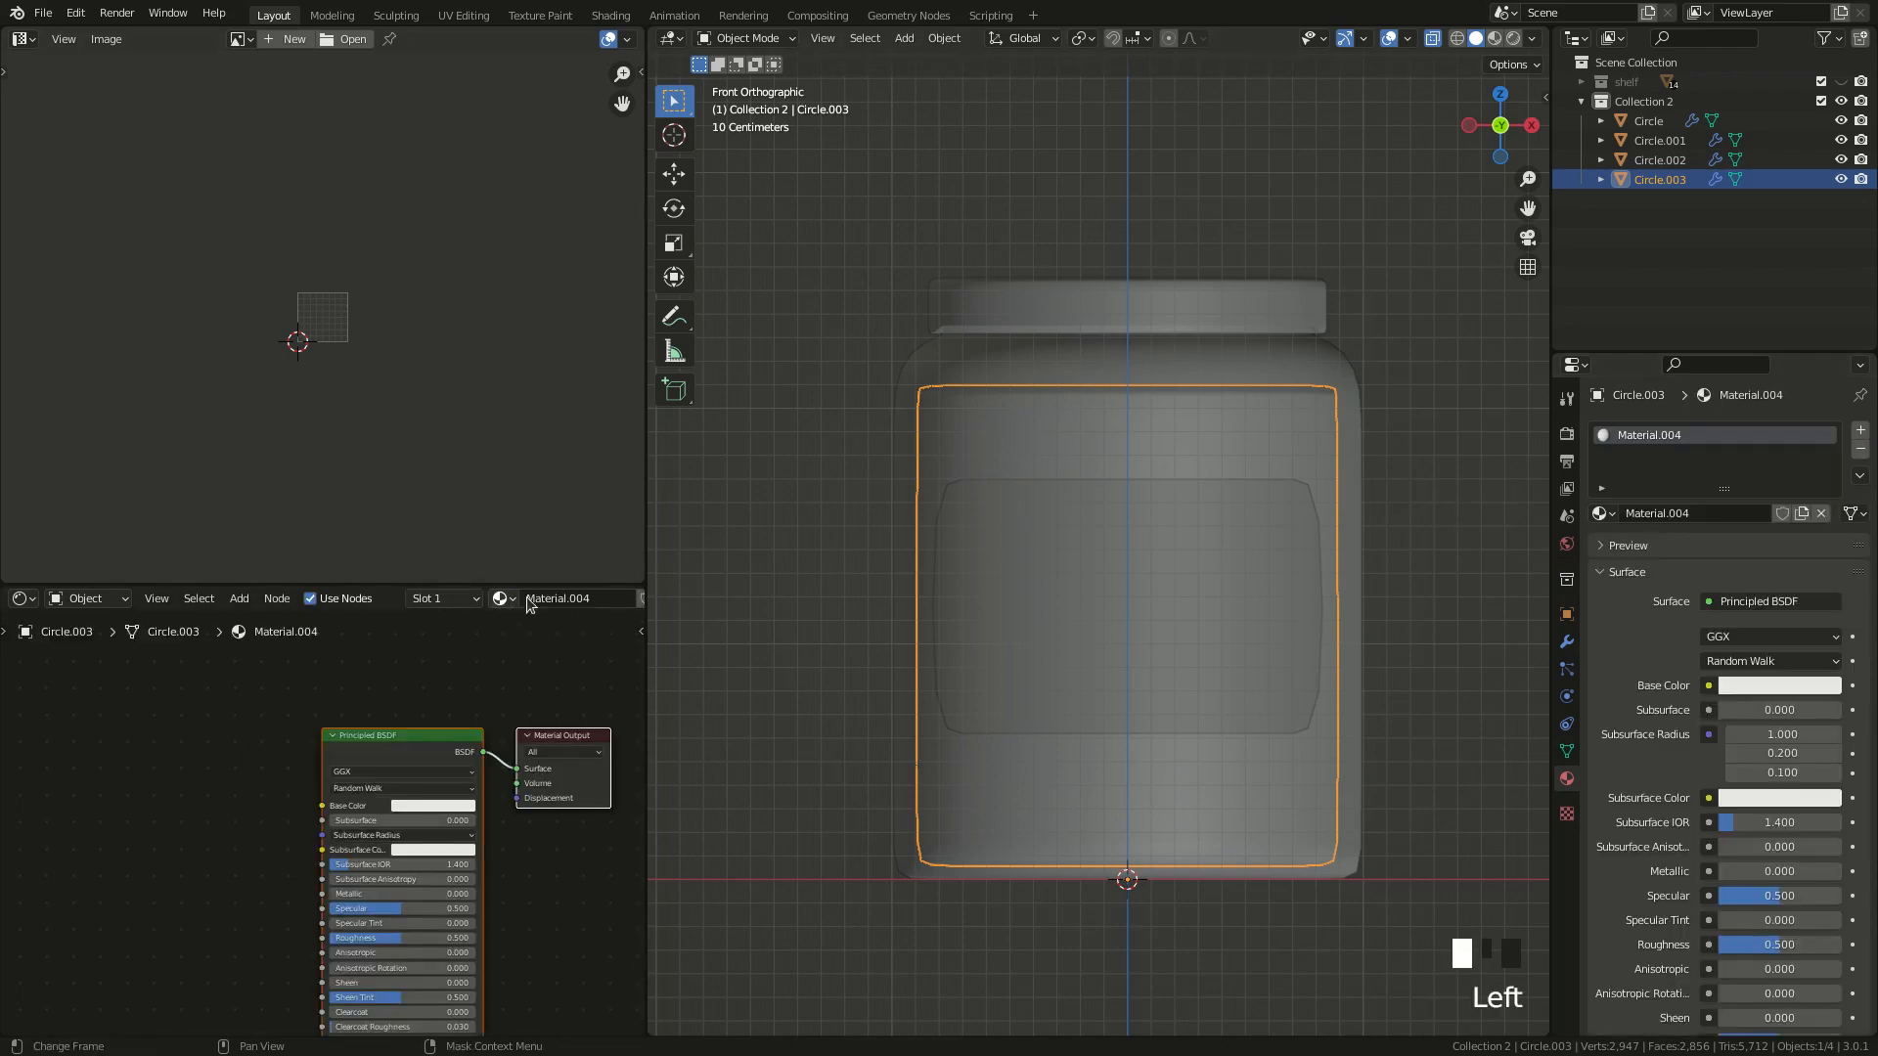
{"action": "left_click", "coordinate": [1424, 428]}
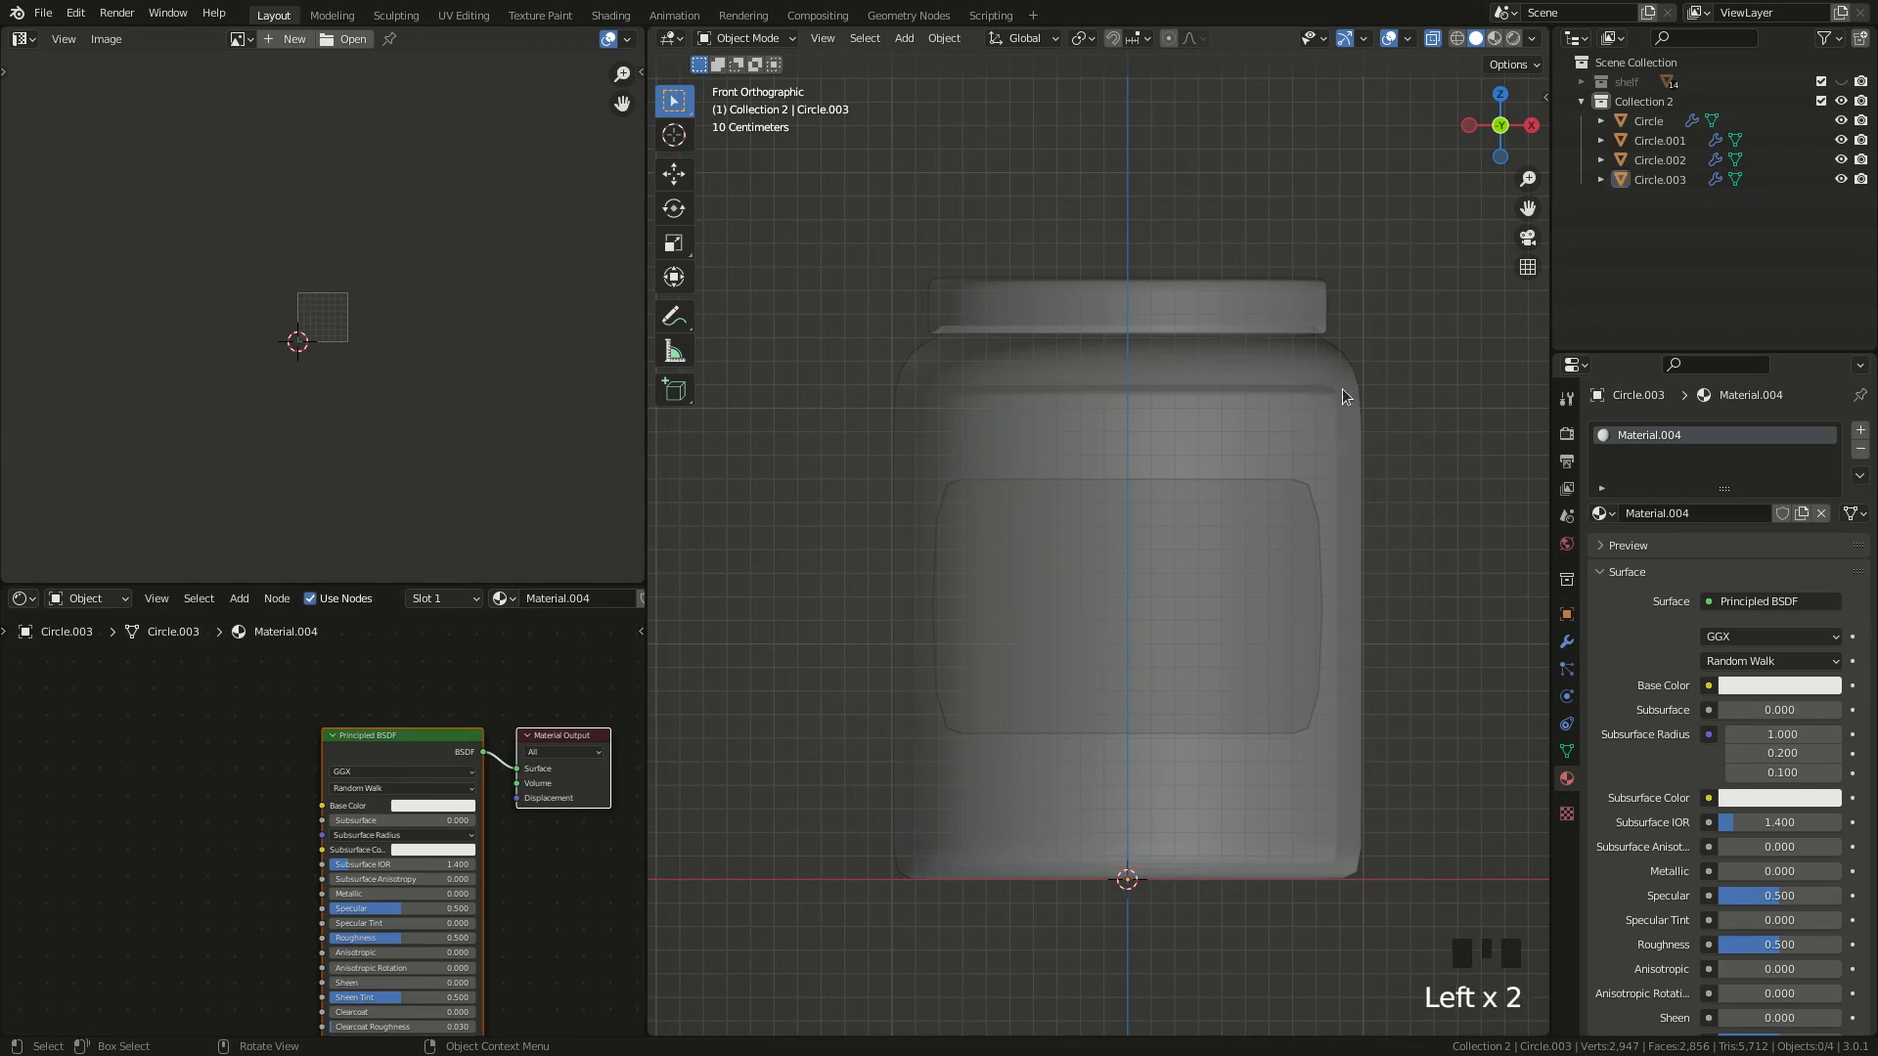
{"action": "left_click", "coordinate": [1513, 38]}
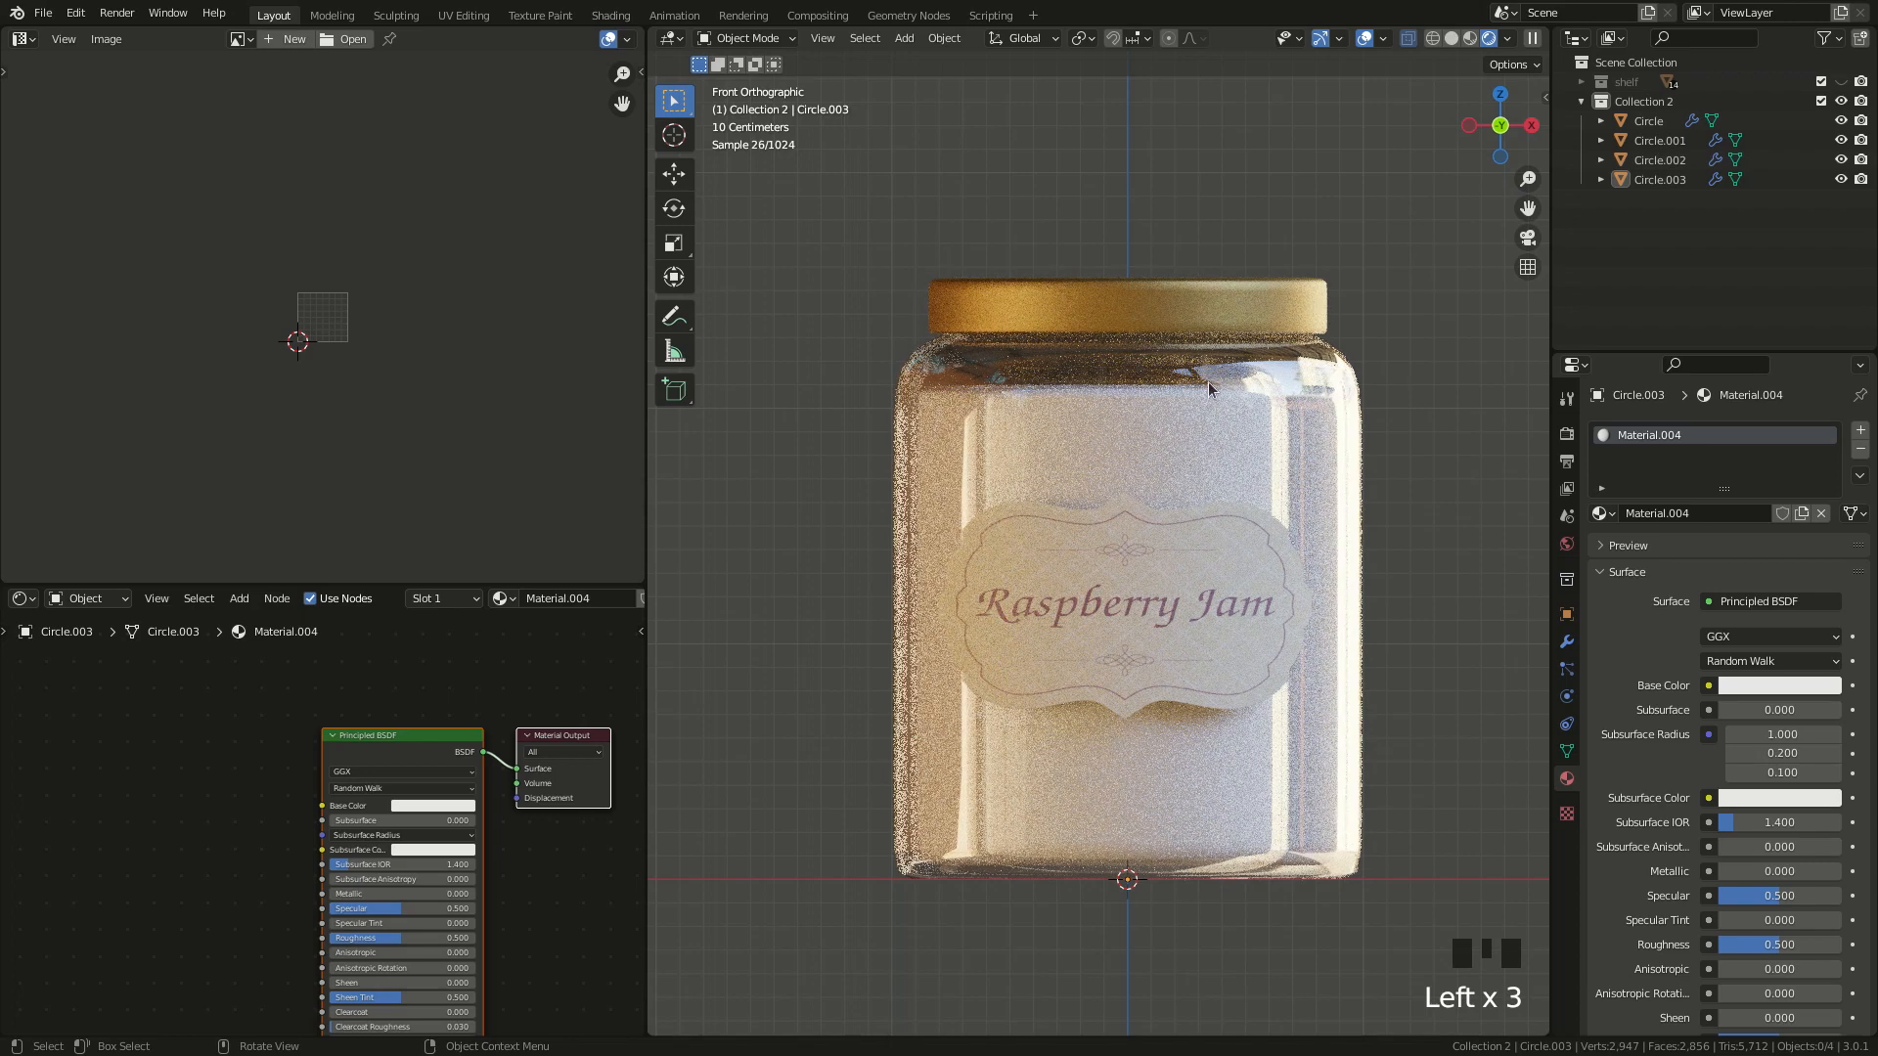
- Back in solid shading, add a Solidify modifier to the outer jar body with a thickness of -0.05 m
{"action": "left_click", "coordinate": [1449, 40]}
{"action": "left_click", "coordinate": [1311, 367]}
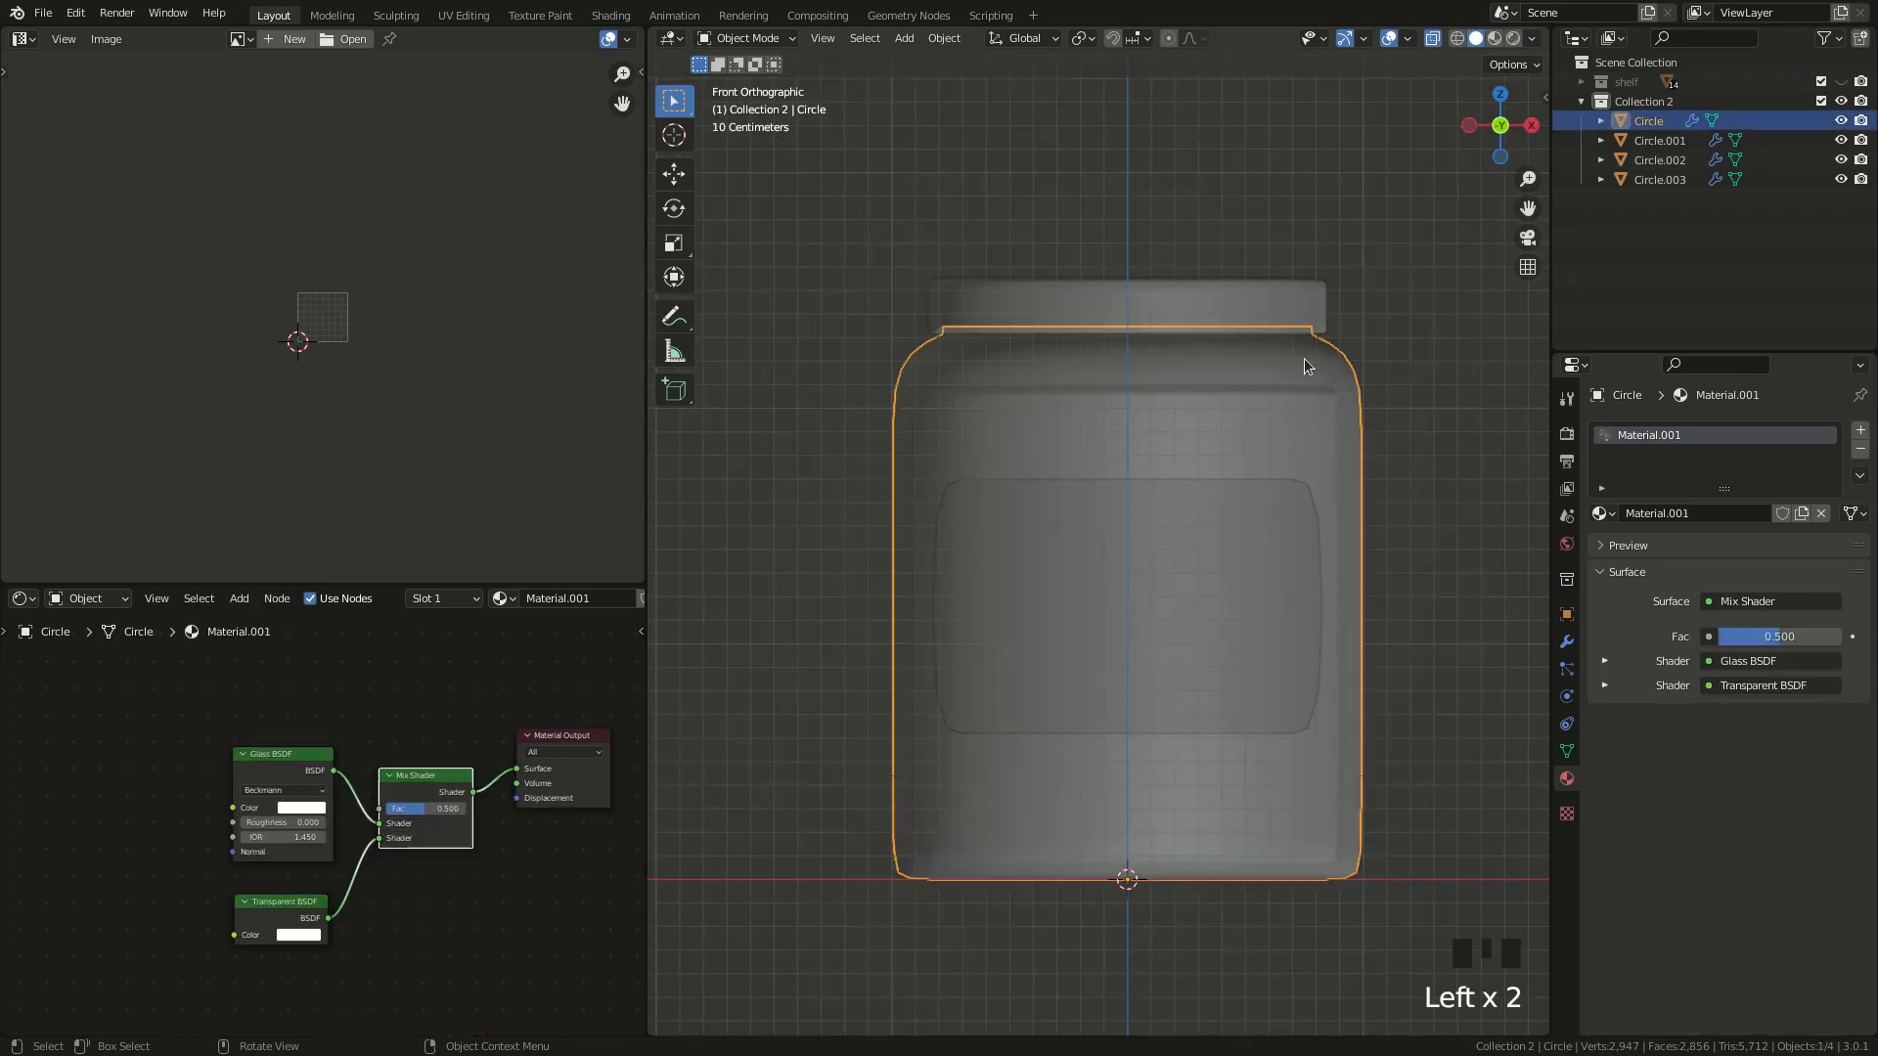
{"action": "left_click", "coordinate": [1566, 646]}
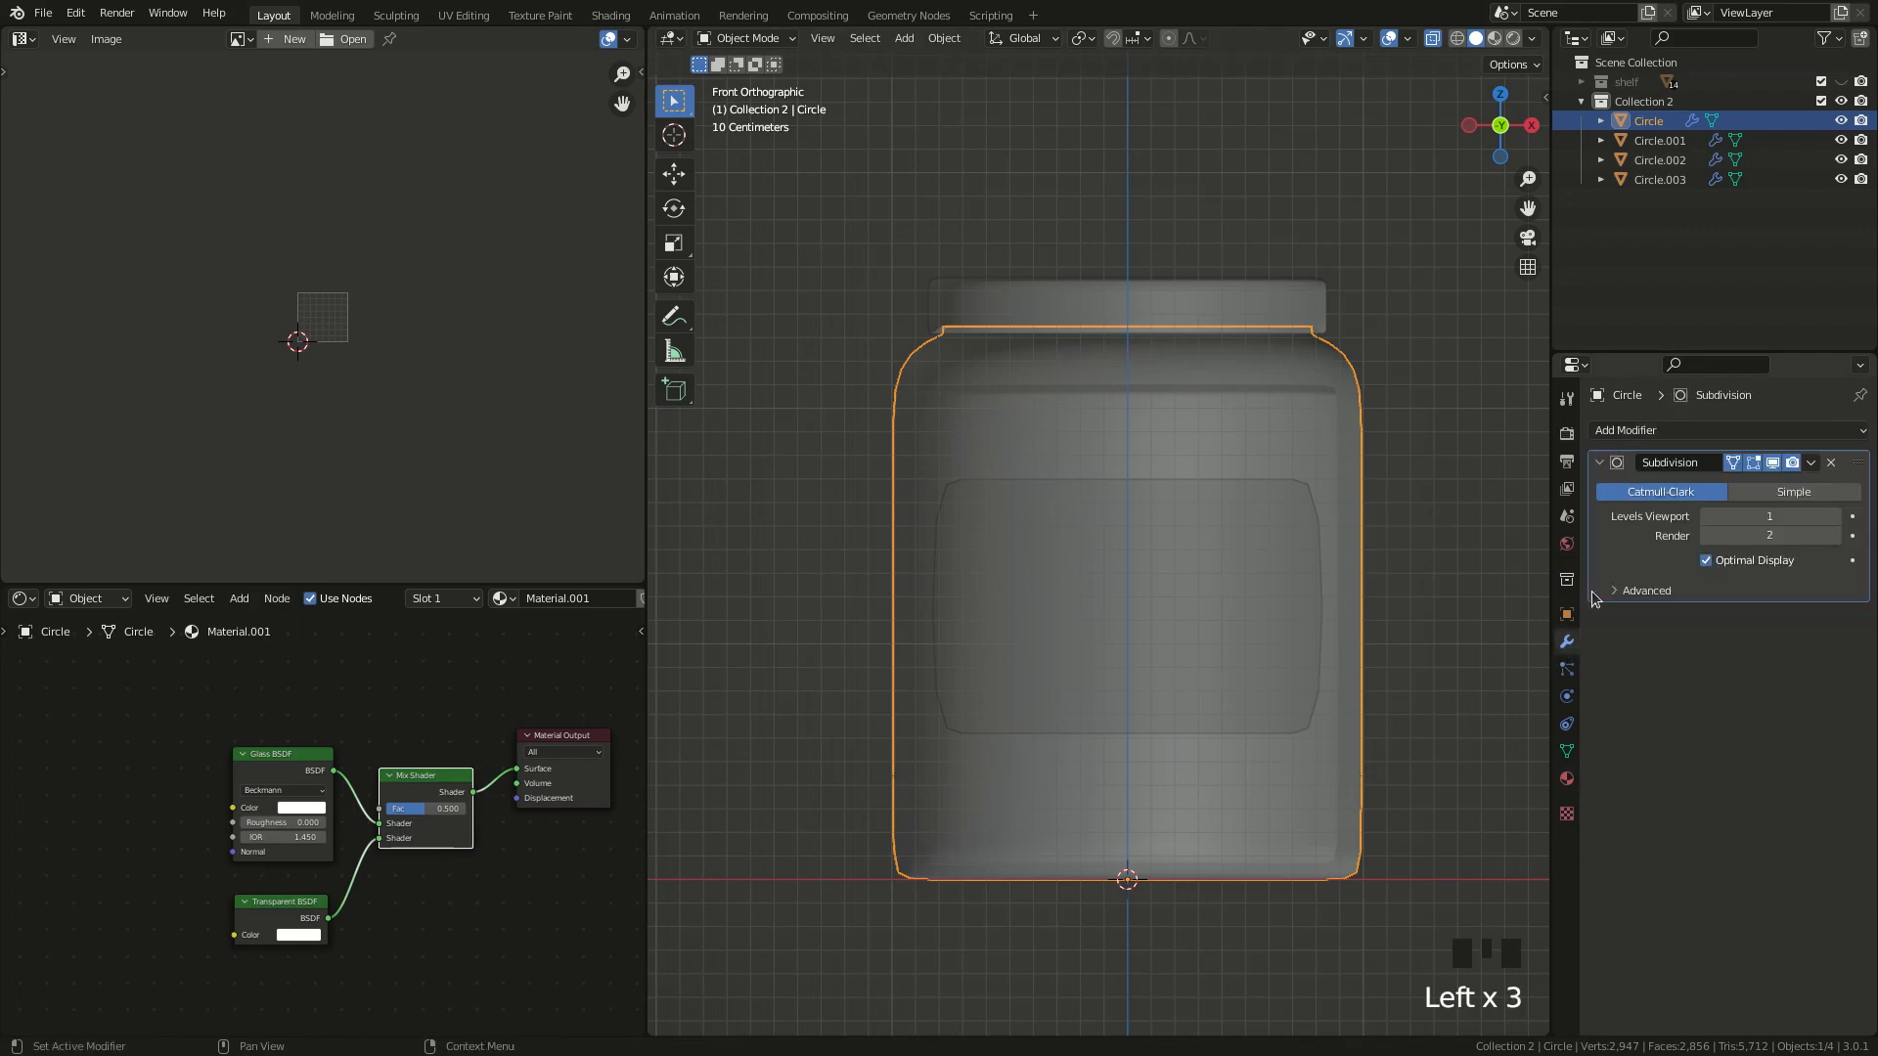
{"action": "left_click", "coordinate": [1626, 431]}
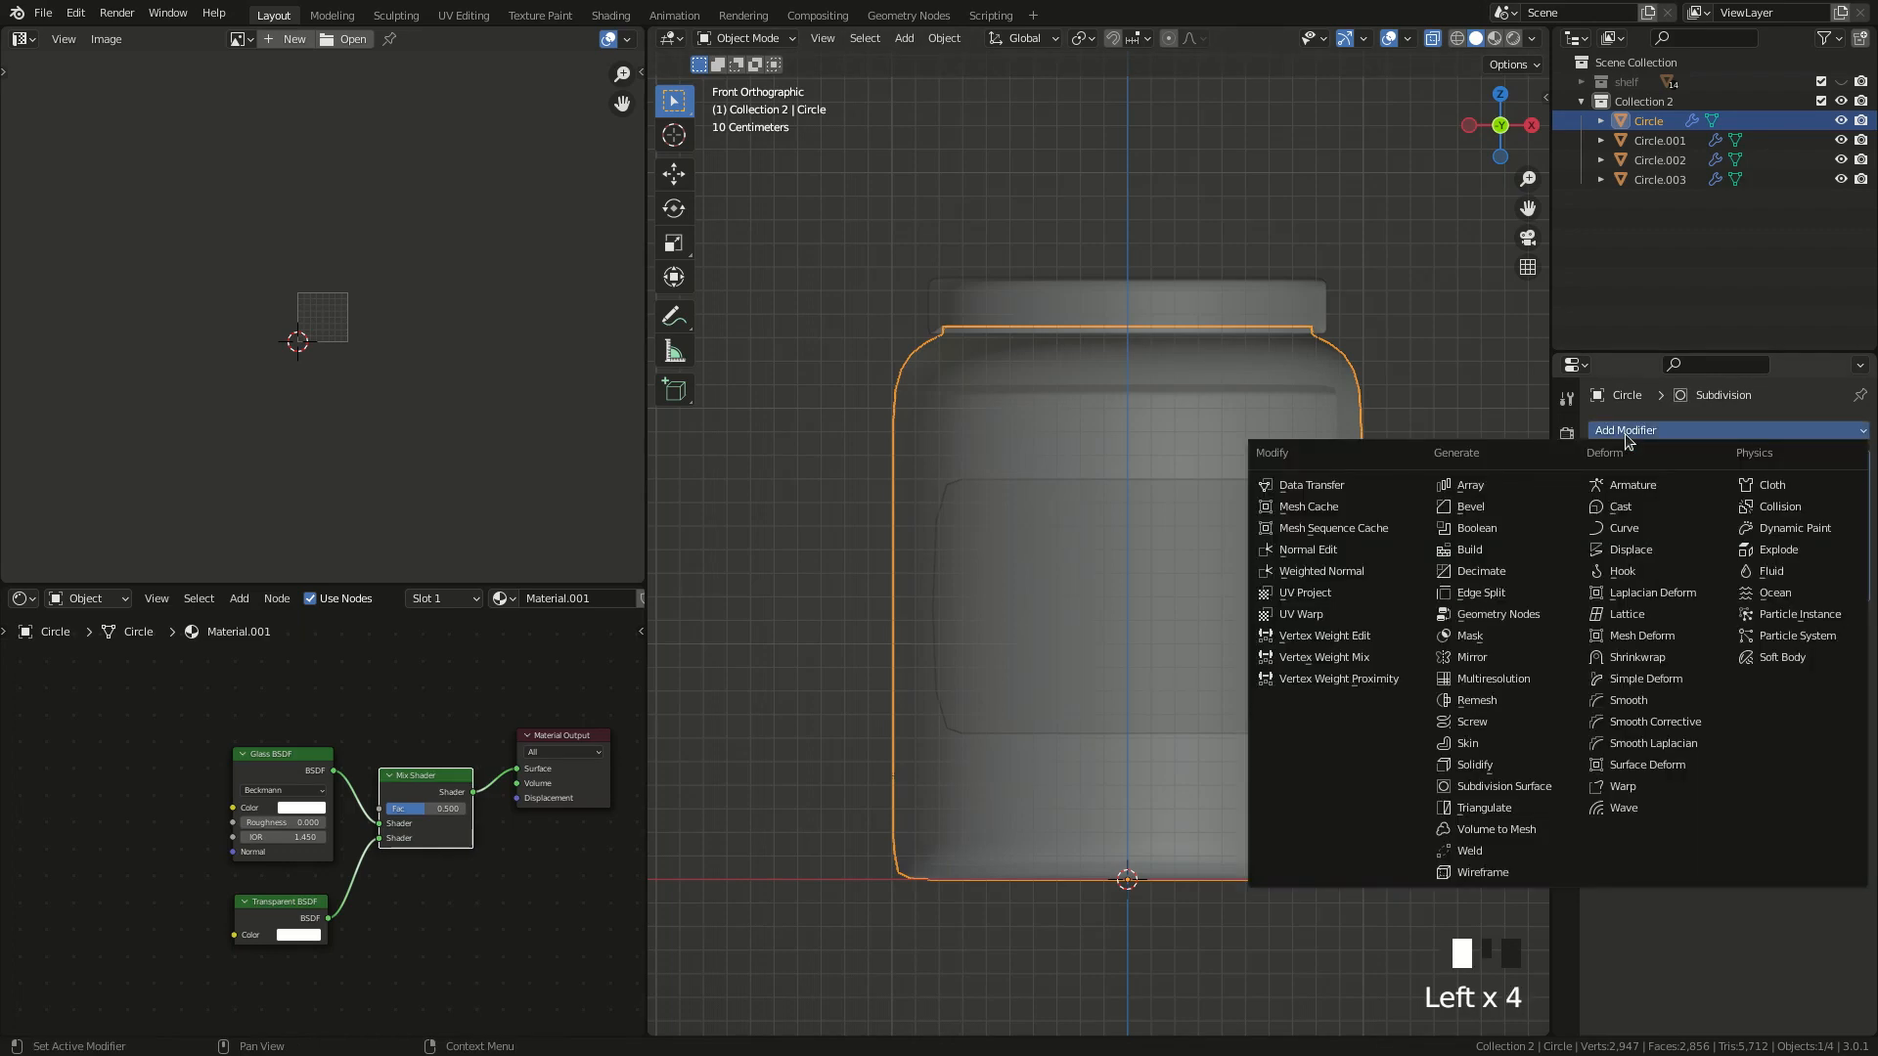
{"action": "left_click", "coordinate": [1496, 764]}
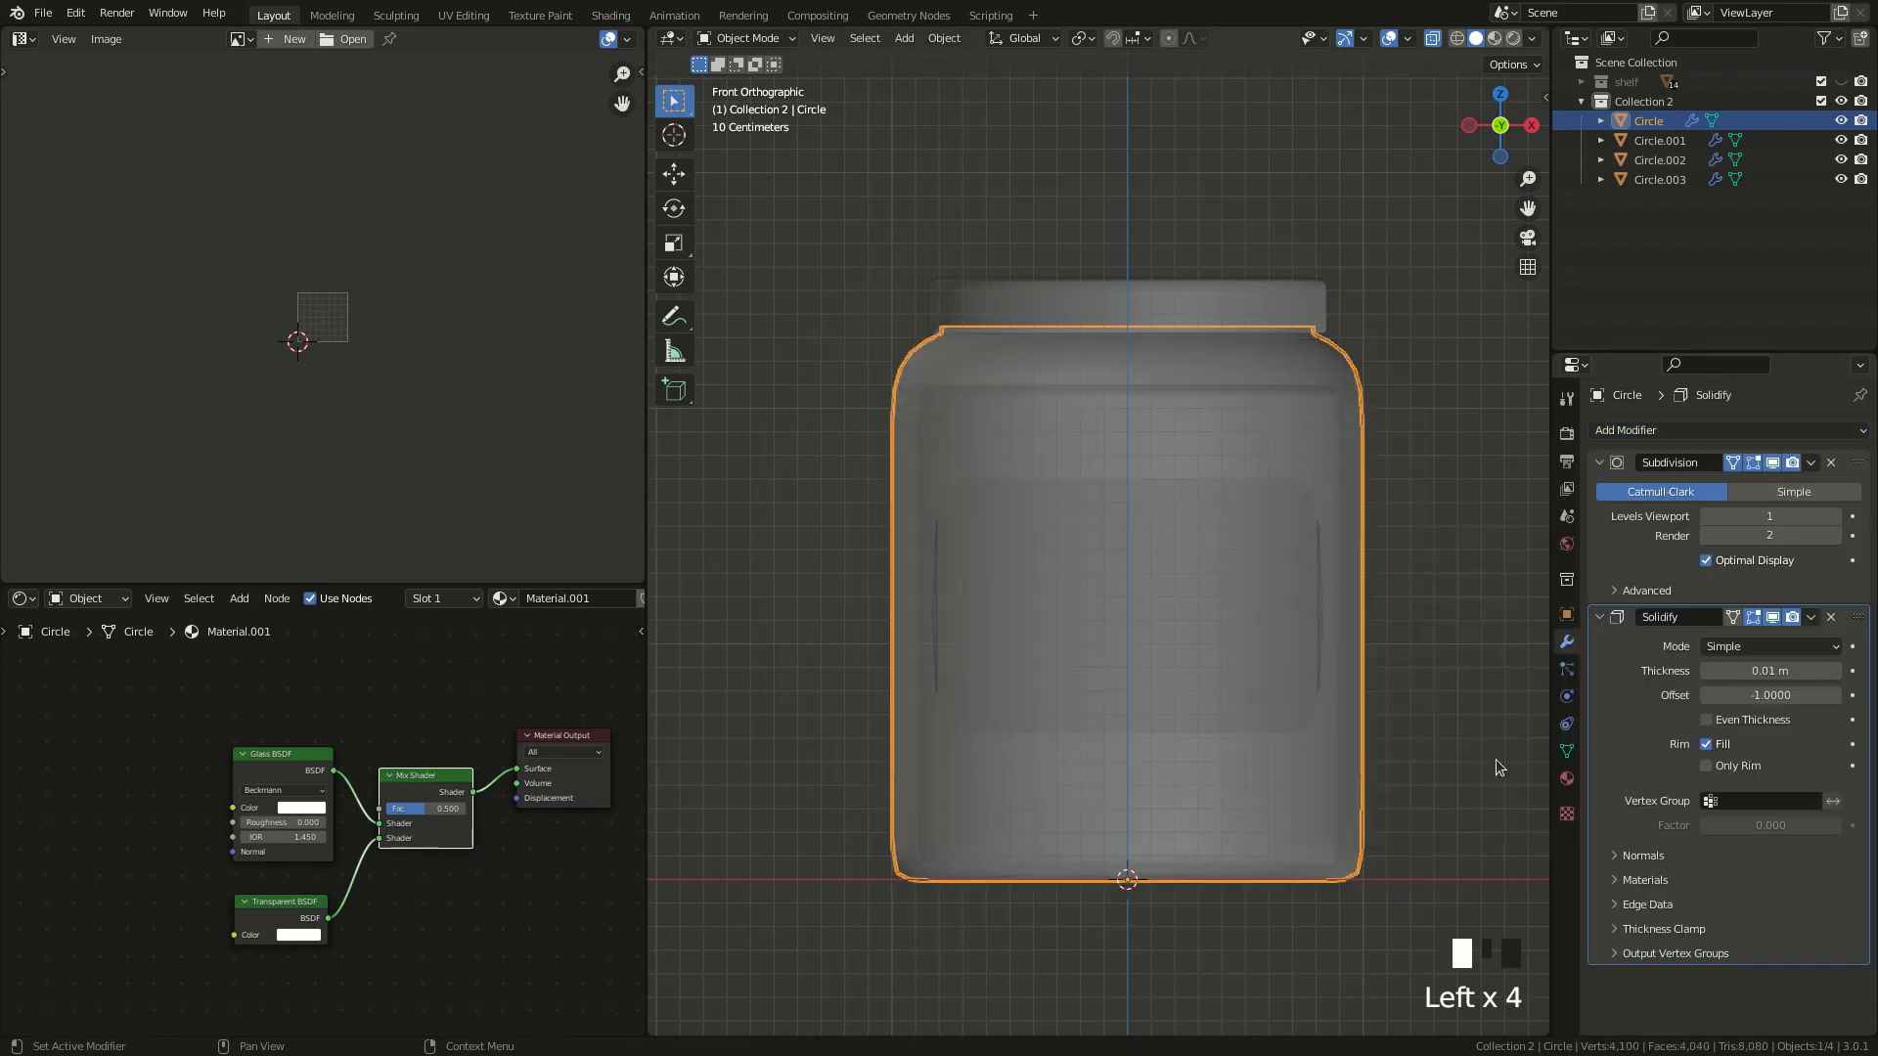
{"action": "left_click", "coordinate": [1777, 669]}
{"action": "key", "text": "BackSpace"}
{"action": "type", "text": "-0.05"}
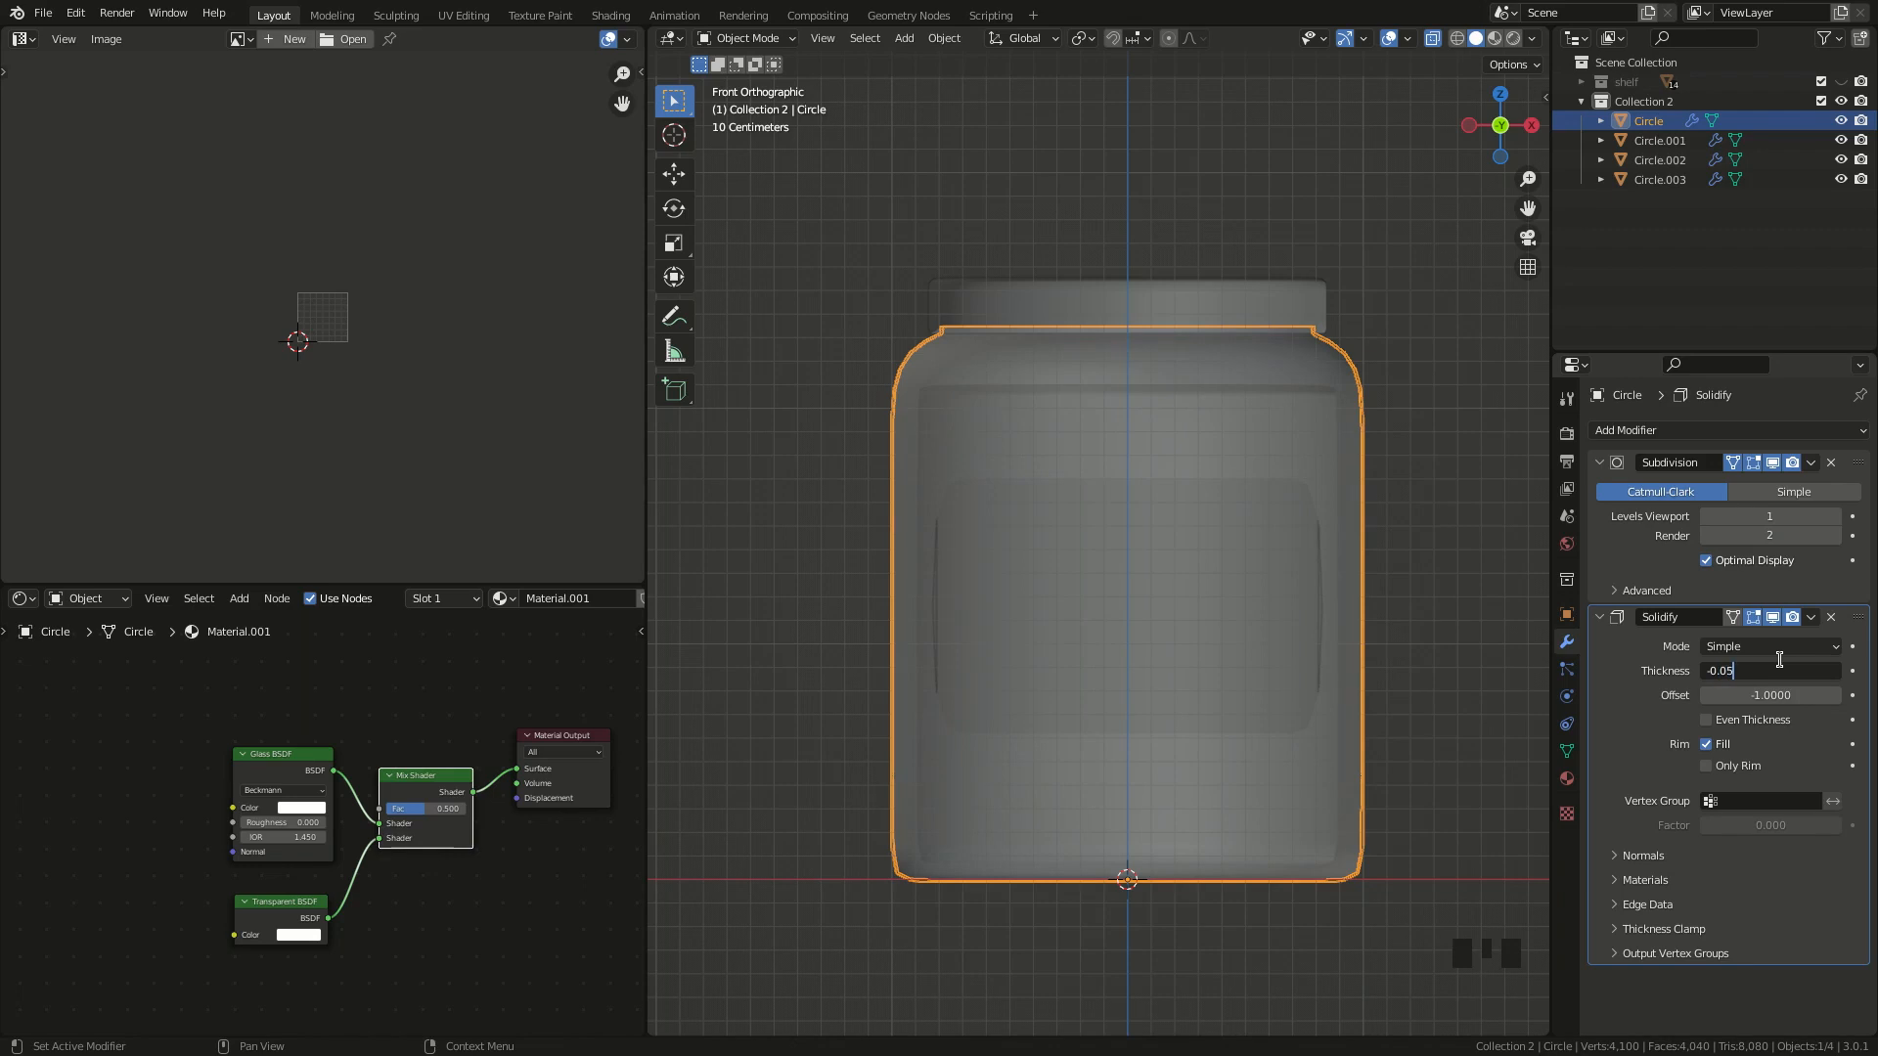
{"action": "key", "text": "Return"}
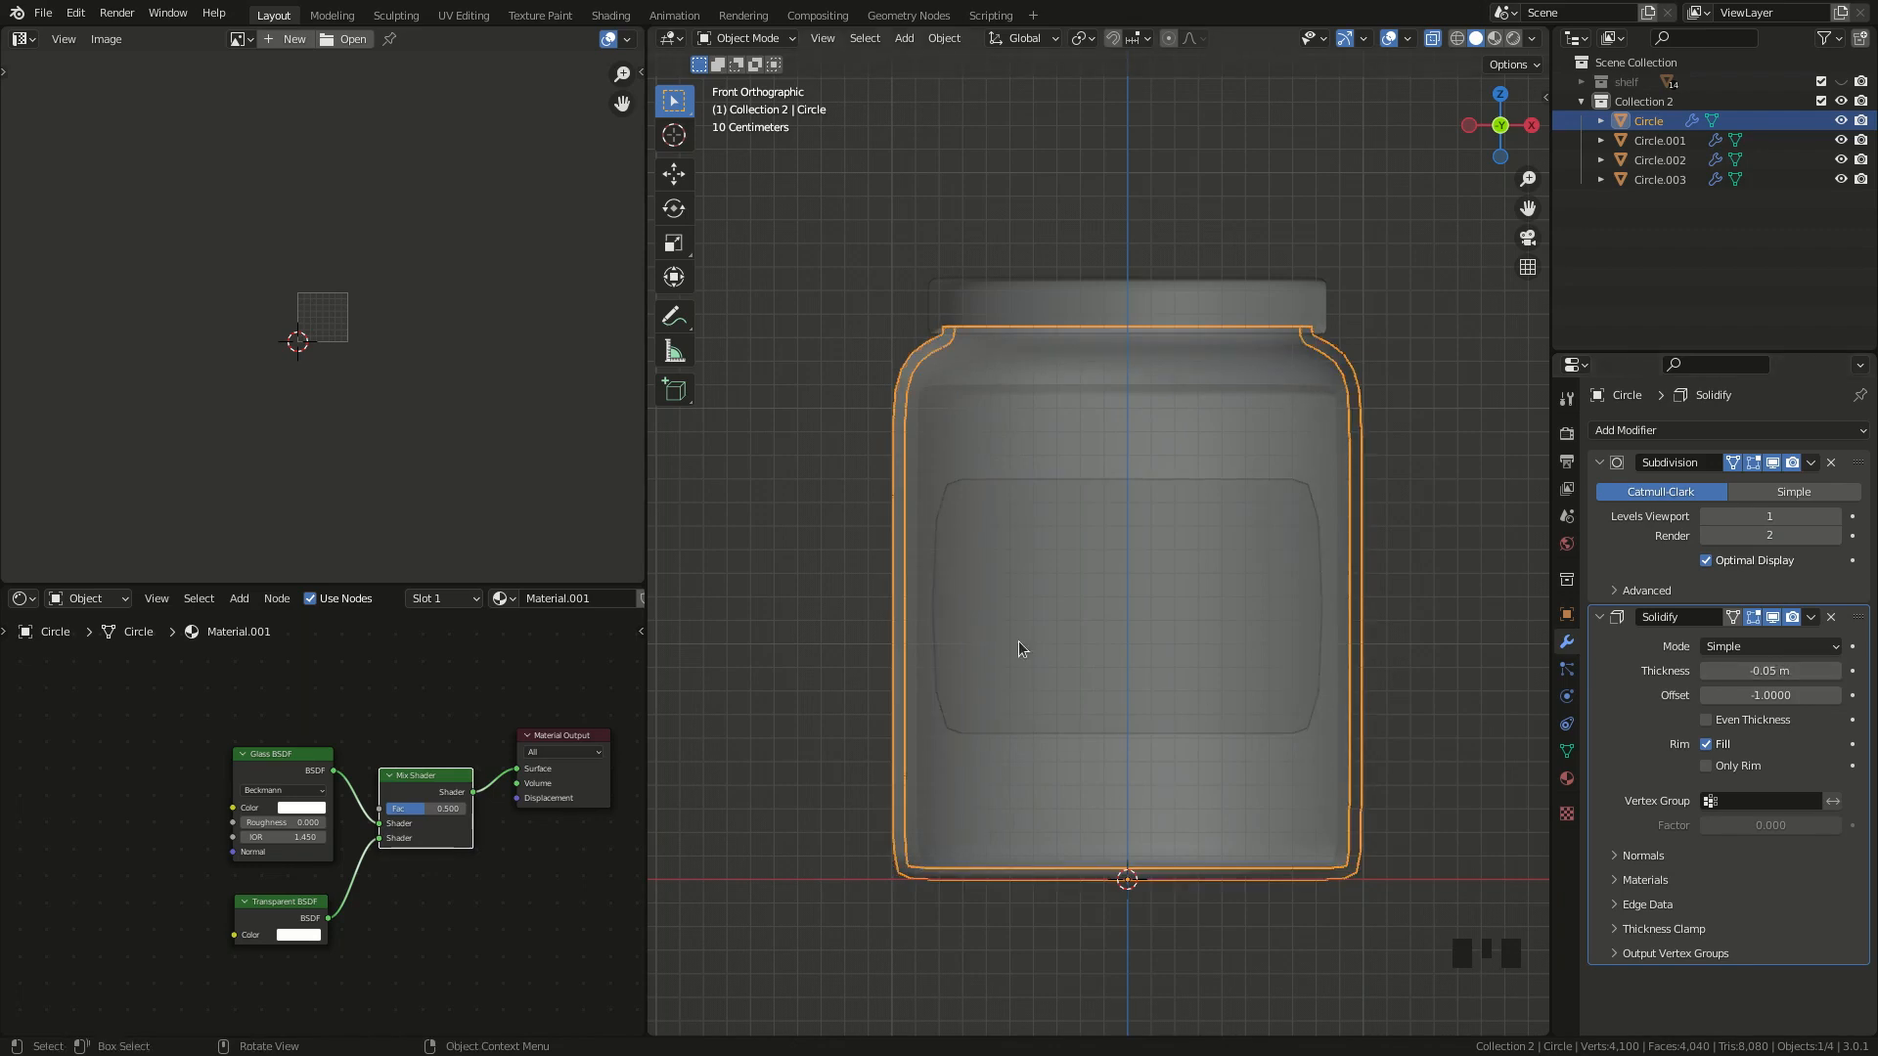
{"action": "left_click", "coordinate": [1416, 403]}
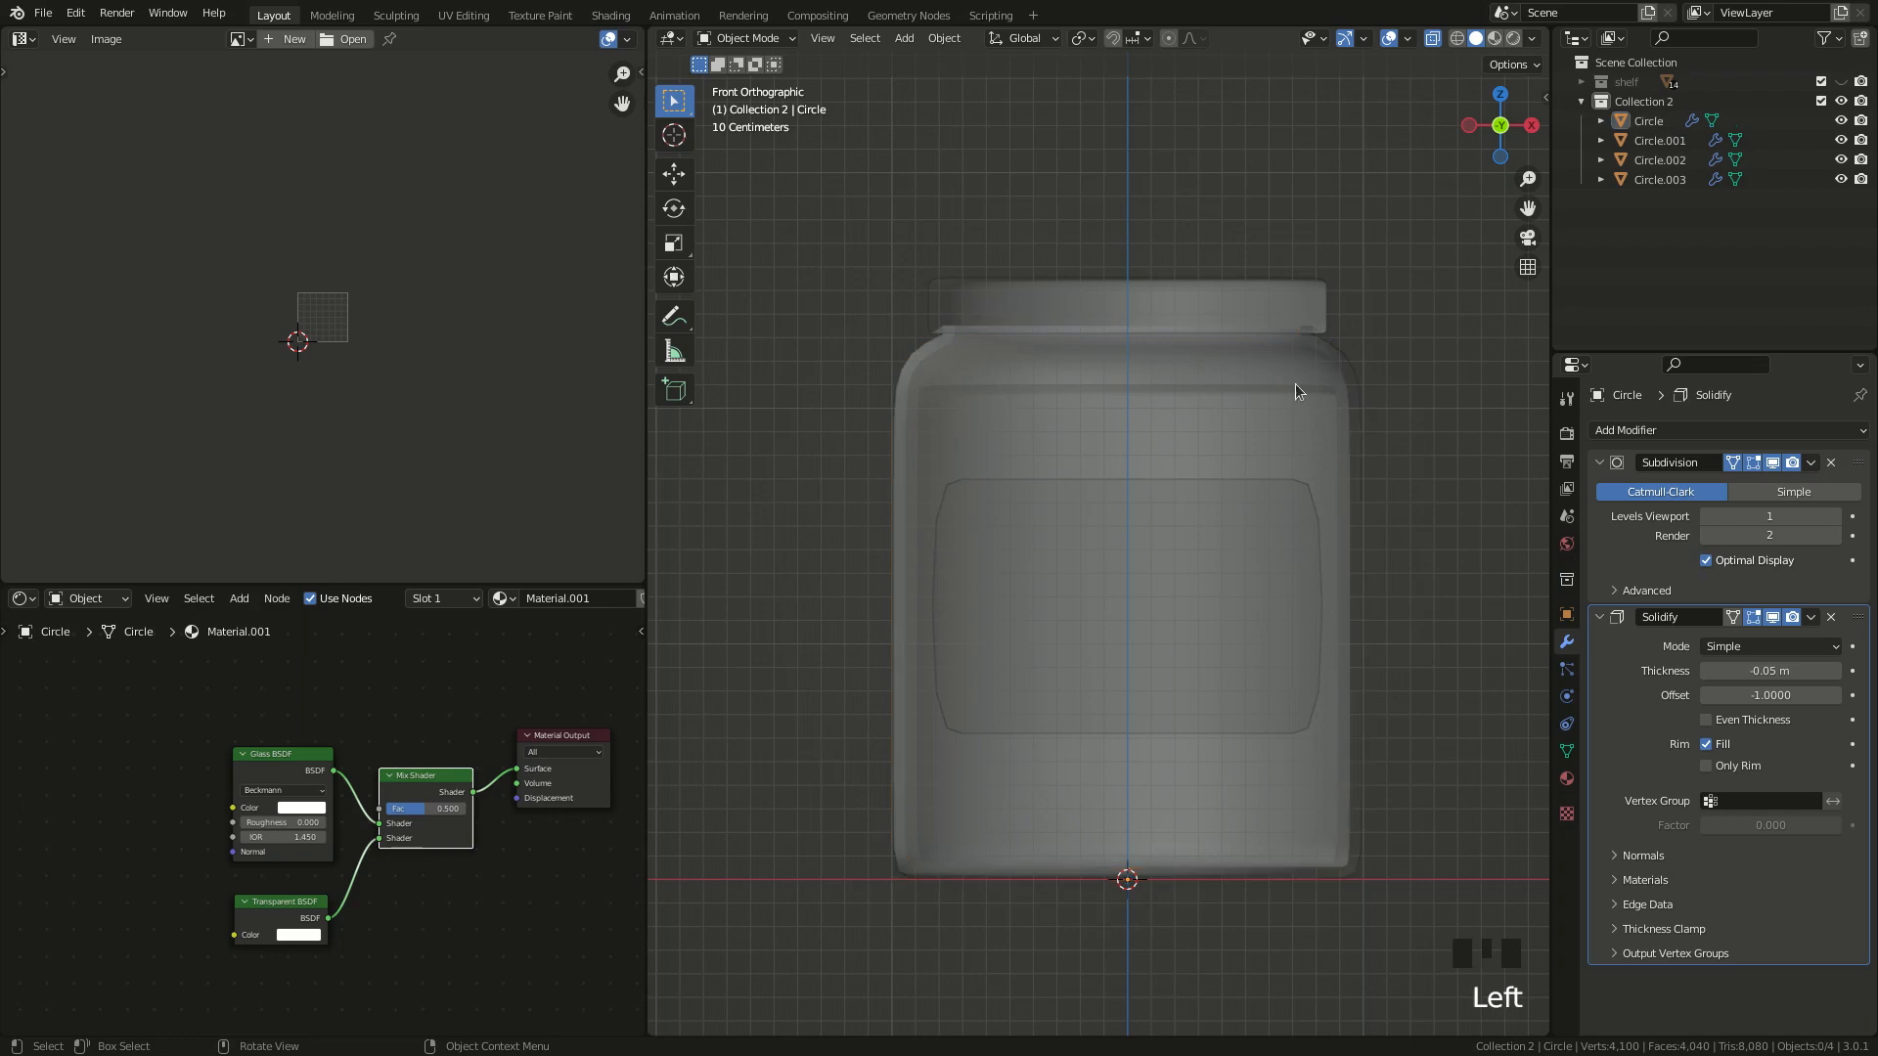
- Scale the filling's mesh to about 1.027, reduce its height to about 0.984 and raise it about 0.031 m
{"action": "left_click", "coordinate": [1222, 391]}
{"action": "scroll", "coordinate": [1289, 443], "scroll_direction": "up", "scroll_amount": 1}
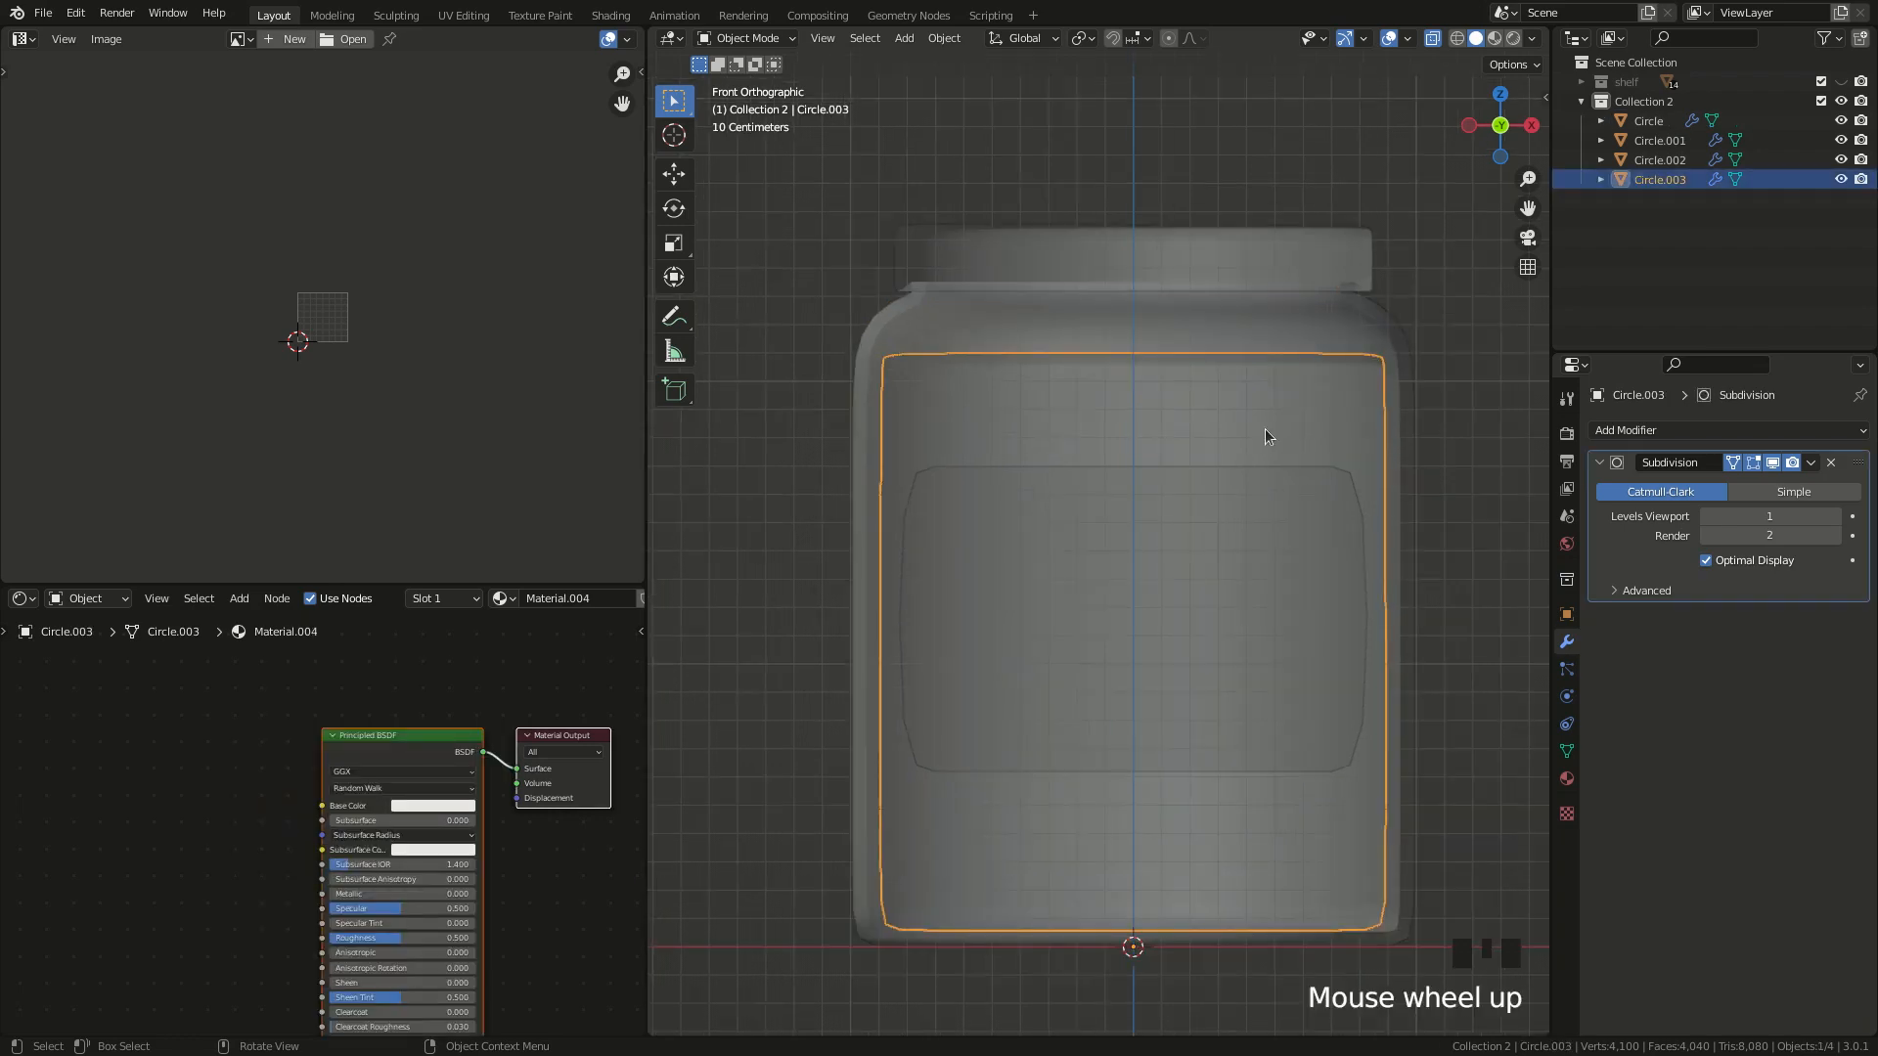
{"action": "key", "text": "Tab"}
{"action": "key", "text": "a"}
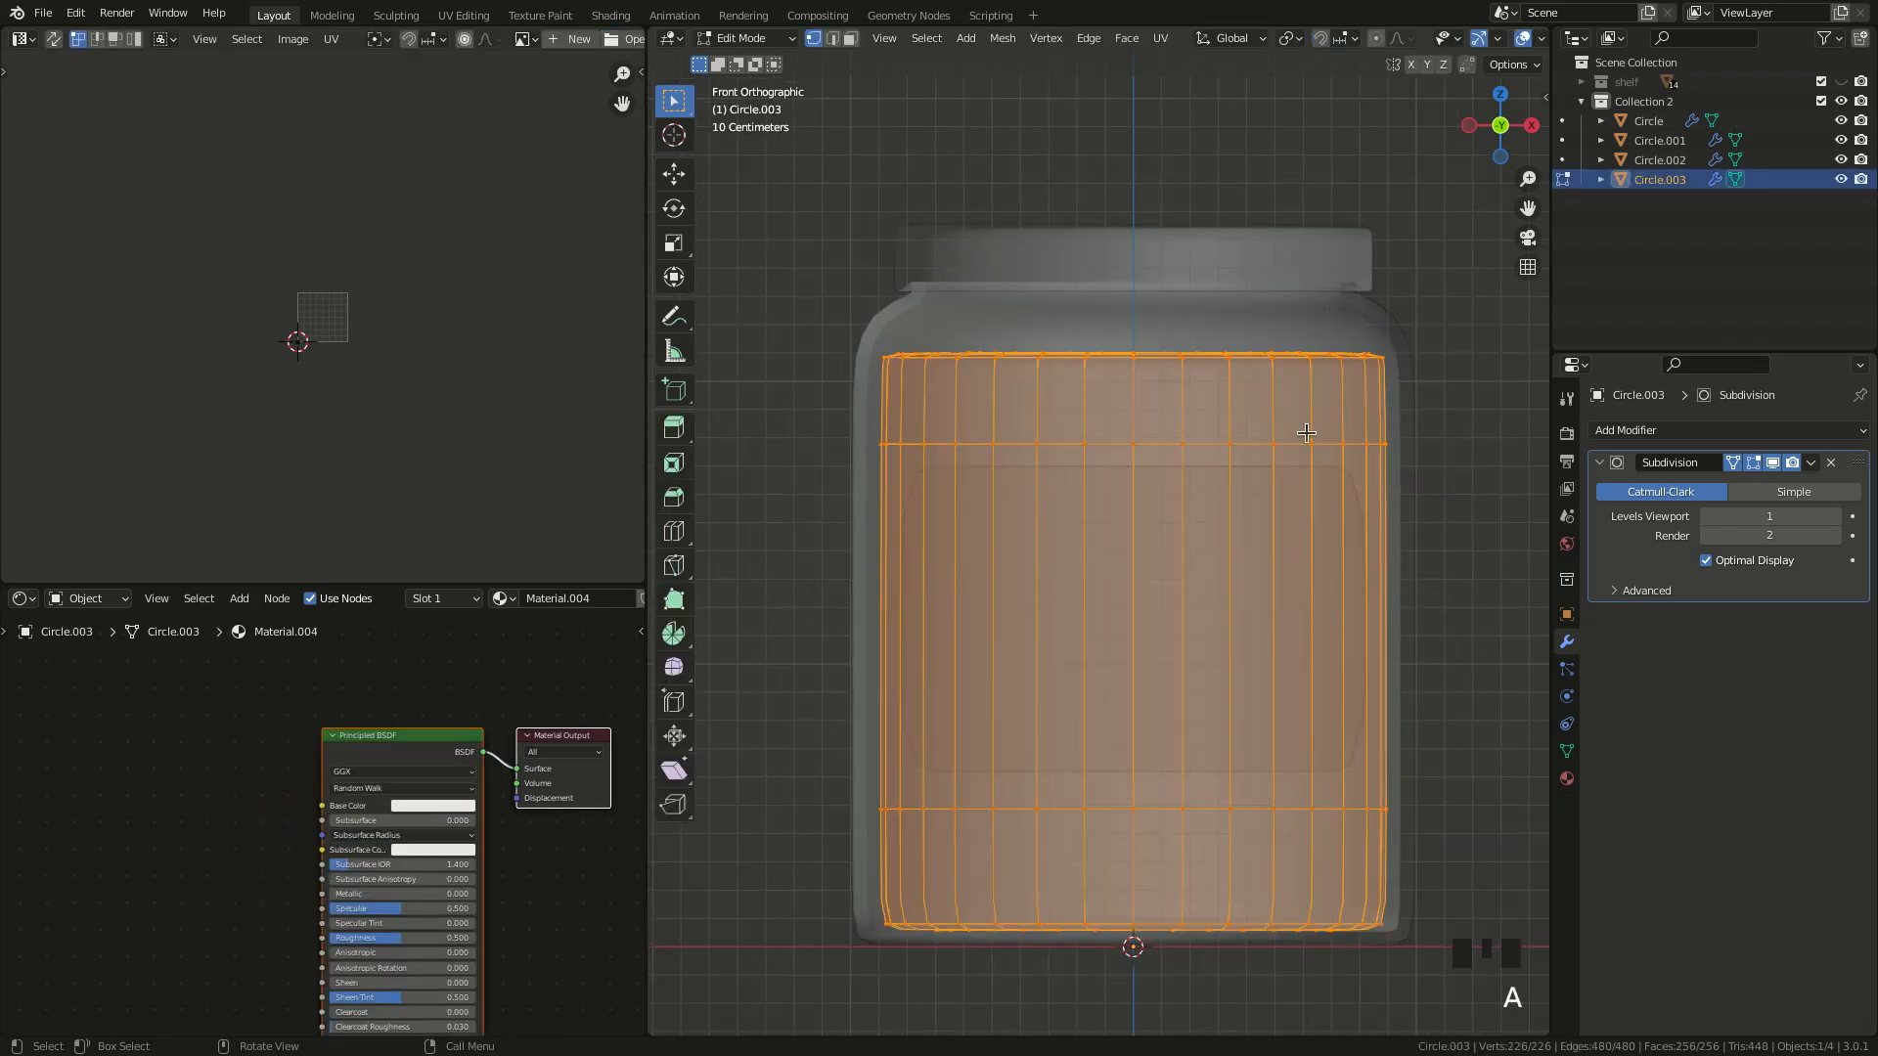
{"action": "key", "text": "s"}
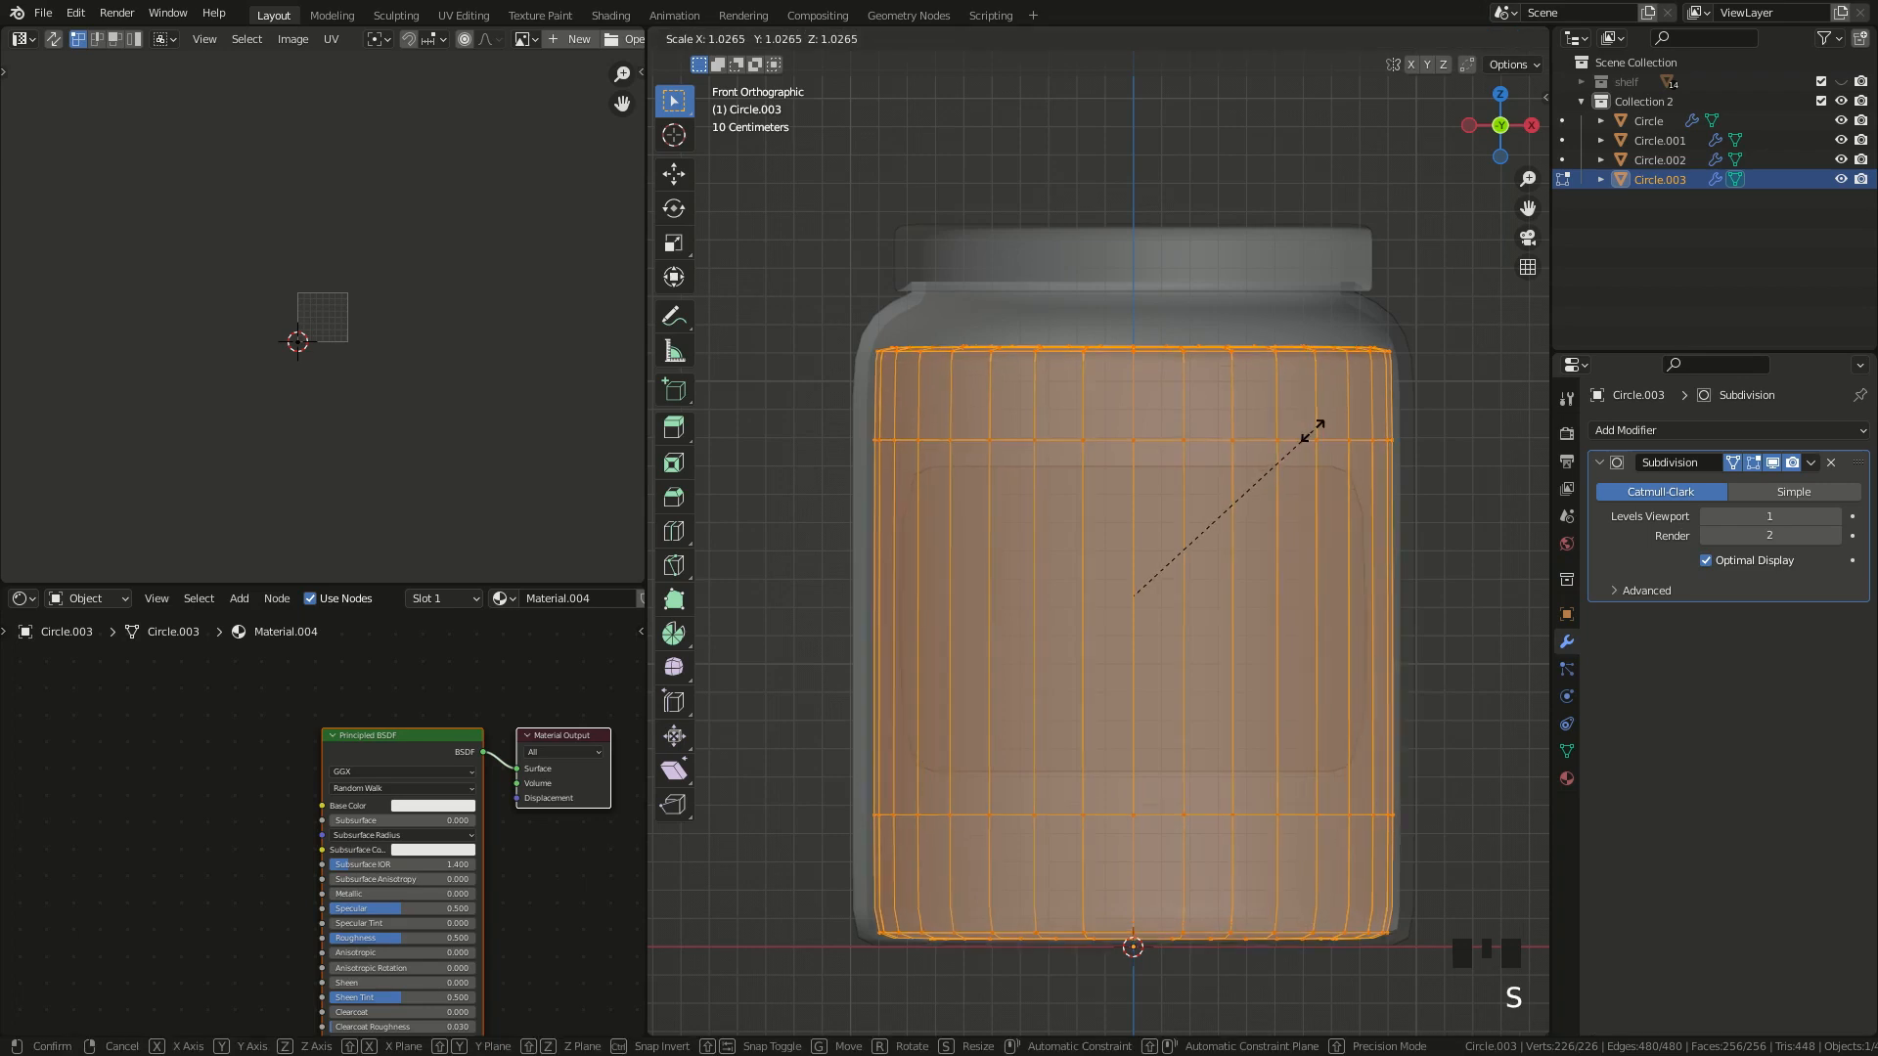
{"action": "left_click", "coordinate": [1313, 431]}
{"action": "key", "text": "s"}
{"action": "key", "text": "z"}
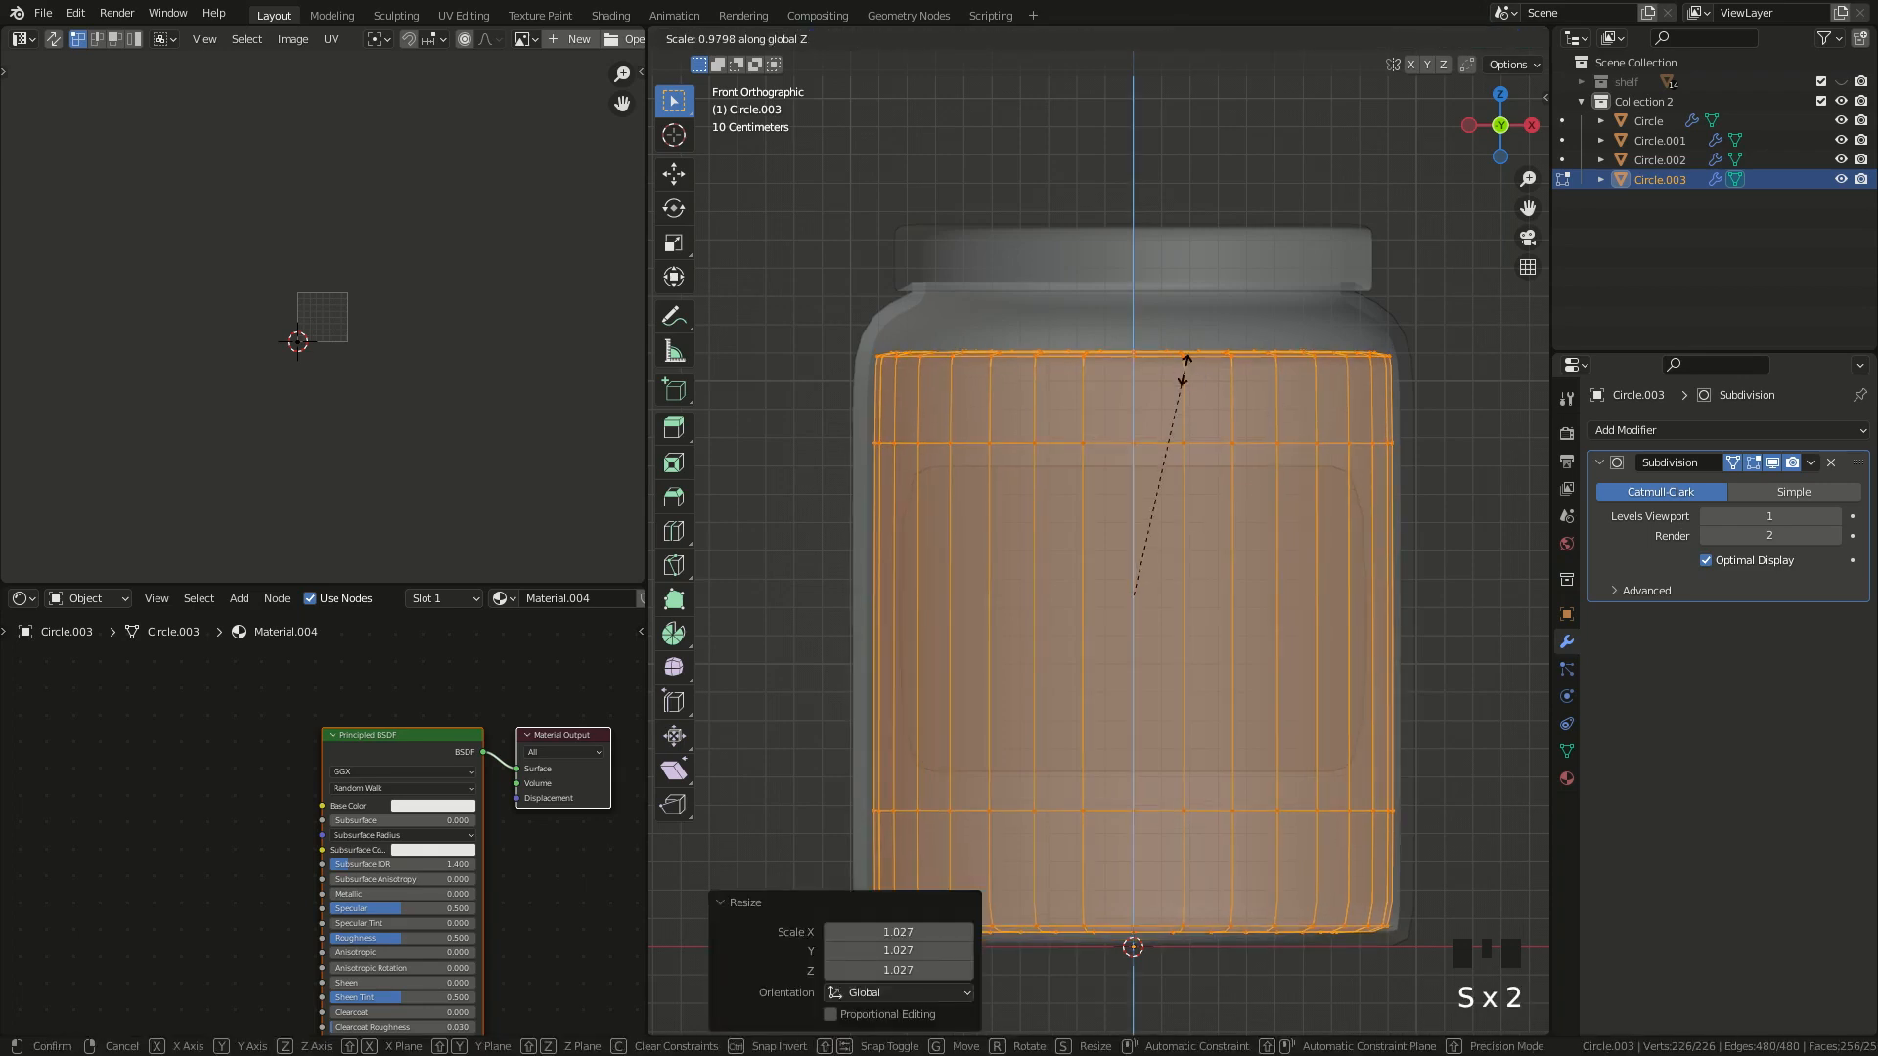
{"action": "left_click", "coordinate": [1184, 360]}
{"action": "key", "text": "g"}
{"action": "key", "text": "z"}
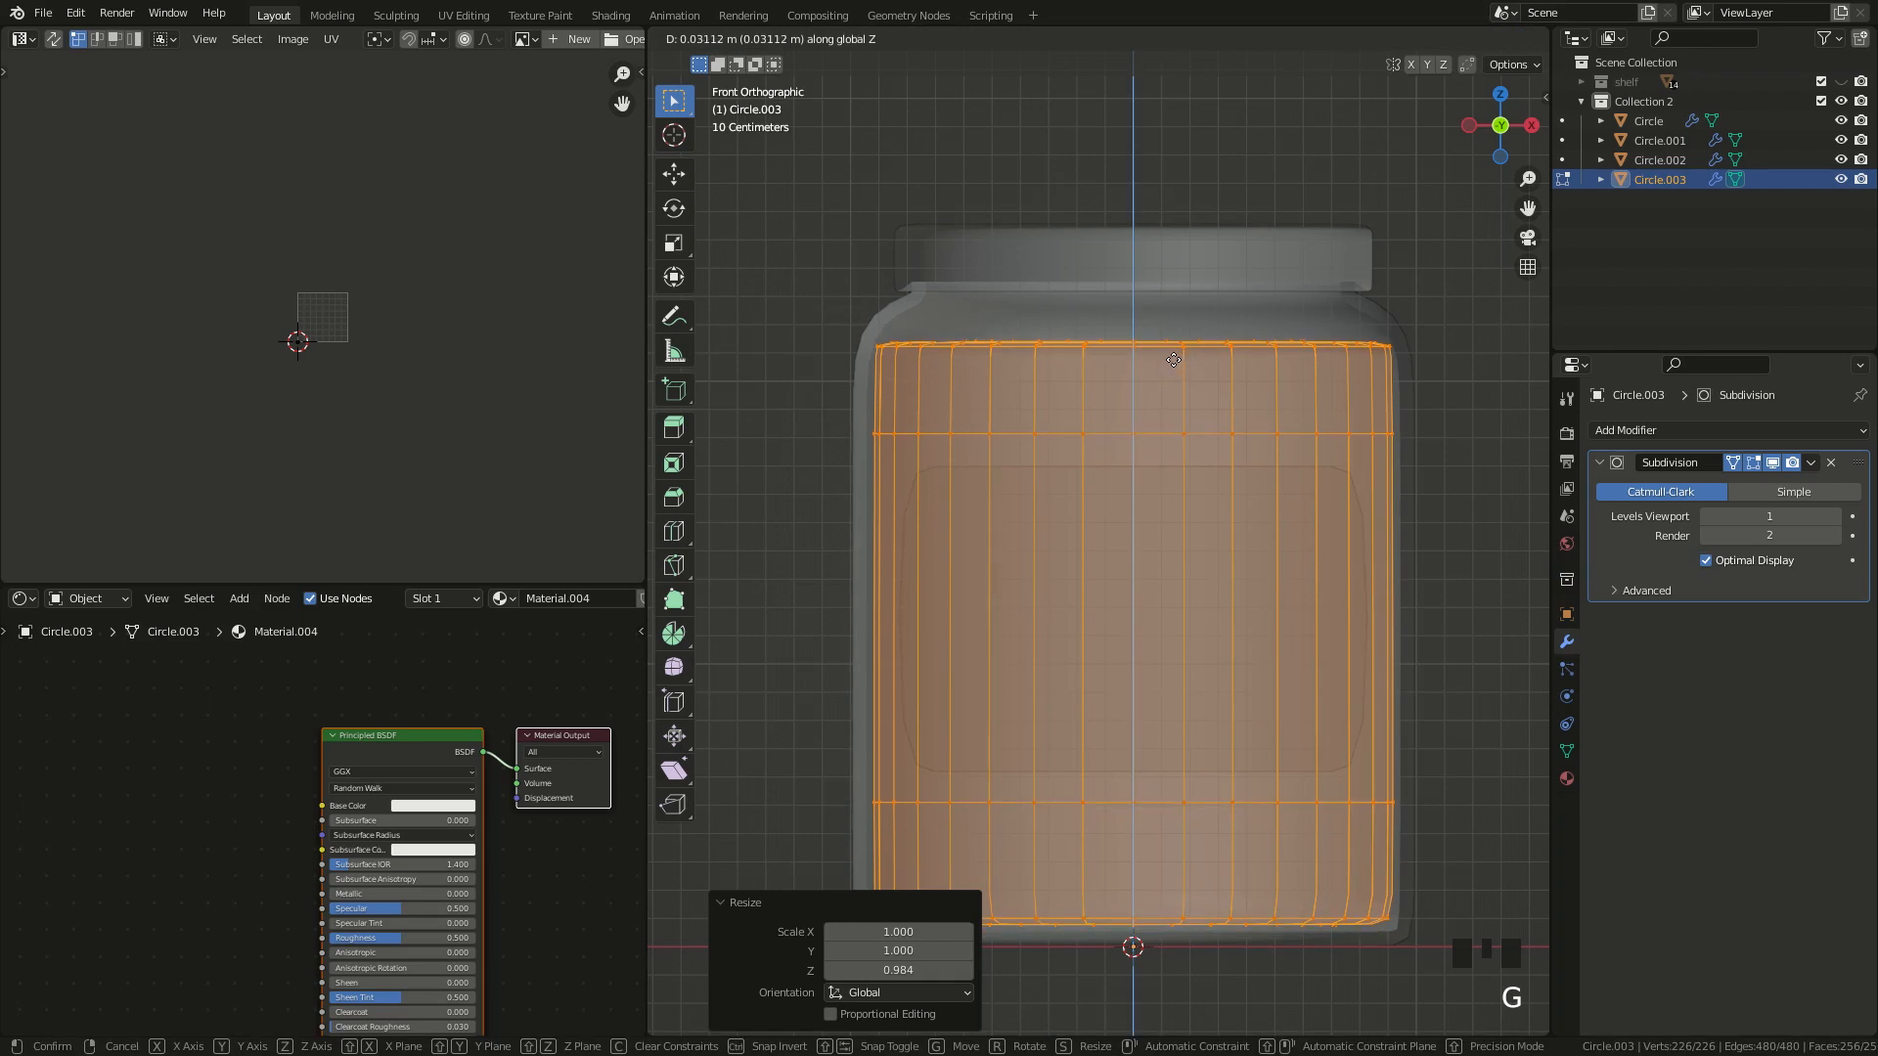
{"action": "left_click", "coordinate": [1173, 360]}
- Lower the filling's upper vertices about 0.038 m along Z and return to Object Mode
{"action": "left_click_drag", "start_coordinate": [836, 280], "coordinate": [1474, 527]}
{"action": "key", "text": "g"}
{"action": "key", "text": "z"}
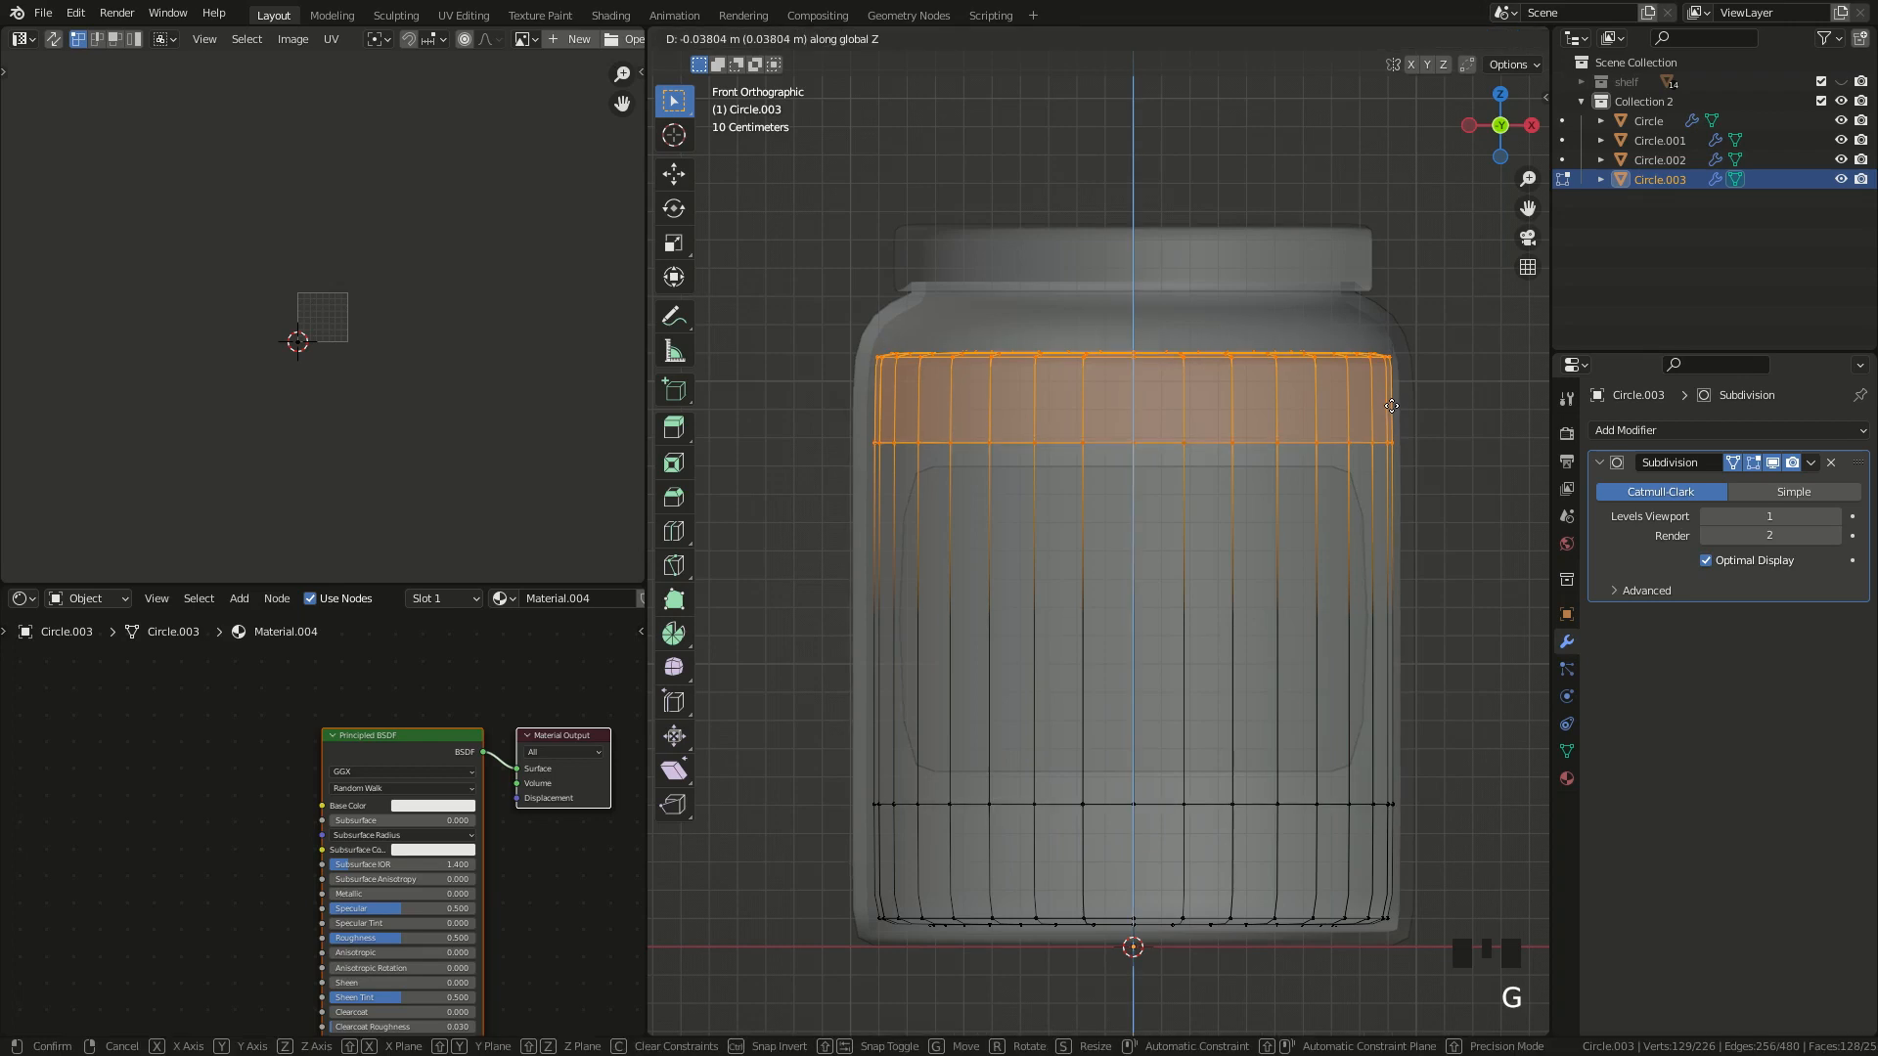
{"action": "left_click", "coordinate": [1389, 409]}
{"action": "key", "text": "Tab"}
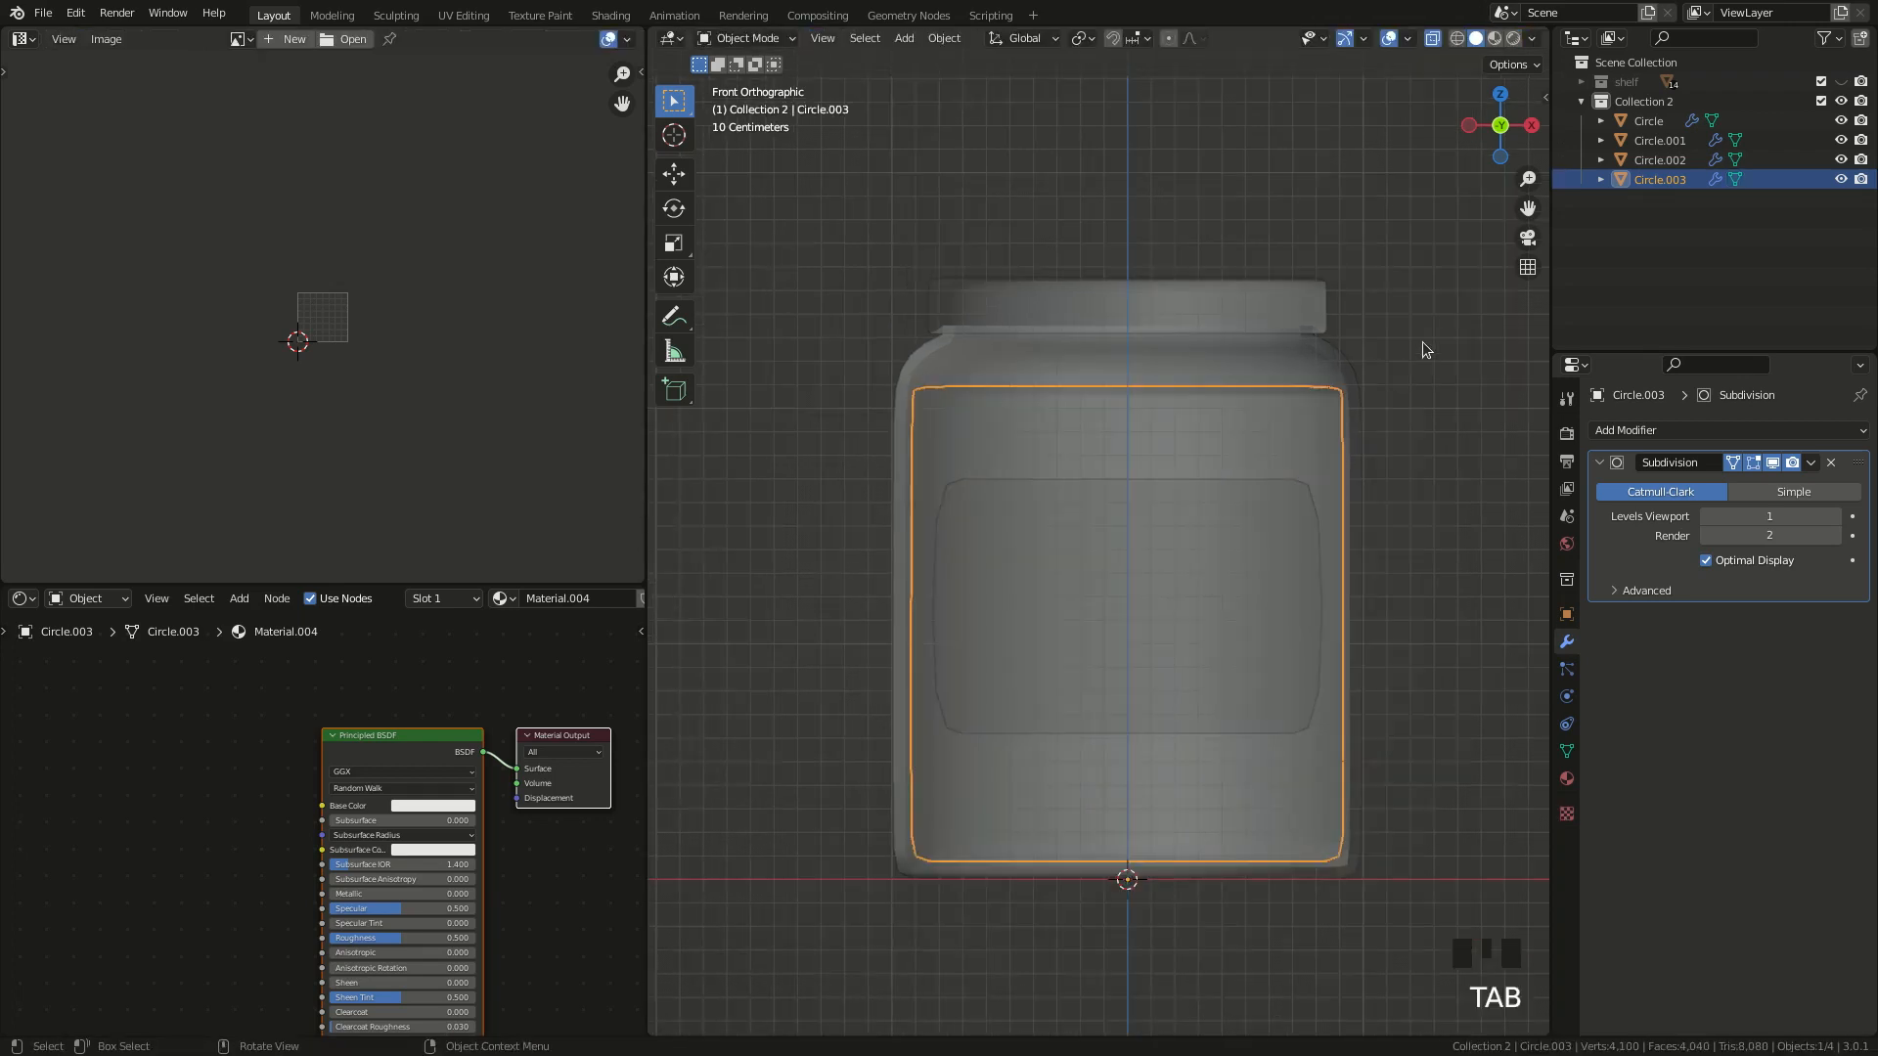
- Deselect the filling, turn X-ray off and check the jar from the front in rendered shading
{"action": "left_click", "coordinate": [1420, 344]}
{"action": "left_click", "coordinate": [1433, 39]}
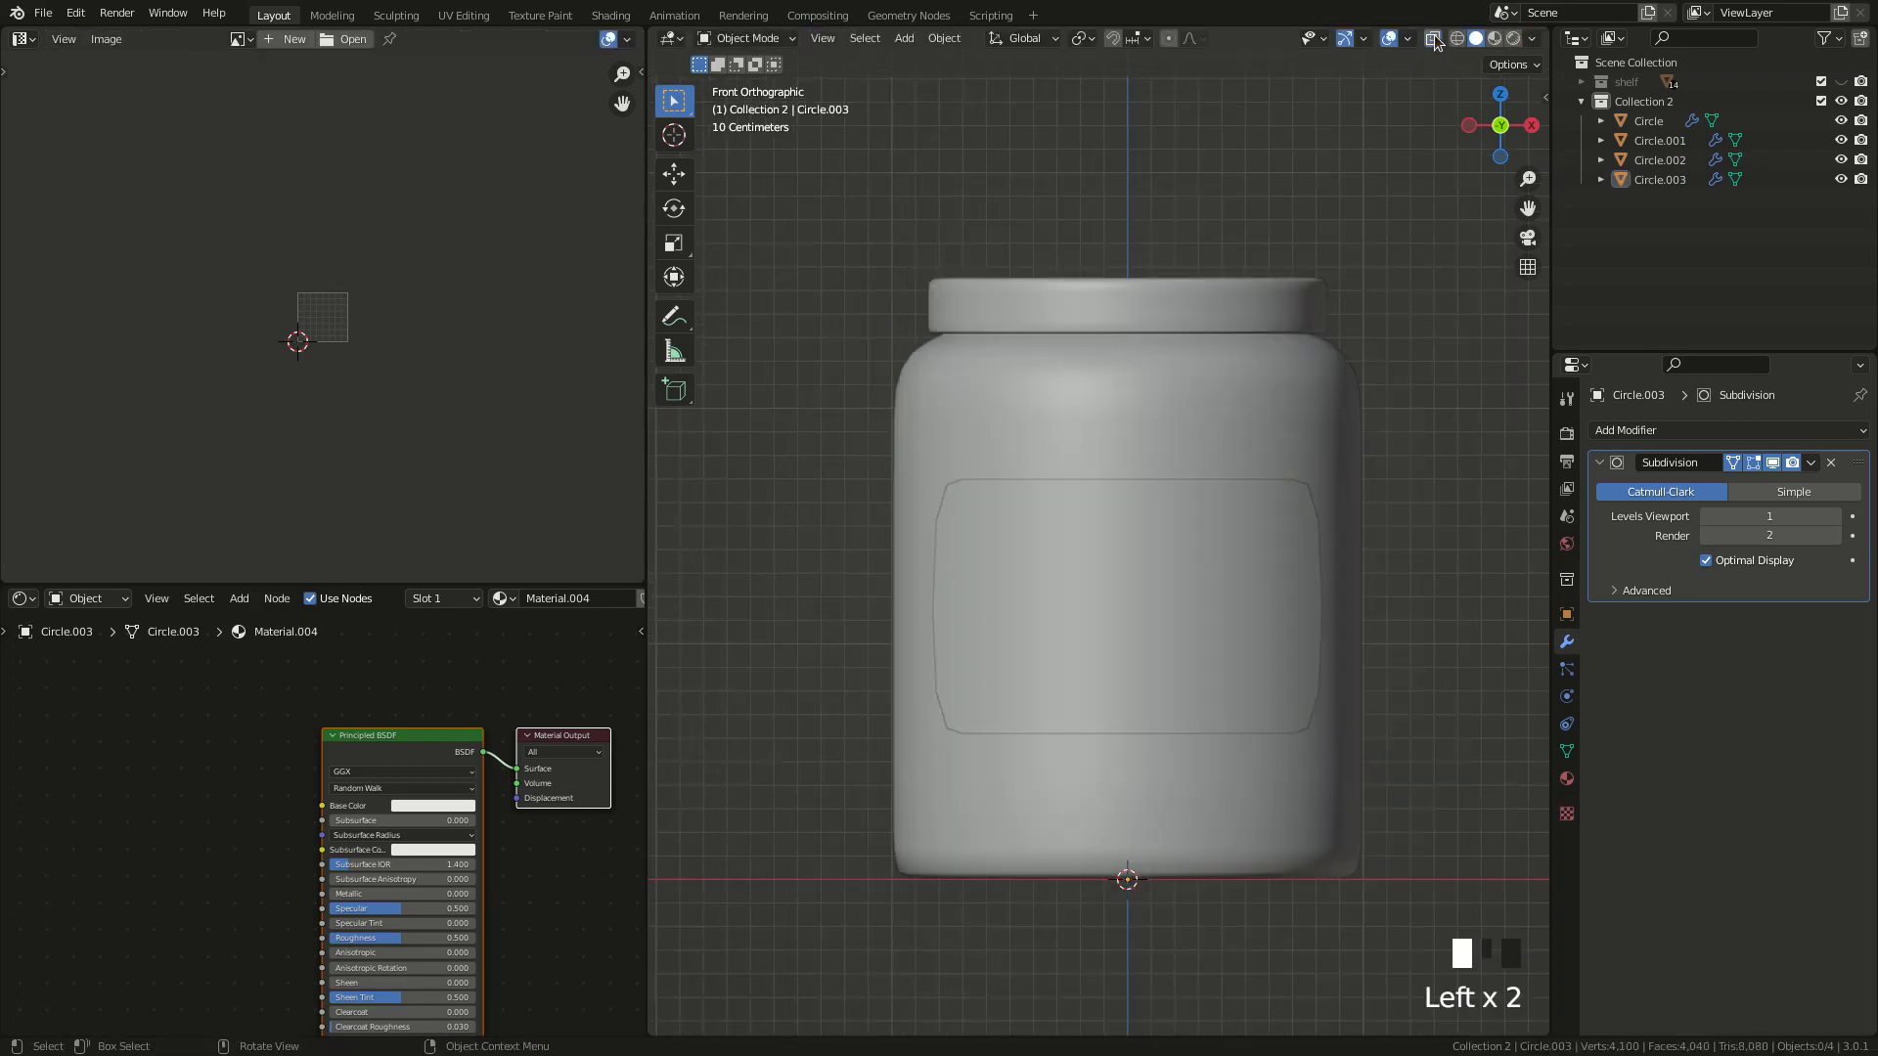
{"action": "scroll", "coordinate": [1390, 184], "scroll_direction": "down", "scroll_amount": 1}
{"action": "left_click", "coordinate": [1513, 39]}
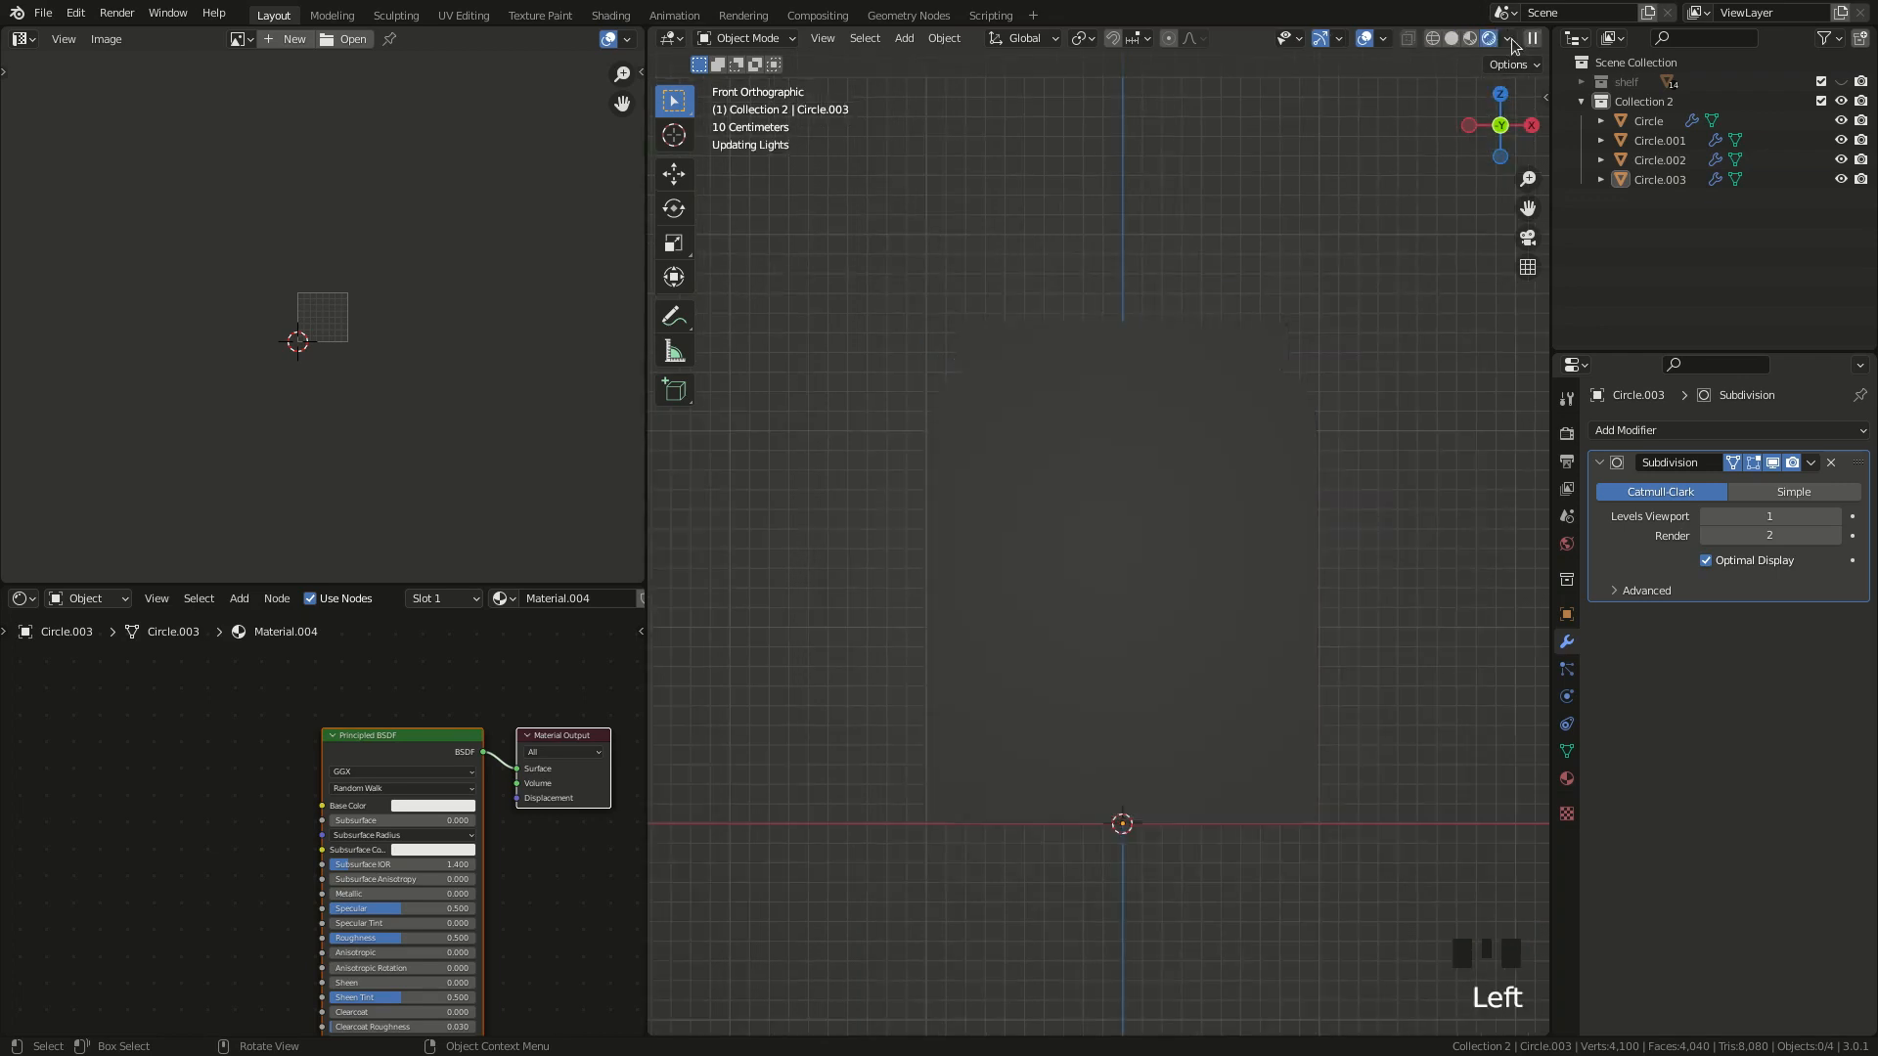
{"action": "left_click", "coordinate": [1411, 203]}
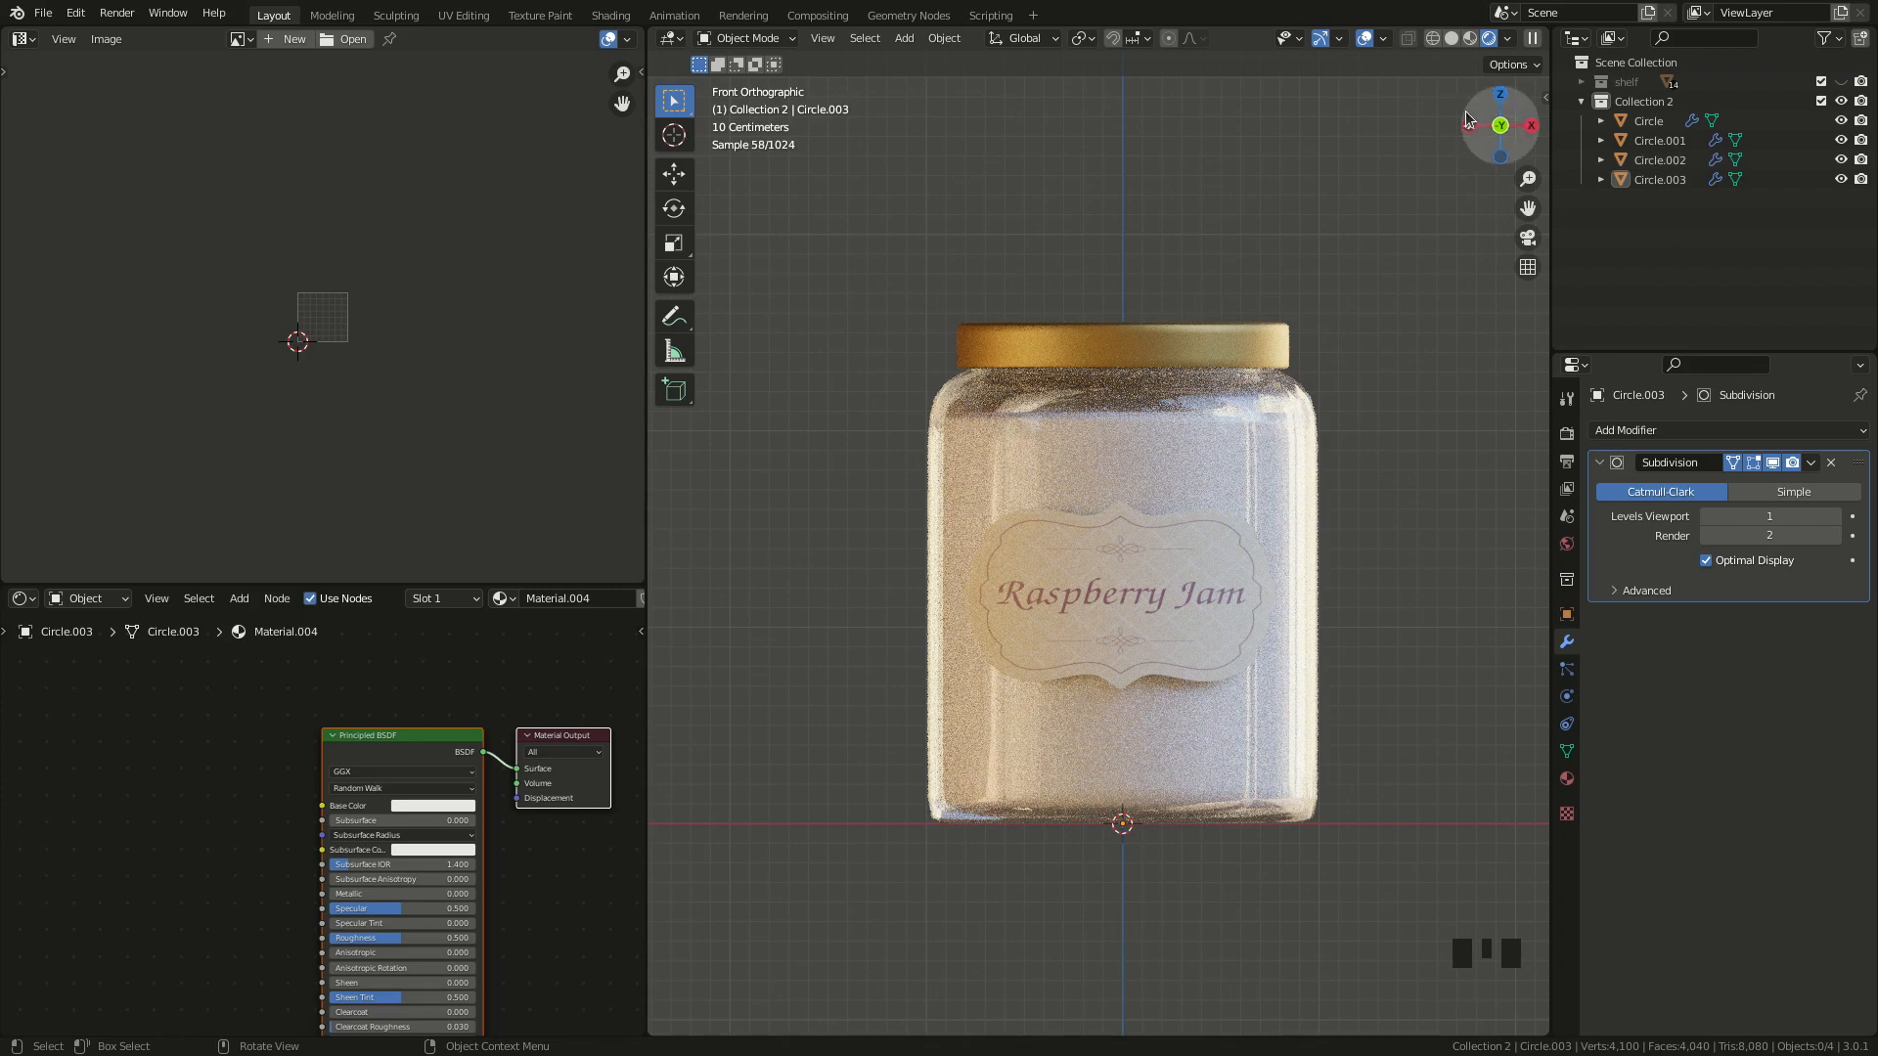
- Give the jam filling's material a dark raspberry-red base color with hue about 0.975 and value about 0.216
{"action": "left_click", "coordinate": [1146, 462]}
{"action": "left_click", "coordinate": [1146, 461]}
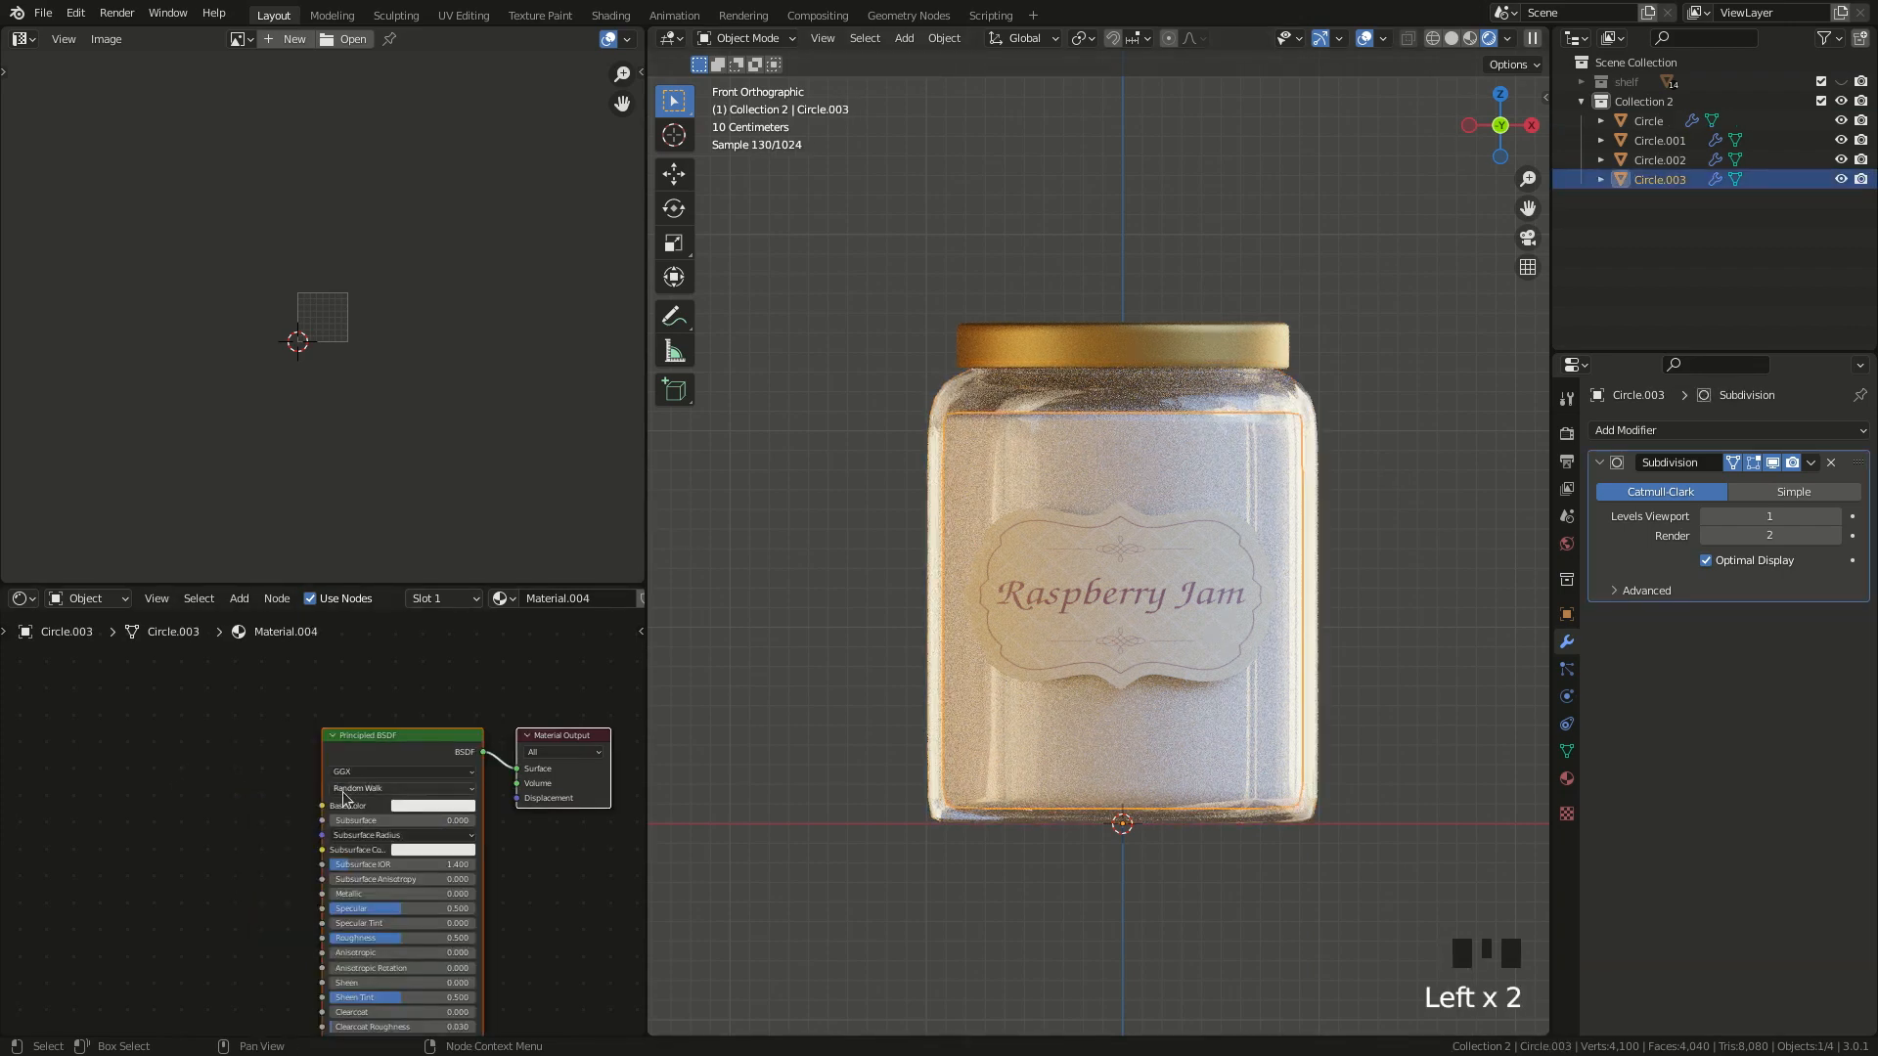
{"action": "left_click", "coordinate": [407, 804]}
{"action": "left_click_drag", "start_coordinate": [471, 687], "coordinate": [468, 707]}
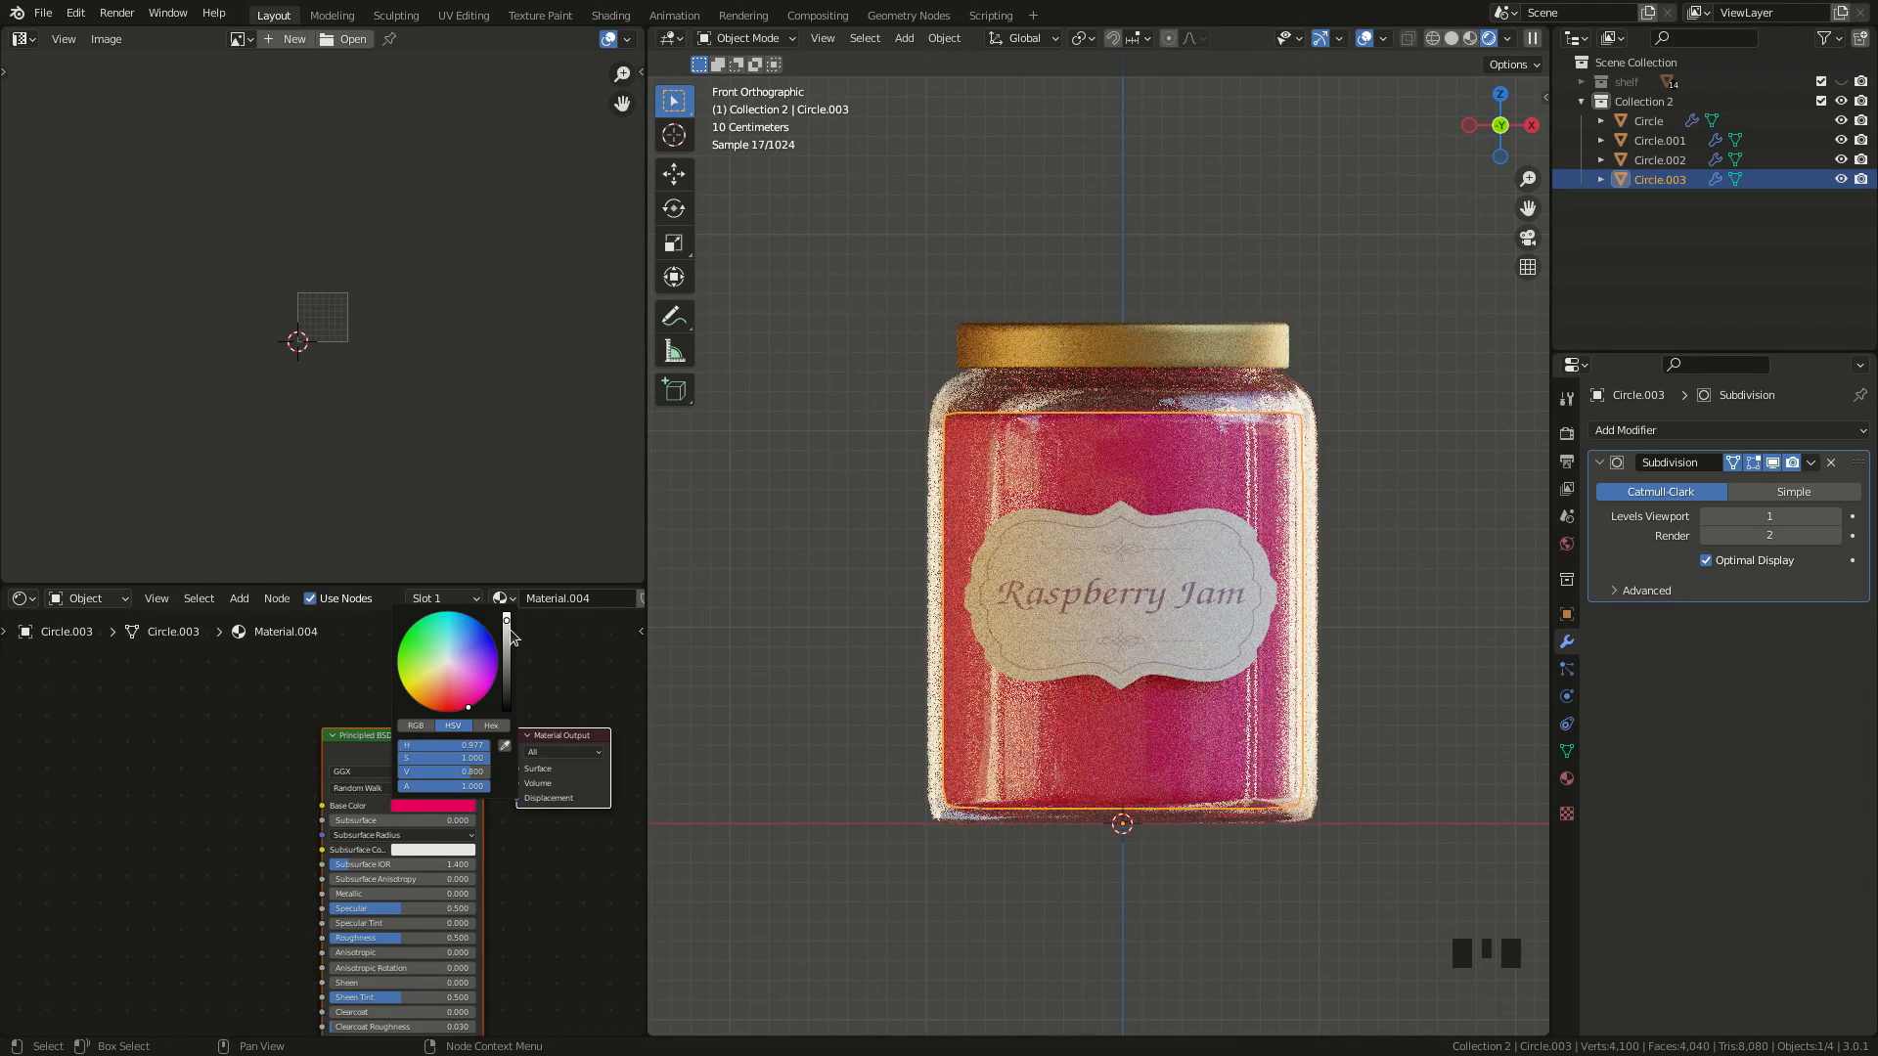
{"action": "left_click_drag", "start_coordinate": [505, 644], "coordinate": [507, 661]}
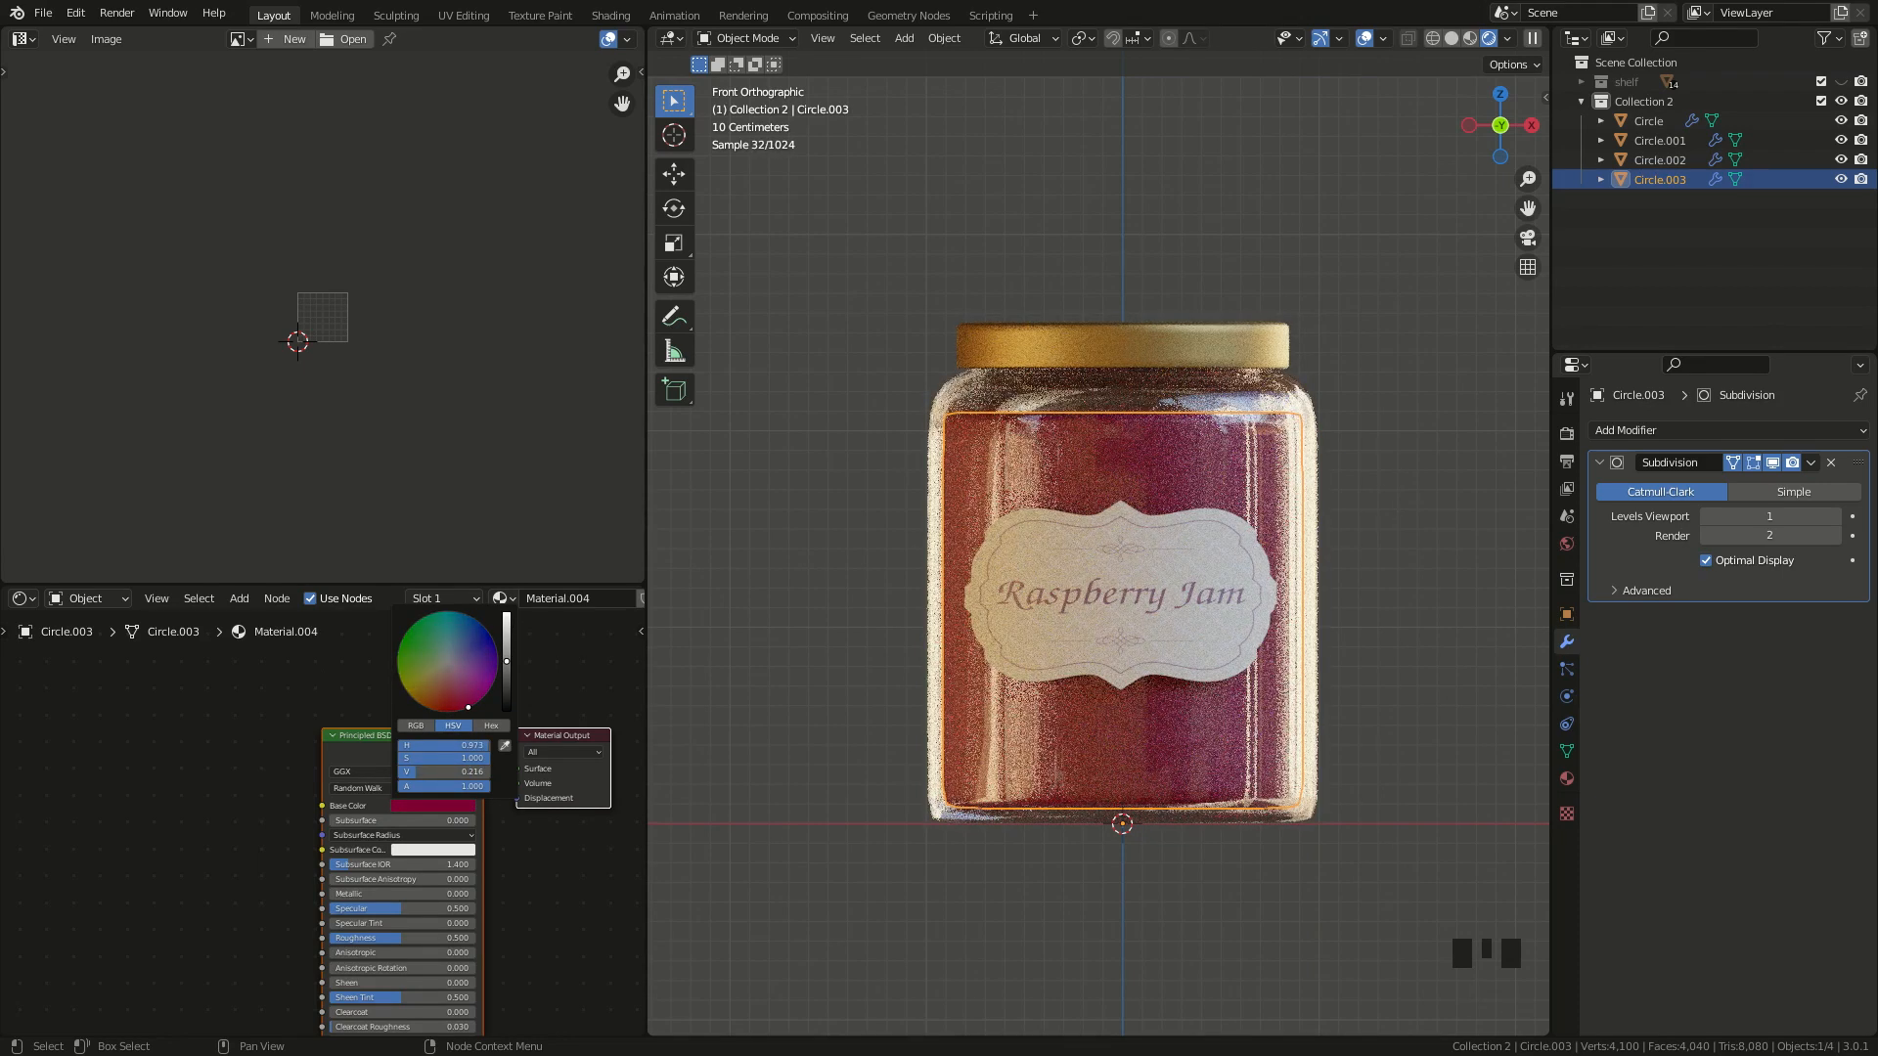
{"action": "left_click_drag", "start_coordinate": [465, 707], "coordinate": [463, 709]}
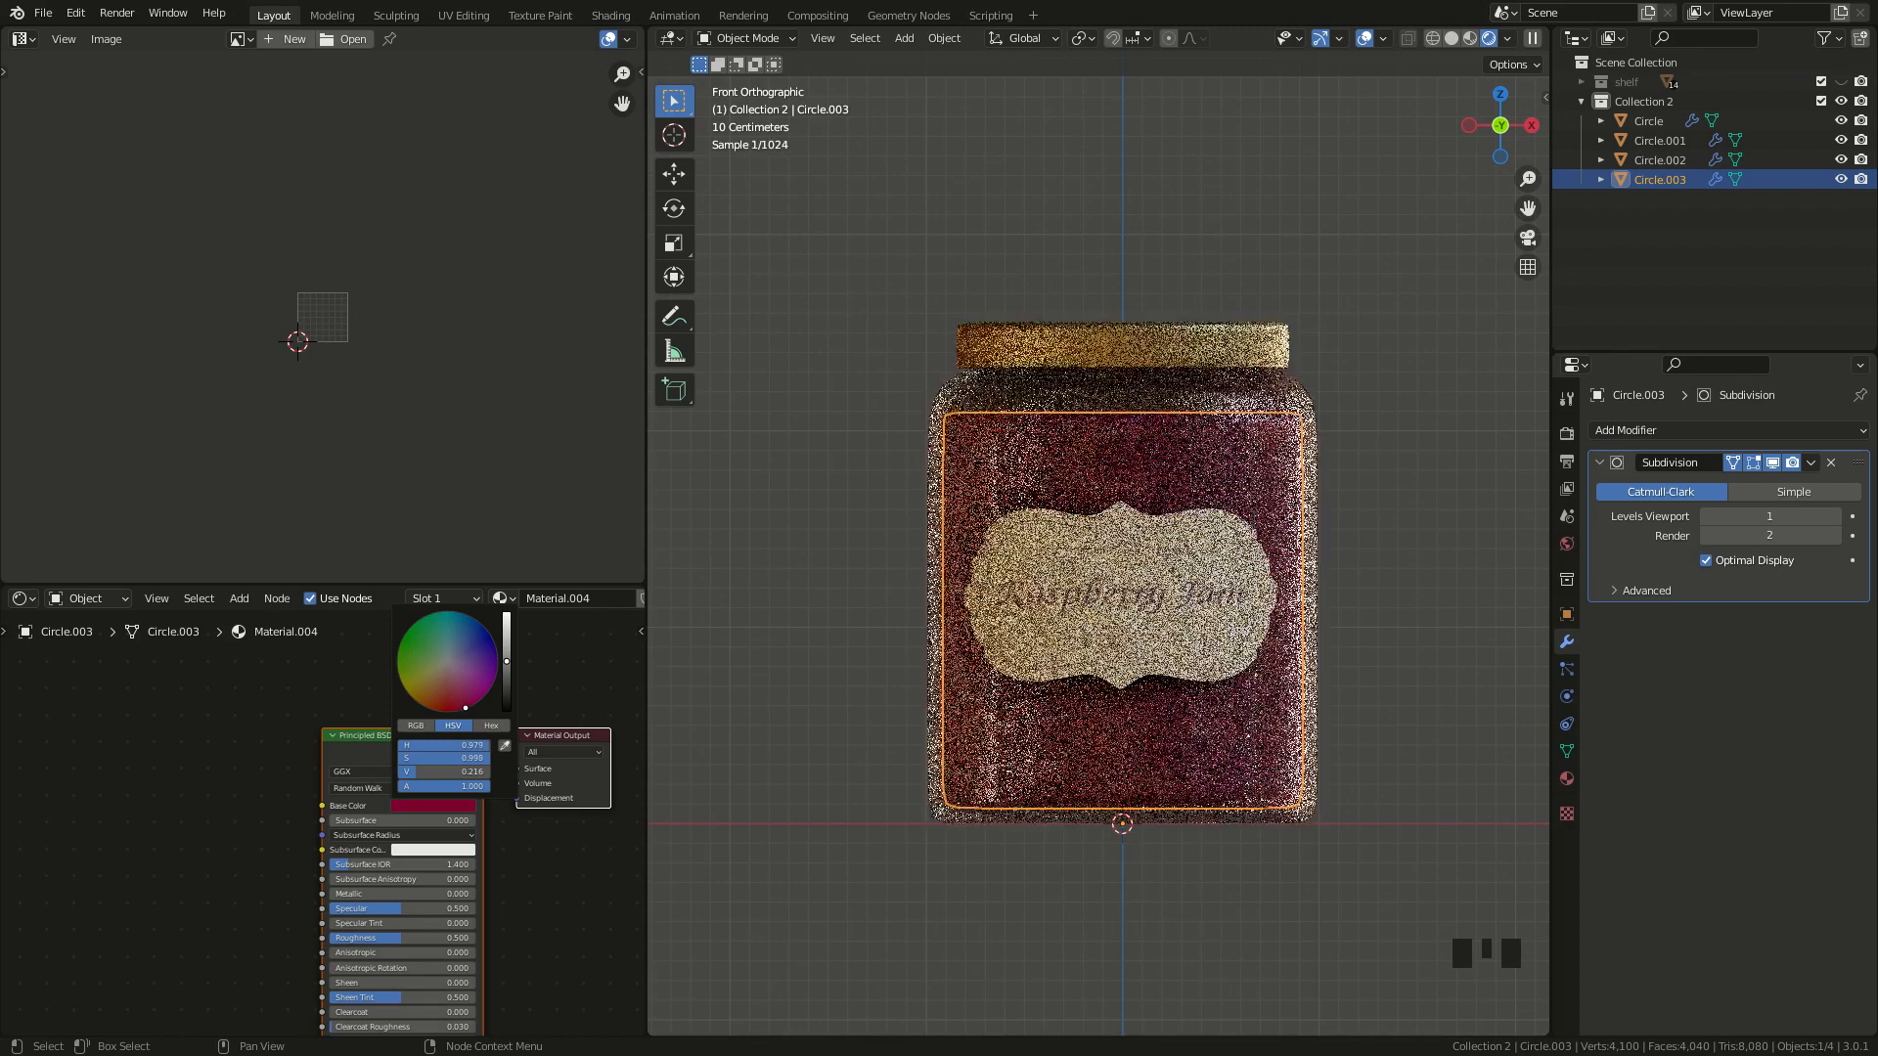
- Set the roughness of the jam filling's Principled BSDF to 0.1
{"action": "left_click", "coordinate": [243, 828]}
{"action": "middle_click_drag", "start_coordinate": [272, 836], "coordinate": [369, 767]}
{"action": "scroll", "coordinate": [369, 767], "scroll_direction": "up", "scroll_amount": 2}
{"action": "left_click", "coordinate": [411, 780]}
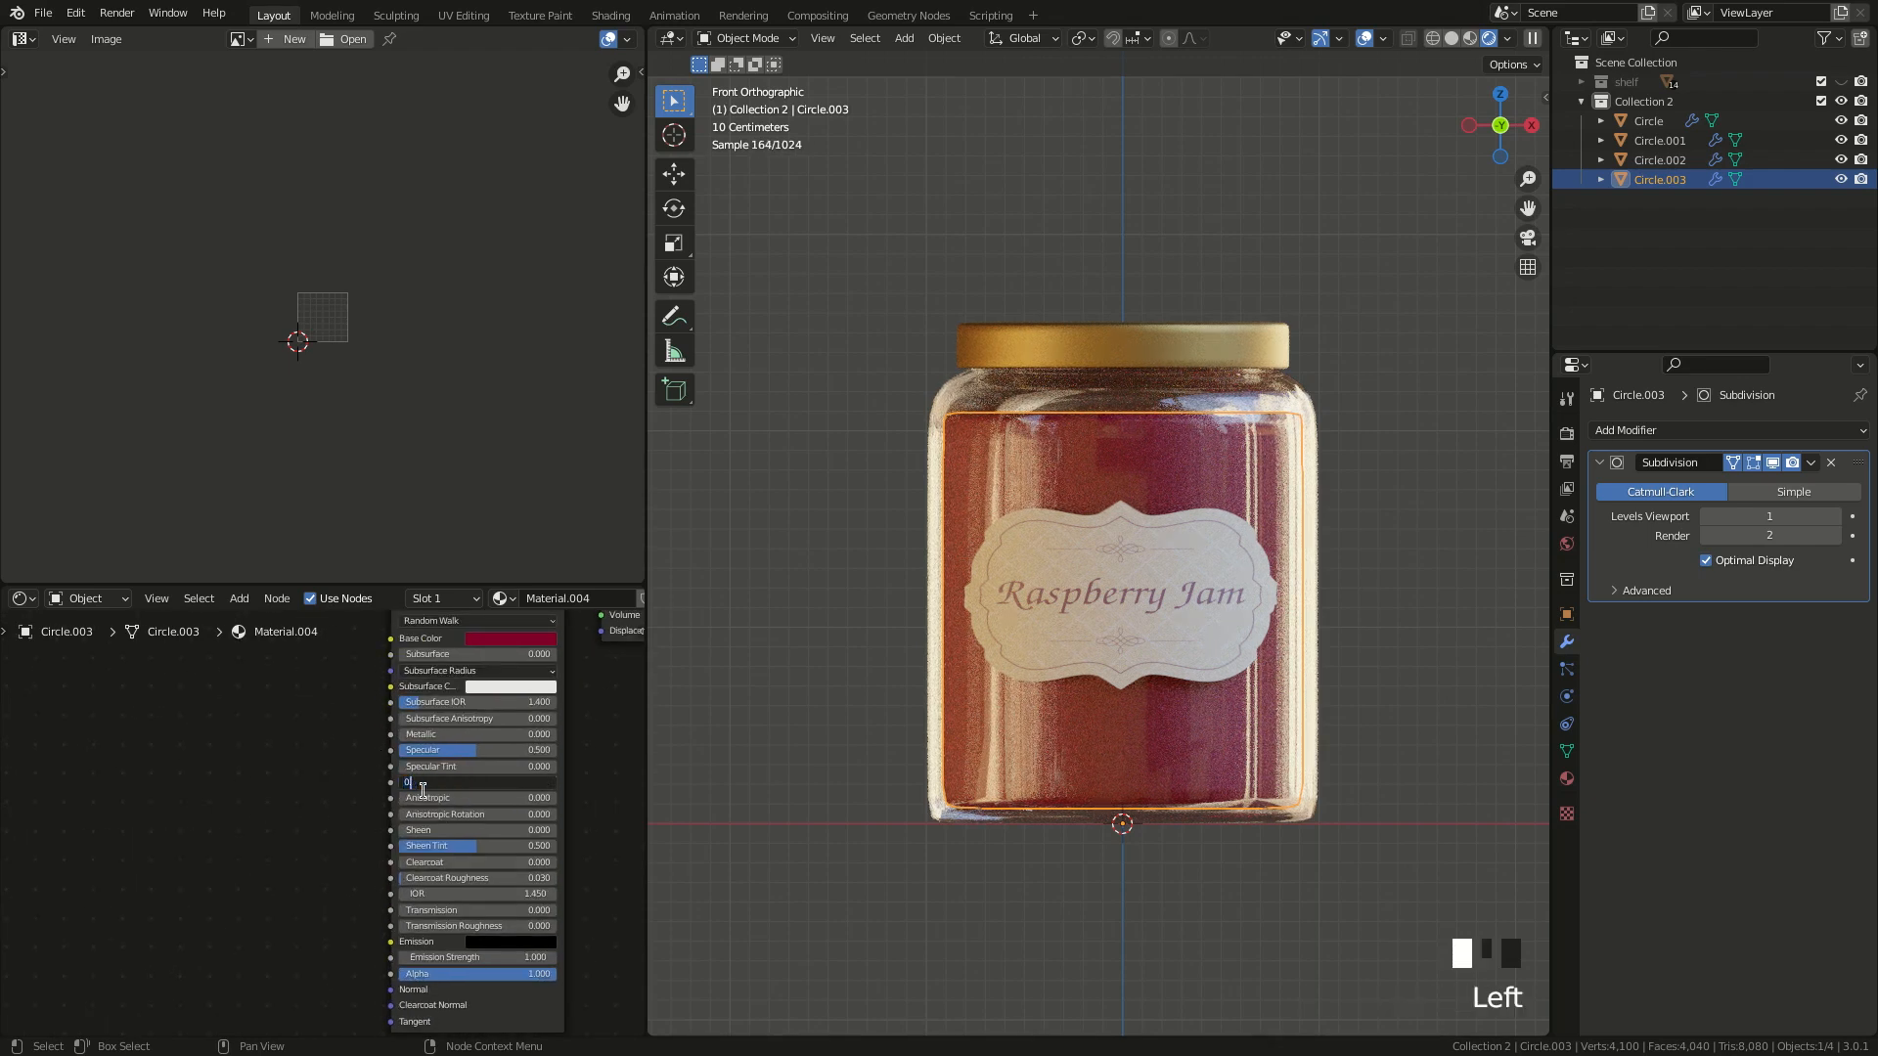
{"action": "type", "text": "0.1"}
{"action": "key", "text": "Return"}
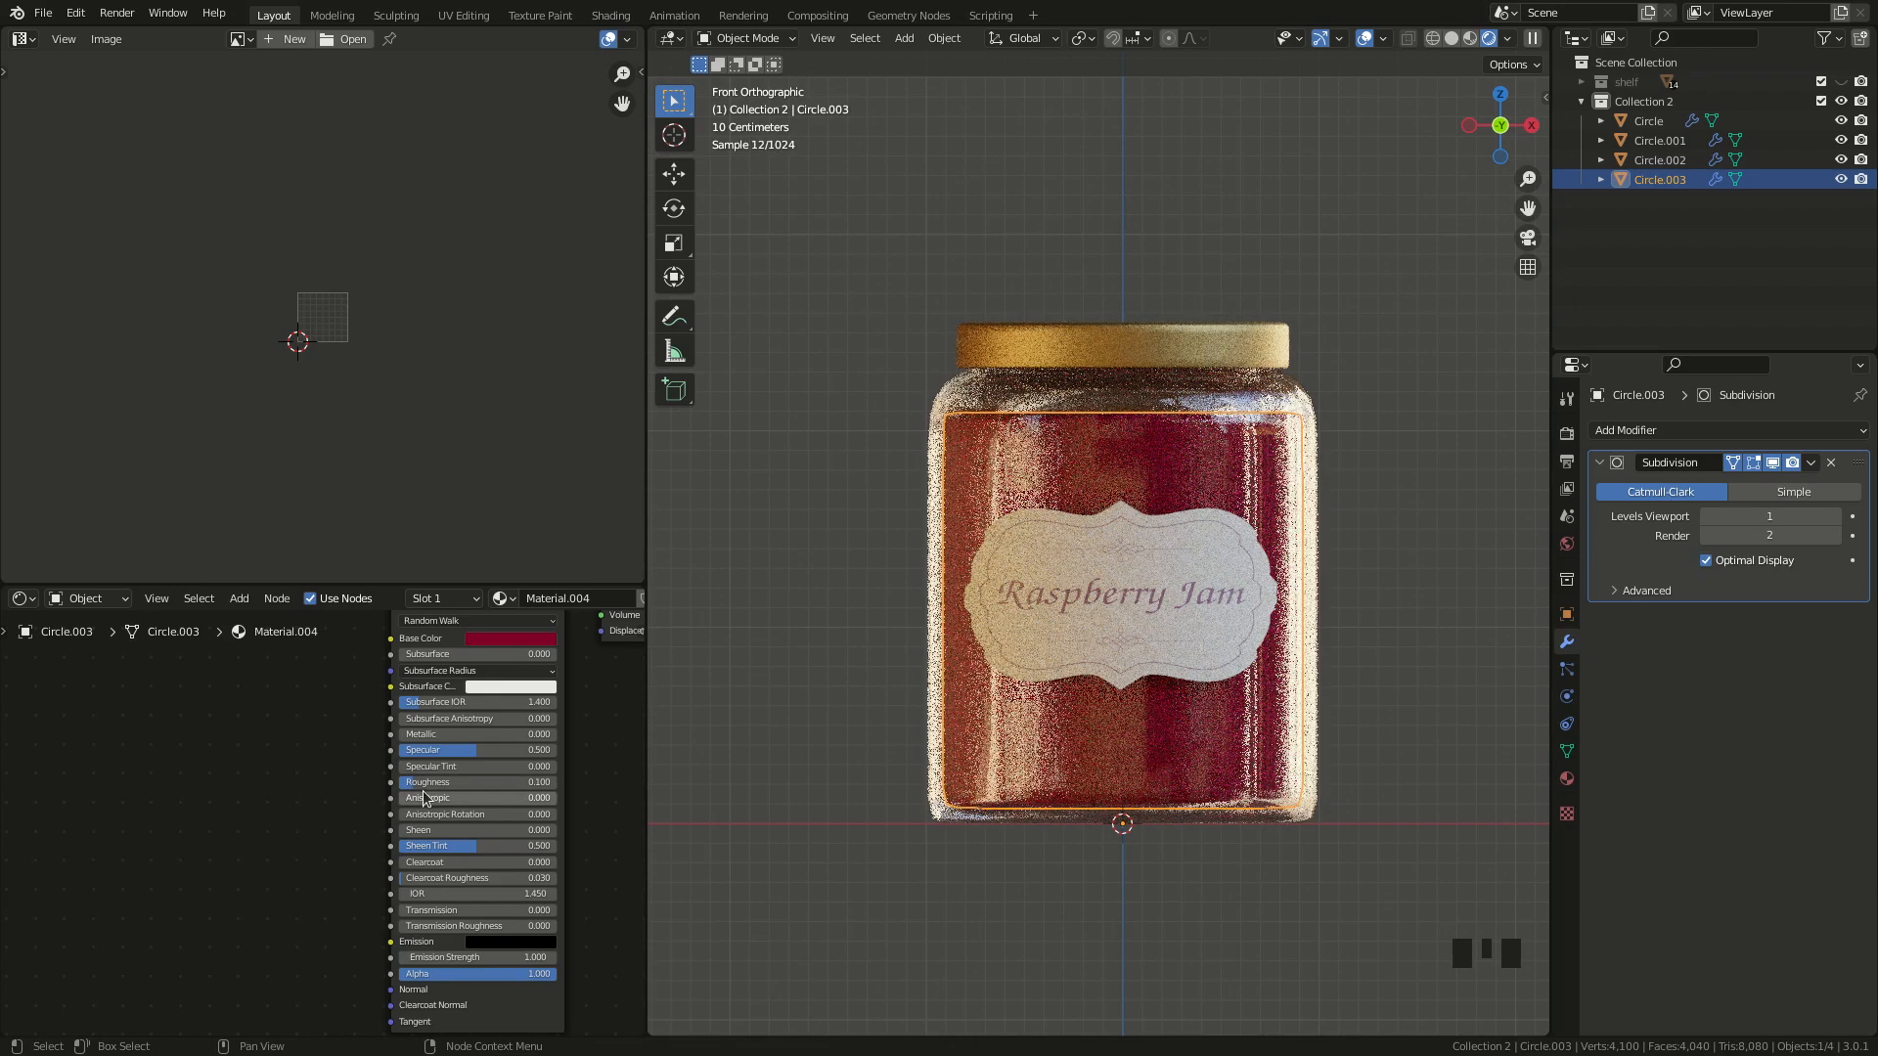
- Add a Noise Texture node to the jam filling's material, placed beside the Principled BSDF
{"action": "left_click", "coordinate": [250, 834]}
{"action": "key", "text": "shift+a"}
{"action": "type", "text": "noi"}
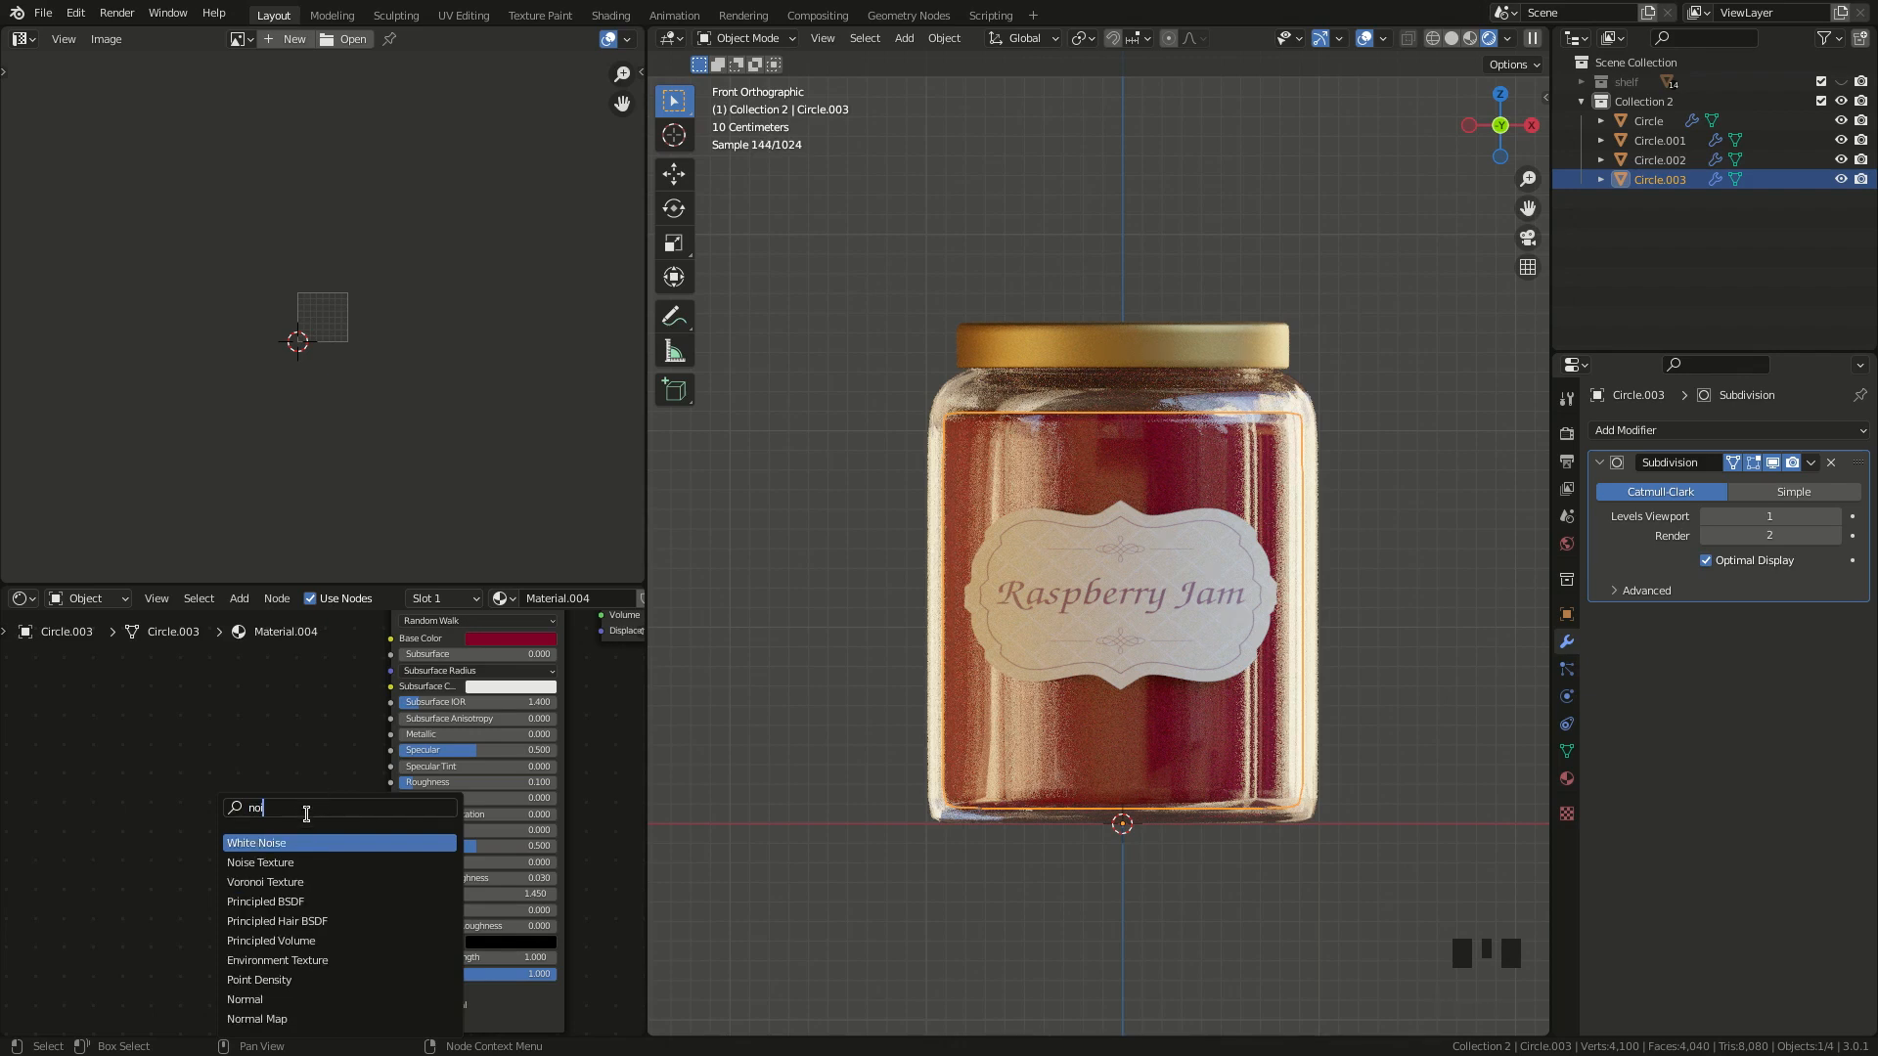
{"action": "left_click", "coordinate": [260, 863]}
{"action": "left_click", "coordinate": [119, 900]}
- Add a Bump node, feed the noise Color into its Height and connect its Normal output to the Principled BSDF's Normal
{"action": "left_click", "coordinate": [313, 827]}
{"action": "key", "text": "shift+a"}
{"action": "type", "text": "bu"}
{"action": "left_click", "coordinate": [332, 850]}
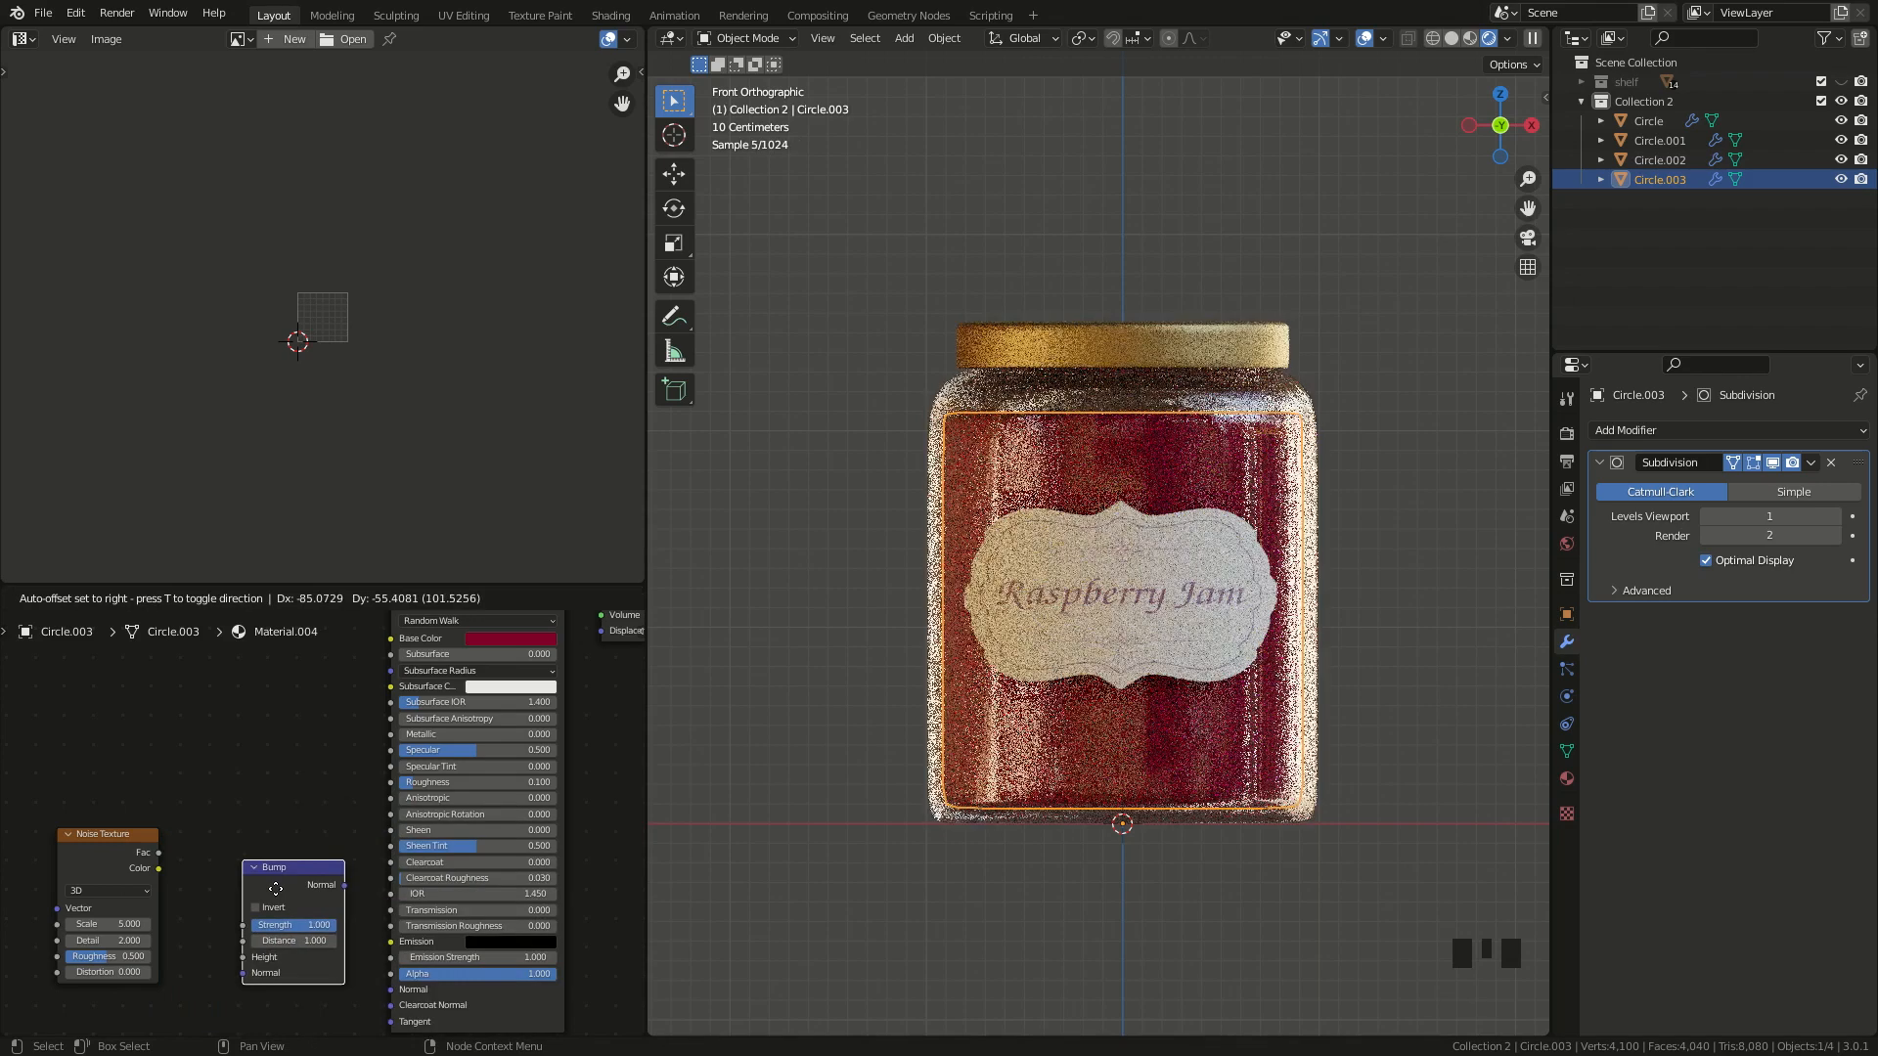
{"action": "left_click", "coordinate": [226, 875]}
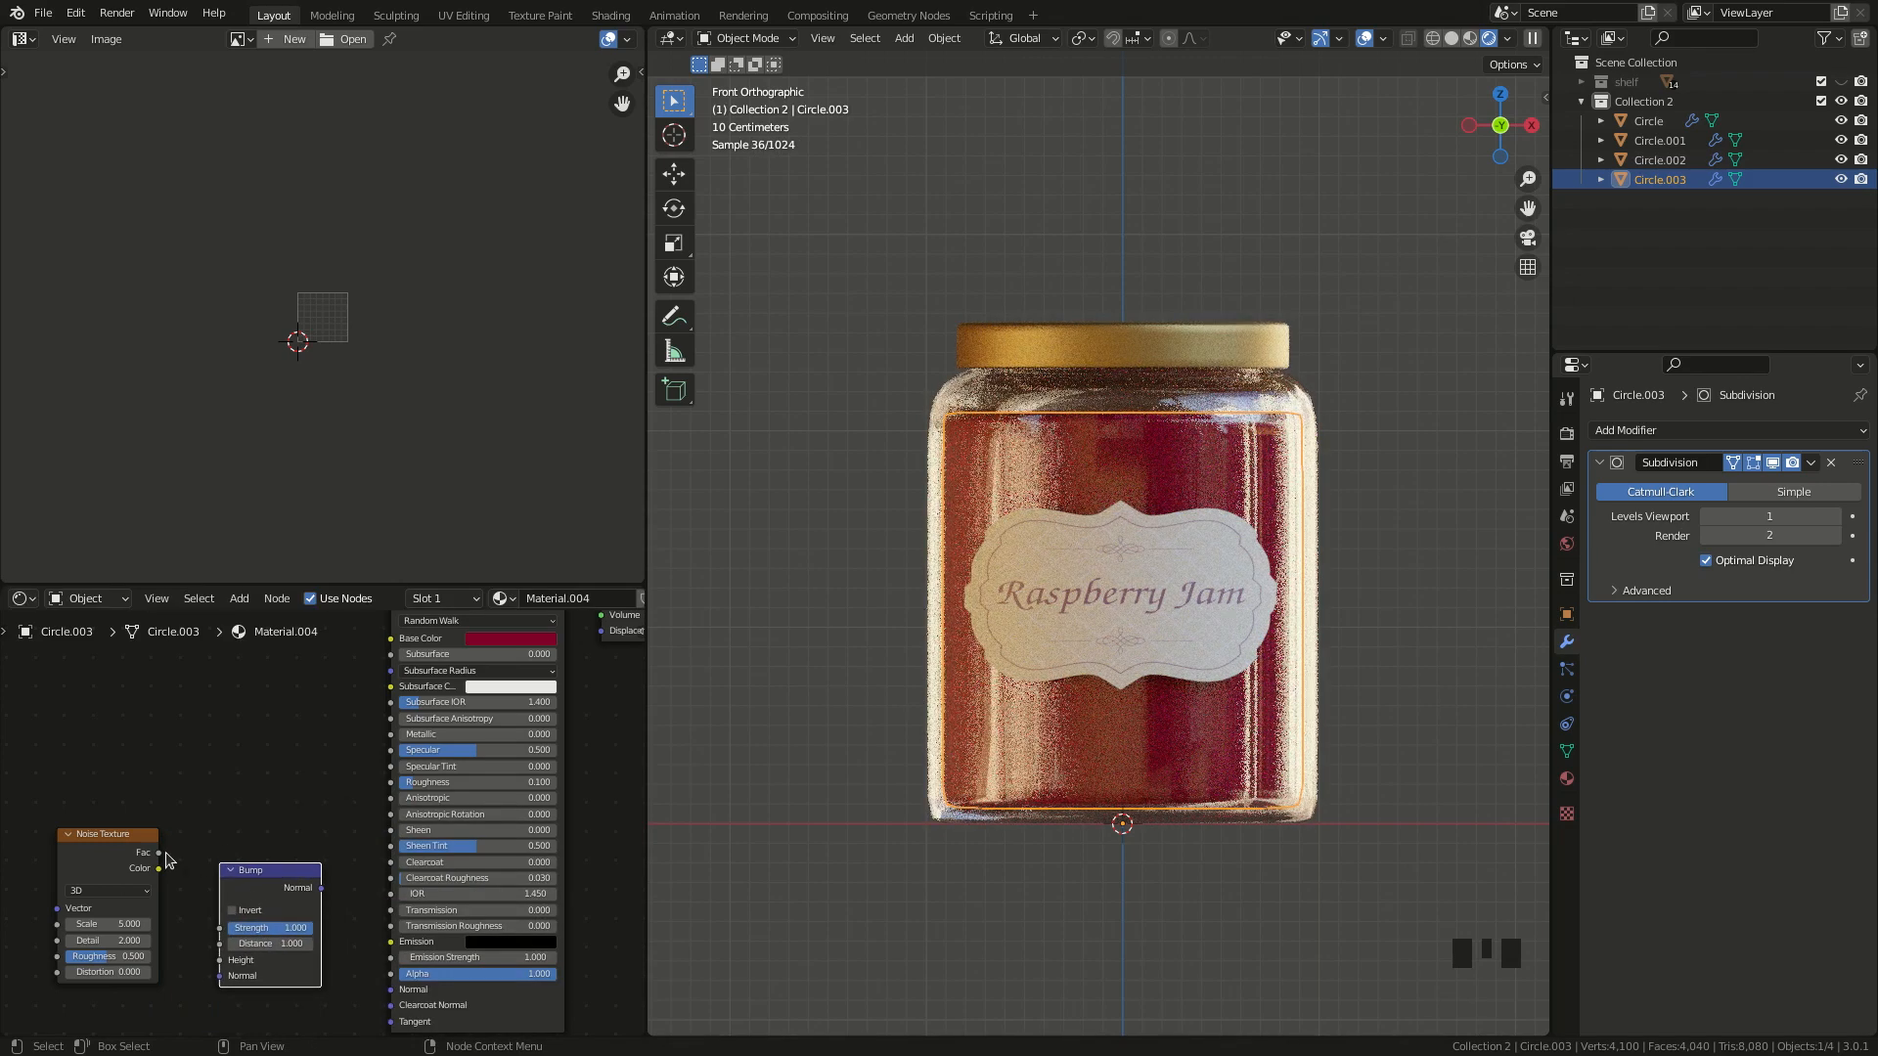
{"action": "left_click_drag", "start_coordinate": [158, 869], "coordinate": [225, 963]}
{"action": "left_click_drag", "start_coordinate": [320, 888], "coordinate": [395, 992]}
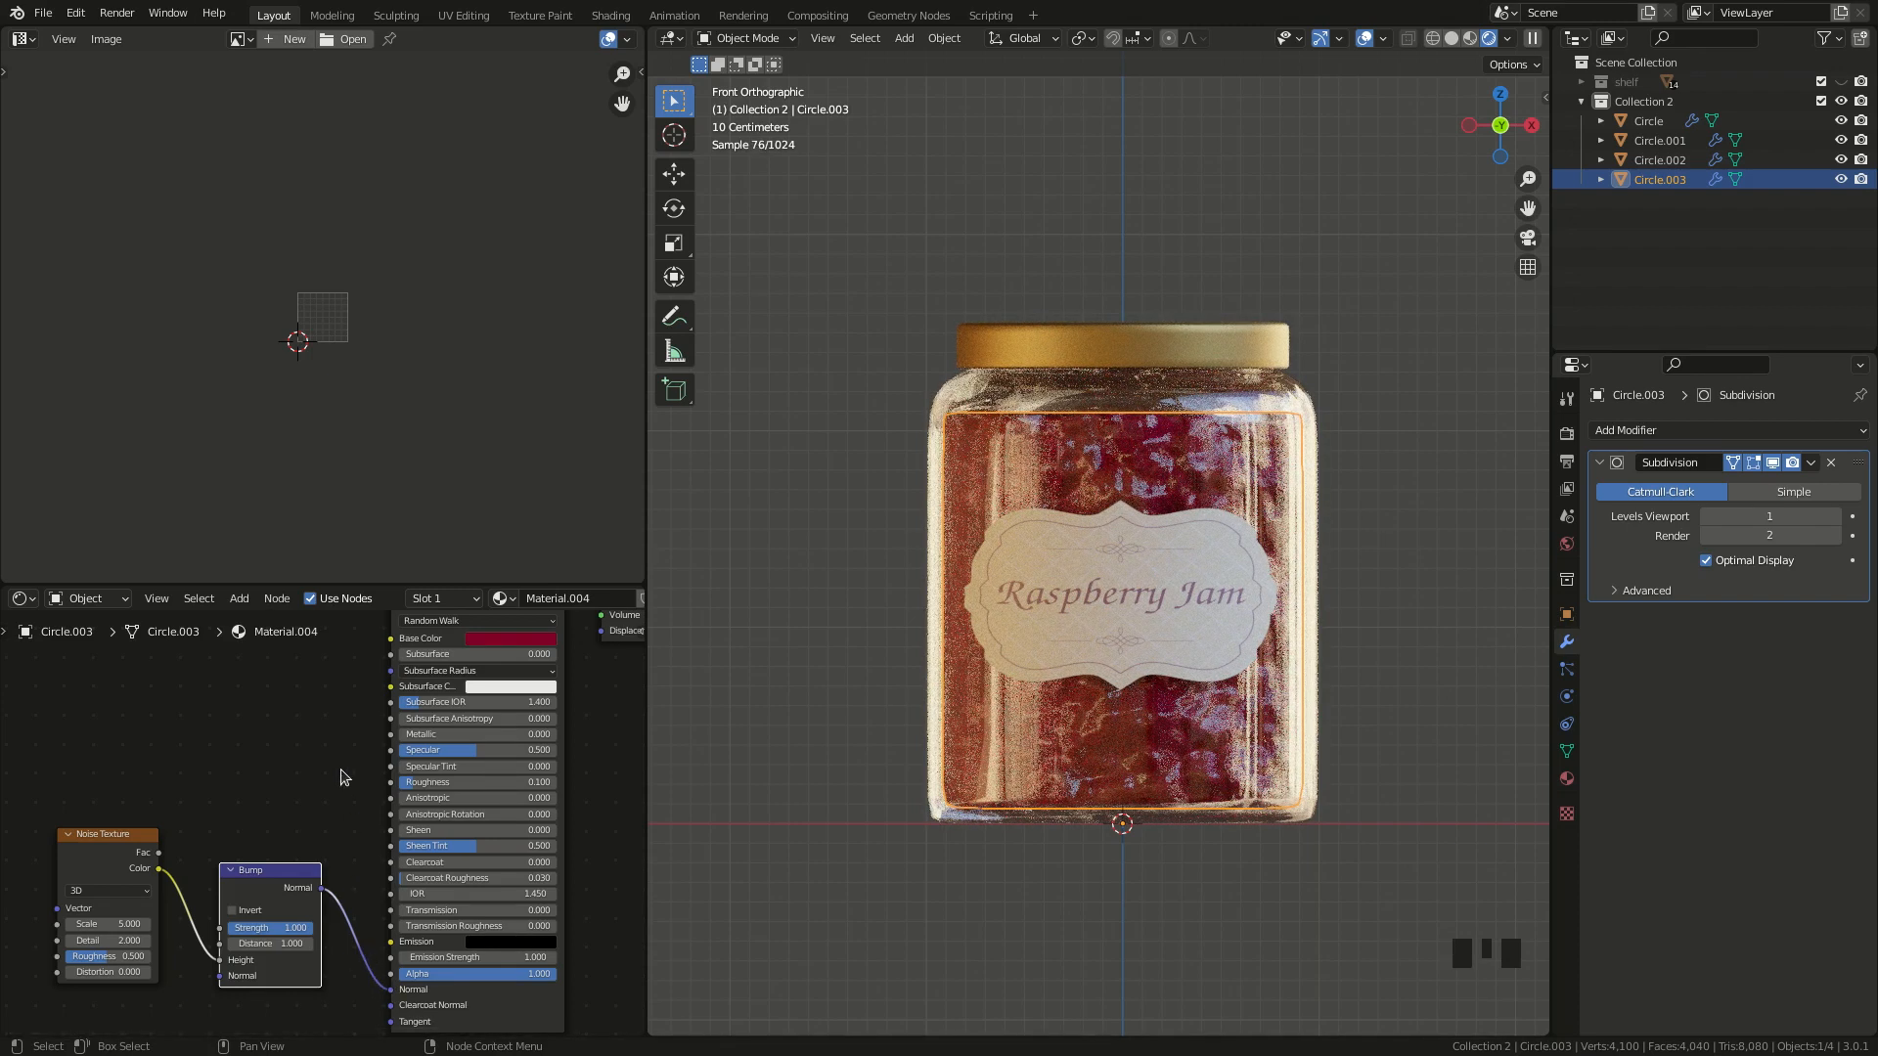
- Set the Noise Texture scale to 18 and the Bump strength to 0.2
{"action": "left_click", "coordinate": [107, 923]}
{"action": "type", "text": "18"}
{"action": "key", "text": "Return"}
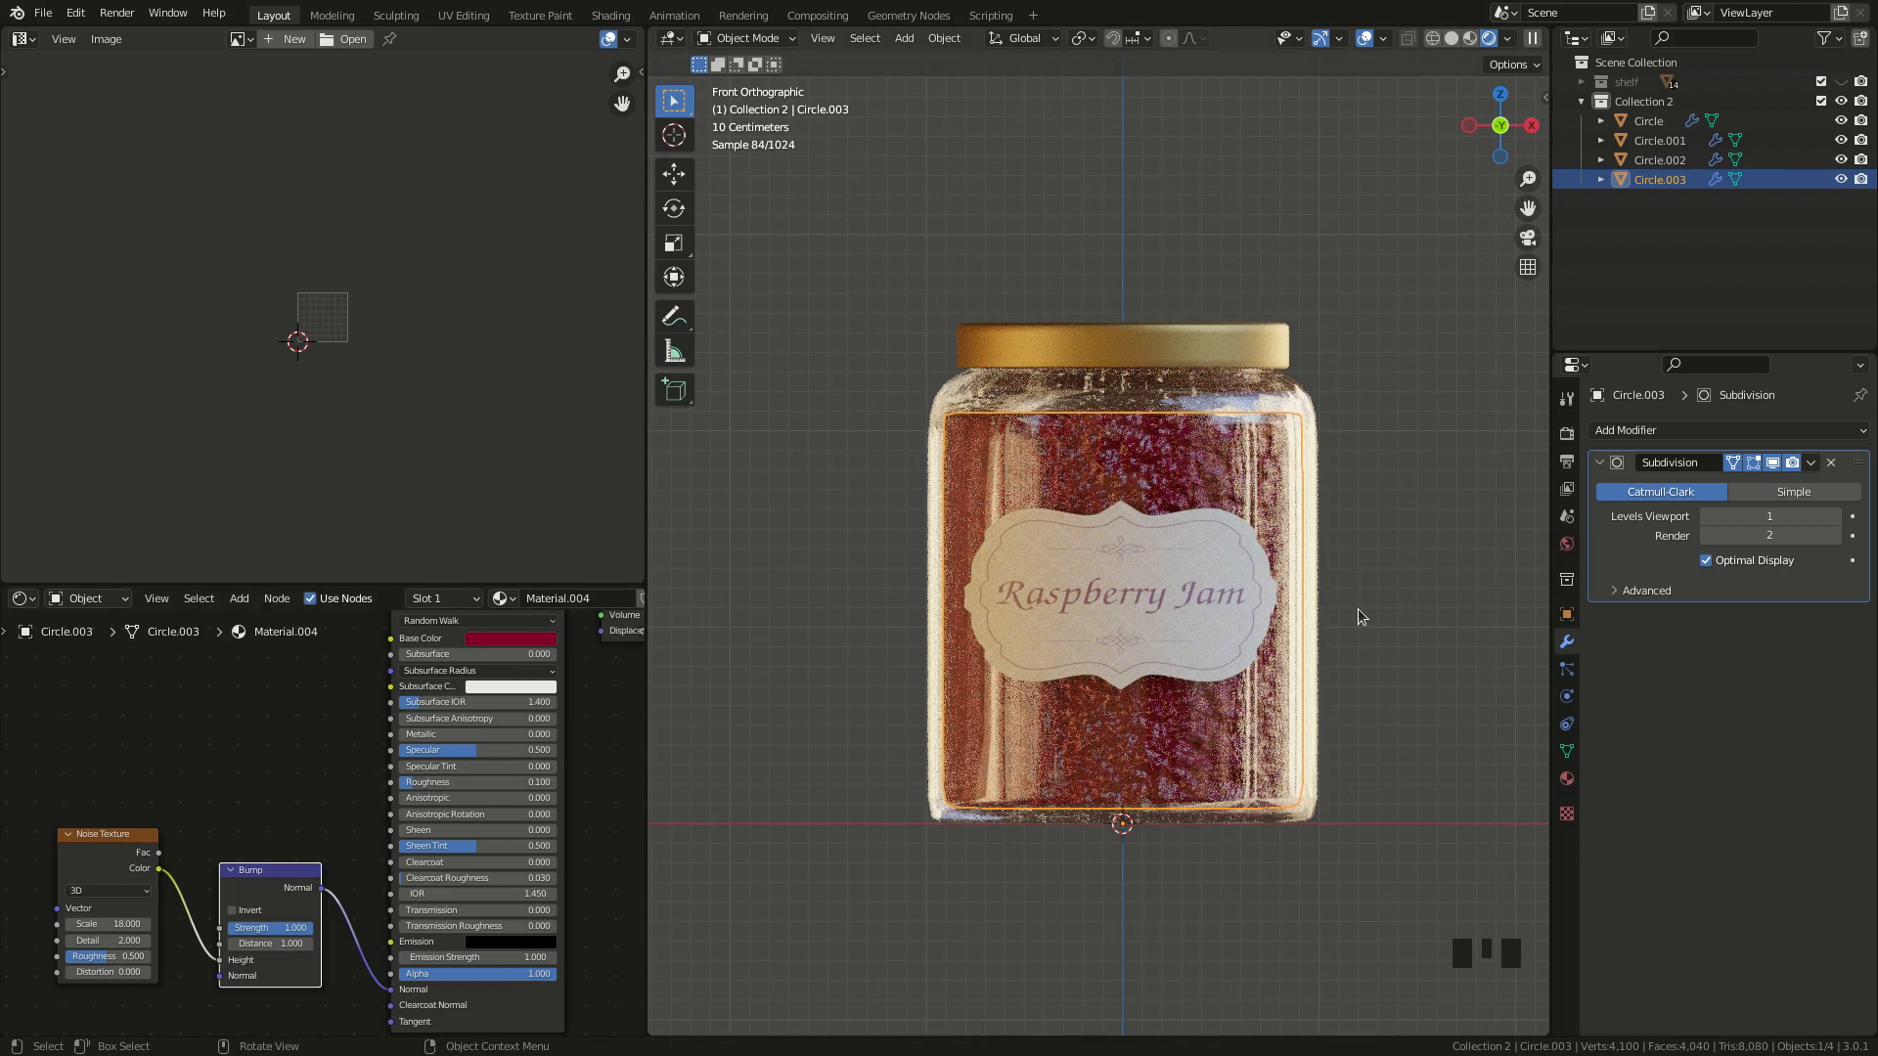
{"action": "left_click", "coordinate": [274, 928]}
{"action": "type", "text": "0.2"}
{"action": "key", "text": "Return"}
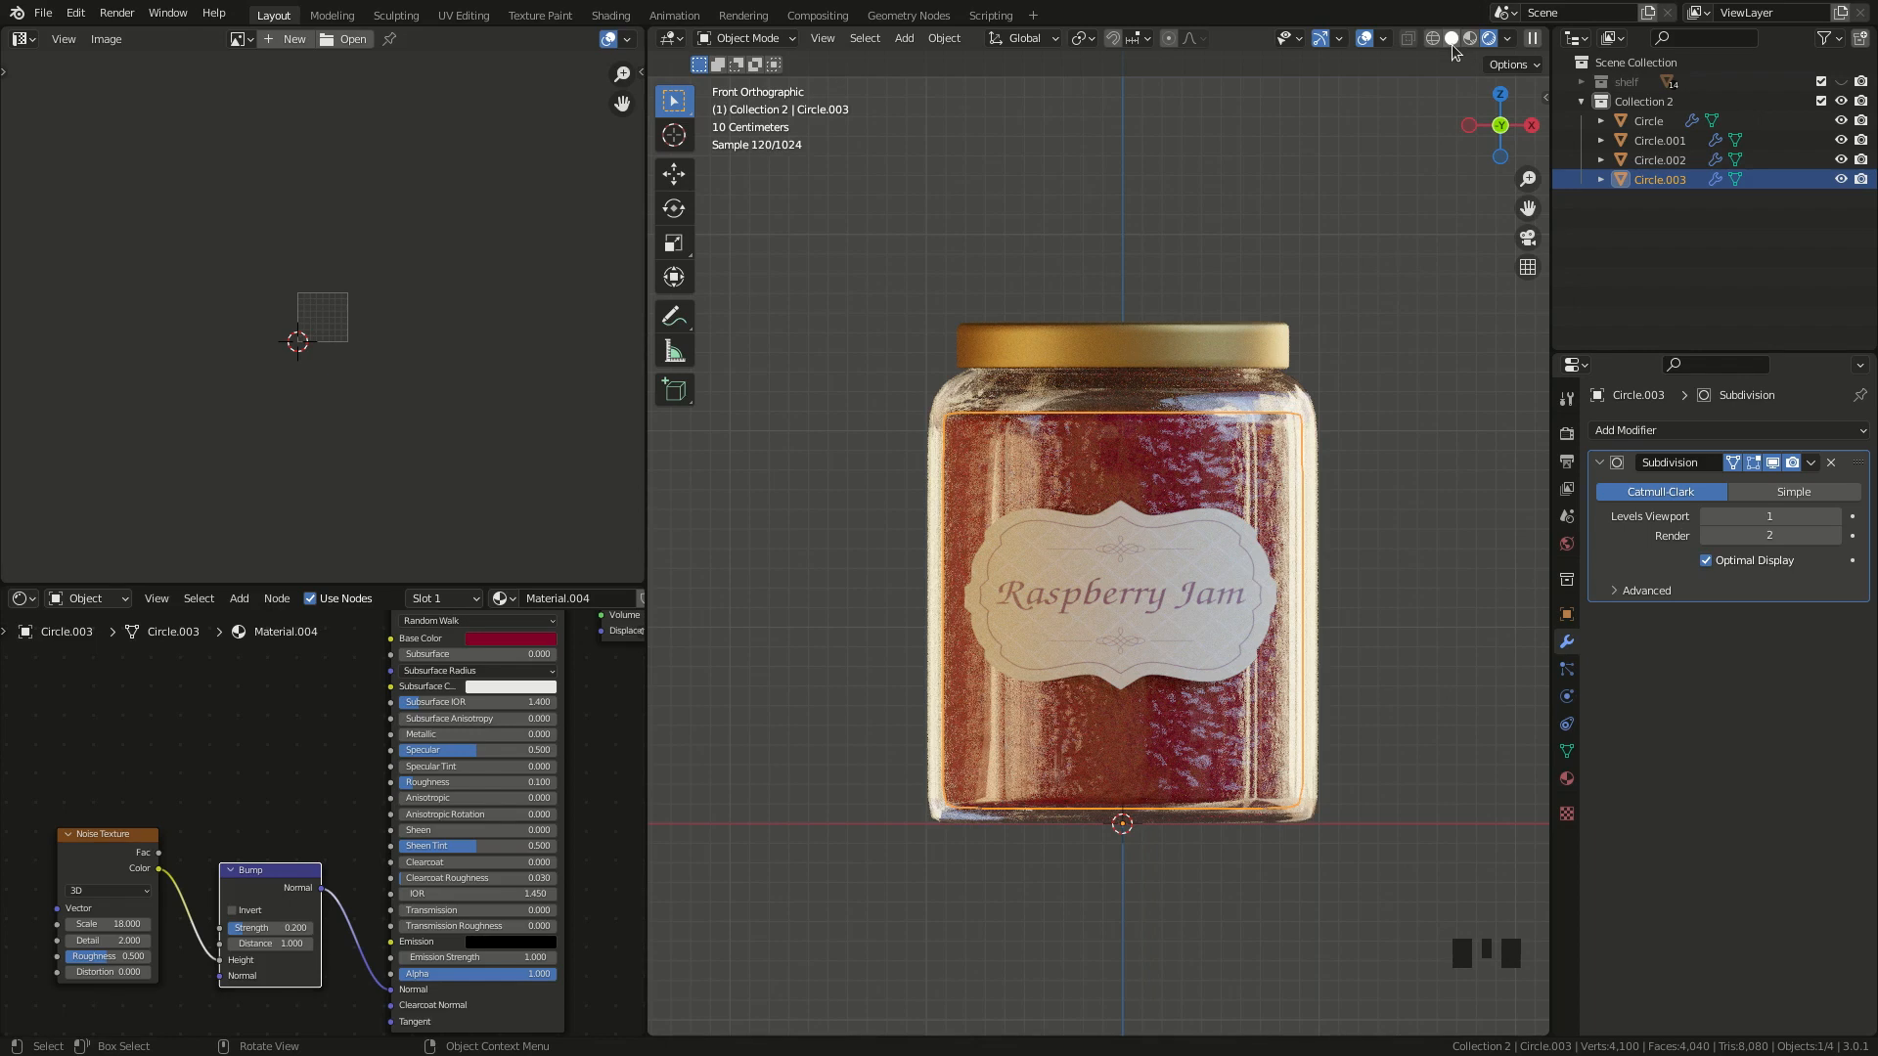
- Isolate the jam filling to inspect its bumpy surface, then show the whole jar again and deselect everything
{"action": "key", "text": "slash"}
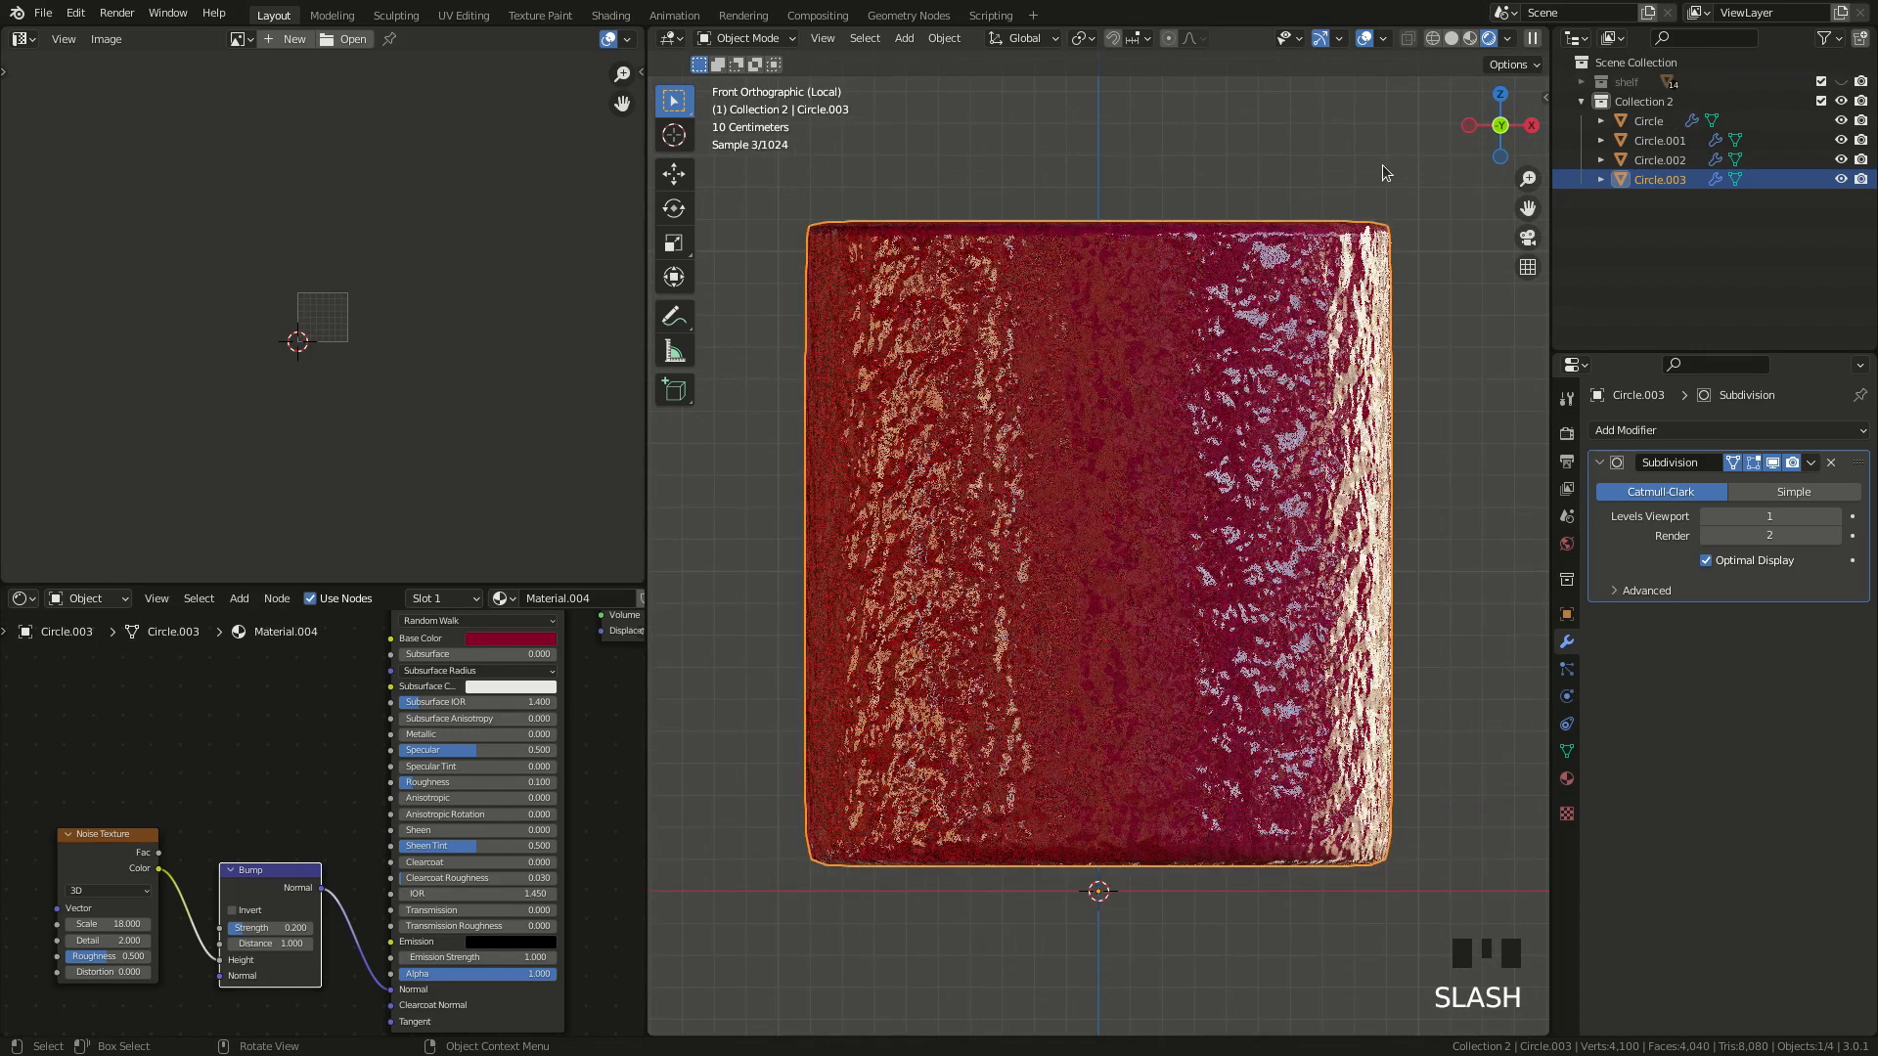
{"action": "scroll", "coordinate": [1391, 188], "scroll_direction": "down", "scroll_amount": 2}
{"action": "mouse_move", "coordinate": [1391, 188]}
{"action": "middle_mouse_down"}
{"action": "mouse_move", "coordinate": [1399, 276]}
{"action": "mouse_move", "coordinate": [1398, 174]}
{"action": "middle_mouse_up"}
{"action": "mouse_move", "coordinate": [1500, 125]}
{"action": "left_mouse_down"}
{"action": "mouse_move", "coordinate": [1498, 80]}
{"action": "mouse_move", "coordinate": [1522, 138]}
{"action": "mouse_move", "coordinate": [1501, 143]}
{"action": "left_mouse_up"}
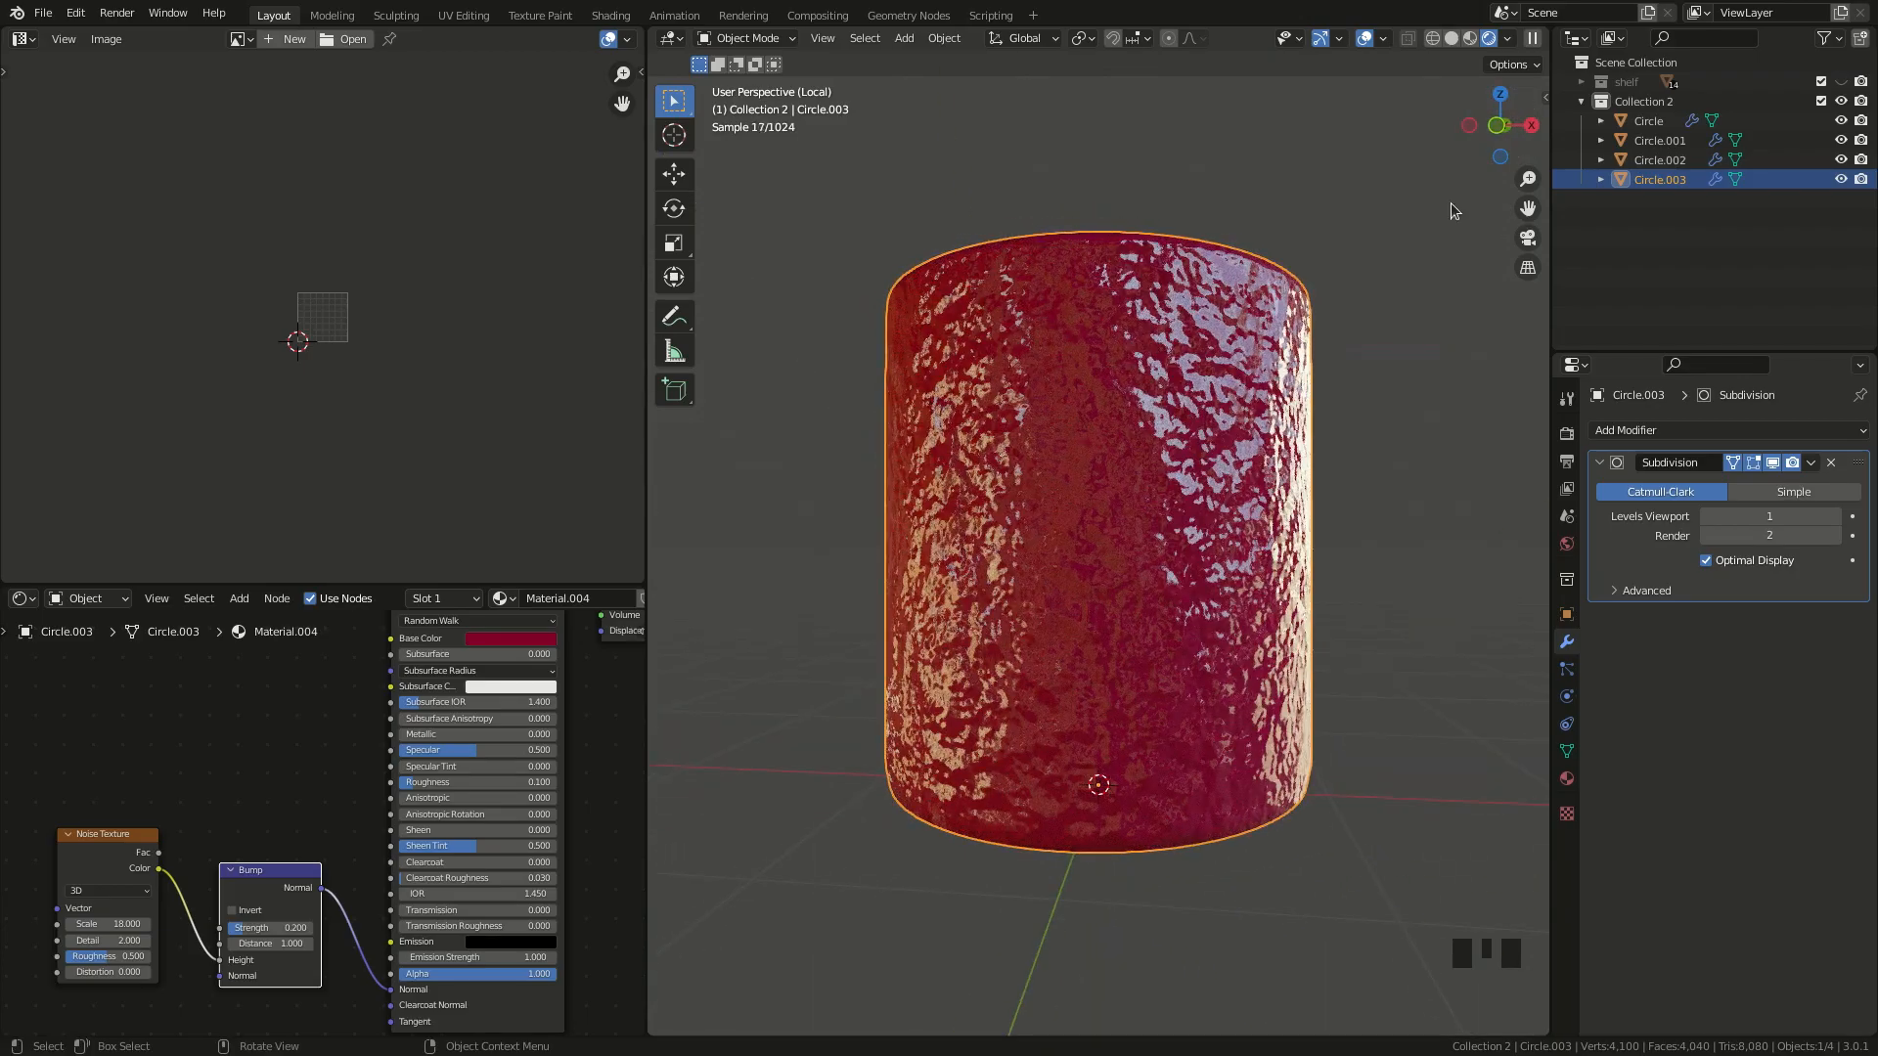
{"action": "scroll", "coordinate": [1425, 254], "scroll_direction": "down", "scroll_amount": 2}
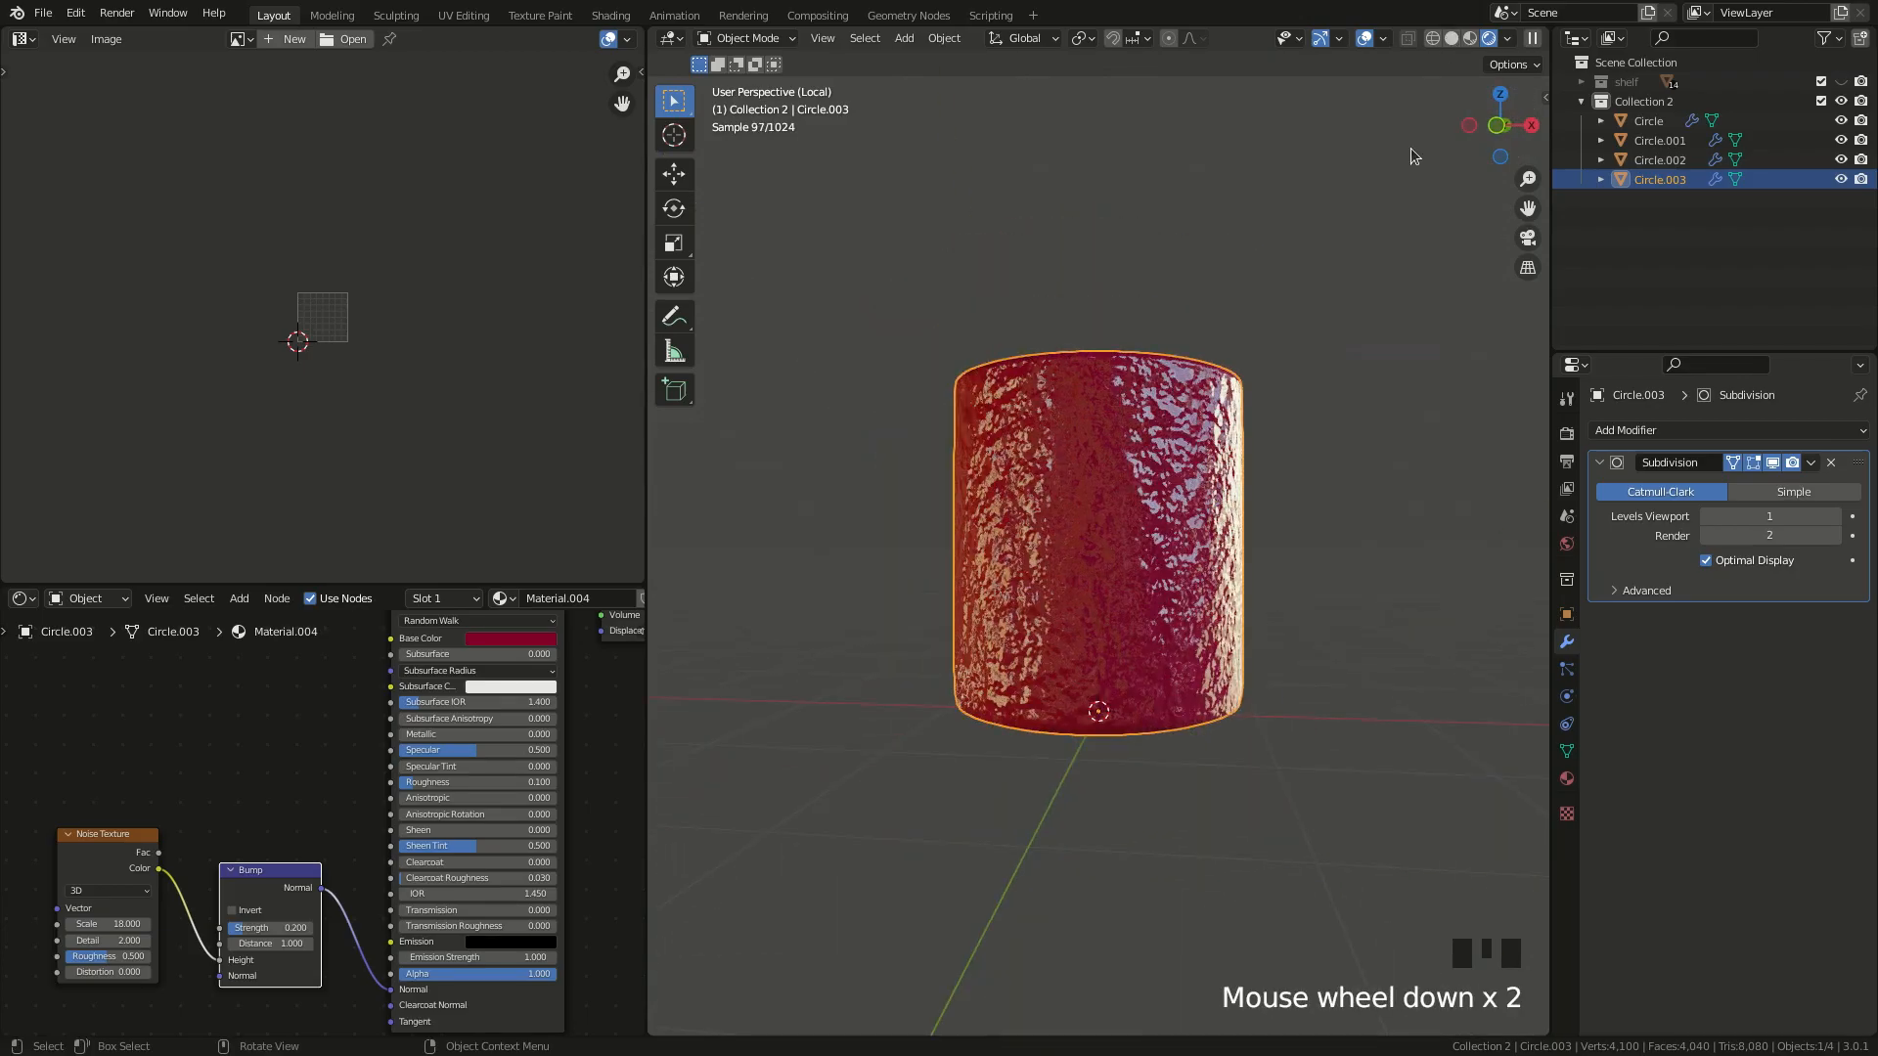
{"action": "key", "text": "KP_Divide"}
{"action": "left_click", "coordinate": [1411, 182]}
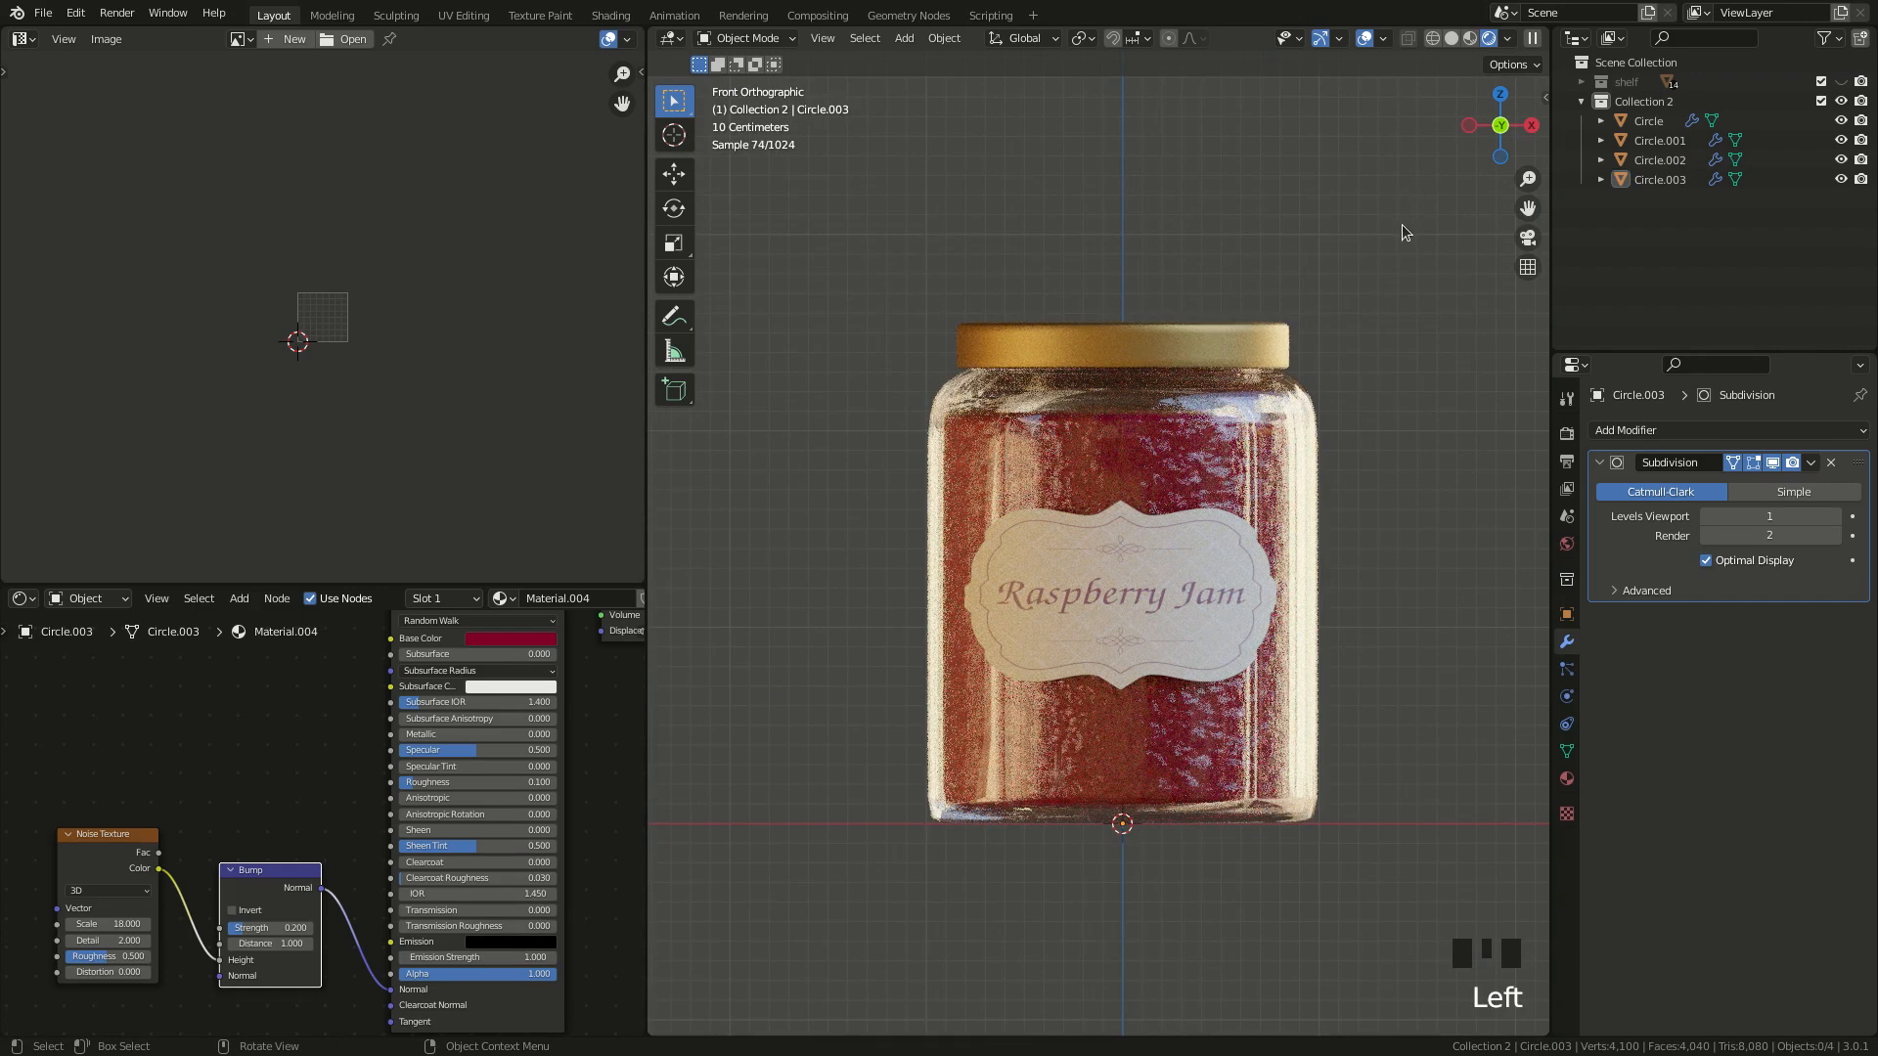
- Switch the viewport to solid shading and save Kitchen_Shelf.blend
{"action": "left_click", "coordinate": [1451, 39]}
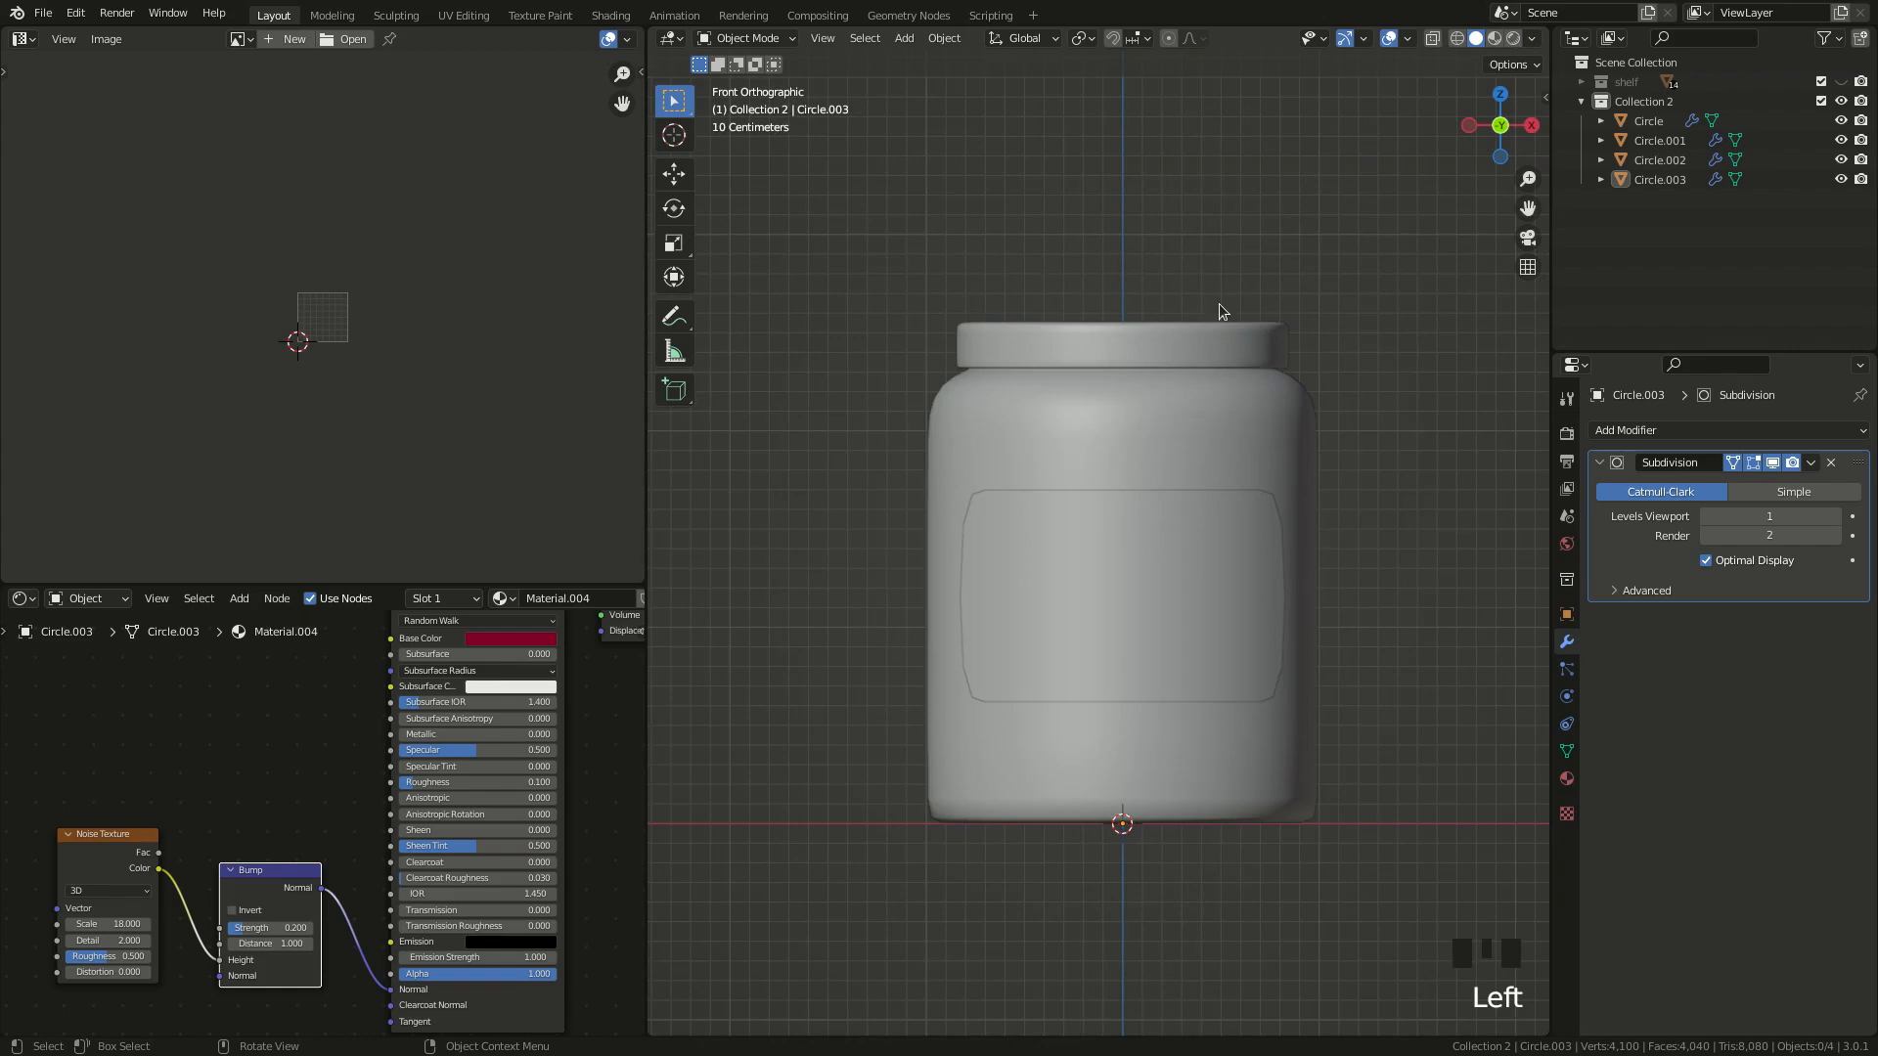
{"action": "scroll", "coordinate": [1230, 323], "scroll_direction": "down", "scroll_amount": 4}
{"action": "key", "text": "ctrl+s"}
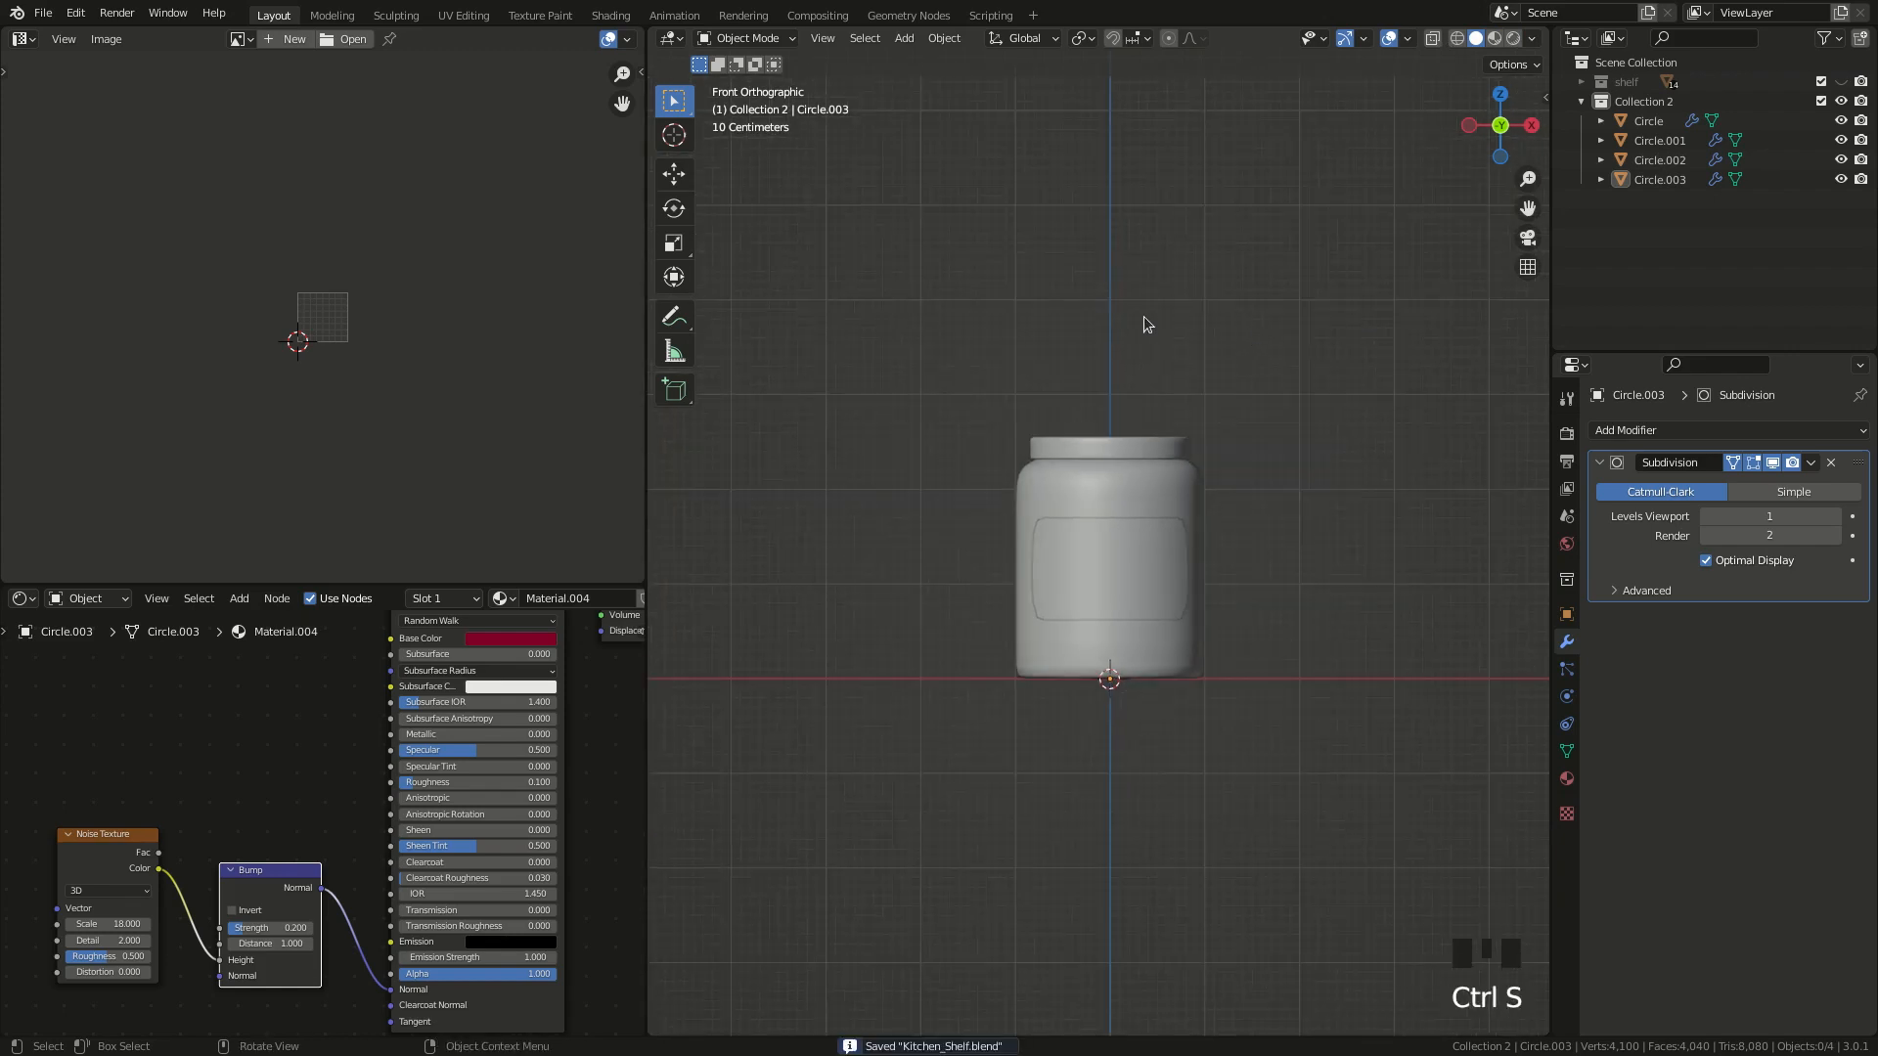
- Expand the 3D viewport over the side editors, select all four jar parts and raise them about 14.8 m along Z
{"action": "left_click_drag", "start_coordinate": [643, 588], "coordinate": [323, 196]}
{"action": "scroll", "coordinate": [1106, 447], "scroll_direction": "down", "scroll_amount": 6}
{"action": "left_click_drag", "start_coordinate": [667, 427], "coordinate": [895, 659]}
{"action": "scroll", "coordinate": [853, 626], "scroll_direction": "down", "scroll_amount": 3}
{"action": "key", "text": "g"}
{"action": "key", "text": "z"}
{"action": "left_click", "coordinate": [854, 193]}
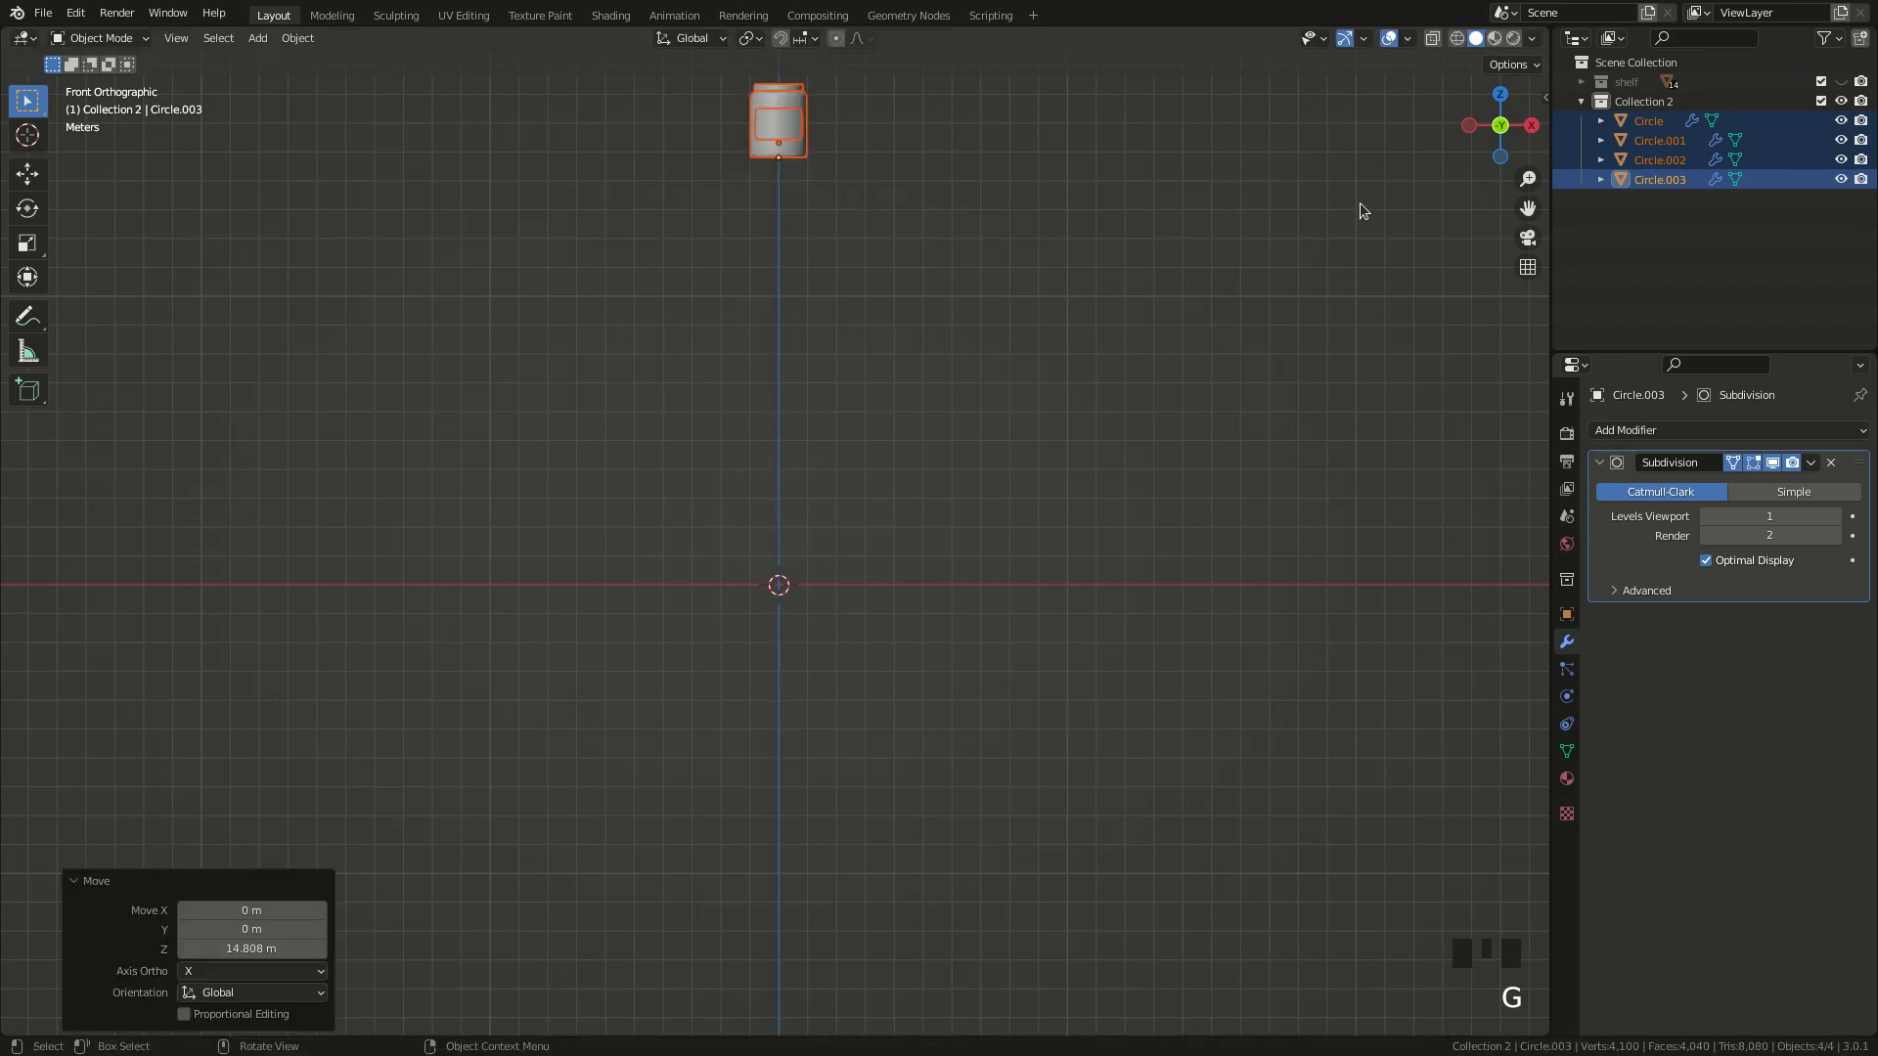
- Unhide the shelf collection, scale the jar to about 0.369 and lower it about 10.03 m along Z
{"action": "left_click", "coordinate": [1840, 81]}
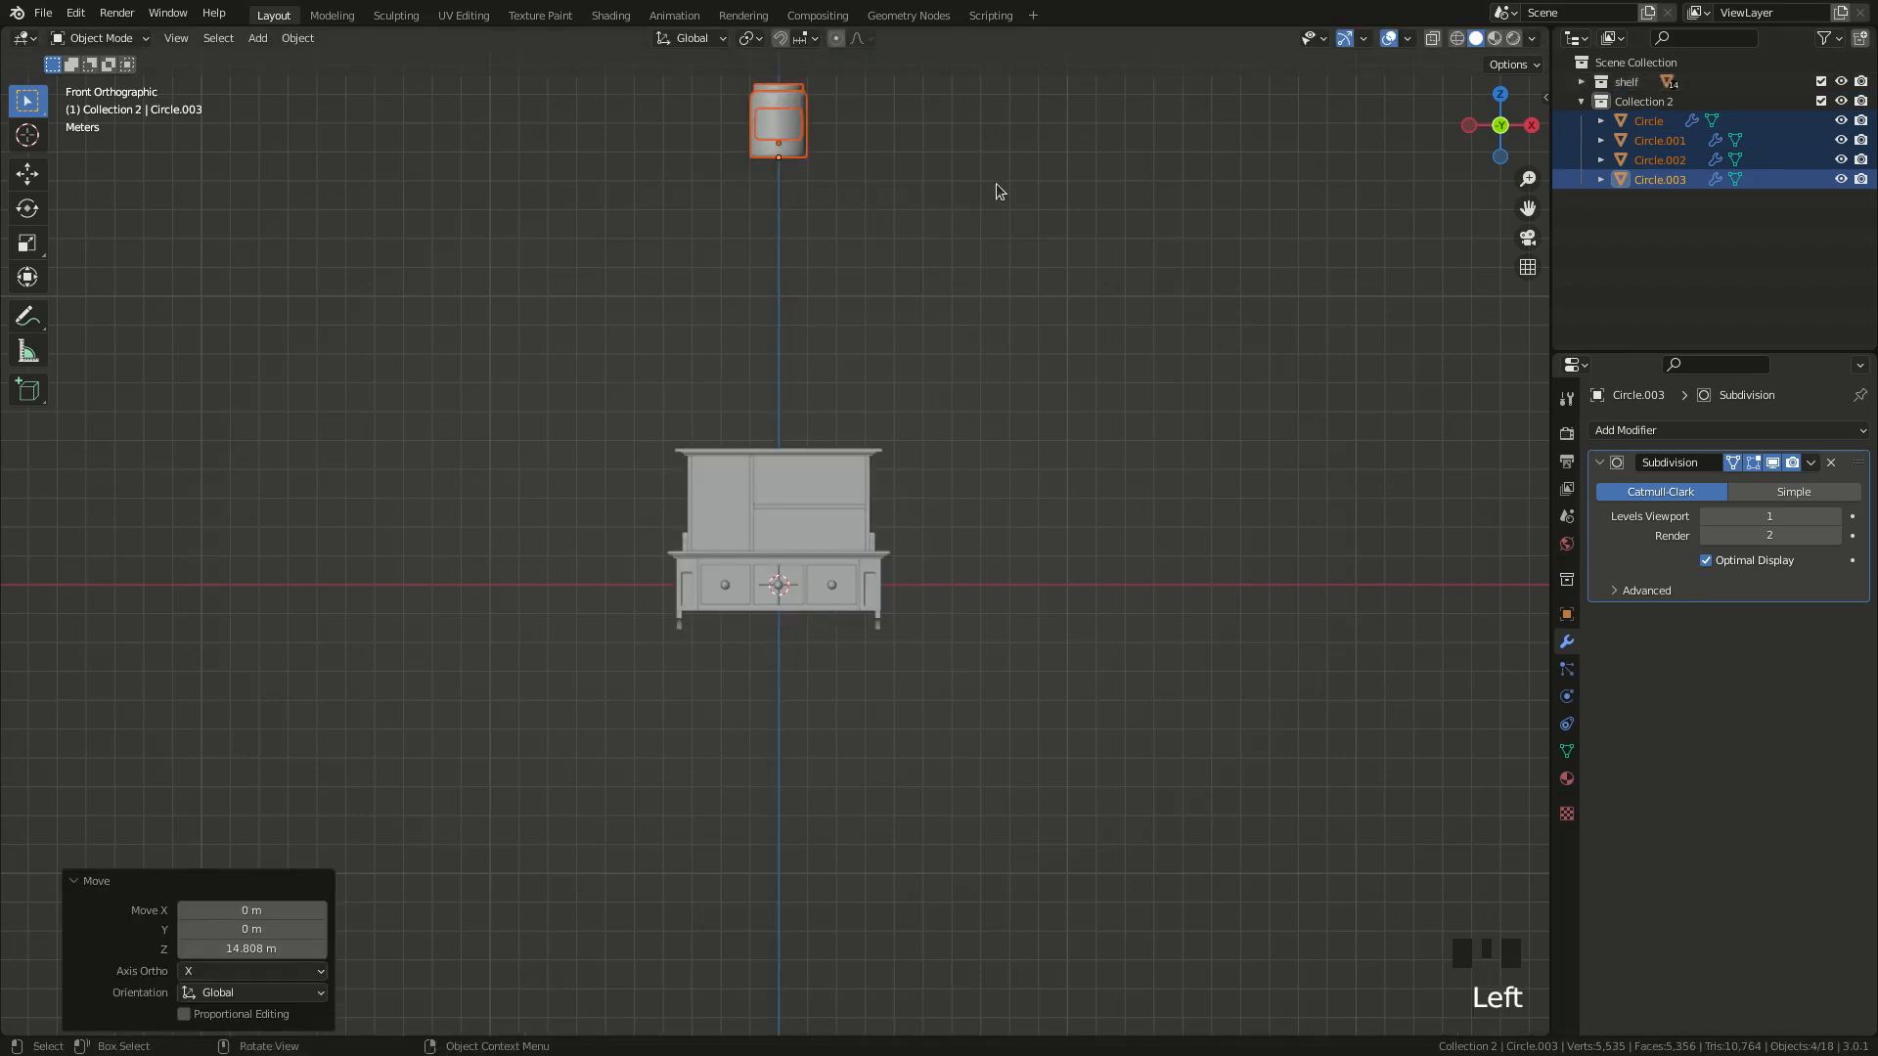
{"action": "key", "text": "s"}
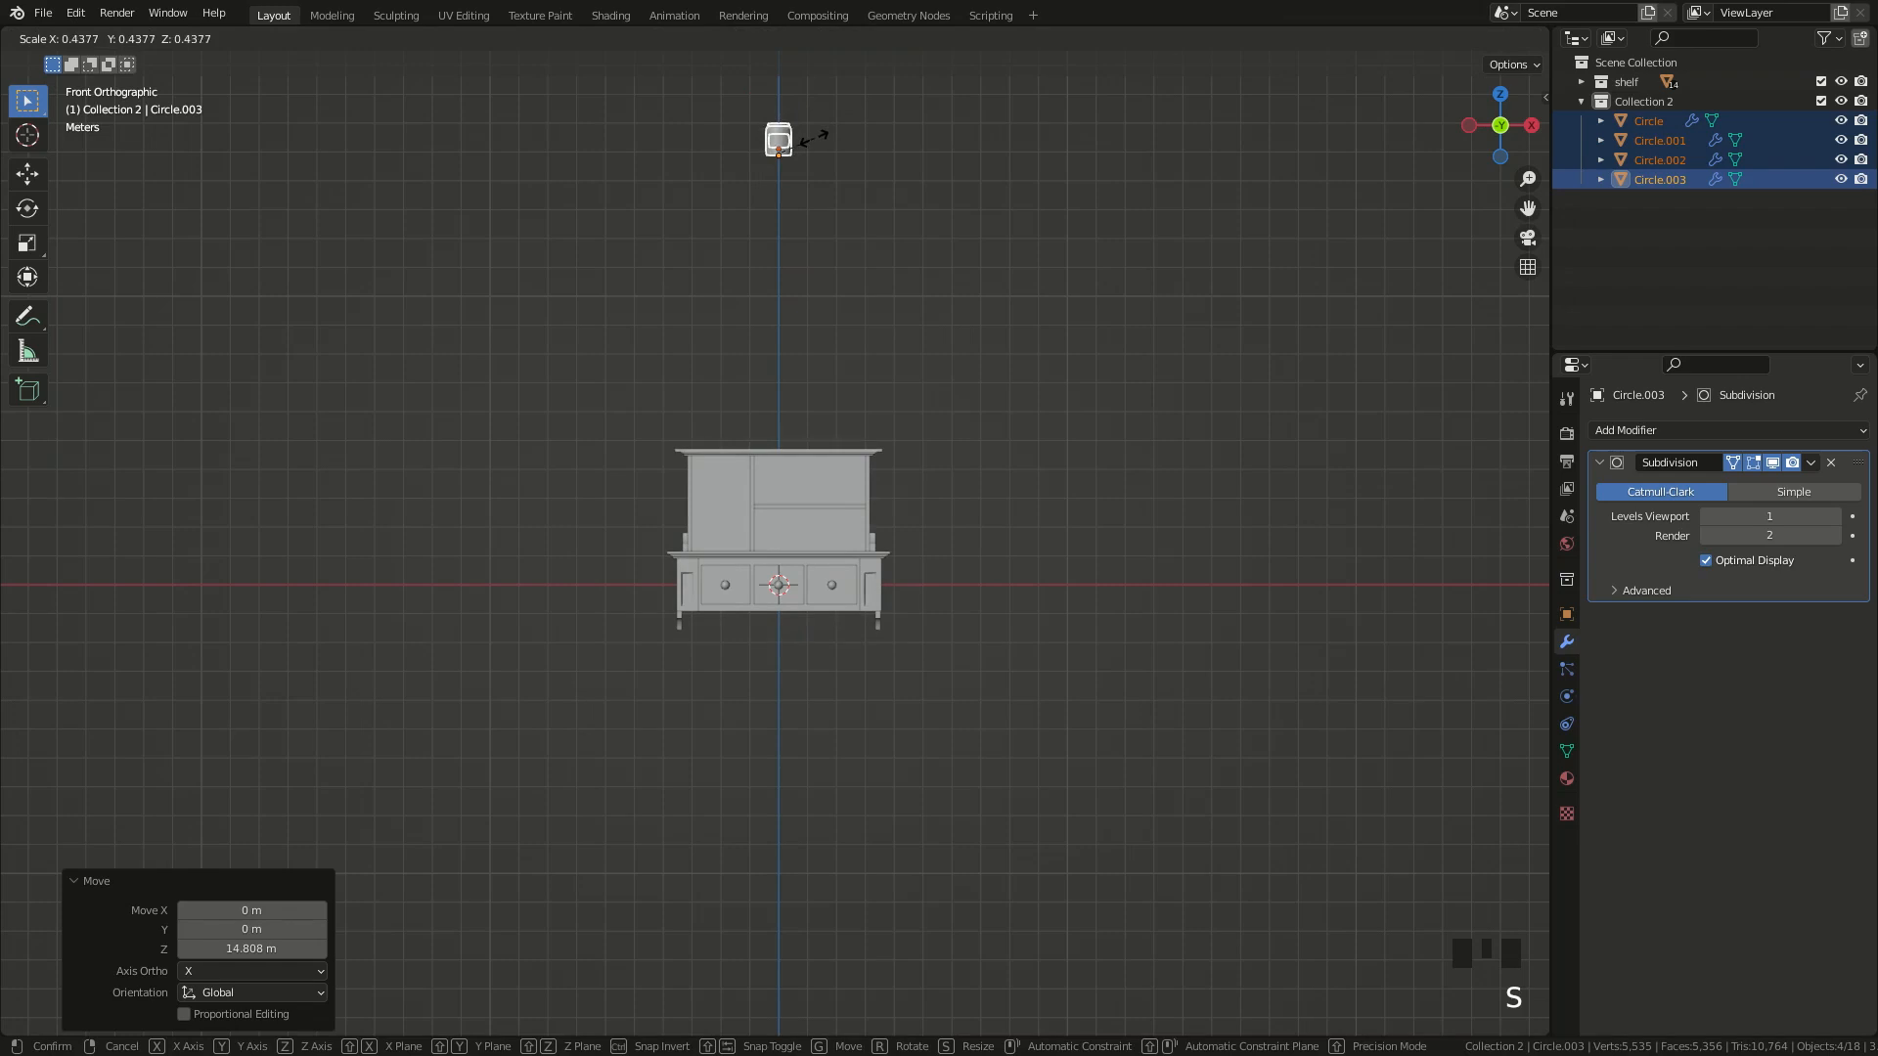
{"action": "left_click", "coordinate": [808, 142]}
{"action": "key", "text": "g"}
{"action": "key", "text": "z"}
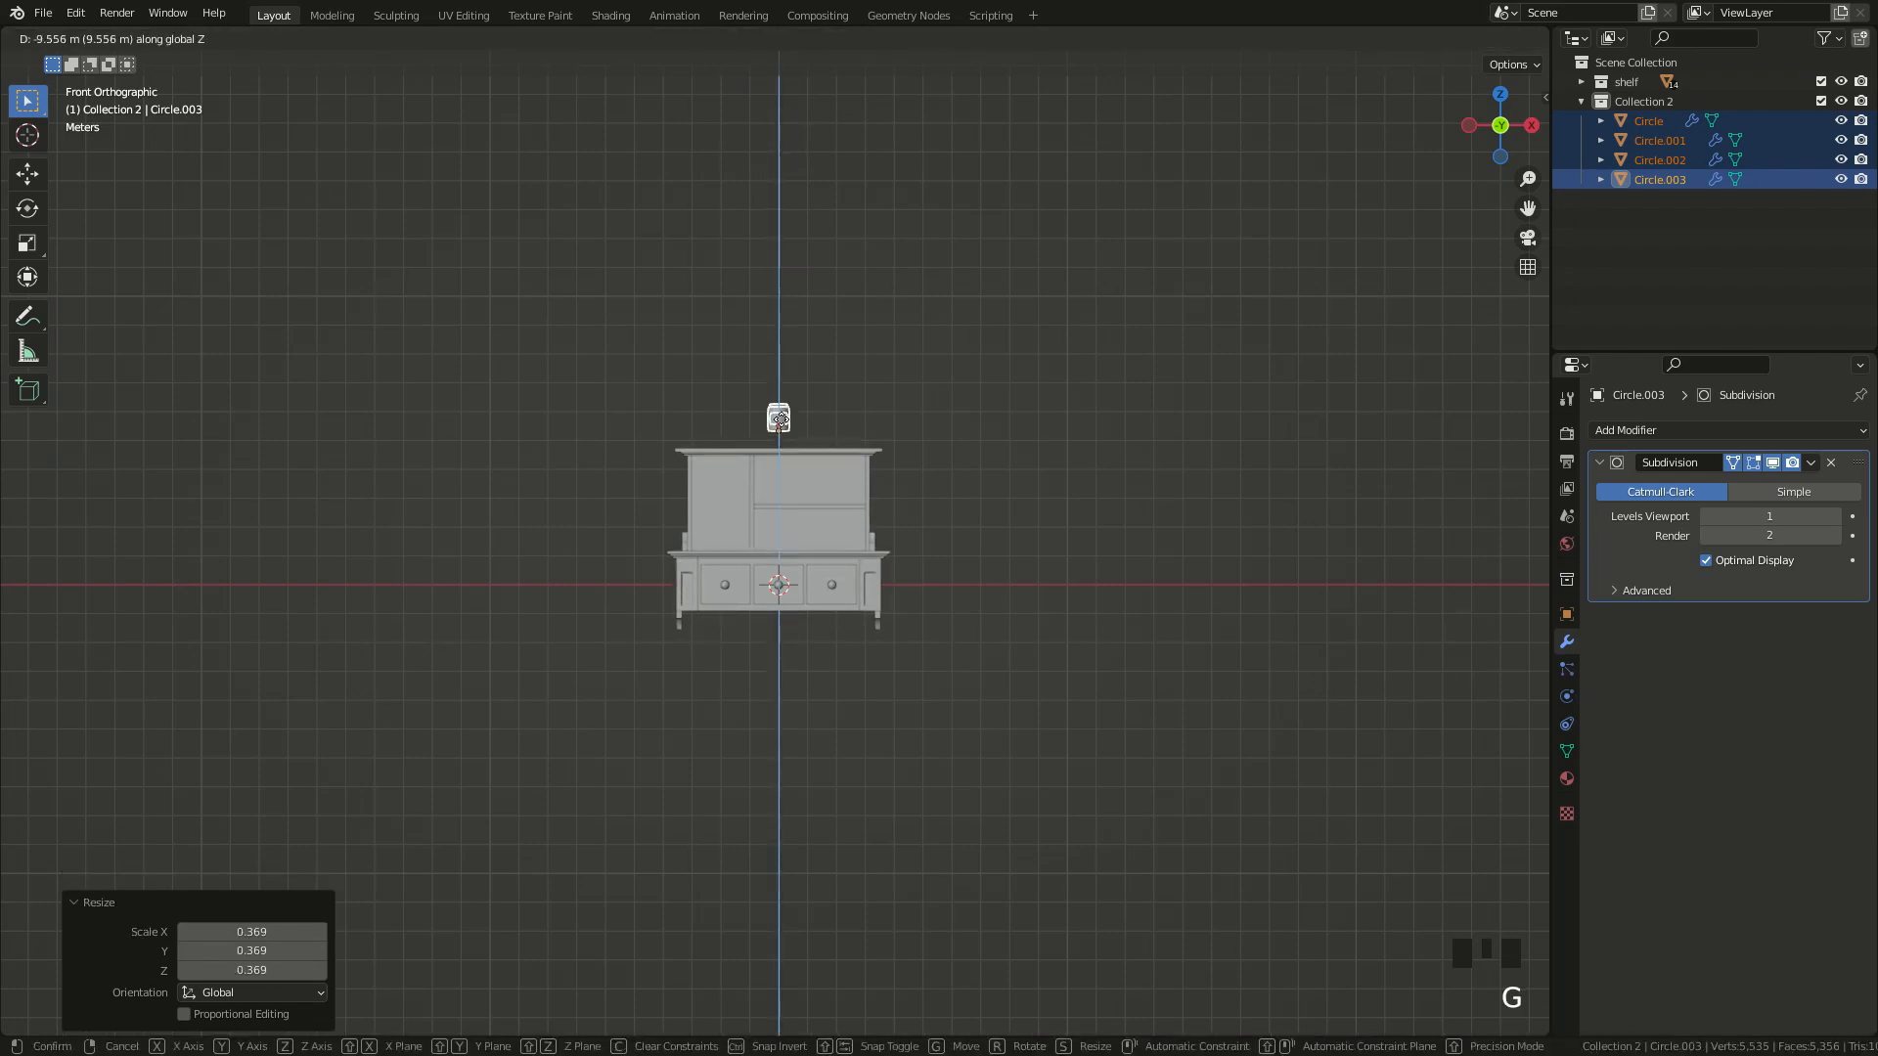
{"action": "left_click", "coordinate": [779, 431]}
- Lower the jar about 2.05 m along Z to just above the cabinet's middle shelf board
{"action": "left_click_drag", "start_coordinate": [1525, 208], "coordinate": [1608, 311]}
{"action": "scroll", "coordinate": [936, 376], "scroll_direction": "up", "scroll_amount": 4}
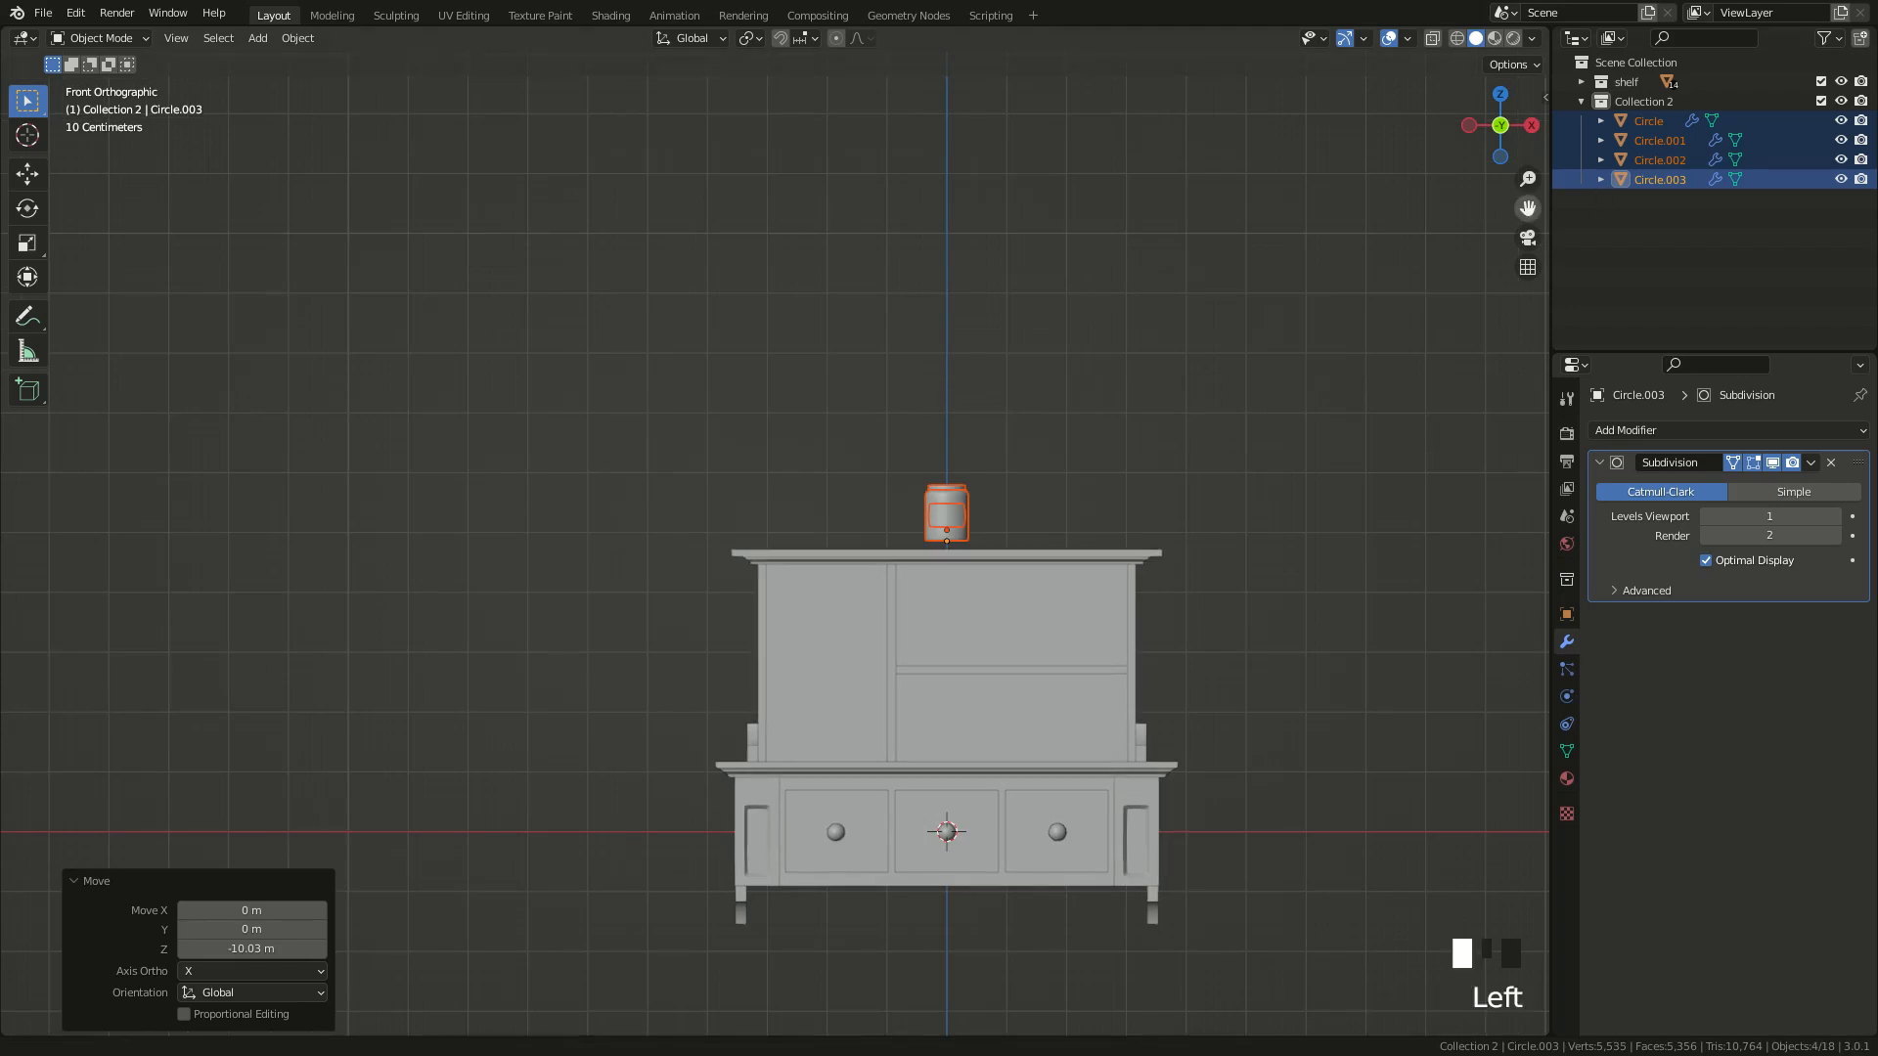
{"action": "left_click_drag", "start_coordinate": [1527, 207], "coordinate": [1391, 129]}
{"action": "scroll", "coordinate": [870, 294], "scroll_direction": "up", "scroll_amount": 3}
{"action": "scroll", "coordinate": [876, 295], "scroll_direction": "up", "scroll_amount": 1}
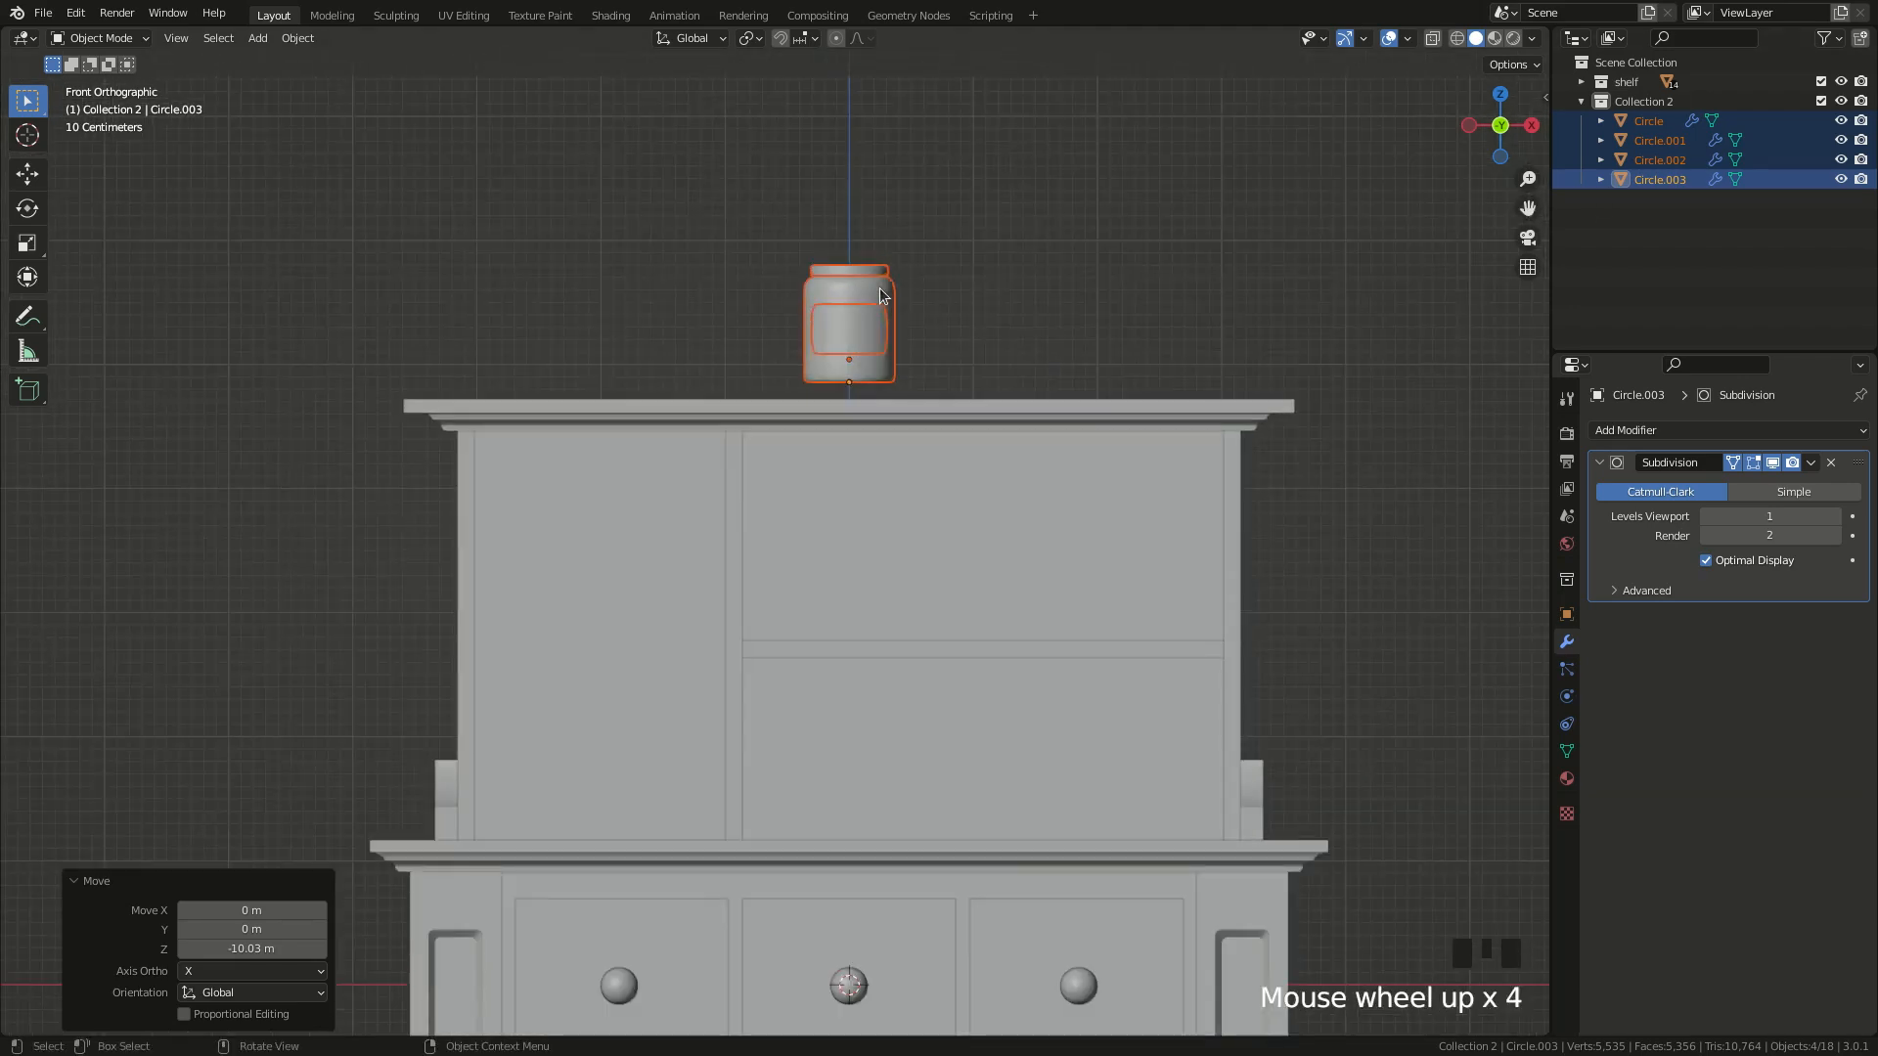
{"action": "key", "text": "g"}
{"action": "key", "text": "z"}
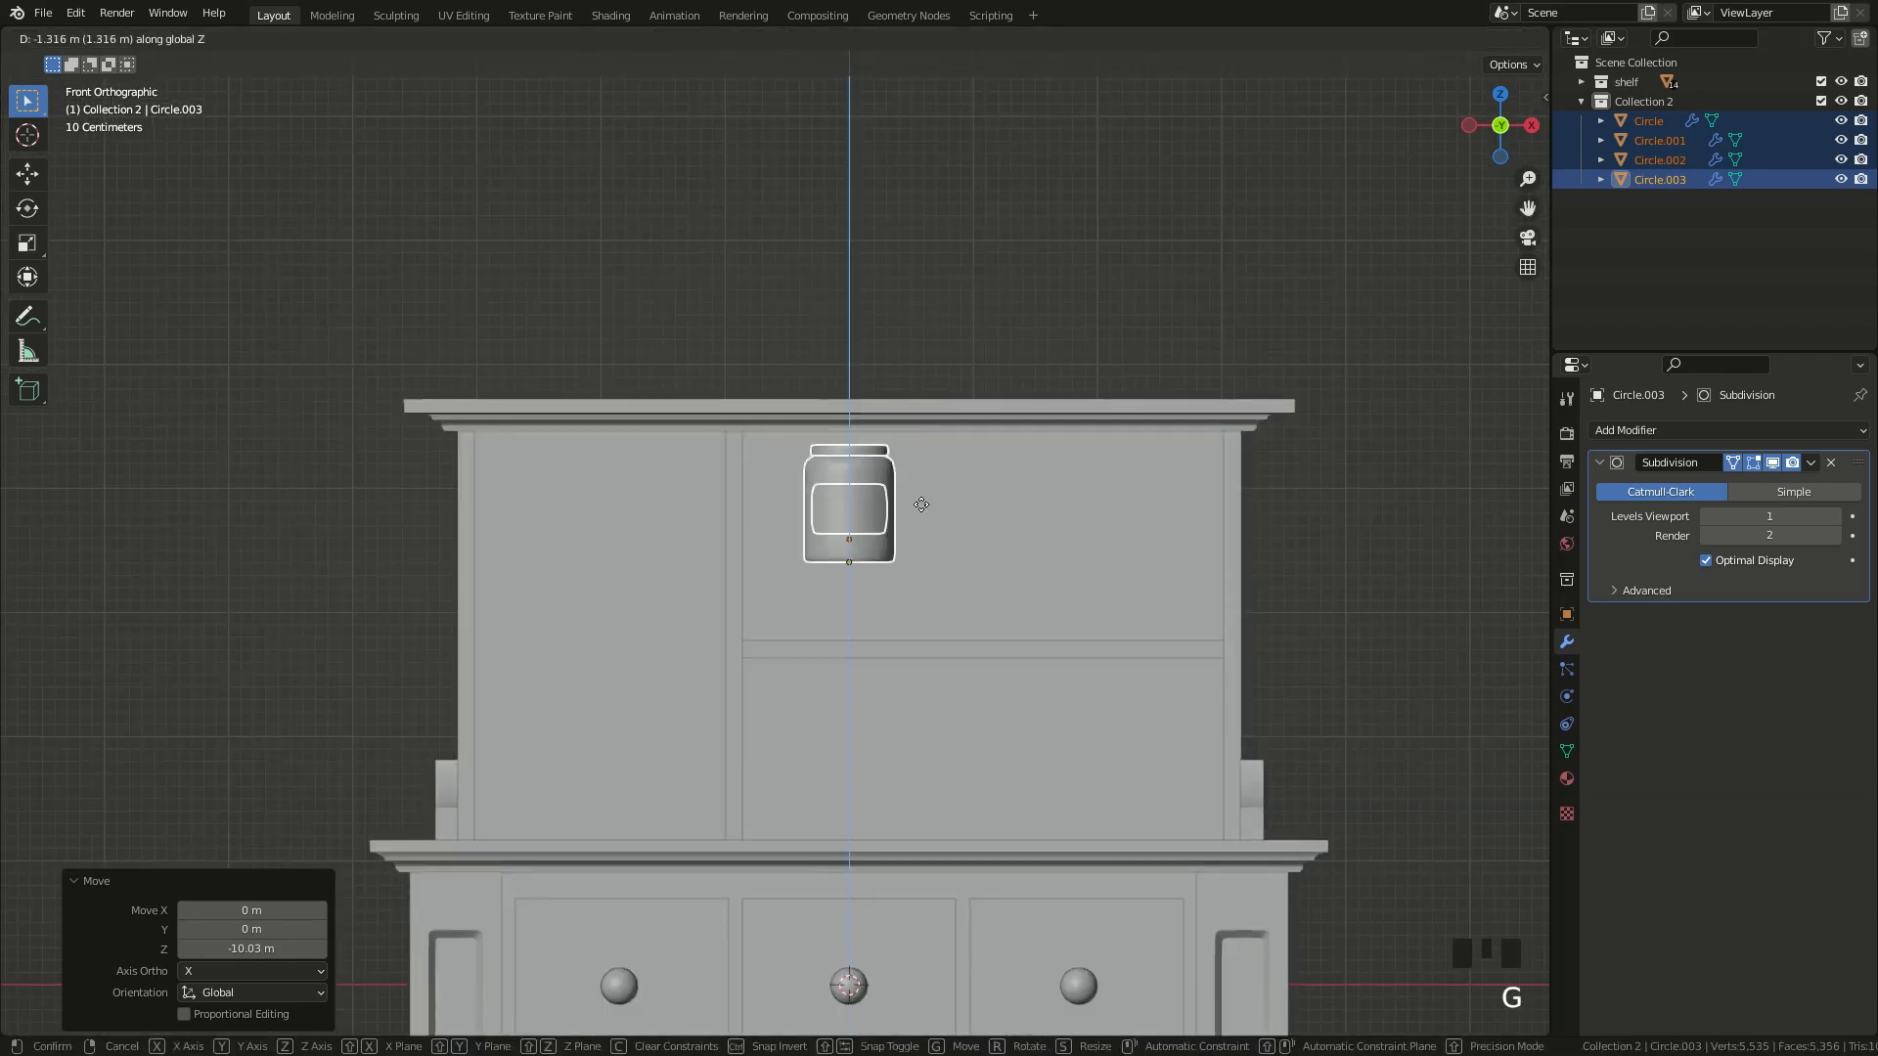
{"action": "left_click", "coordinate": [929, 544]}
- Scale the jar to about 1.105 and lower it about 0.031 m along Z onto the shelf board
{"action": "scroll", "coordinate": [939, 518], "scroll_direction": "up", "scroll_amount": 4}
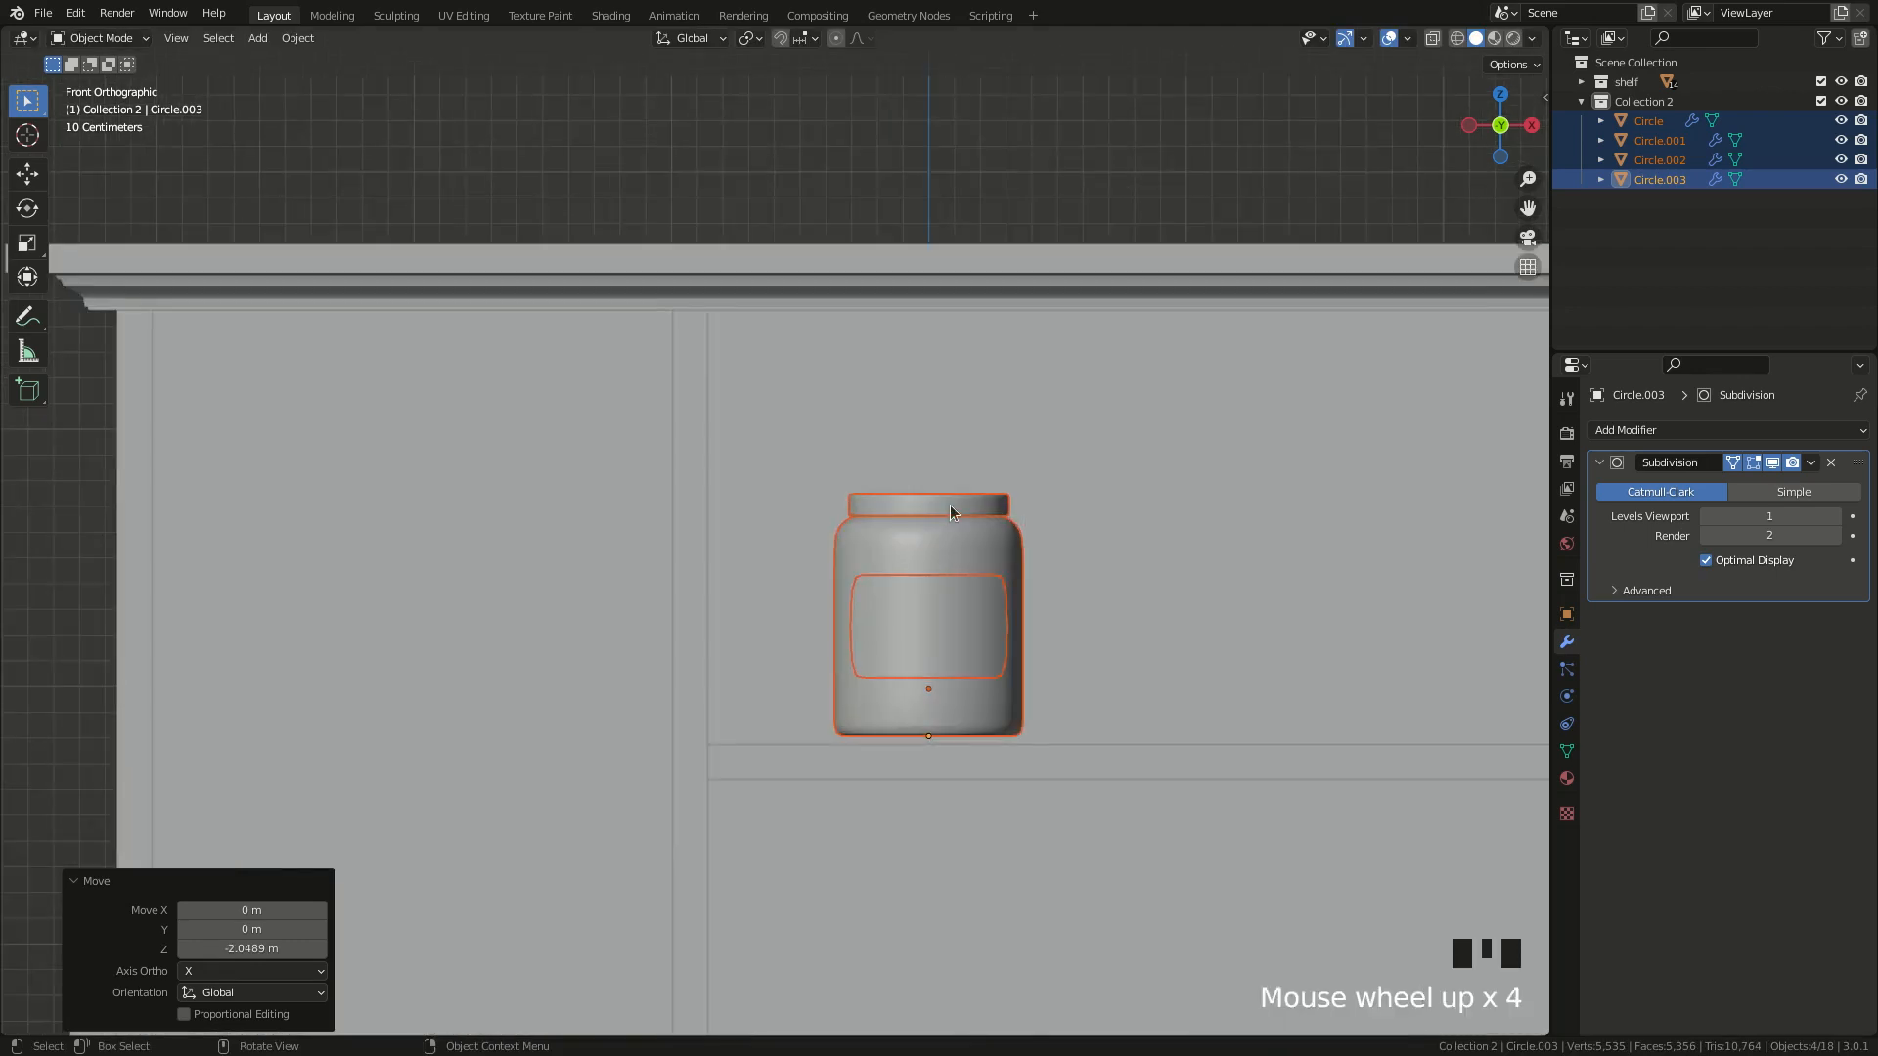
{"action": "key", "text": "s"}
{"action": "left_click", "coordinate": [1002, 477]}
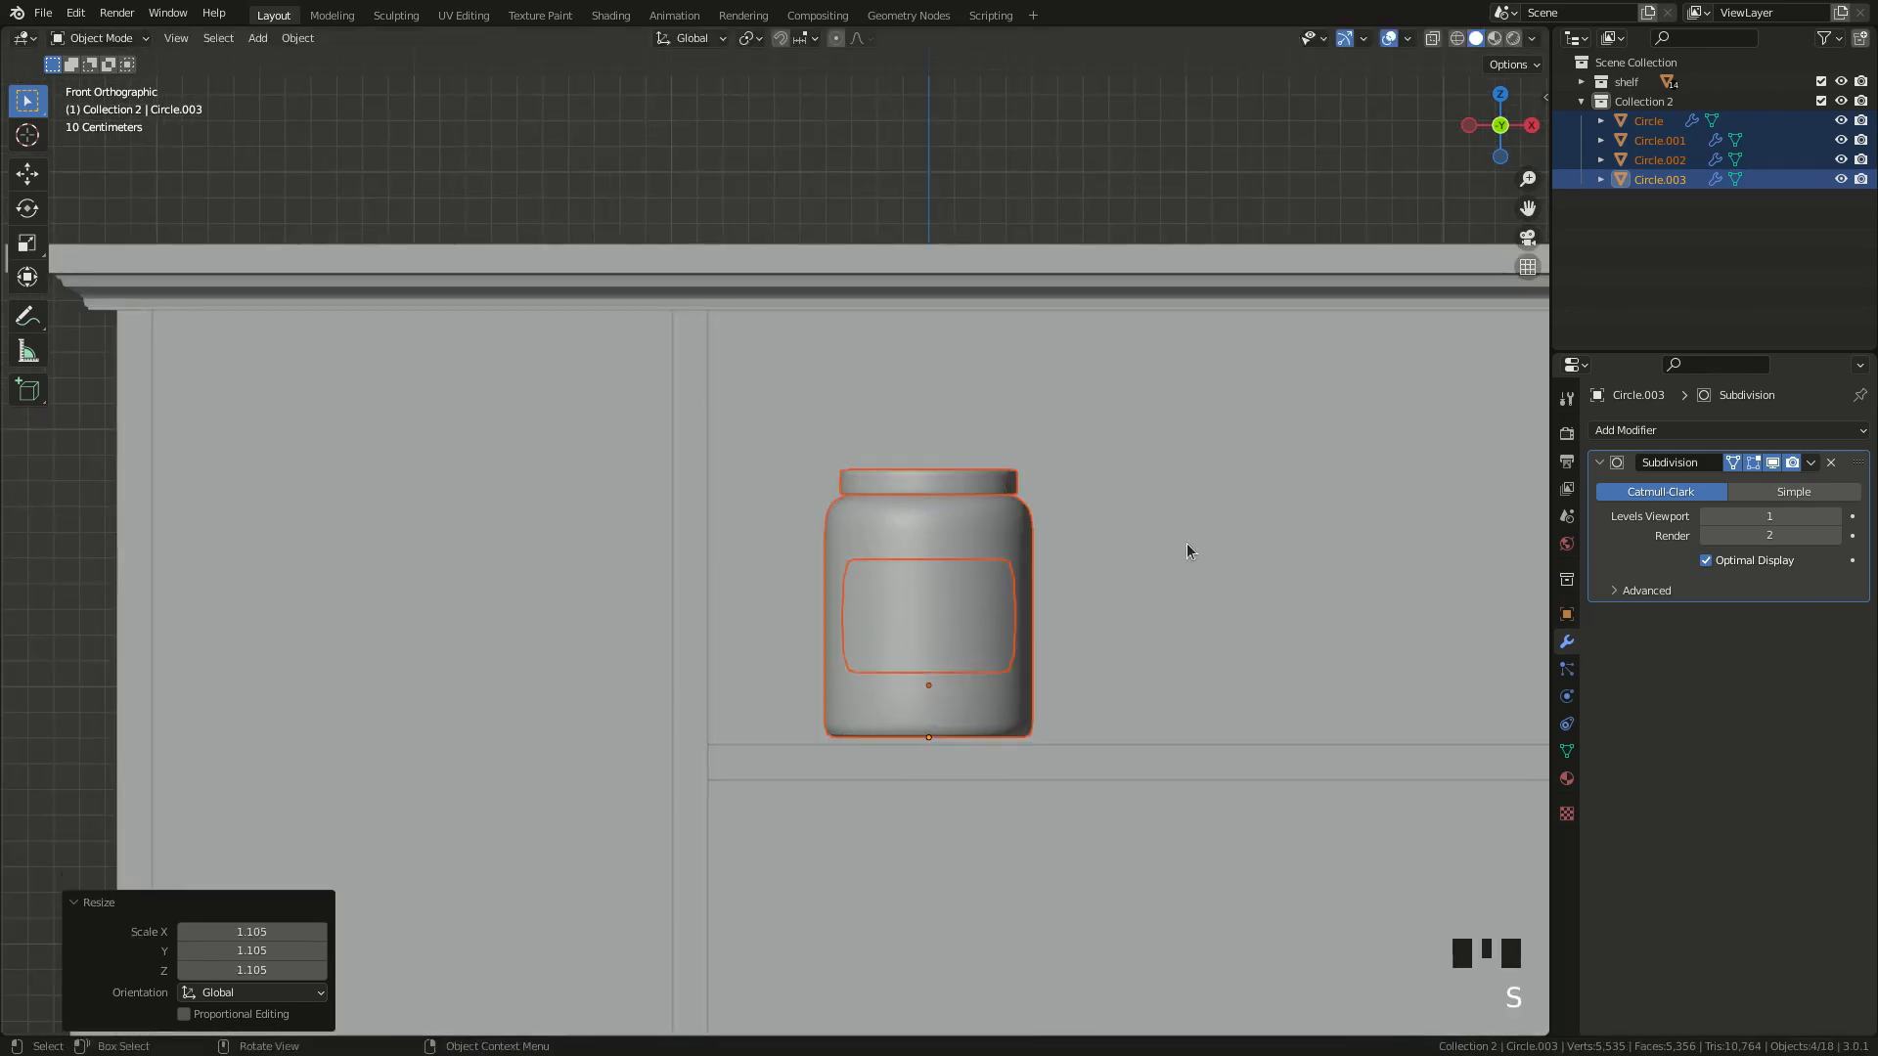
{"action": "scroll", "coordinate": [1170, 565], "scroll_direction": "up", "scroll_amount": 2}
{"action": "mouse_move", "coordinate": [1527, 208]}
{"action": "left_mouse_down"}
{"action": "mouse_move", "coordinate": [1393, 104]}
{"action": "mouse_move", "coordinate": [1521, 215]}
{"action": "left_mouse_up"}
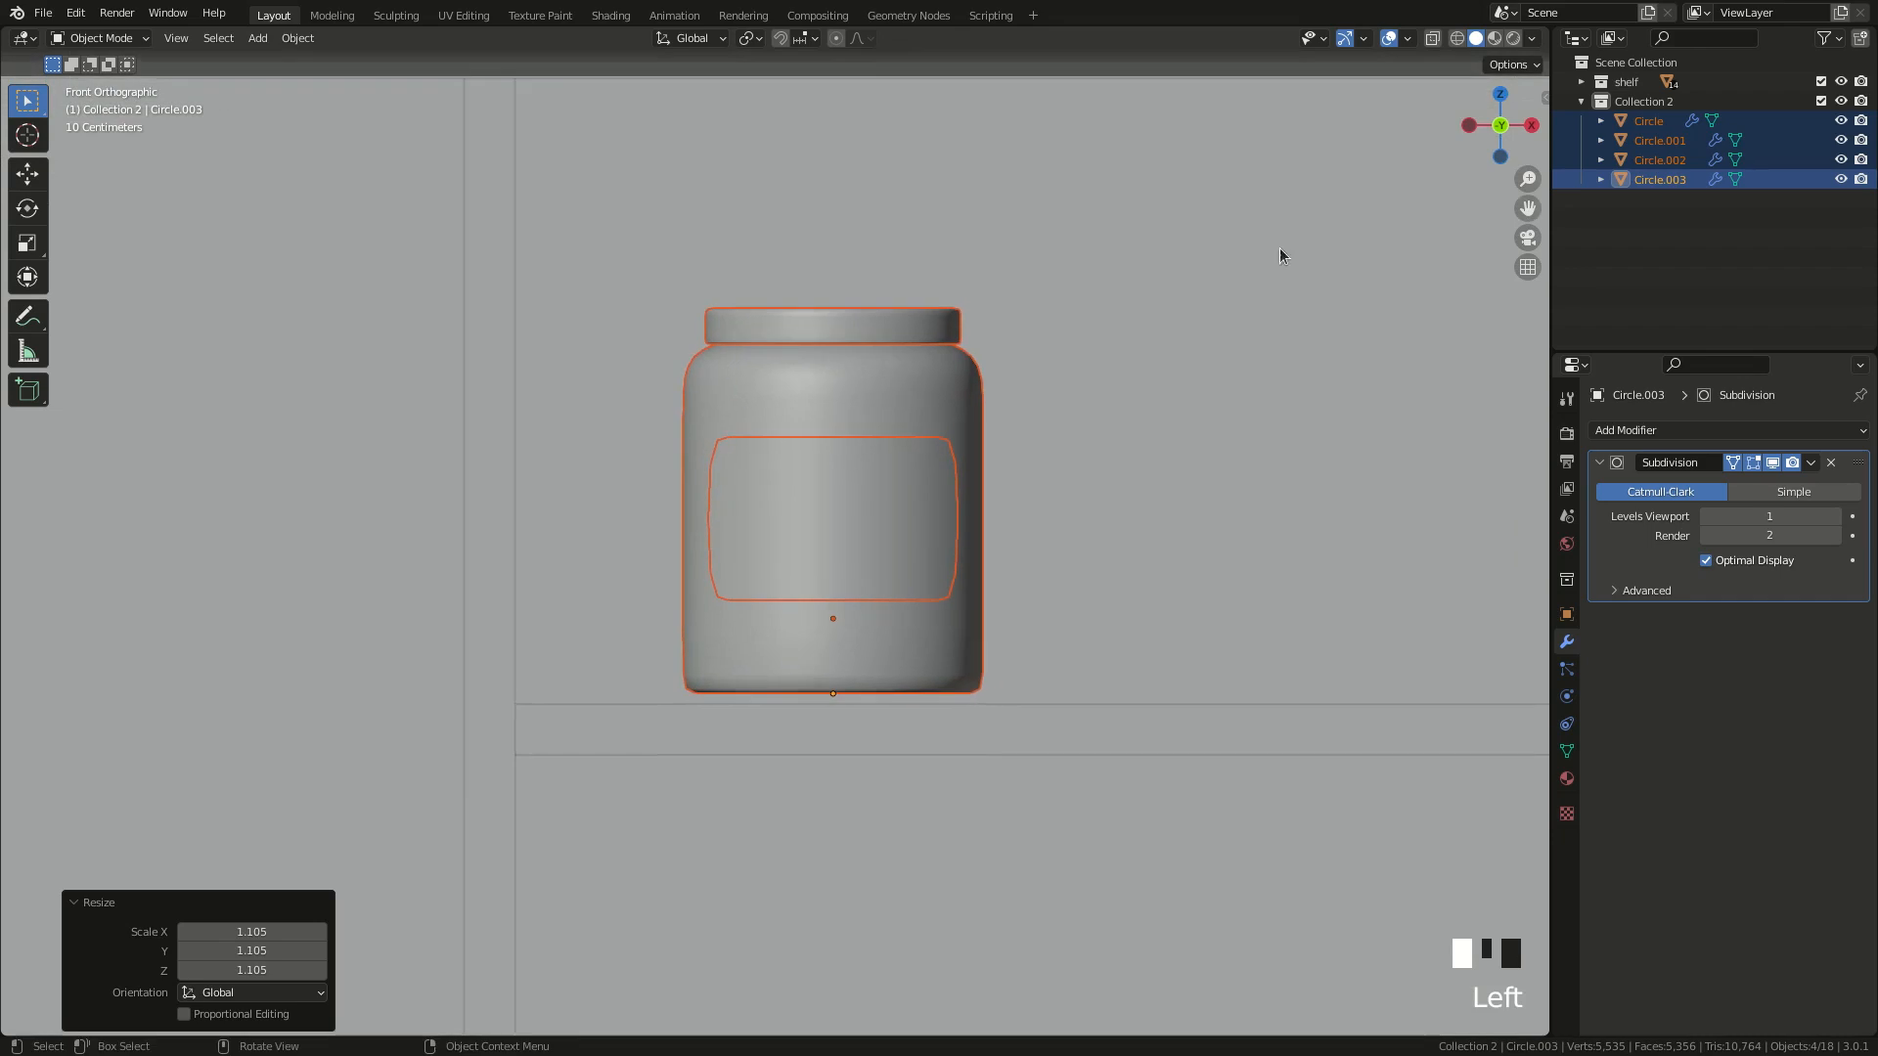
{"action": "scroll", "coordinate": [930, 446], "scroll_direction": "up", "scroll_amount": 2}
{"action": "key", "text": "g"}
{"action": "key", "text": "z"}
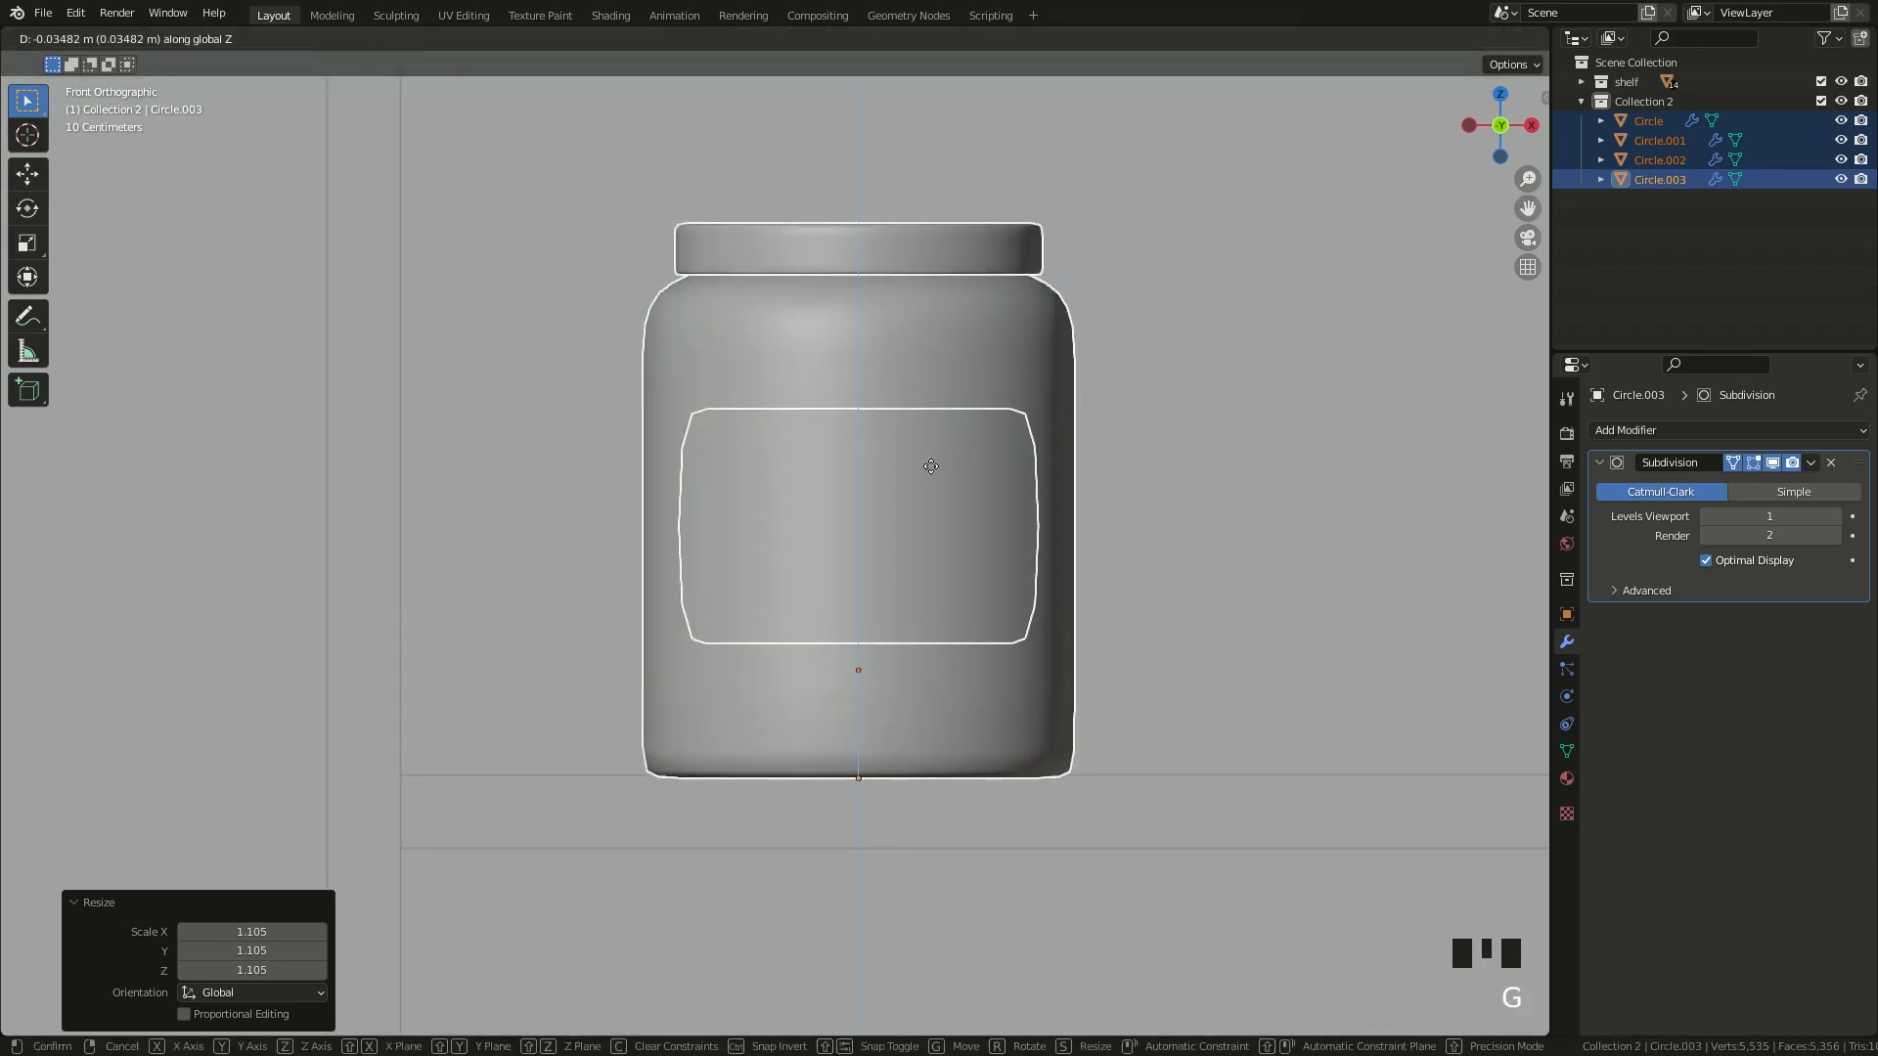
{"action": "left_click", "coordinate": [924, 469]}
- Move the jar about 0.48 m along X on the shelf board
{"action": "scroll", "coordinate": [920, 472], "scroll_direction": "down", "scroll_amount": 3}
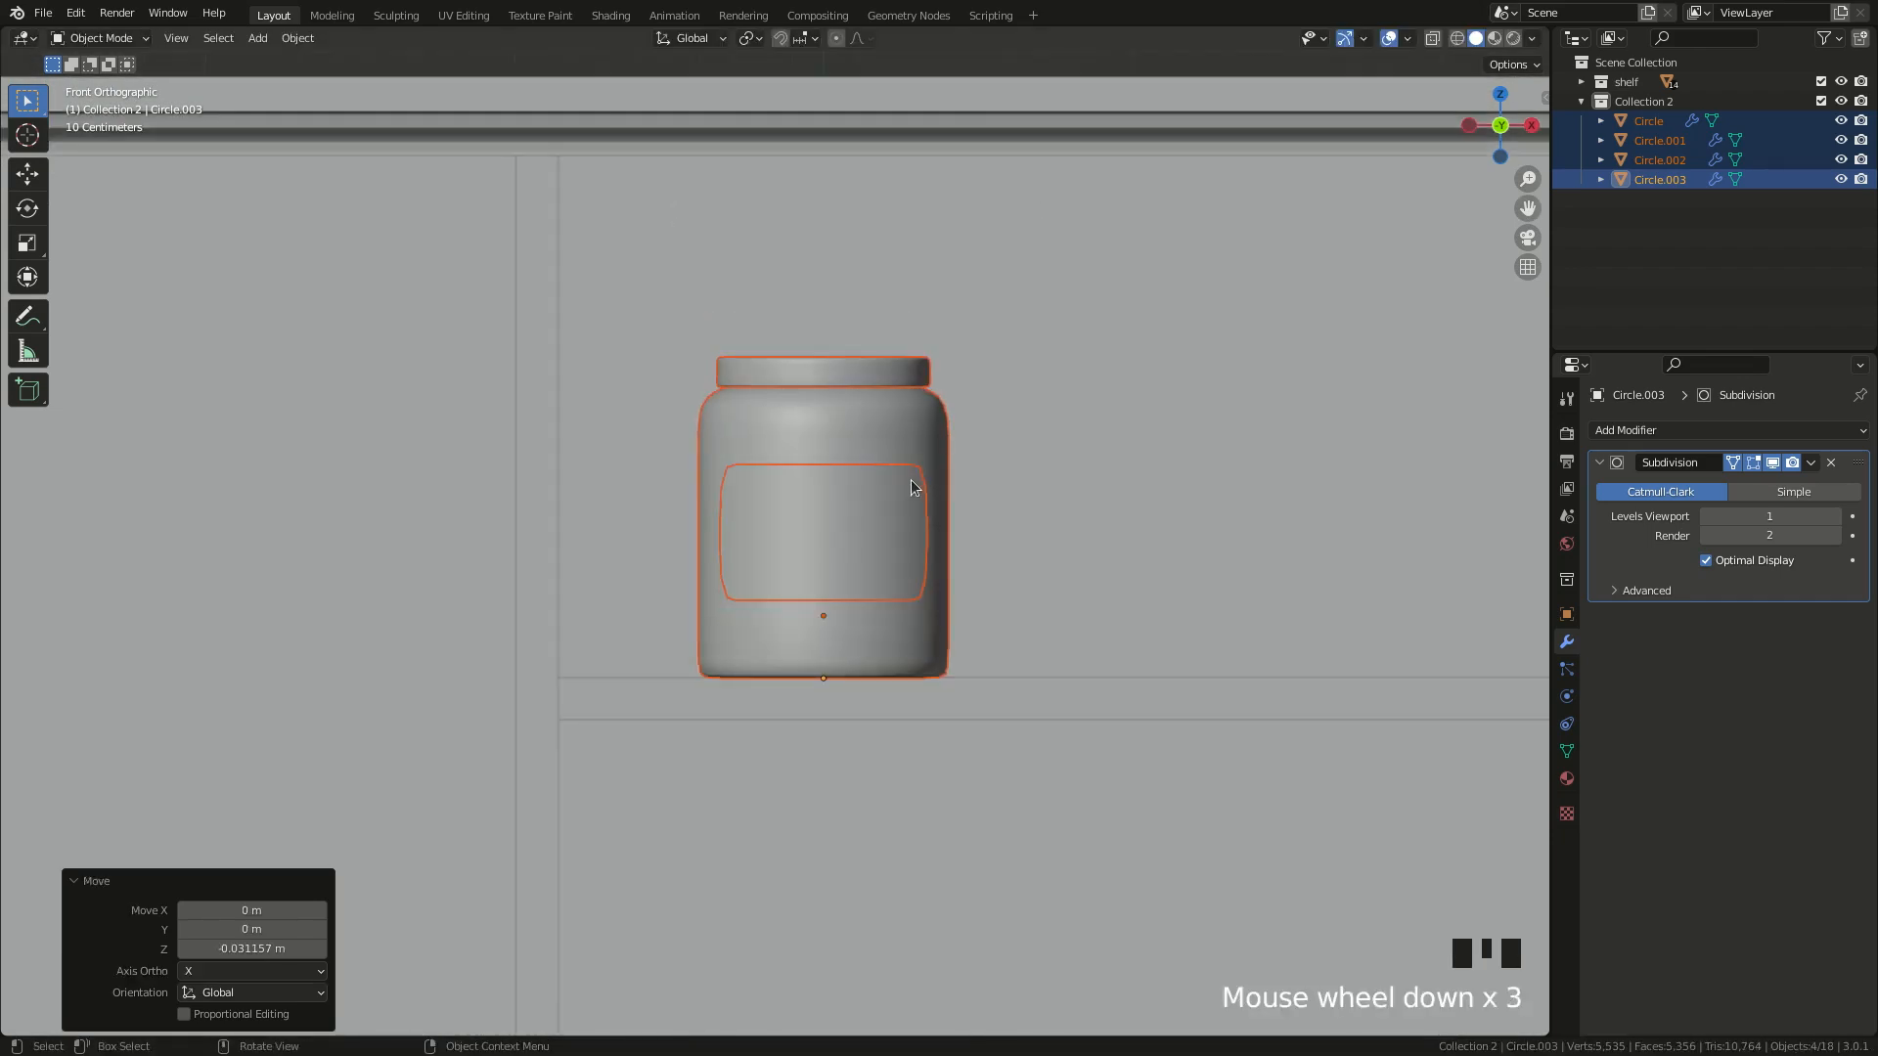
{"action": "key", "text": "g"}
{"action": "key", "text": "x"}
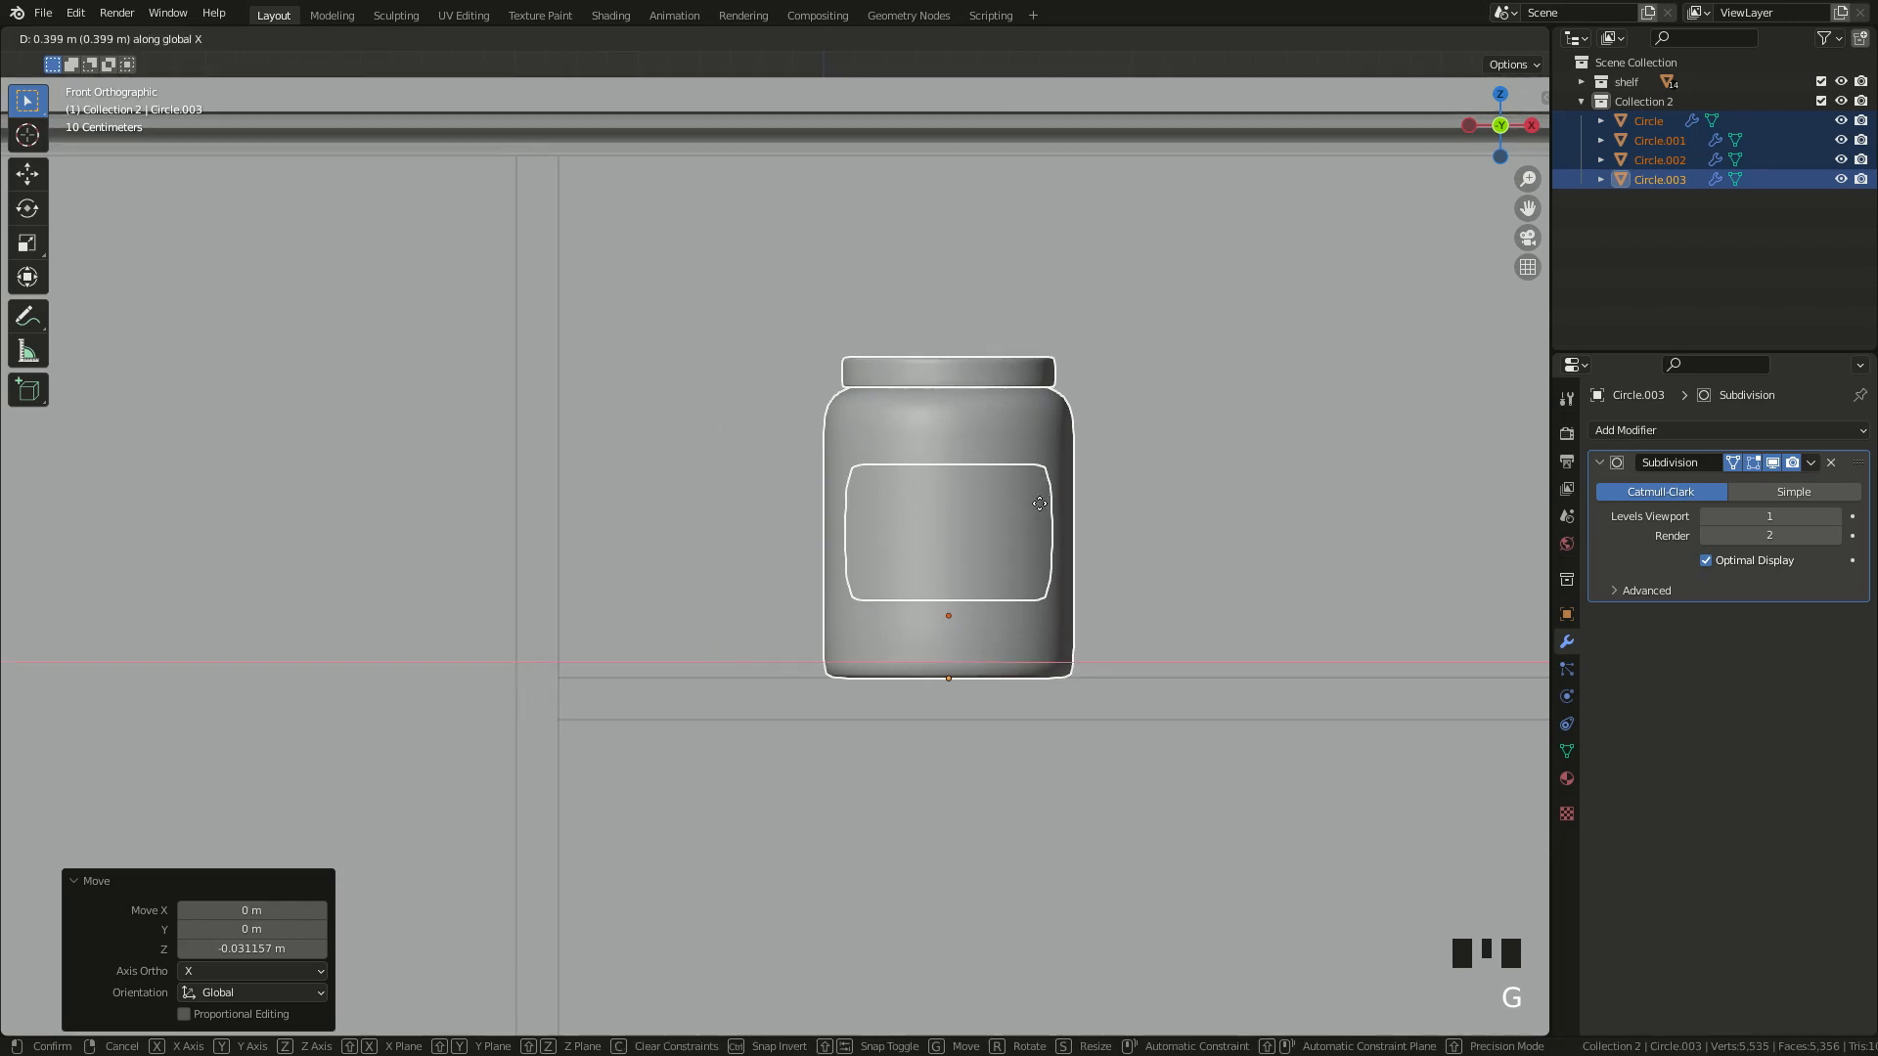
{"action": "left_click", "coordinate": [1012, 434]}
{"action": "scroll", "coordinate": [1012, 407], "scroll_direction": "down", "scroll_amount": 4}
{"action": "scroll", "coordinate": [1076, 465], "scroll_direction": "up", "scroll_amount": 2}
{"action": "scroll", "coordinate": [1082, 467], "scroll_direction": "up", "scroll_amount": 2}
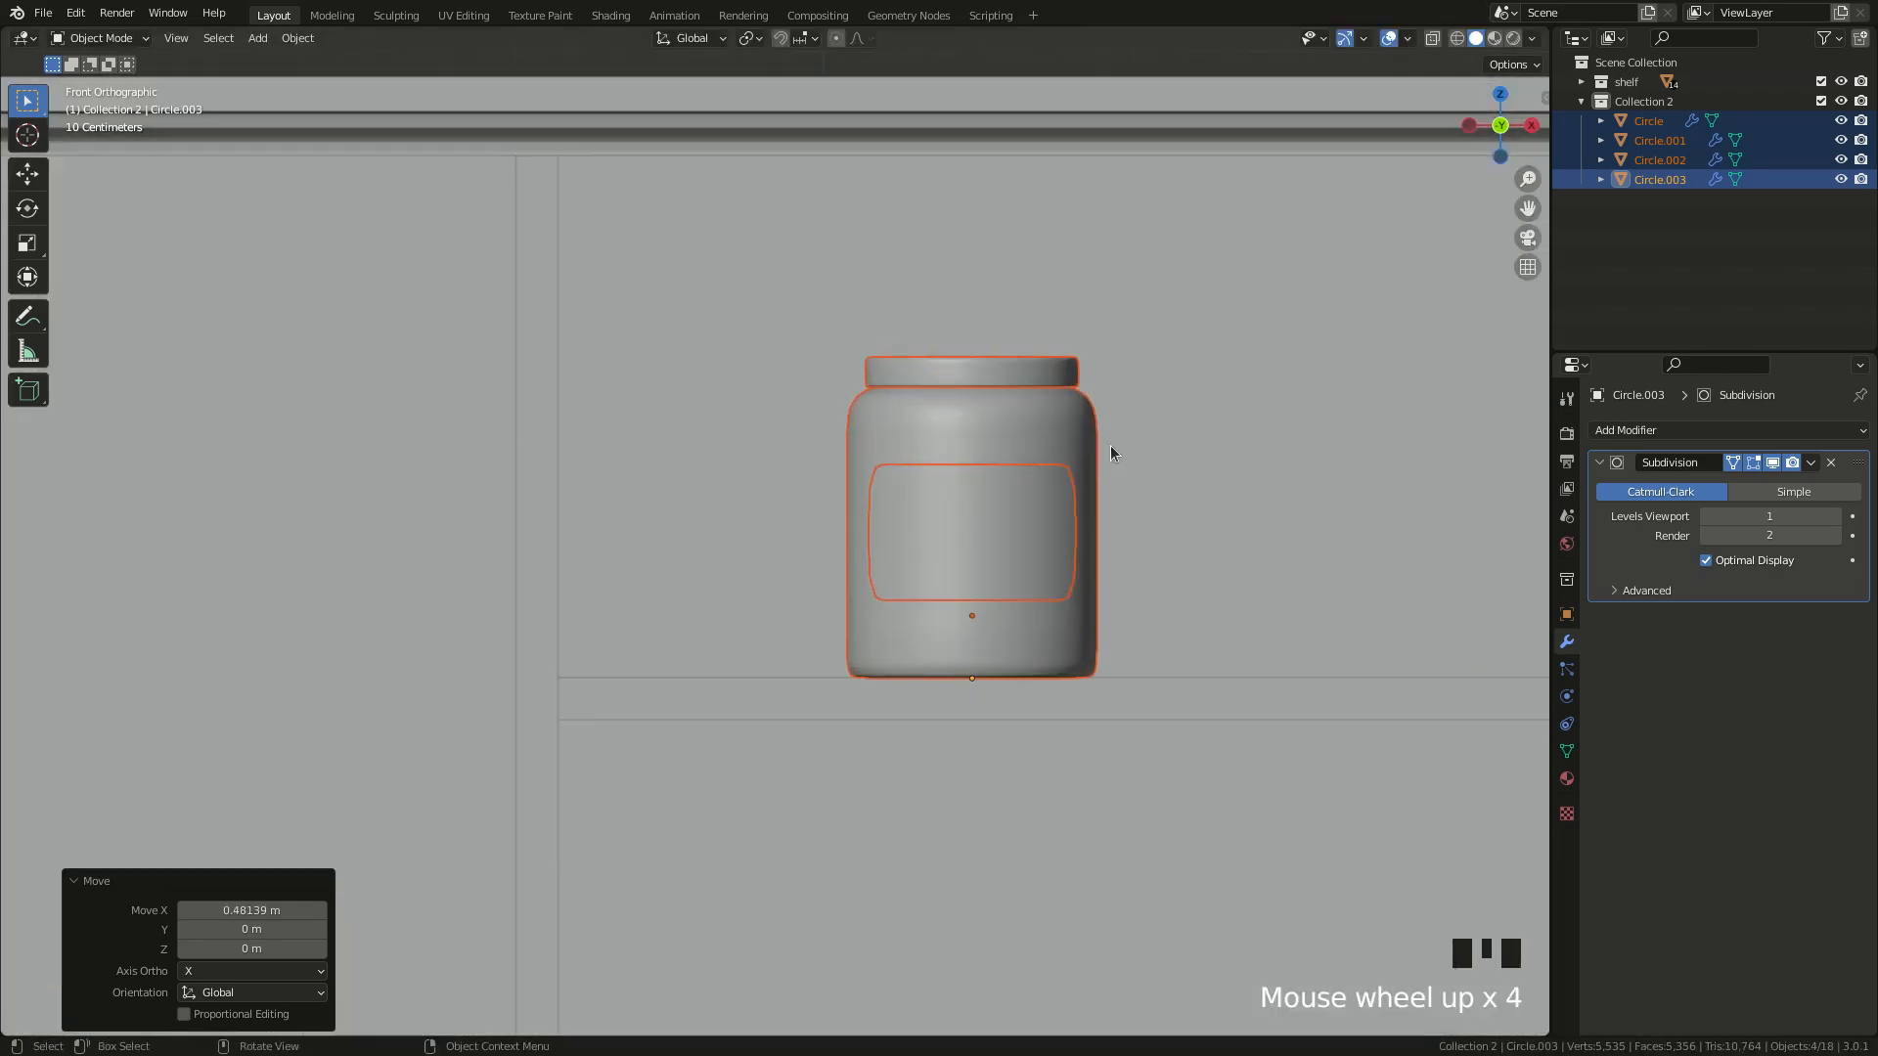
- Rotate the jar about -15° around the Z axis
{"action": "left_click_drag", "start_coordinate": [1538, 200], "coordinate": [1447, 235]}
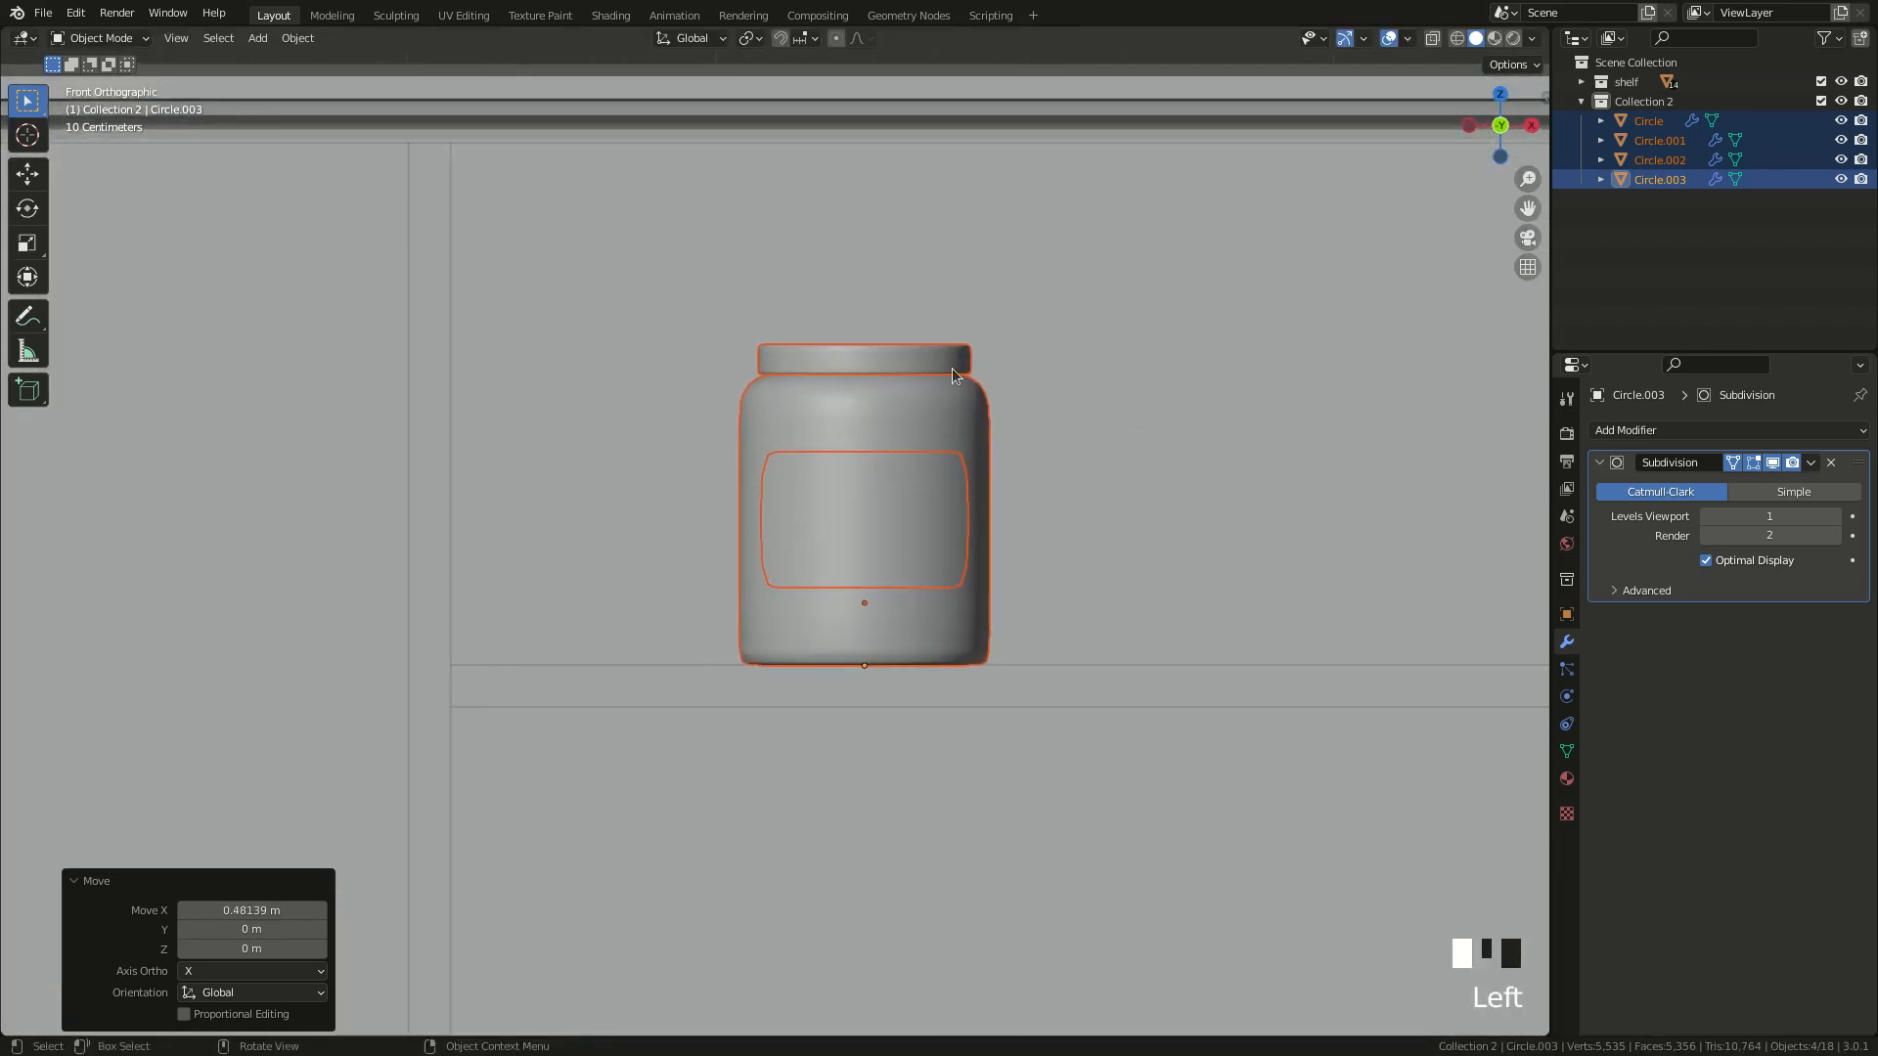
{"action": "key", "text": "r"}
{"action": "key", "text": "z"}
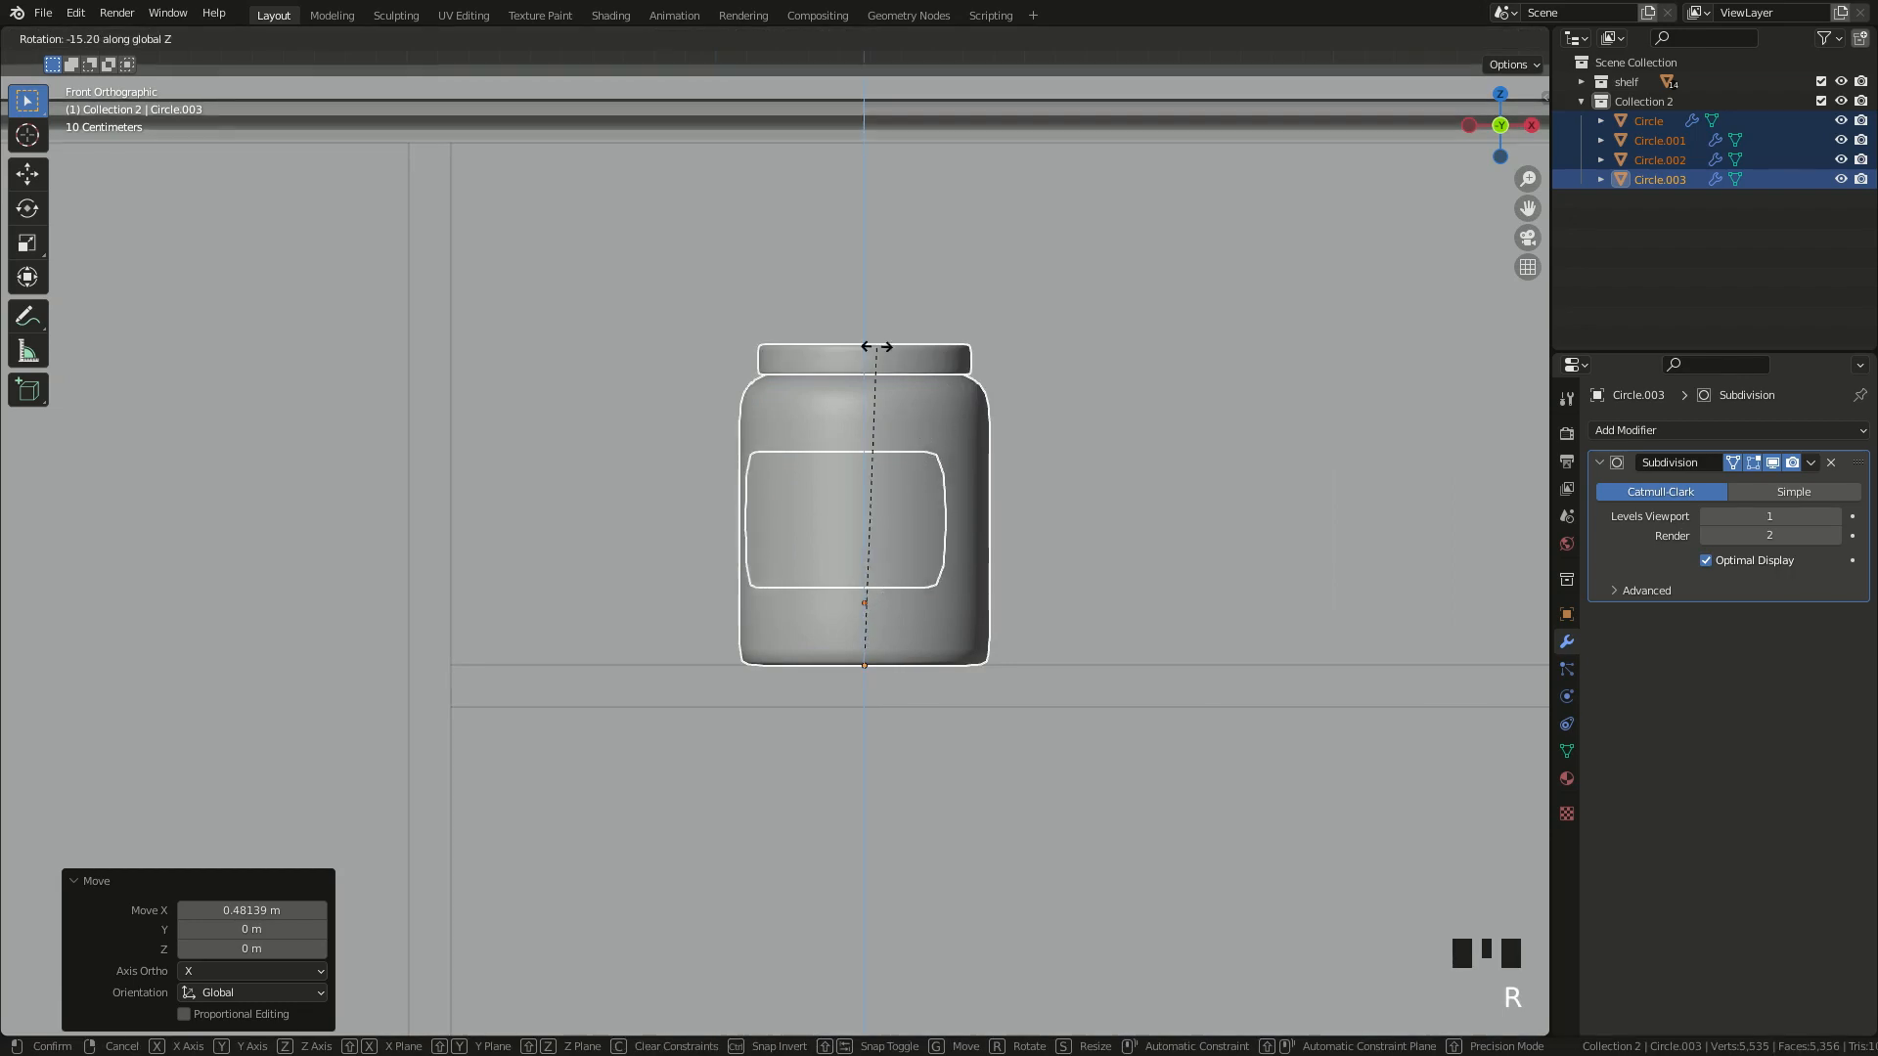
{"action": "left_click", "coordinate": [880, 363]}
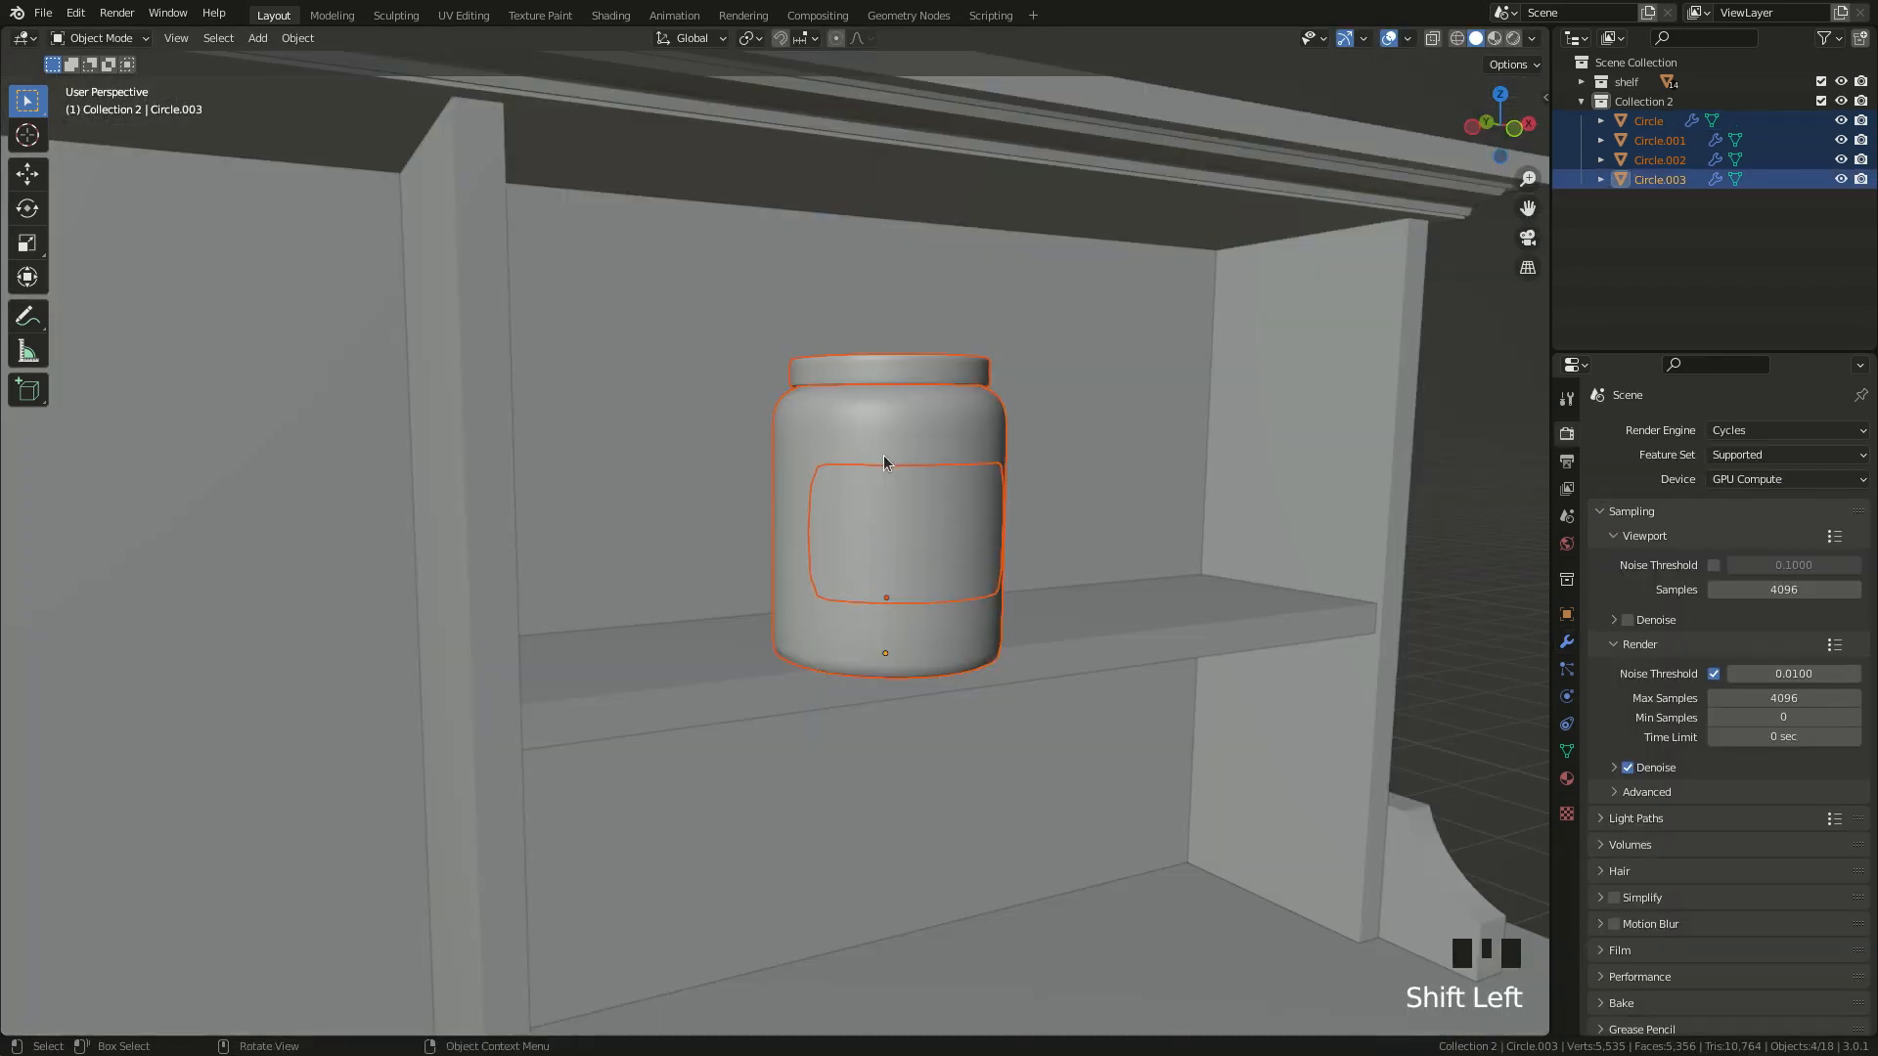
- Move the jar about 0.46 m along the global Y axis, further back on the shelf board
{"action": "key", "text": "g"}
{"action": "key", "text": "y"}
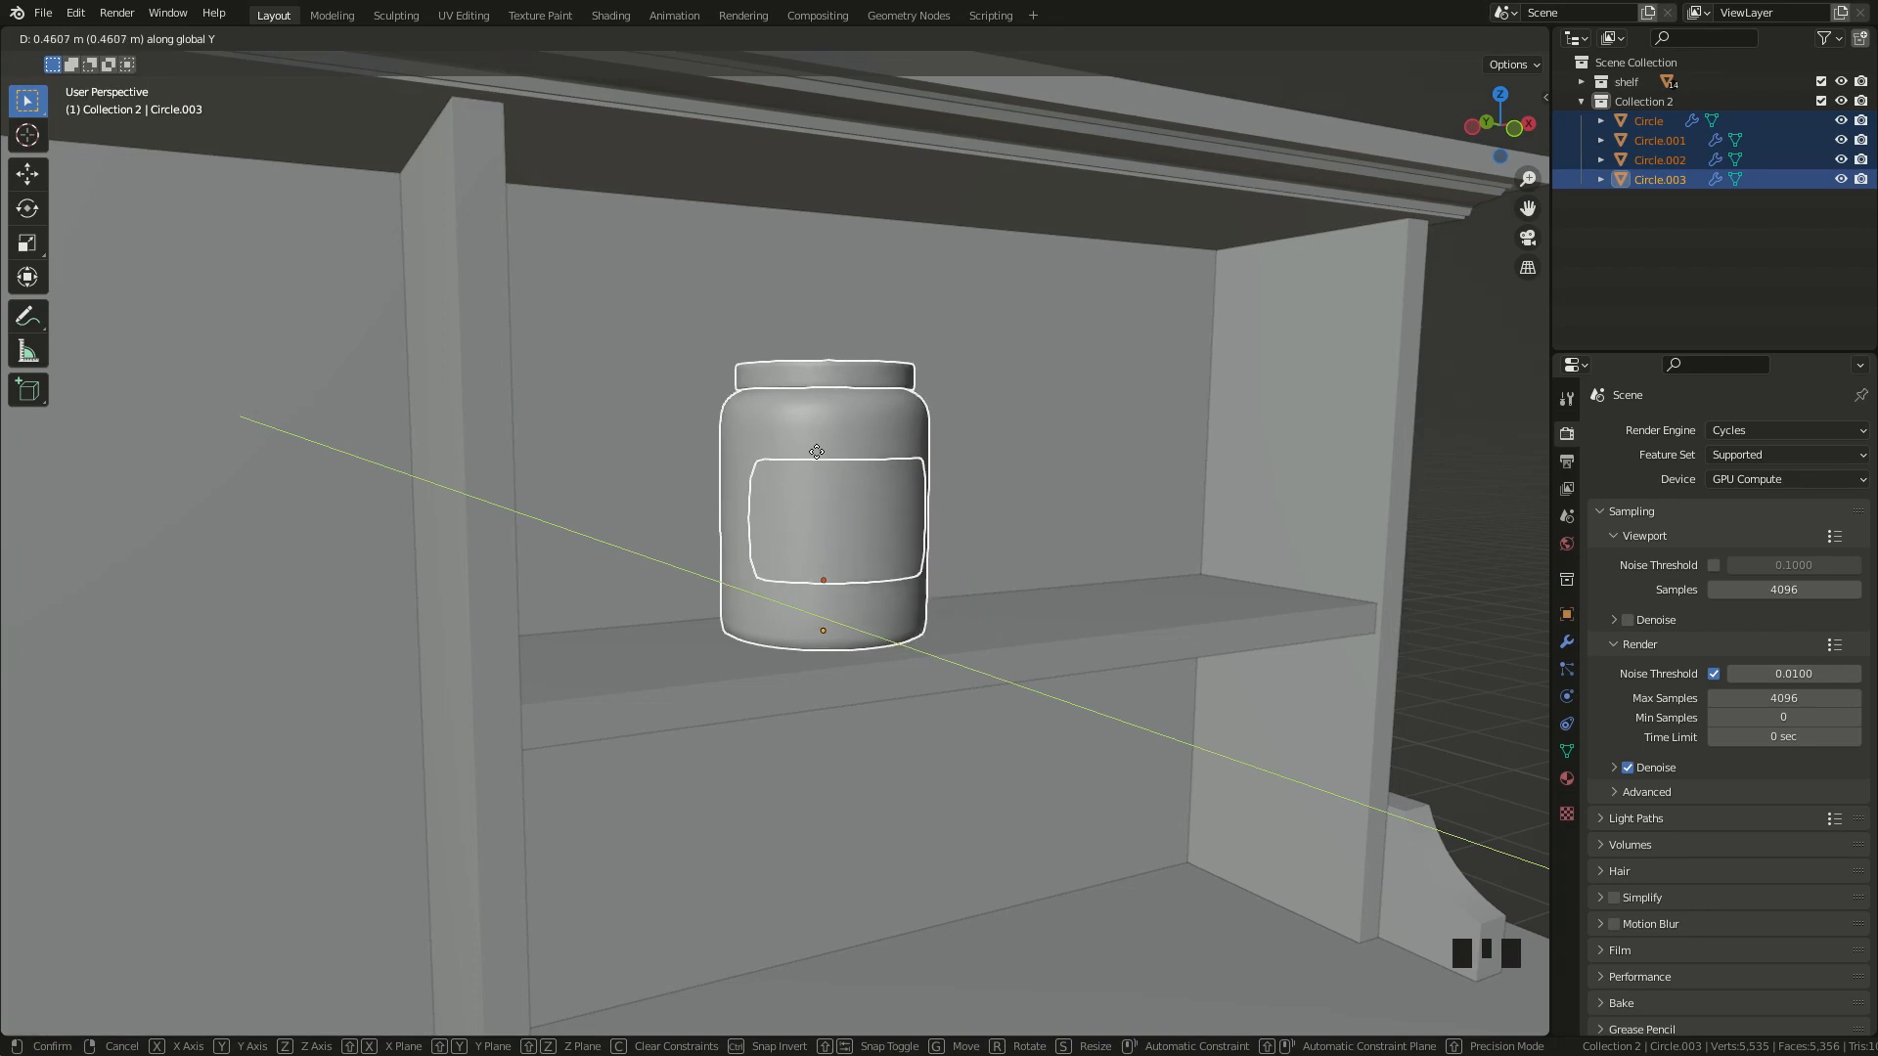
{"action": "left_click", "coordinate": [817, 450]}
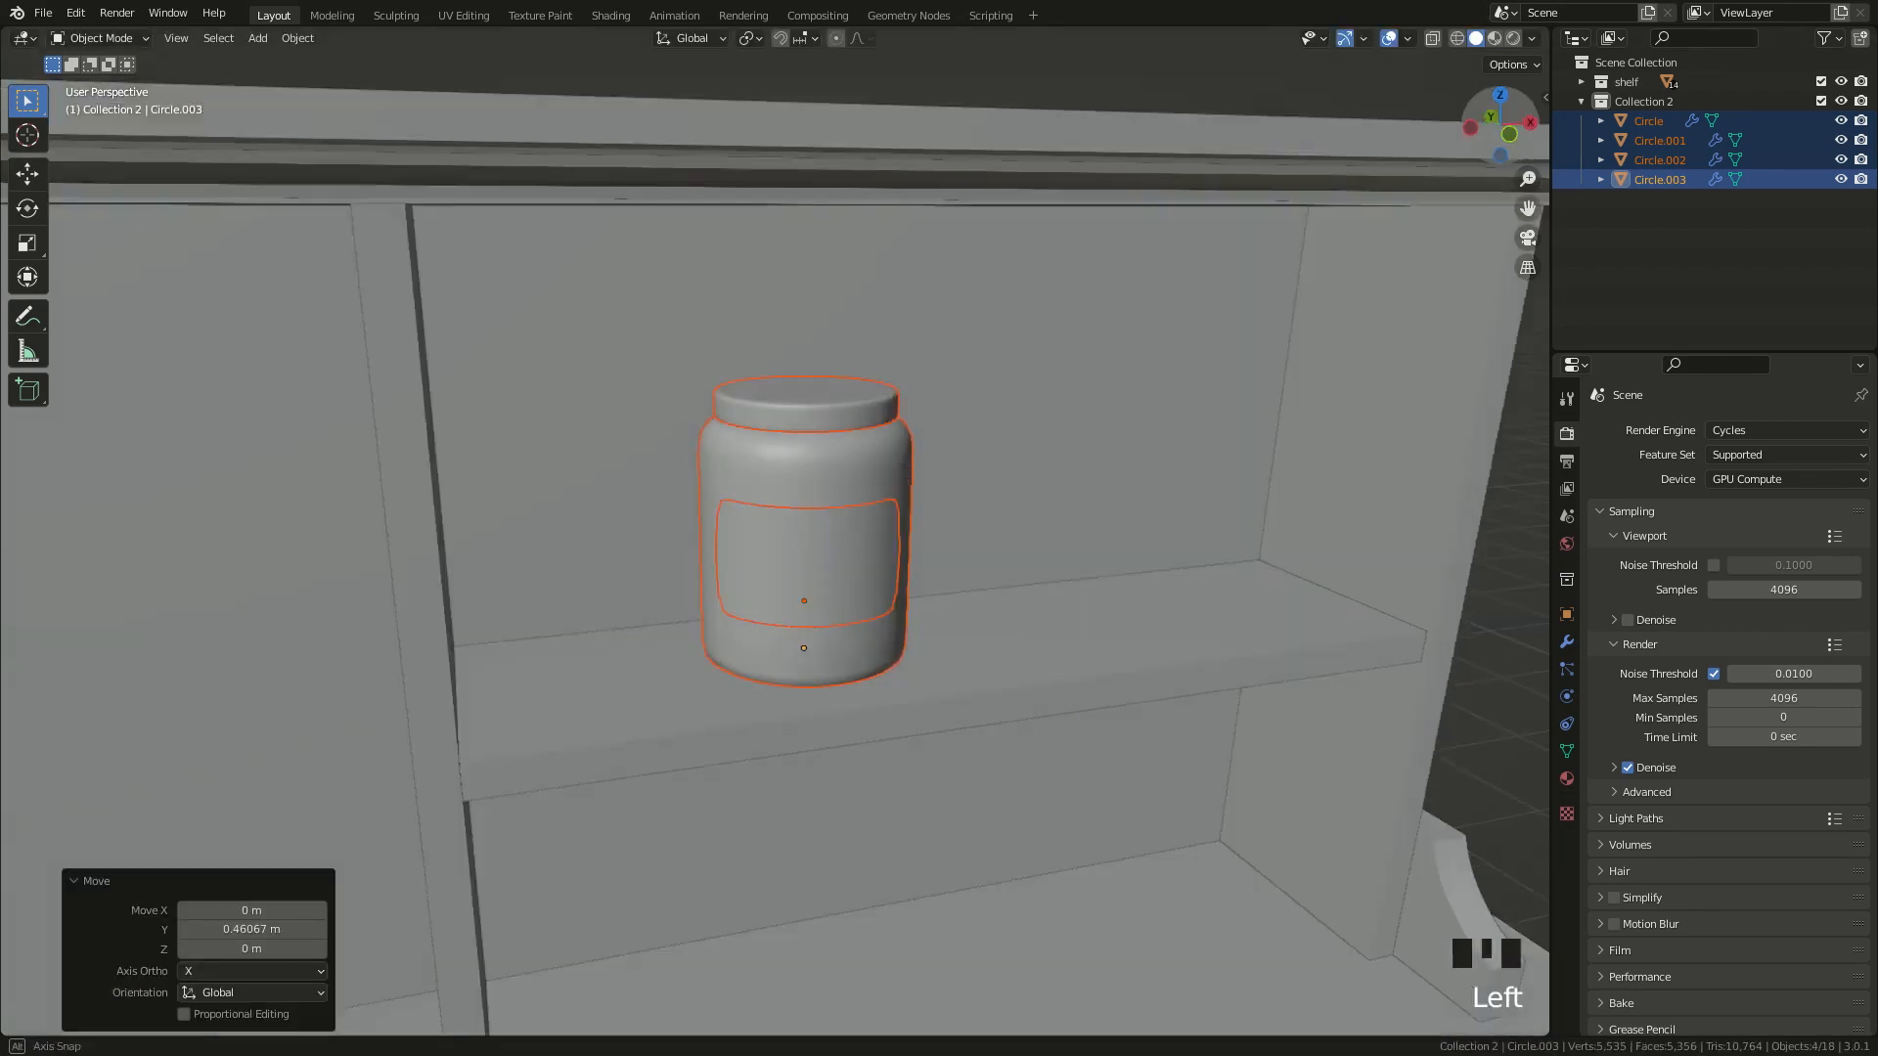
- Deselect the jar and check its placement on the shelf in rendered shading
{"action": "middle_click_drag", "start_coordinate": [816, 450], "coordinate": [851, 418]}
{"action": "left_click_drag", "start_coordinate": [1500, 125], "coordinate": [1499, 129]}
{"action": "left_click_drag", "start_coordinate": [1525, 209], "coordinate": [1565, 224]}
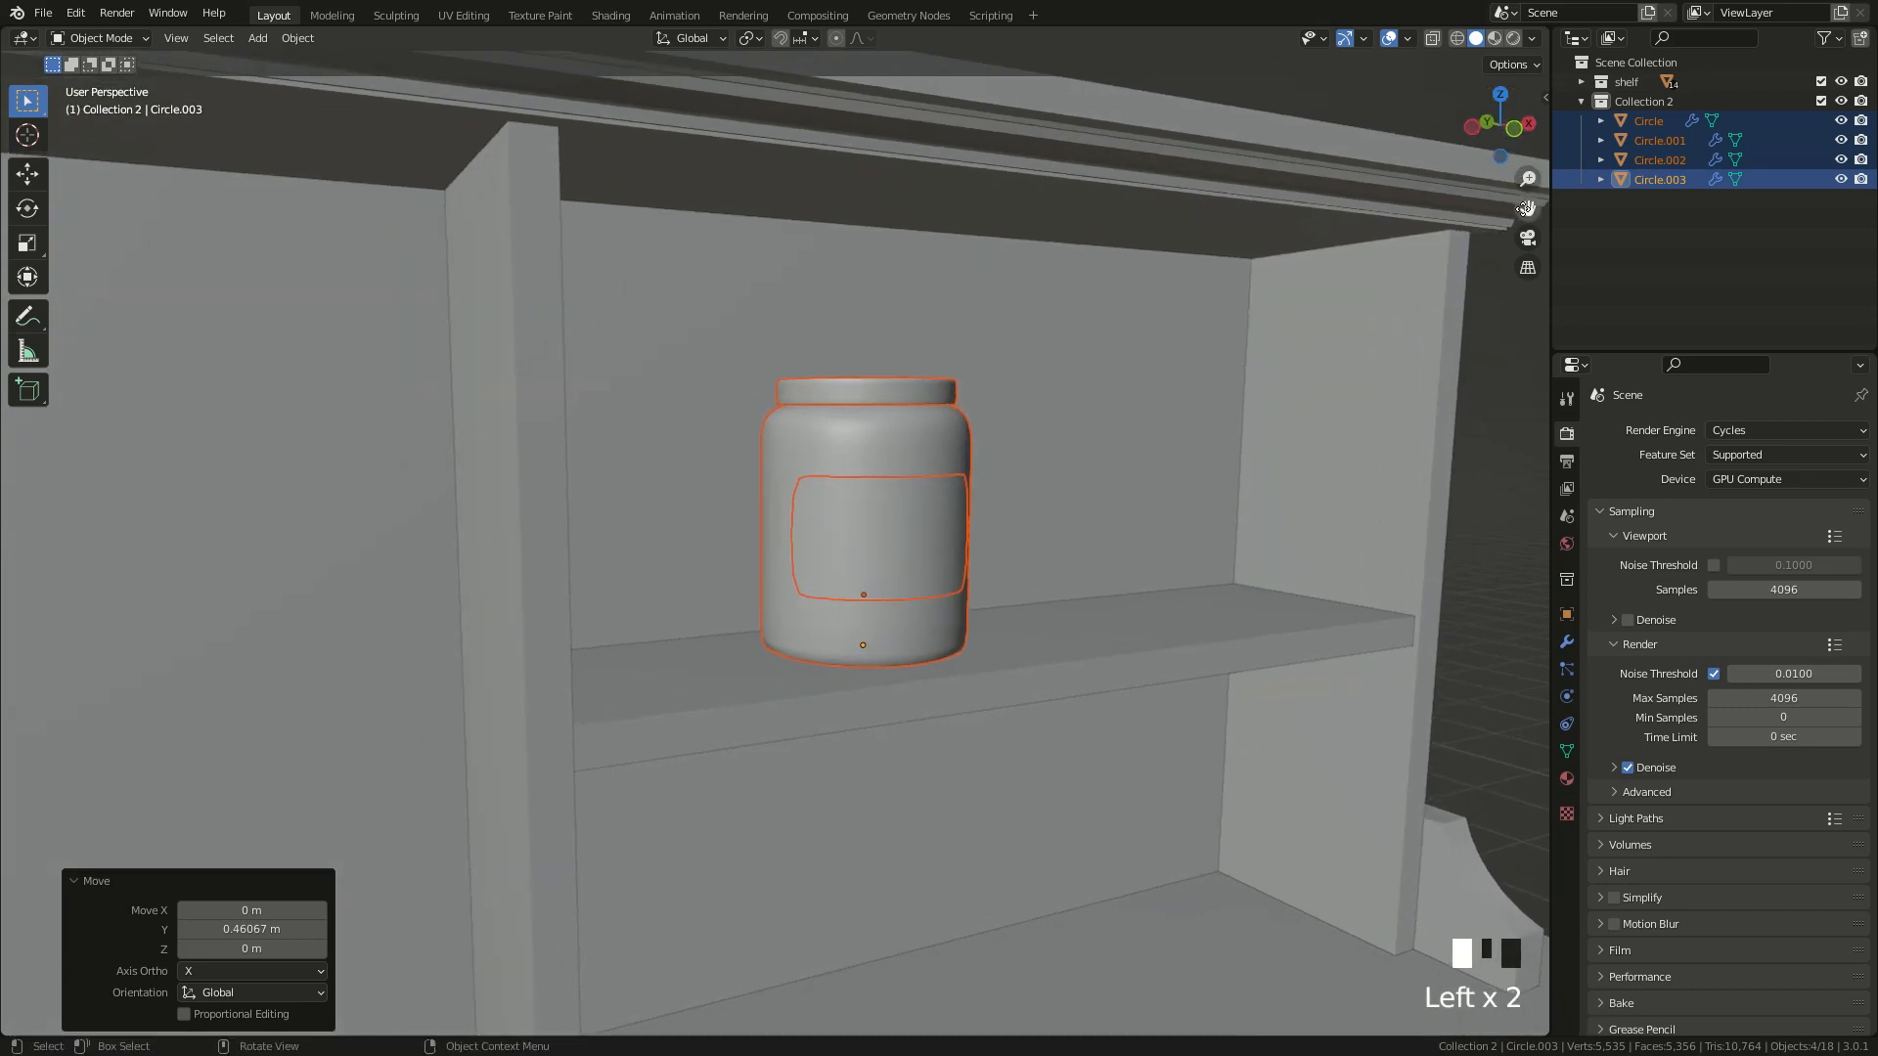
{"action": "left_click", "coordinate": [1490, 330]}
{"action": "left_click", "coordinate": [1512, 38]}
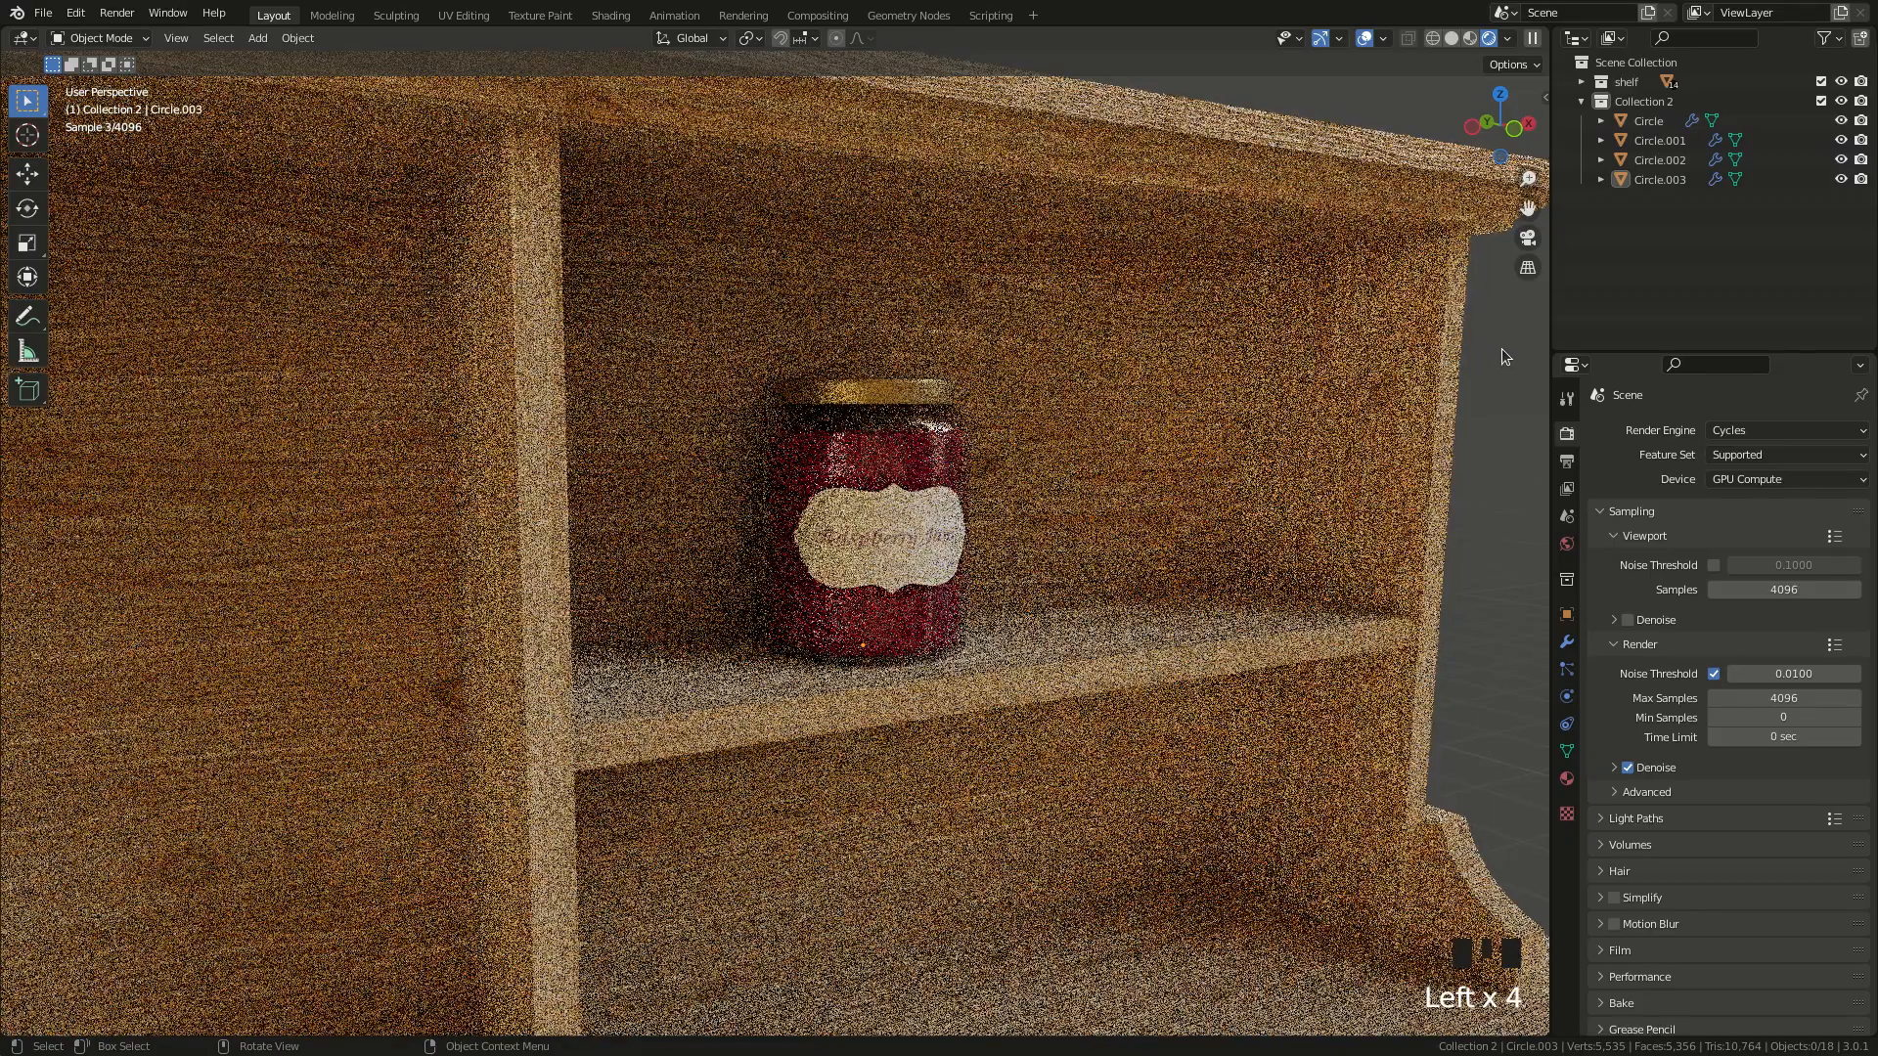
{"action": "left_click", "coordinate": [1497, 349]}
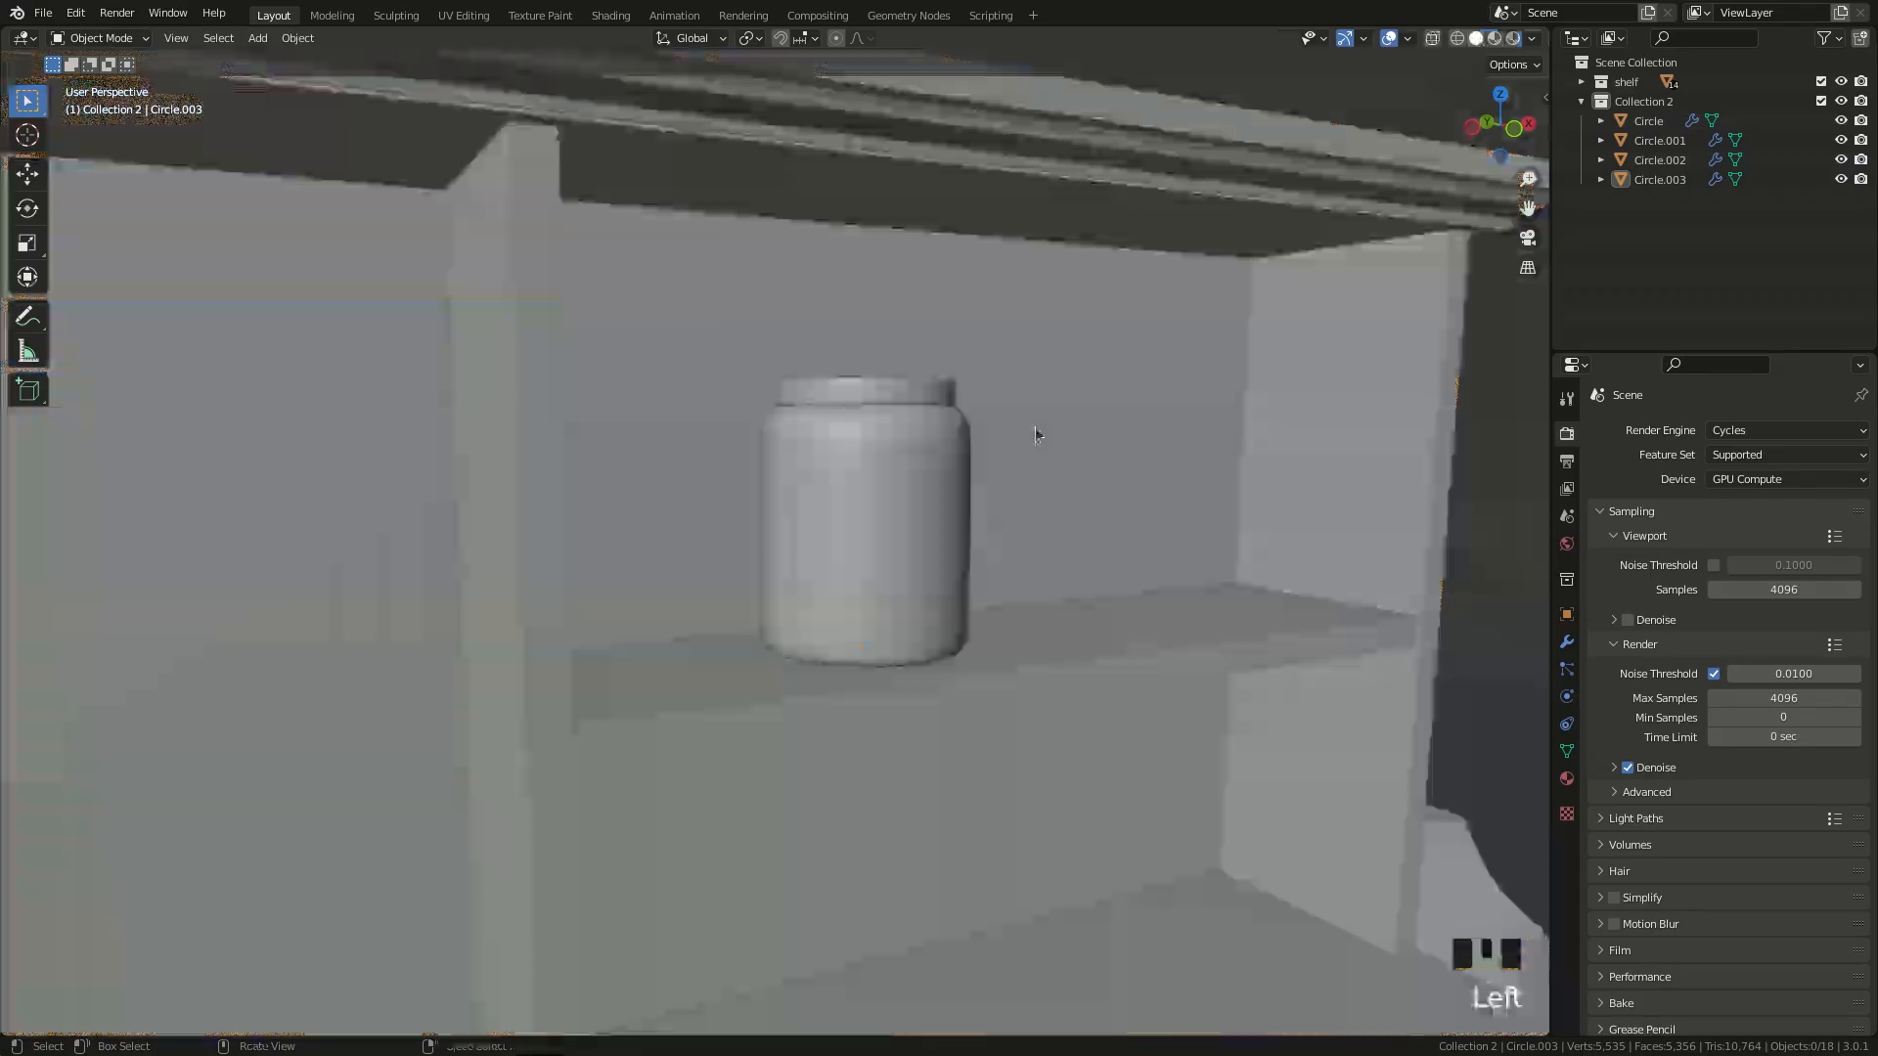
- Undo the deselection of the jar parts and move the jar about -0.074 m along the global Y axis
{"action": "key", "text": "ctrl+z"}
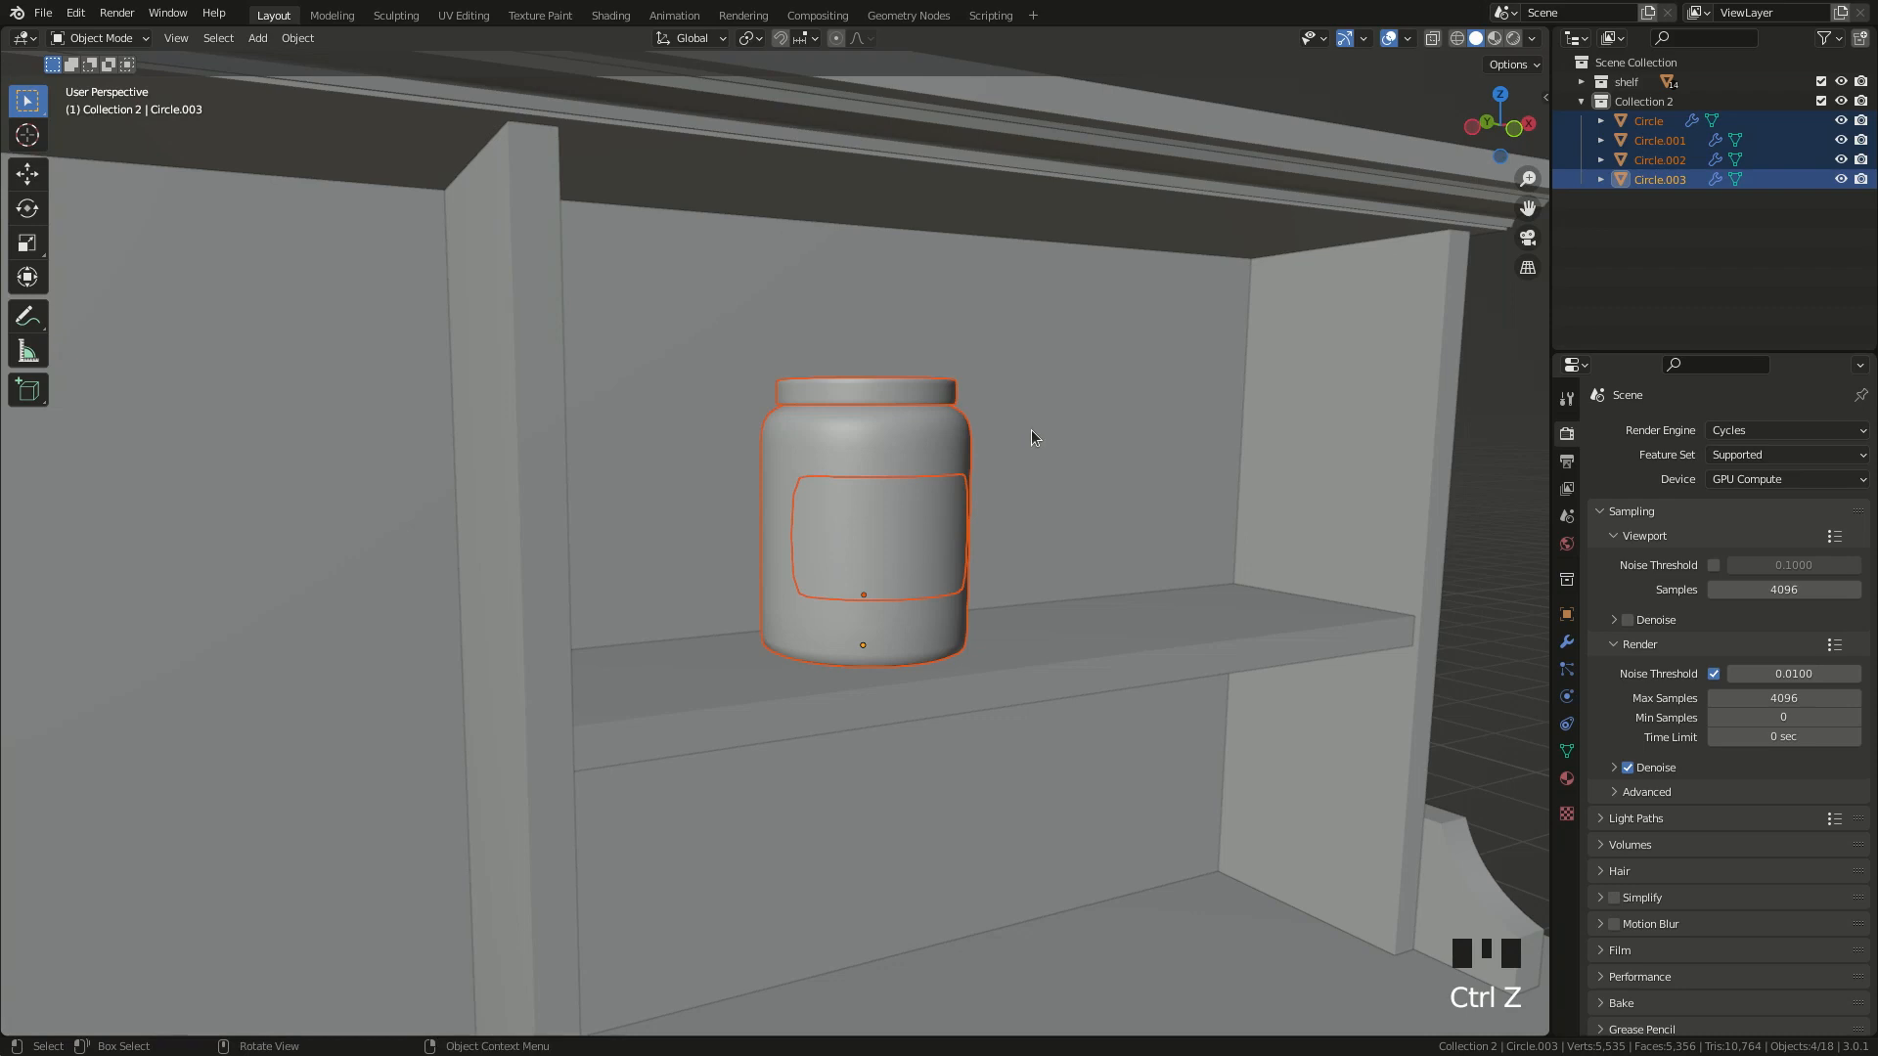
{"action": "key", "text": "g"}
{"action": "key", "text": "y"}
{"action": "left_click", "coordinate": [1039, 445]}
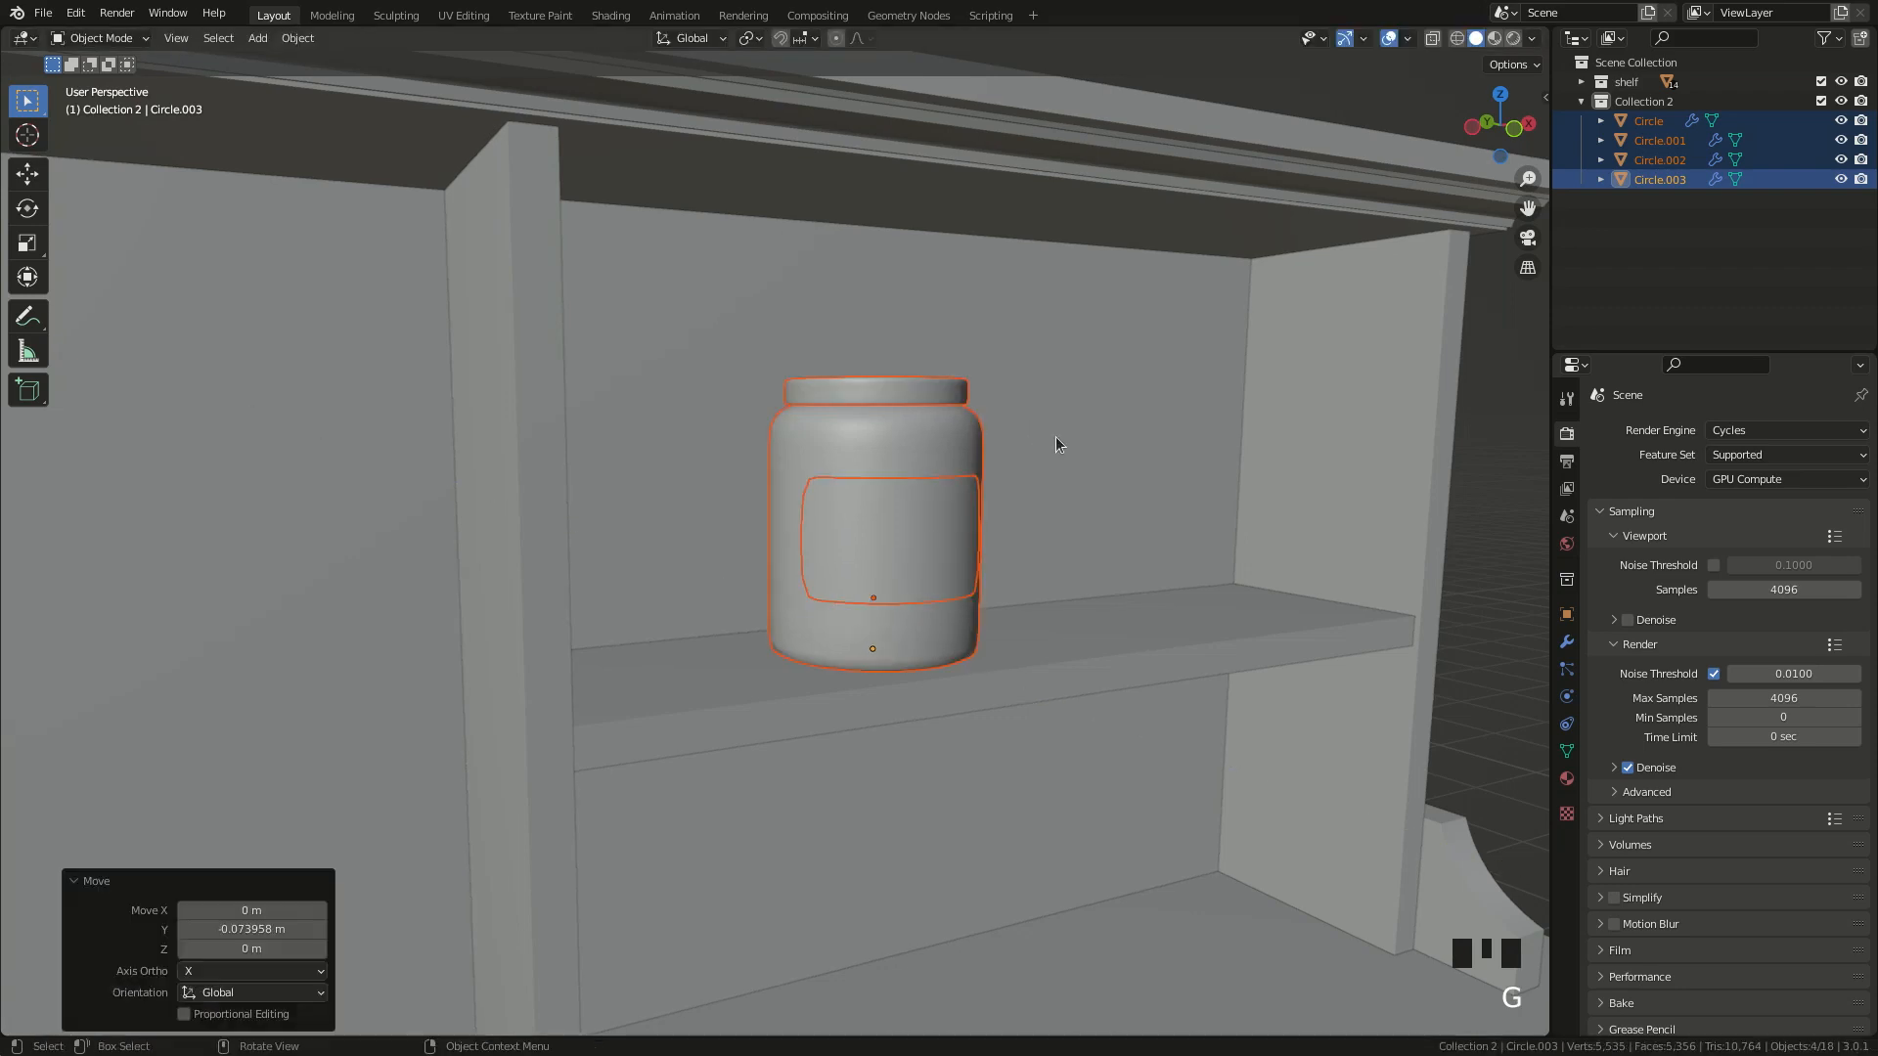
- Show the jar on the shelf in rendered shading with the viewport overlays hidden
{"action": "left_click_drag", "start_coordinate": [1518, 213], "coordinate": [1540, 81]}
{"action": "left_click", "coordinate": [1514, 39]}
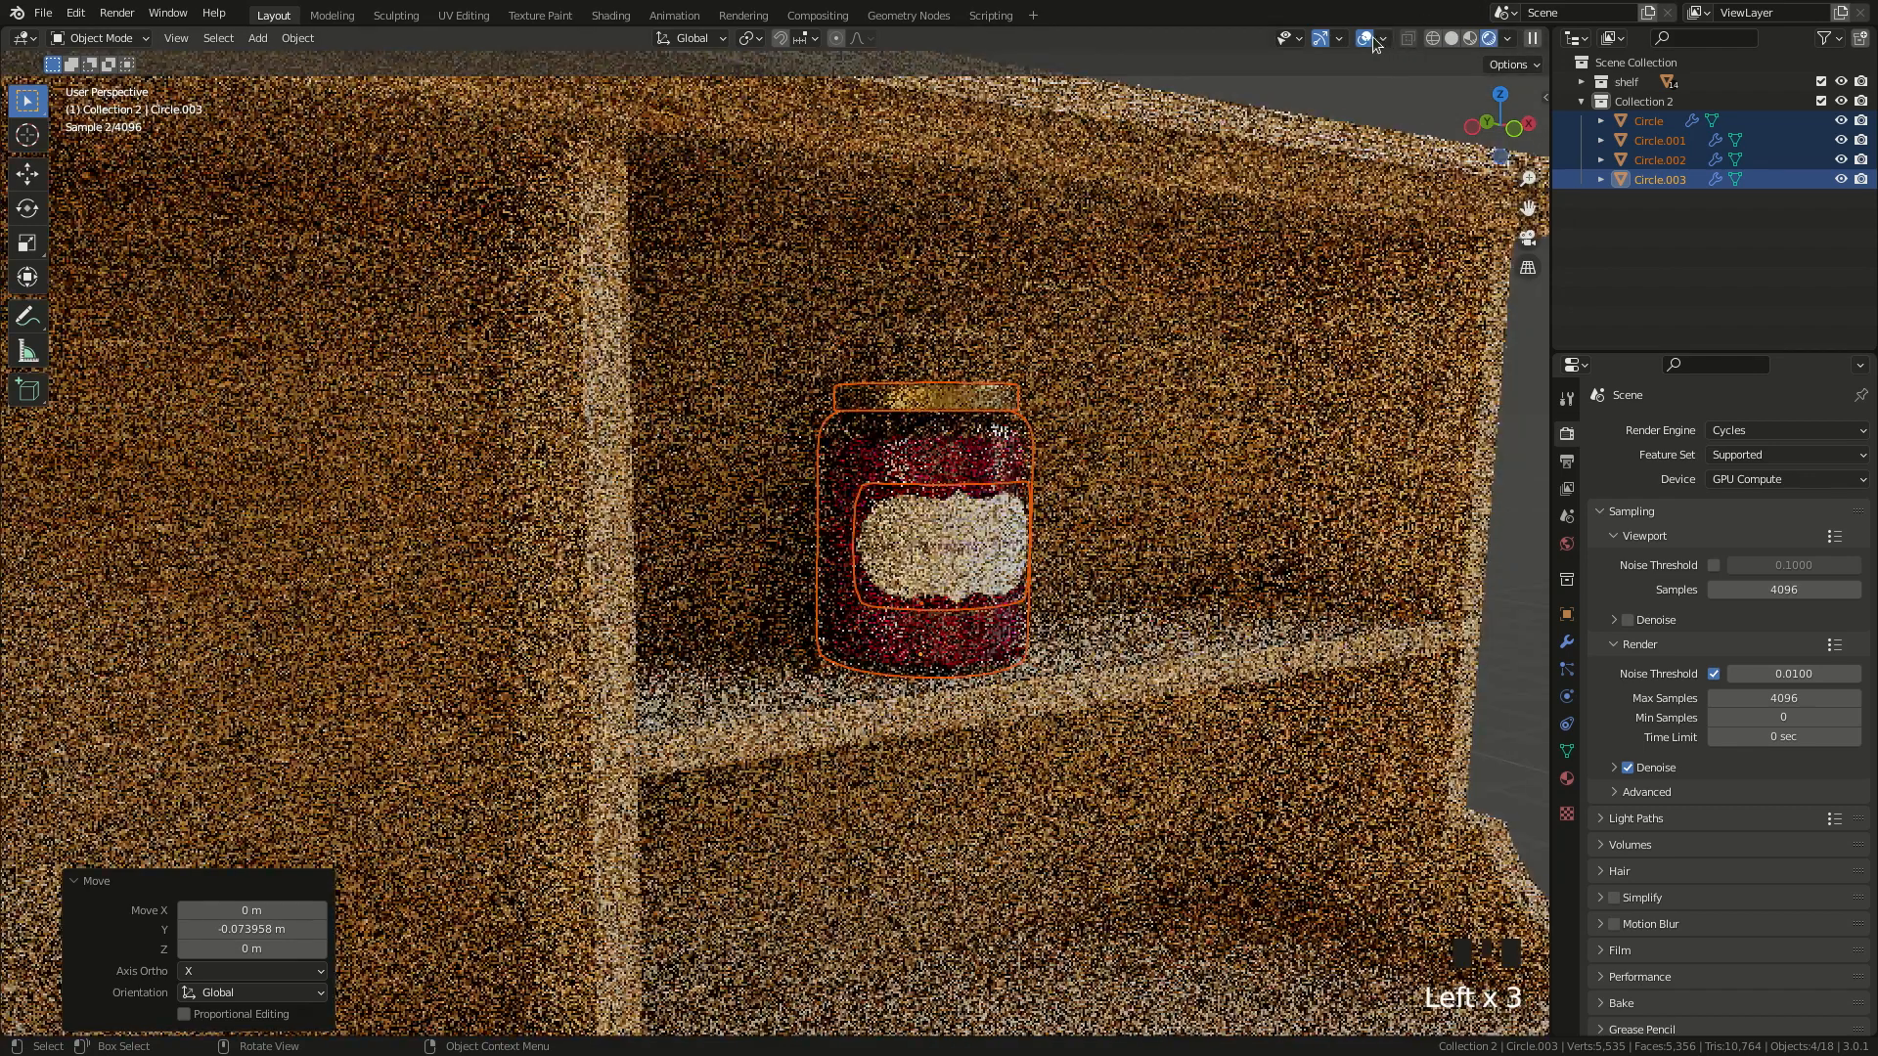
{"action": "left_click", "coordinate": [1366, 39]}
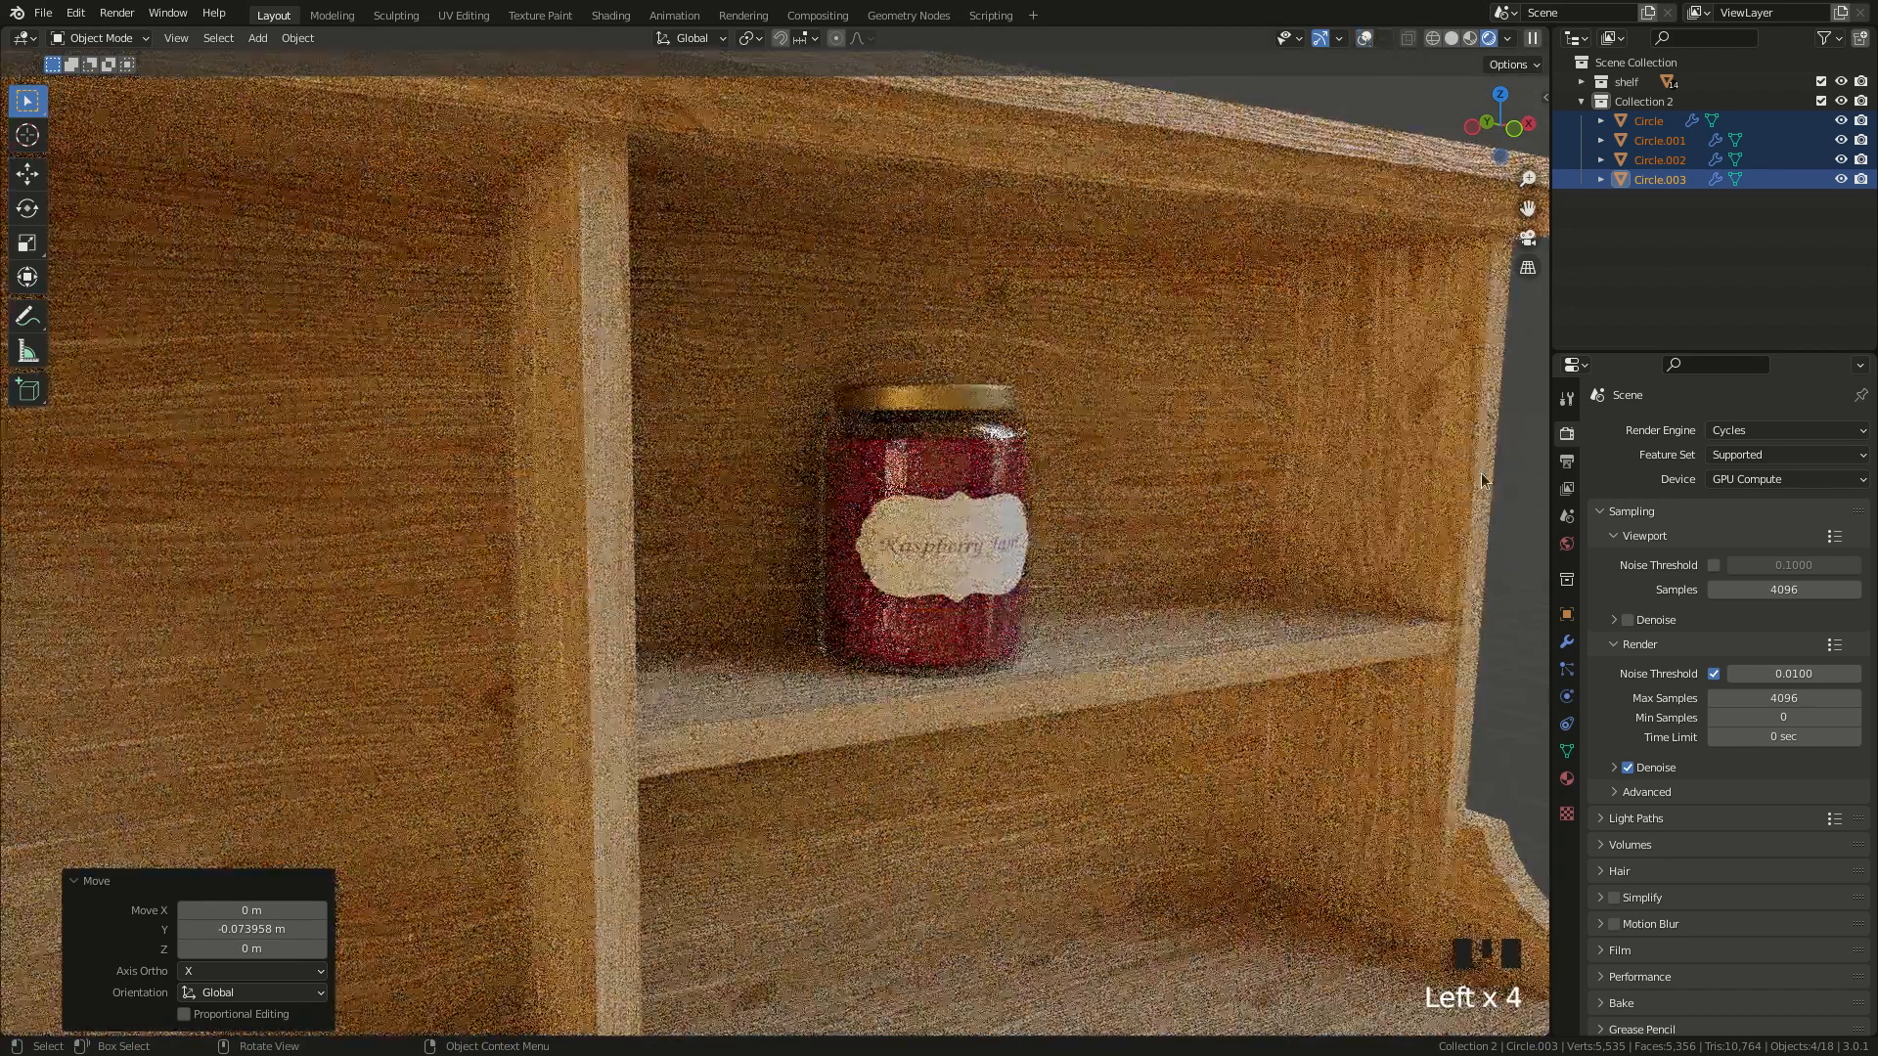